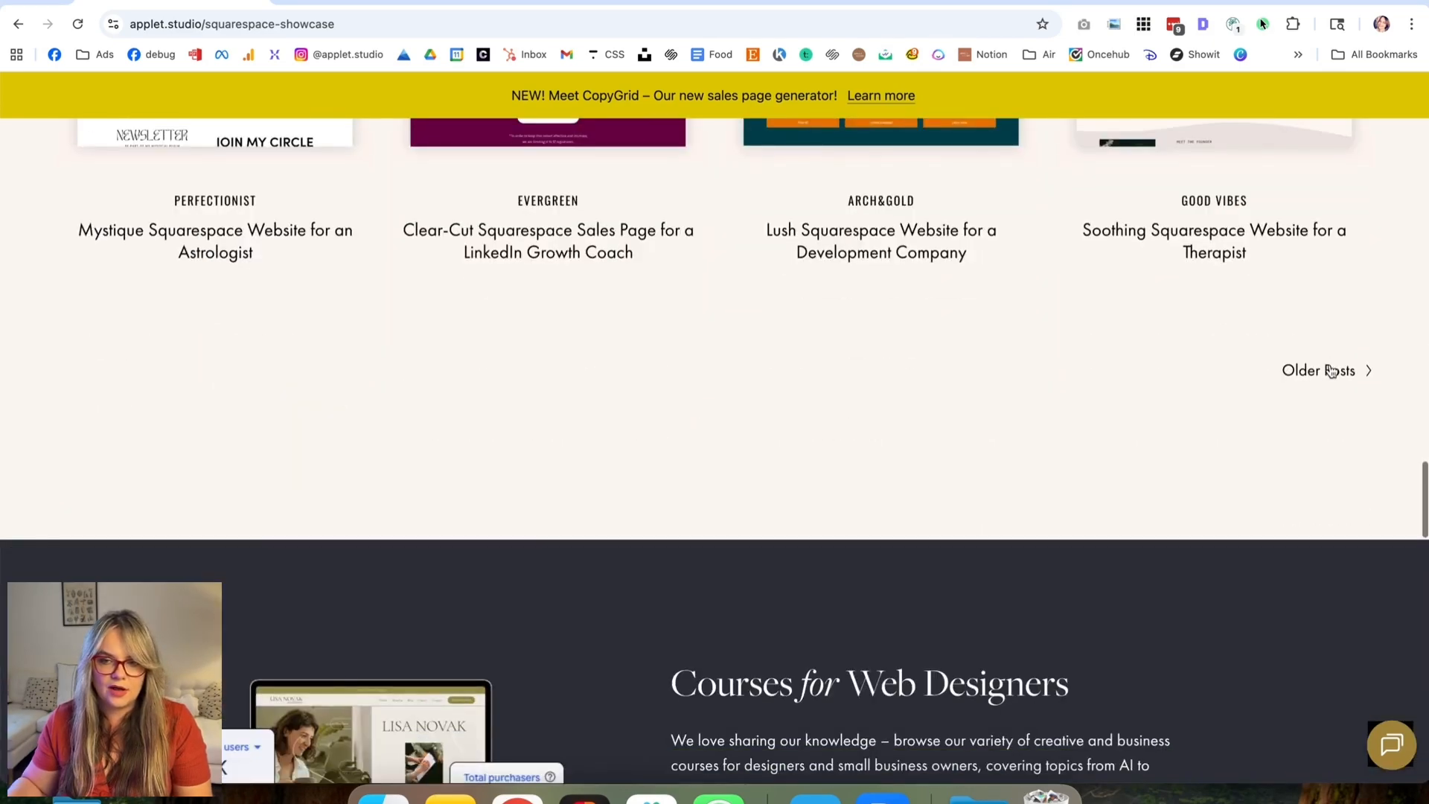
# Go to the older posts of the Squarespace showcase and look over the example websites.
pyautogui.scroll(-14, 799, 427)
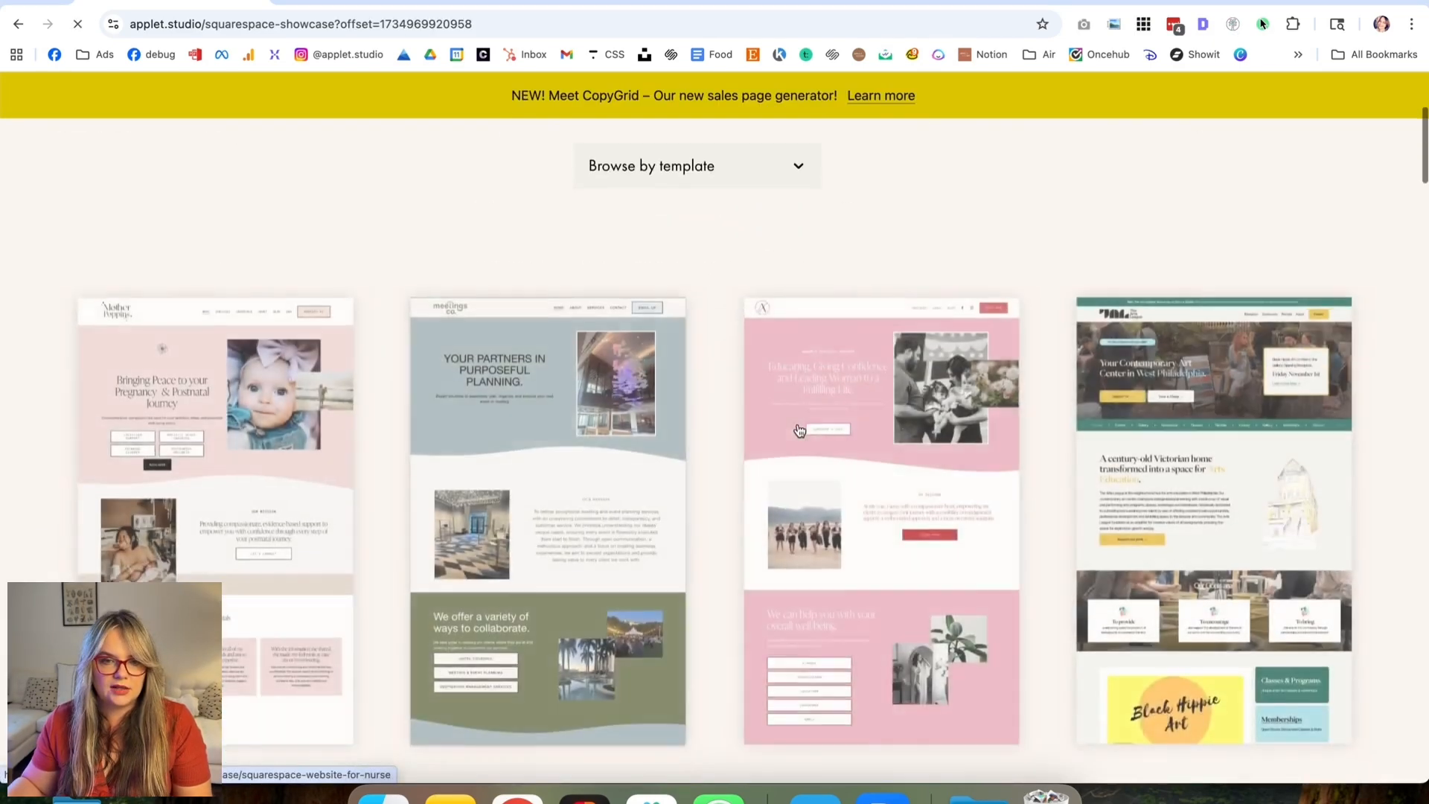
pyautogui.scroll(14, 799, 430)
pyautogui.scroll(-1, 800, 430)
# Filter the showcase by the Identity template and look over its customer websites.
pyautogui.click(711, 463)
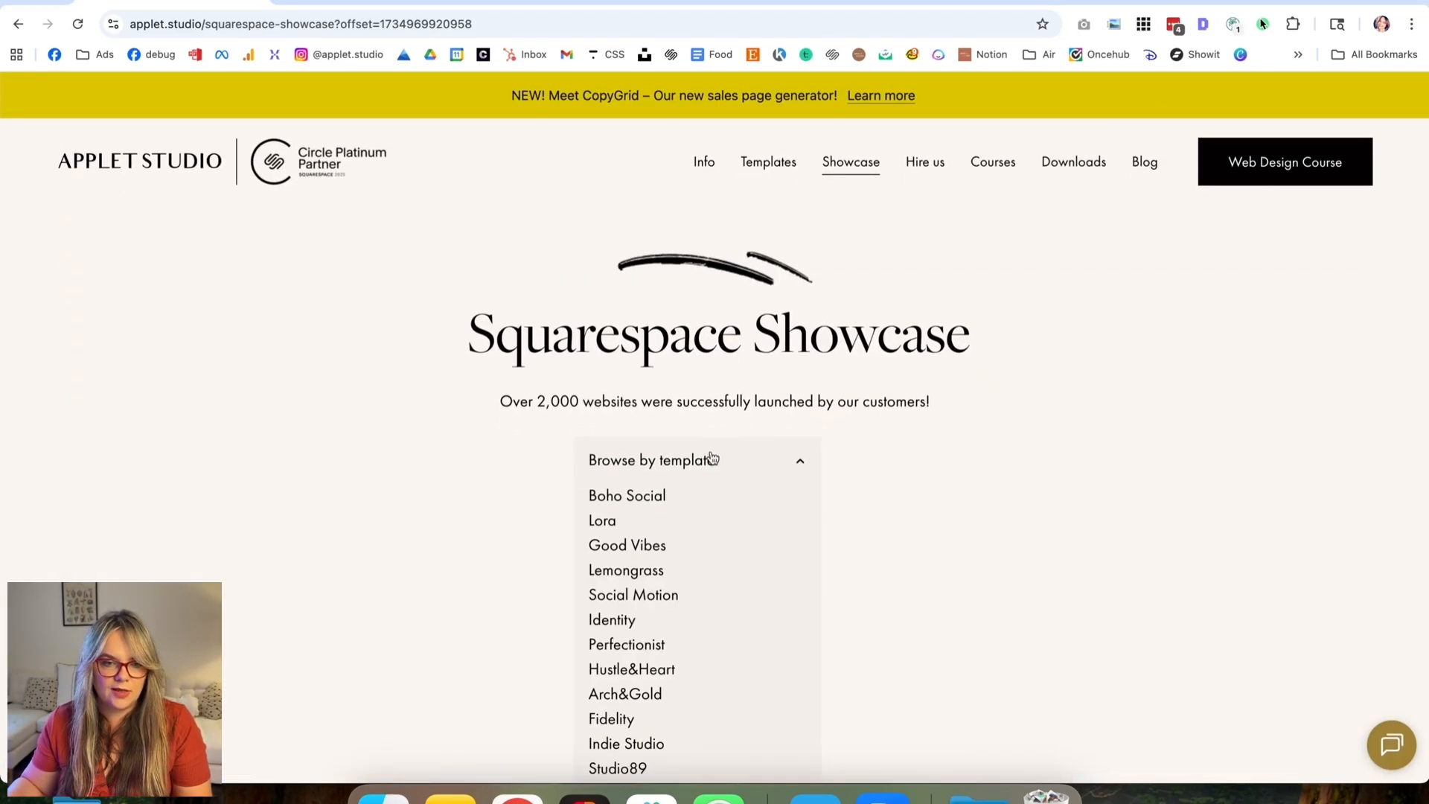
pyautogui.scroll(-3, 689, 498)
pyautogui.scroll(1, 646, 521)
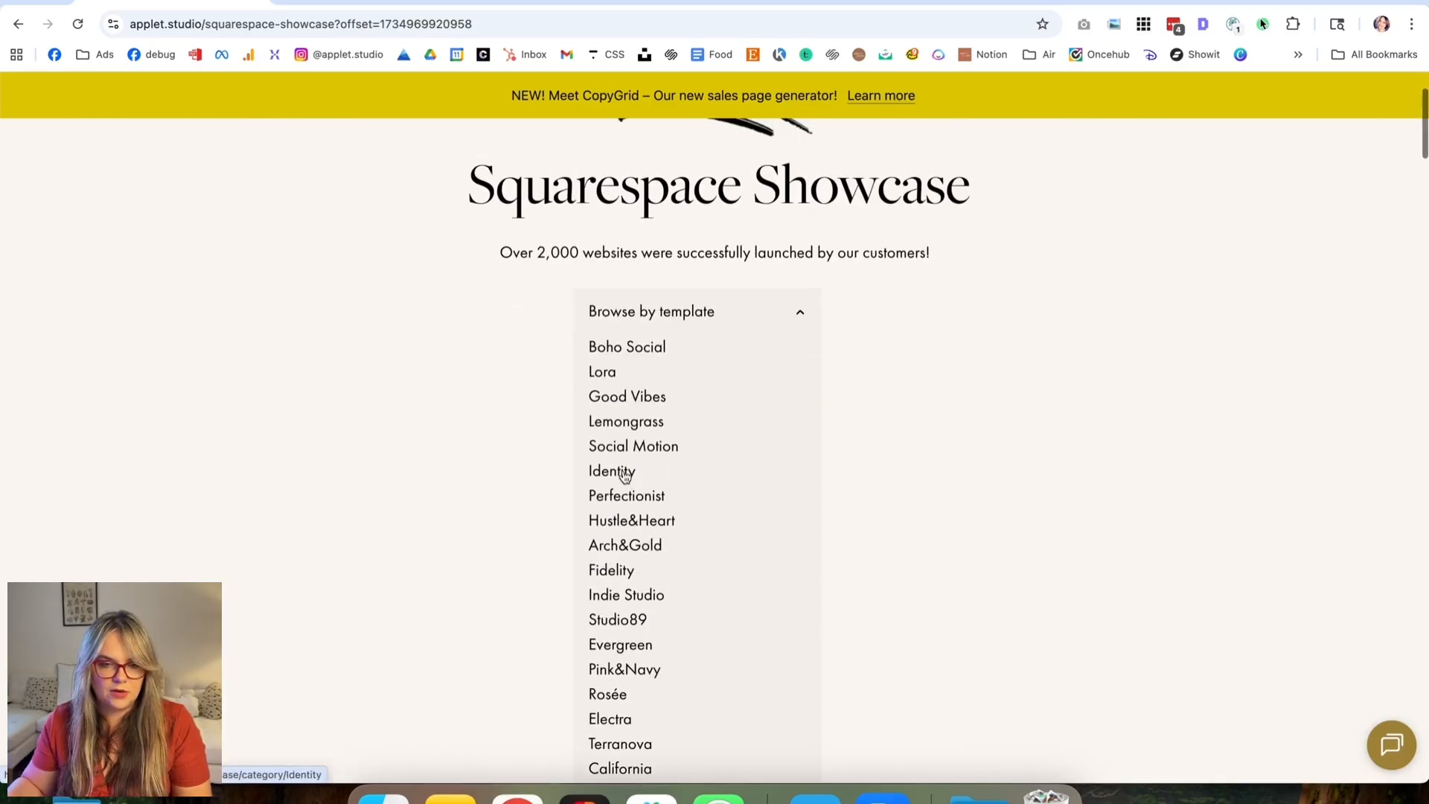
pyautogui.click(625, 477)
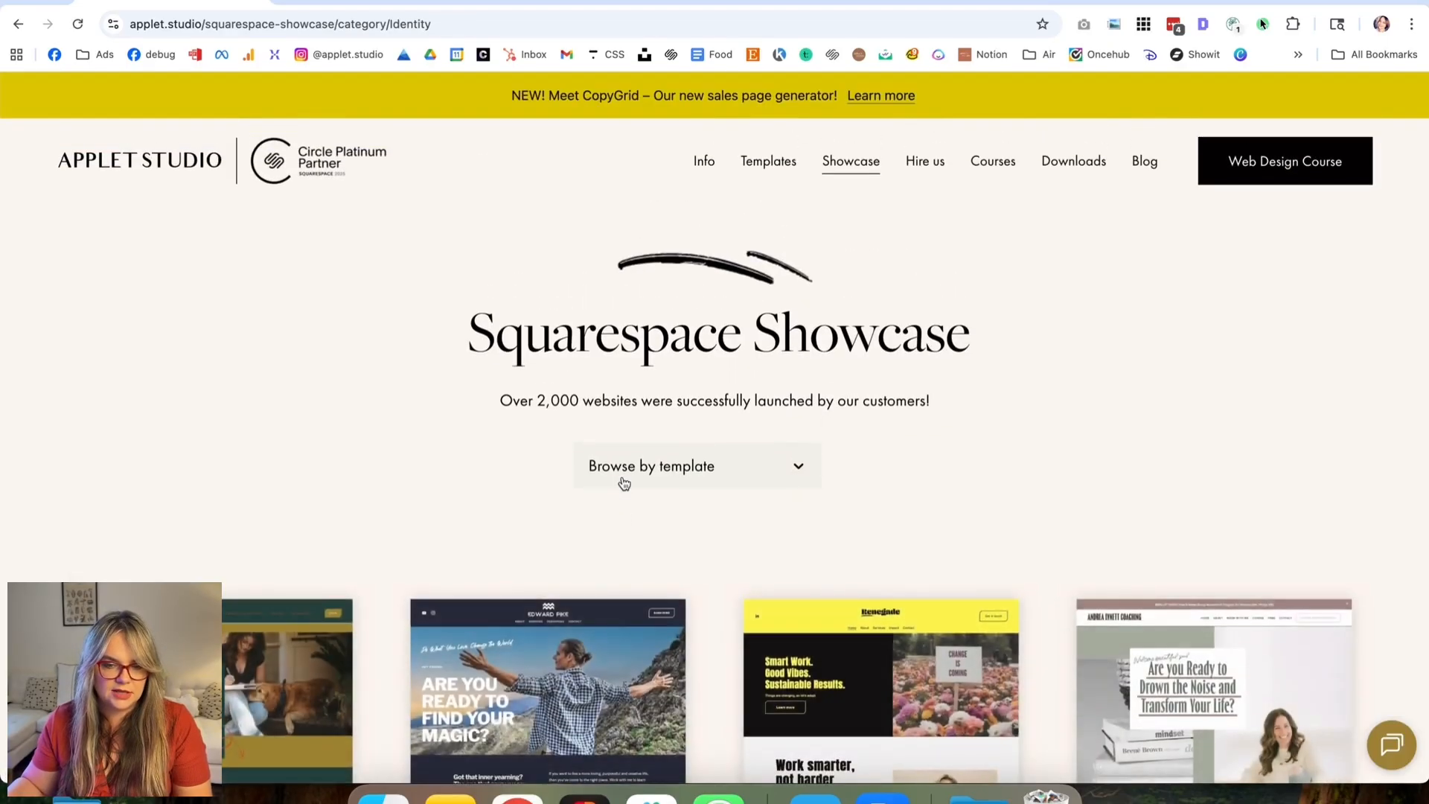
pyautogui.scroll(-5, 624, 480)
pyautogui.scroll(5, 623, 483)
pyautogui.click(666, 463)
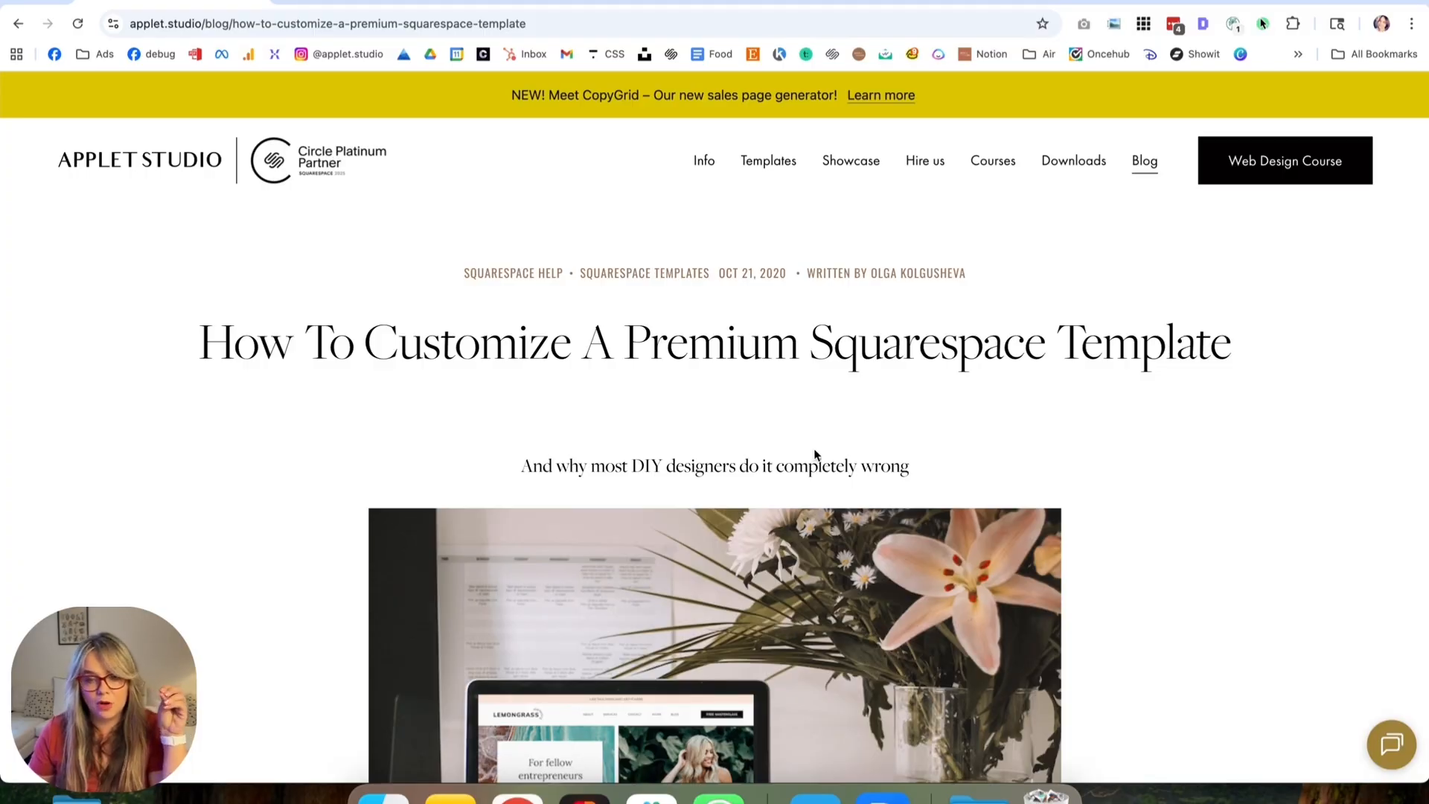
# Read through the blog article on customizing a premium Squarespace template, including the section on properly looking at a template.
pyautogui.scroll(-15, 815, 455)
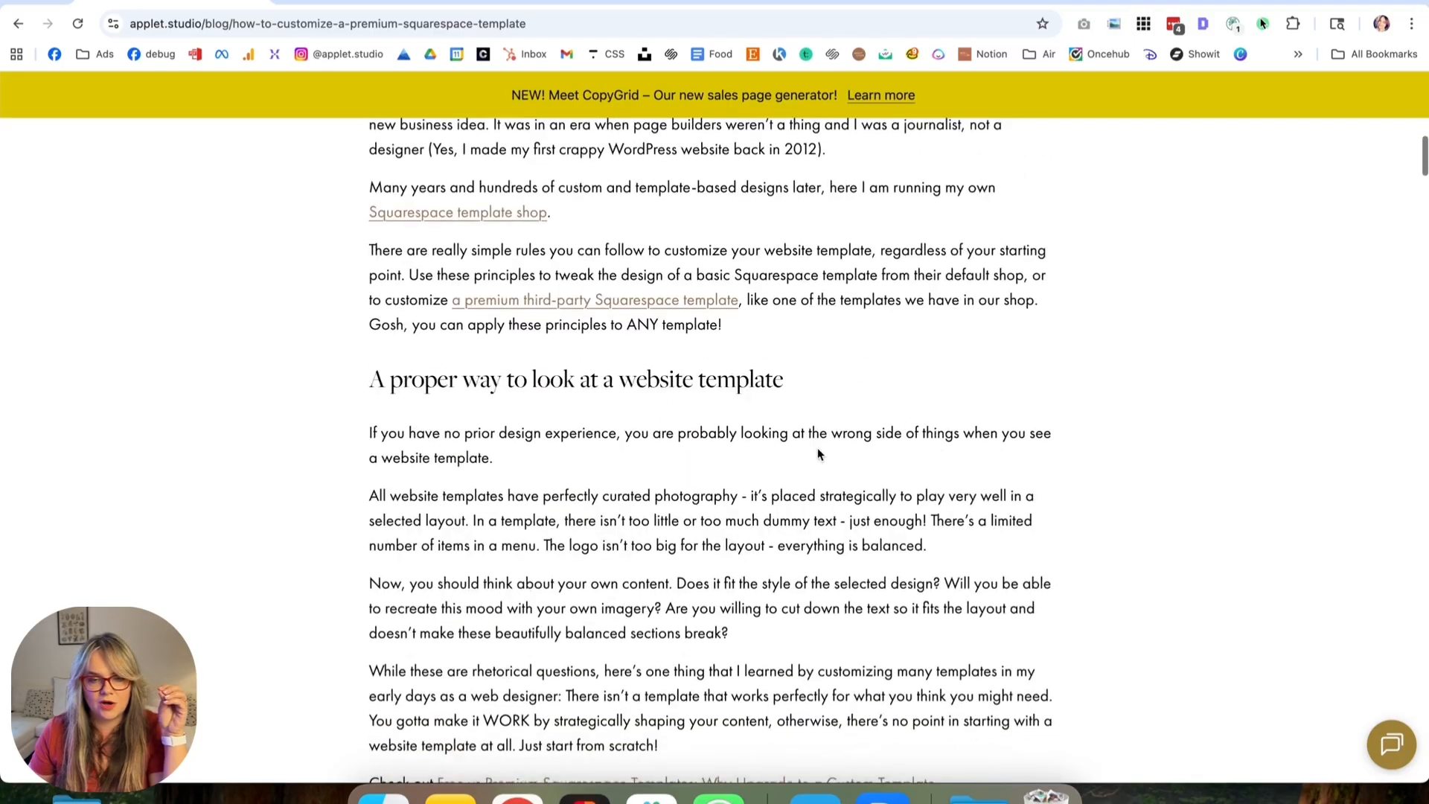
pyautogui.scroll(5, 819, 453)
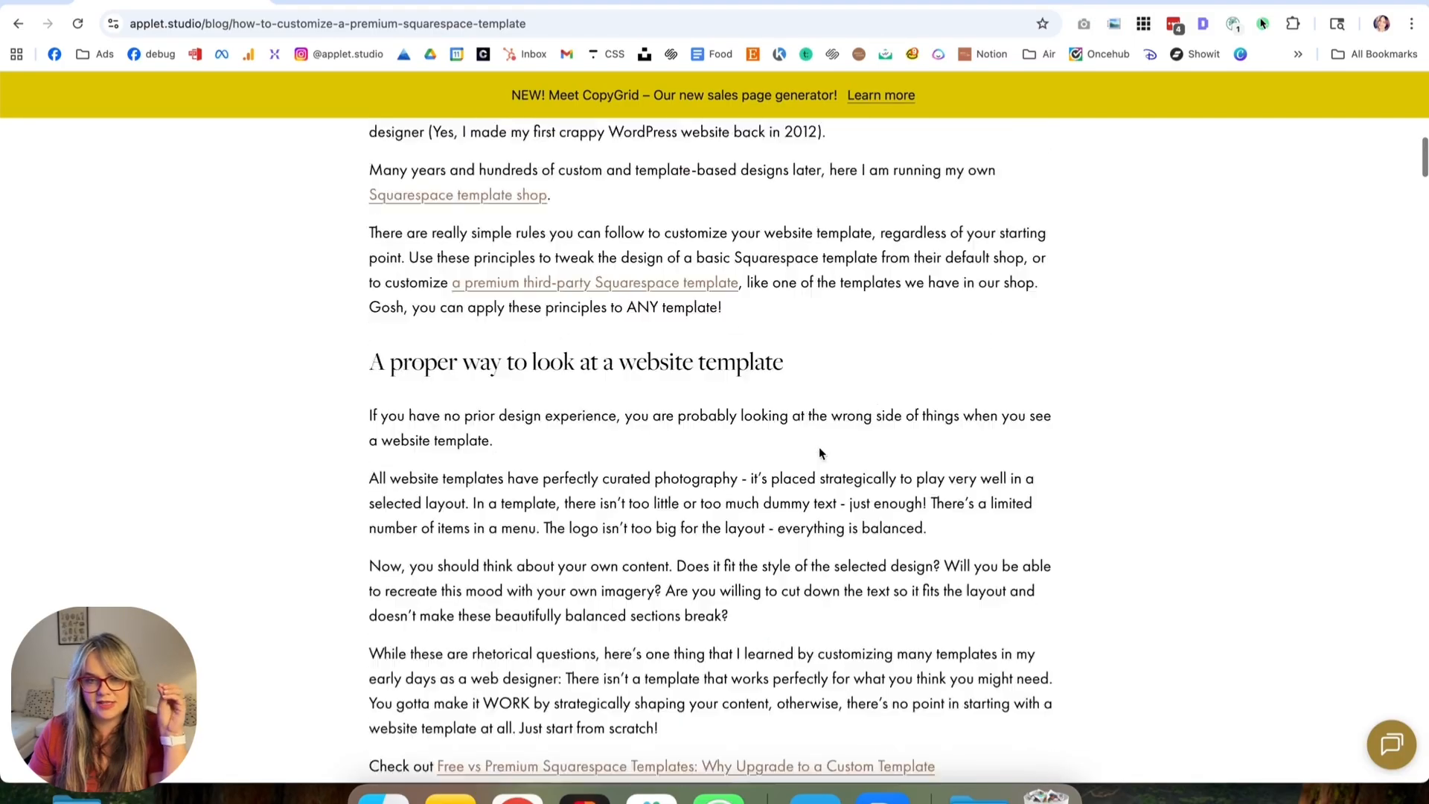
pyautogui.scroll(12, 820, 452)
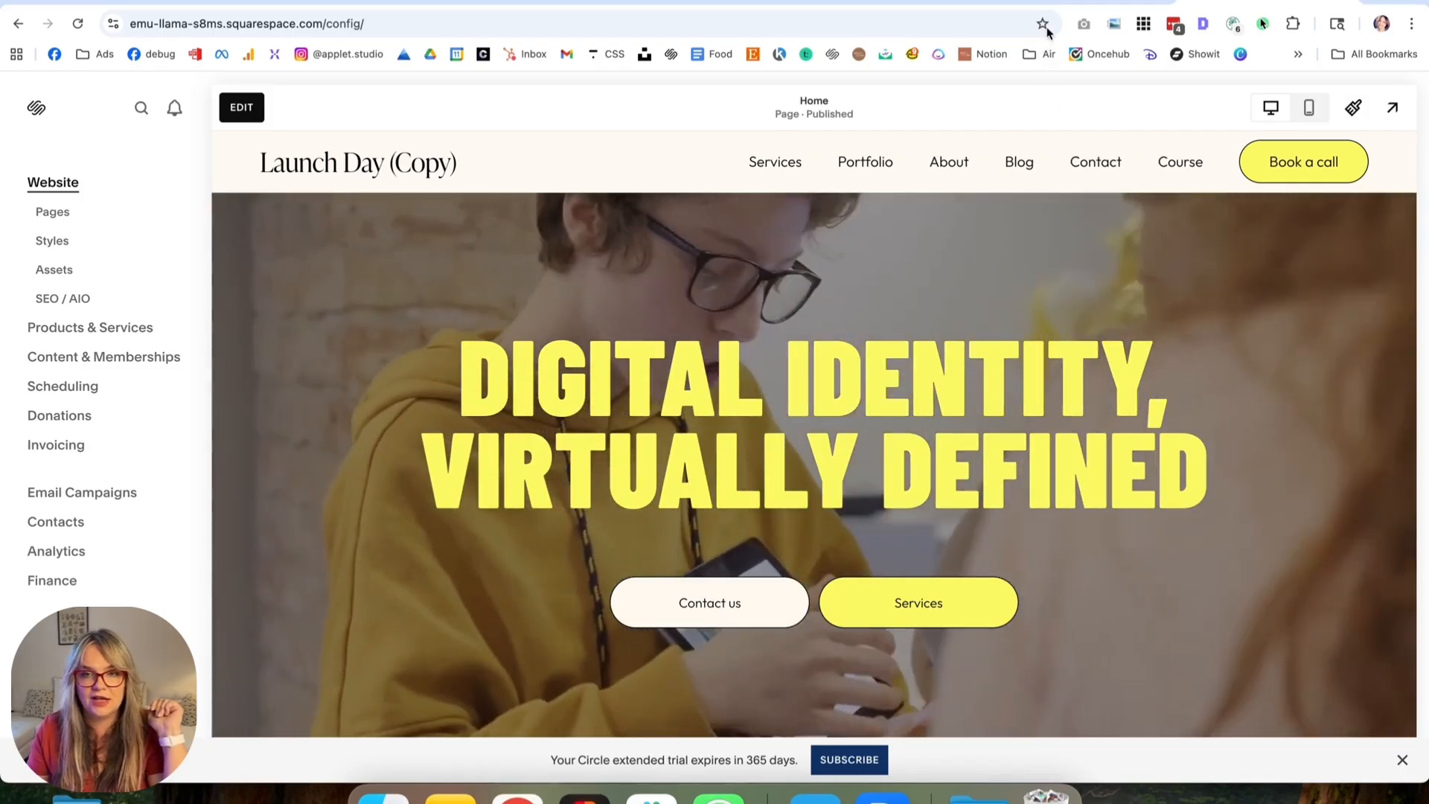
# Open the color settings in the Launch Day (Copy) site's styles and examine the palette and section color themes.
pyautogui.click(1091, 1)
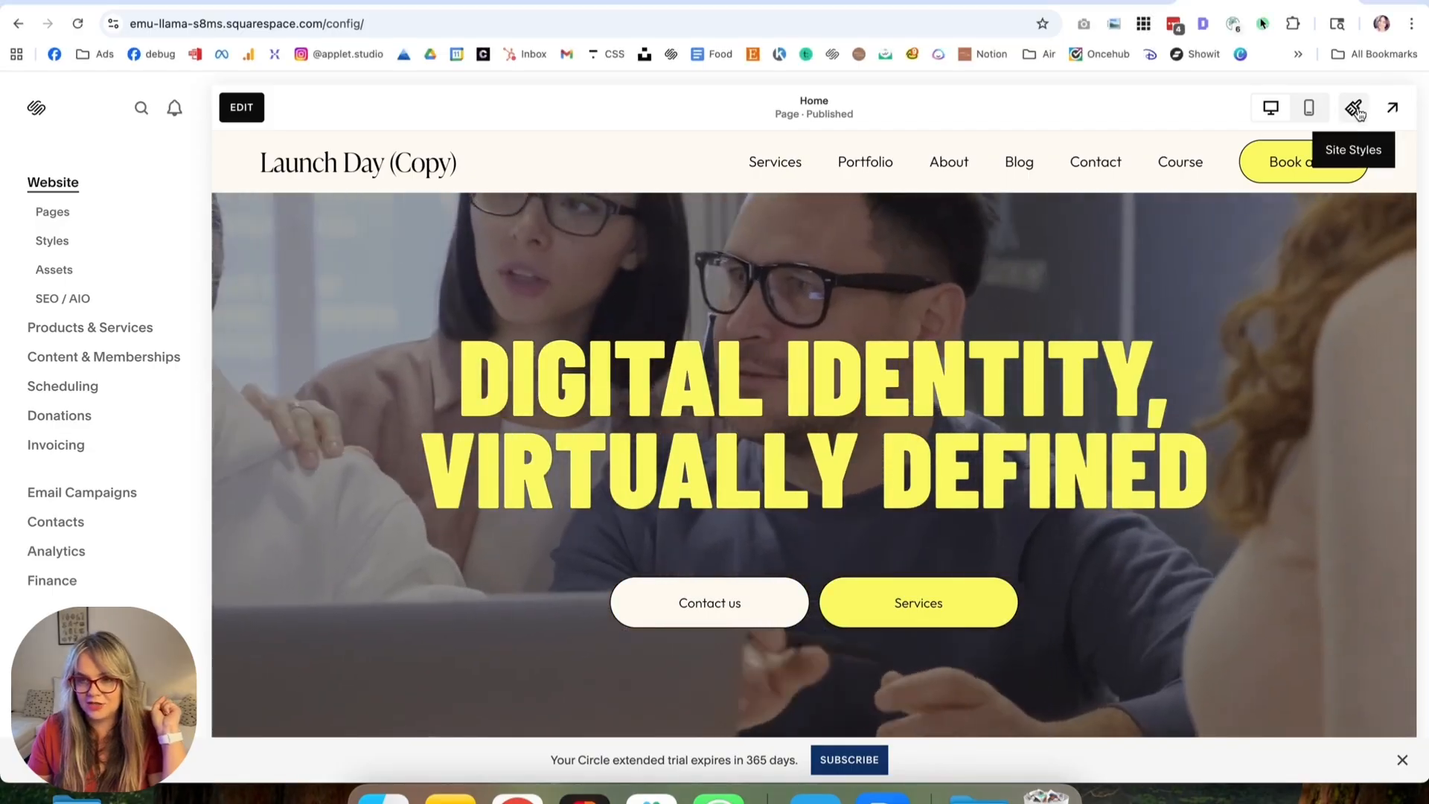
pyautogui.click(1353, 108)
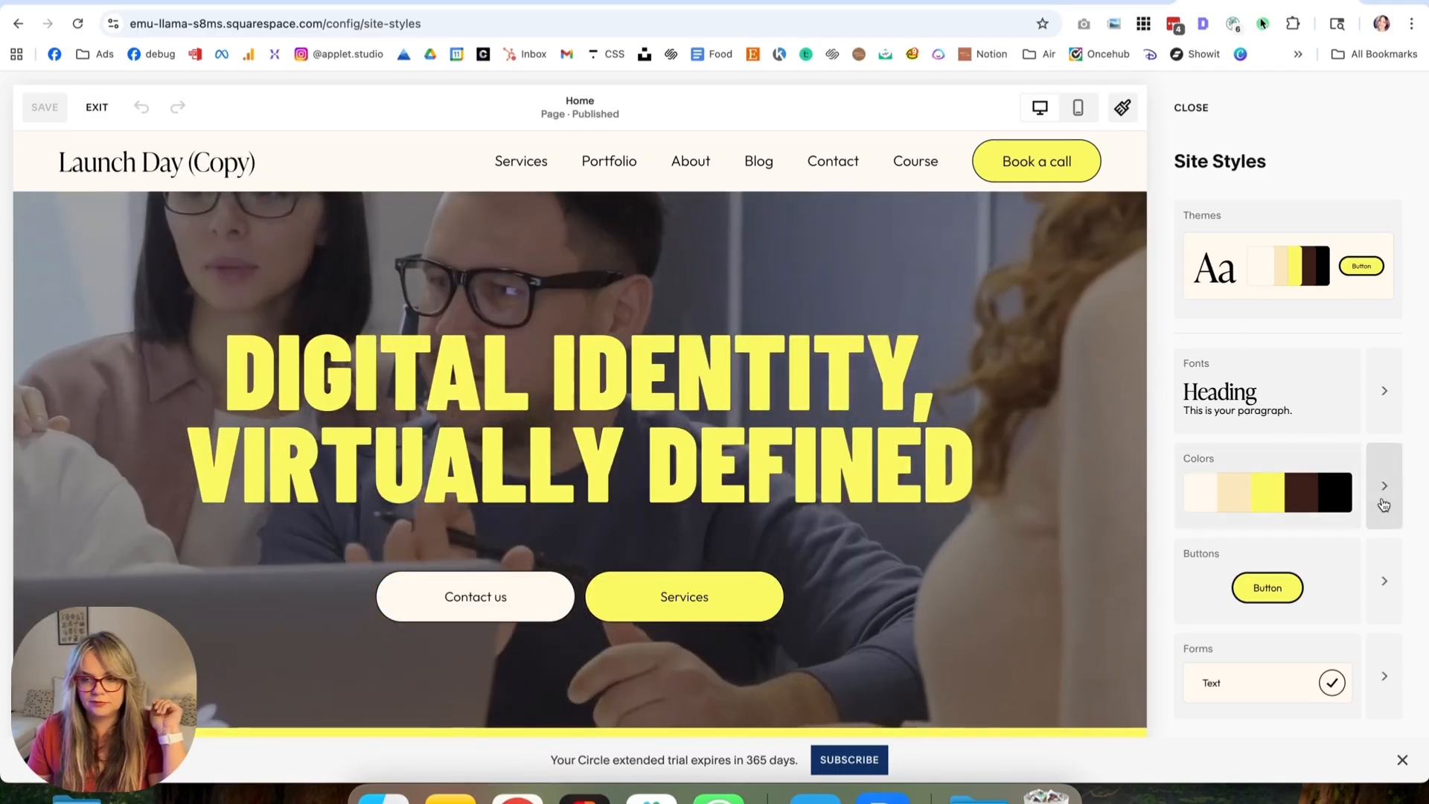
pyautogui.click(1384, 506)
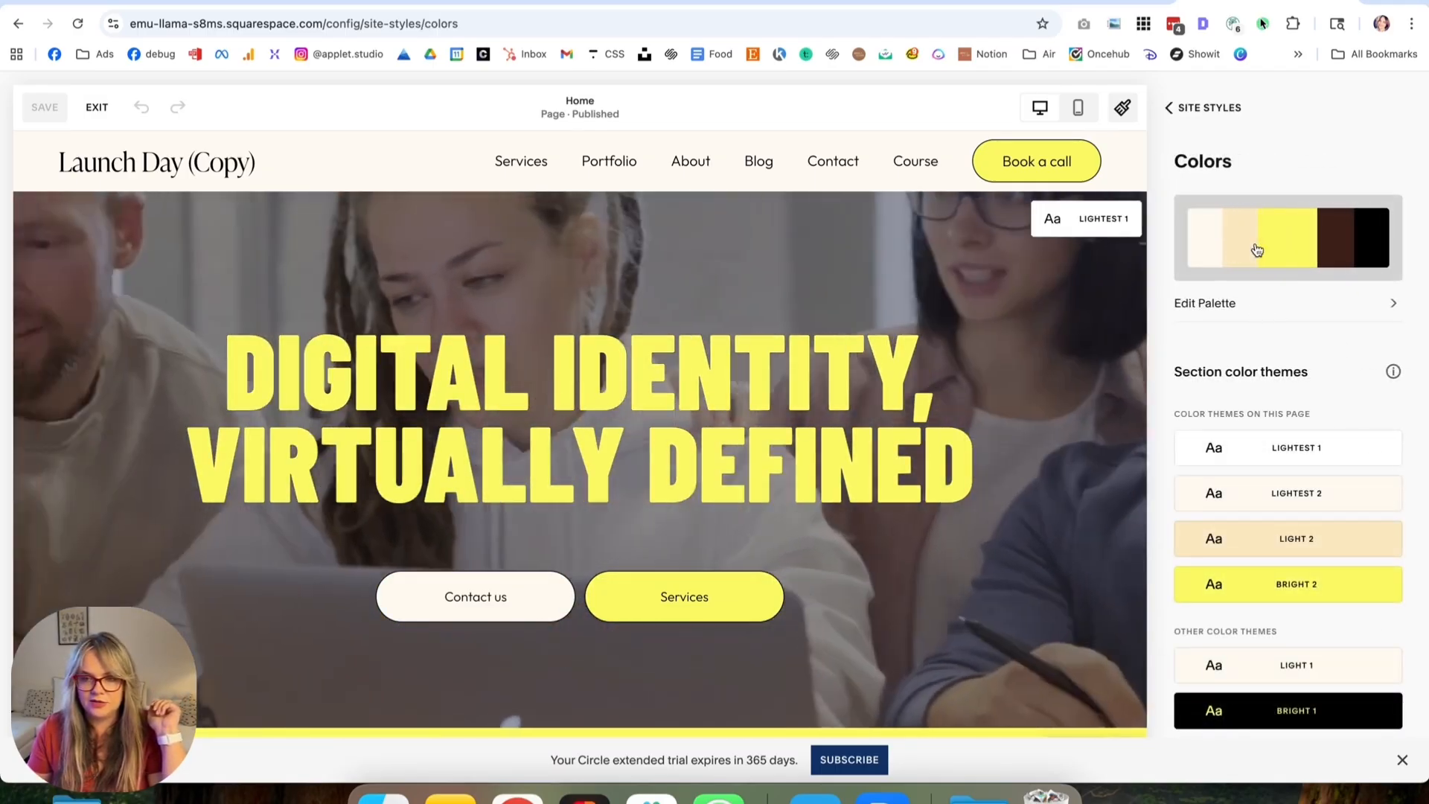
pyautogui.scroll(-1, 1174, 362)
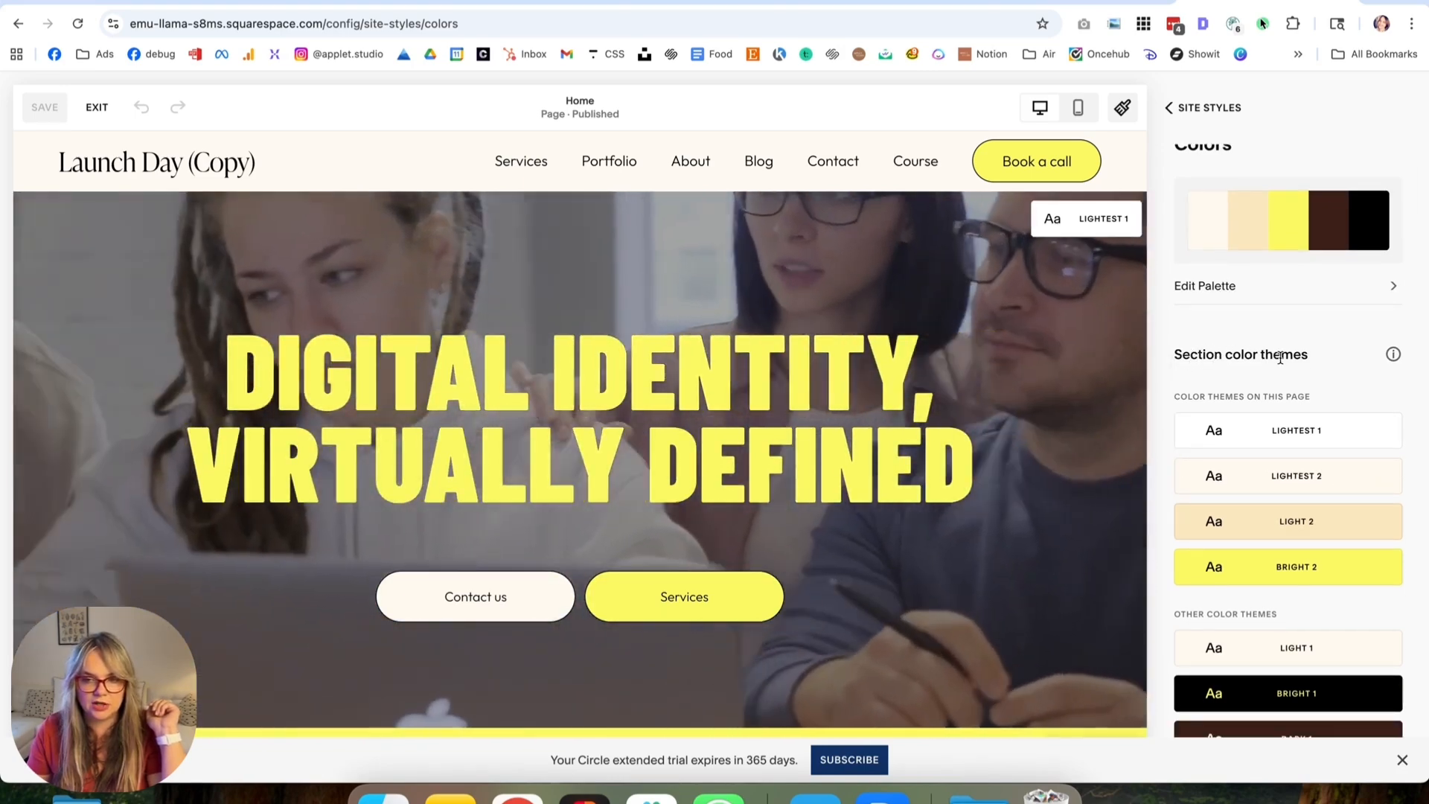
pyautogui.scroll(-3, 1303, 447)
pyautogui.scroll(3, 1297, 514)
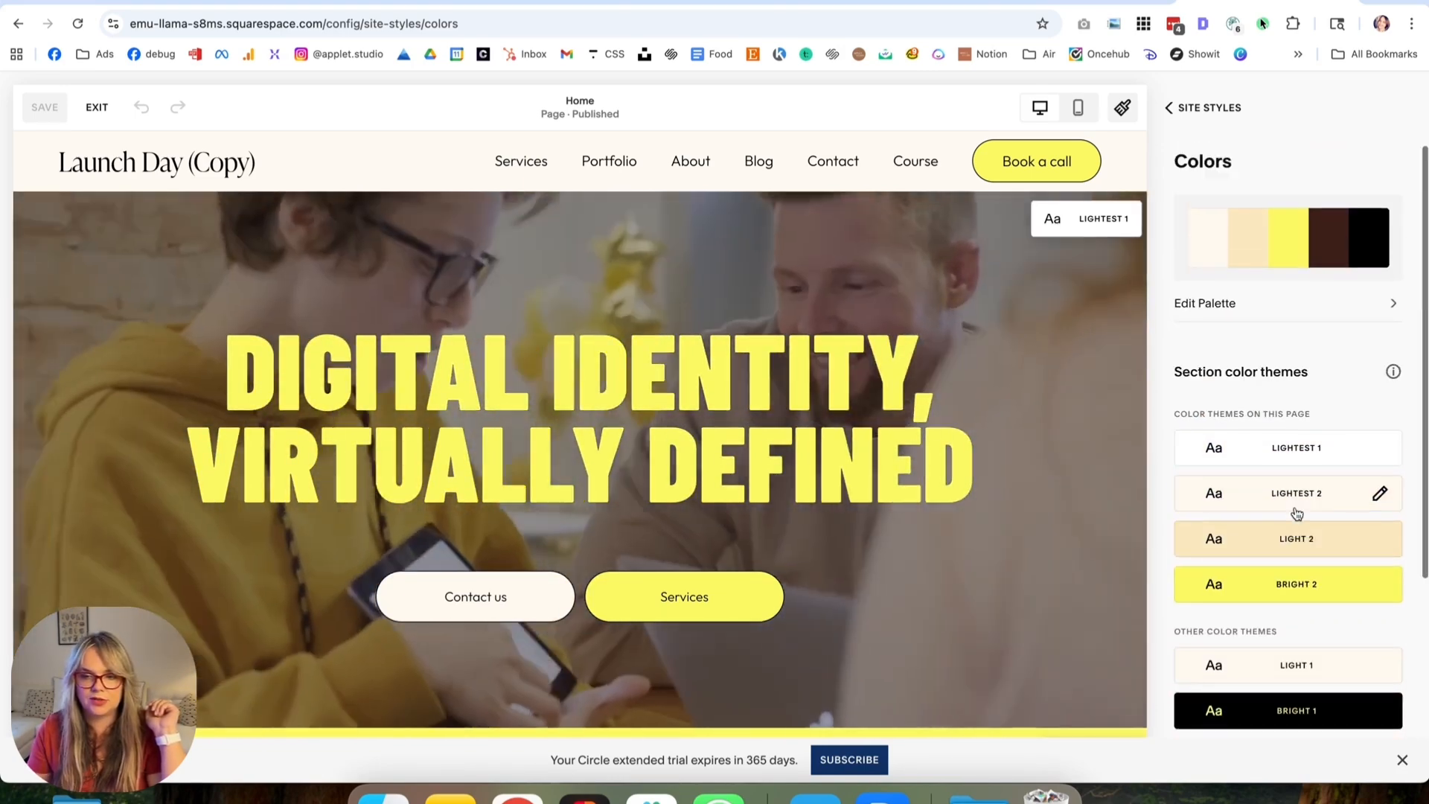
pyautogui.scroll(-1, 1295, 513)
pyautogui.scroll(-3, 1107, 551)
pyautogui.scroll(3, 1104, 552)
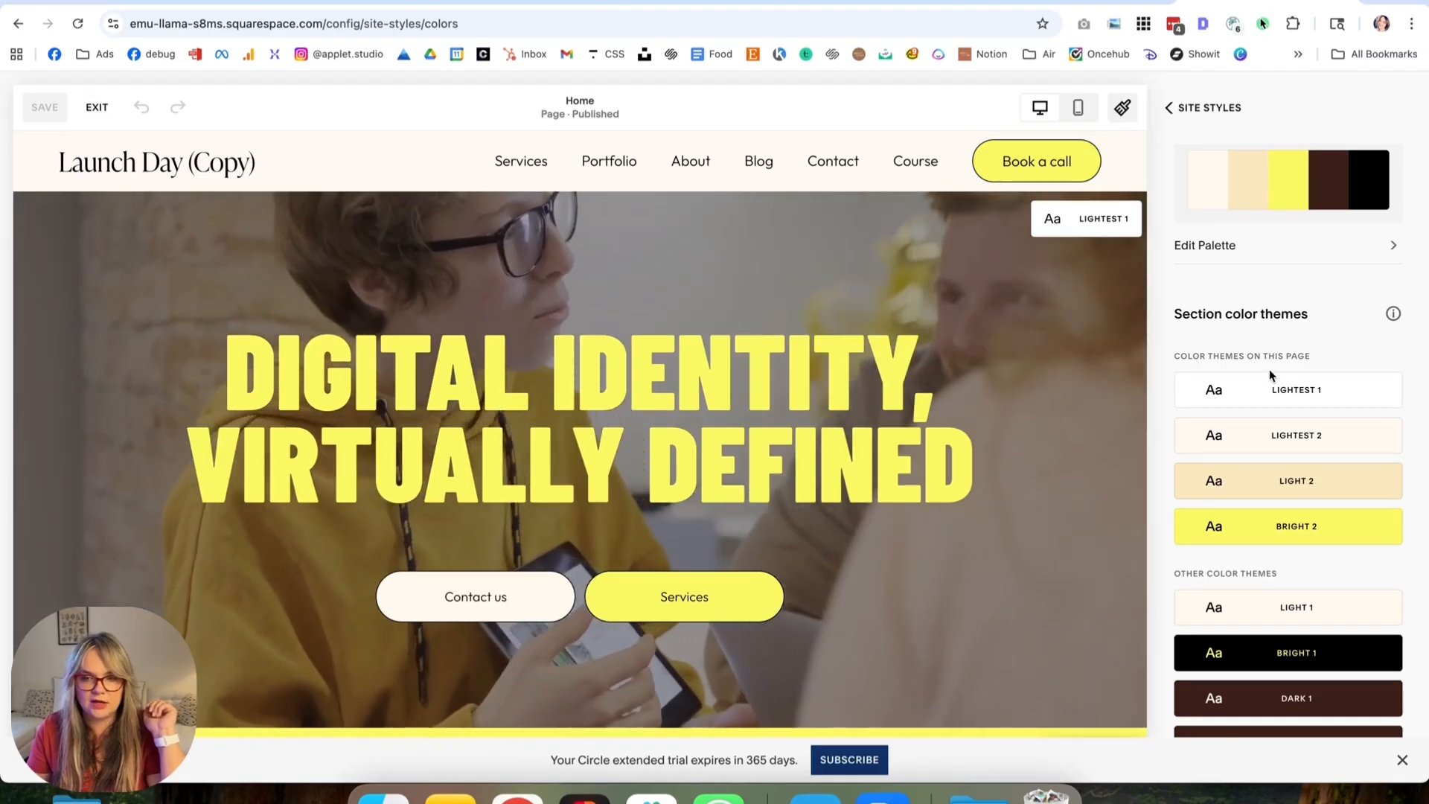
pyautogui.scroll(1, 1343, 384)
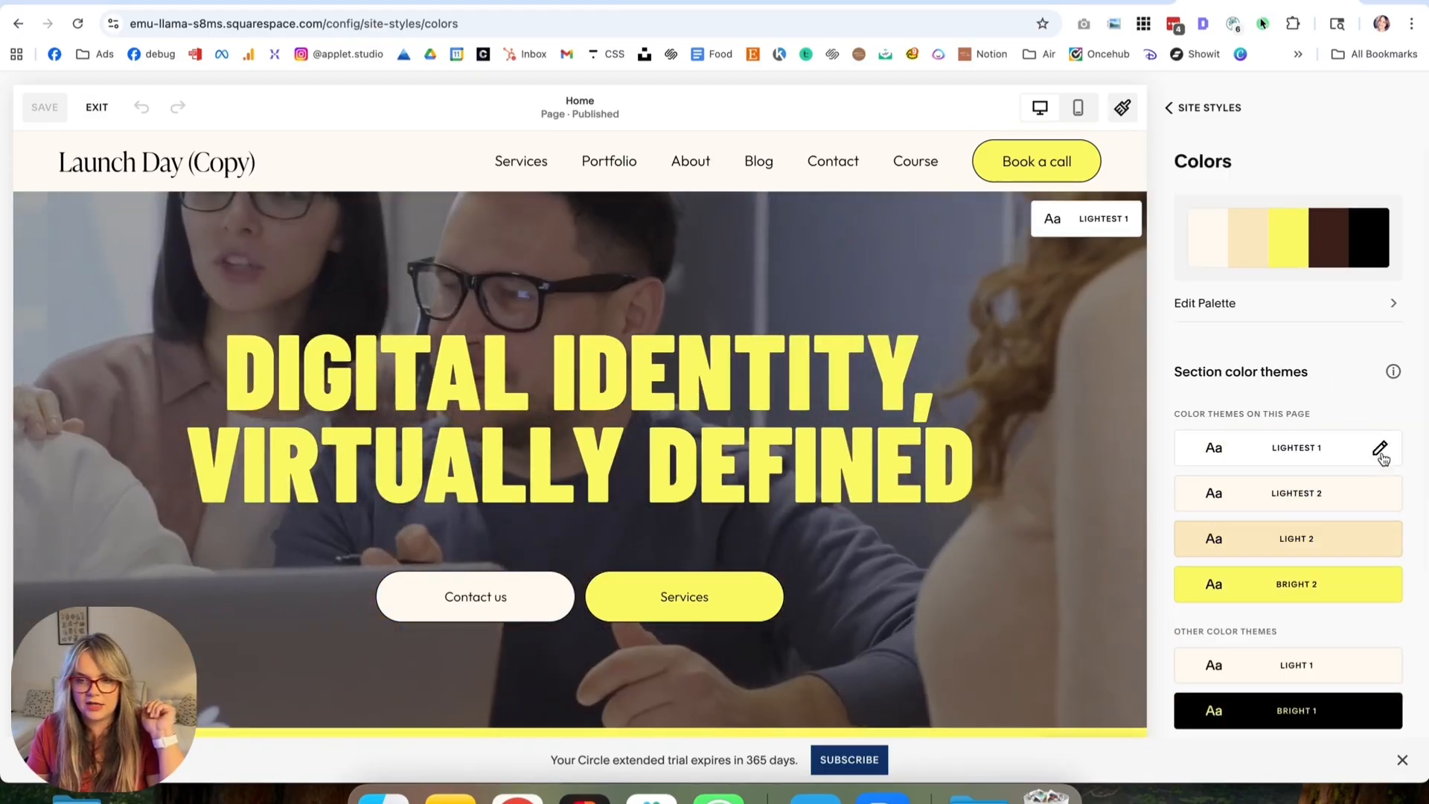
# Examine the element color settings of the Lightest 1 section theme and the list of themes available for editing.
pyautogui.click(1380, 448)
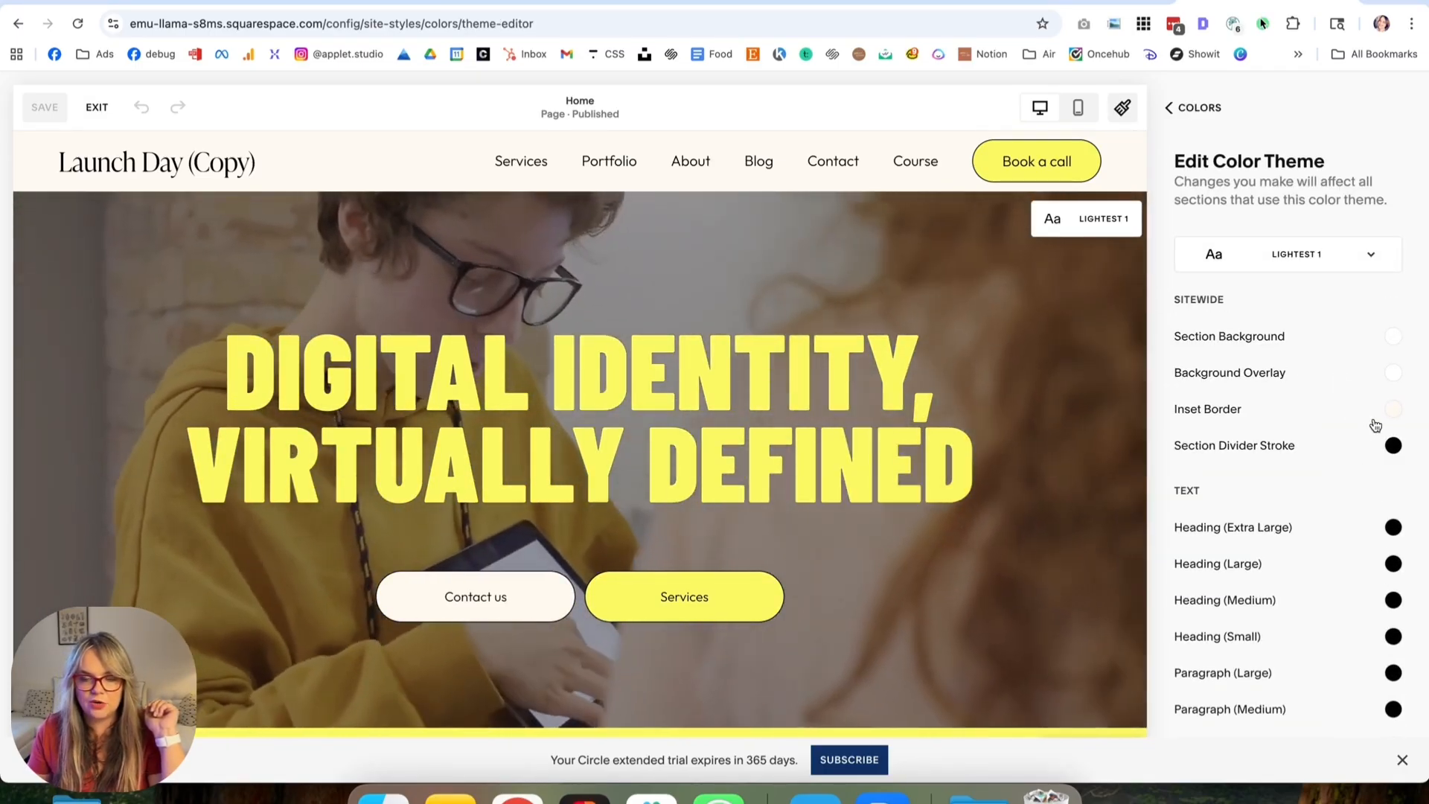
pyautogui.scroll(-3, 1393, 564)
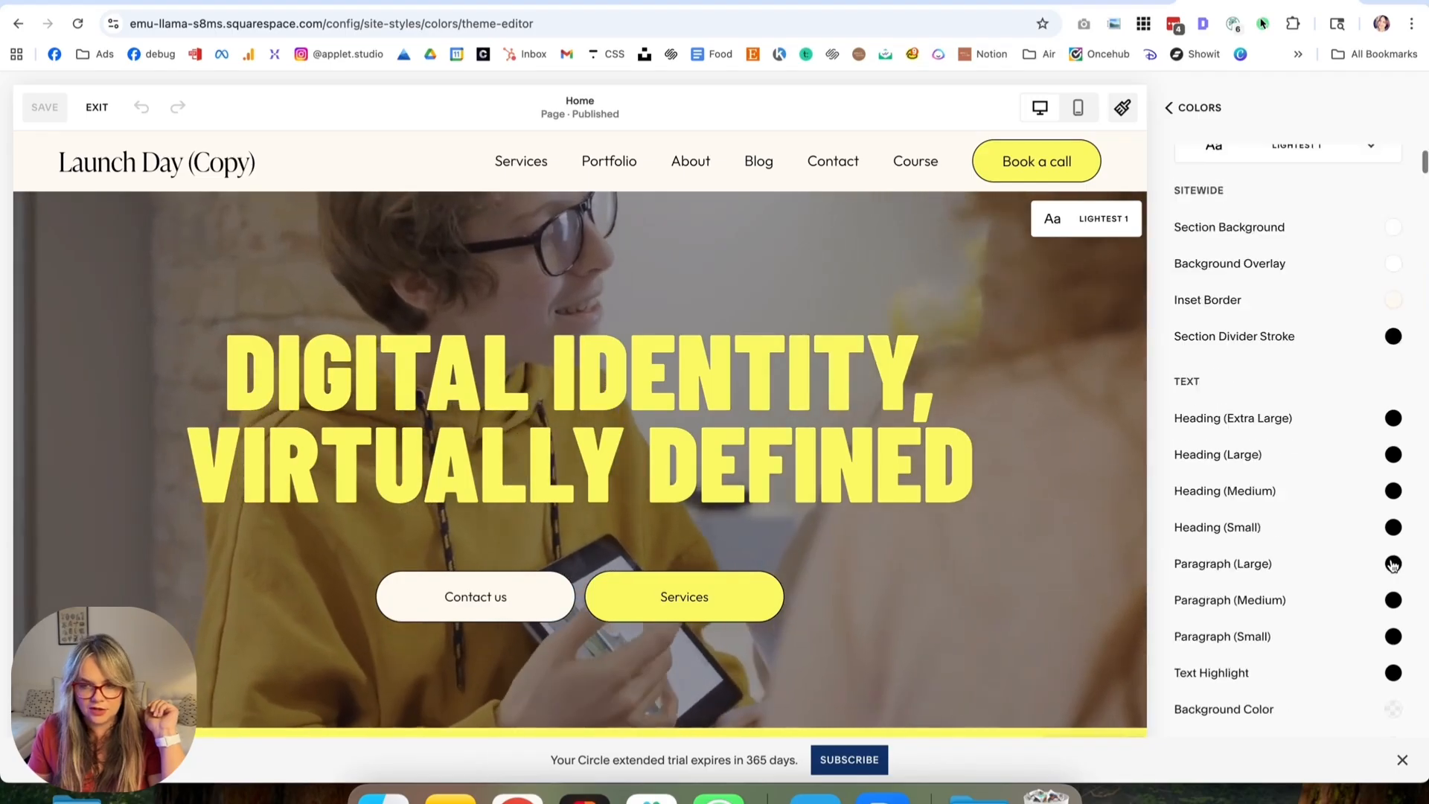
pyautogui.scroll(3, 1394, 562)
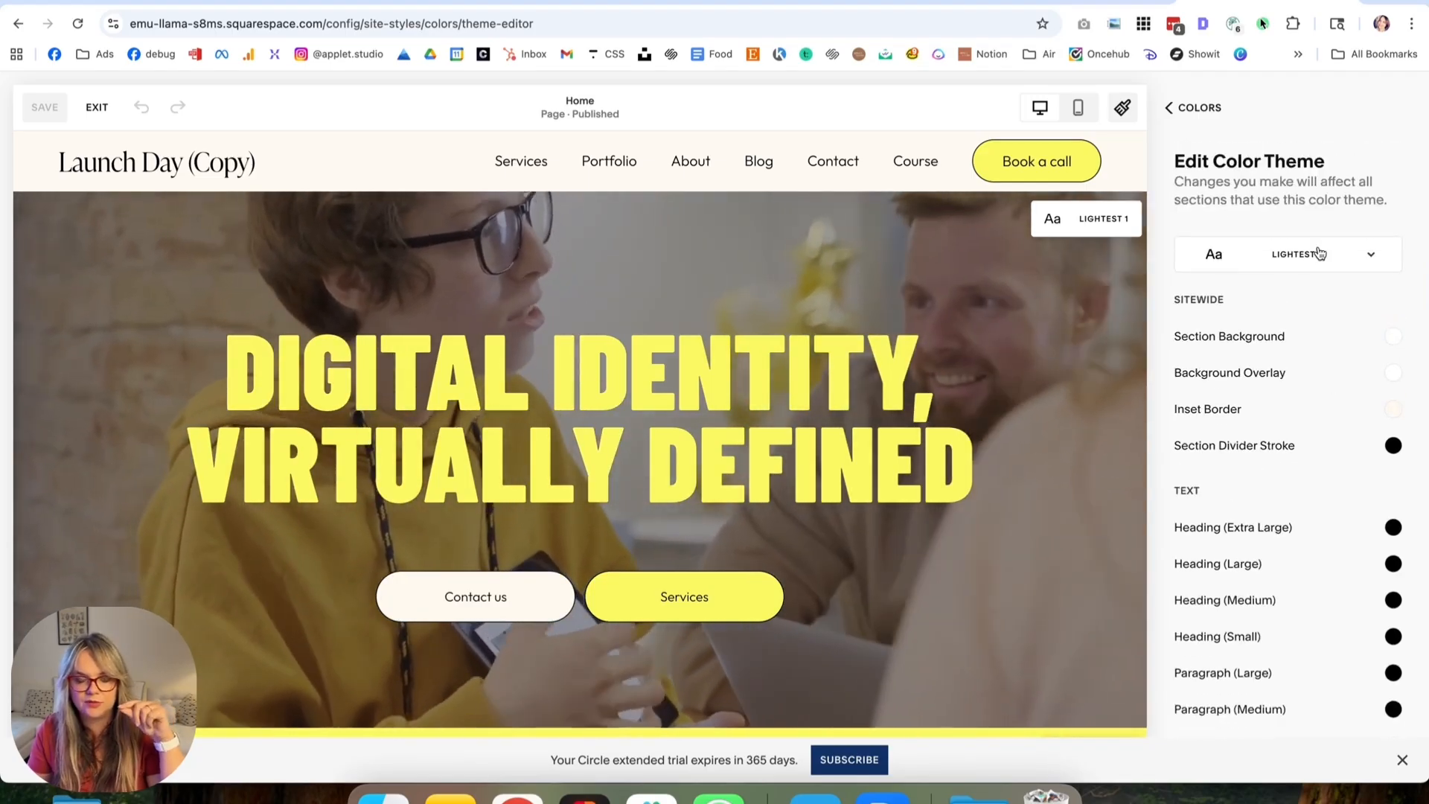
pyautogui.click(1318, 253)
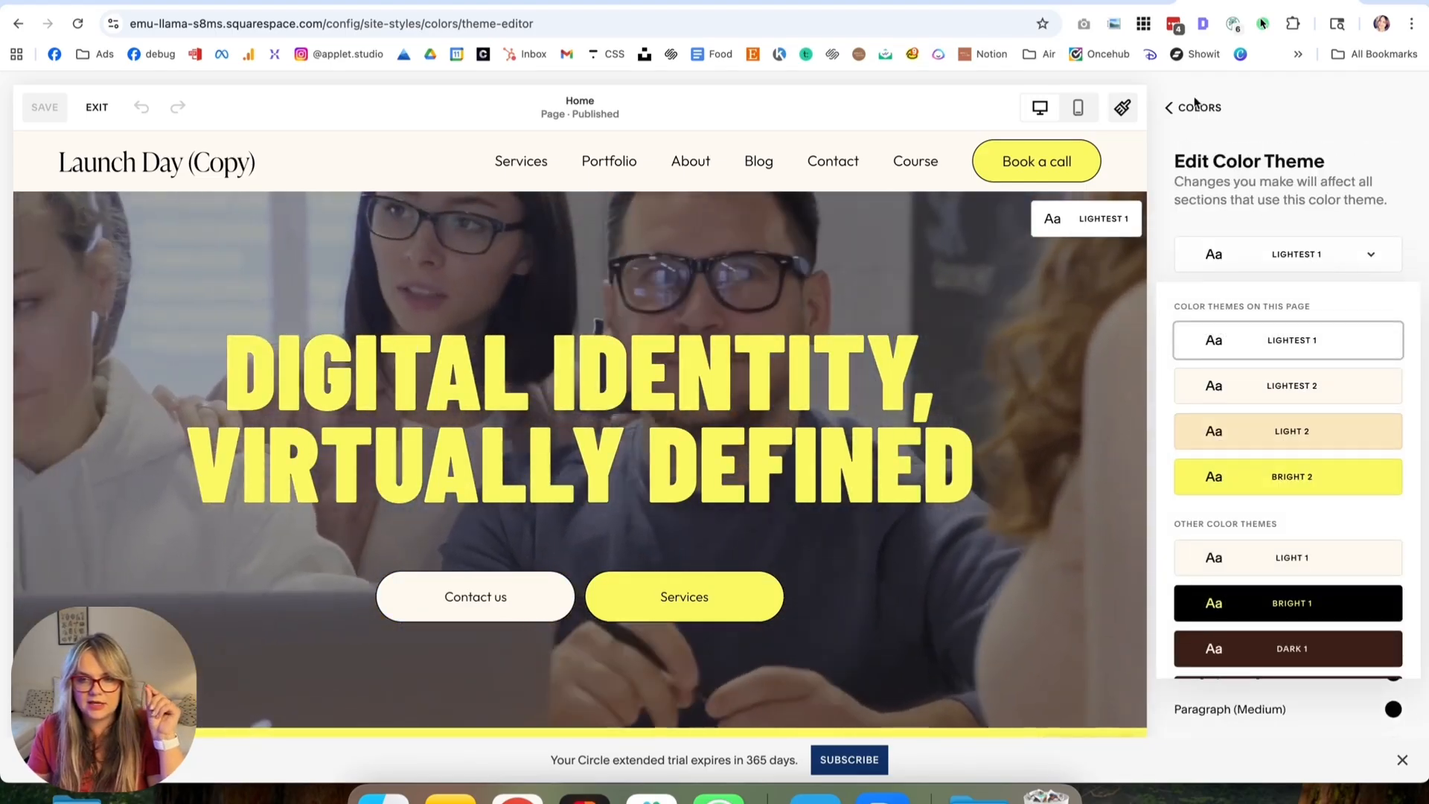
pyautogui.click(1195, 109)
pyautogui.click(1196, 109)
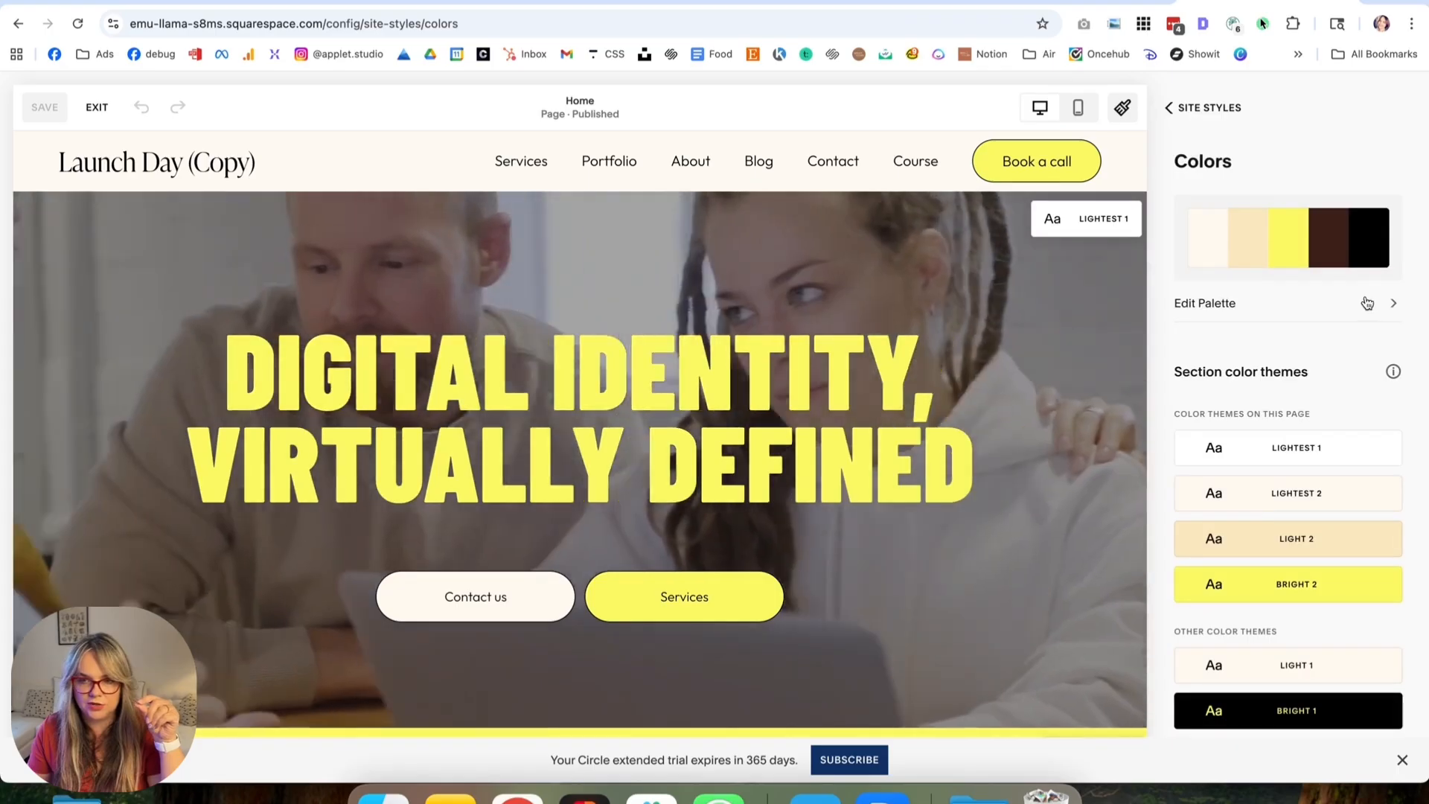
# Inspect the black, off-white, cream and dark brown colors in the site's palette editor.
pyautogui.click(1366, 303)
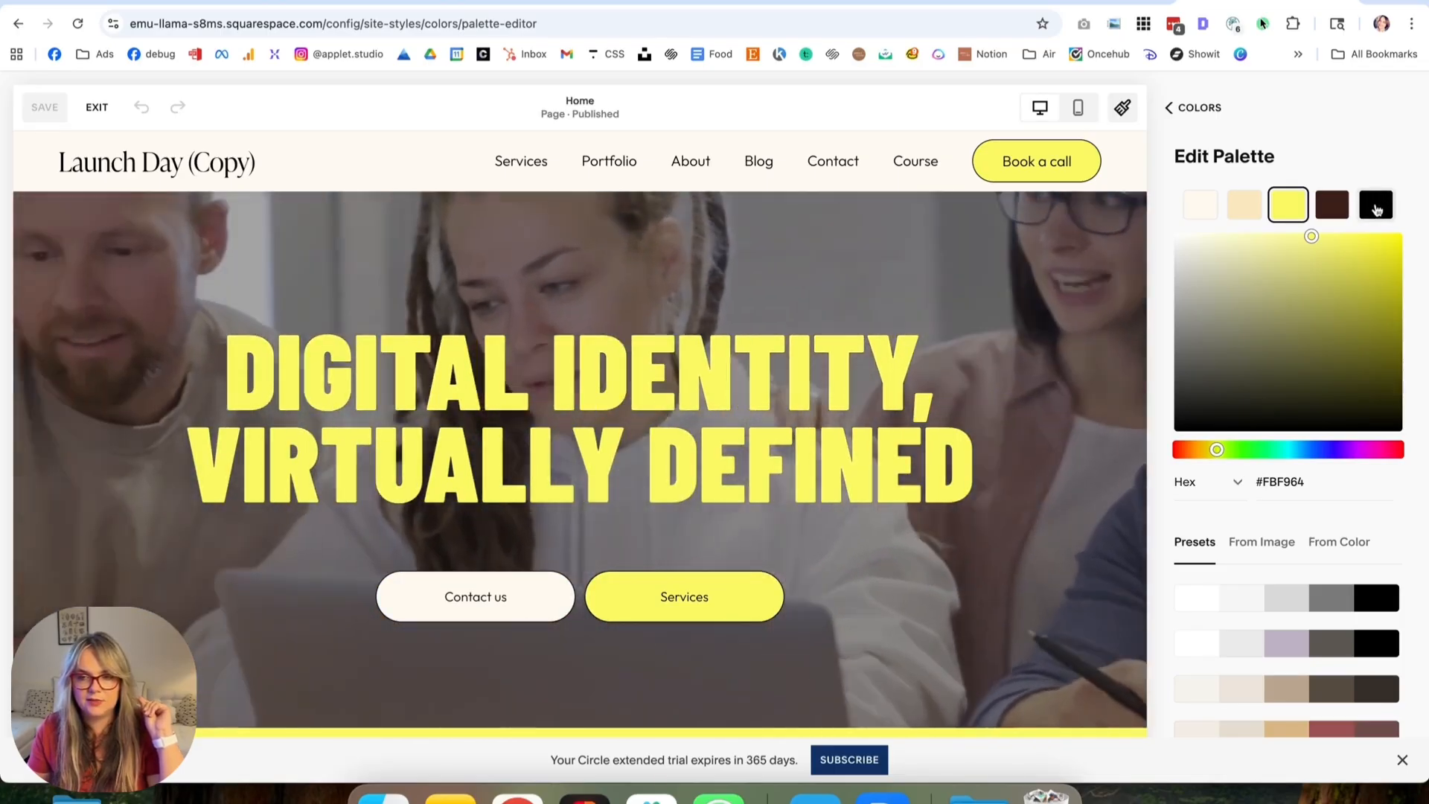
pyautogui.click(1378, 209)
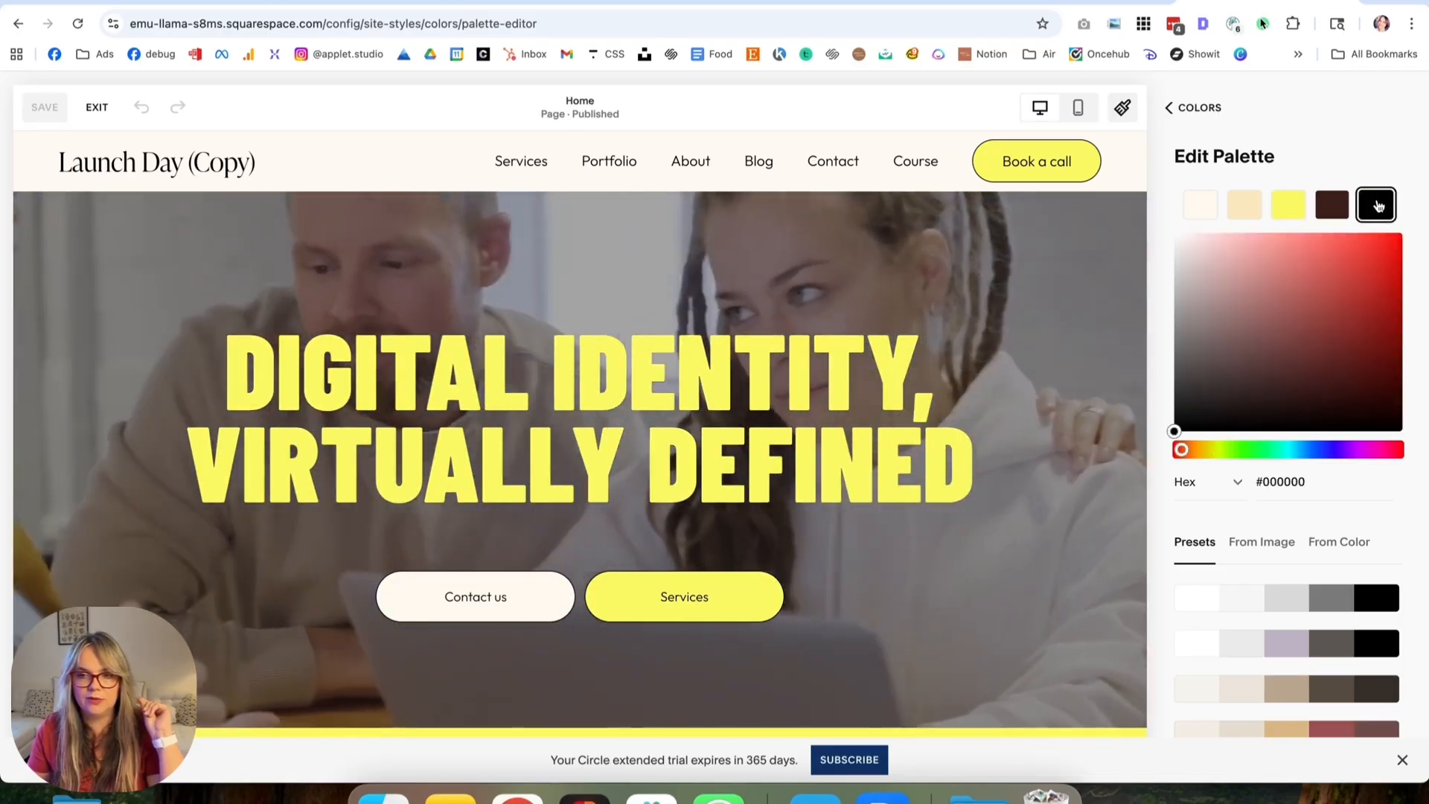
pyautogui.click(1201, 198)
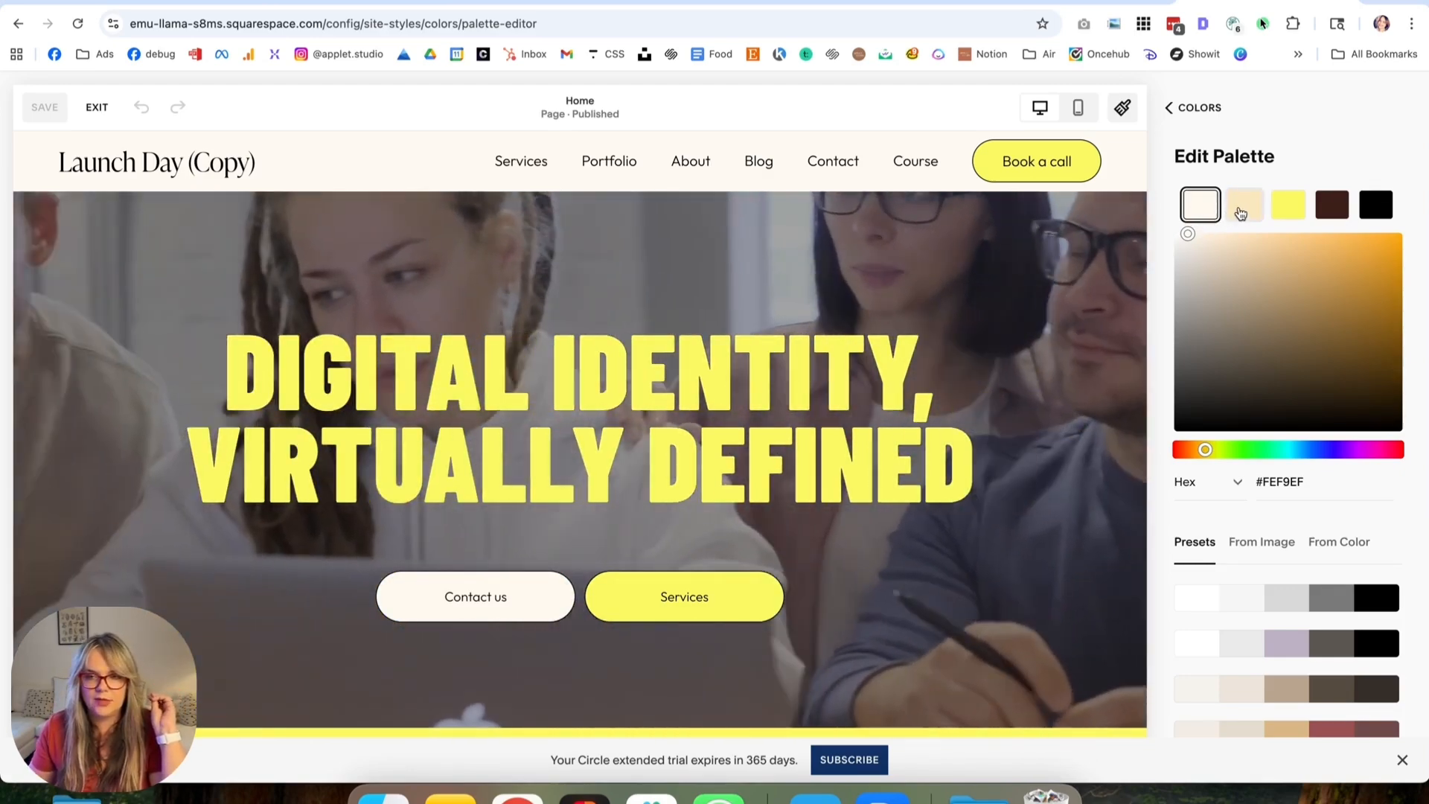
pyautogui.click(1241, 214)
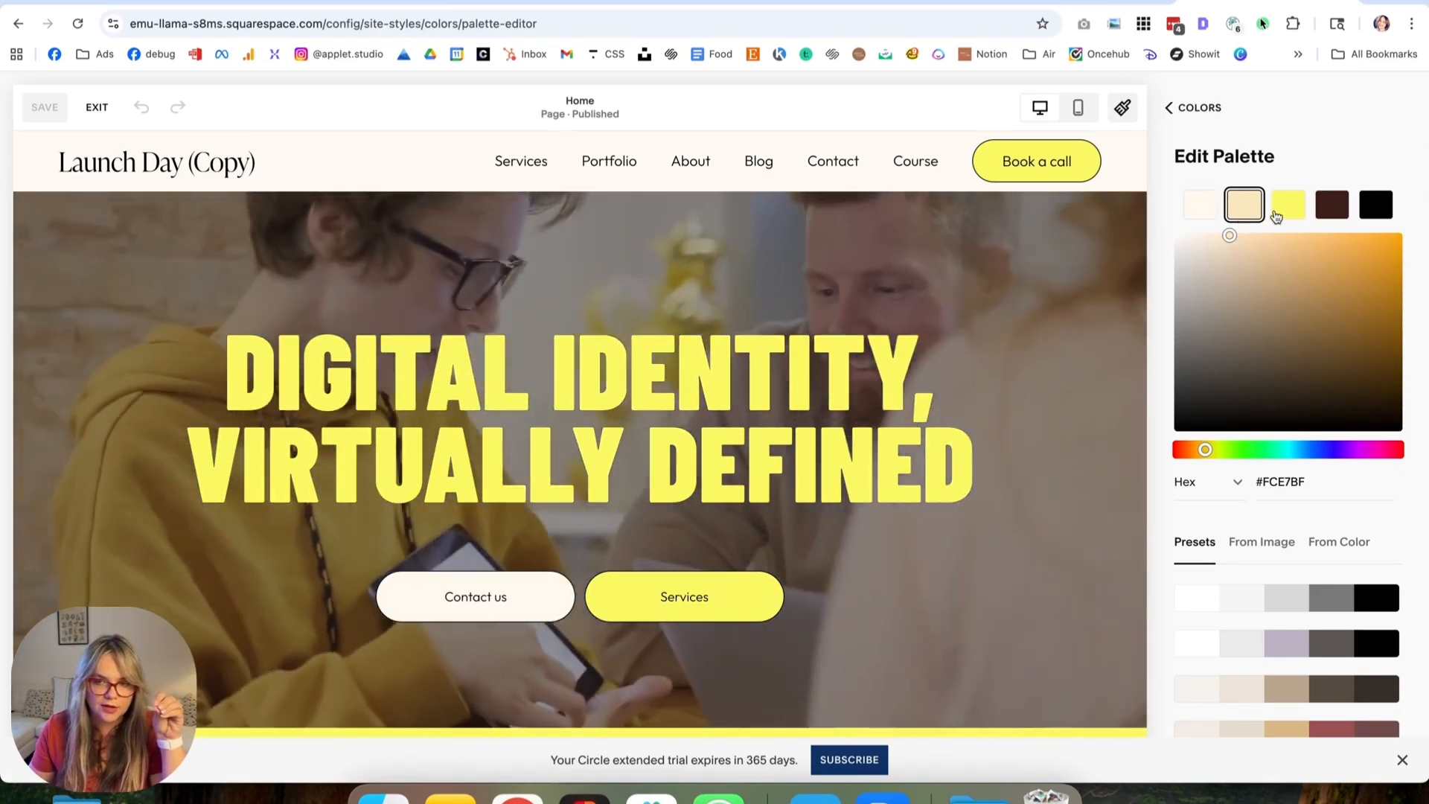
pyautogui.click(1332, 212)
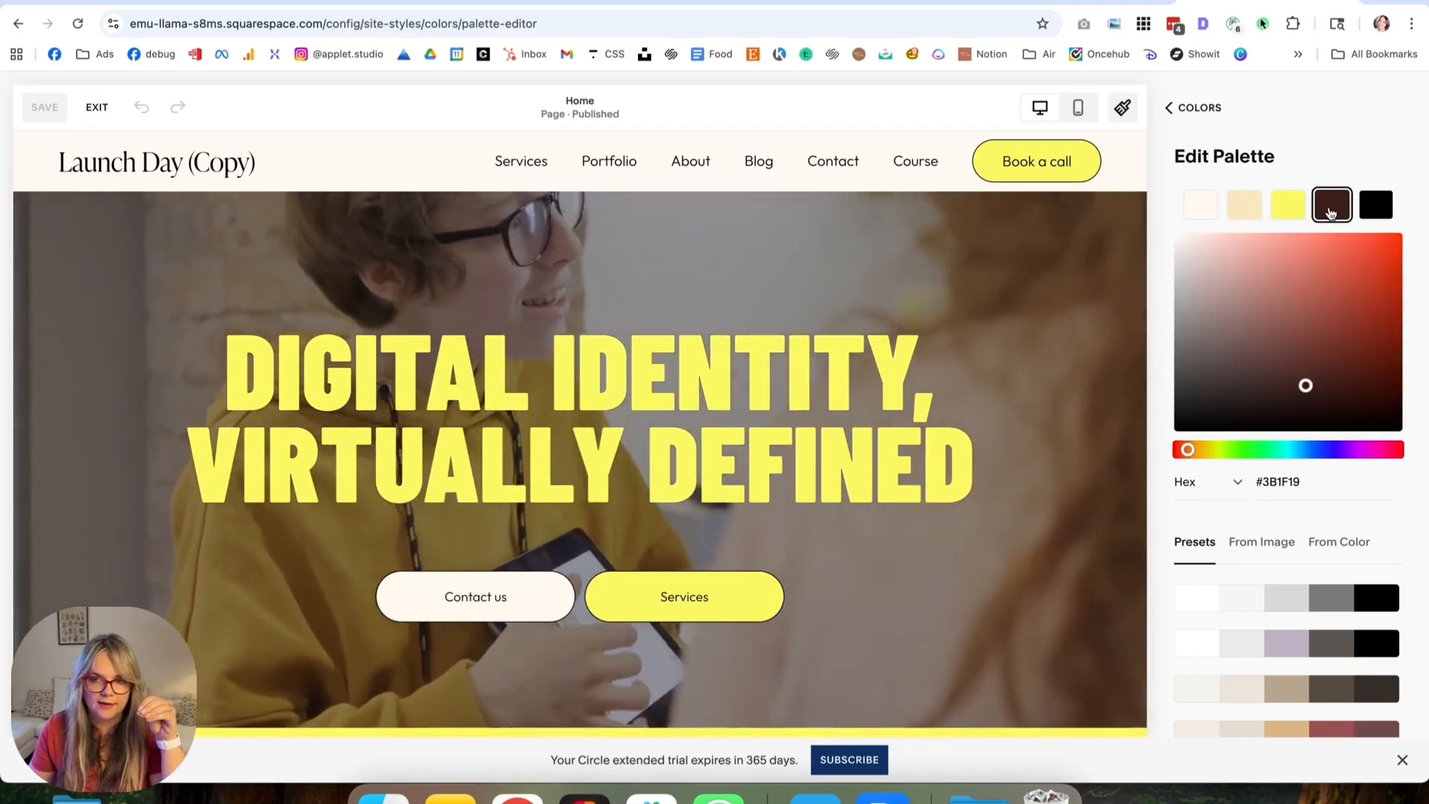
pyautogui.click(1197, 107)
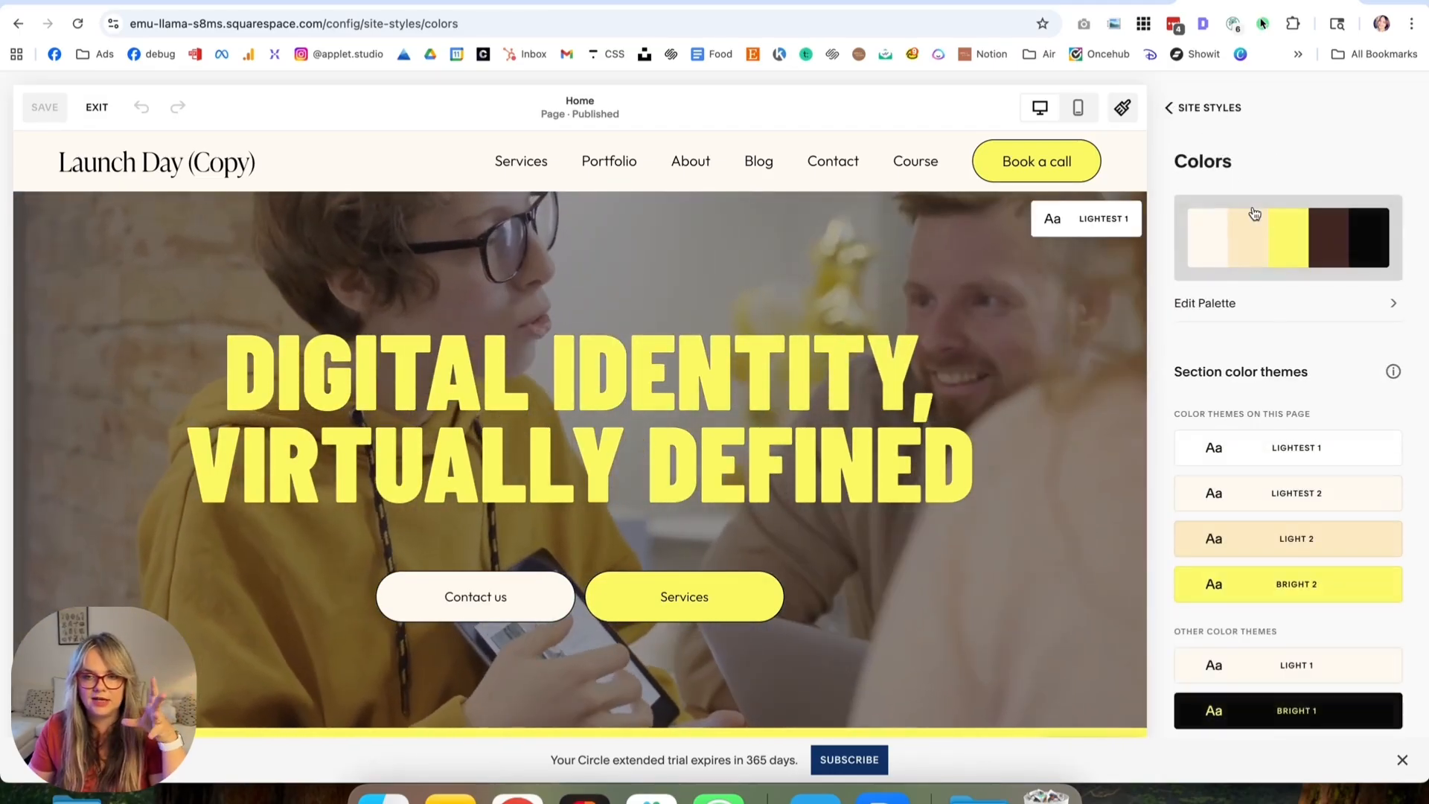
# Apply the beige and brown preset palette with accent #B9A590 and review it across the home page.
pyautogui.click(1276, 318)
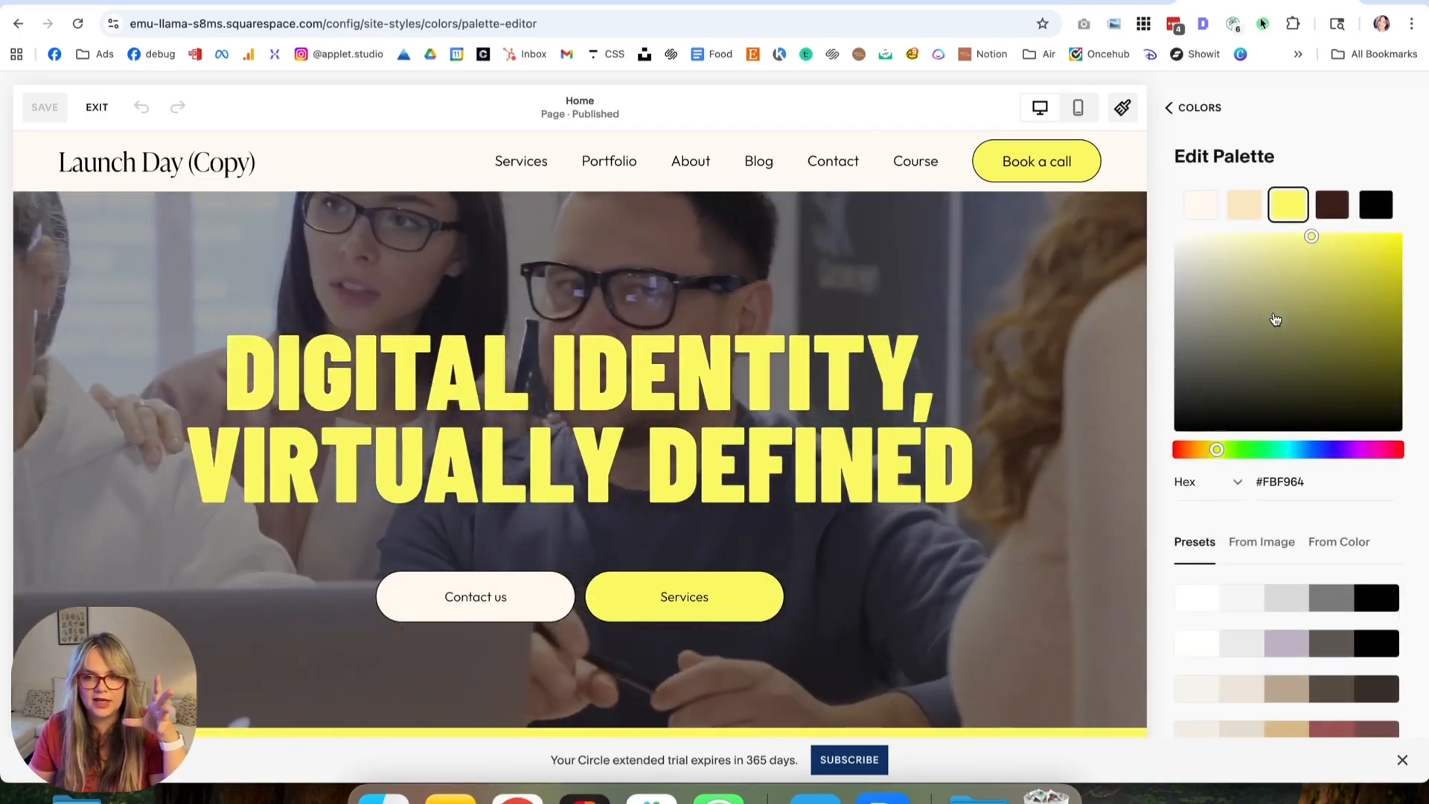
pyautogui.scroll(-3, 1262, 510)
pyautogui.click(1266, 473)
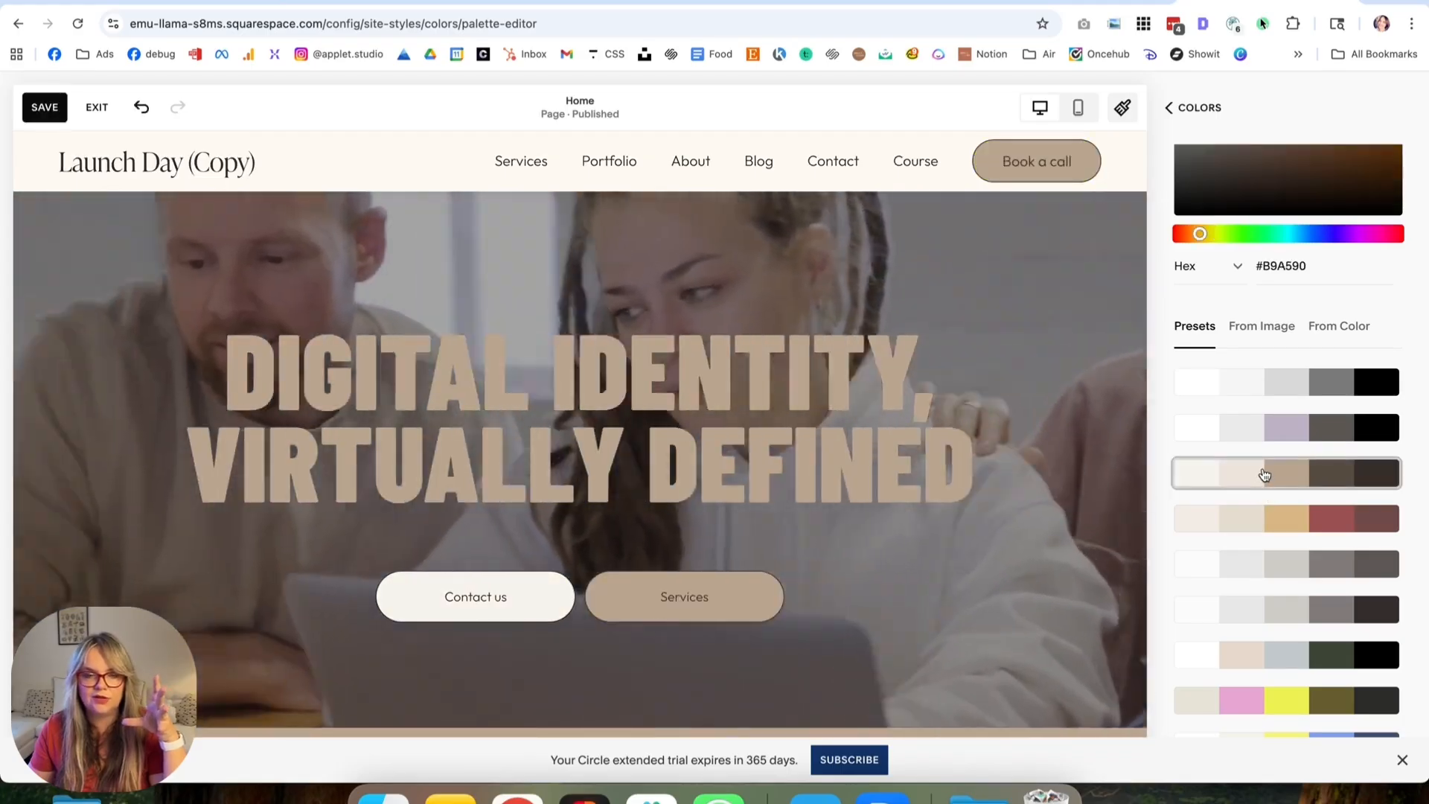
pyautogui.scroll(-5, 909, 507)
pyautogui.scroll(-15, 910, 507)
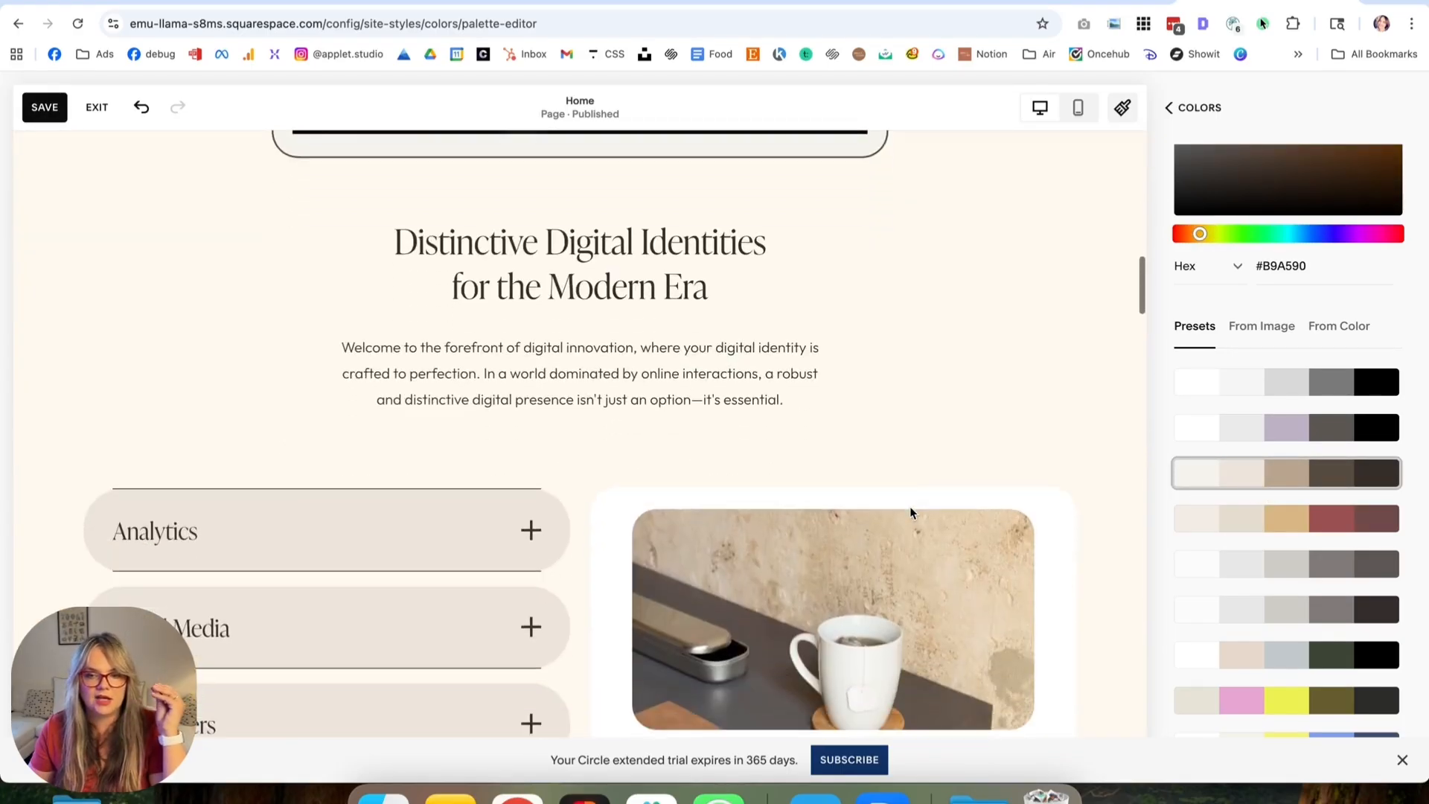
pyautogui.scroll(-10, 910, 506)
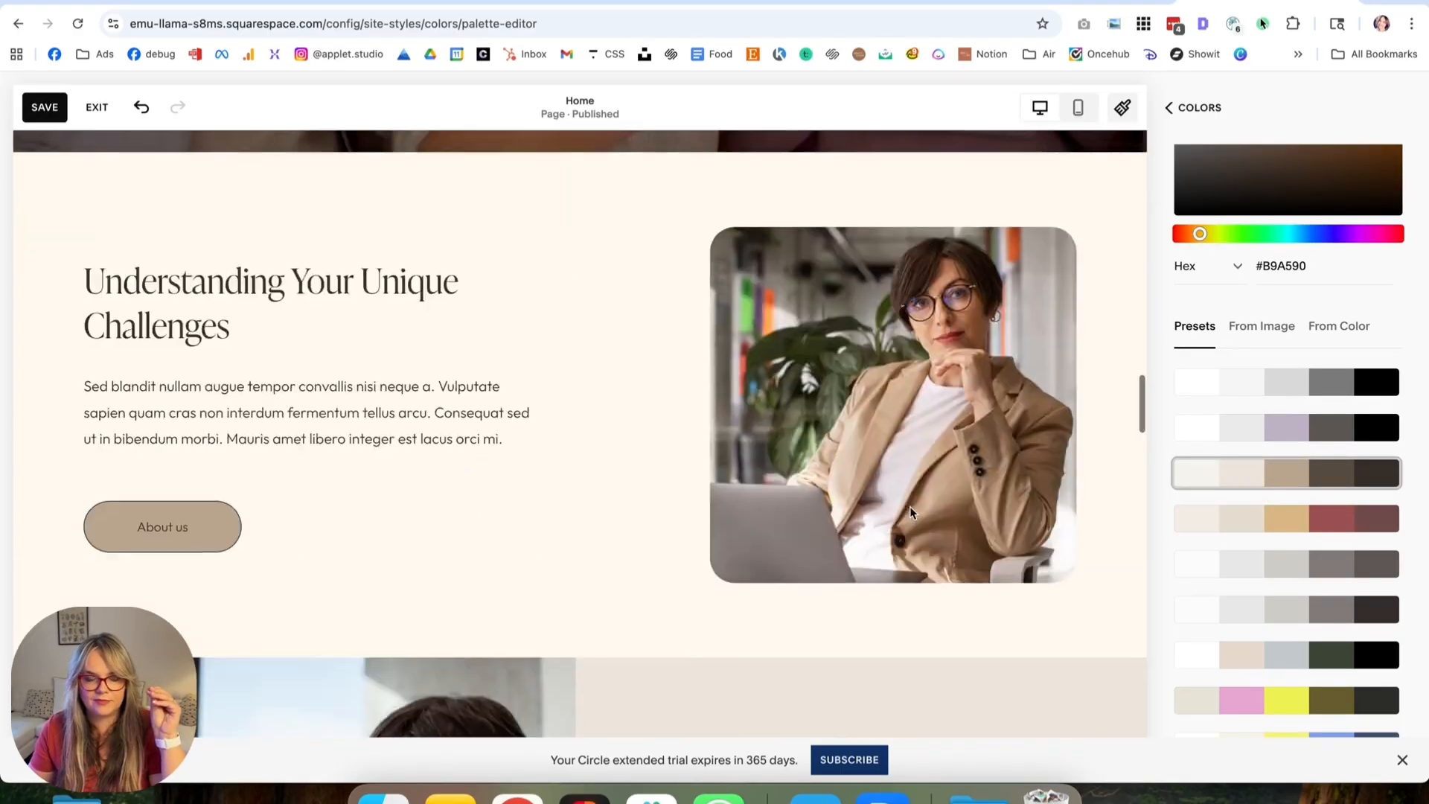
pyautogui.scroll(-10, 910, 507)
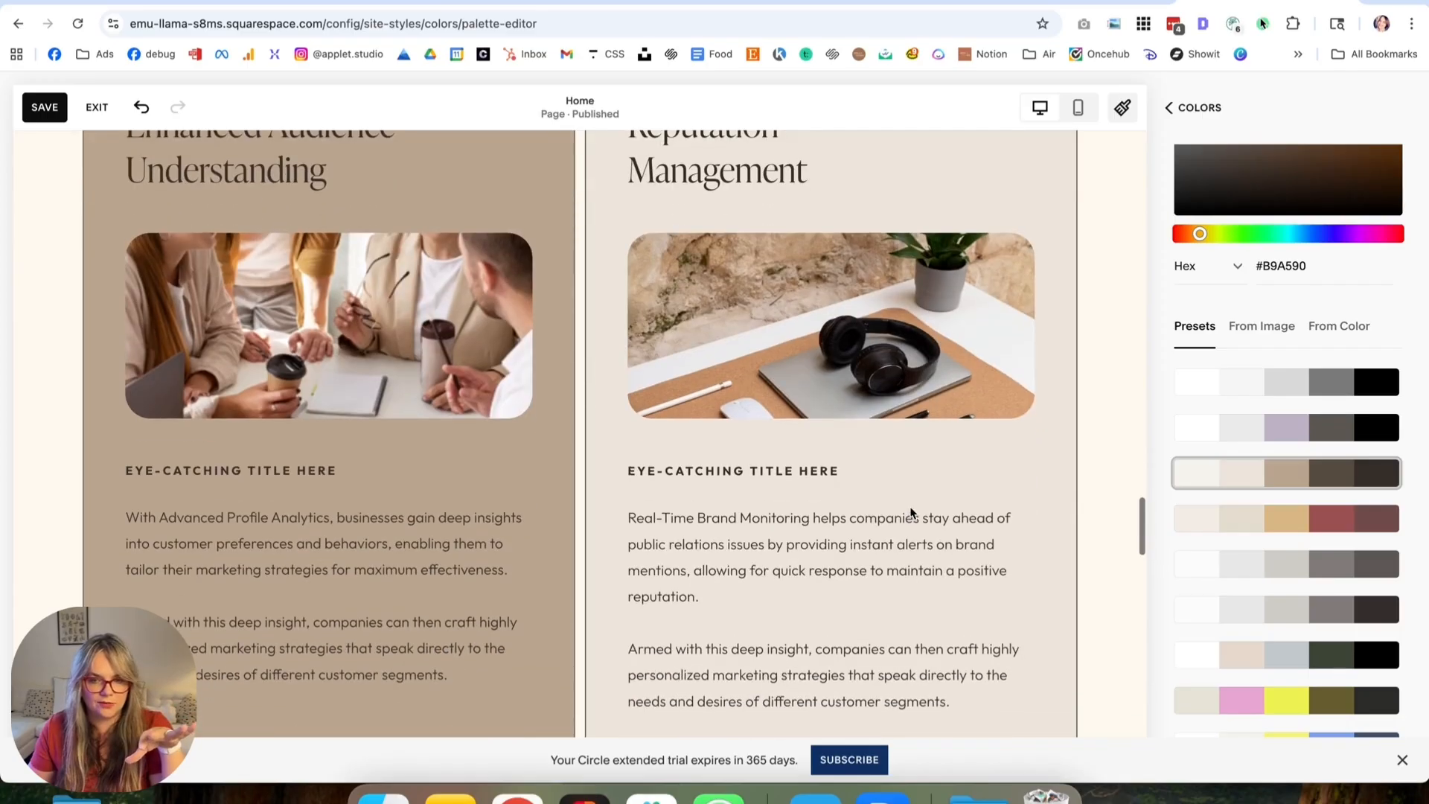
# Try the pink and yellow preset palette, followed by the tan and red one, and compare them on the home page.
pyautogui.click(1310, 714)
pyautogui.scroll(15, 996, 519)
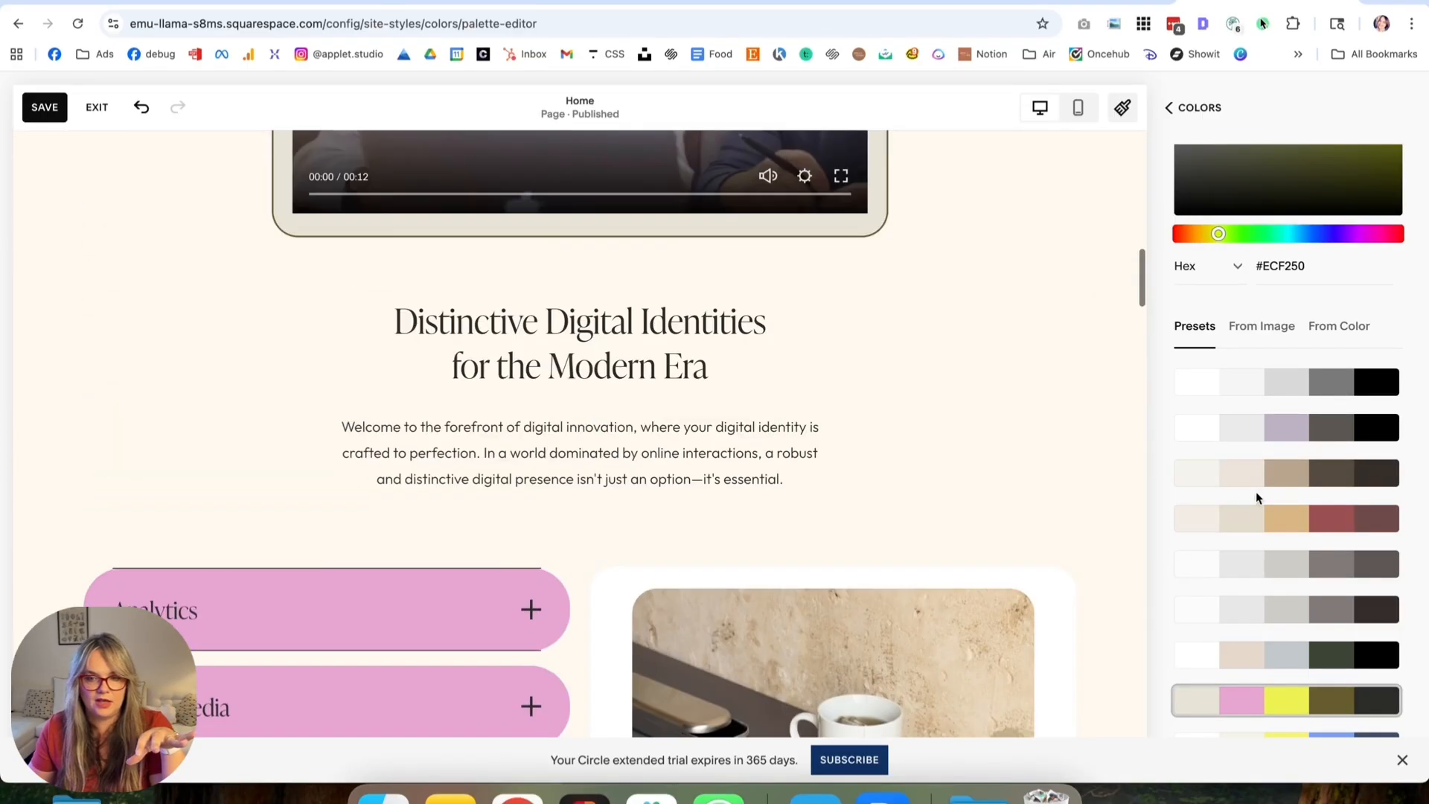
pyautogui.click(1265, 518)
pyautogui.scroll(10, 891, 421)
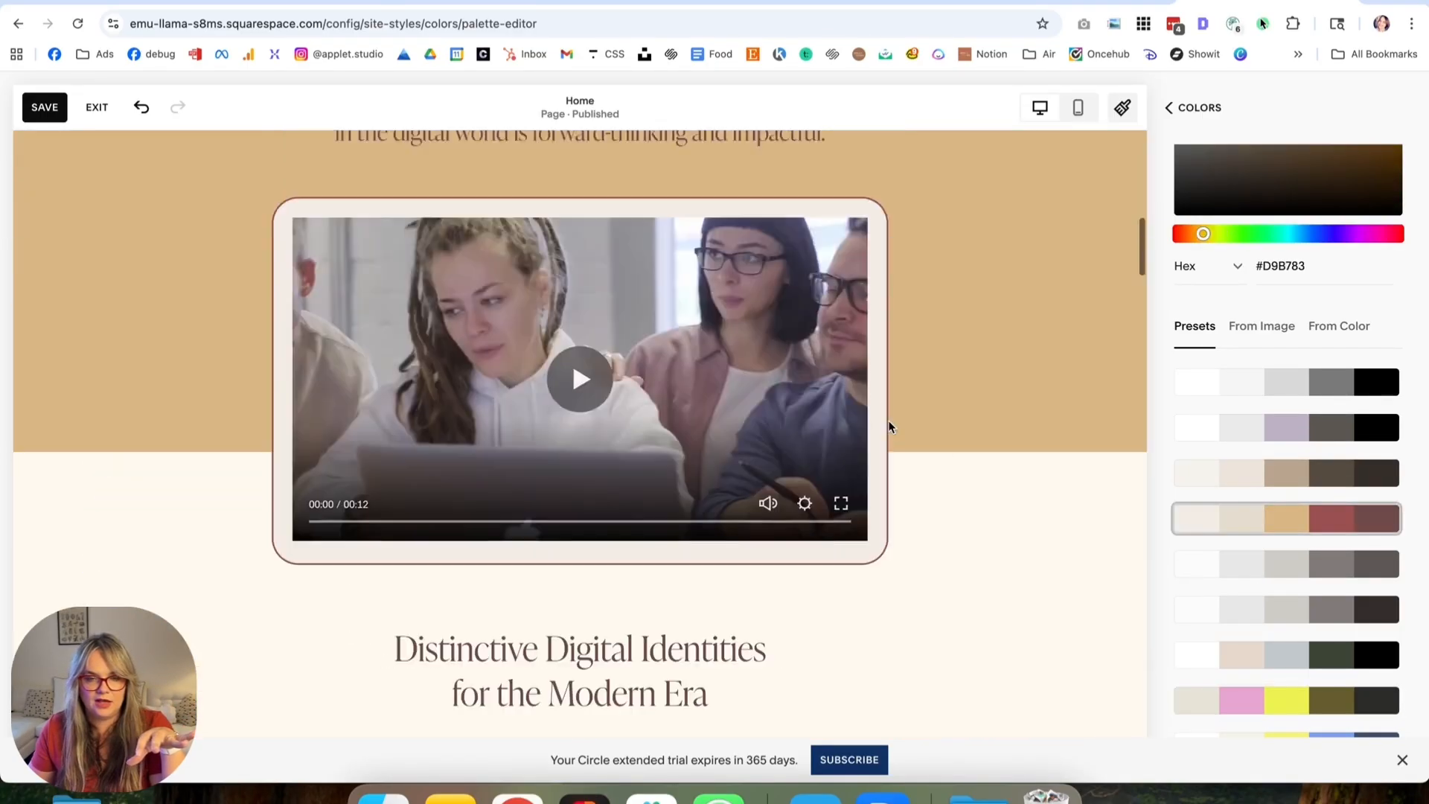
# Apply the white, lavender and black preset palette to the site and look through further presets.
pyautogui.scroll(-2, 1265, 372)
pyautogui.click(1265, 290)
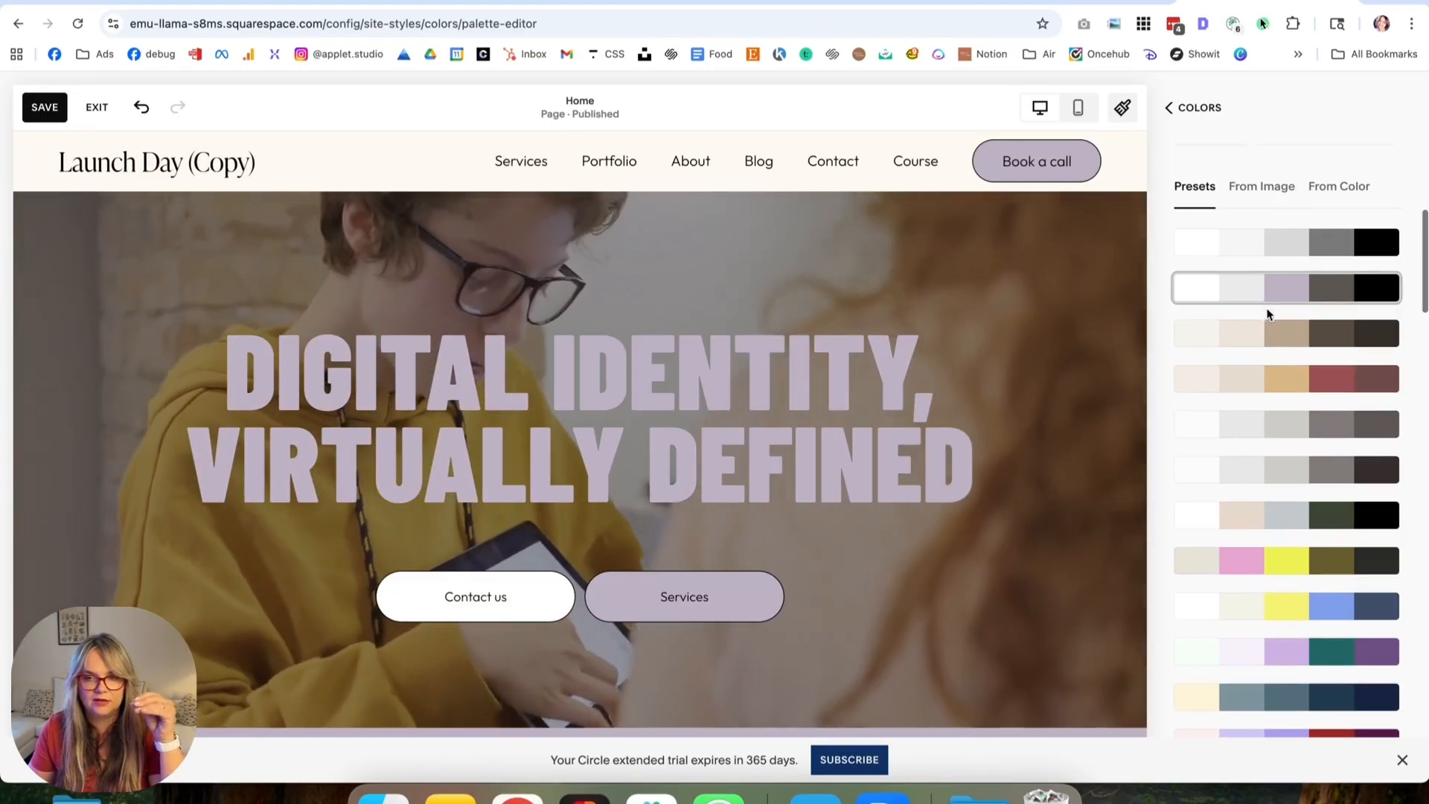
pyautogui.scroll(-5, 1279, 402)
pyautogui.scroll(-4, 1281, 462)
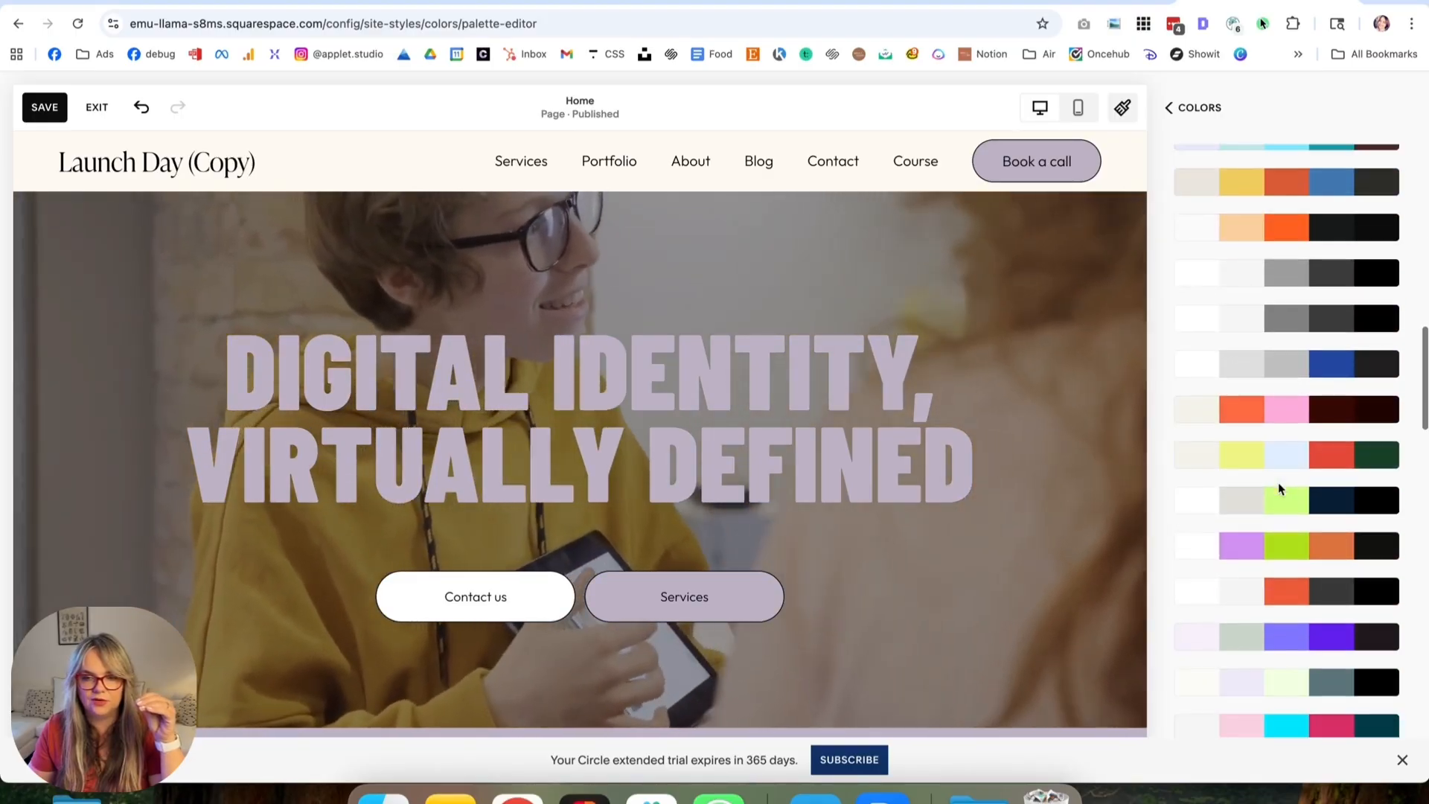
# Try the orange, pink and dark brown preset palette, followed by the yellow, light blue, red and green one, on the home page.
pyautogui.click(1270, 409)
pyautogui.scroll(-6, 1052, 461)
pyautogui.scroll(-5, 1051, 462)
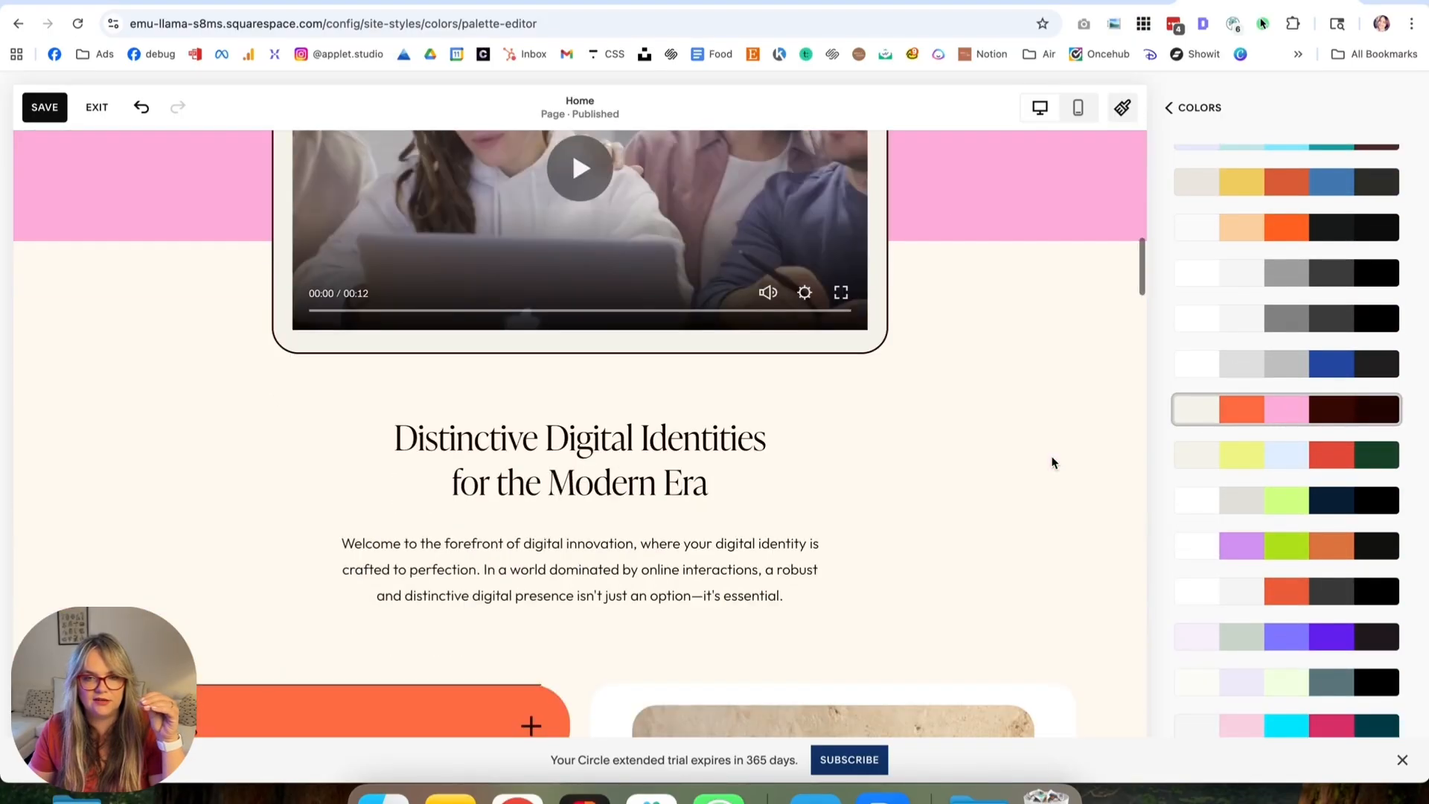
pyautogui.click(1317, 454)
pyautogui.click(1319, 456)
pyautogui.scroll(10, 1084, 462)
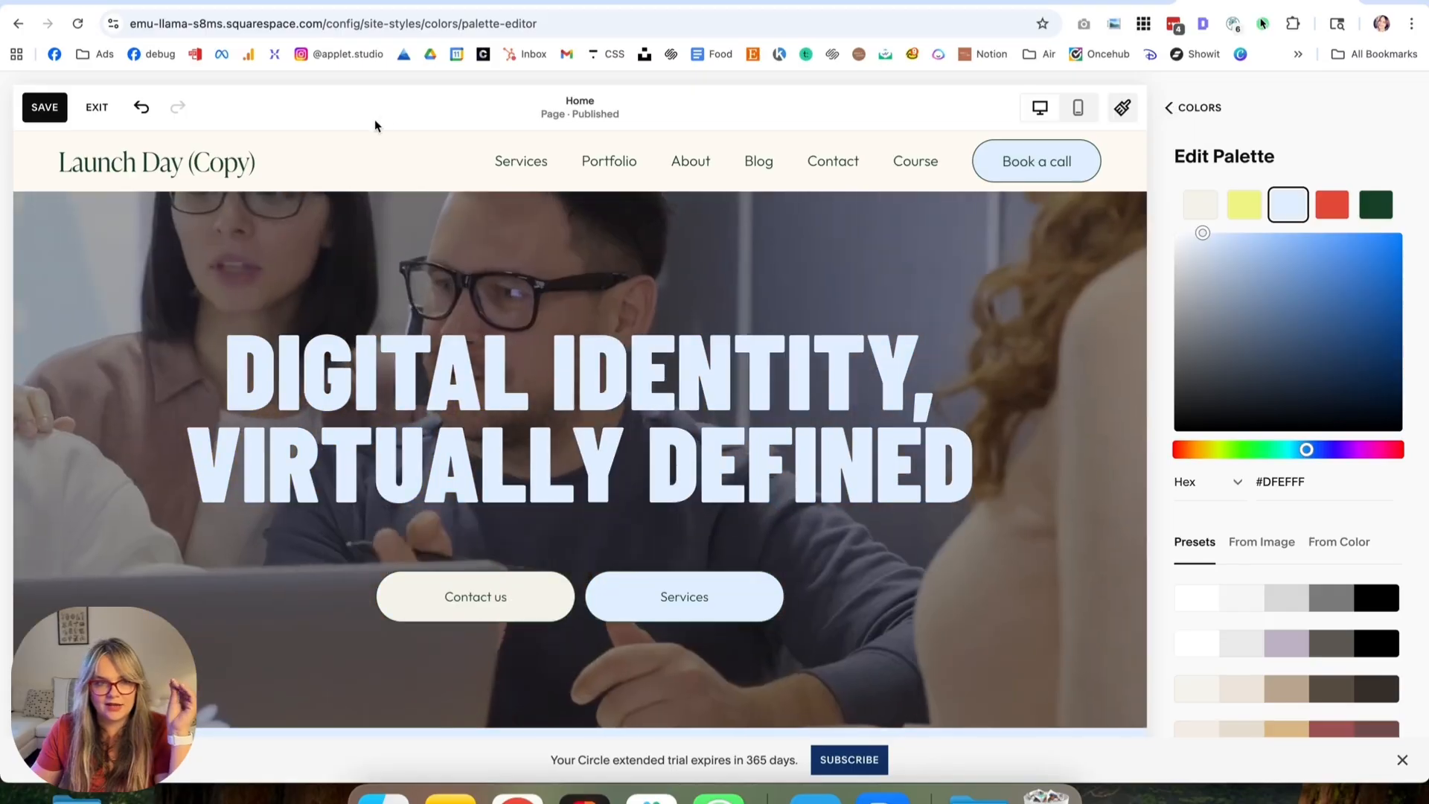
# Exit the site styles without saving, and open the palette editor of the Fidelity (Copy) site.
pyautogui.click(96, 112)
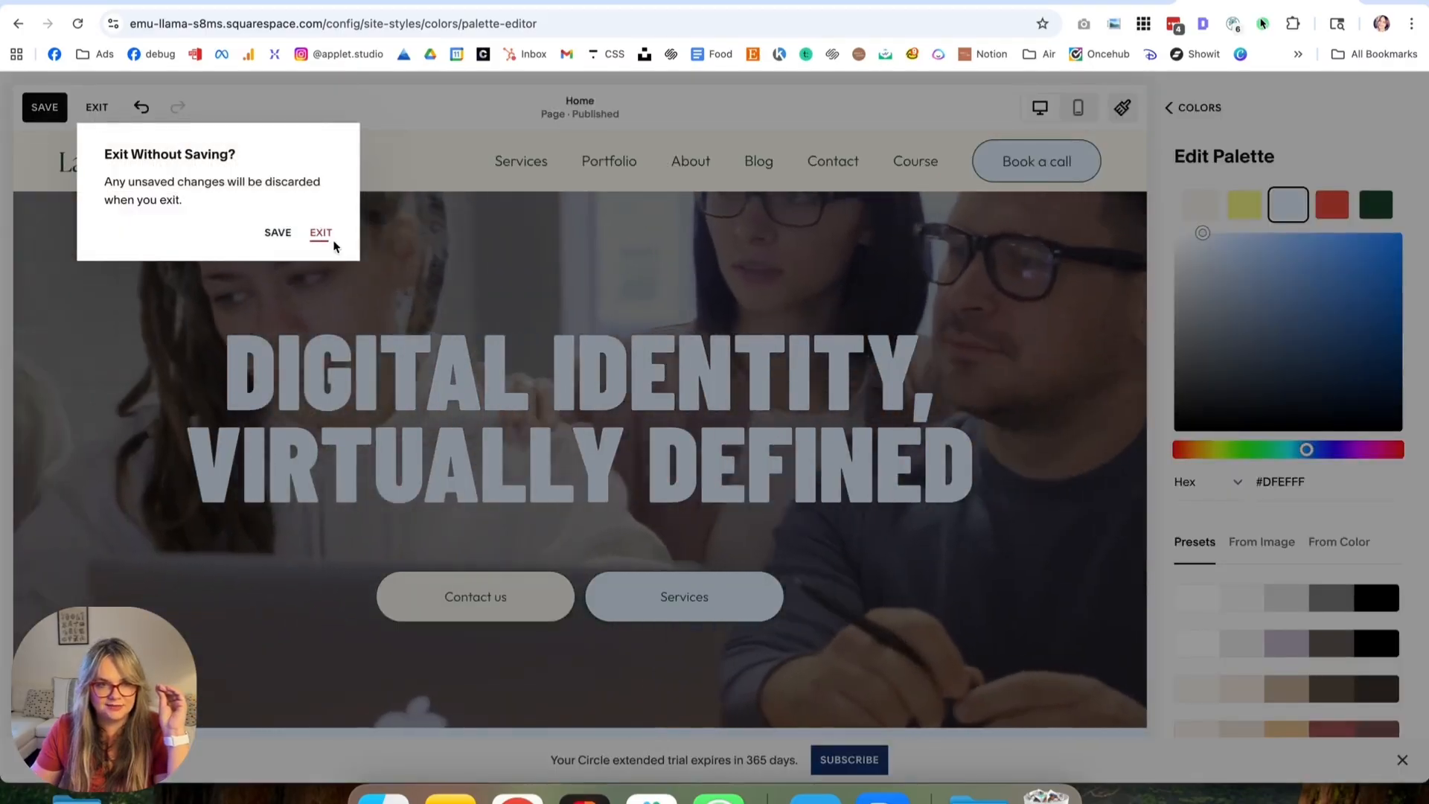
pyautogui.click(321, 233)
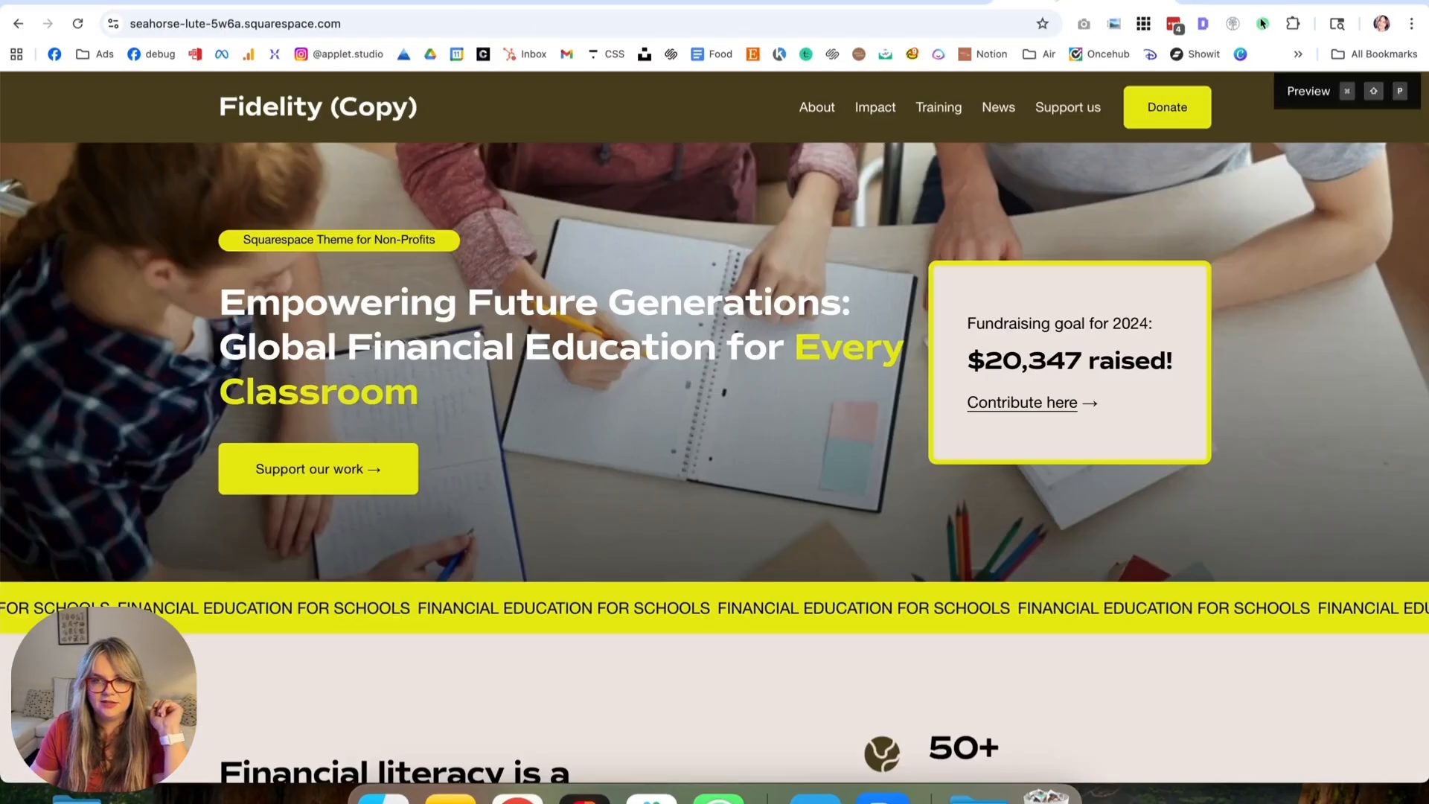
pyautogui.click(1413, 88)
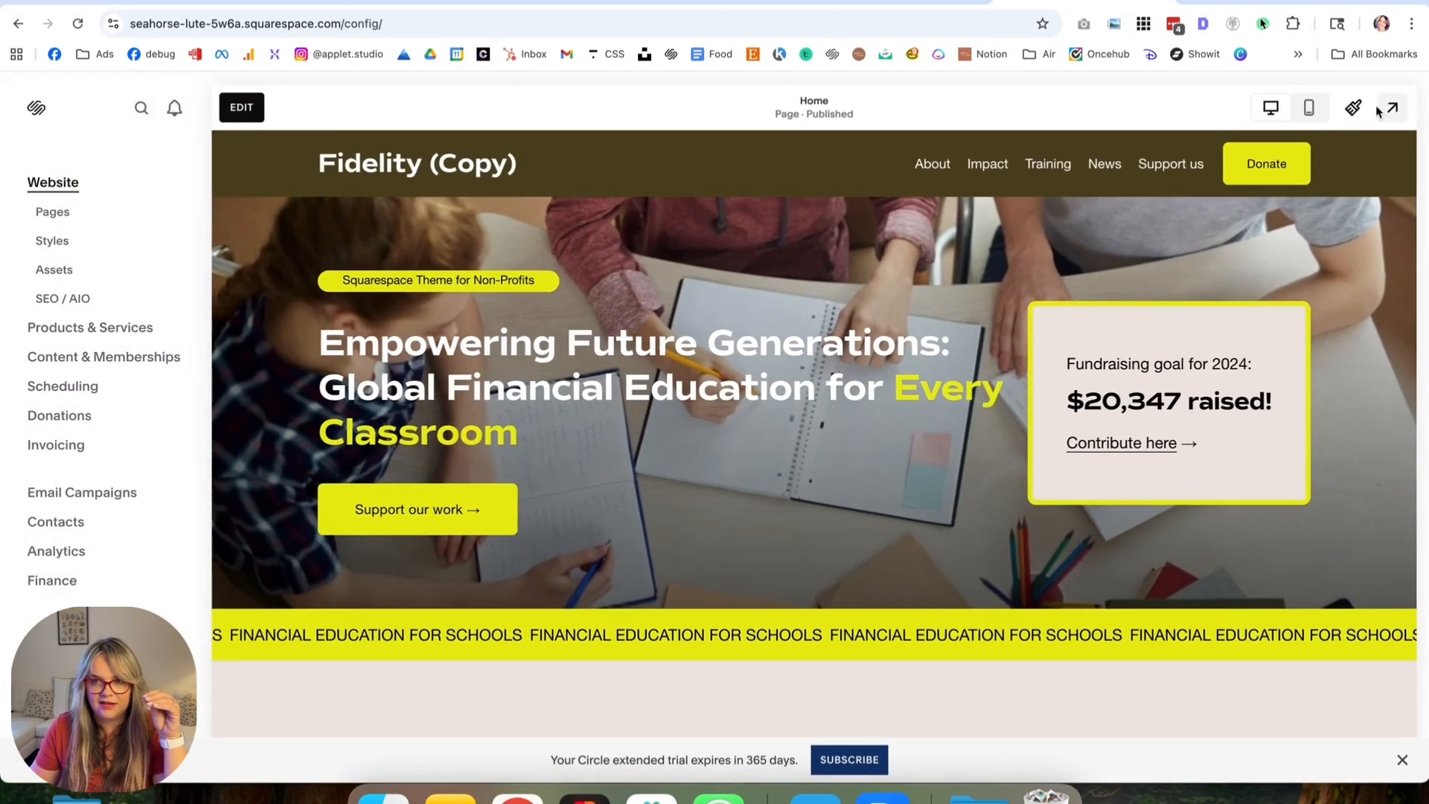
pyautogui.click(1353, 108)
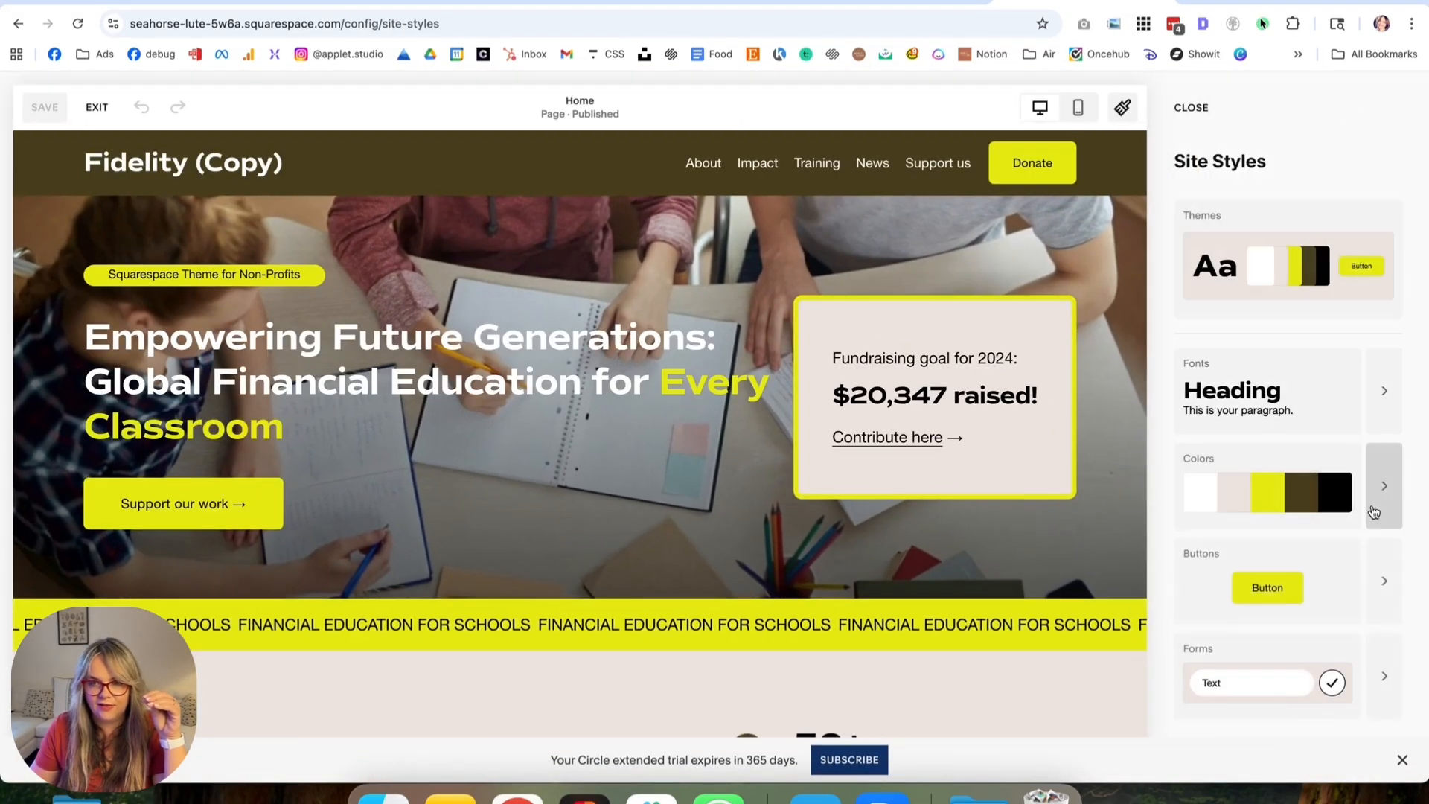
pyautogui.click(1372, 509)
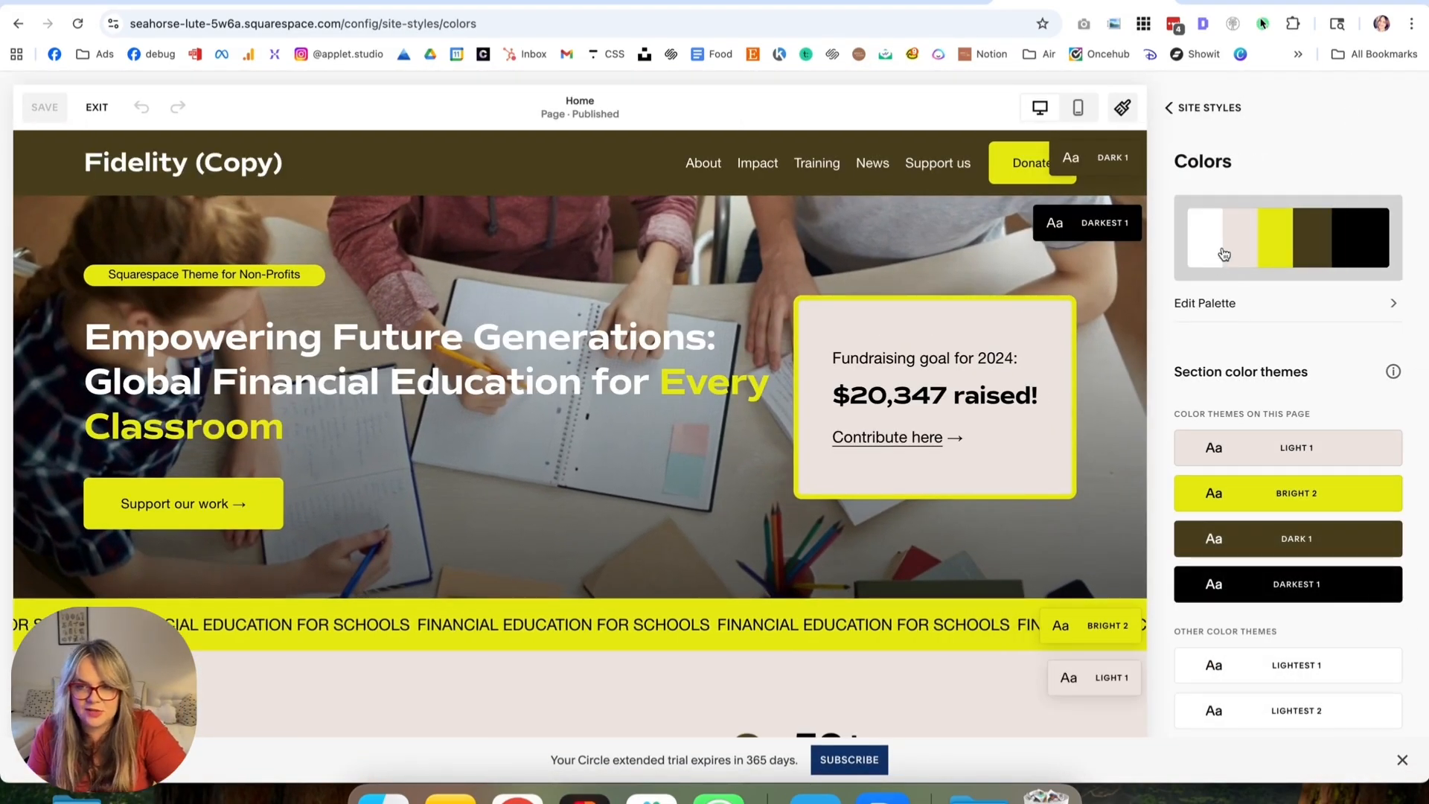
pyautogui.click(1291, 305)
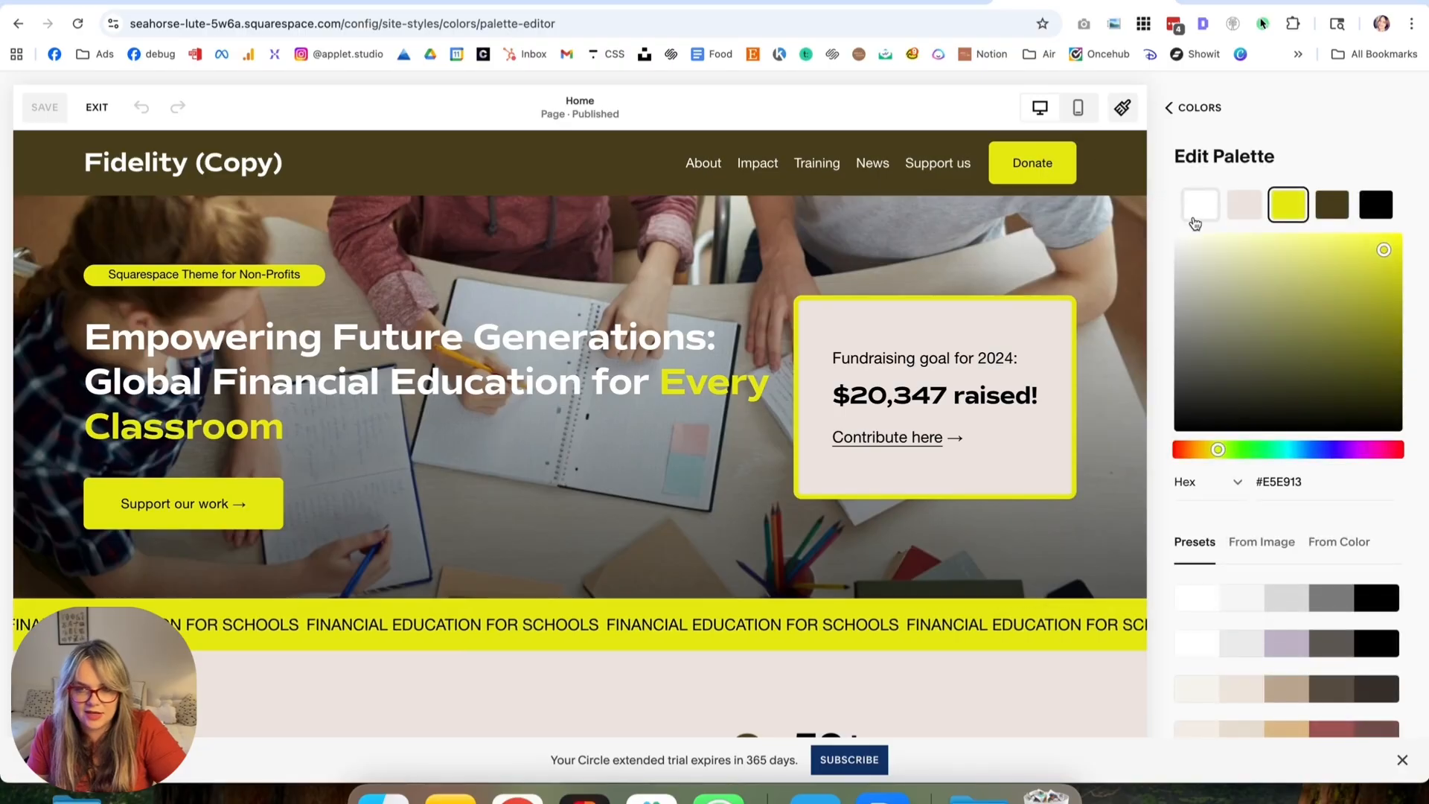
# Inspect the black, yellow, beige and dark brown palette colors and compare them with the upper home page sections.
pyautogui.scroll(-1, 799, 432)
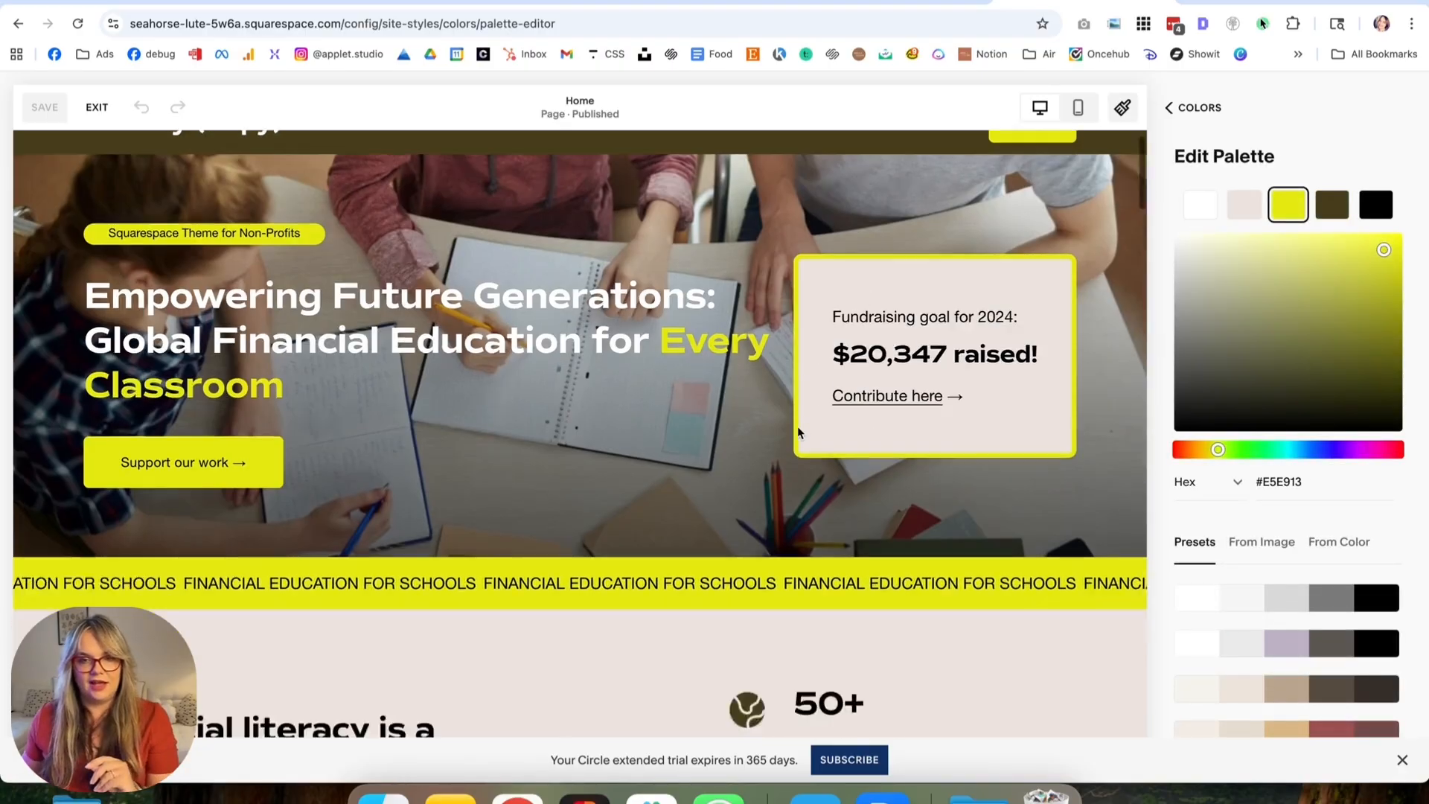
pyautogui.scroll(-10, 799, 432)
pyautogui.scroll(5, 799, 432)
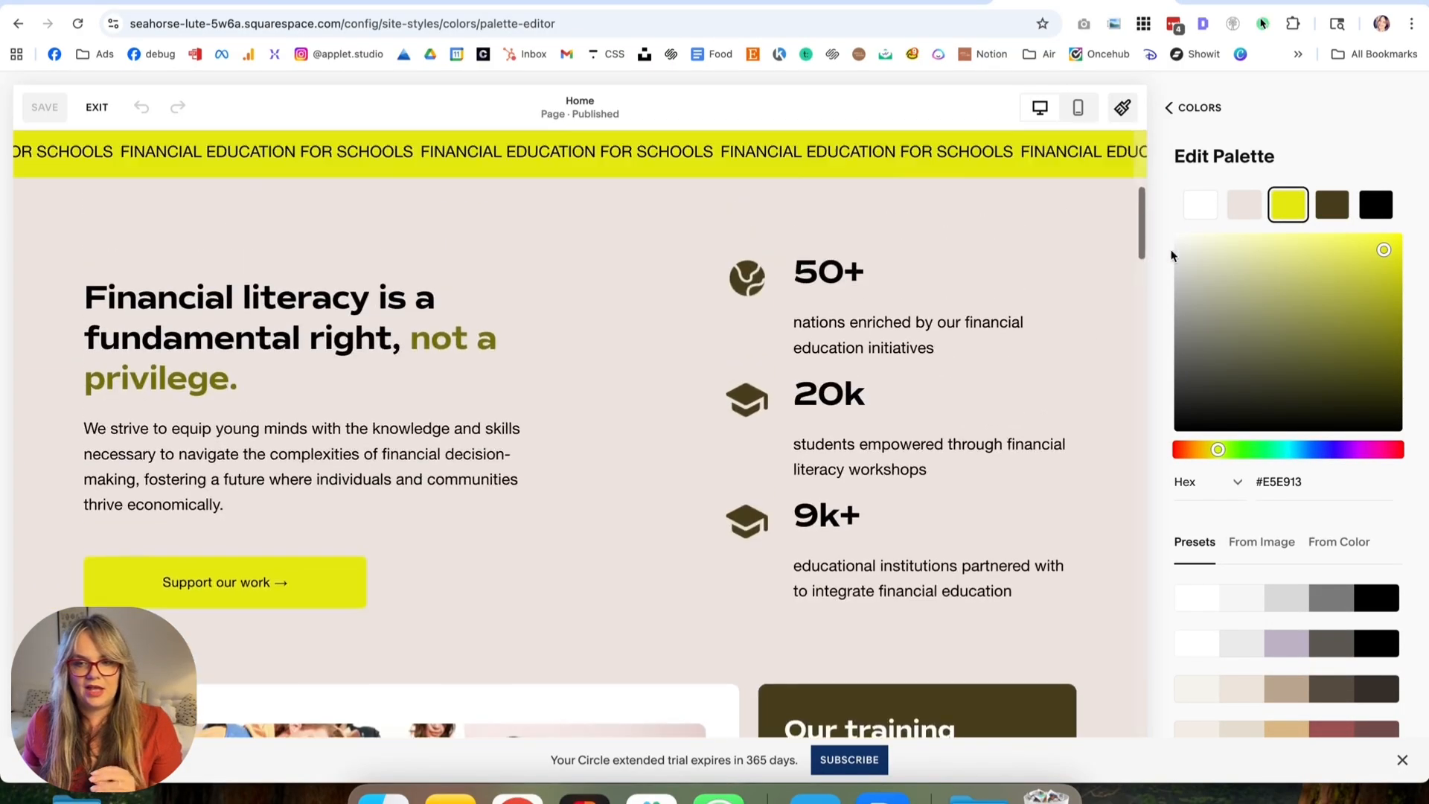
pyautogui.click(1376, 205)
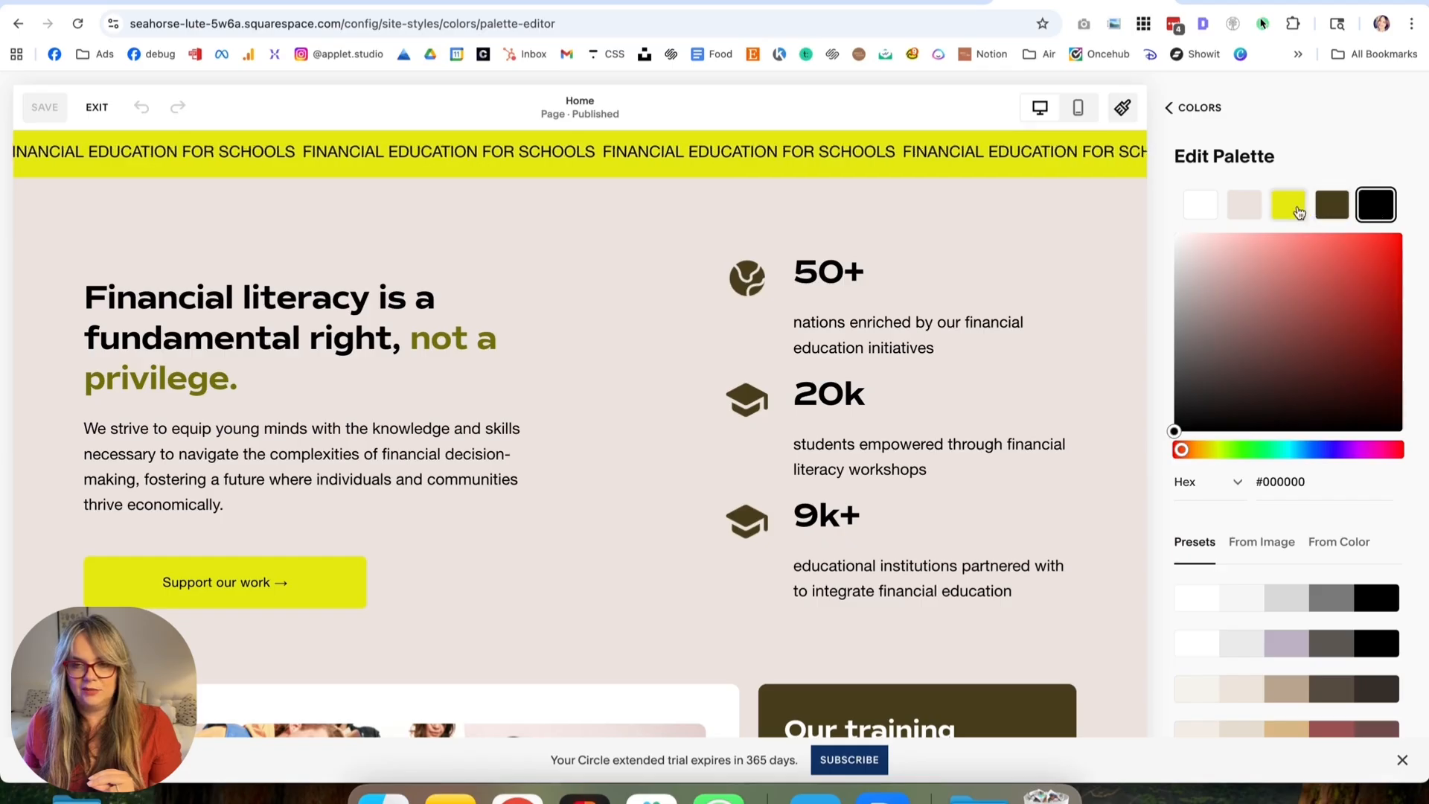
pyautogui.click(1289, 205)
pyautogui.scroll(5, 846, 265)
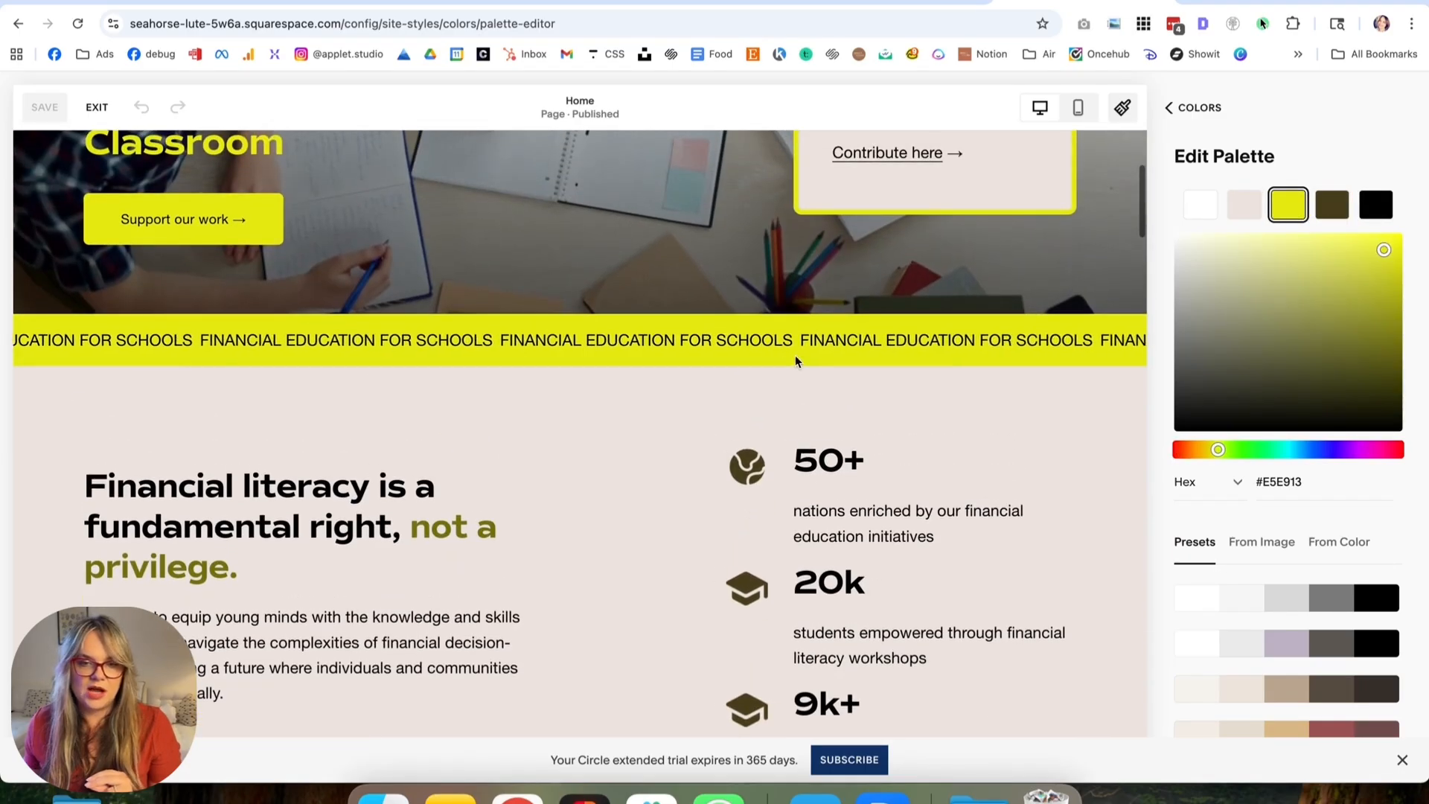
pyautogui.click(1245, 205)
pyautogui.scroll(5, 1096, 280)
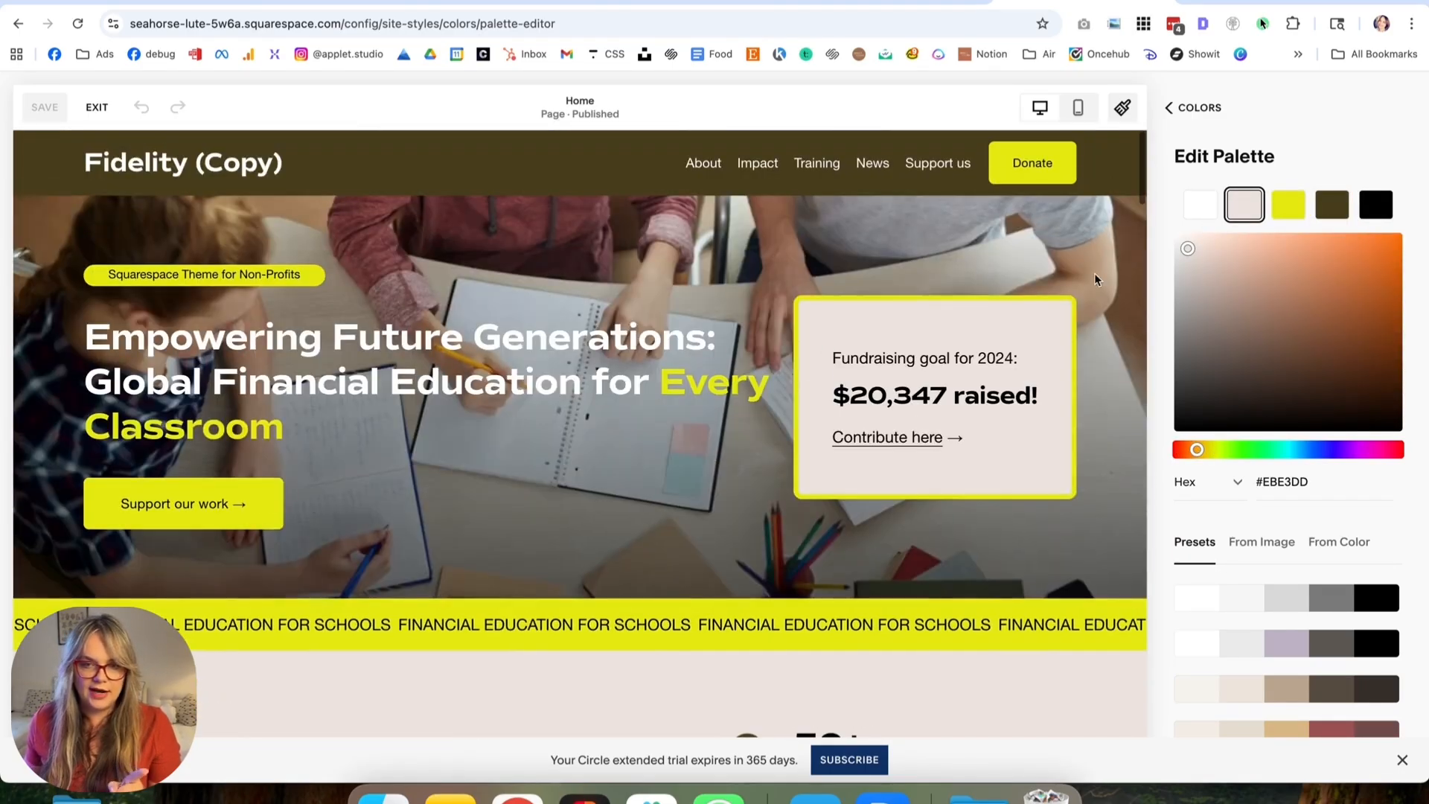
pyautogui.click(1338, 209)
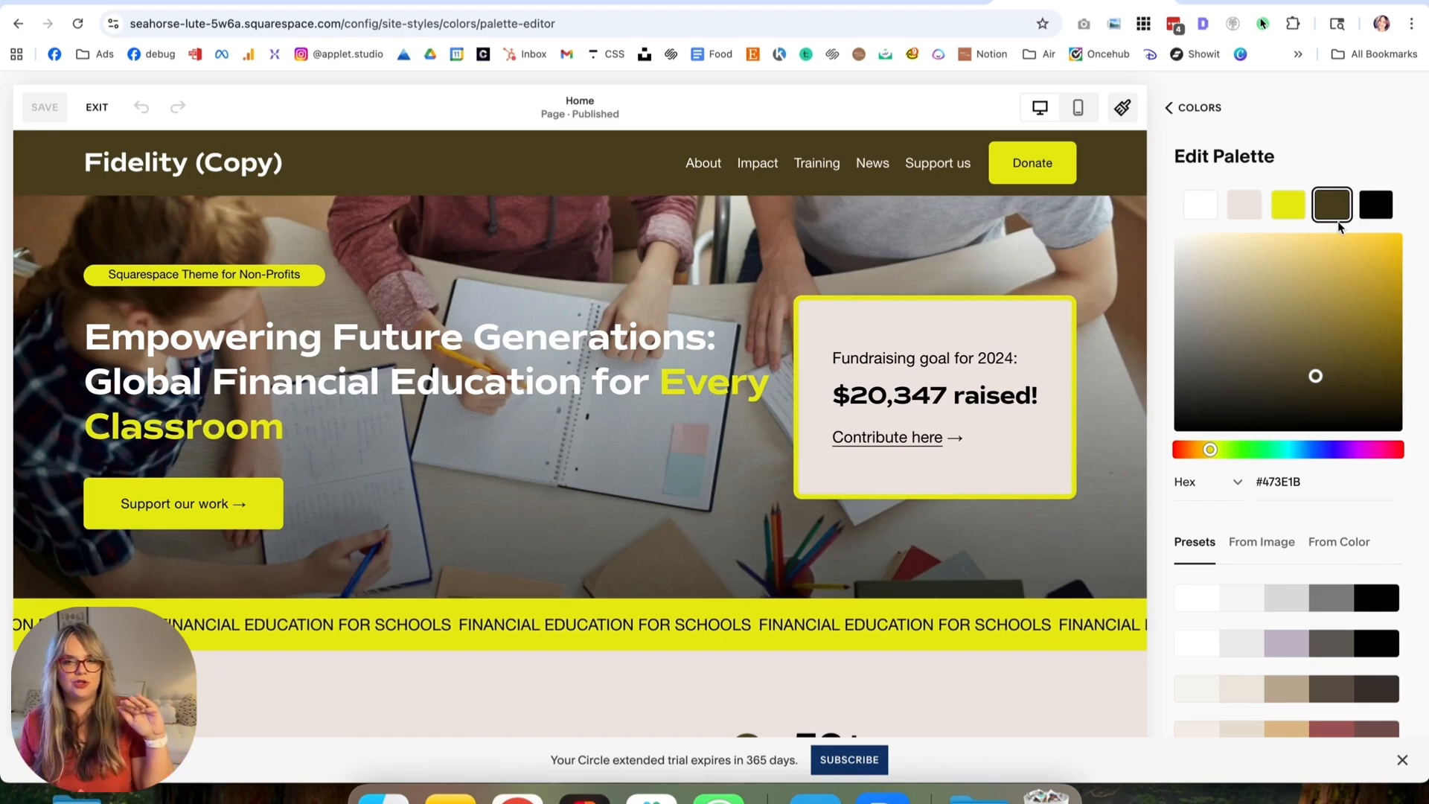
# Review how the dark brown is used across the home page, from the training card to the donation section.
pyautogui.scroll(-5, 681, 291)
pyautogui.scroll(-8, 680, 290)
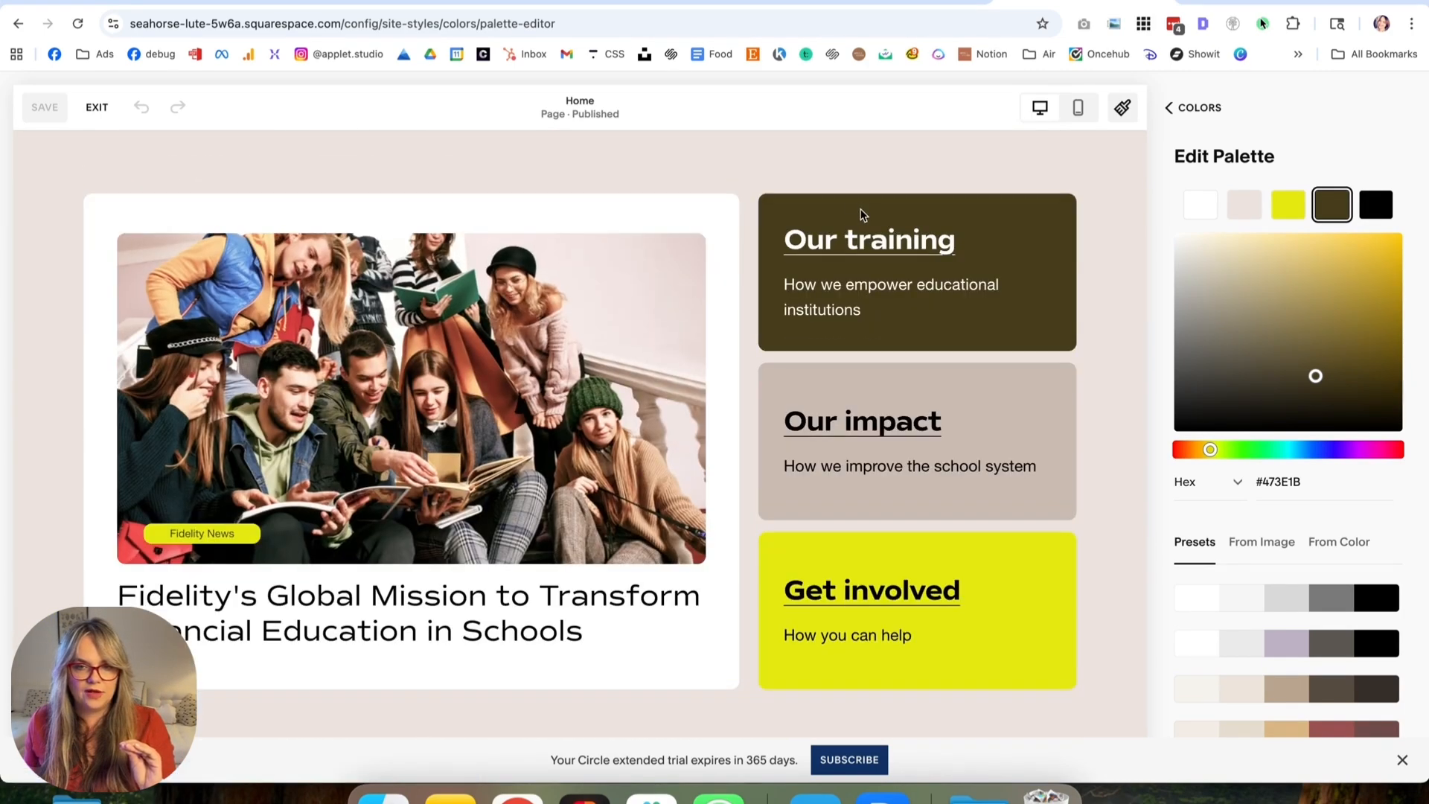
pyautogui.scroll(-1, 862, 215)
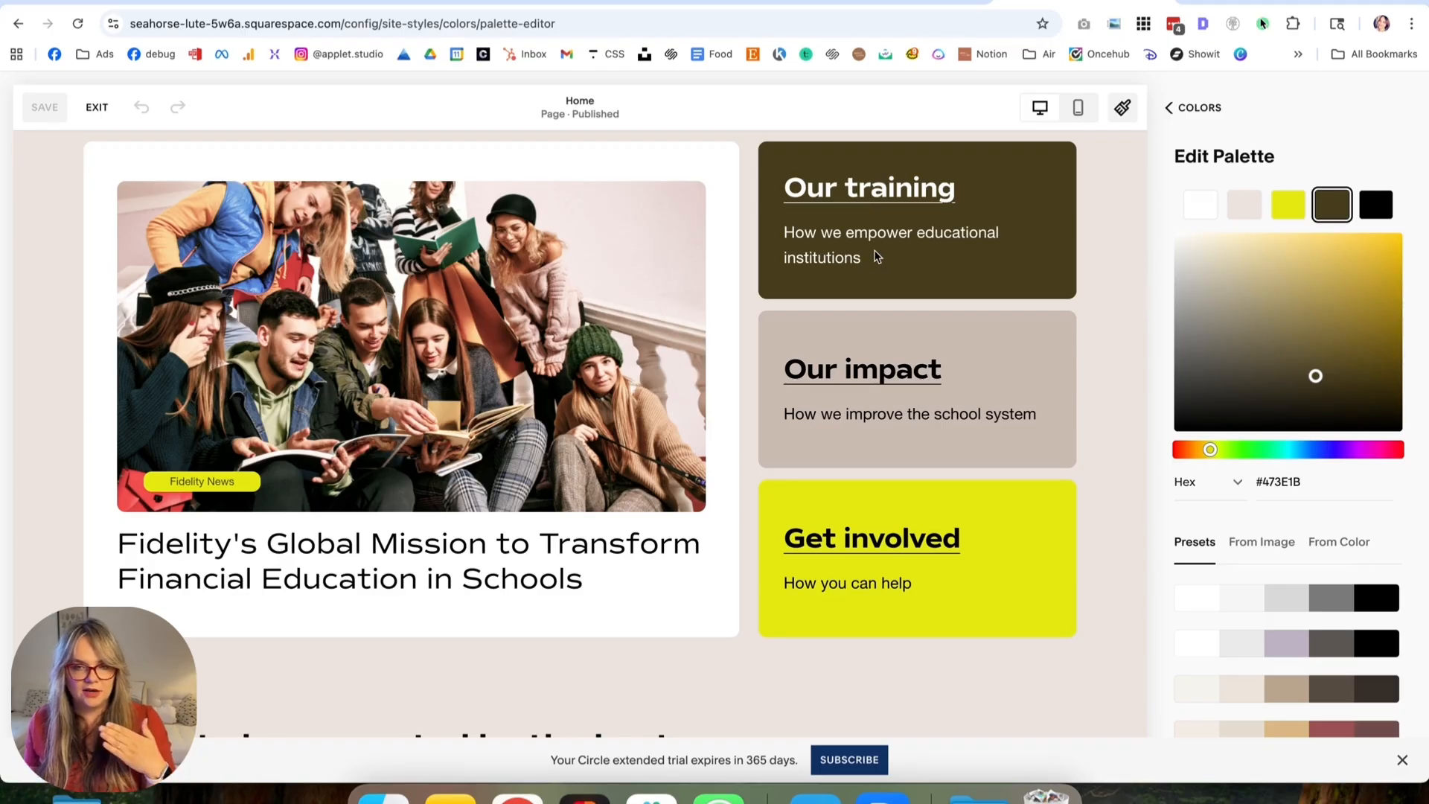
pyautogui.scroll(-20, 877, 271)
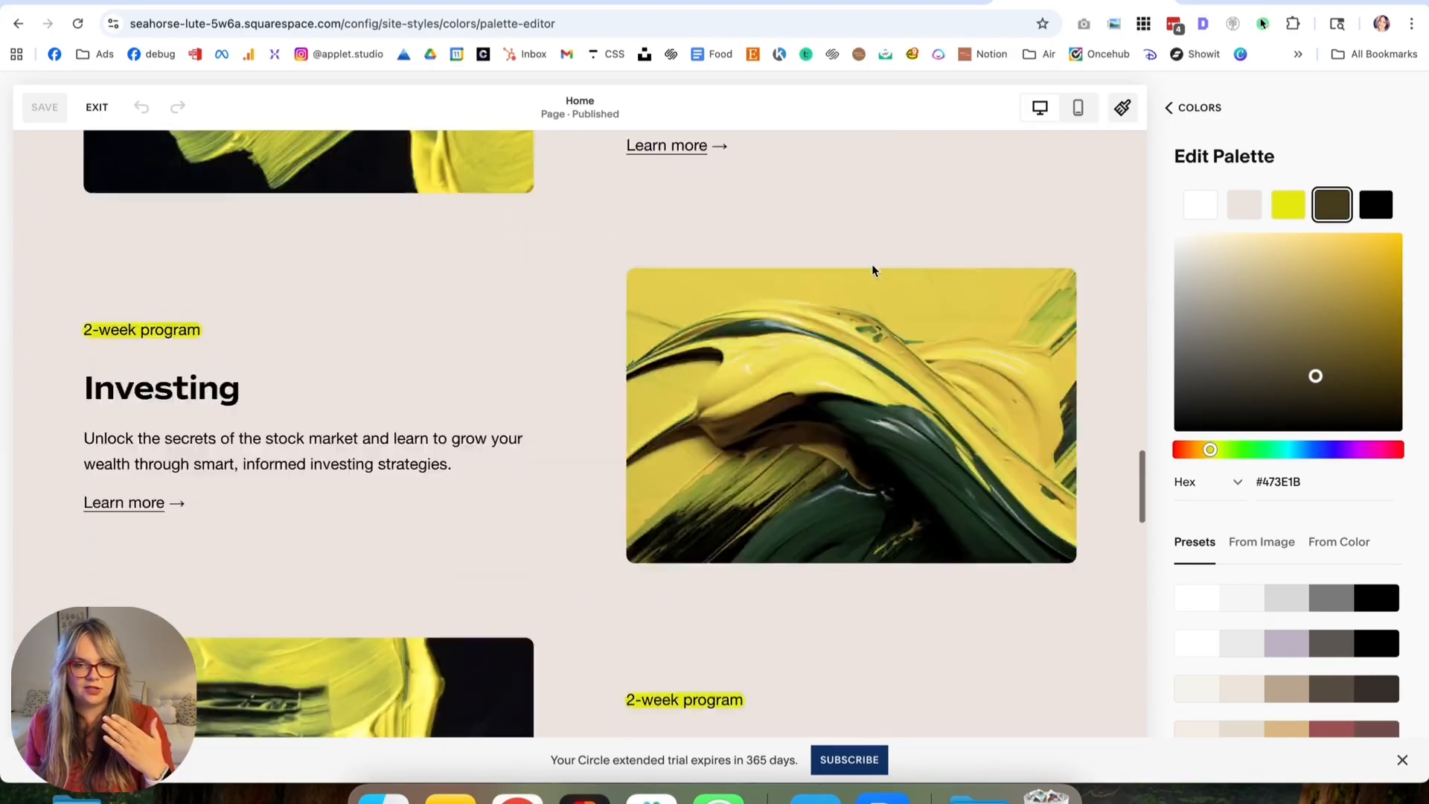
pyautogui.scroll(-6, 874, 271)
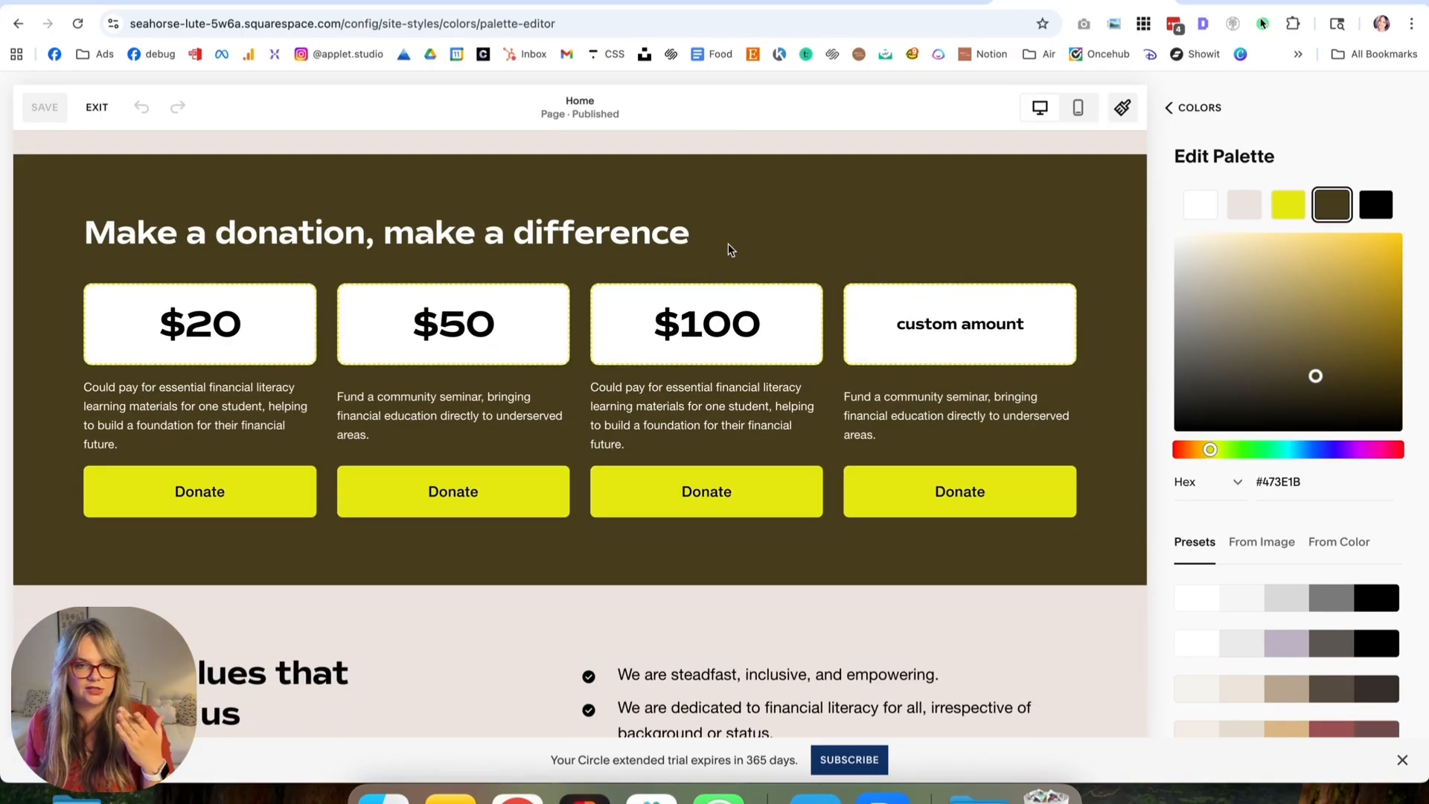
pyautogui.scroll(1, 789, 263)
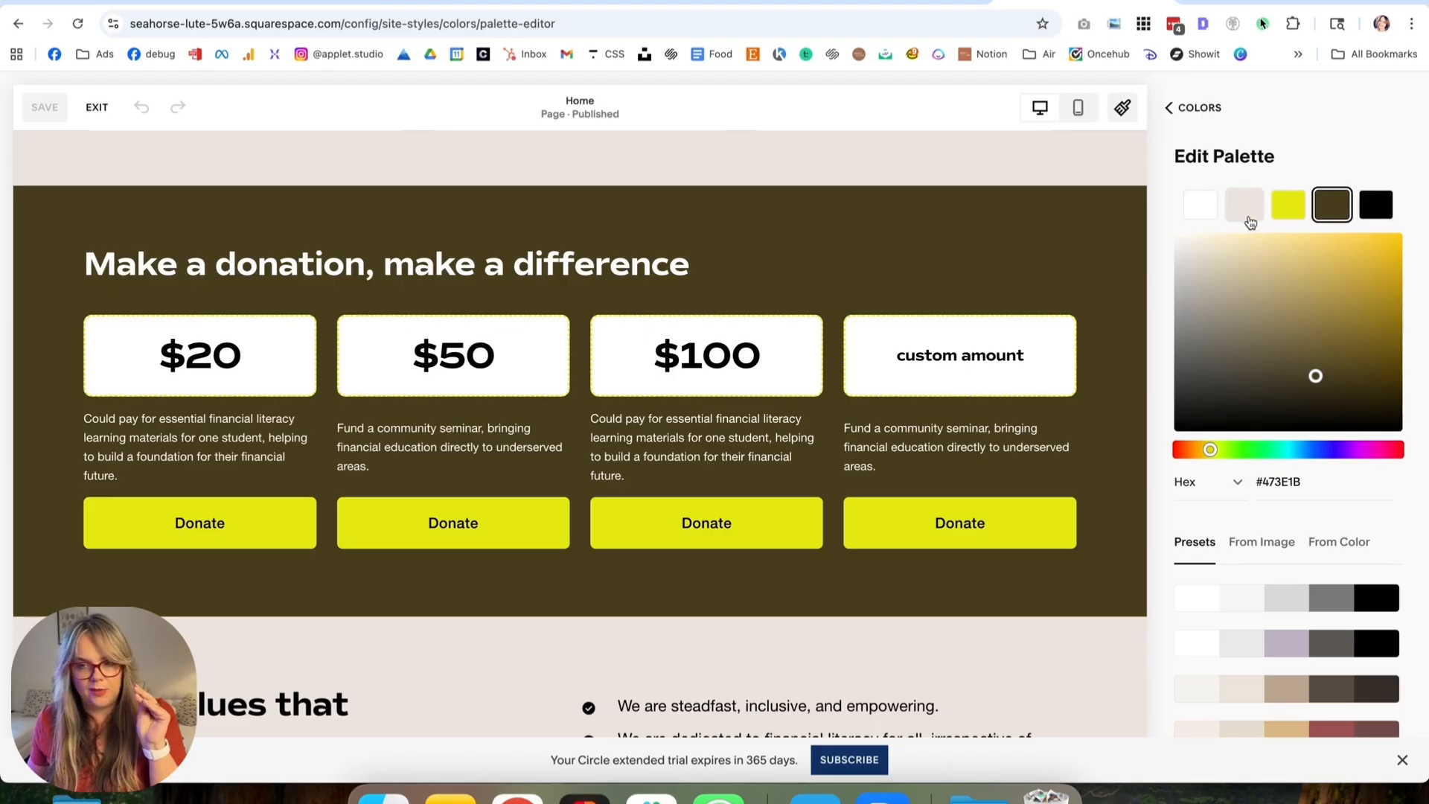
# Change the palette's dark brown to the blue-violet #4D35DD and review it across the home page.
pyautogui.scroll(-2, 1254, 320)
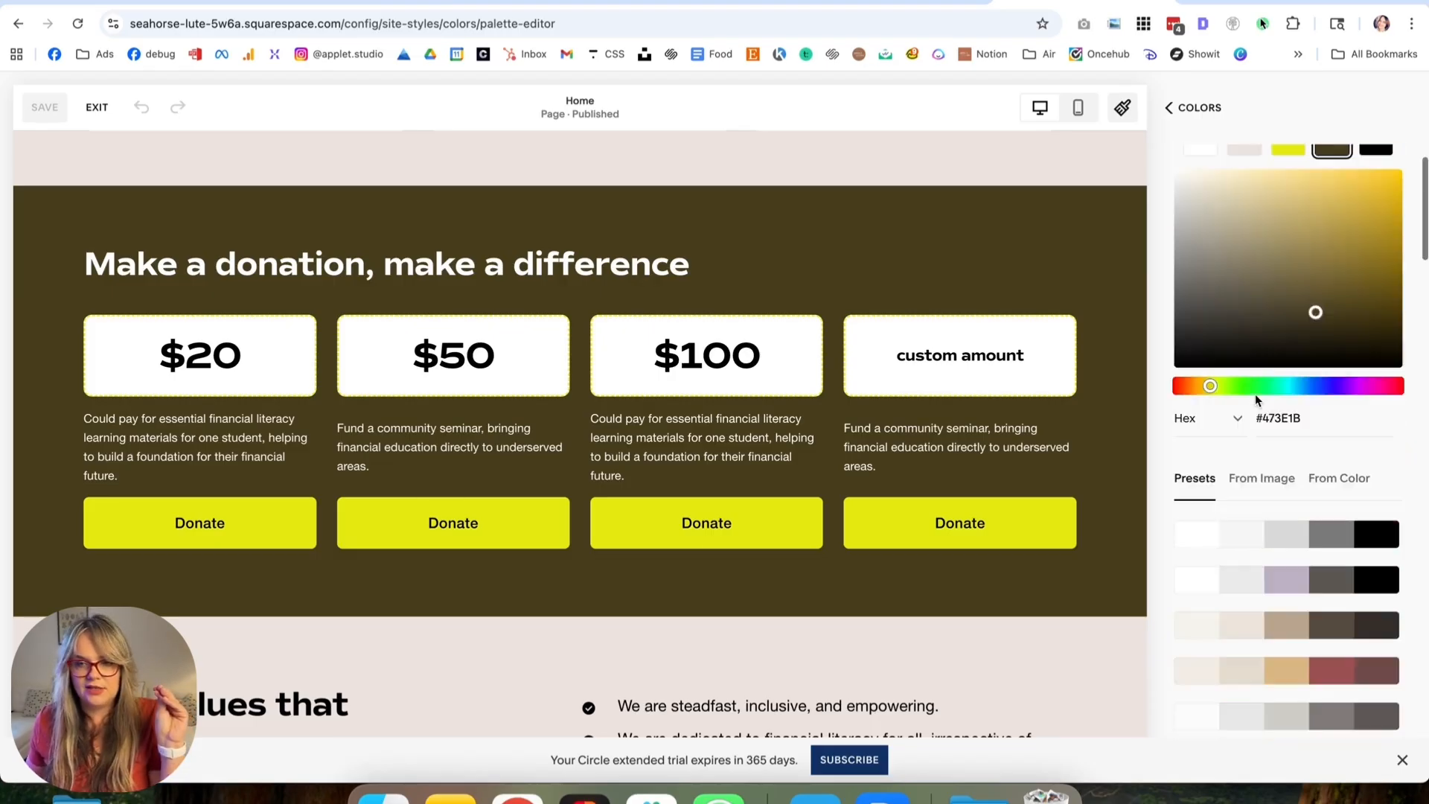
pyautogui.scroll(2, 1258, 401)
pyautogui.moveTo(1318, 449); pyautogui.dragTo(1330, 450)
pyautogui.click(1375, 263)
pyautogui.click(1348, 260)
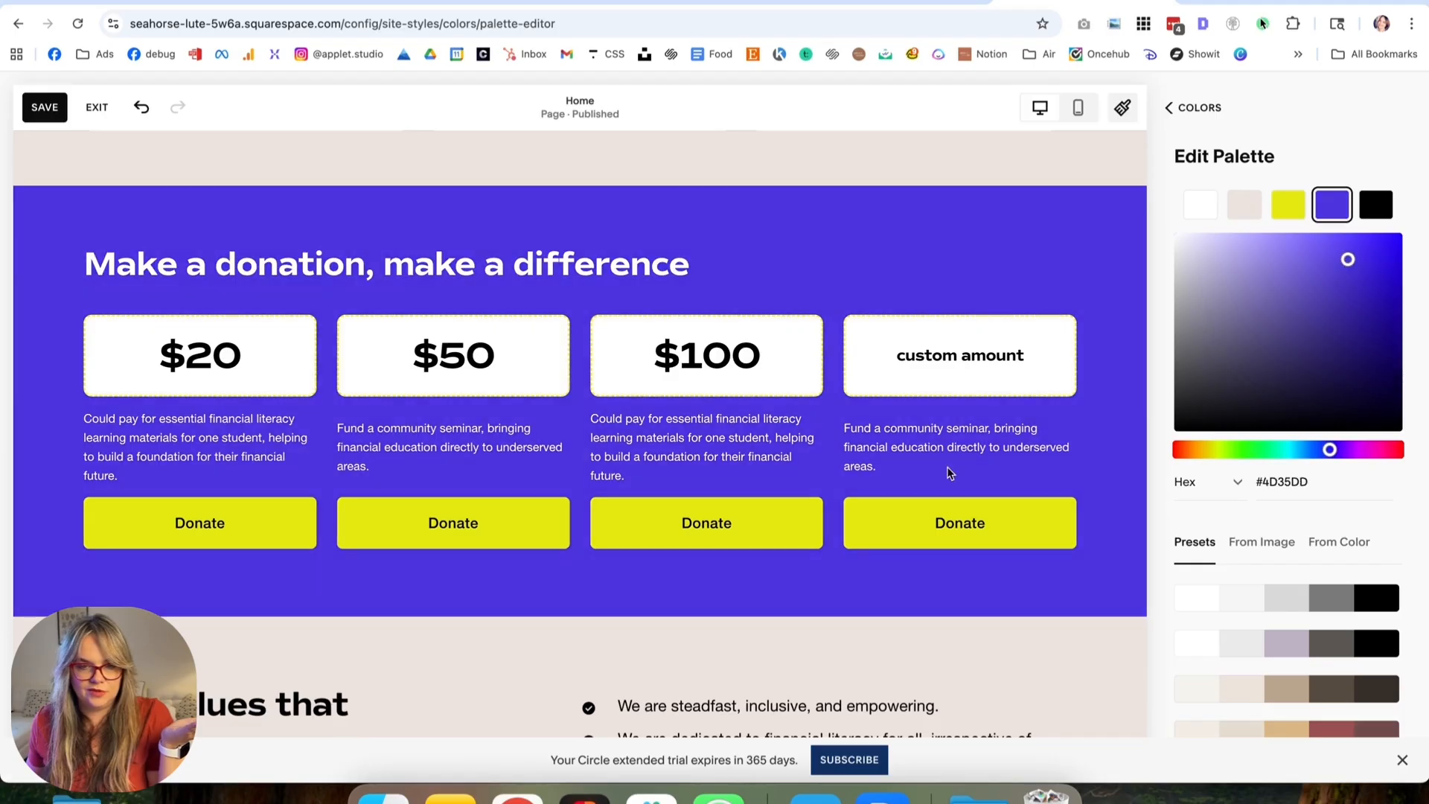
pyautogui.scroll(10, 948, 473)
pyautogui.scroll(10, 948, 472)
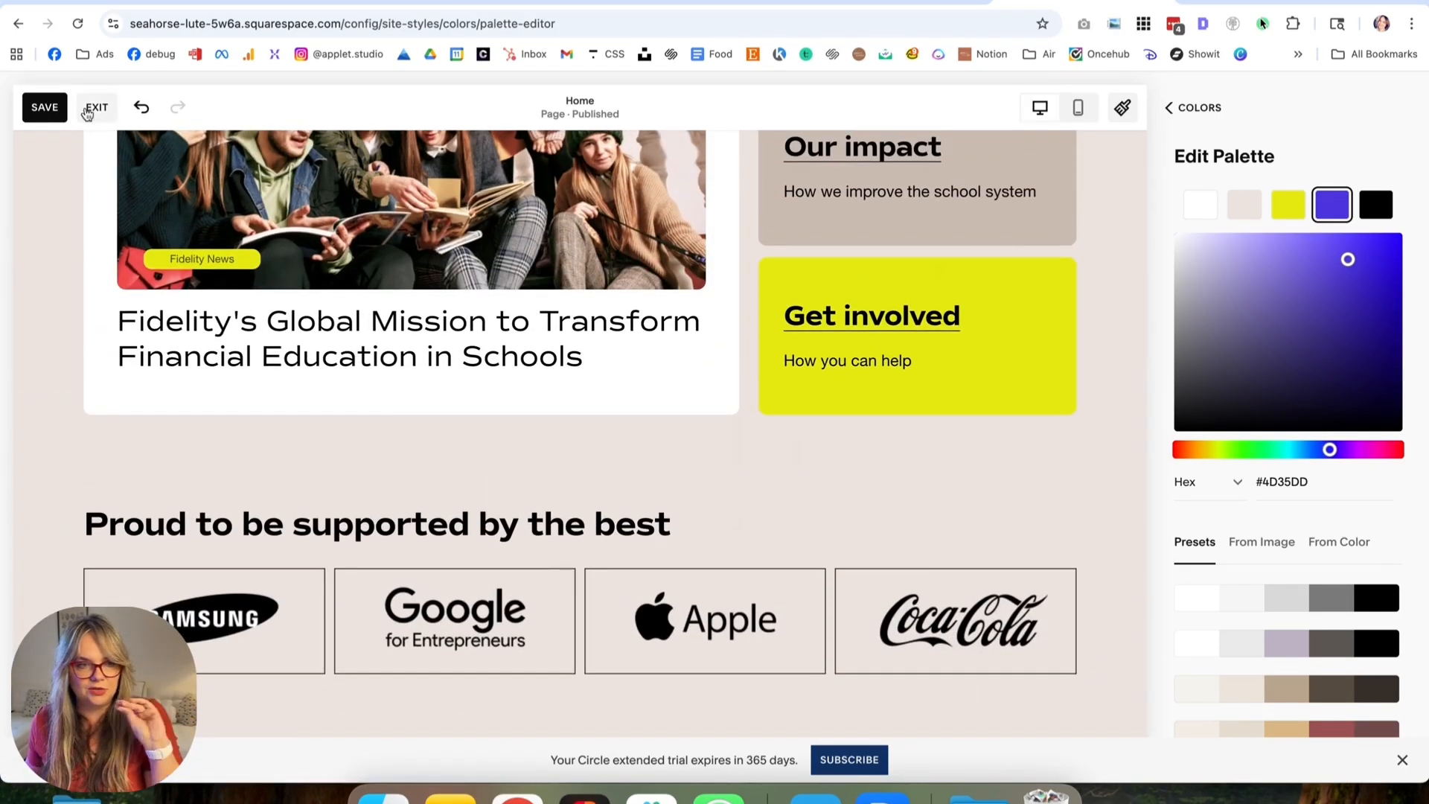
# Try the grayscale, lavender-gray, beige and green, and lavender and red preset palettes, and exit the styles without saving.
pyautogui.scroll(-3, 1265, 417)
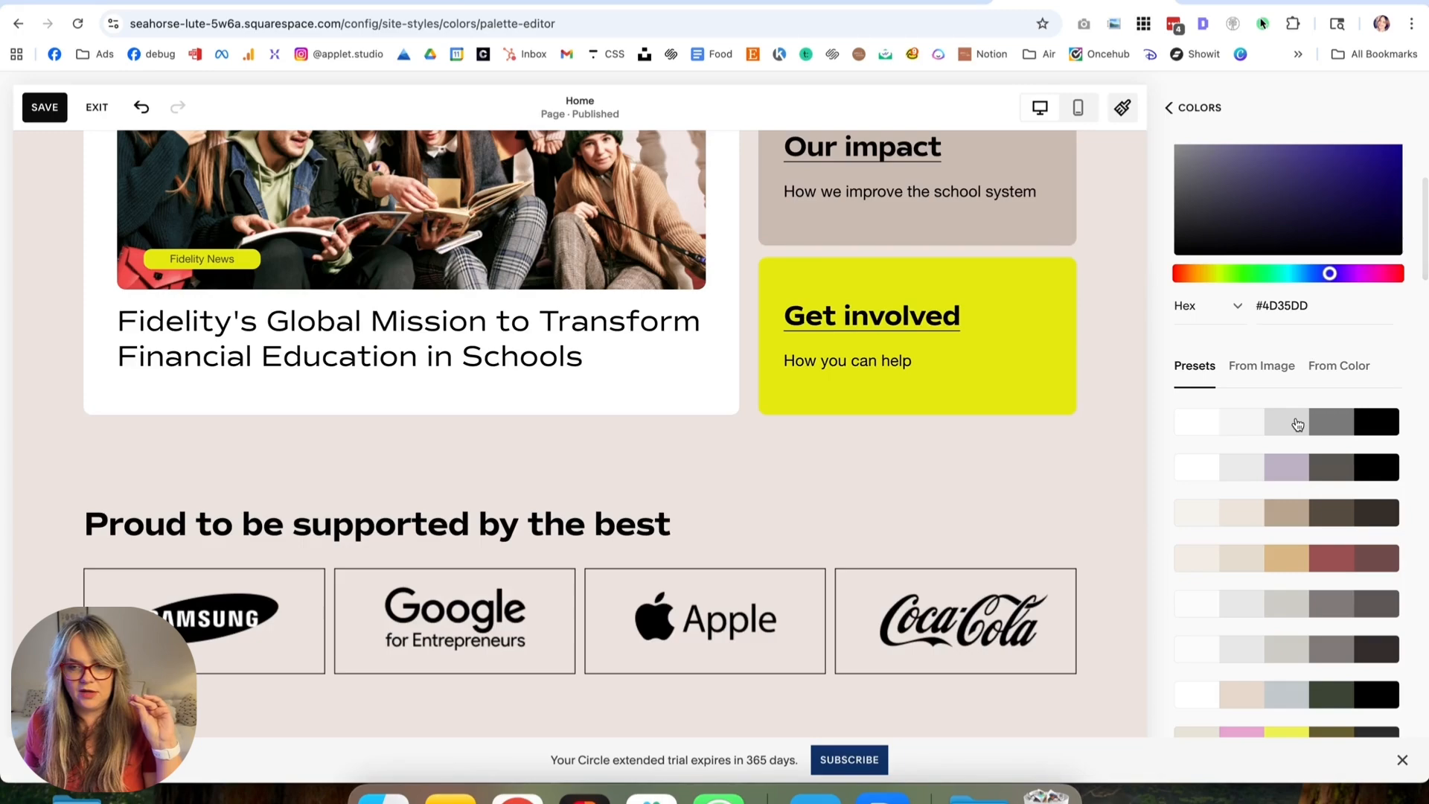
pyautogui.click(1295, 421)
pyautogui.click(1296, 469)
pyautogui.scroll(-3, 1292, 521)
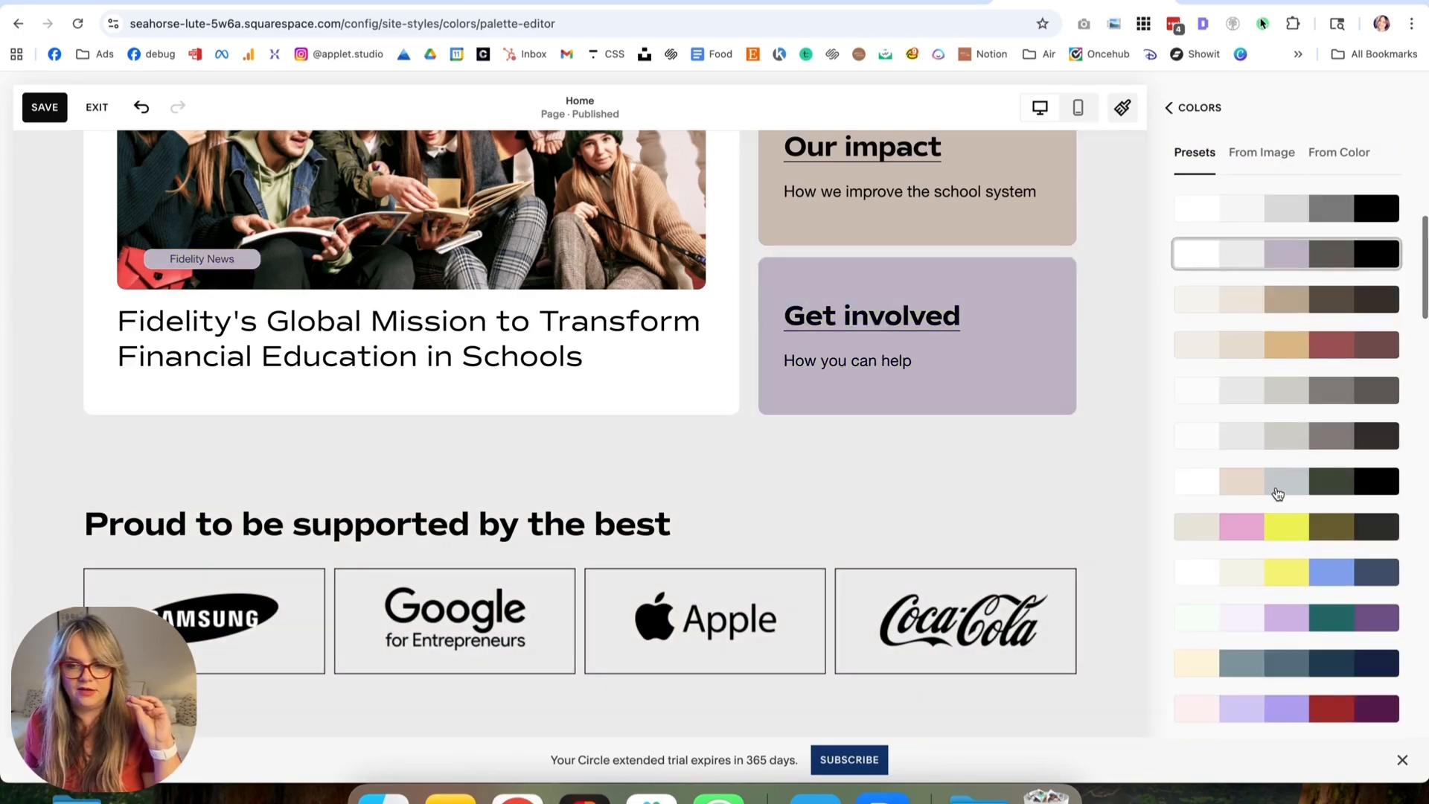
pyautogui.click(1277, 482)
pyautogui.scroll(-4, 1276, 446)
pyautogui.click(1277, 421)
pyautogui.scroll(10, 926, 487)
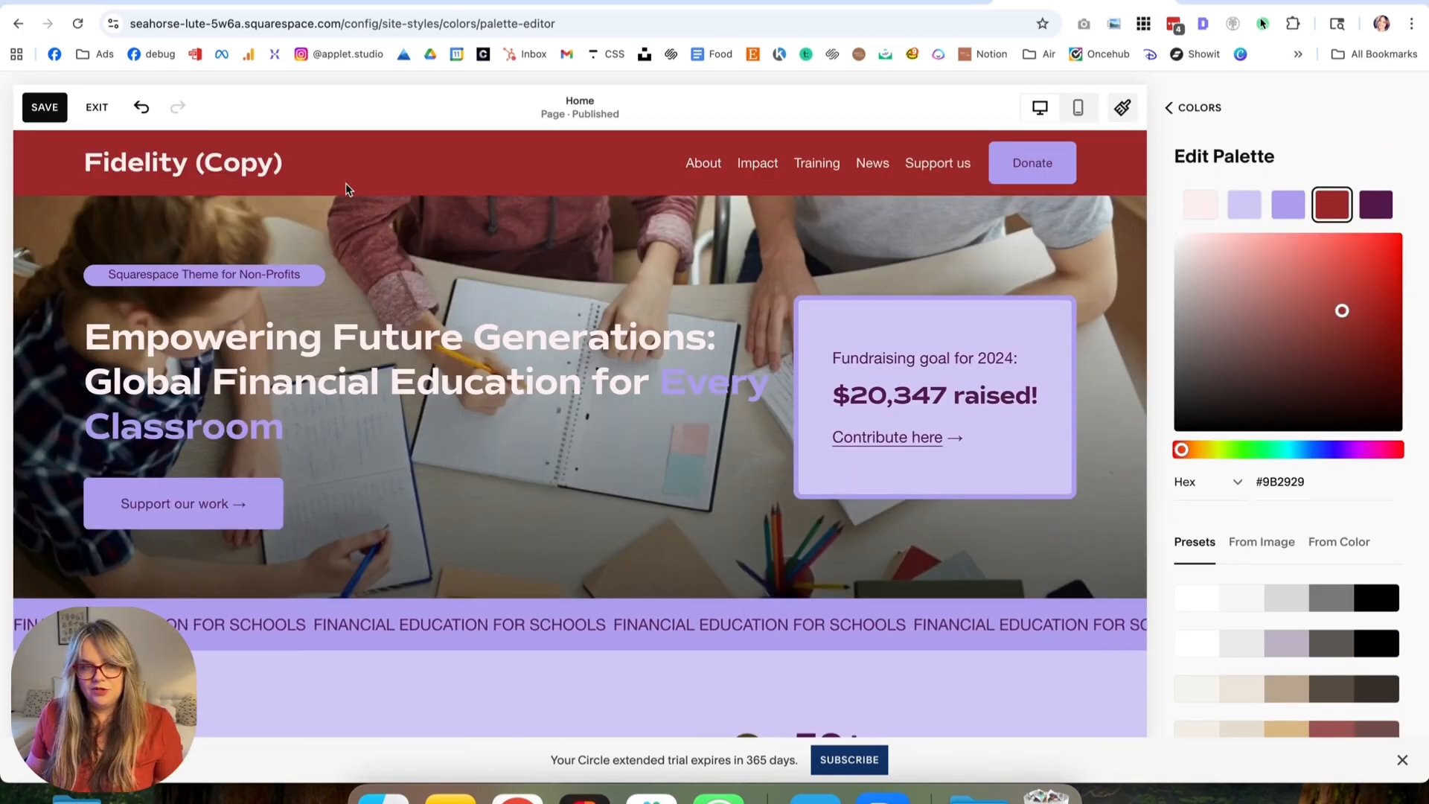
pyautogui.click(105, 113)
pyautogui.click(313, 232)
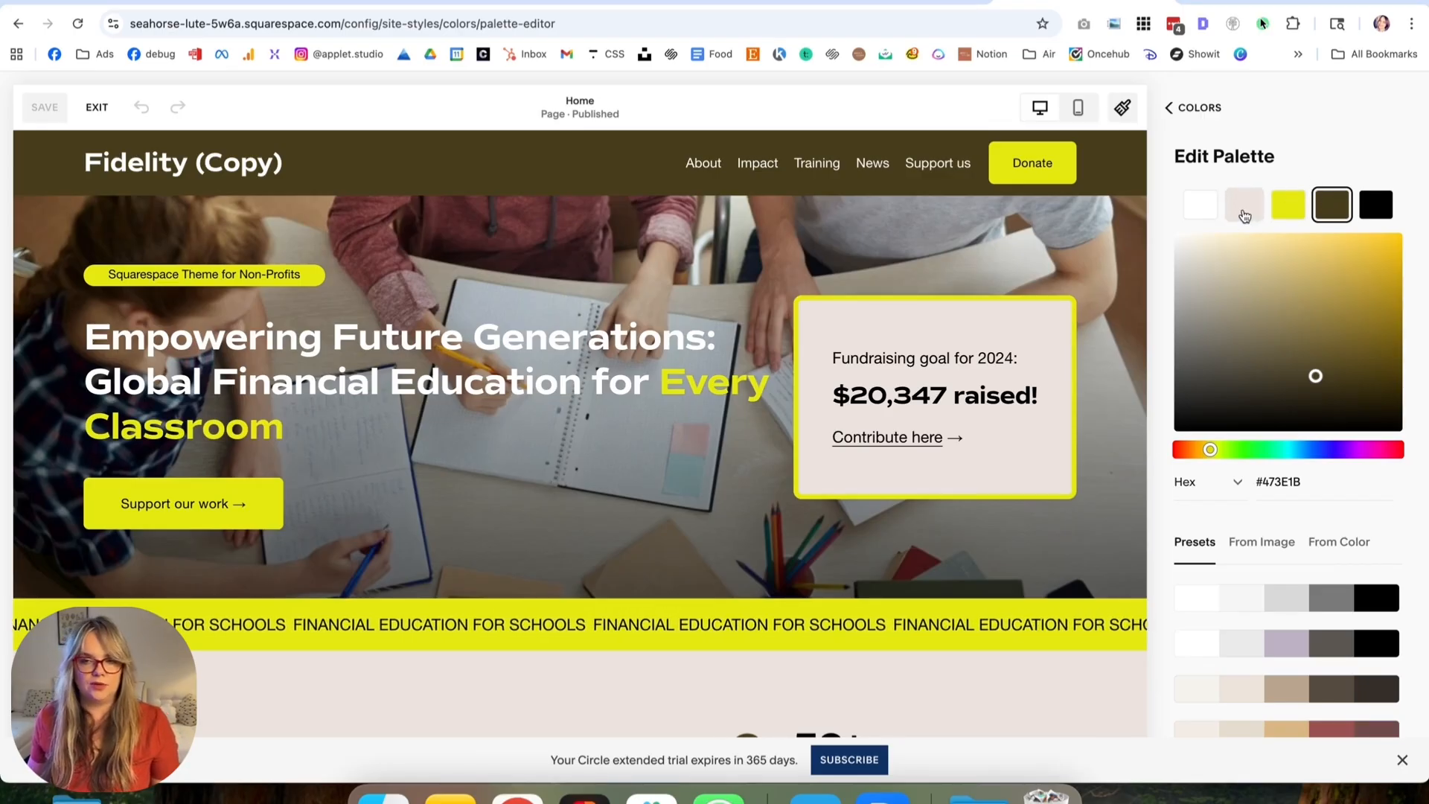
# Browse the photos in Unsplash's Work & Study collection by Good Faces.
pyautogui.scroll(-4, 851, 488)
pyautogui.scroll(4, 851, 491)
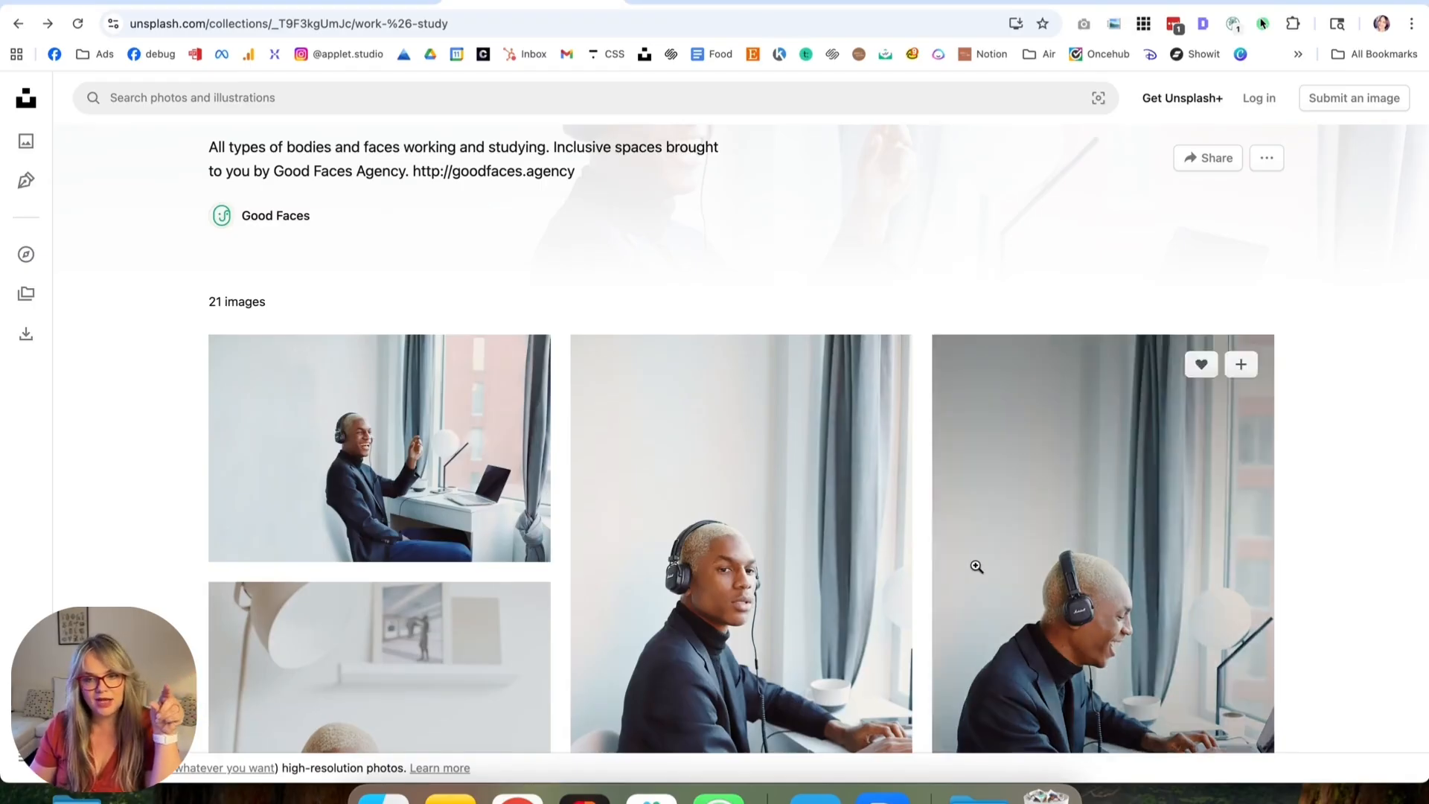
pyautogui.scroll(-10, 1003, 554)
pyautogui.scroll(-10, 935, 574)
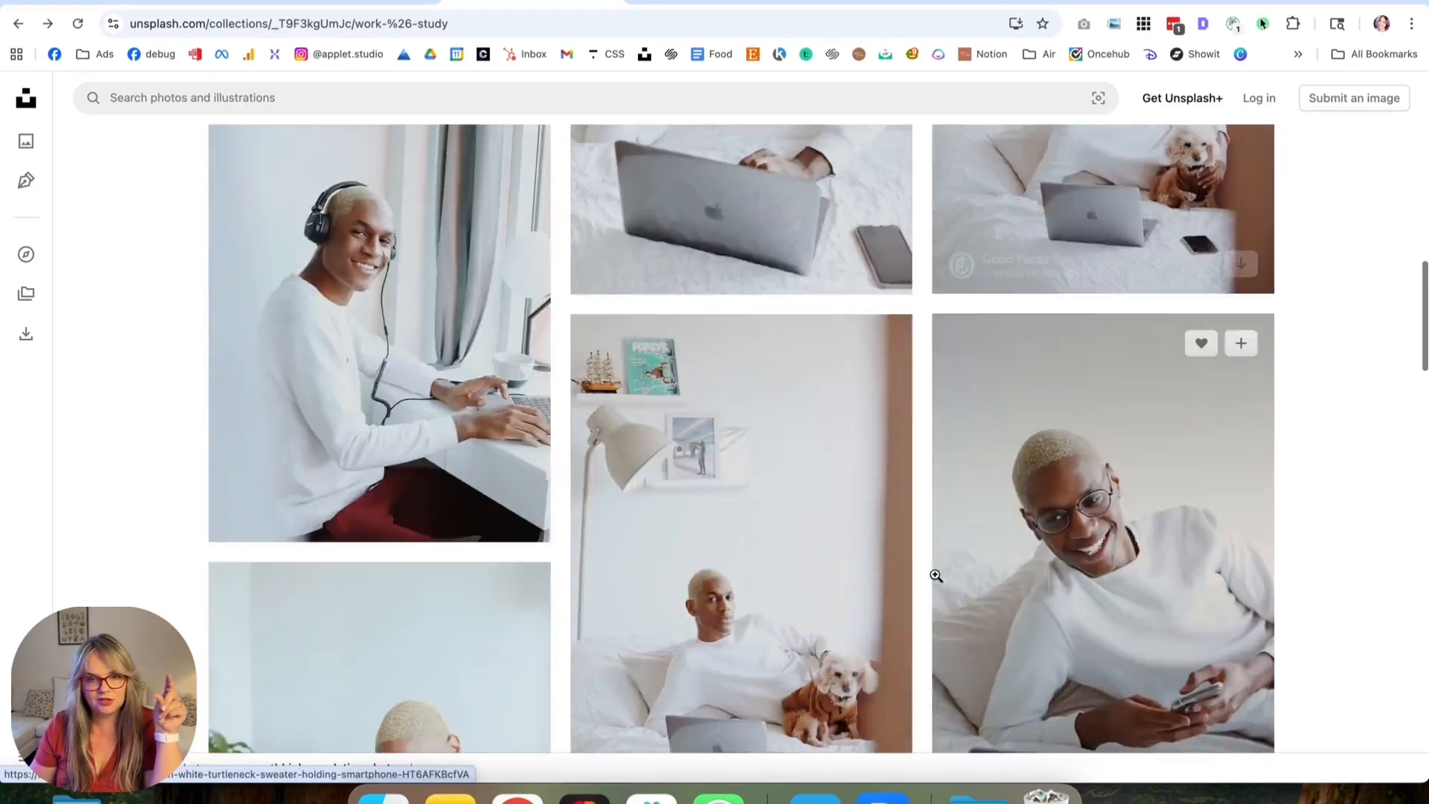
pyautogui.scroll(20, 936, 575)
# Copy the collection's photo of the laughing man with headphones at a desk and paste it into the blank Figma file.
pyautogui.click(468, 538)
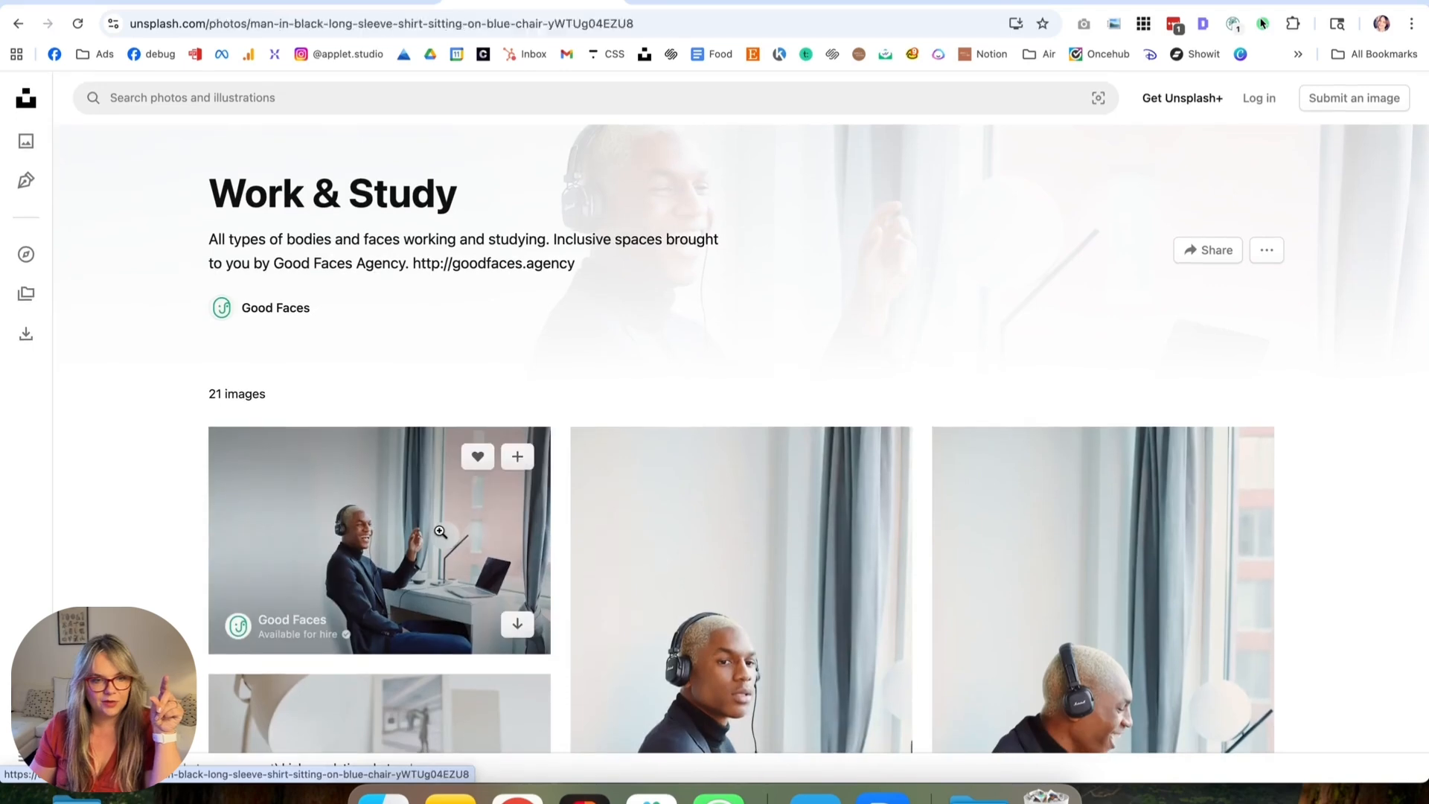
pyautogui.rightClick(541, 447)
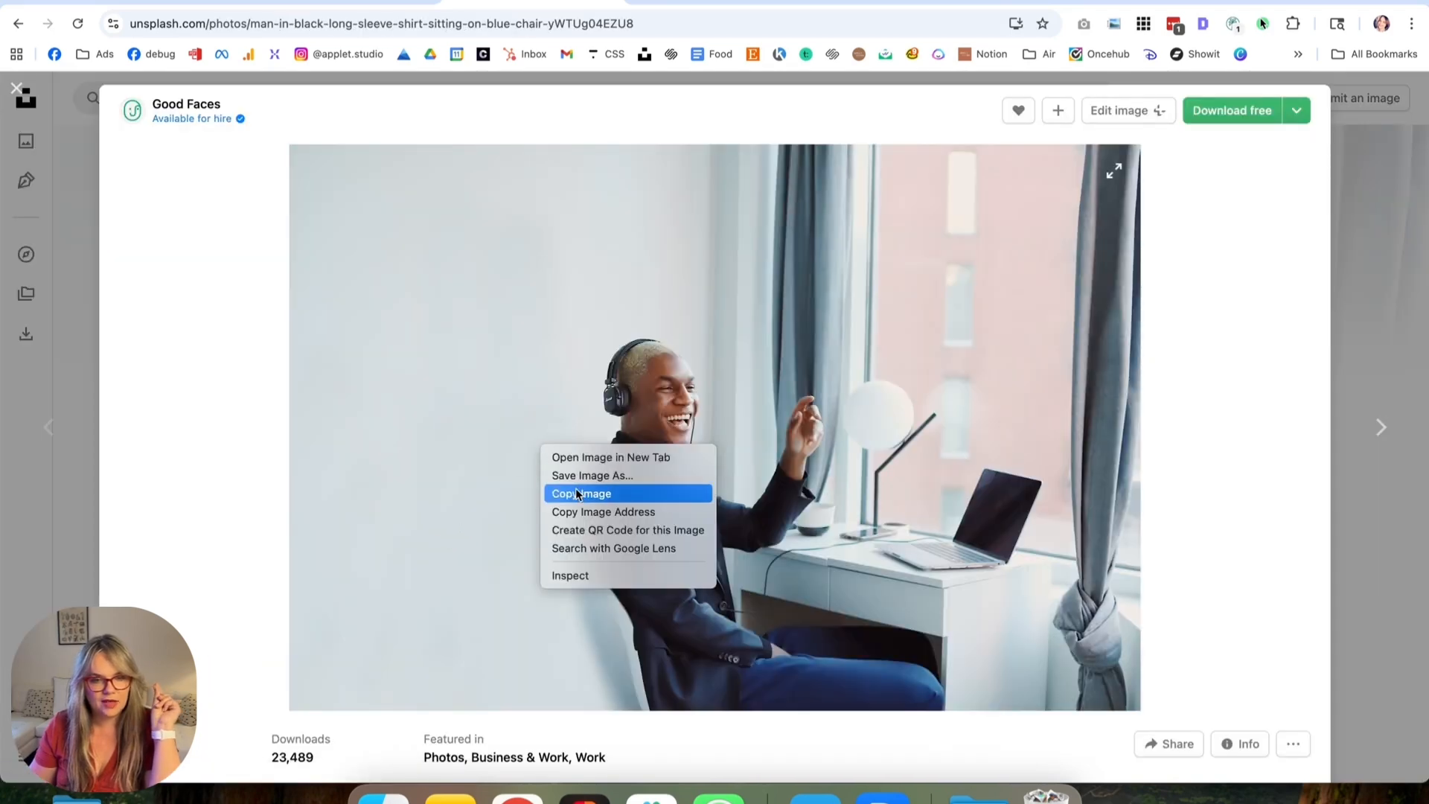
pyautogui.click(578, 493)
pyautogui.click(585, 796)
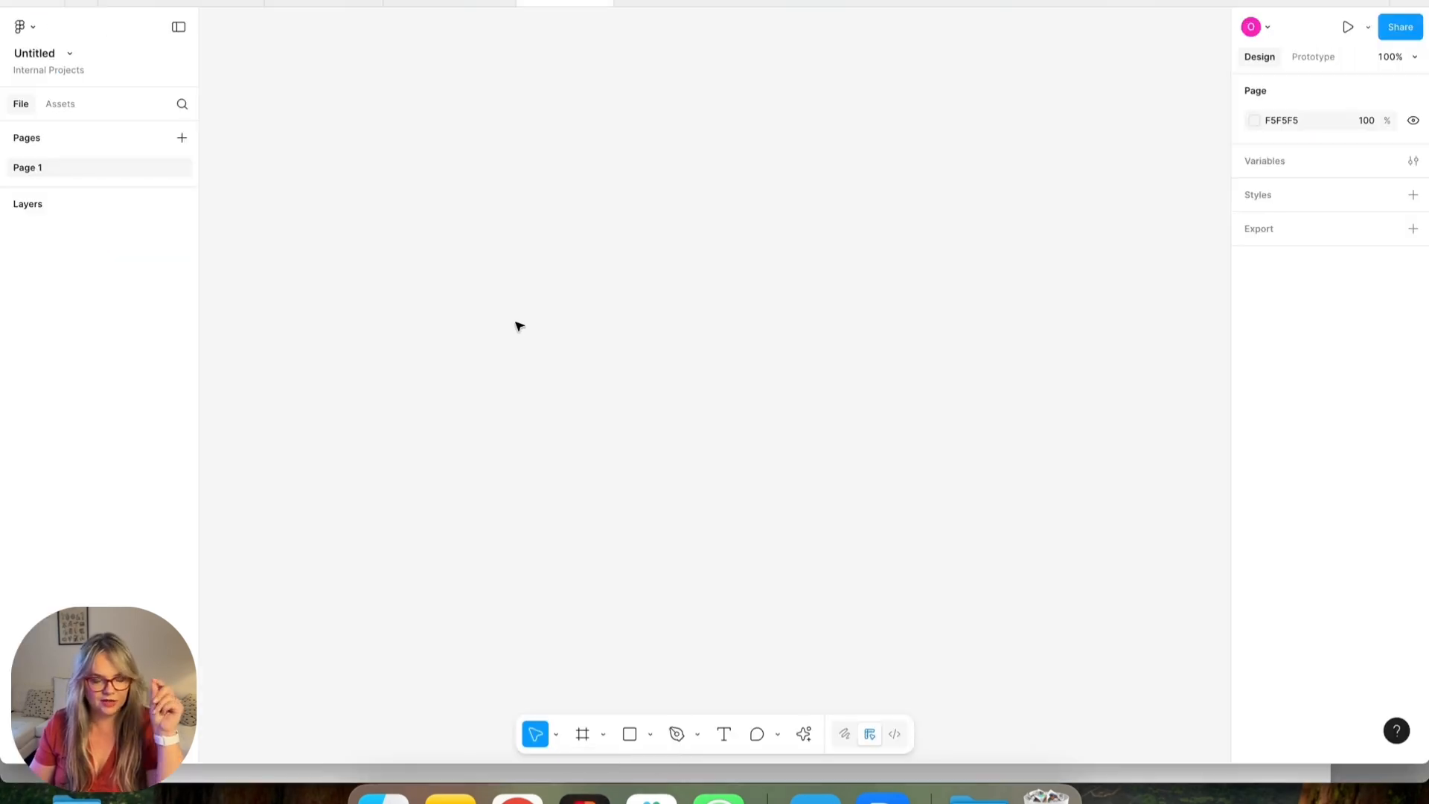
pyautogui.press('super+v')
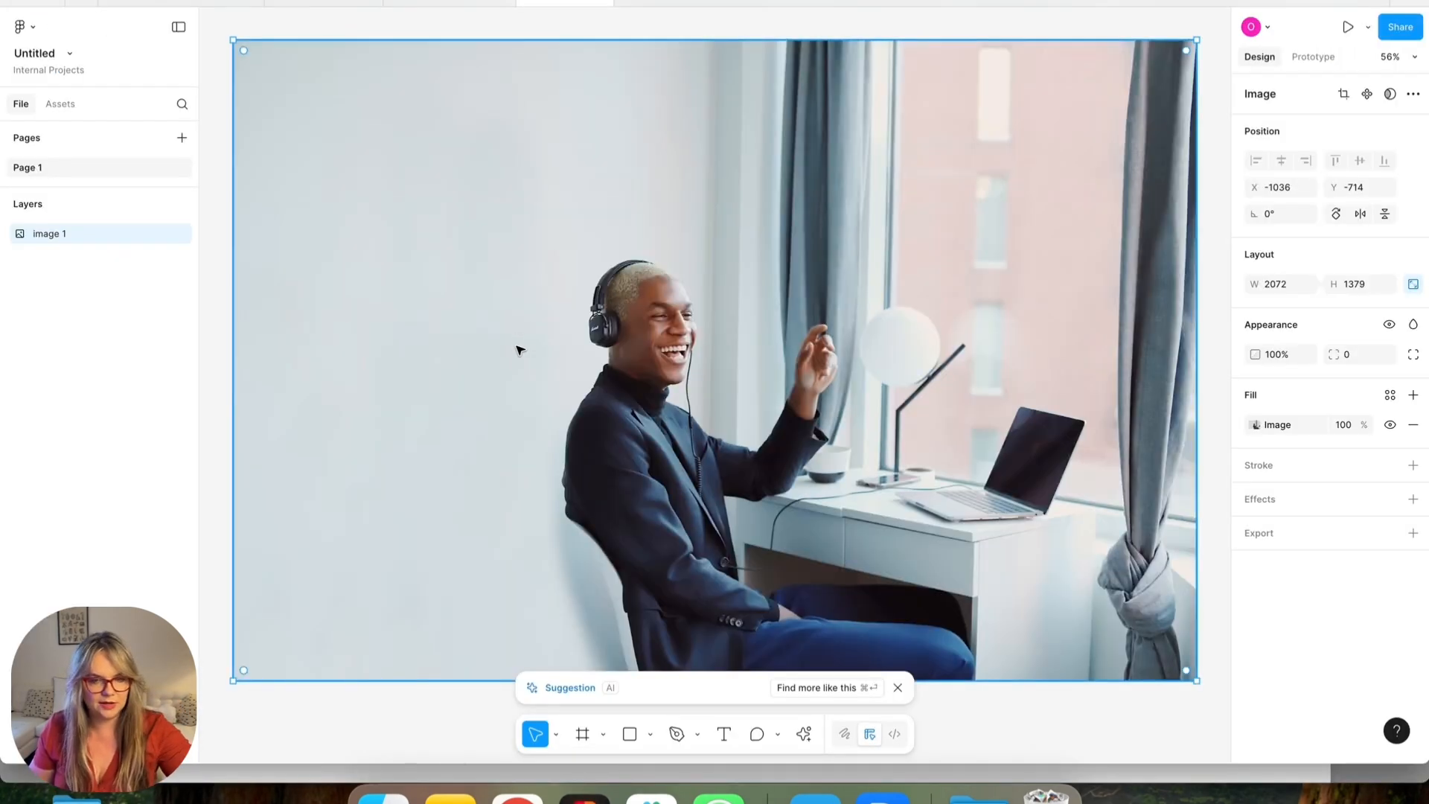
pyautogui.keyDown('ctrl'); pyautogui.scroll(-5, 519, 349); pyautogui.keyUp('ctrl')
pyautogui.scroll(-4, 517, 348)
pyautogui.hscroll(4, 517, 347)
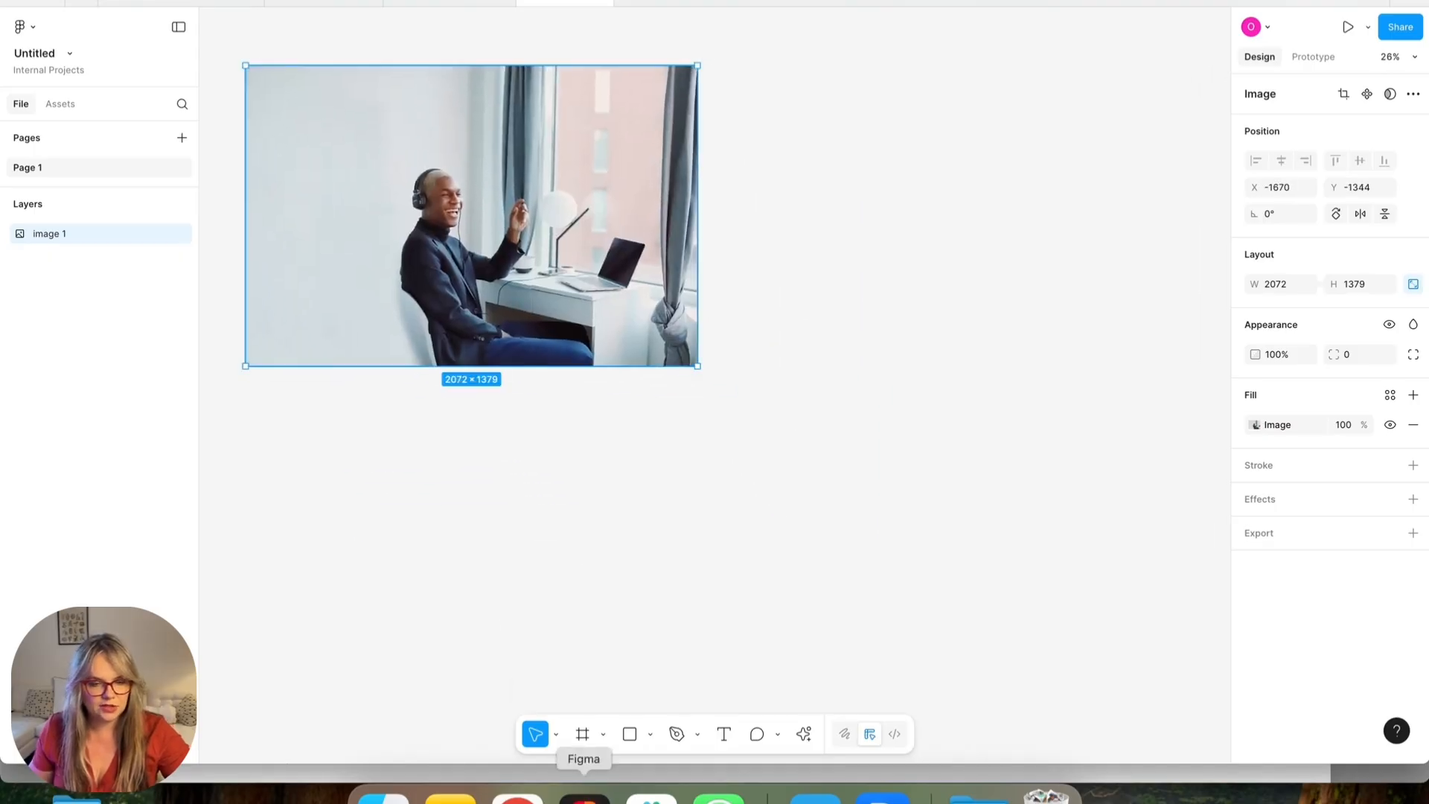
# Copy the collection's portrait photo of the man with headphones facing the camera and paste it into Figma, beside the laughing-man photo with tops aligned.
pyautogui.click(518, 797)
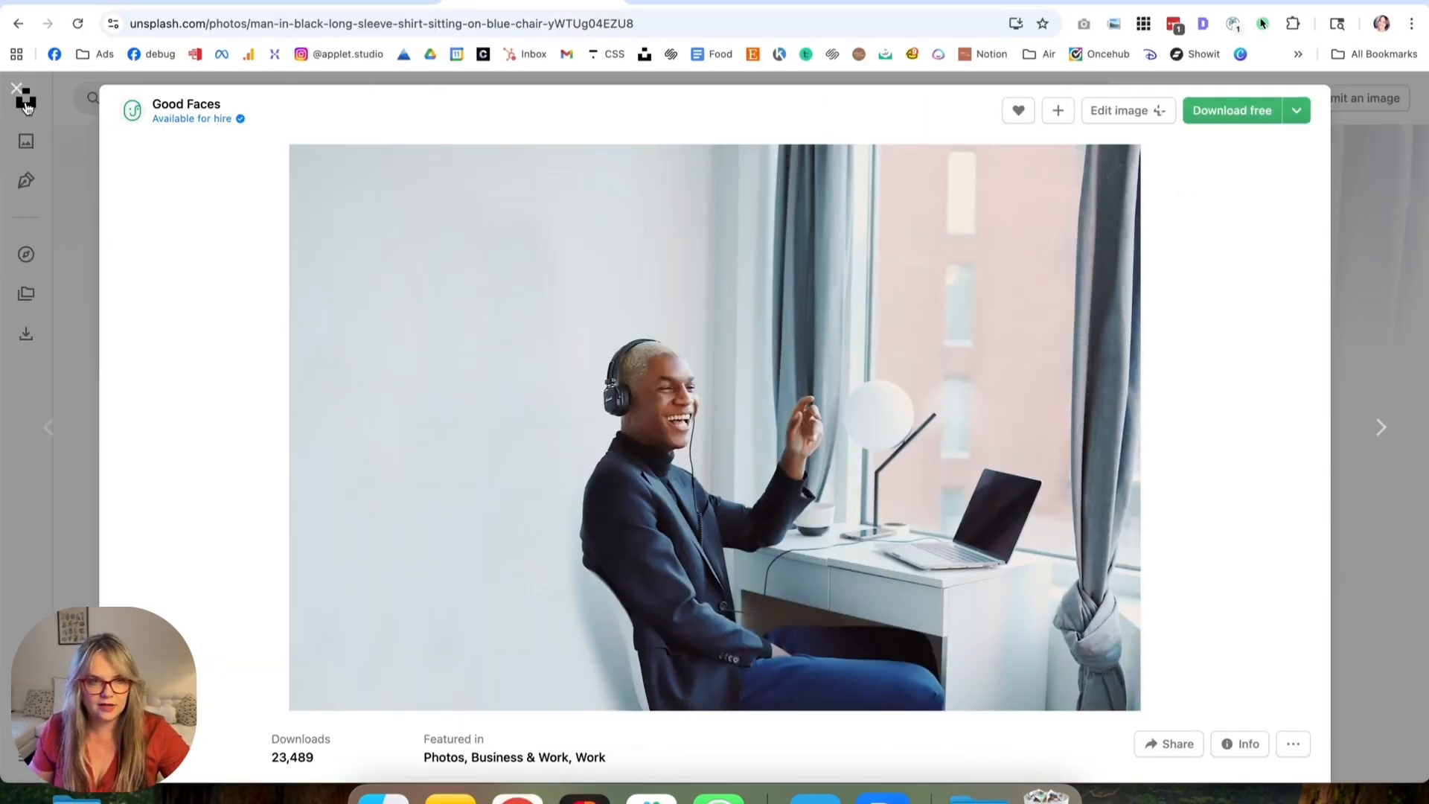
pyautogui.click(14, 89)
pyautogui.scroll(-4, 623, 383)
pyautogui.click(641, 376)
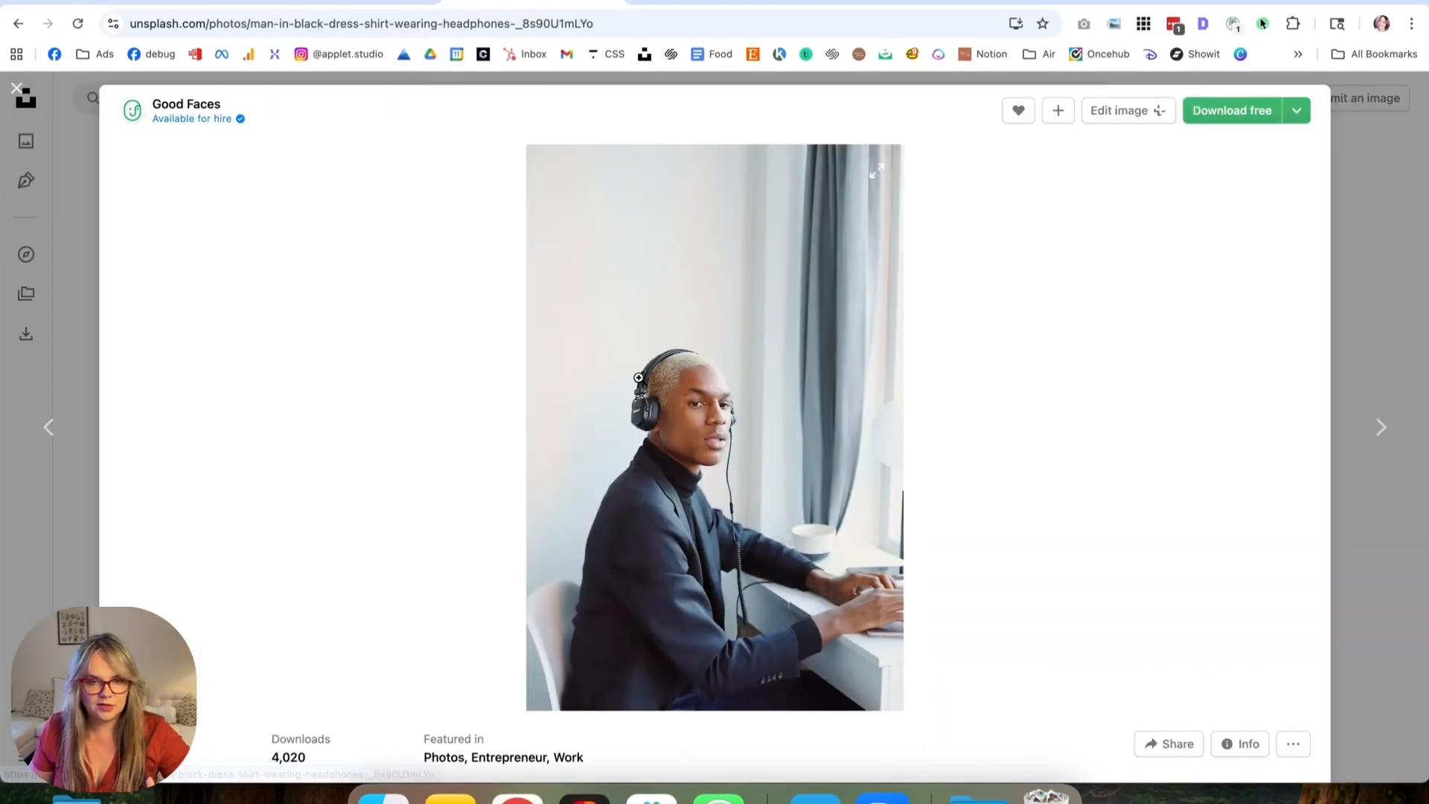
pyautogui.rightClick(641, 376)
pyautogui.click(680, 422)
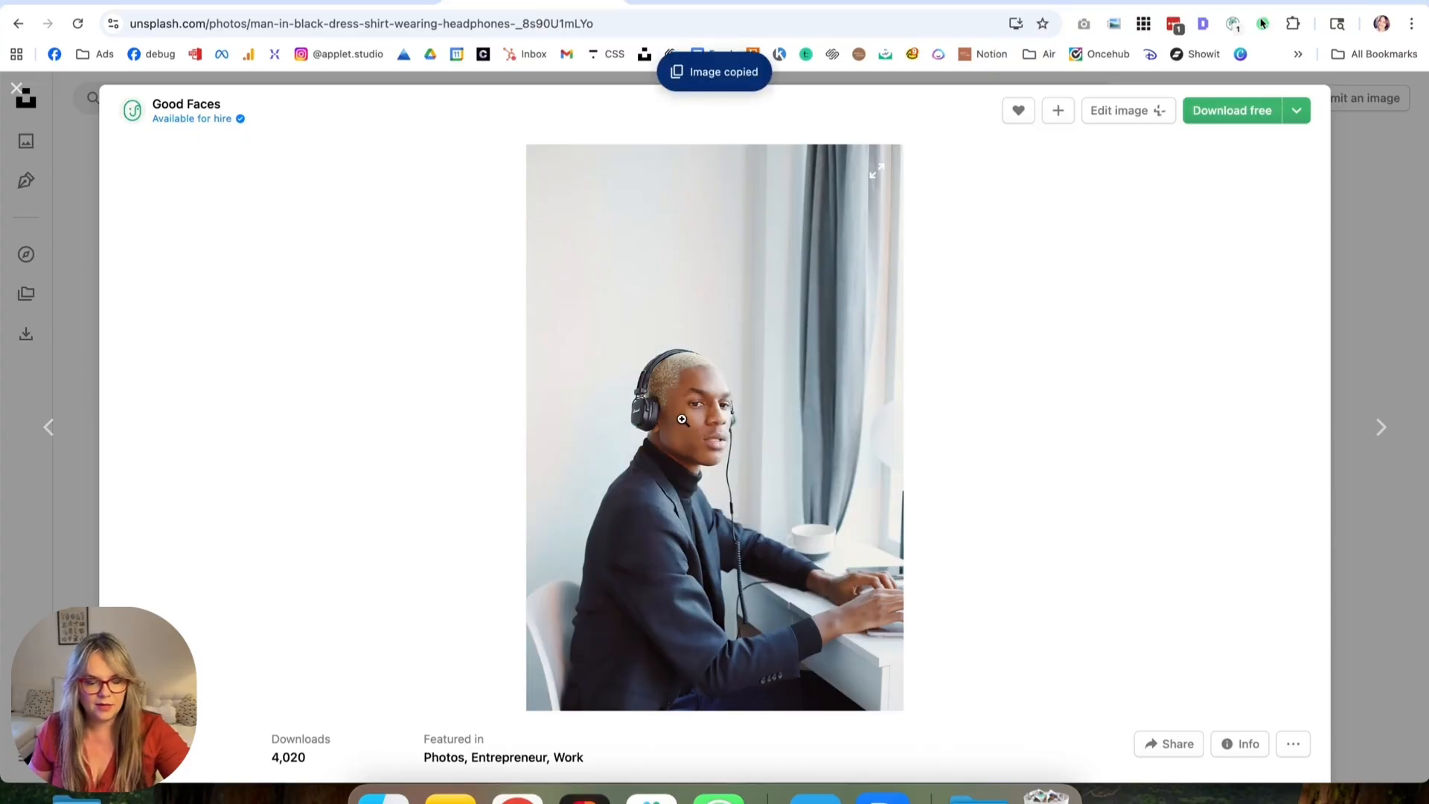
pyautogui.press('super+Tab')
pyautogui.hscroll(3, 712, 383)
pyautogui.press('super+v')
pyautogui.moveTo(652, 307); pyautogui.dragTo(572, 151)
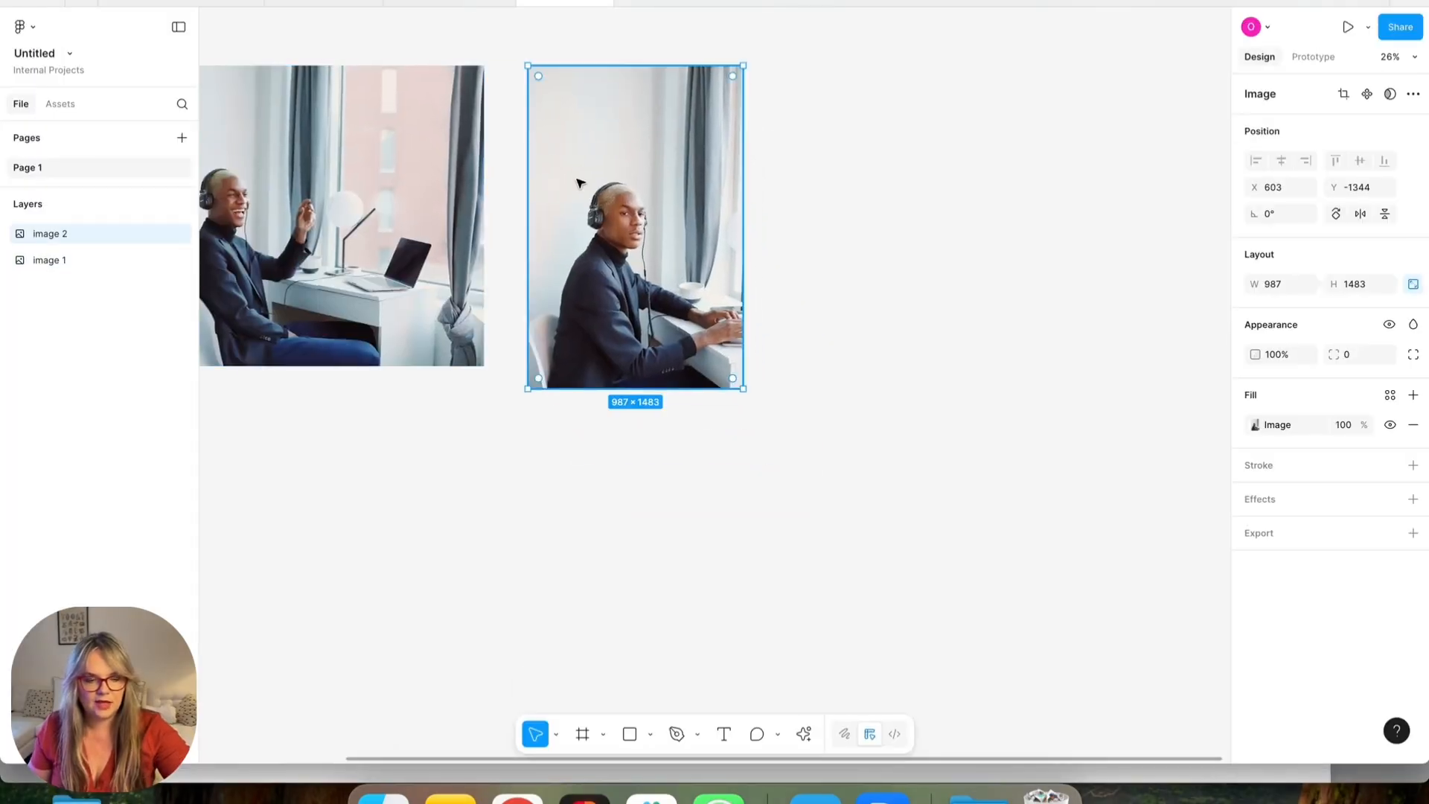
# Copy the related Unsplash photo of the smiling man in profile typing on a laptop and place it in Figma beside the second photo.
pyautogui.press('super+Tab')
pyautogui.scroll(-10, 527, 540)
pyautogui.scroll(10, 312, 296)
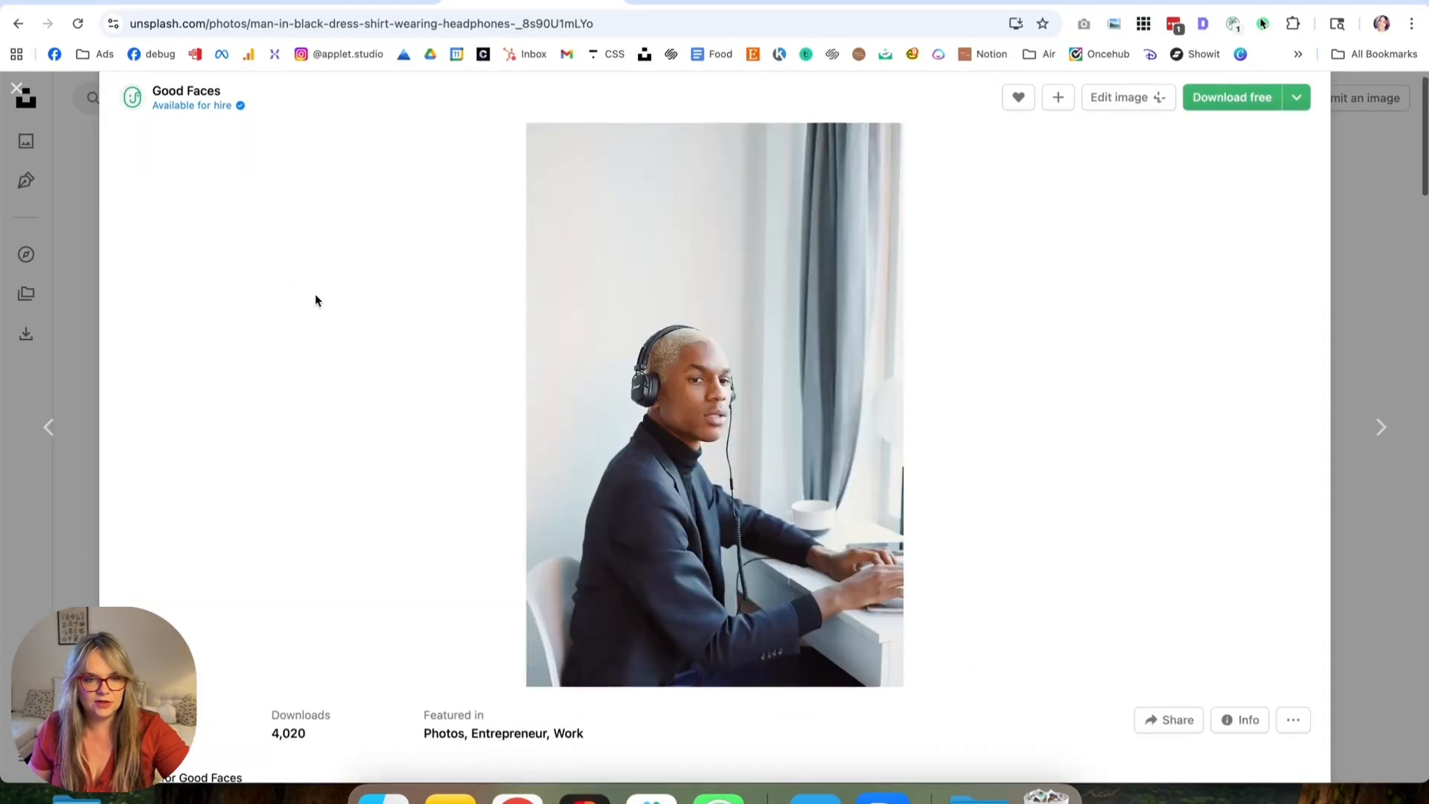
pyautogui.scroll(-10, 335, 311)
pyautogui.scroll(4, 337, 311)
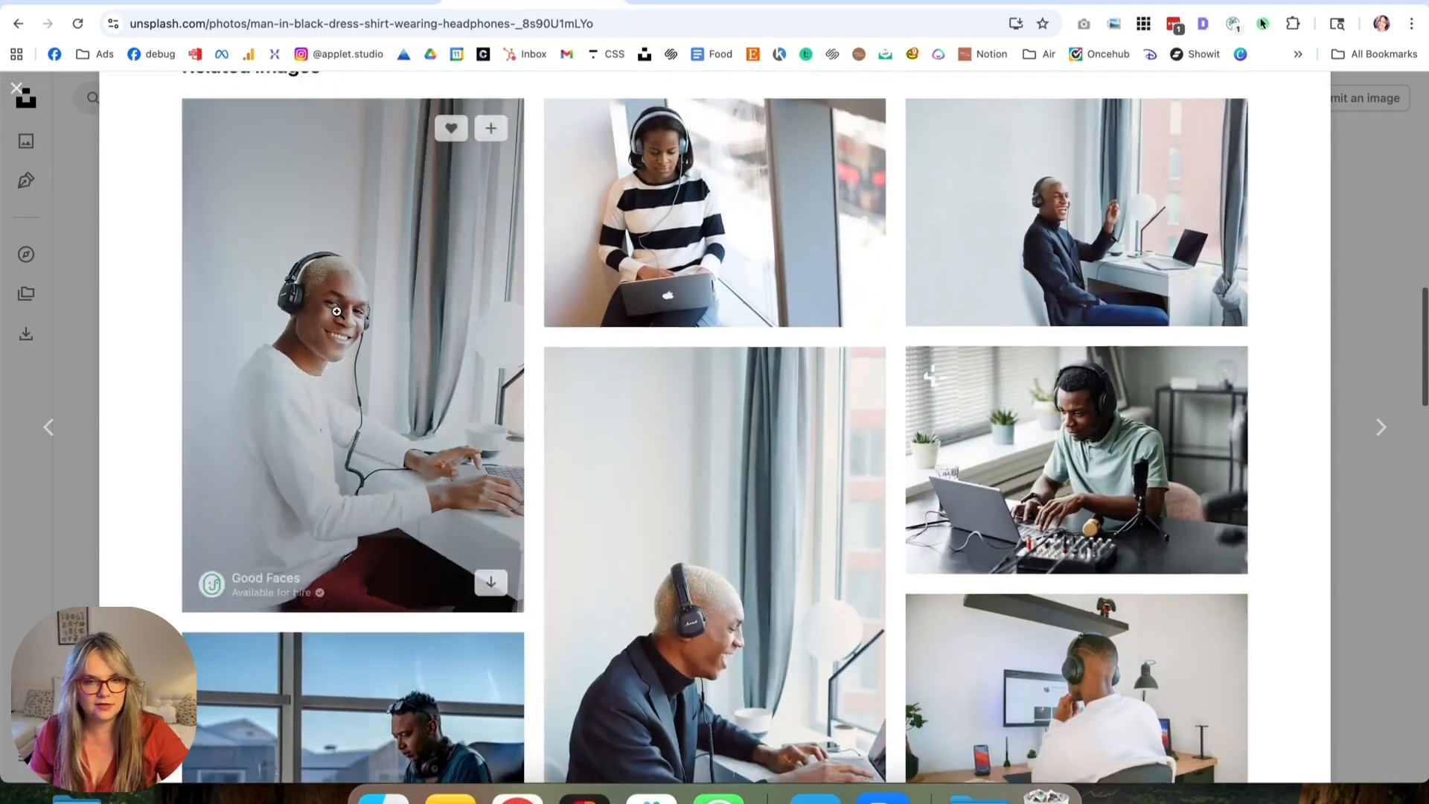
pyautogui.scroll(-3, 337, 311)
pyautogui.click(724, 381)
pyautogui.rightClick(724, 381)
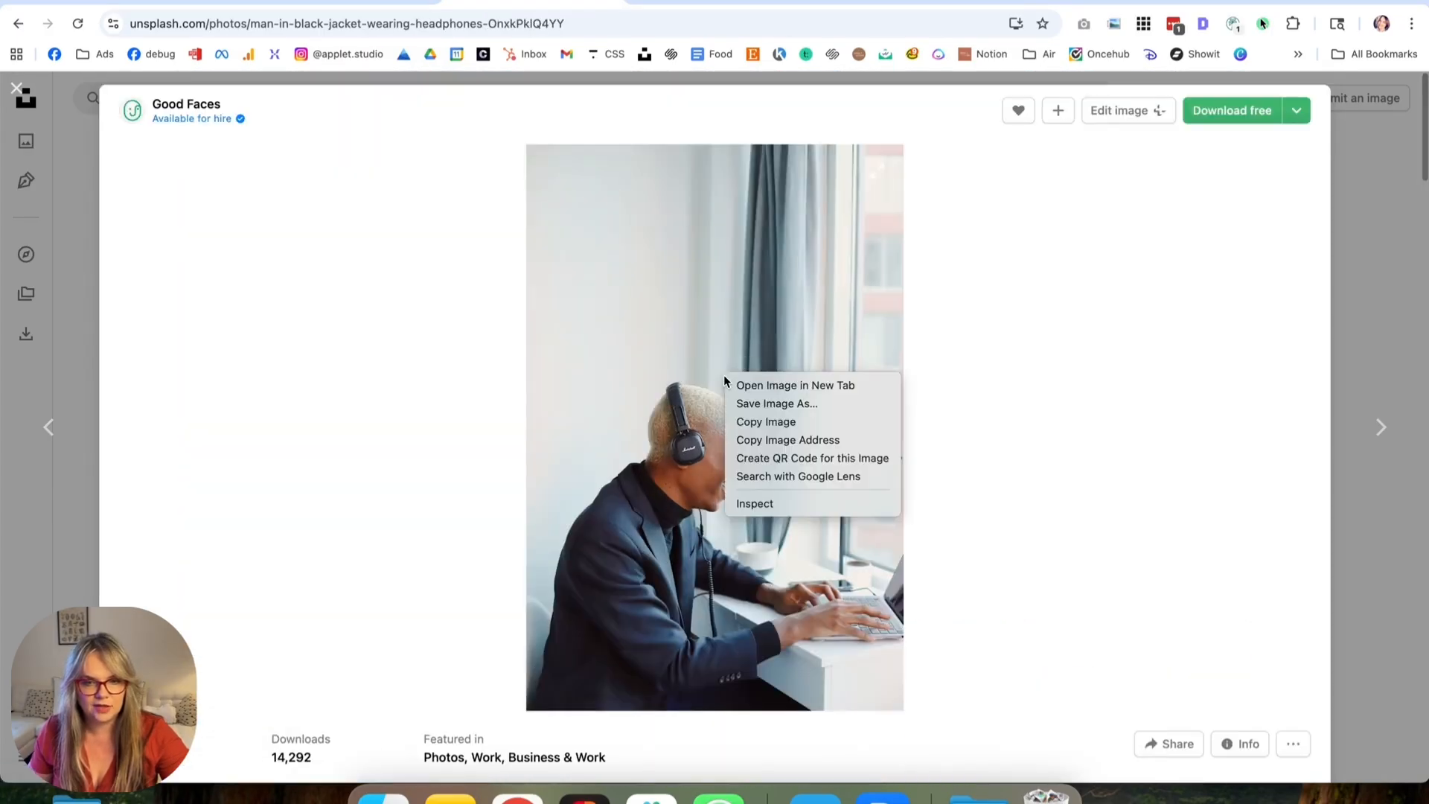
pyautogui.click(787, 422)
pyautogui.press('super+Tab')
pyautogui.press('super+v')
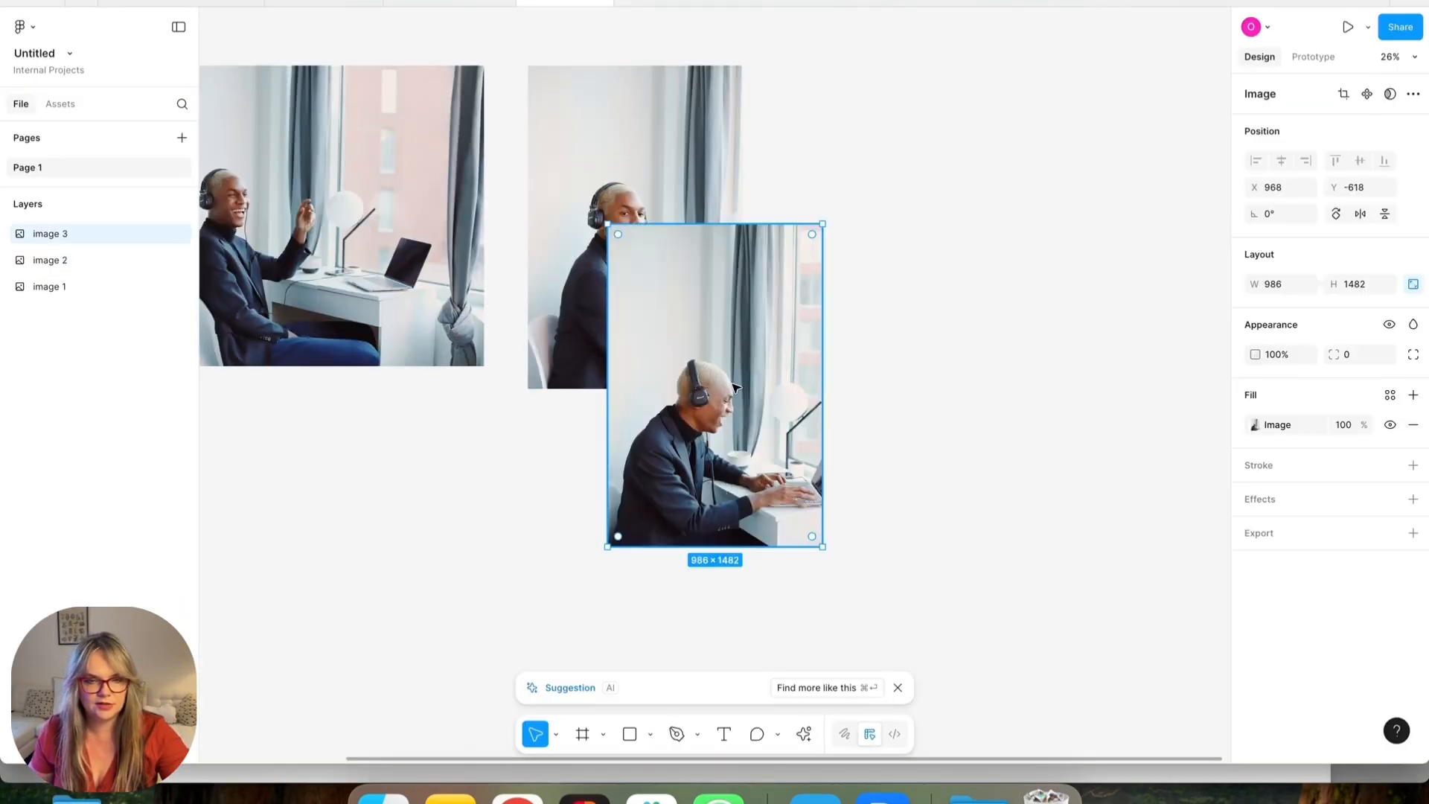
pyautogui.moveTo(735, 390); pyautogui.dragTo(896, 235)
# Copy the collection's overhead photo of the man typing on a laptop in bed and paste it at the end of the Figma photo row.
pyautogui.press('super+Tab')
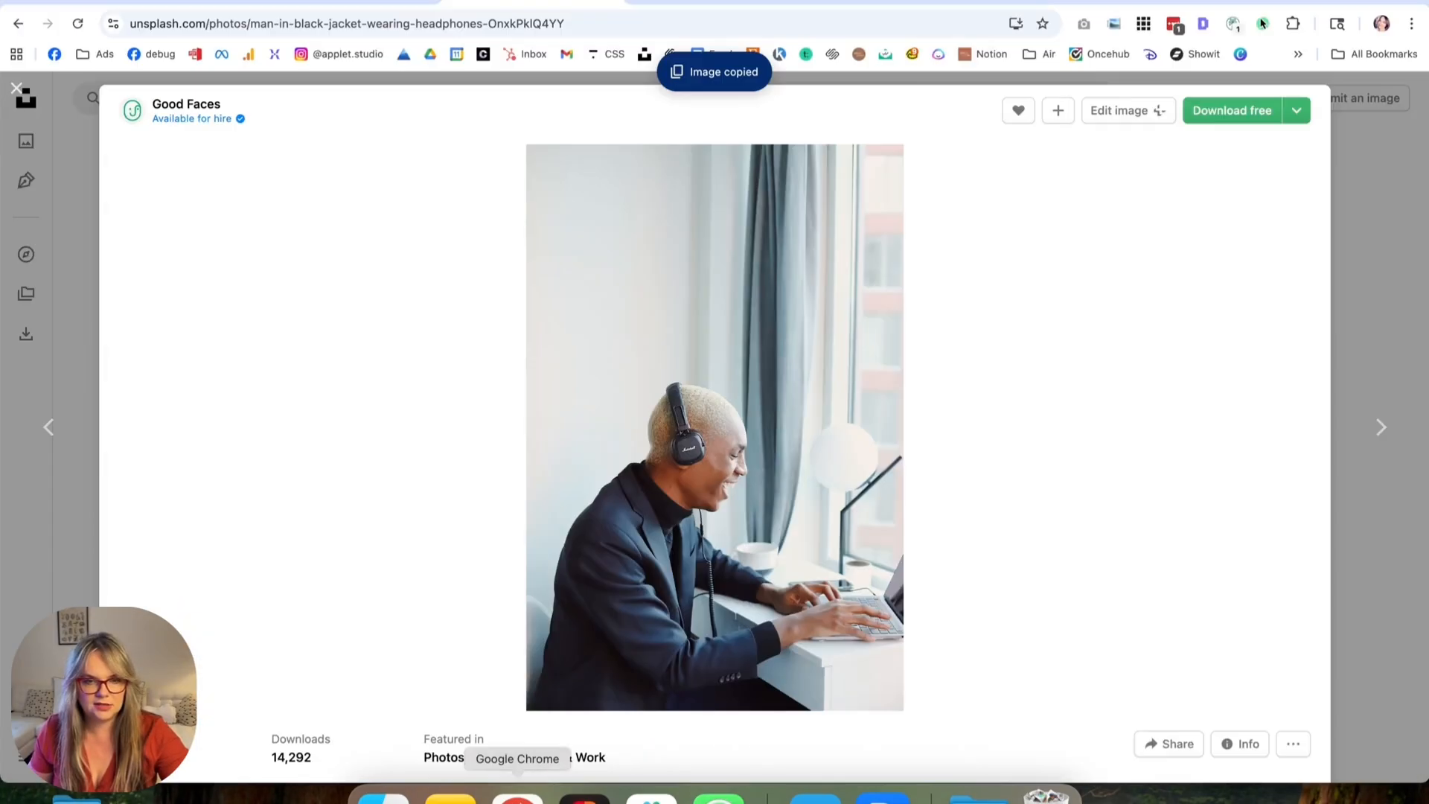
pyautogui.click(20, 90)
pyautogui.scroll(-10, 488, 318)
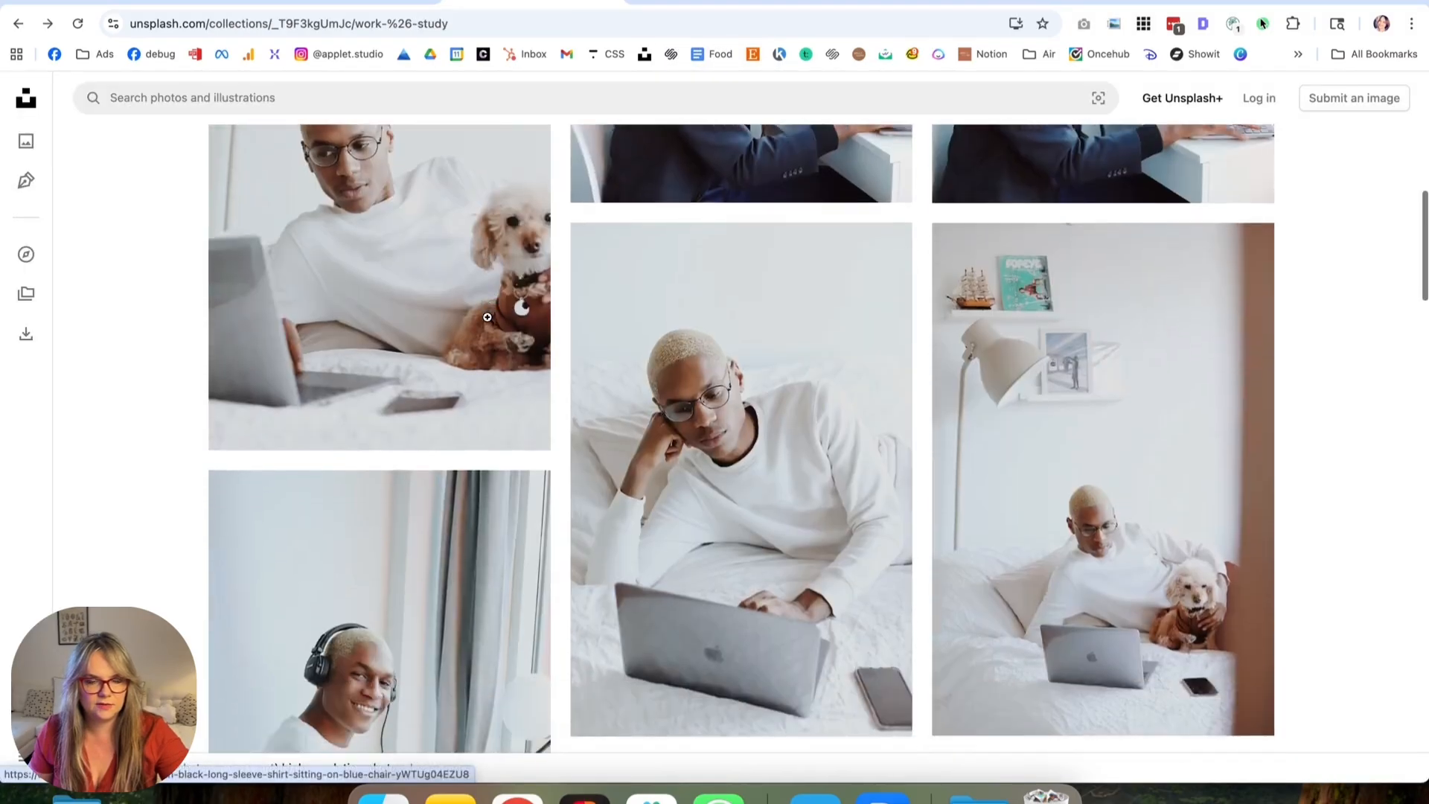
pyautogui.scroll(-4, 488, 318)
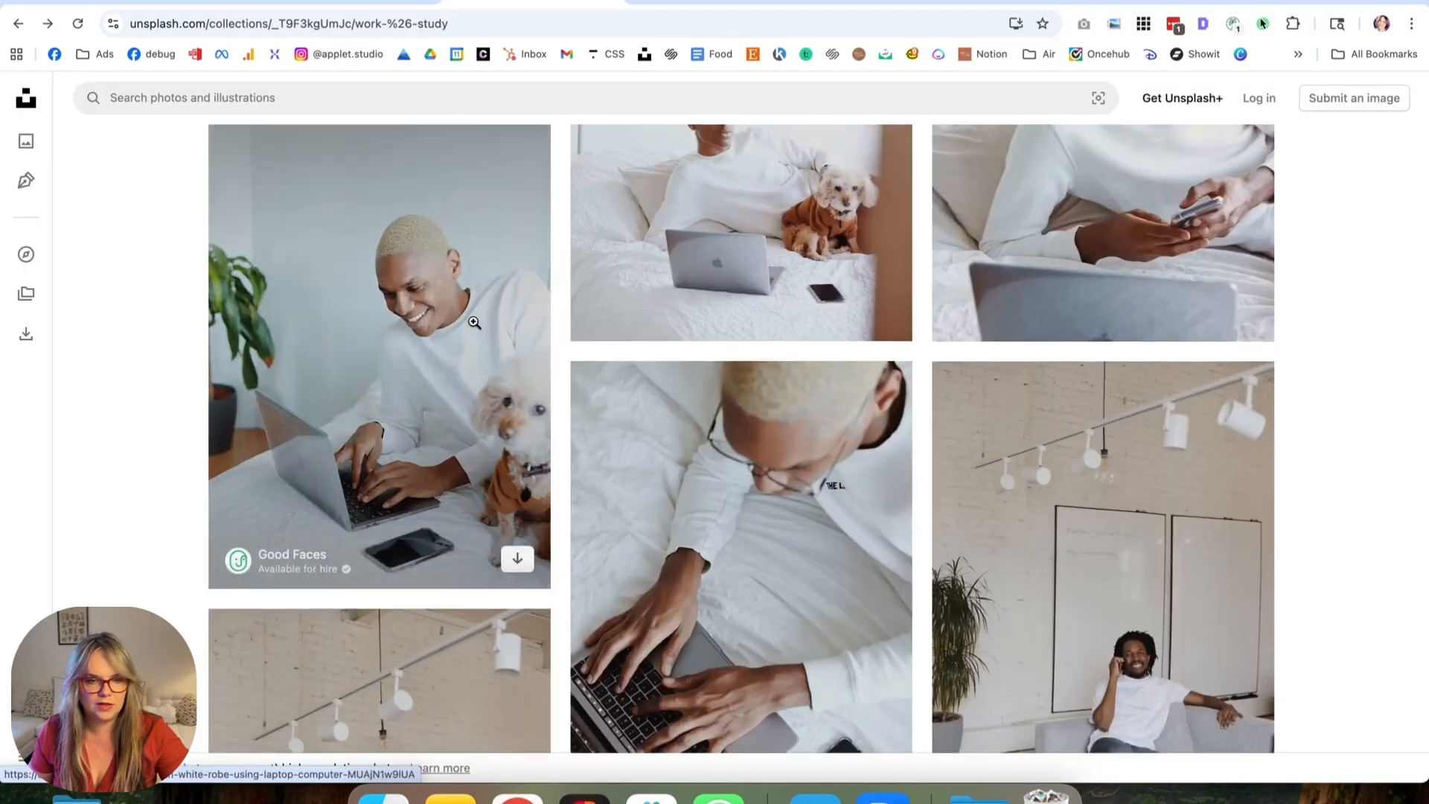
pyautogui.scroll(-4, 474, 323)
pyautogui.click(654, 447)
pyautogui.rightClick(654, 447)
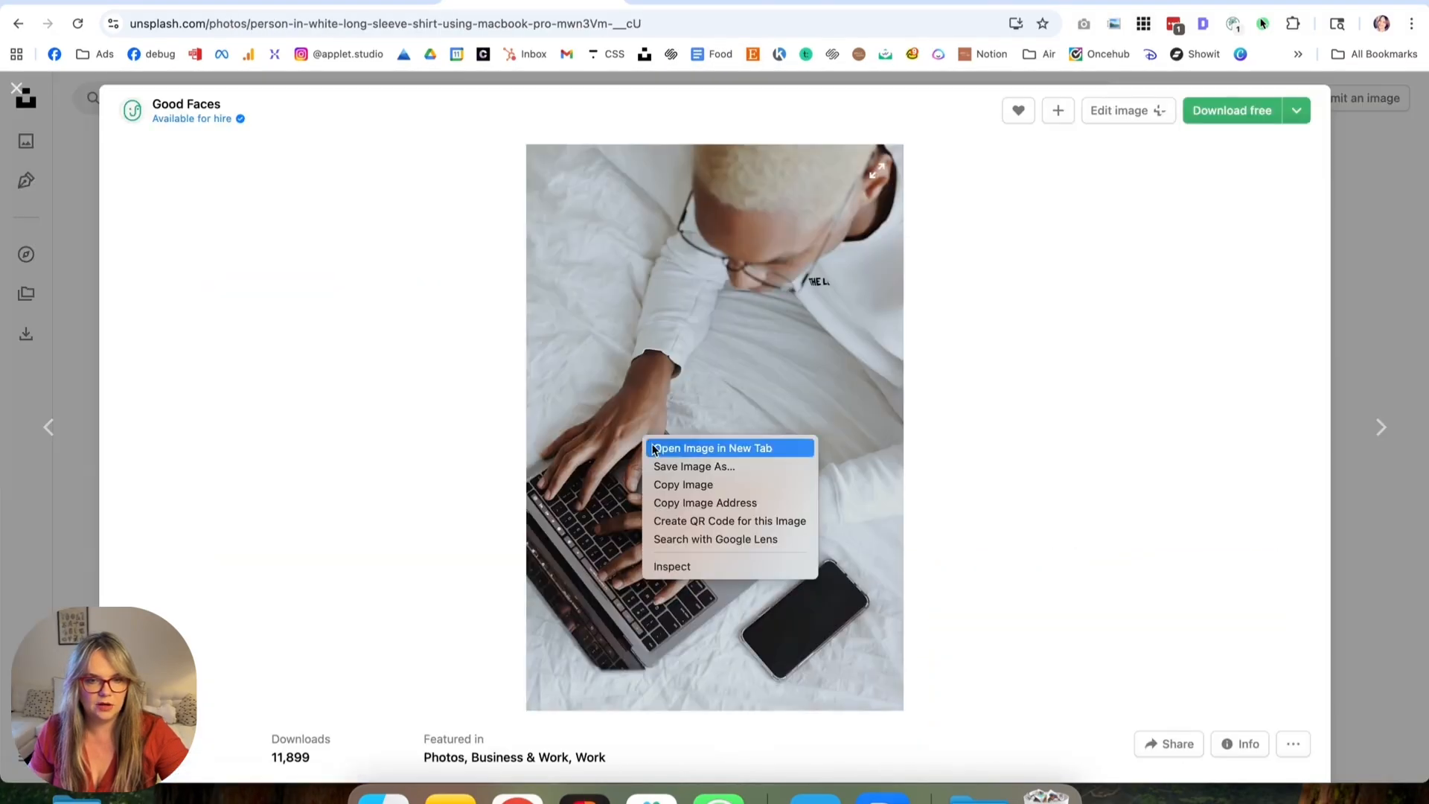
pyautogui.click(681, 486)
pyautogui.press('super+Tab')
pyautogui.click(1079, 227)
pyautogui.hscroll(2, 1079, 226)
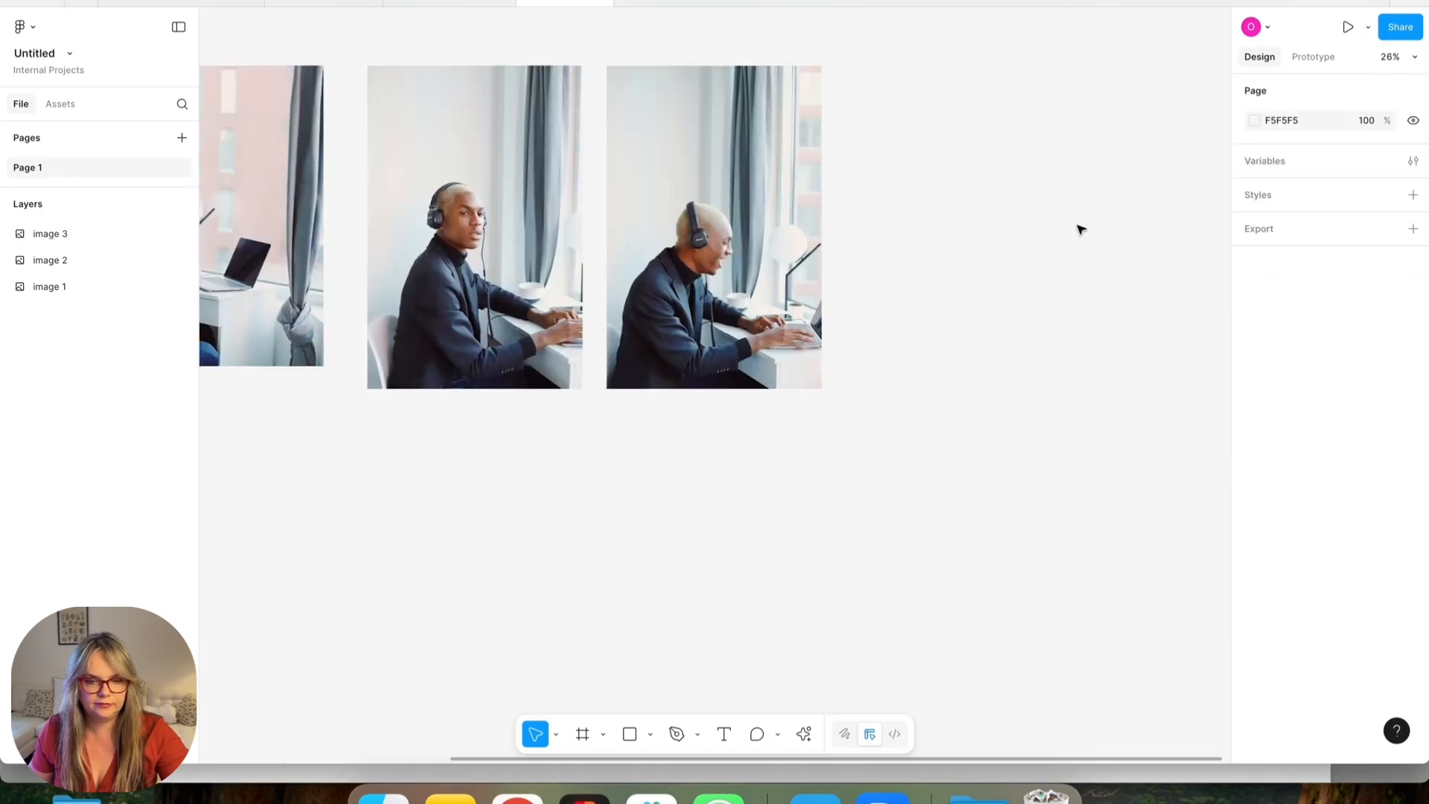
pyautogui.hscroll(3, 1072, 231)
pyautogui.press('super+v')
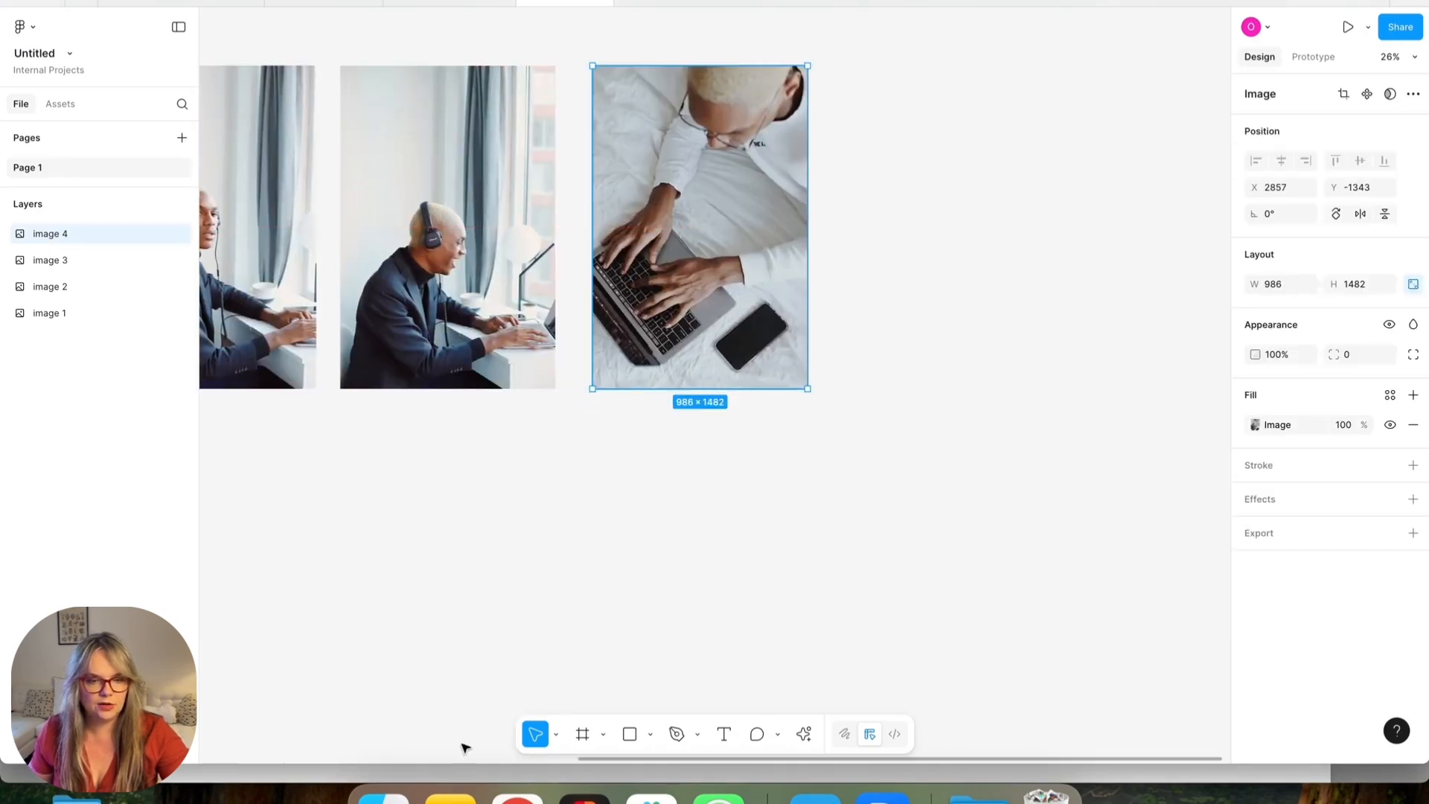
# Open pinterest.com in a new browser tab and run the recent search "blue website".
pyautogui.click(517, 795)
pyautogui.press('super+t')
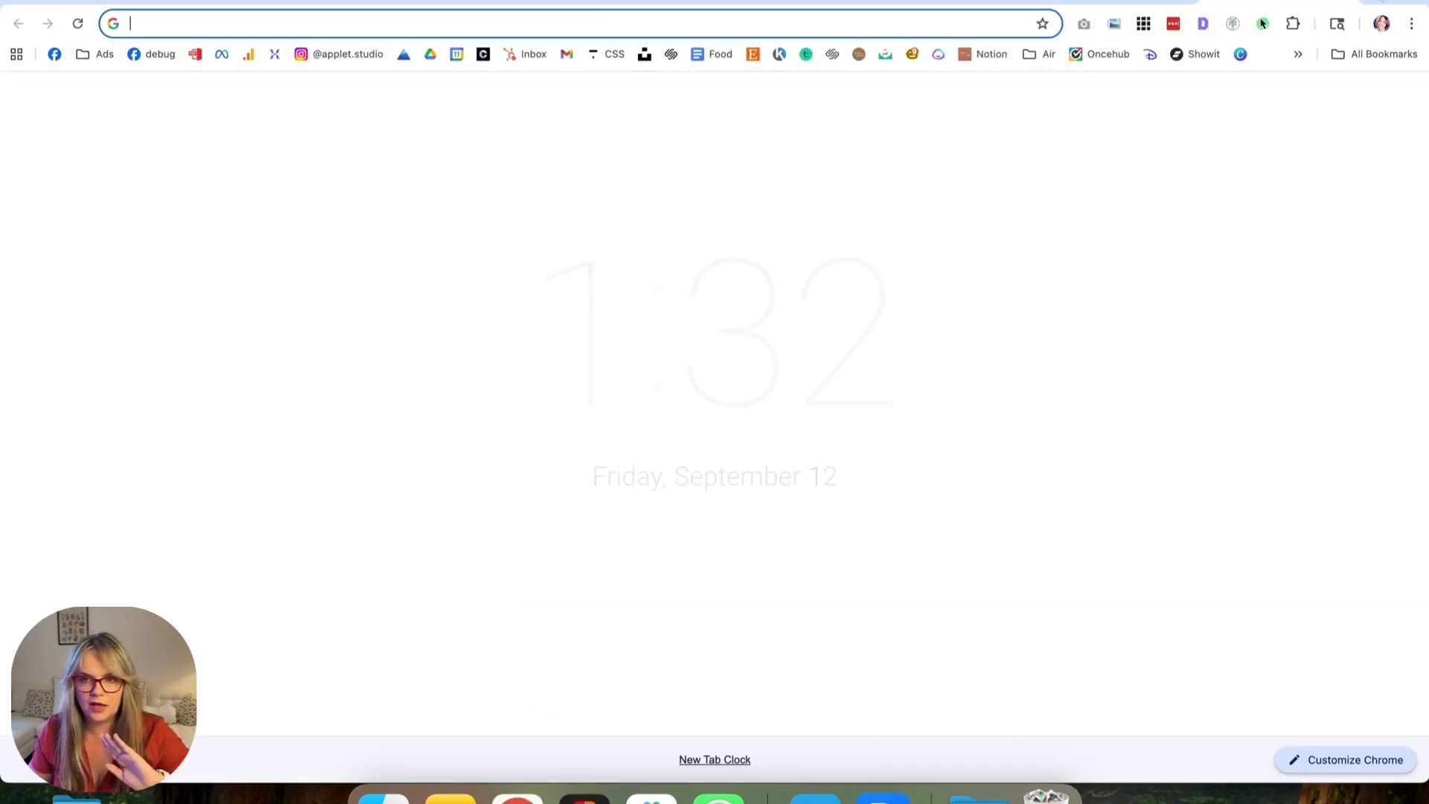
pyautogui.write('pinterest.com')
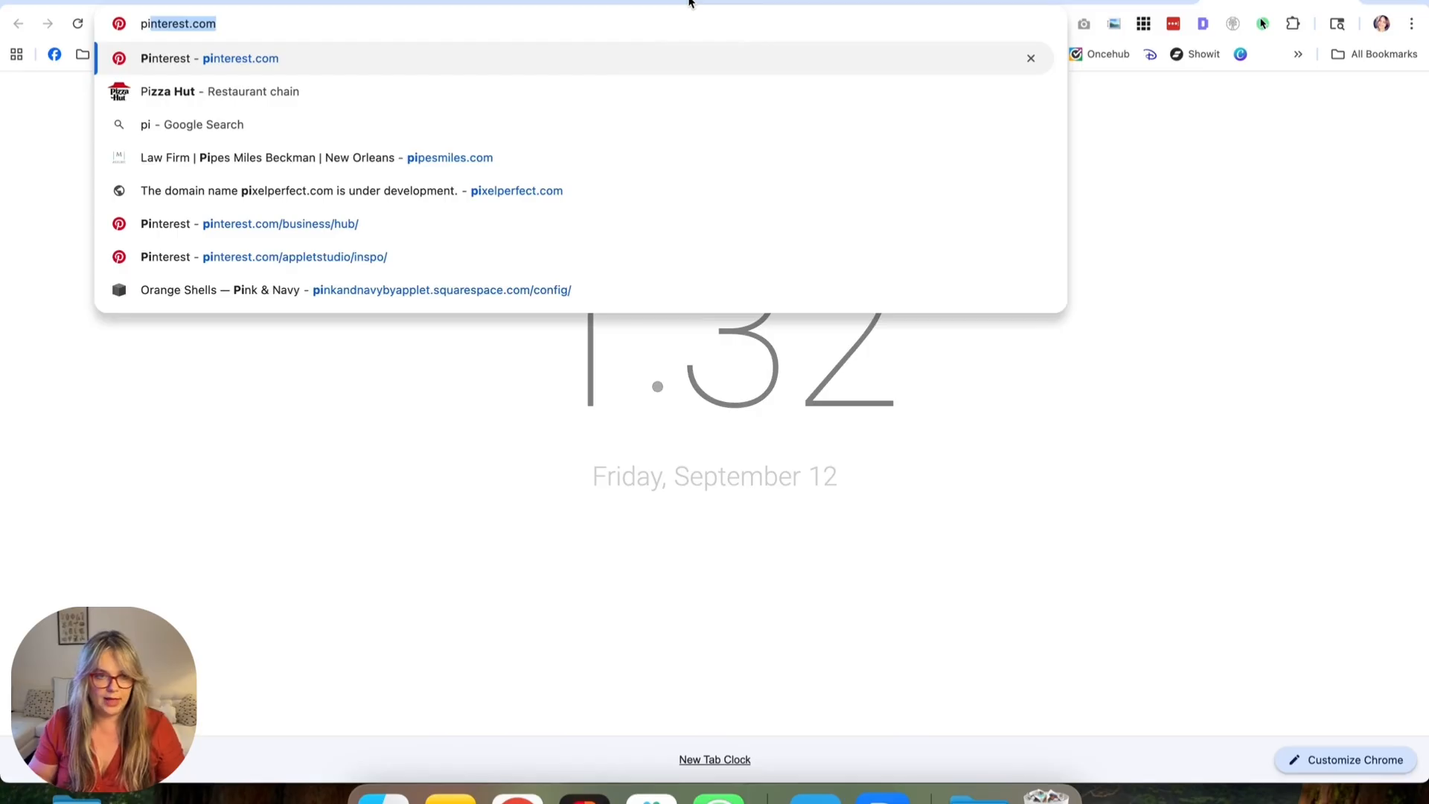
pyautogui.press('Return')
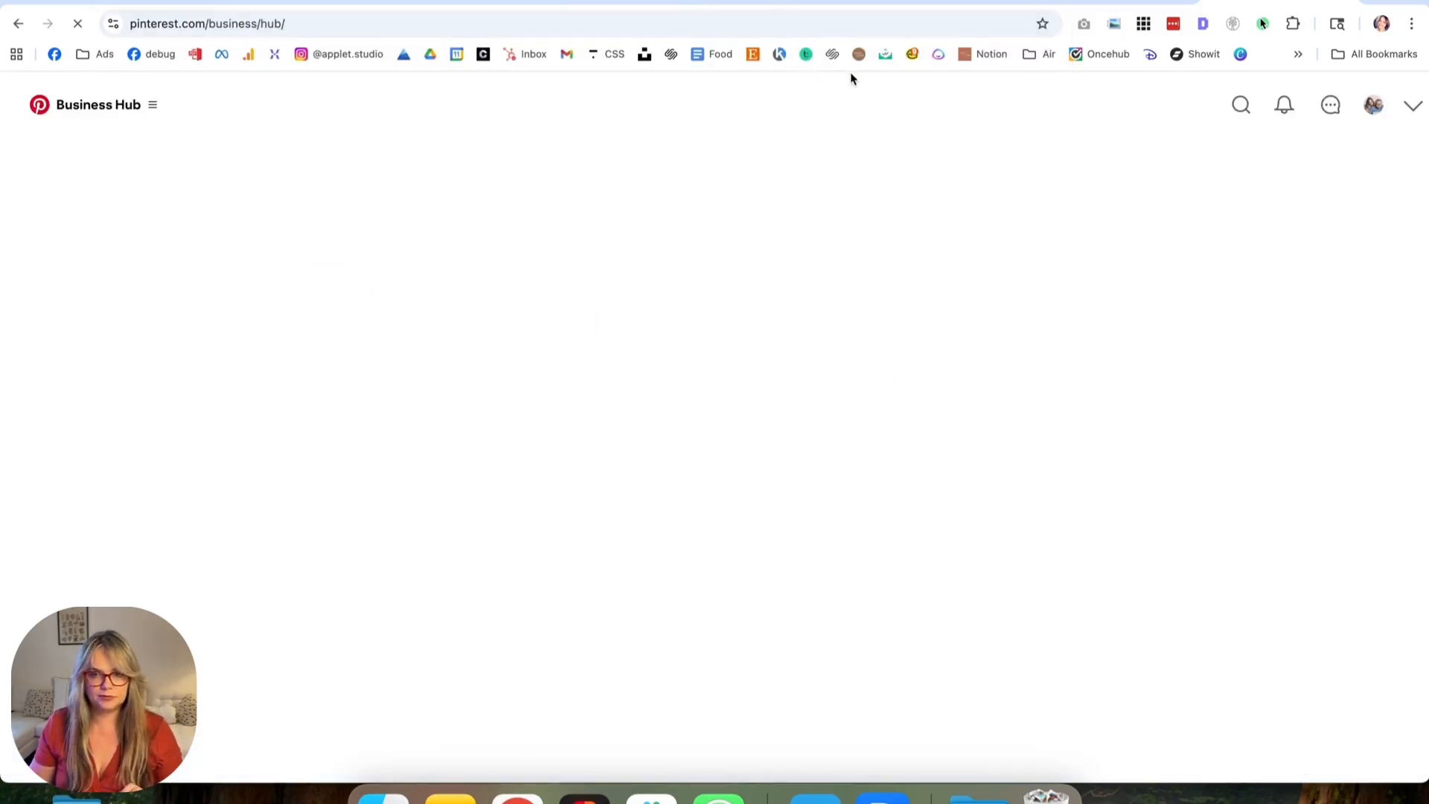
pyautogui.click(1212, 114)
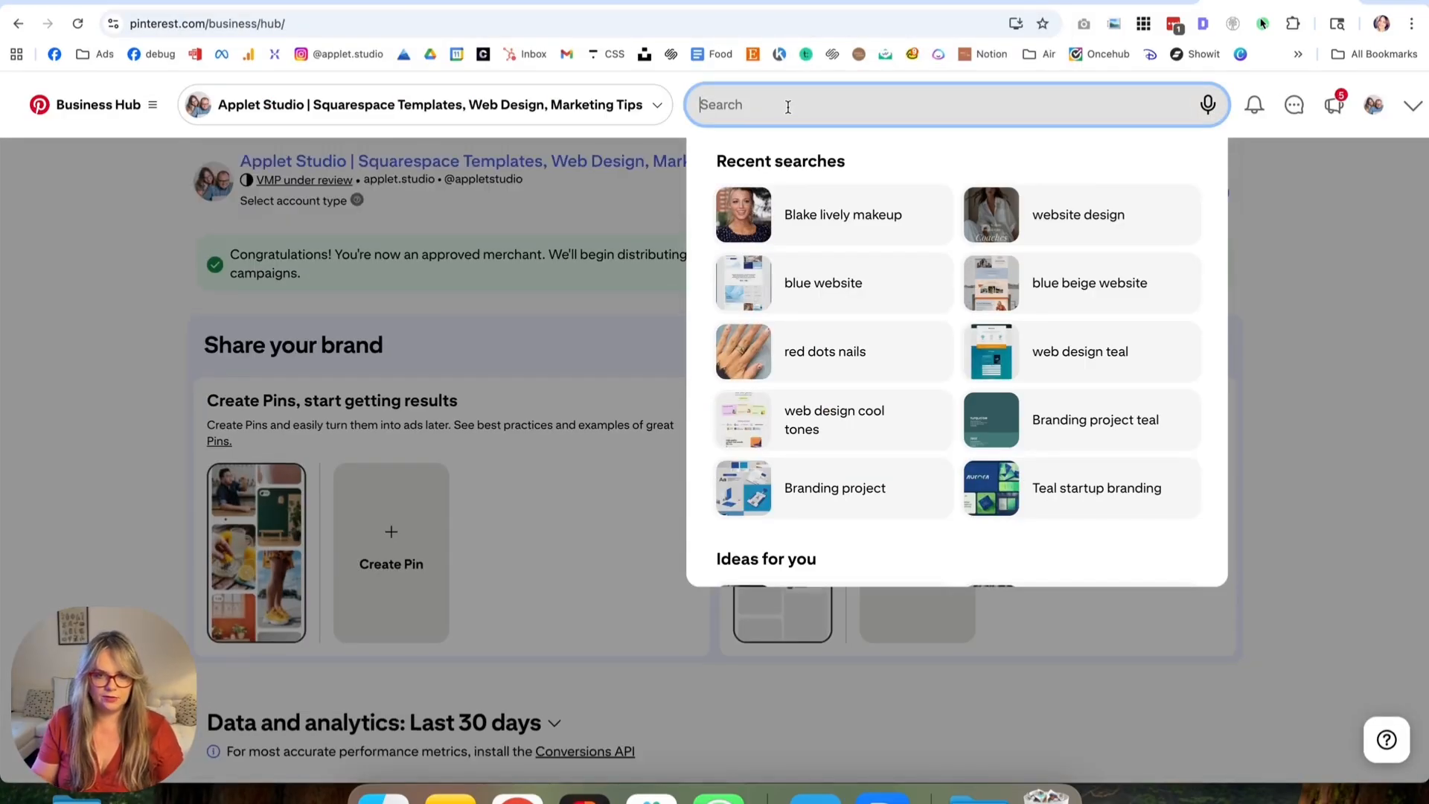
pyautogui.click(846, 301)
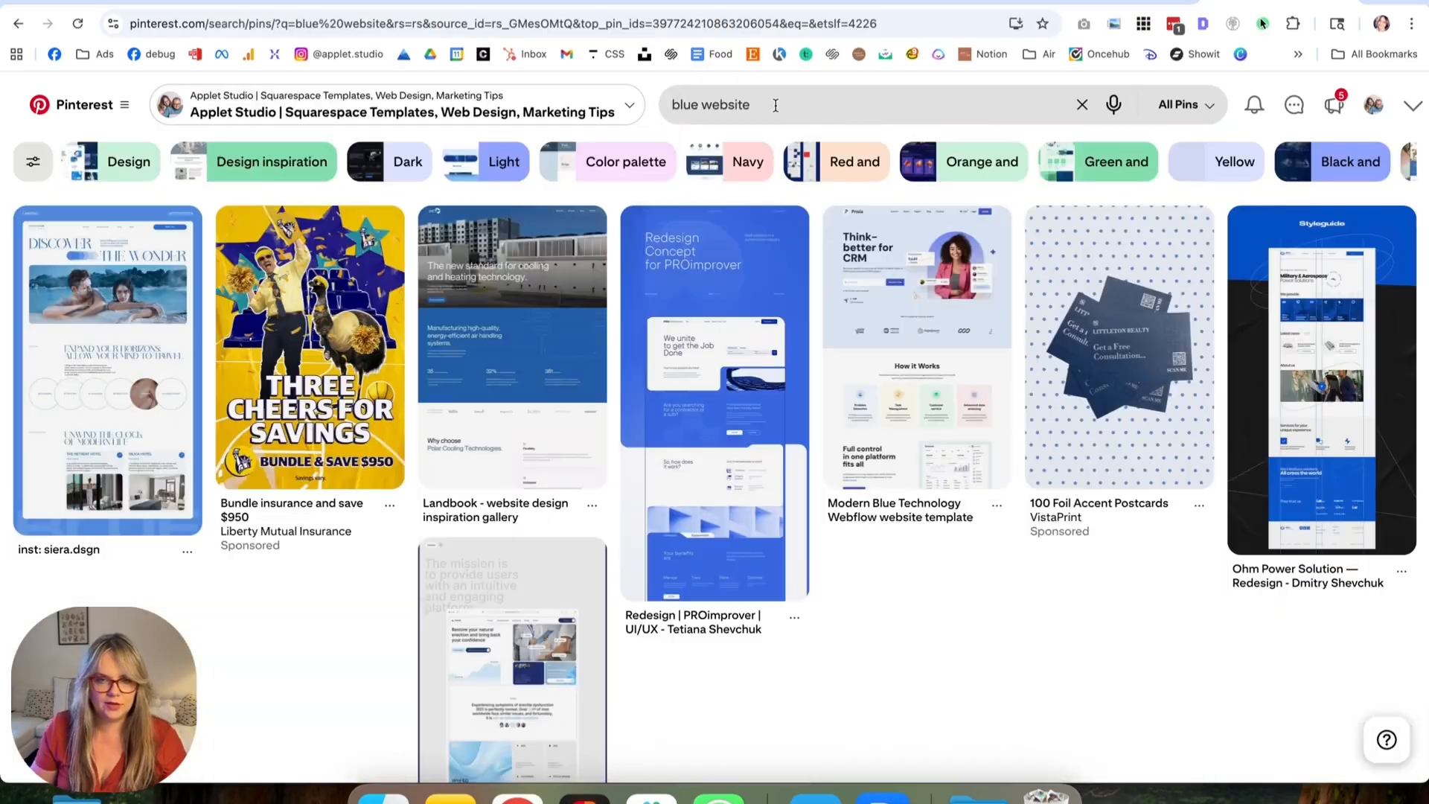
# Change the Pinterest search to "blue color palette".
pyautogui.click(776, 105)
pyautogui.press('BackSpace')
pyautogui.press('BackSpace')
pyautogui.press('BackSpace')
pyautogui.press('BackSpace')
pyautogui.press('BackSpace')
pyautogui.press('BackSpace')
pyautogui.press('BackSpace')
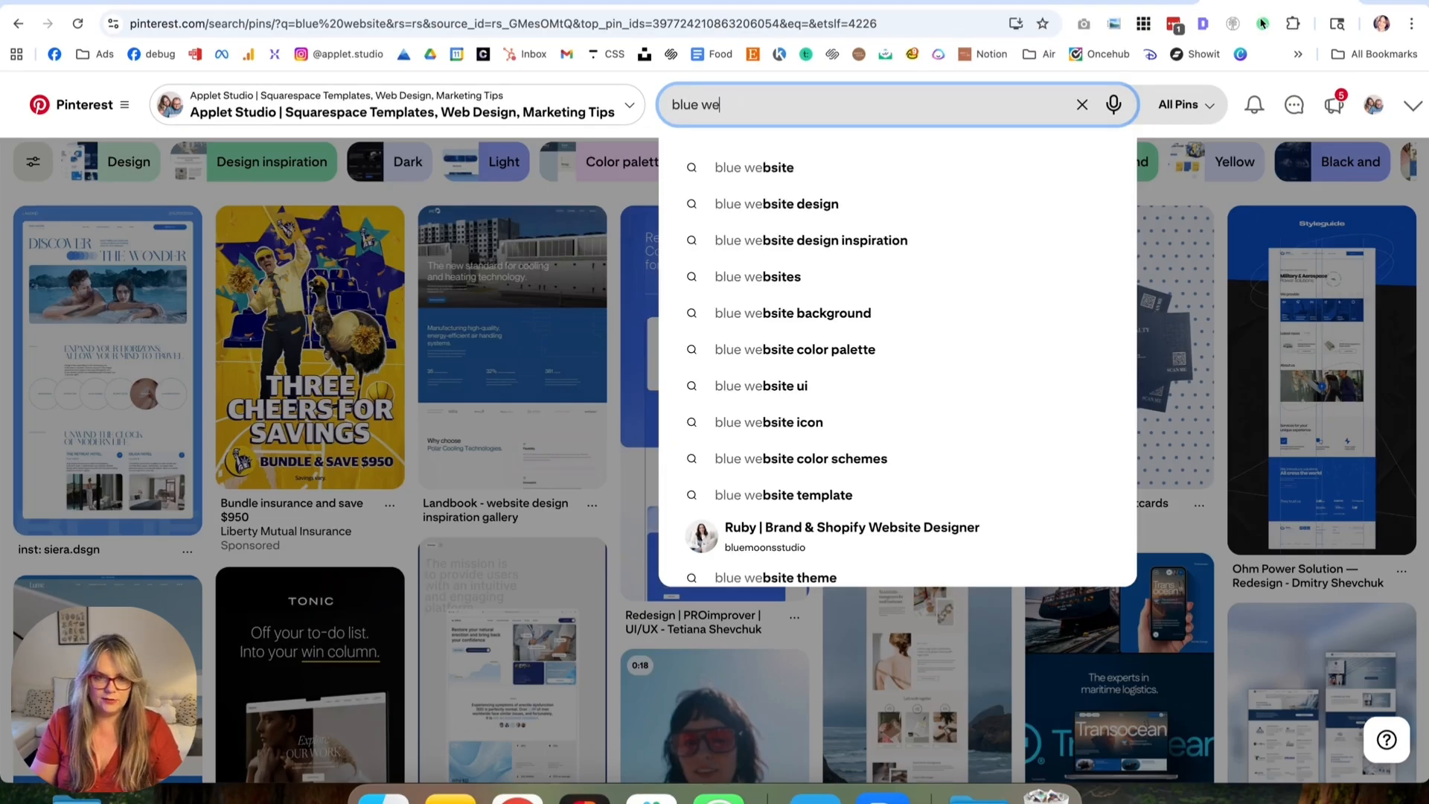
pyautogui.write('color')
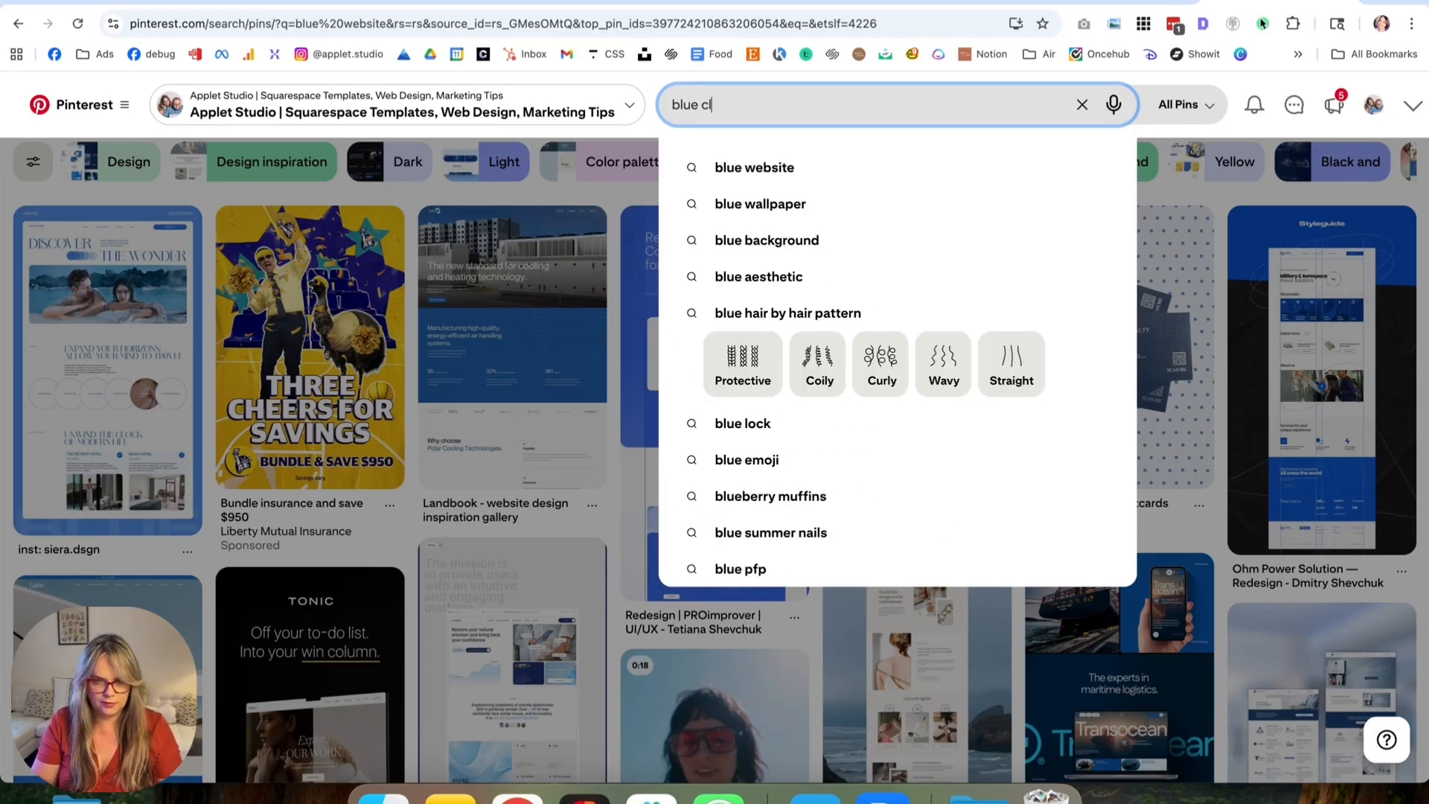
pyautogui.write(' palette')
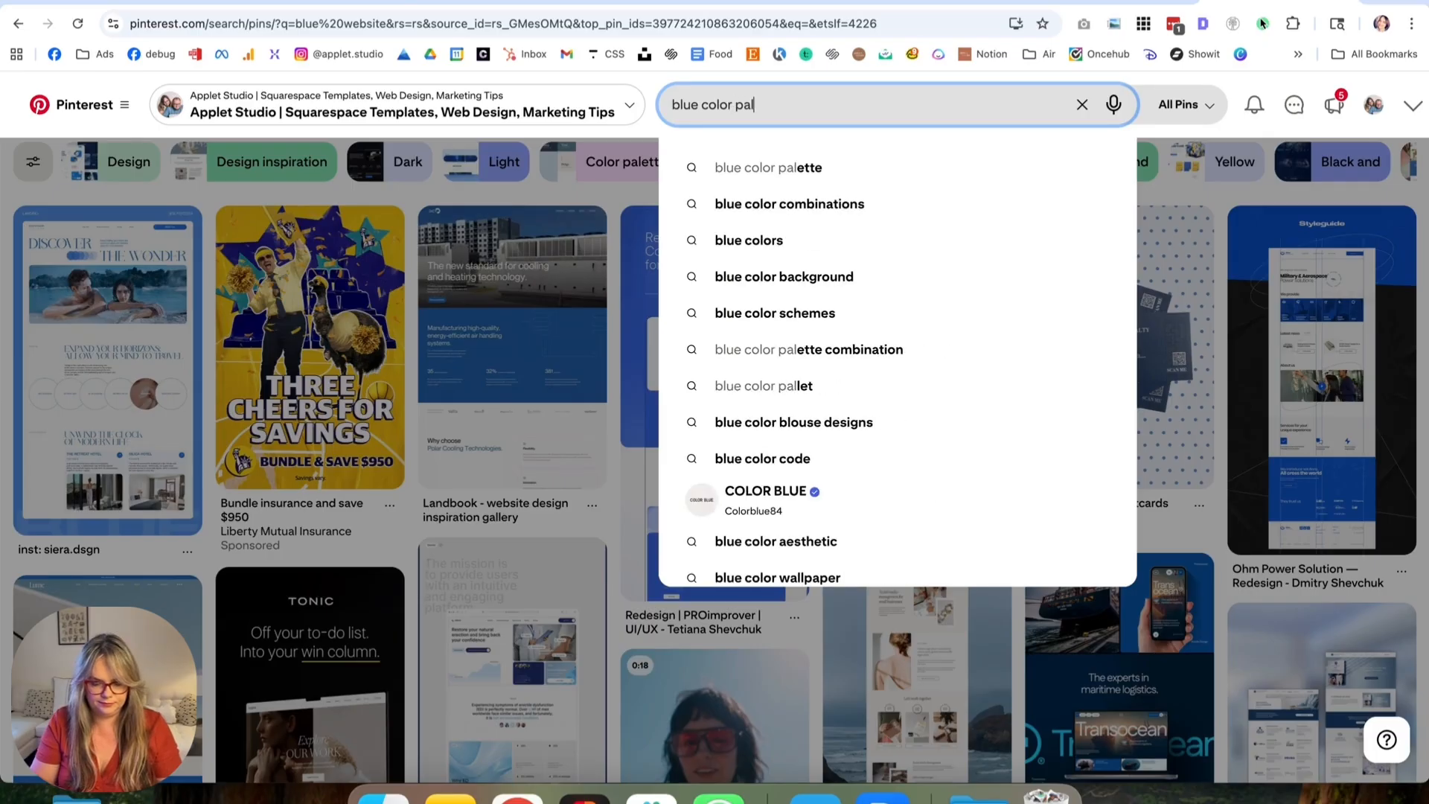
pyautogui.press('Return')
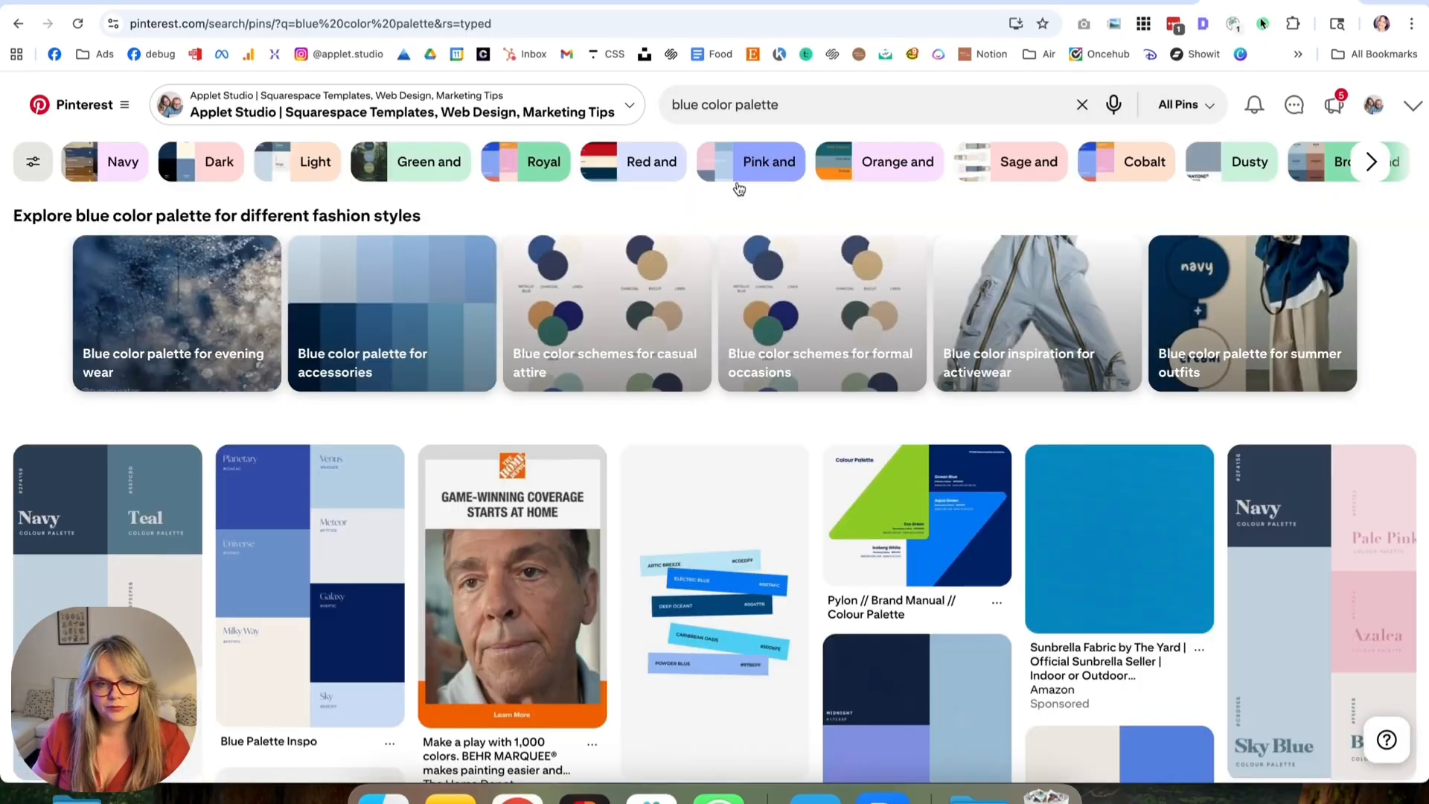
# Browse the blue color palette pins and compare them for a palette that suits the collected photos.
pyautogui.scroll(-3, 834, 409)
pyautogui.scroll(-4, 836, 416)
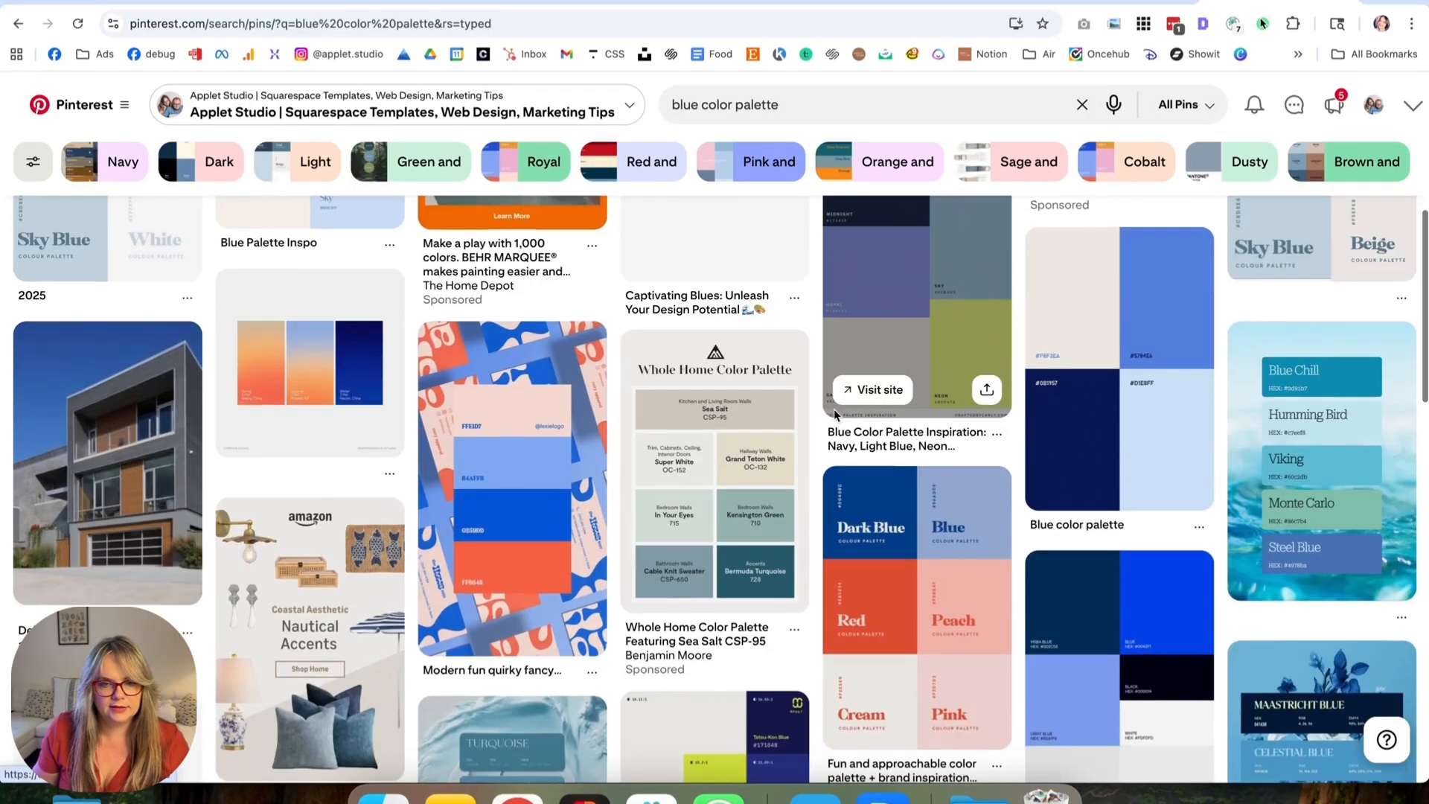
pyautogui.scroll(4, 836, 415)
pyautogui.scroll(-4, 837, 415)
pyautogui.scroll(-4, 833, 414)
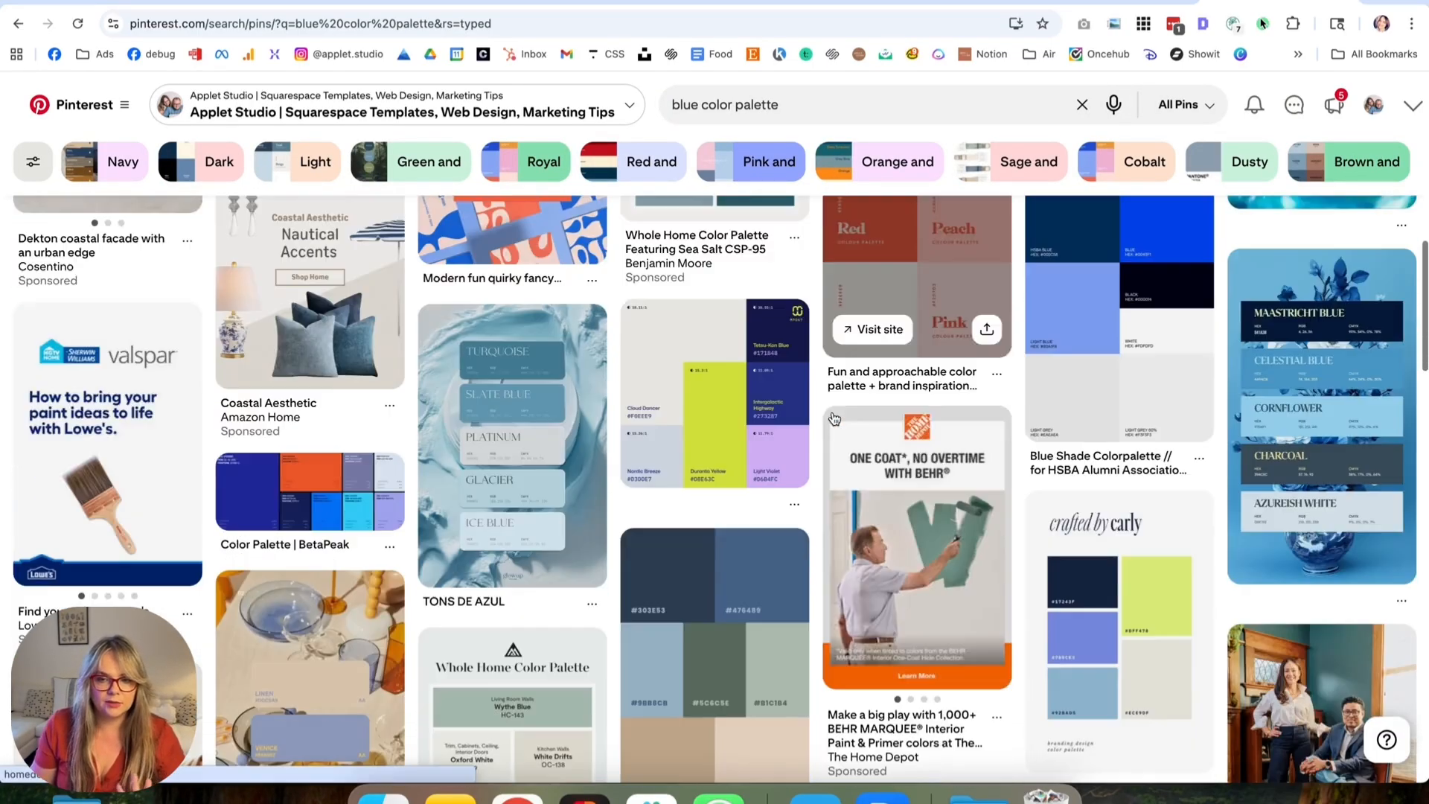
pyautogui.scroll(8, 834, 414)
pyautogui.scroll(2, 833, 415)
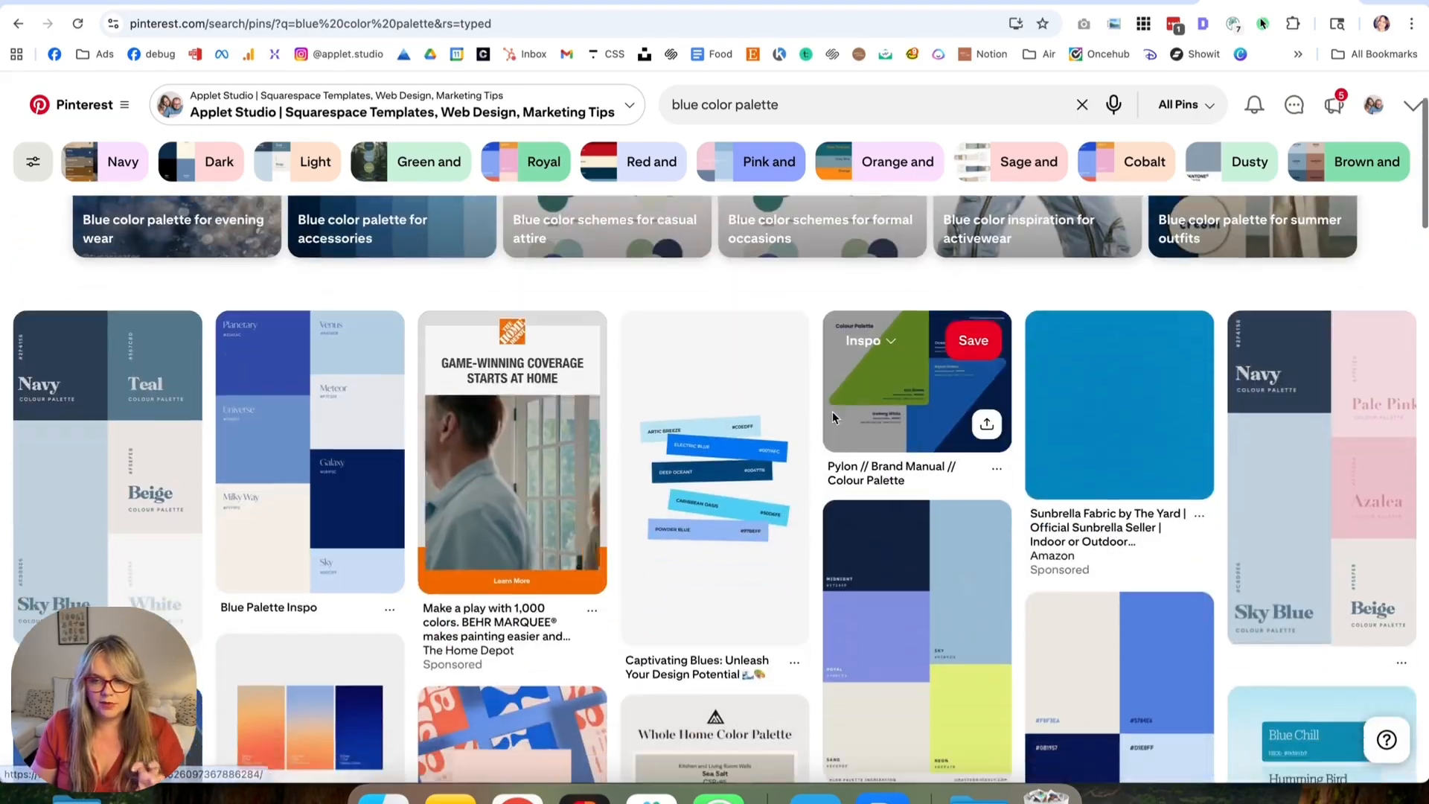
pyautogui.scroll(-3, 834, 416)
pyautogui.scroll(-15, 834, 417)
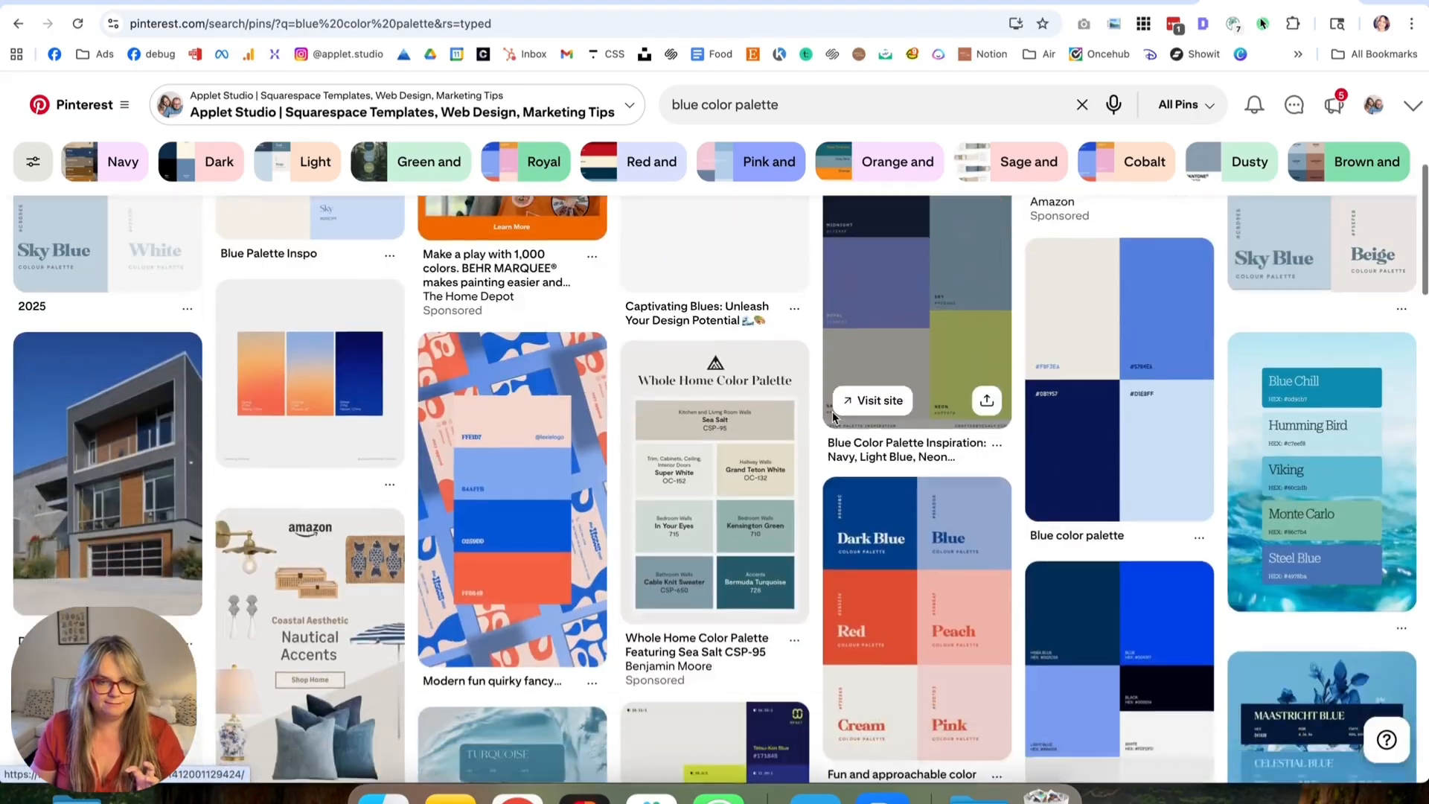
pyautogui.scroll(-3, 834, 417)
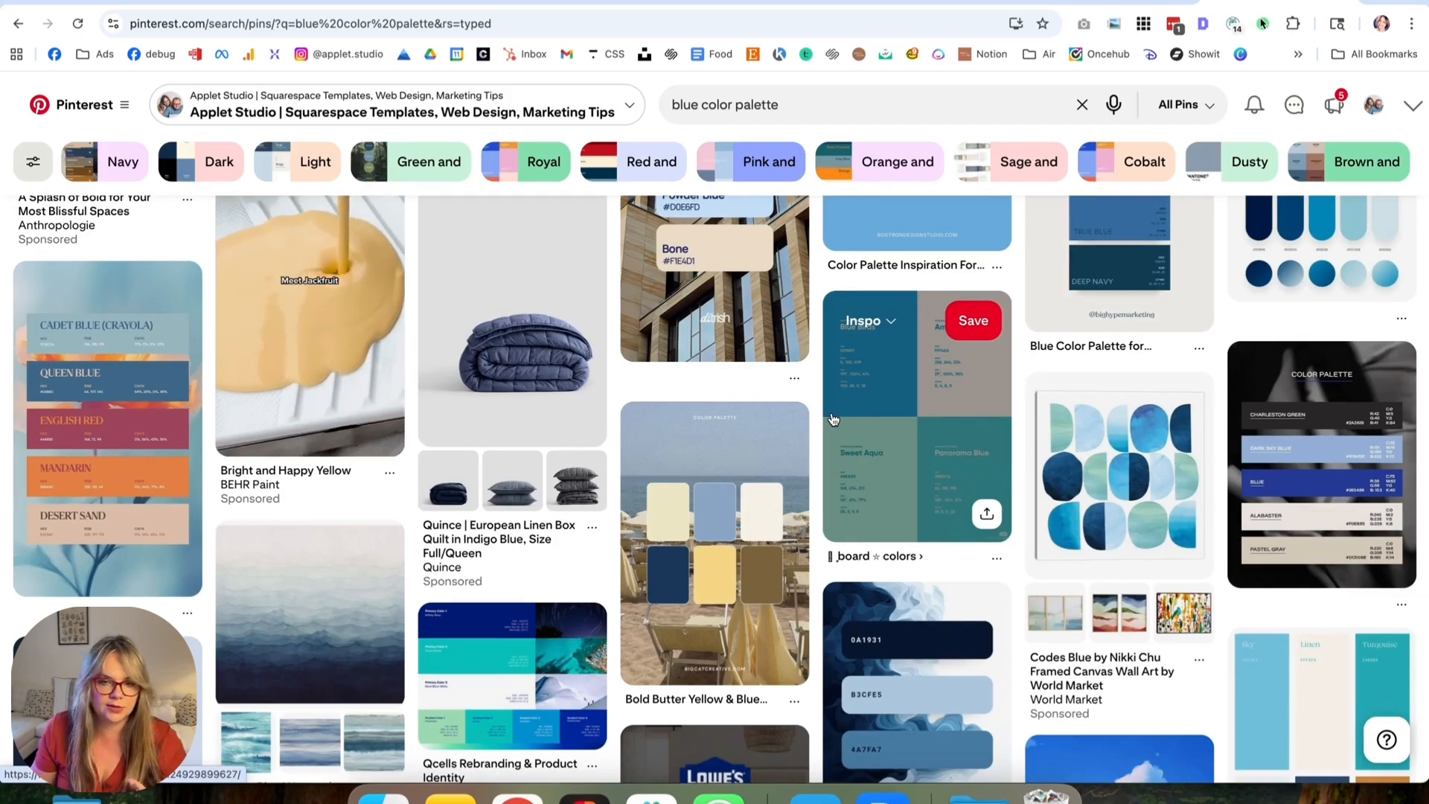
pyautogui.scroll(15, 834, 420)
pyautogui.scroll(-5, 833, 420)
pyautogui.scroll(5, 834, 419)
pyautogui.scroll(-2, 833, 419)
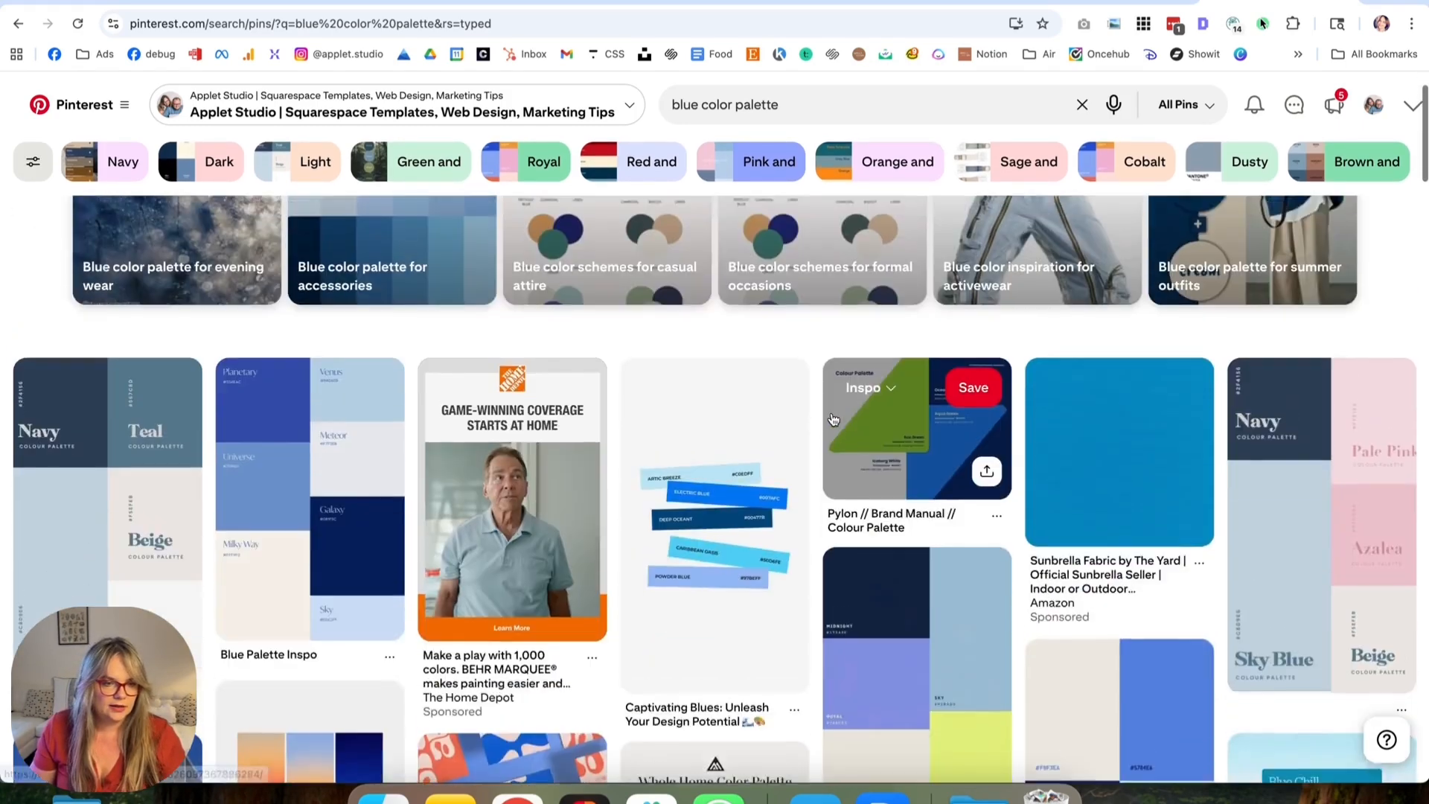
pyautogui.scroll(3, 832, 419)
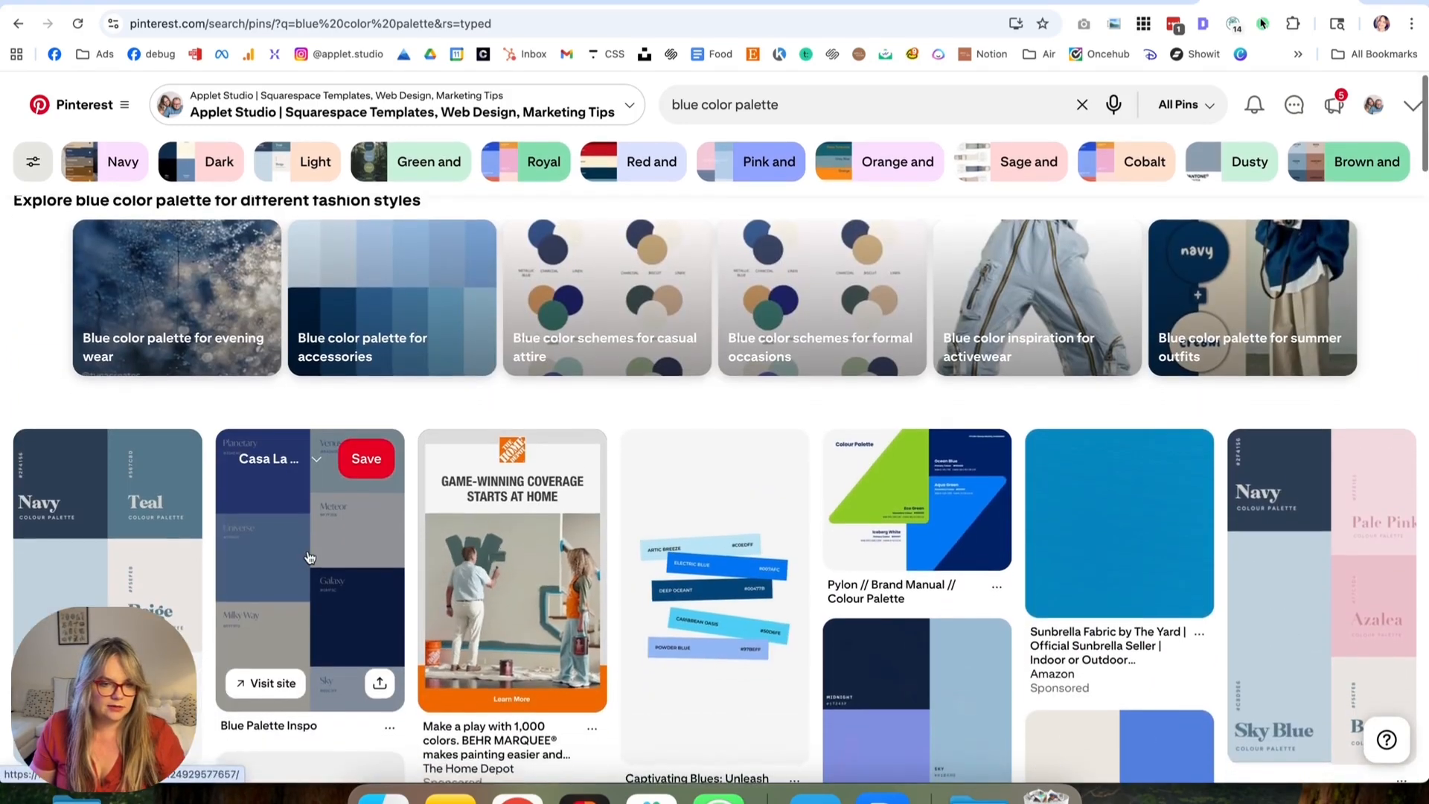
# Copy the Blue Palette Inspo pin's image and paste it into Figma below the laughing-man photo, aligned with that photo's left edge.
pyautogui.click(312, 565)
pyautogui.rightClick(437, 423)
pyautogui.click(480, 472)
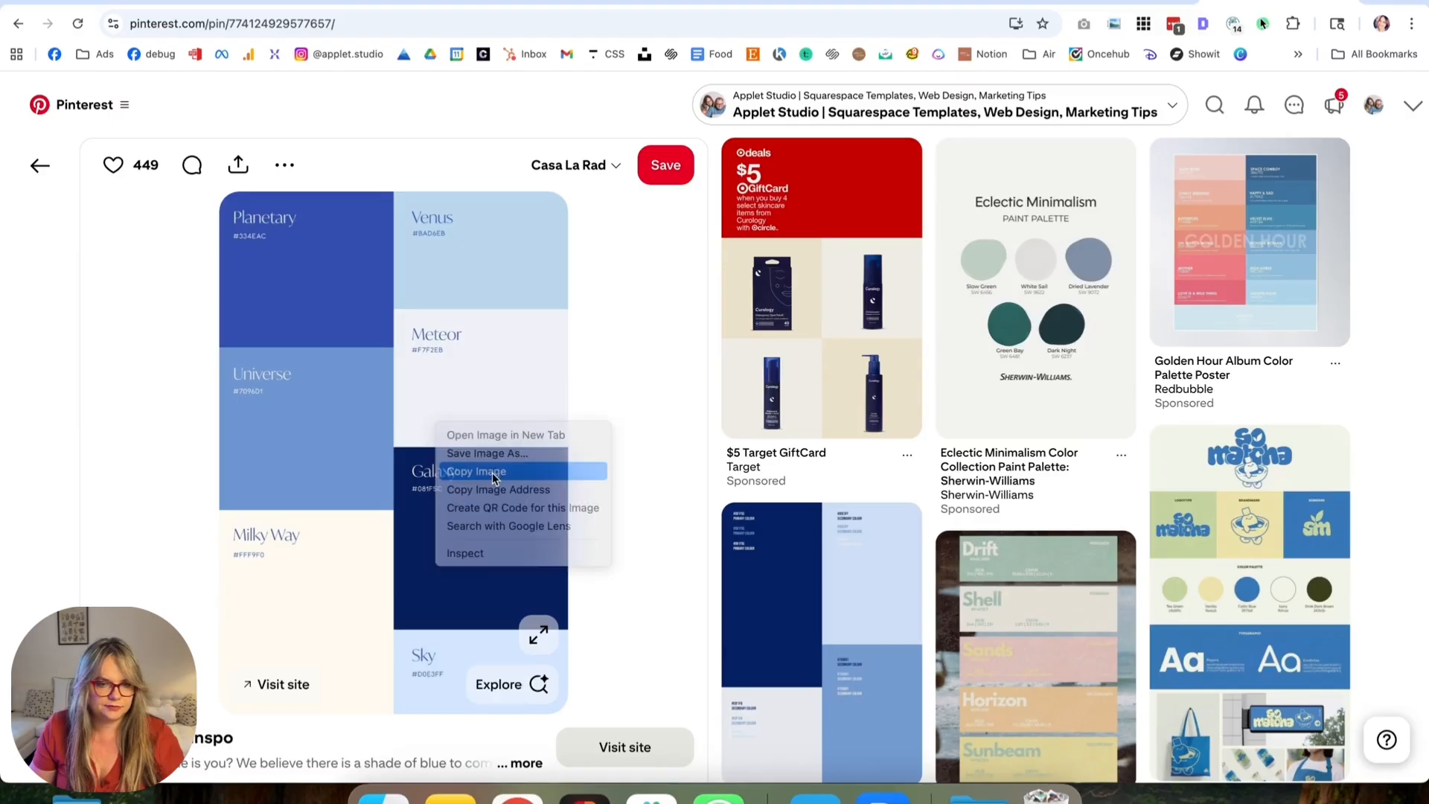
pyautogui.press('super+Tab')
pyautogui.click(748, 601)
pyautogui.scroll(-5, 748, 601)
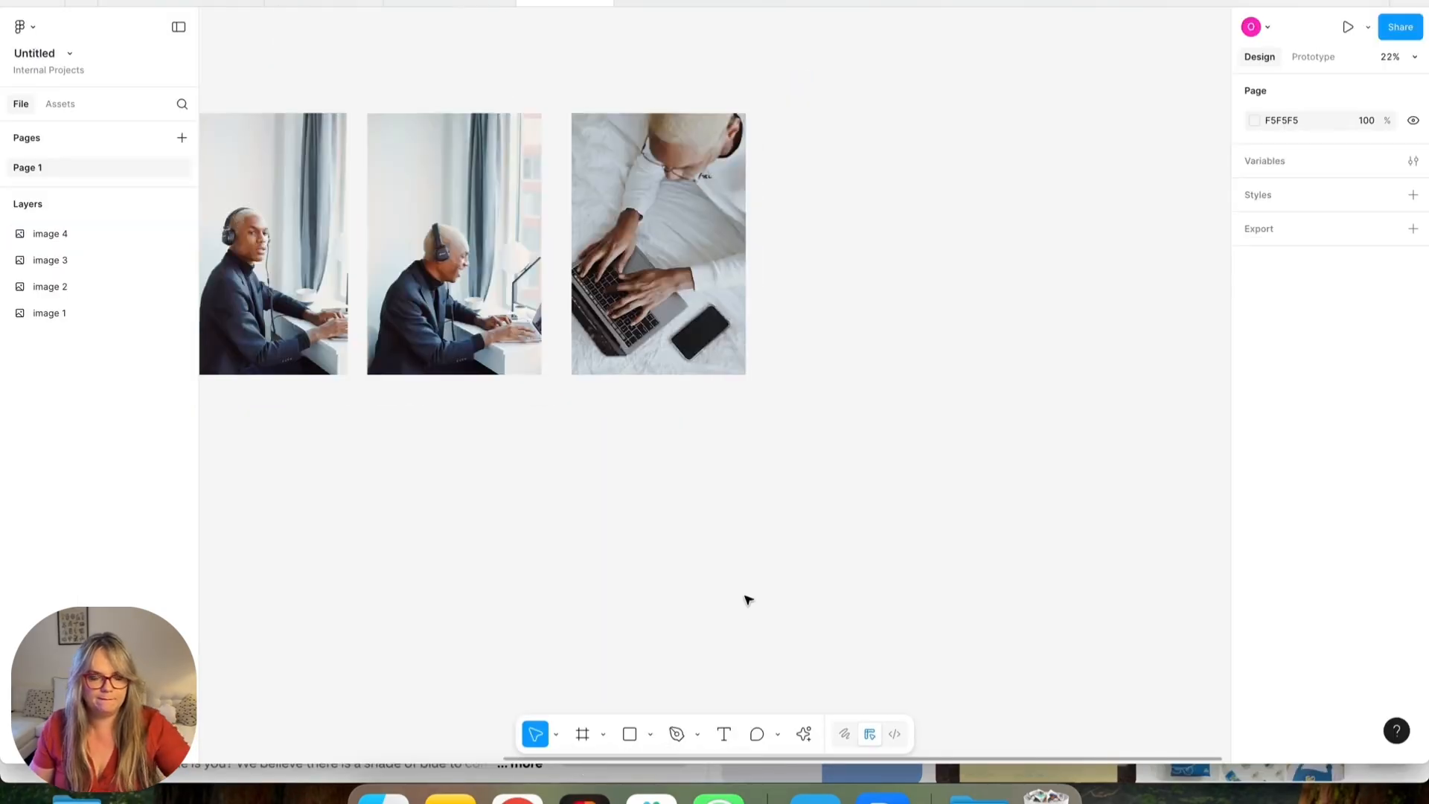
pyautogui.press('super+v')
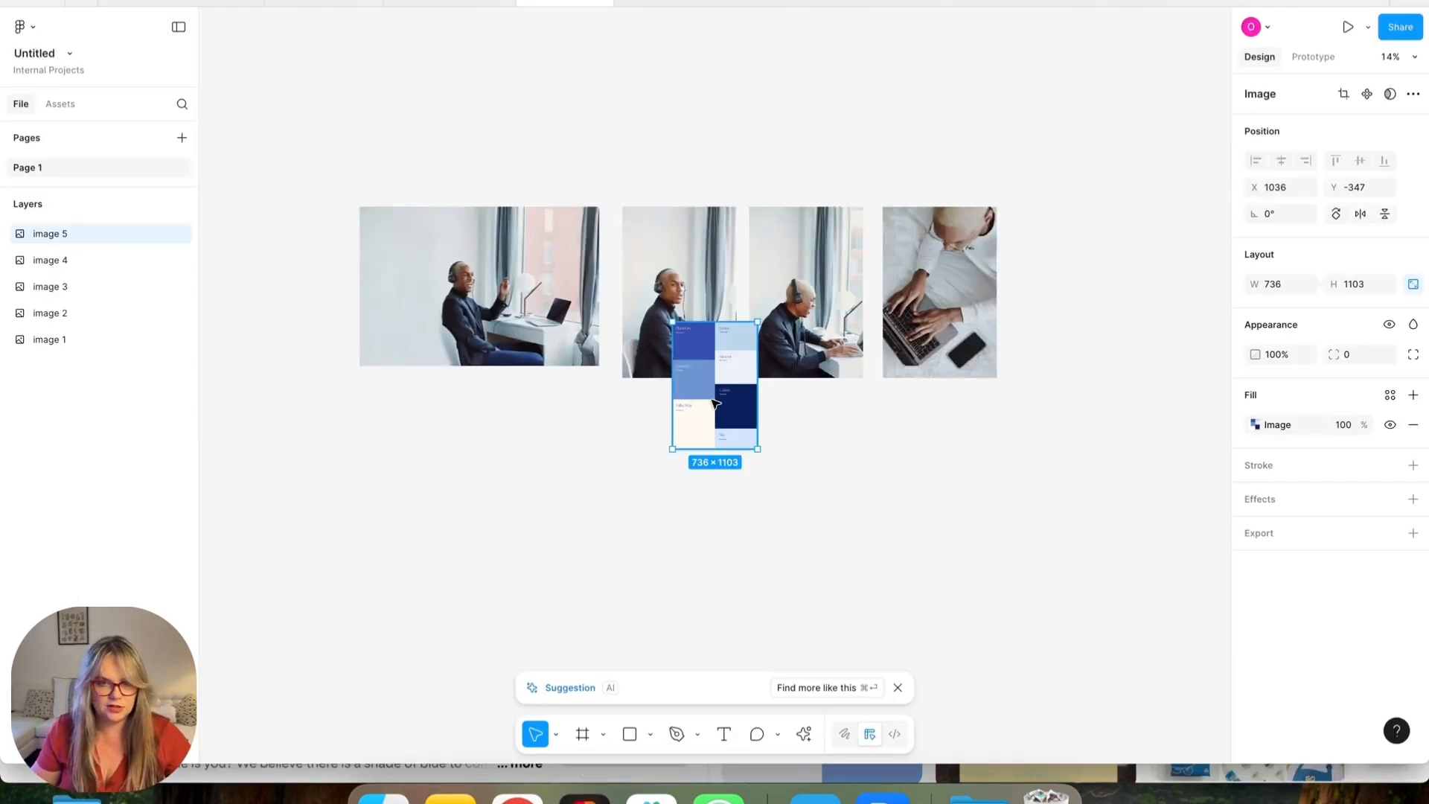
pyautogui.moveTo(712, 367); pyautogui.dragTo(350, 431)
pyautogui.scroll(4, 469, 457)
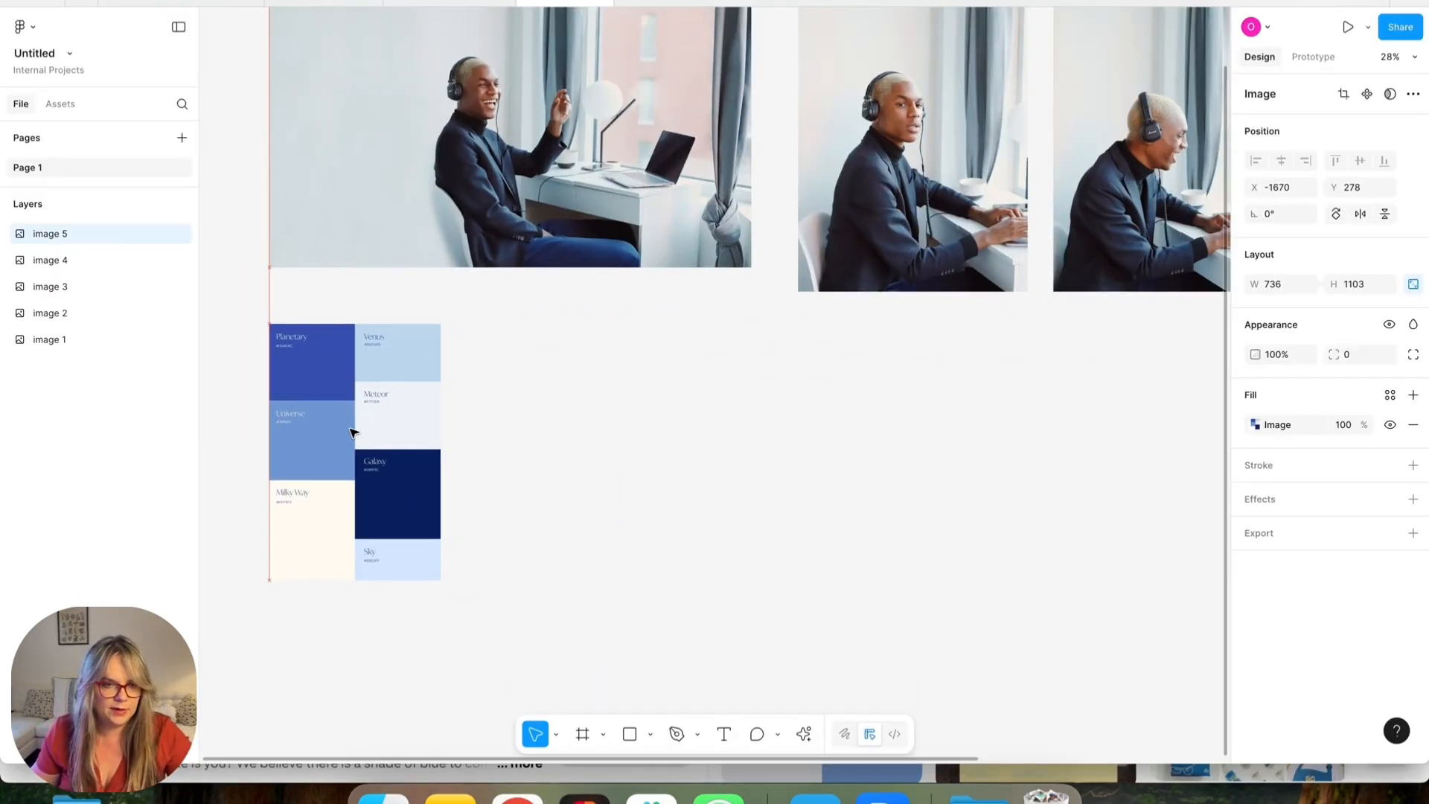
pyautogui.scroll(1, 389, 447)
pyautogui.hscroll(3, 922, 211)
pyautogui.scroll(-1, 879, 224)
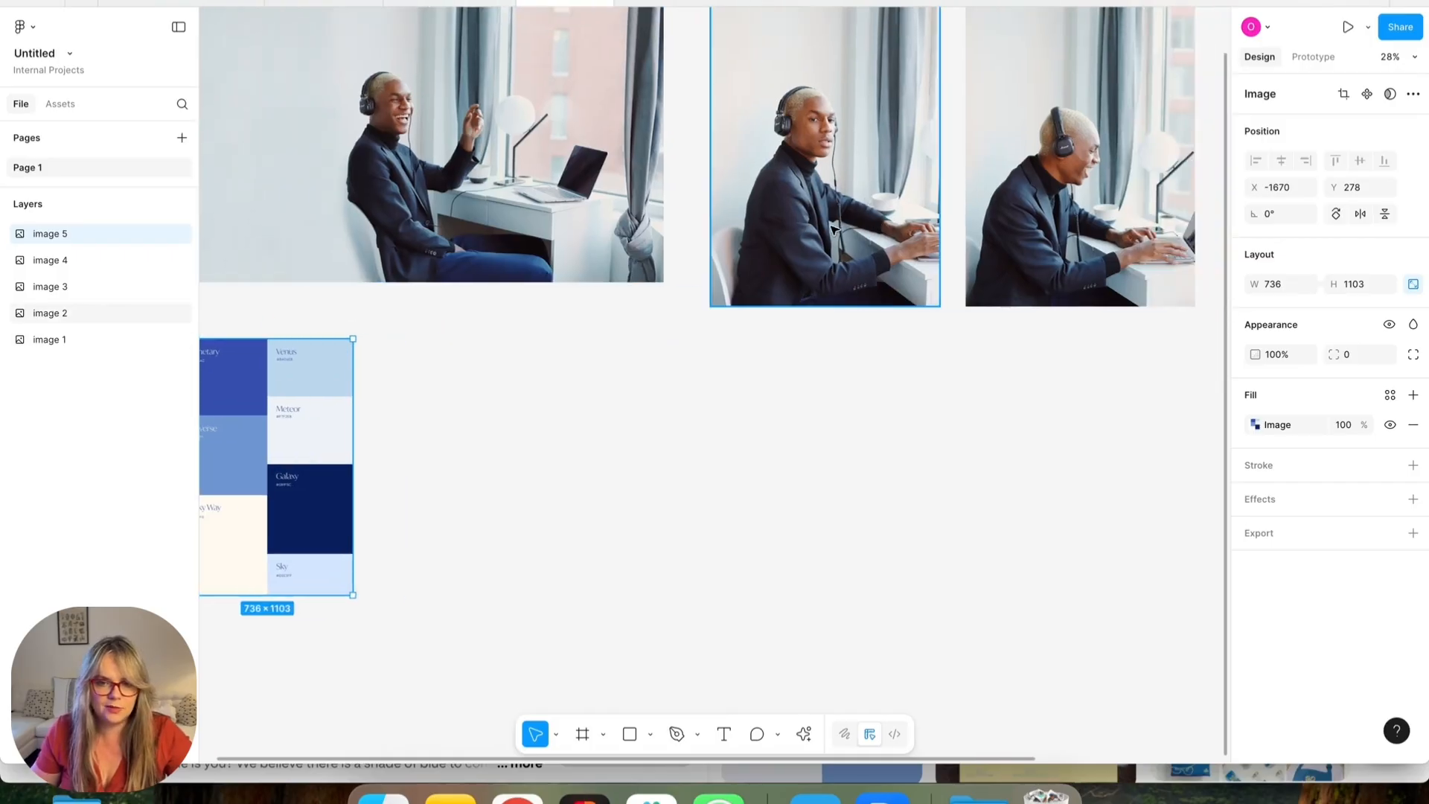
# Draw a 363 × 363 square beside the blue palette image and duplicate it into an evenly spaced row of five.
pyautogui.scroll(2, 832, 235)
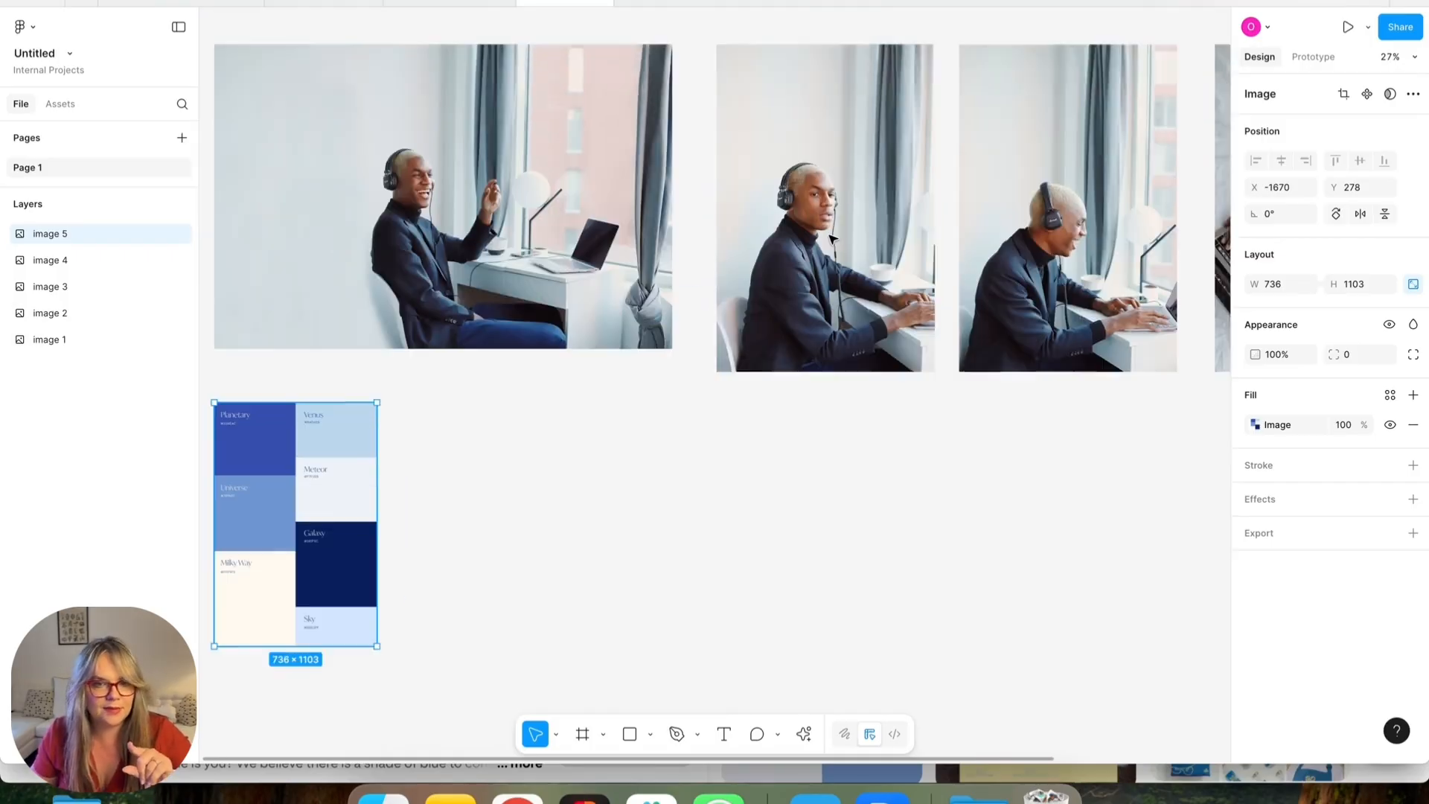
pyautogui.scroll(-4, 658, 376)
pyautogui.scroll(-4, 670, 536)
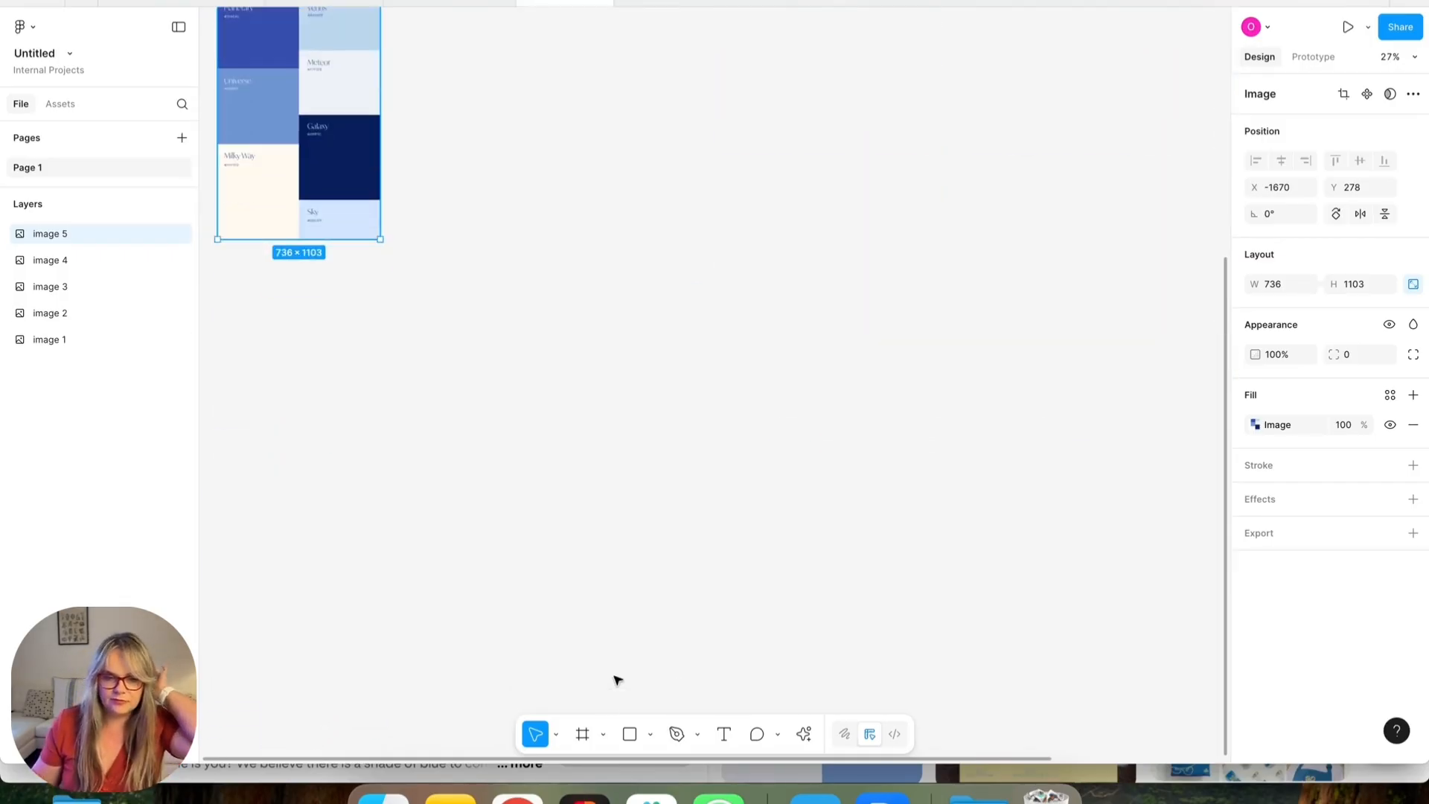
pyautogui.scroll(5, 615, 680)
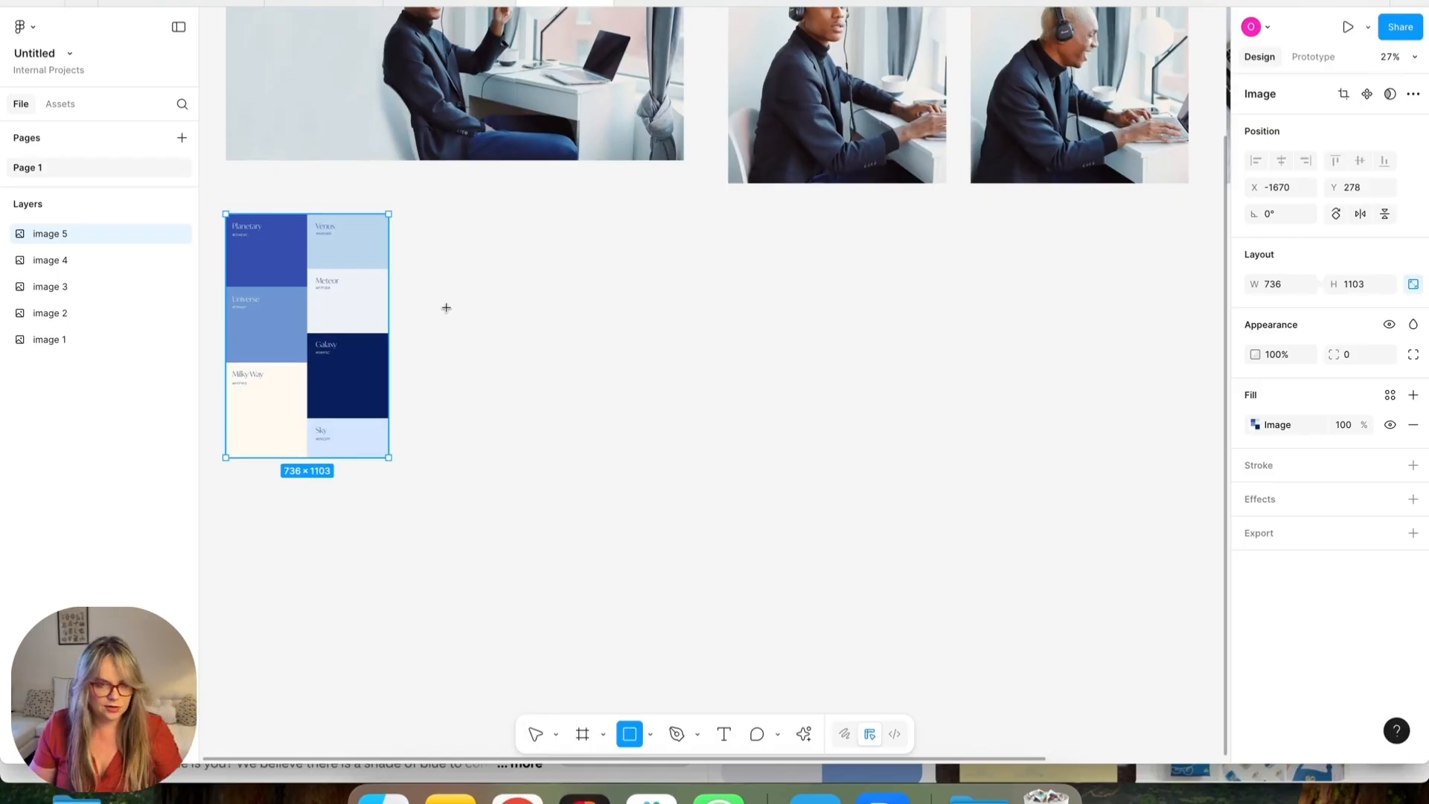
pyautogui.moveTo(445, 302); pyautogui.dragTo(779, 348)
pyautogui.moveTo(781, 348); pyautogui.dragTo(881, 350)
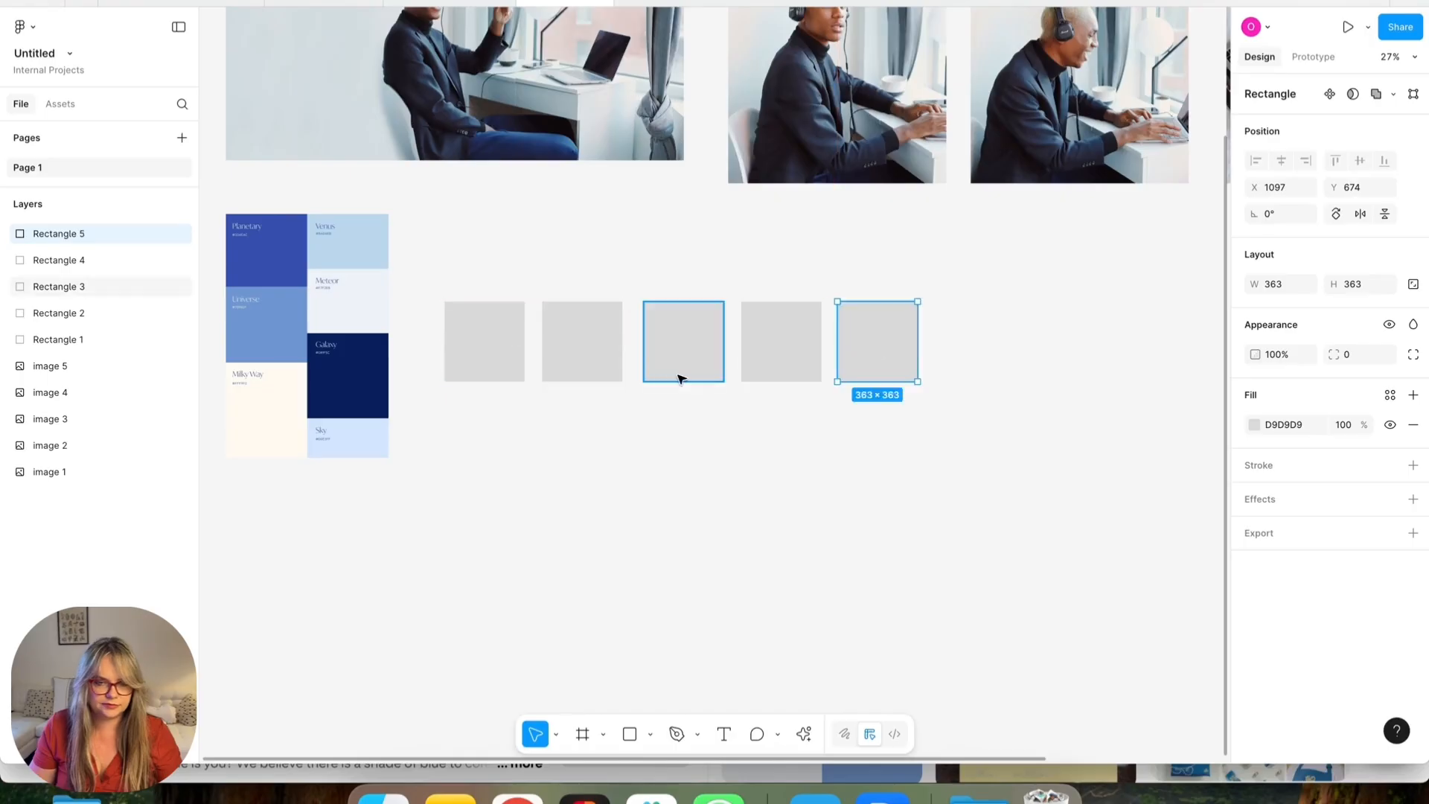
# Fill the middle square by sampling the palette's Planetary blue and shifting it to a bright sky blue, 46D4FF.
pyautogui.click(670, 367)
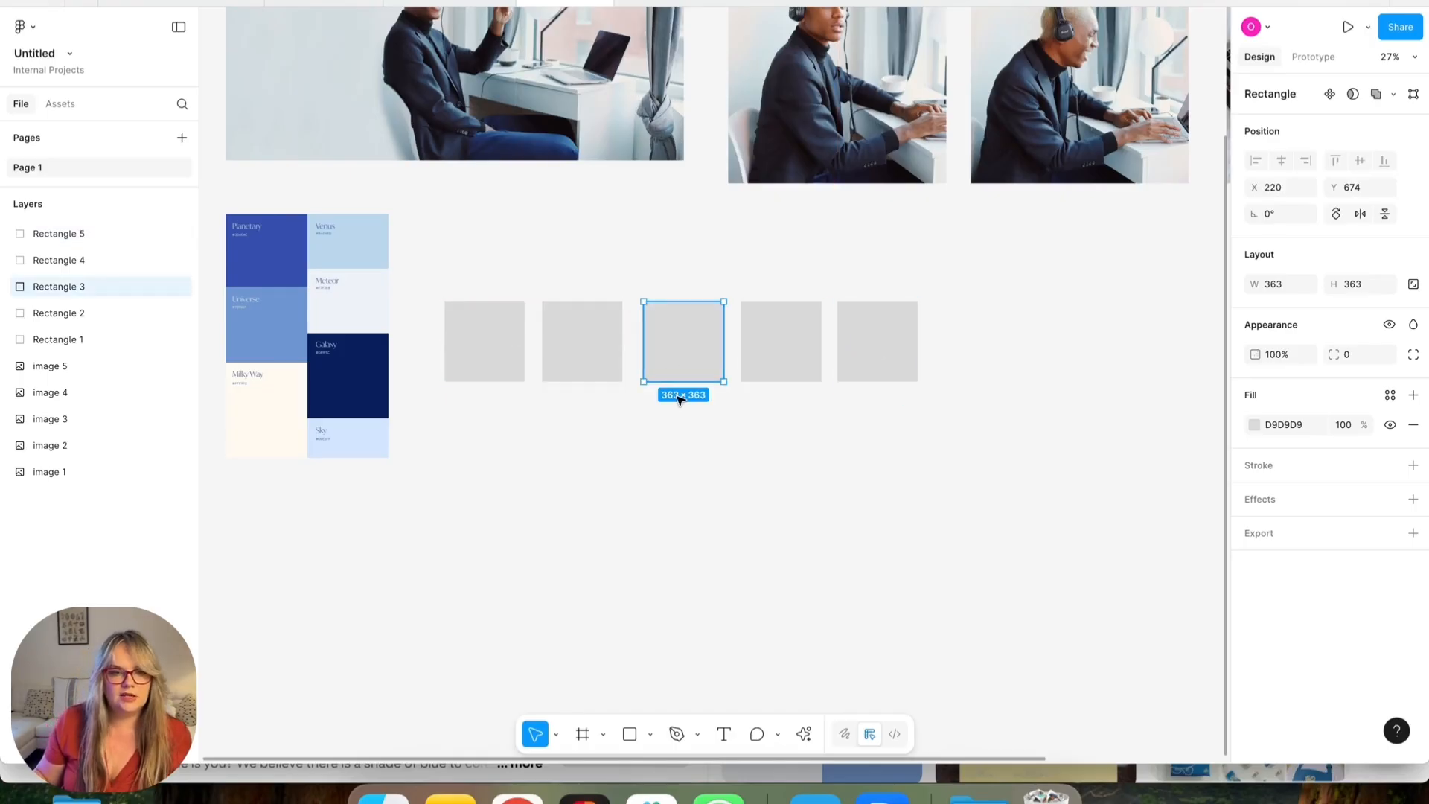
pyautogui.click(1254, 425)
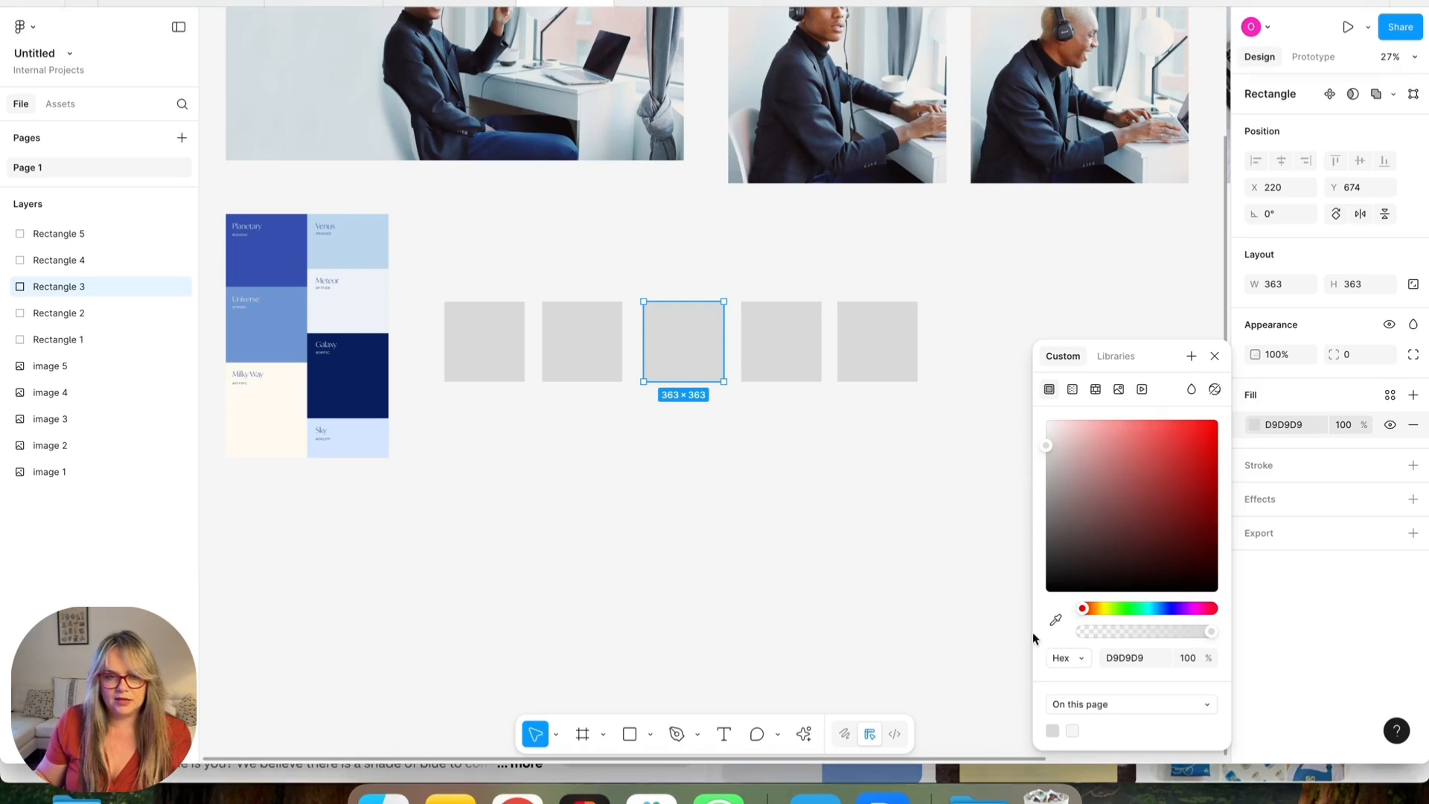
pyautogui.click(1057, 622)
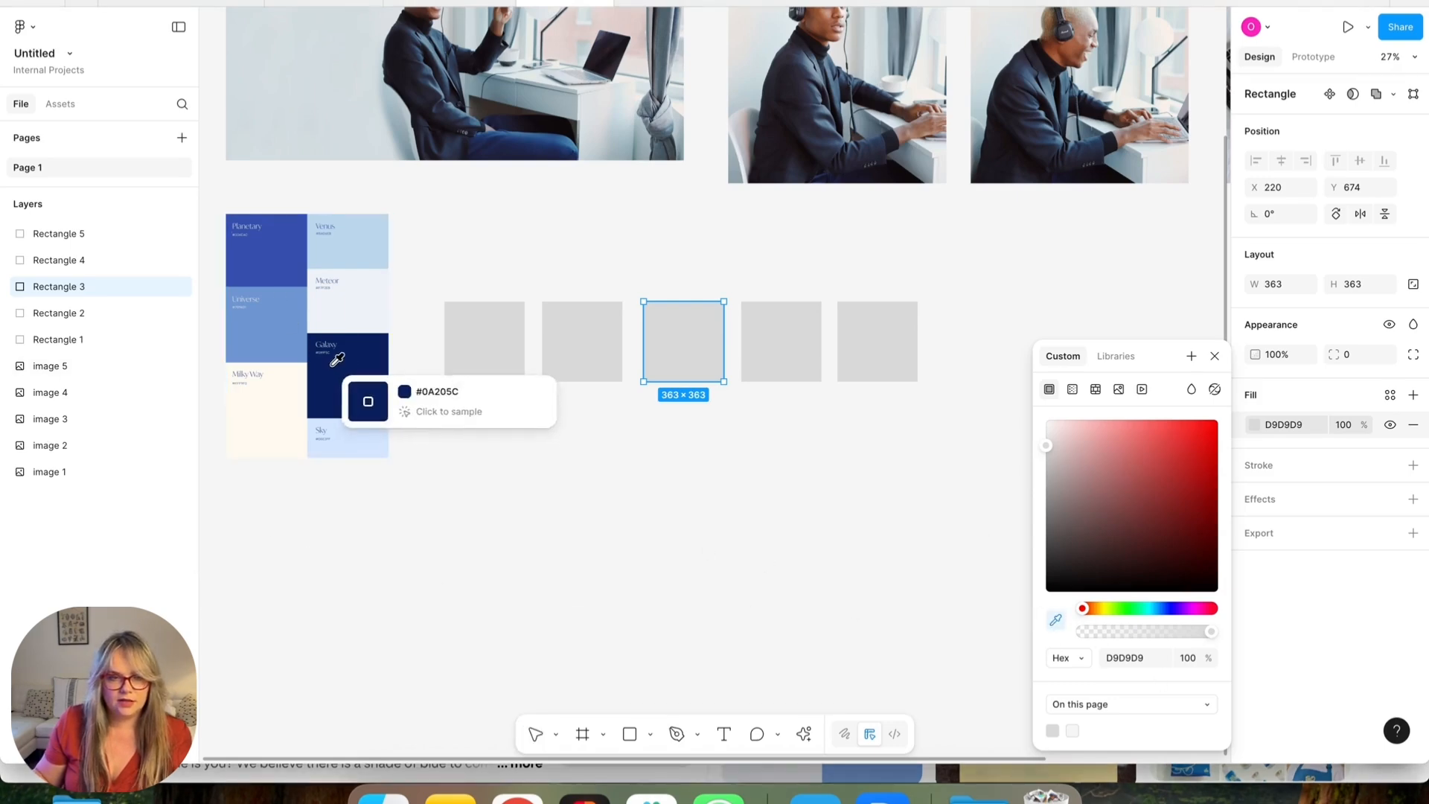
pyautogui.click(261, 258)
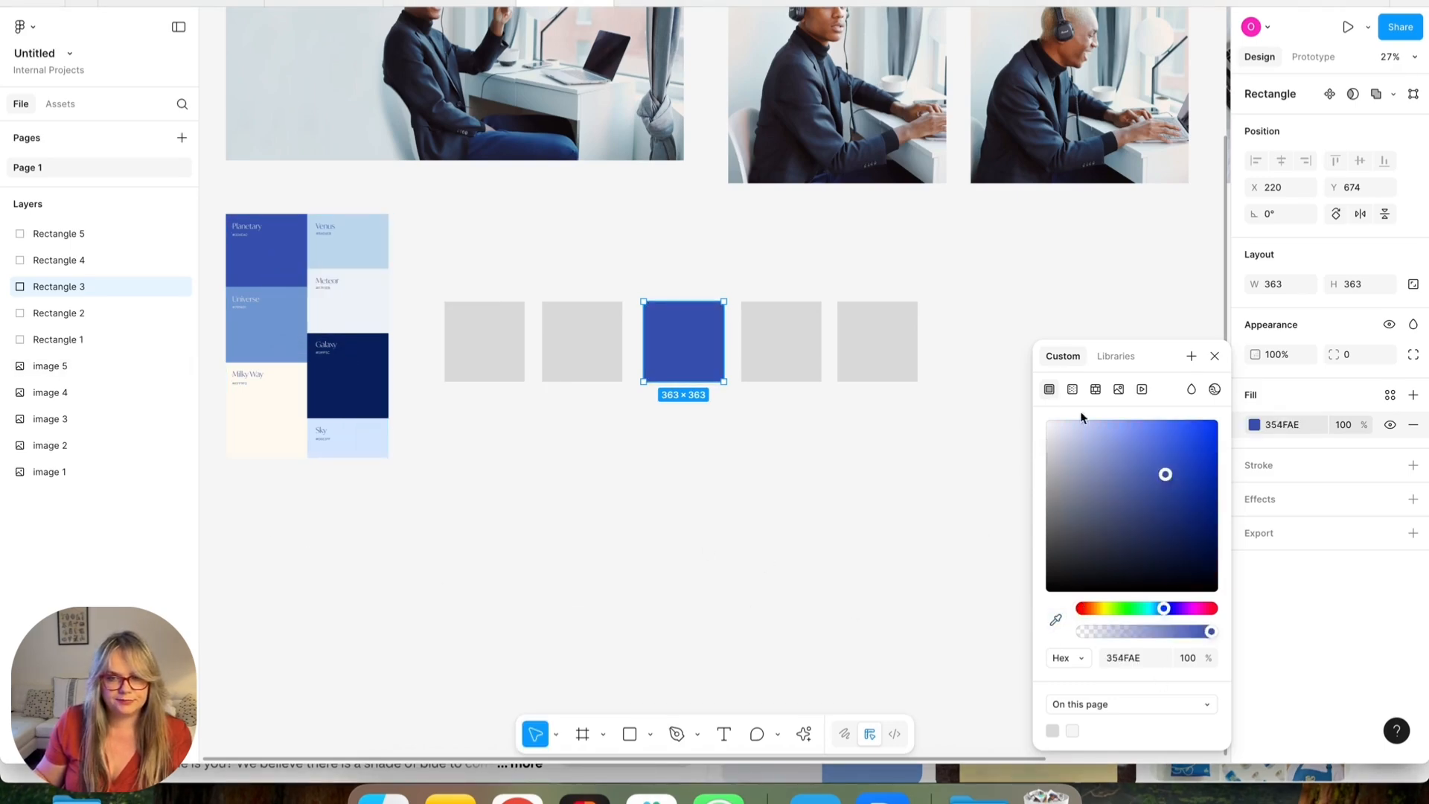
pyautogui.moveTo(1165, 611); pyautogui.dragTo(1157, 613)
pyautogui.moveTo(1168, 484); pyautogui.dragTo(1167, 430)
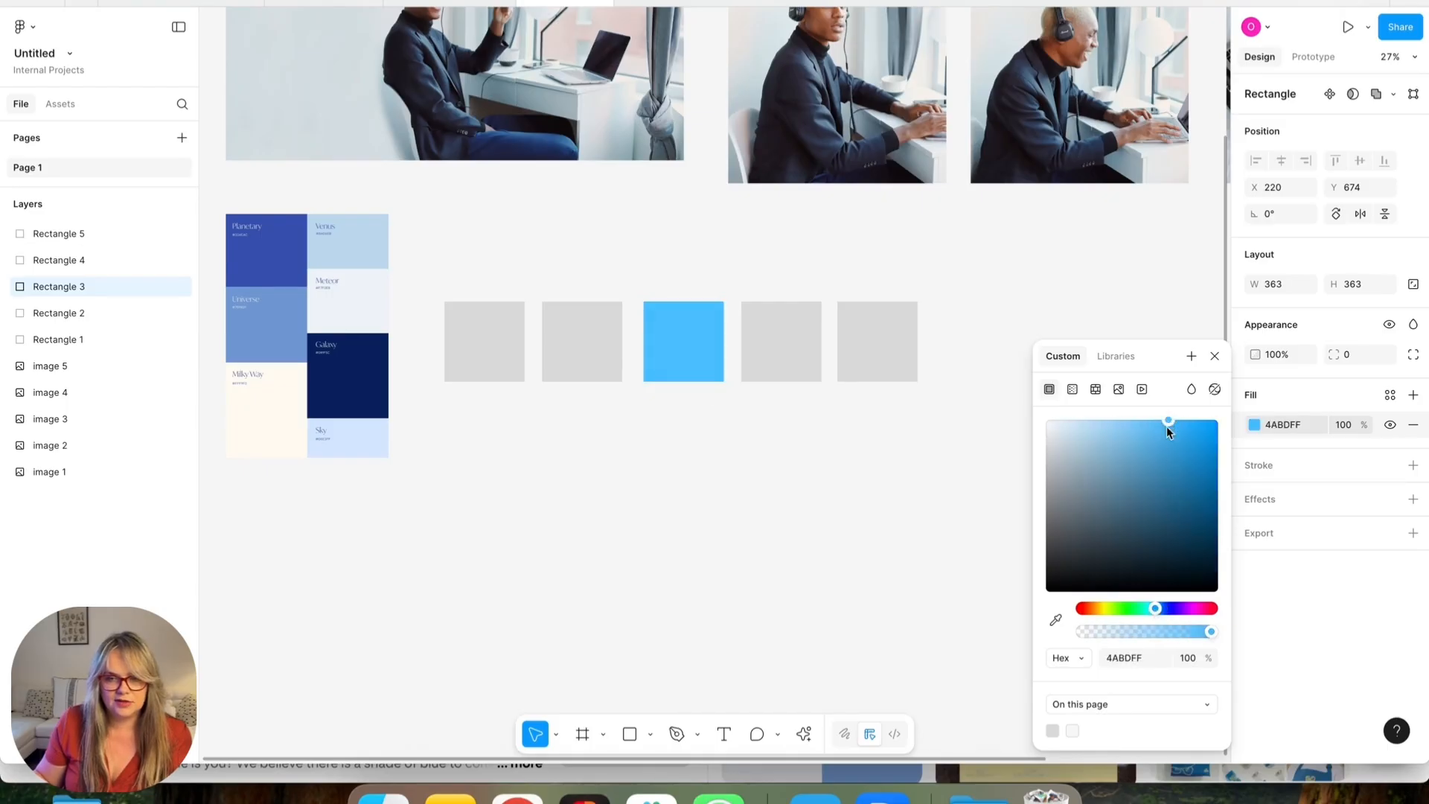
pyautogui.moveTo(1157, 611); pyautogui.dragTo(1156, 610)
pyautogui.moveTo(1166, 474); pyautogui.dragTo(1174, 428)
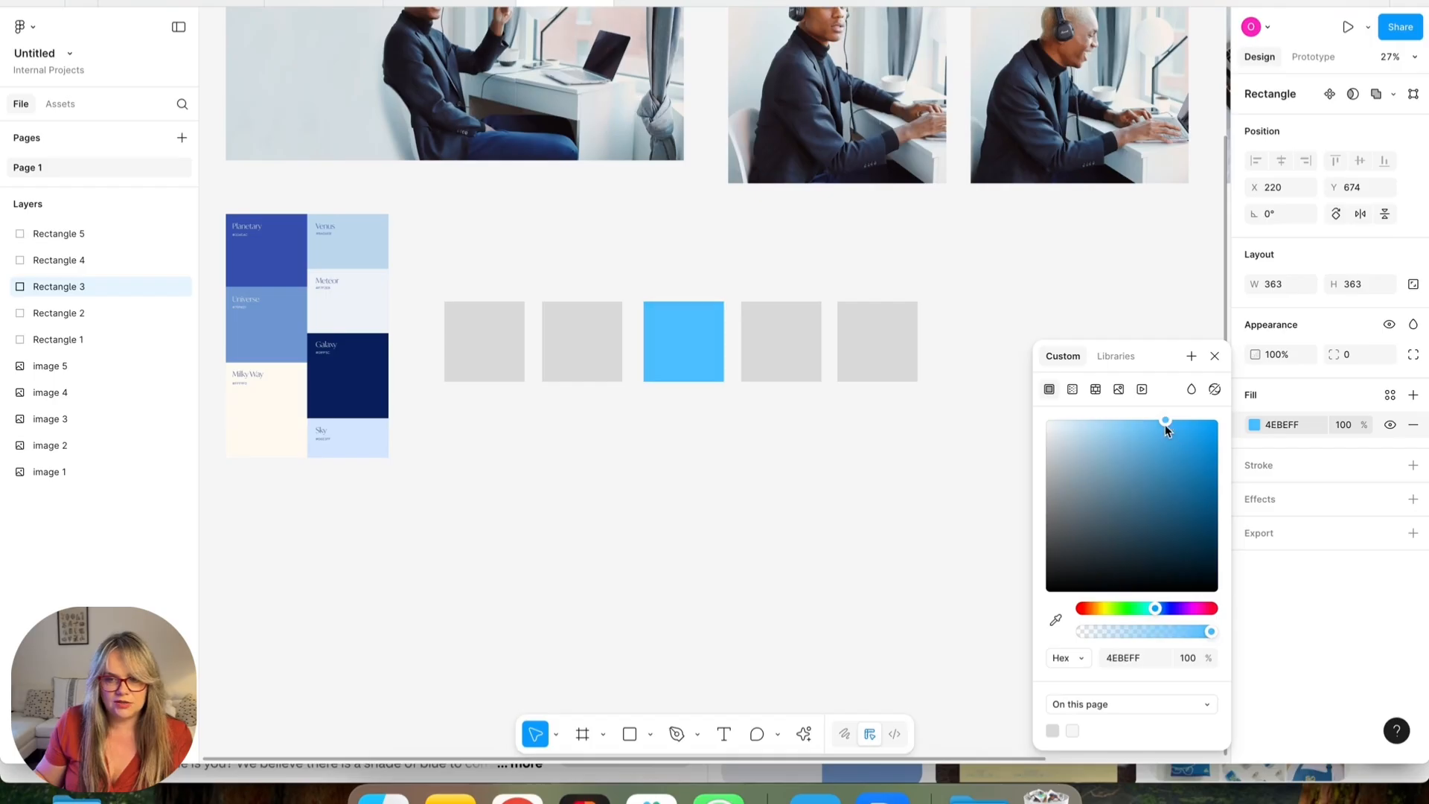
pyautogui.moveTo(1151, 613); pyautogui.dragTo(1150, 608)
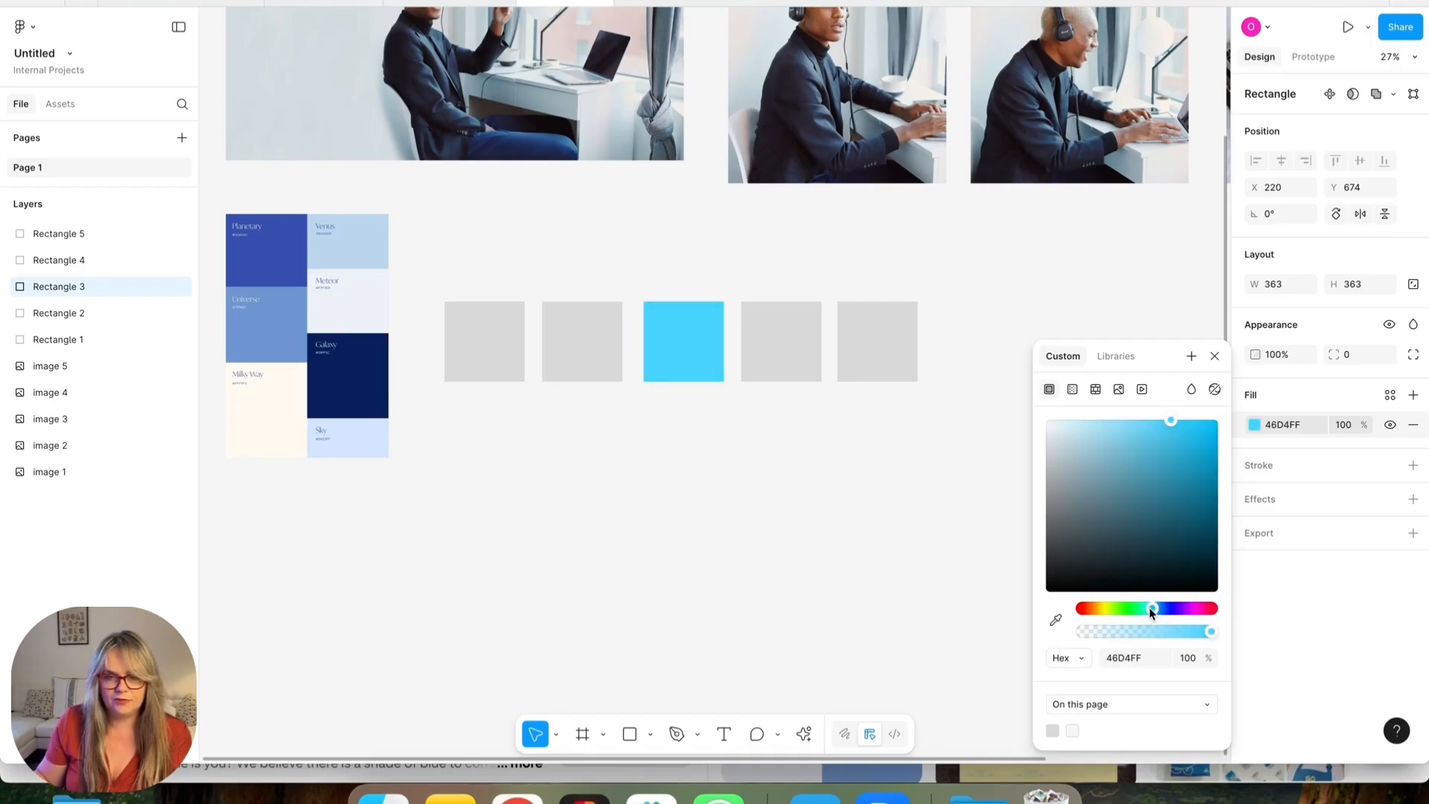
# Fill the second square with the palette's Venus light blue, and replace that with its Milky Way cream, FFFAF0.
pyautogui.click(591, 372)
pyautogui.click(1253, 425)
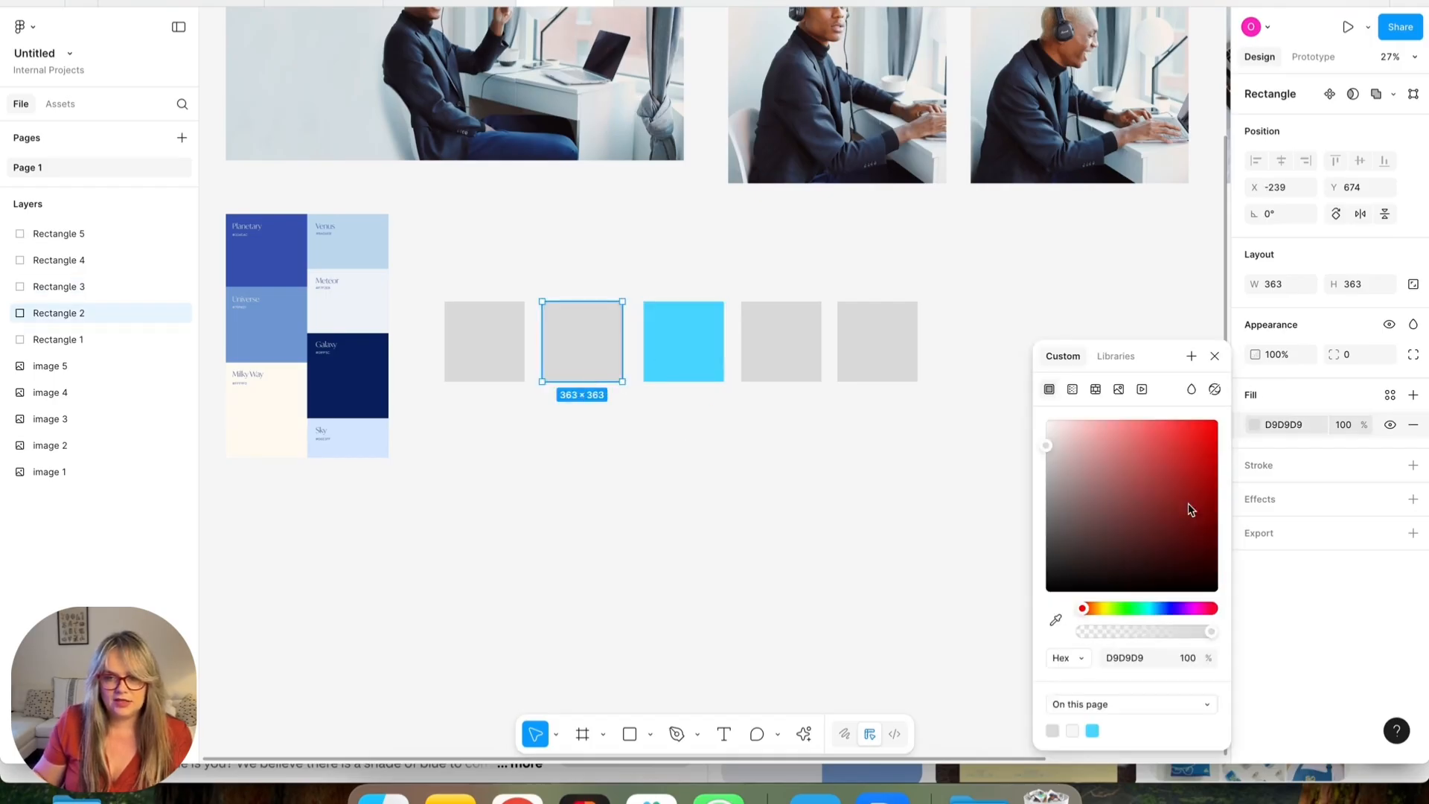
pyautogui.click(1057, 622)
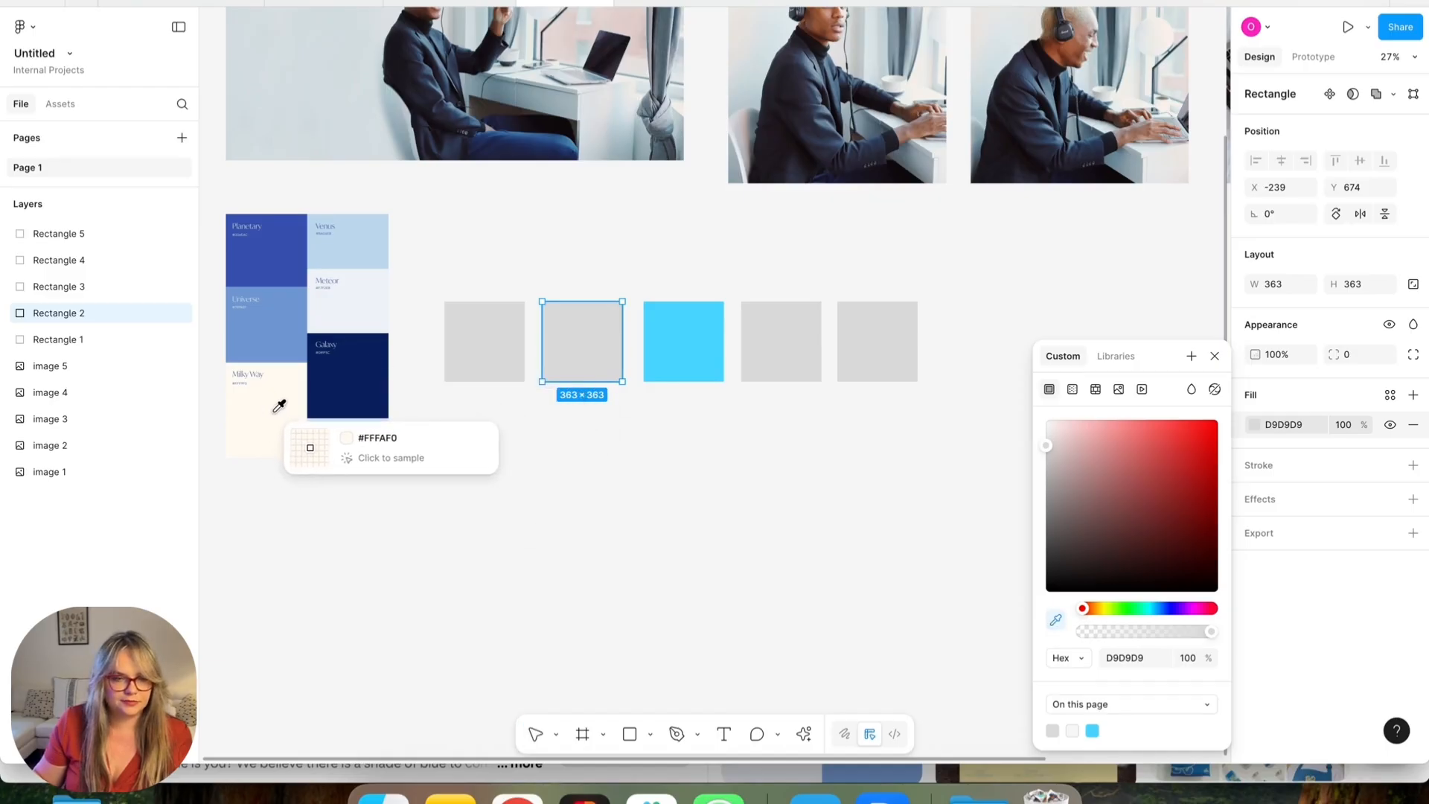
pyautogui.click(342, 245)
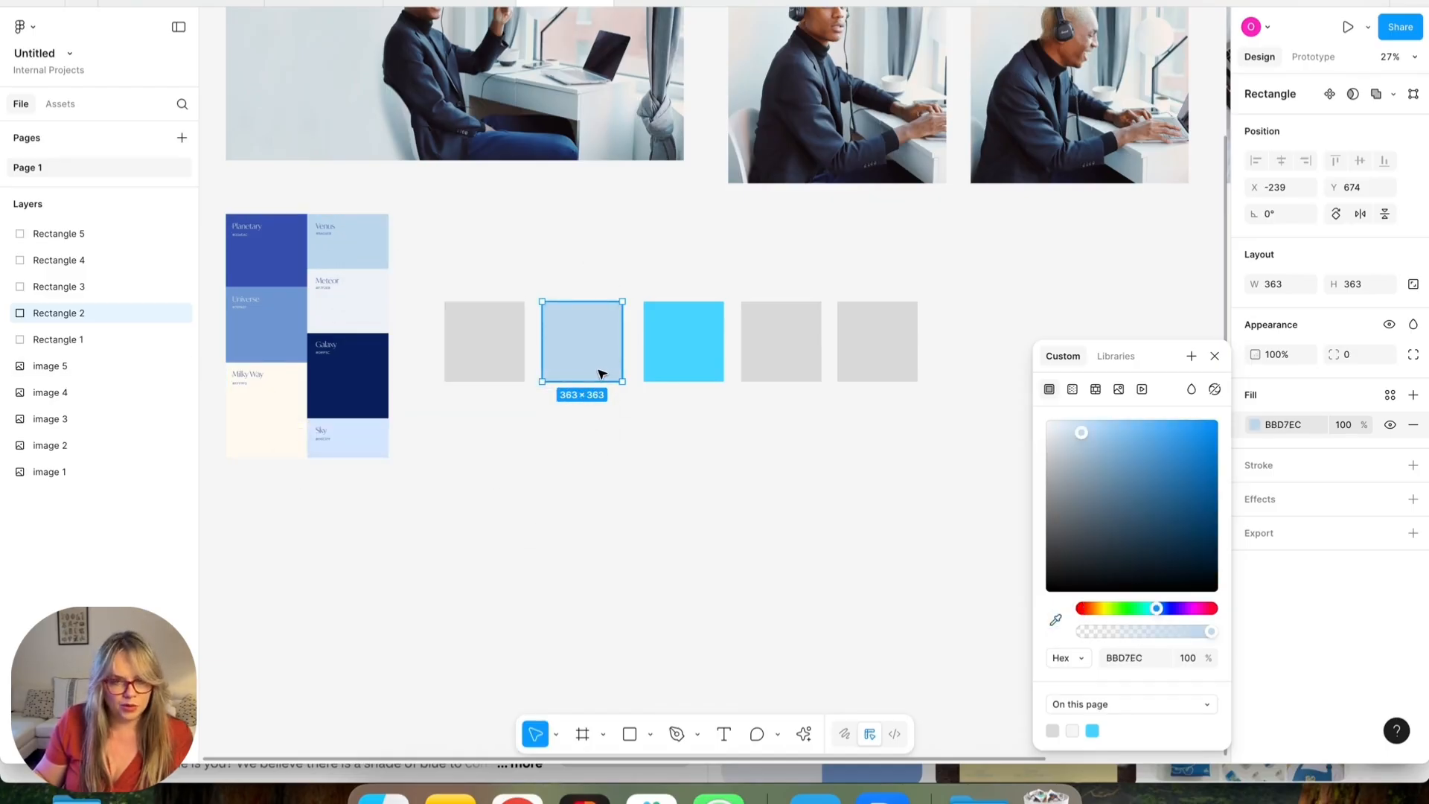
pyautogui.click(1056, 619)
pyautogui.hscroll(2, 281, 409)
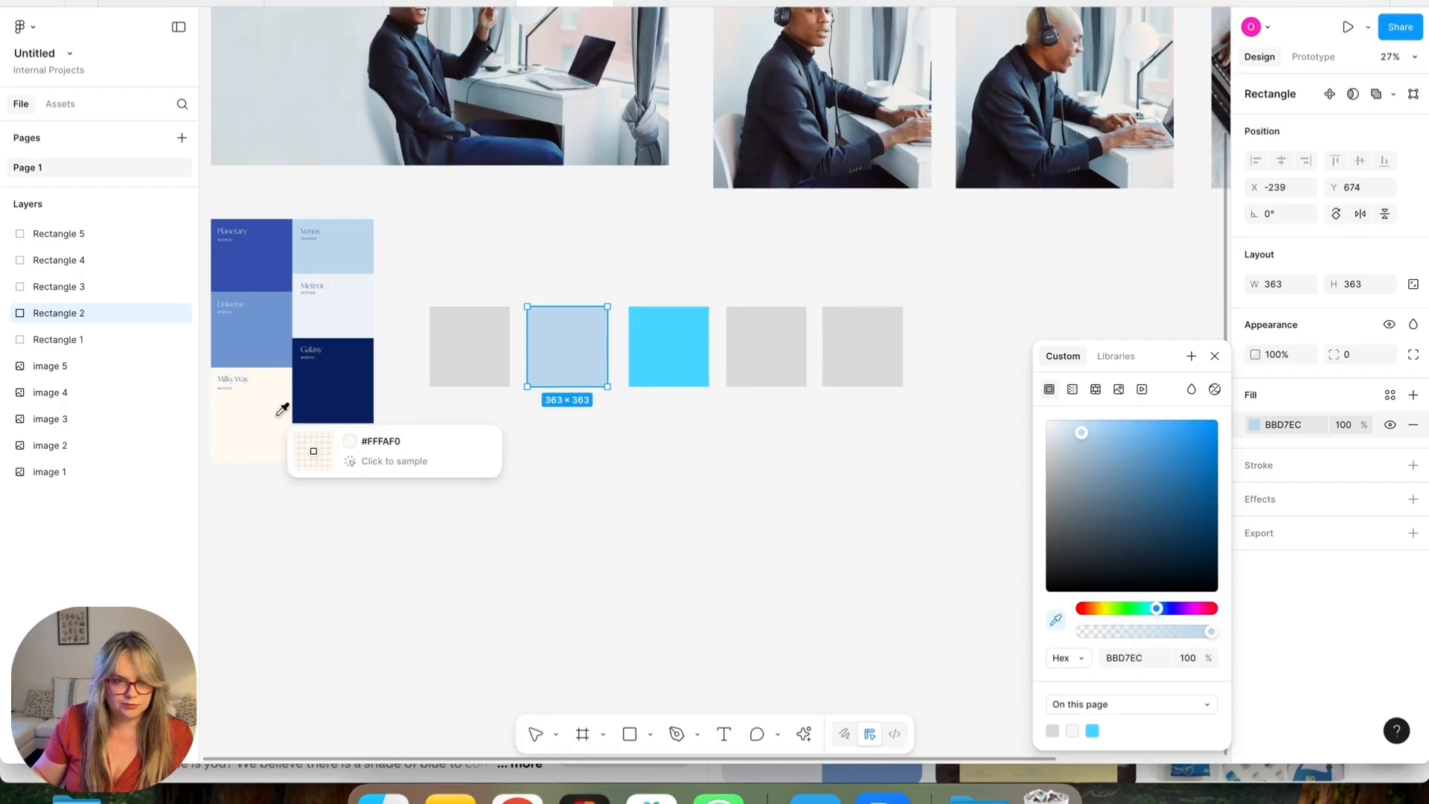
pyautogui.click(281, 413)
# Fill the first square with white, FFFFFF, and the fifth square with black.
pyautogui.click(472, 380)
pyautogui.click(1256, 426)
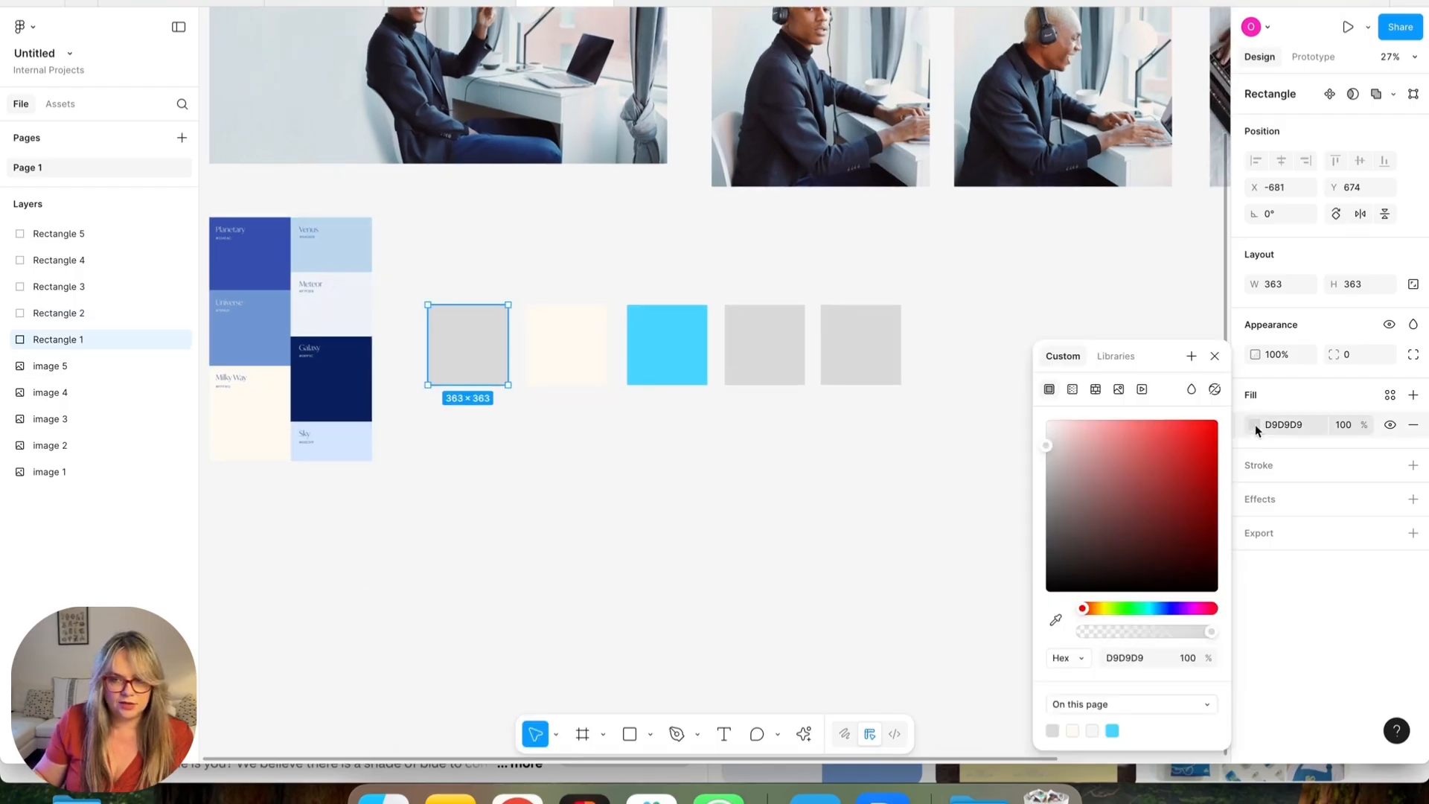
pyautogui.moveTo(1117, 446); pyautogui.dragTo(995, 364)
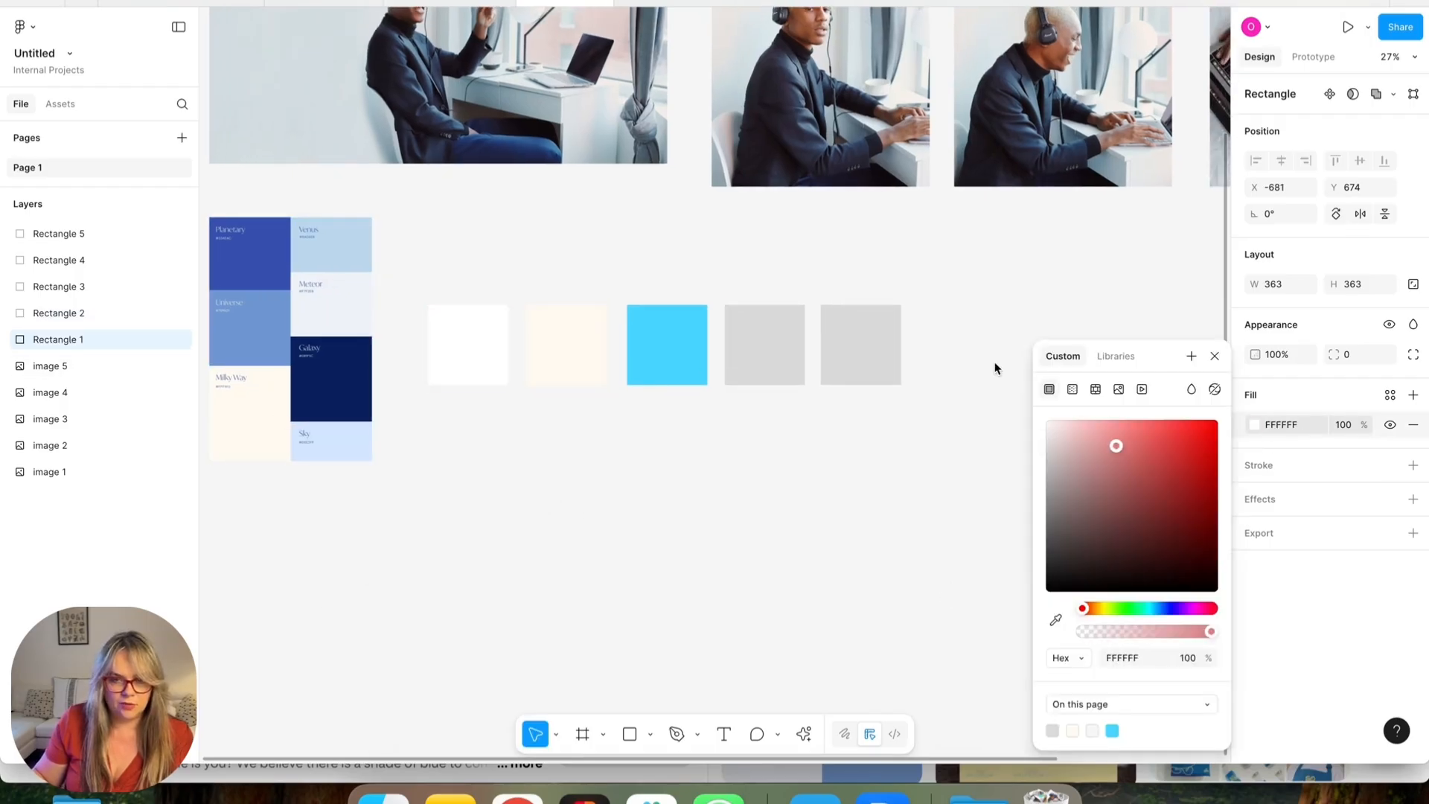
pyautogui.click(1258, 430)
pyautogui.moveTo(1155, 549); pyautogui.dragTo(929, 631)
# Fill the fourth square with the dark navy sampled from the palette's Galaxy swatch.
pyautogui.click(774, 372)
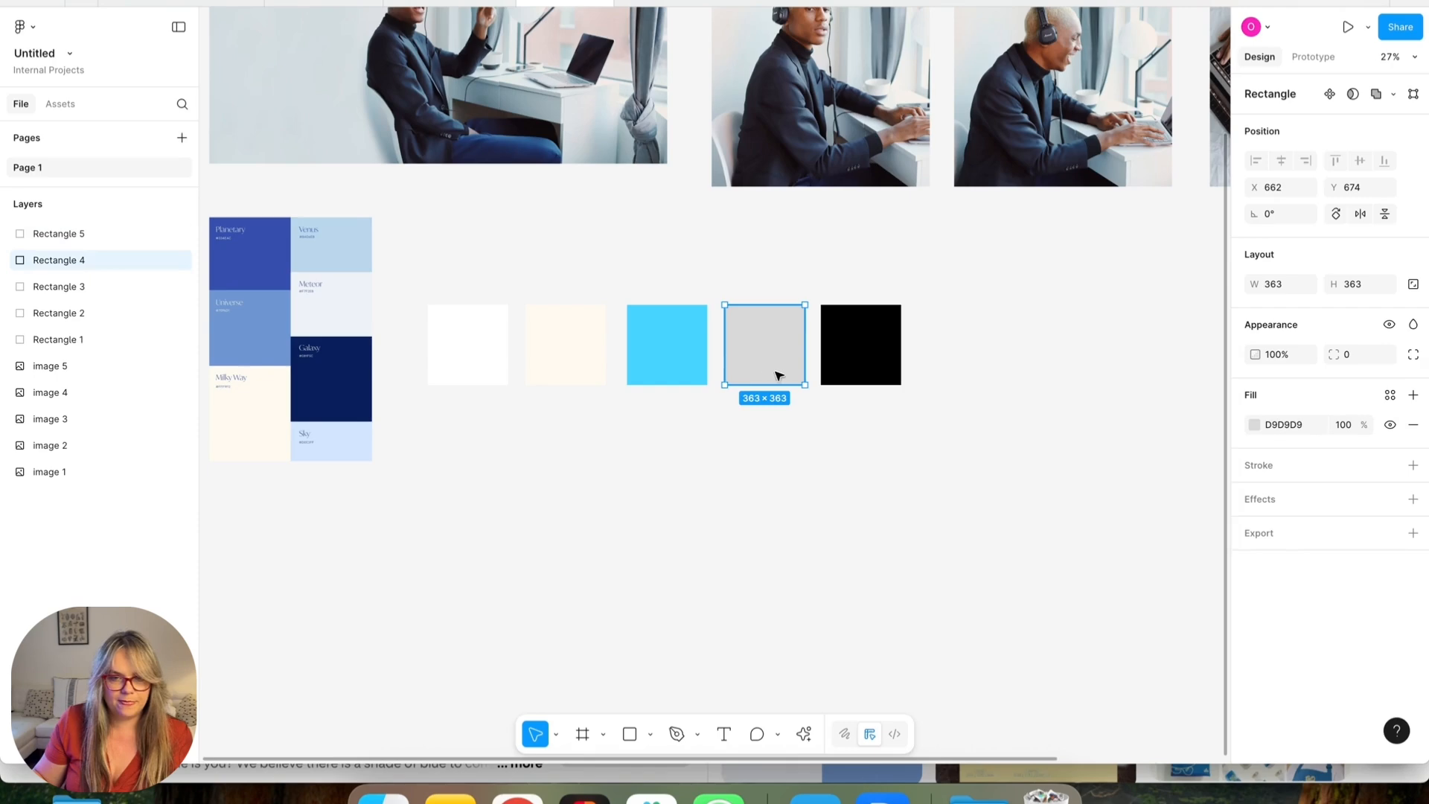
pyautogui.click(1255, 425)
pyautogui.click(1056, 621)
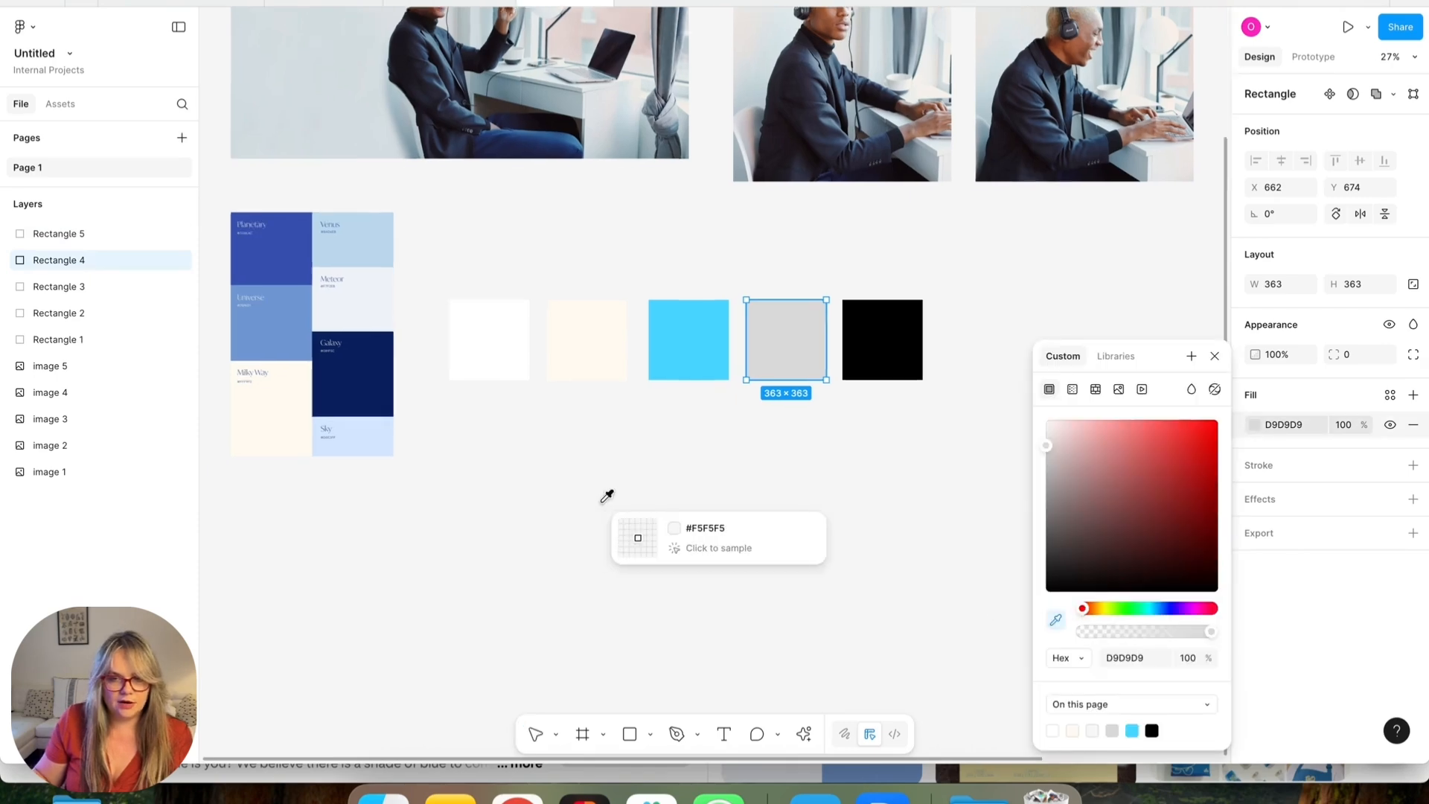
pyautogui.hscroll(-5, 606, 495)
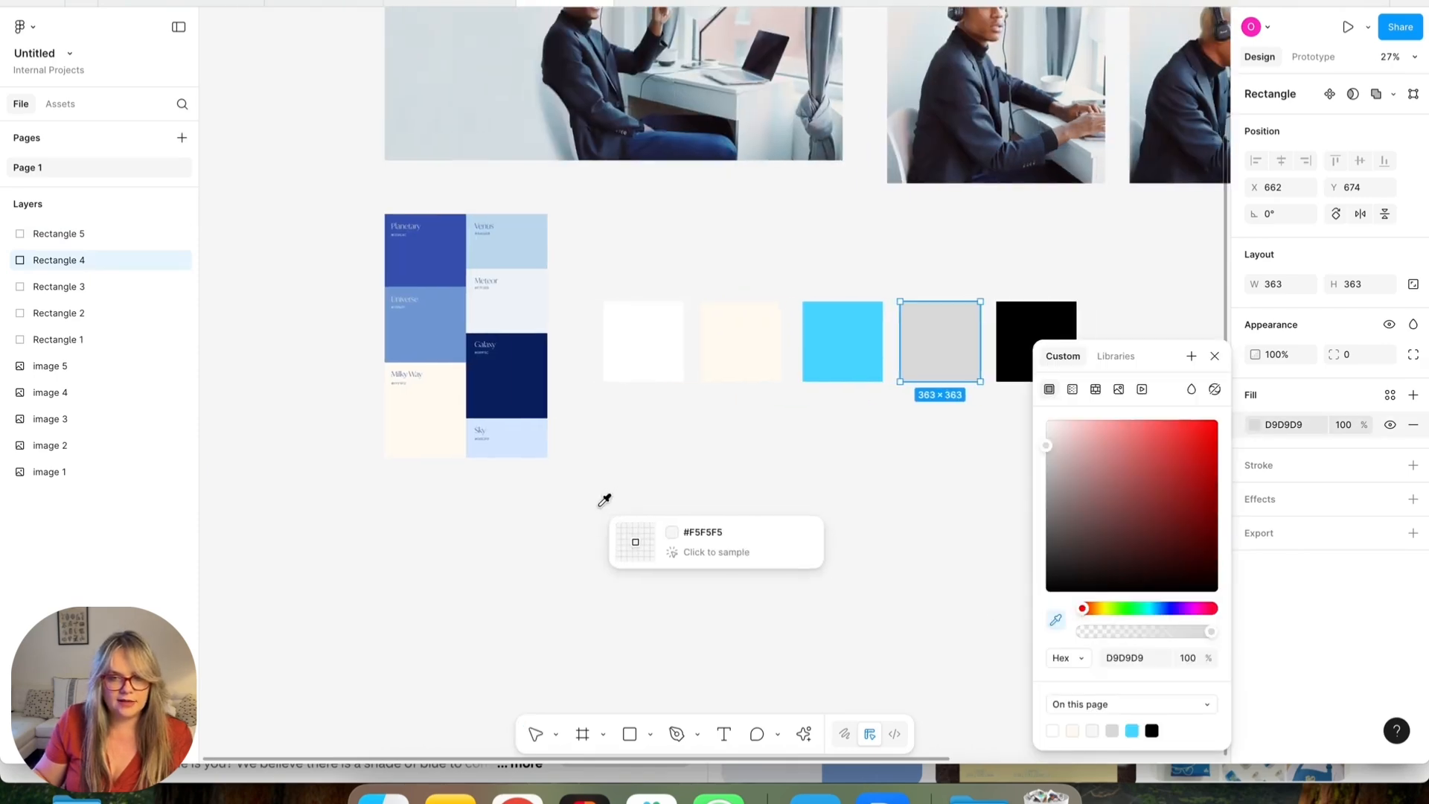
pyautogui.click(544, 380)
# Duplicate the sky-blue square directly below itself and fill the copy with the palette's Planetary blue, 354FAE.
pyautogui.click(824, 358)
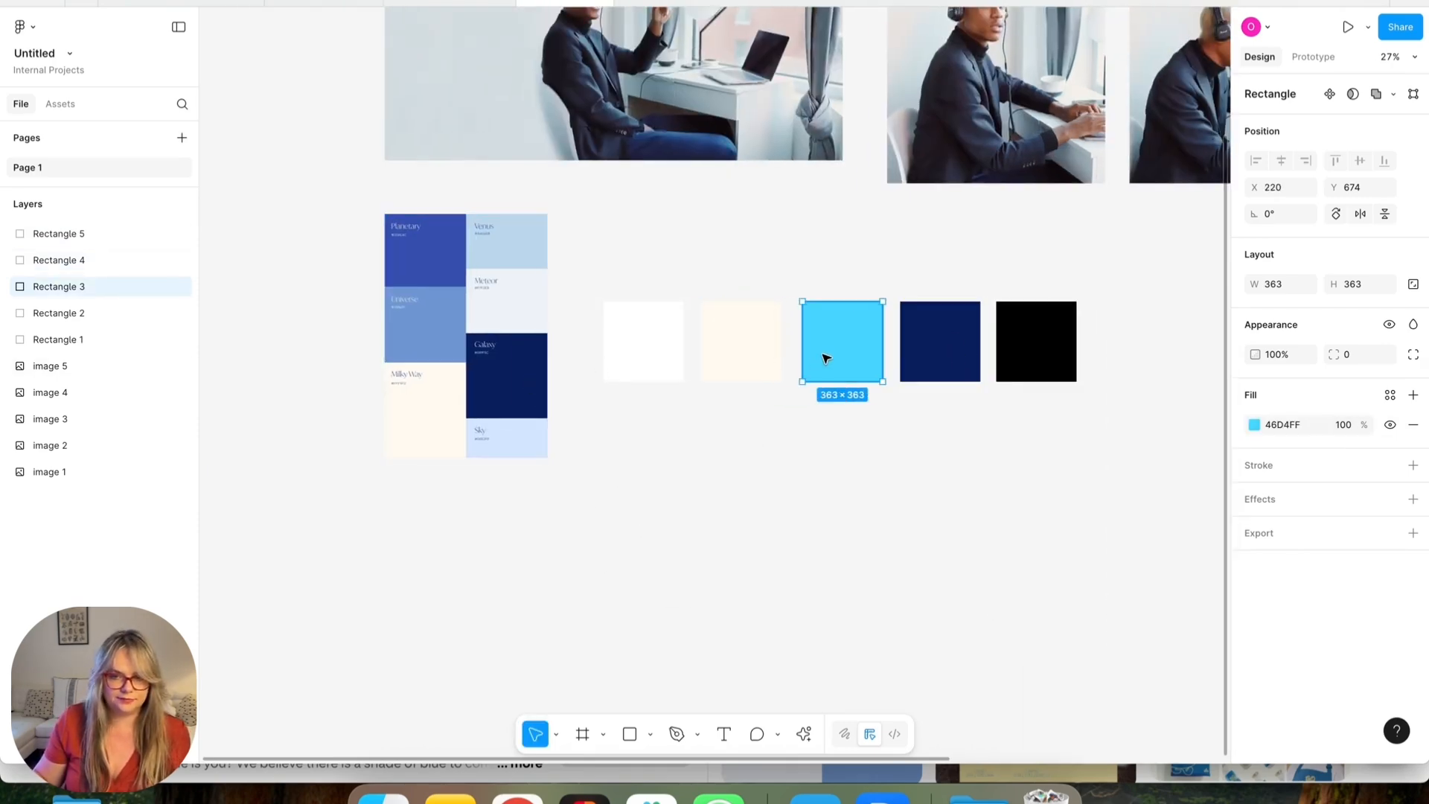
pyautogui.keyDown('alt'); pyautogui.moveTo(832, 343); pyautogui.dragTo(832, 429); pyautogui.keyUp('alt')
pyautogui.click(1256, 425)
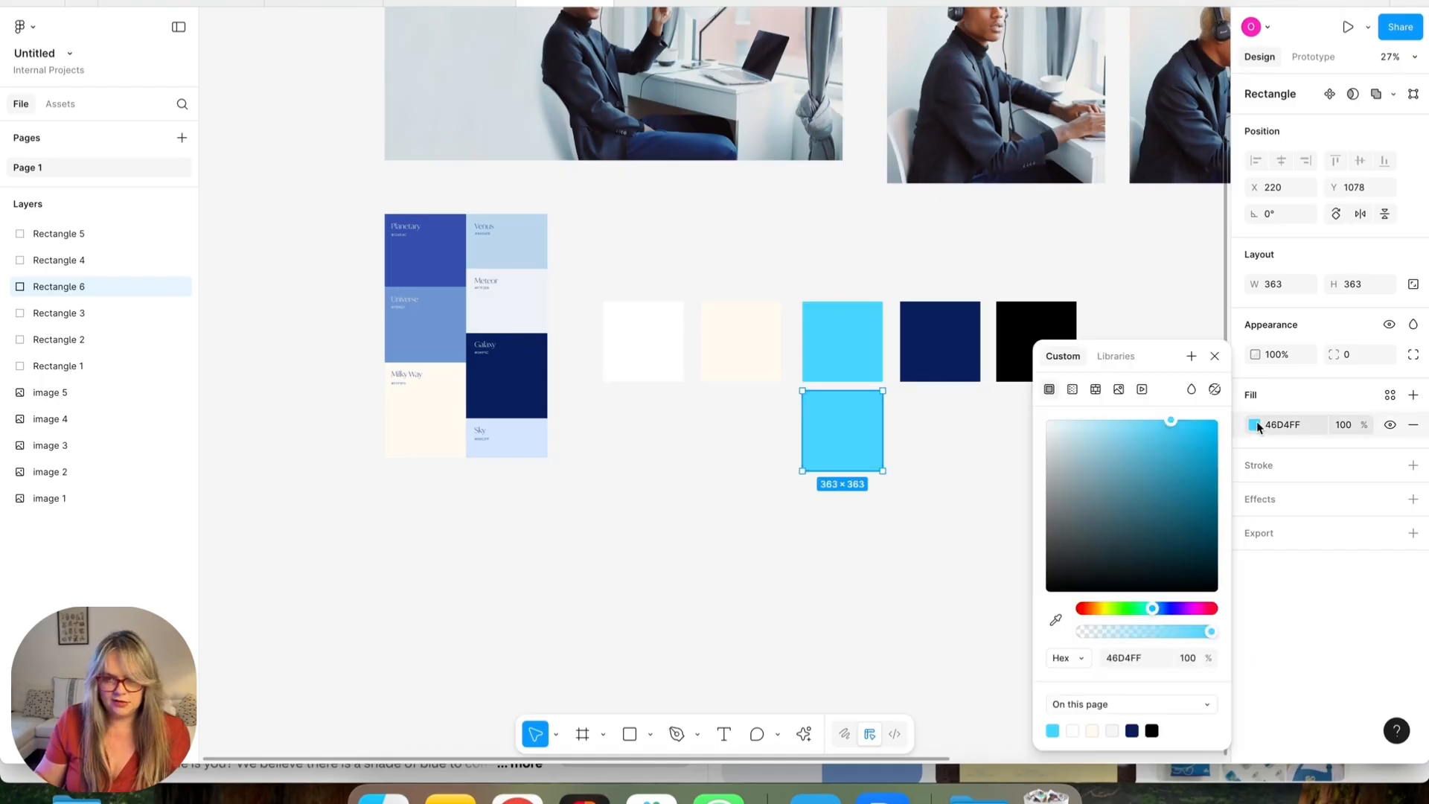
pyautogui.click(1056, 620)
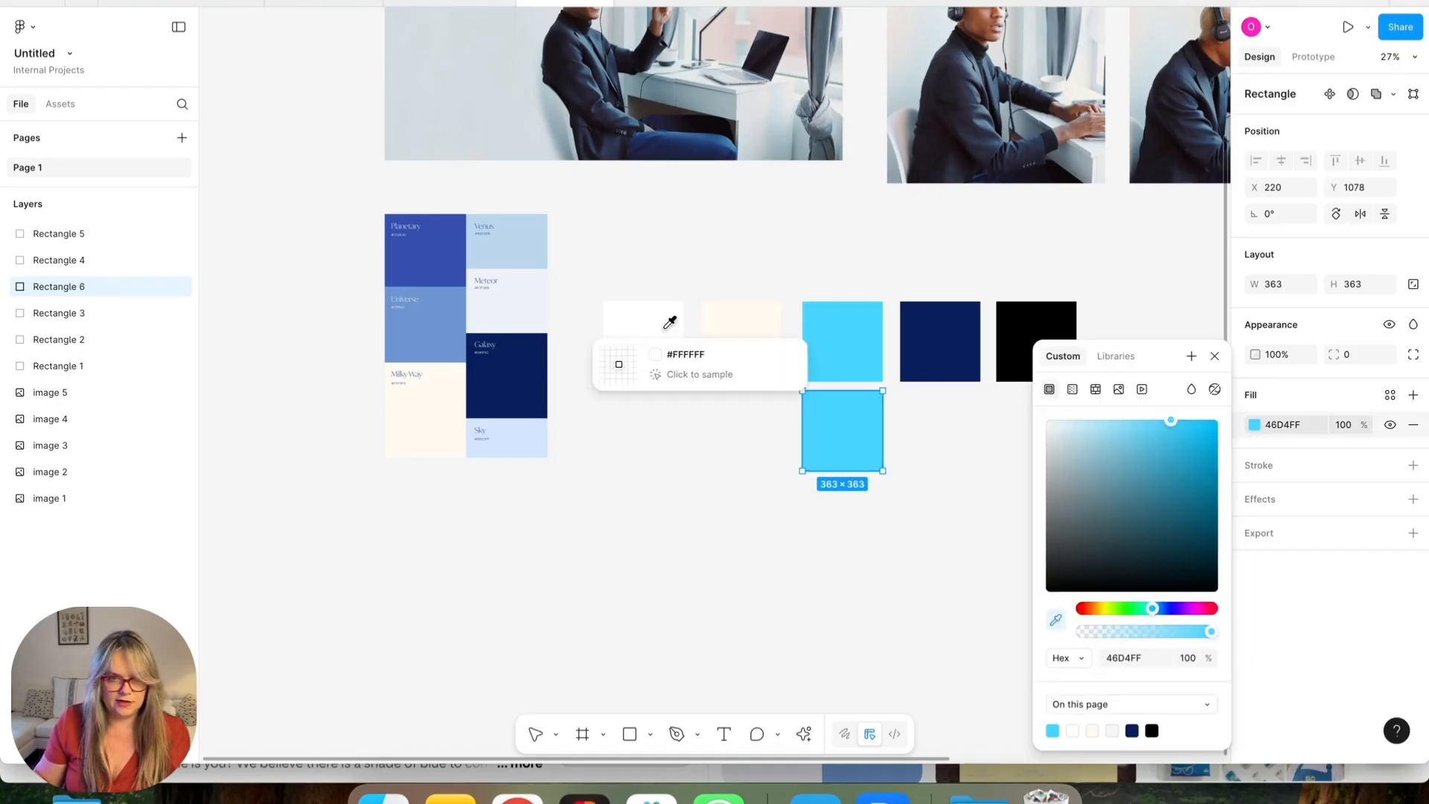
pyautogui.click(418, 256)
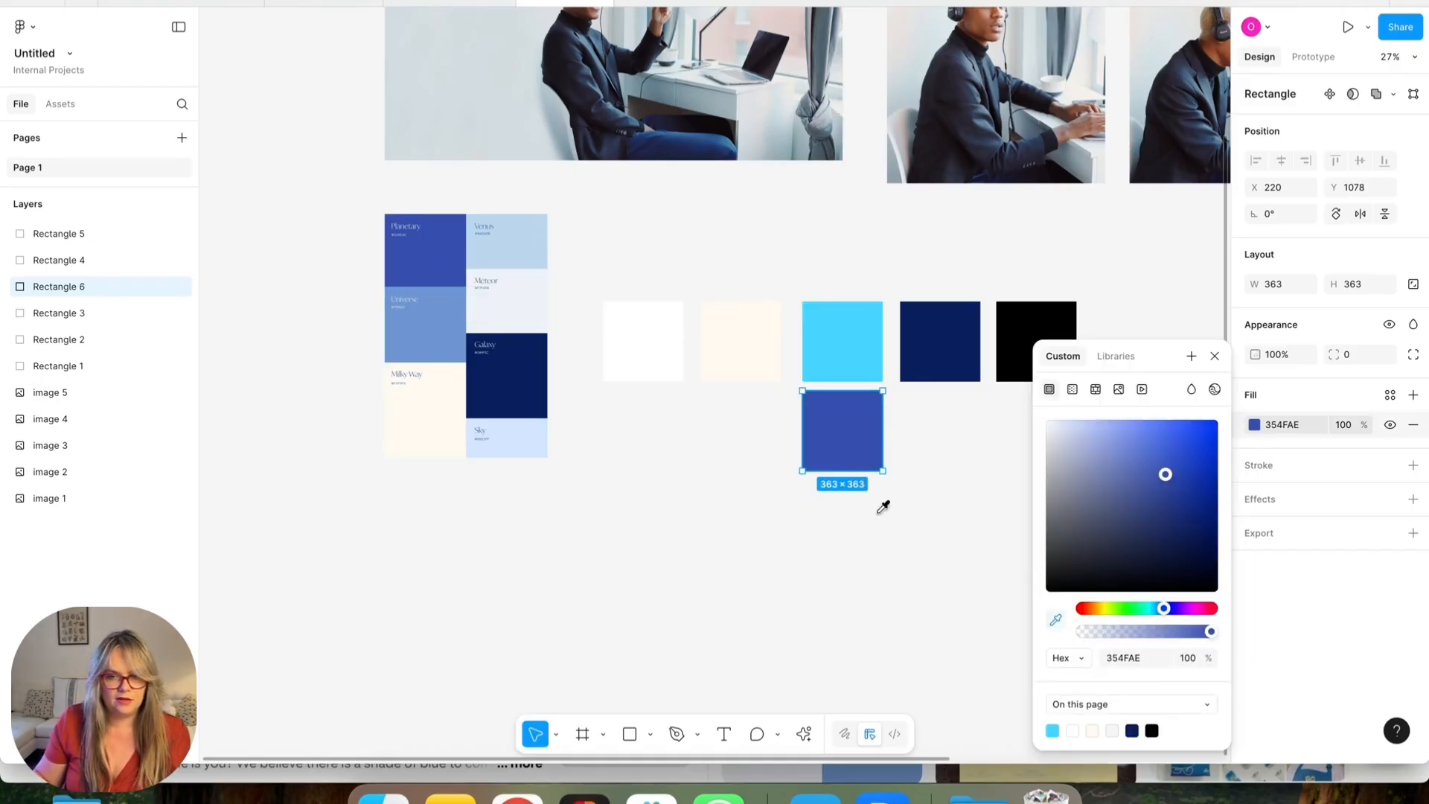
pyautogui.click(730, 485)
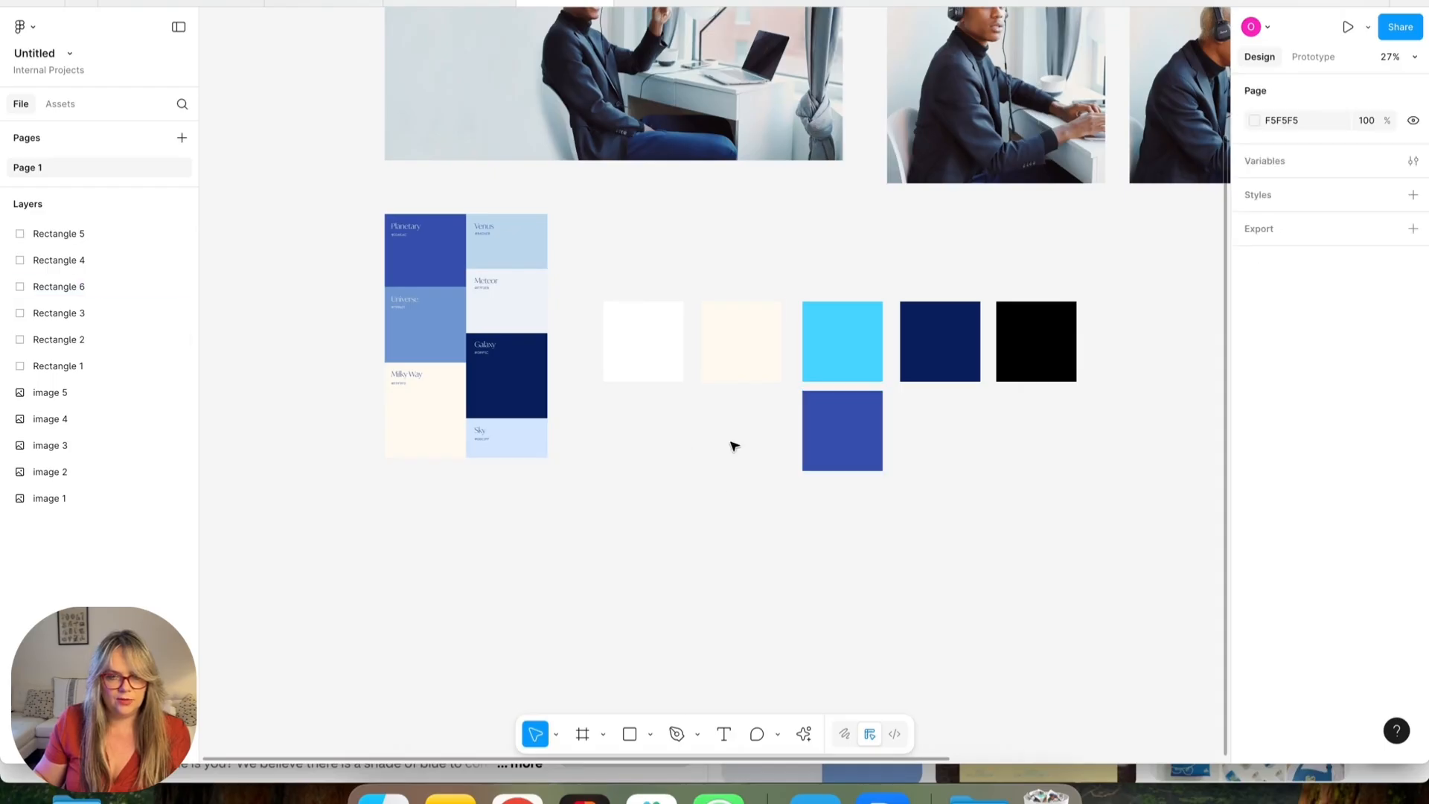
# Duplicate the cream square directly below itself and darken the copy to a beige, F1EADE.
pyautogui.click(735, 393)
pyautogui.moveTo(736, 355); pyautogui.dragTo(738, 439)
pyautogui.click(1254, 424)
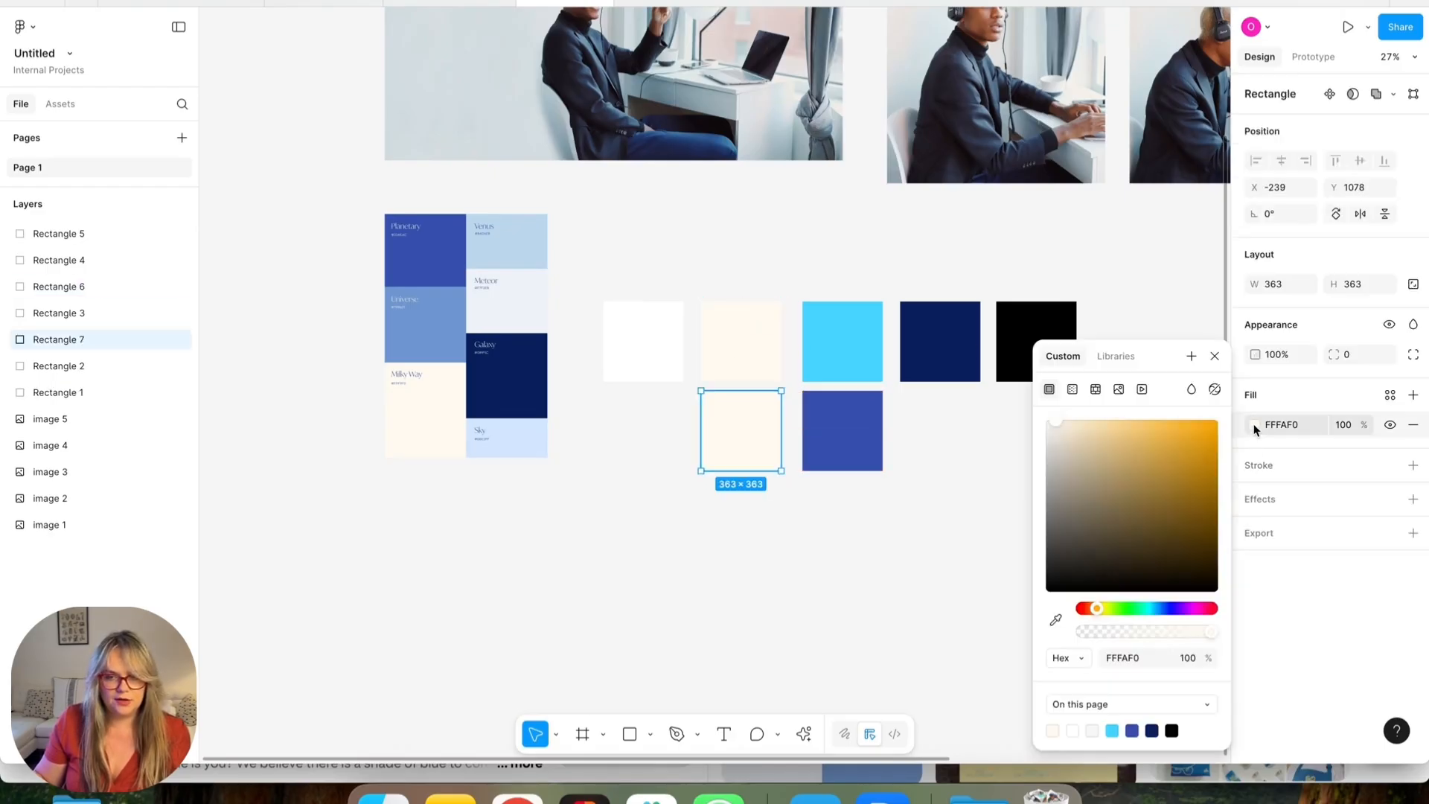
pyautogui.moveTo(1061, 426); pyautogui.dragTo(1063, 432)
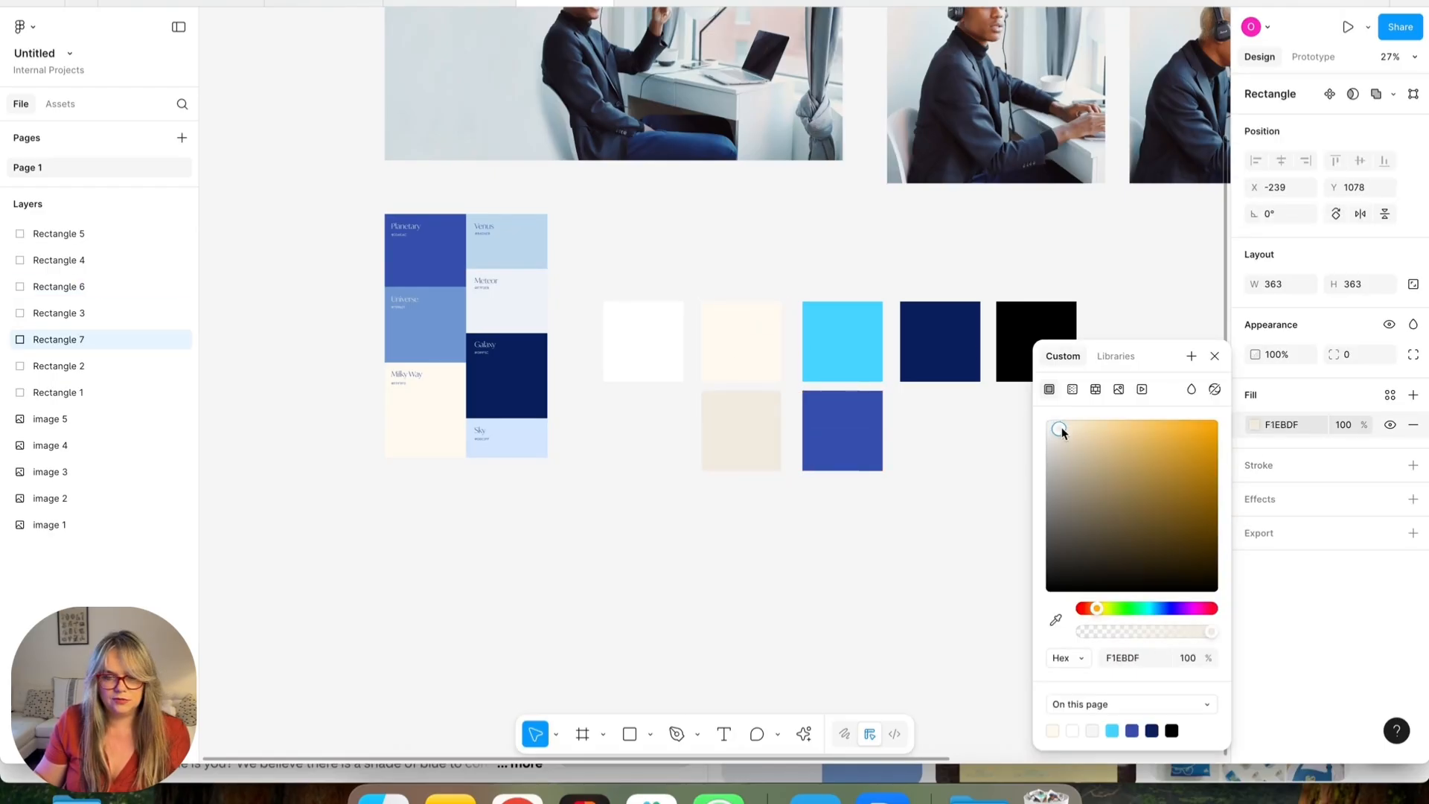
# Duplicate the beige square below the white one and fill the copy with the cream sampled from the top row.
pyautogui.moveTo(736, 434); pyautogui.dragTo(635, 434)
pyautogui.click(1251, 423)
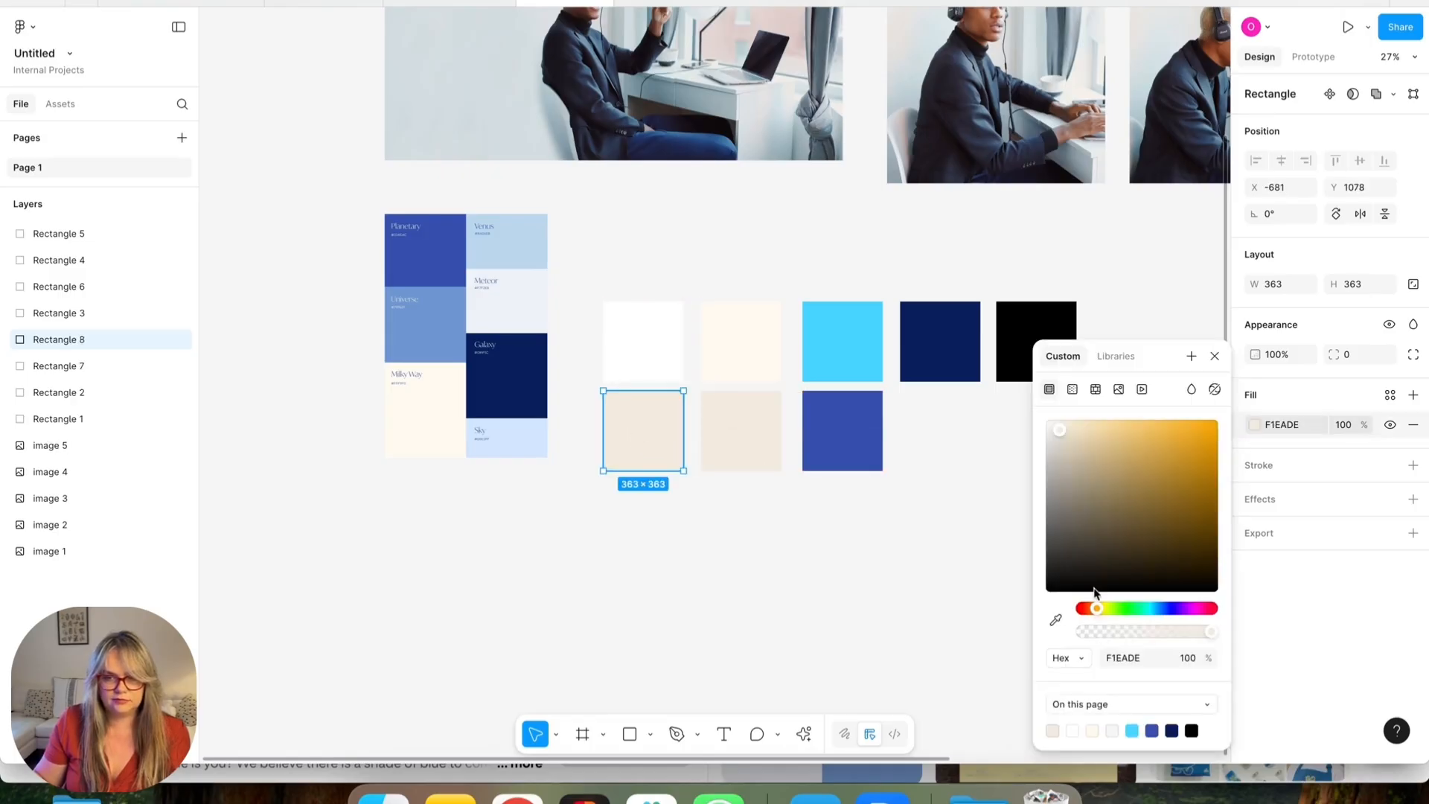
pyautogui.click(1057, 622)
pyautogui.click(719, 319)
pyautogui.click(766, 583)
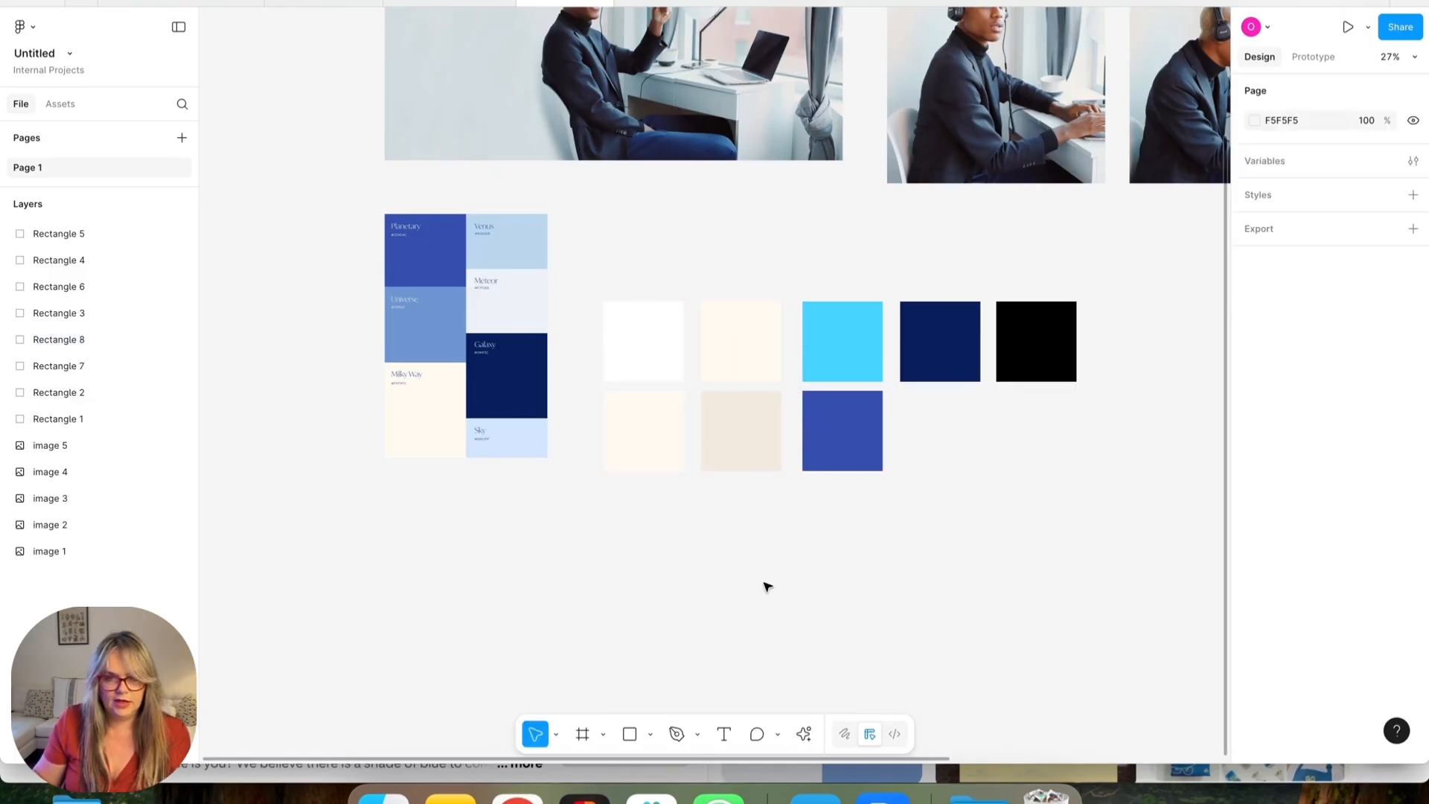
# Switch to the browser, examine how the Launch Day and Fidelity templates use their palette and accent colors, and return to Figma.
pyautogui.click(517, 795)
pyautogui.click(1029, 9)
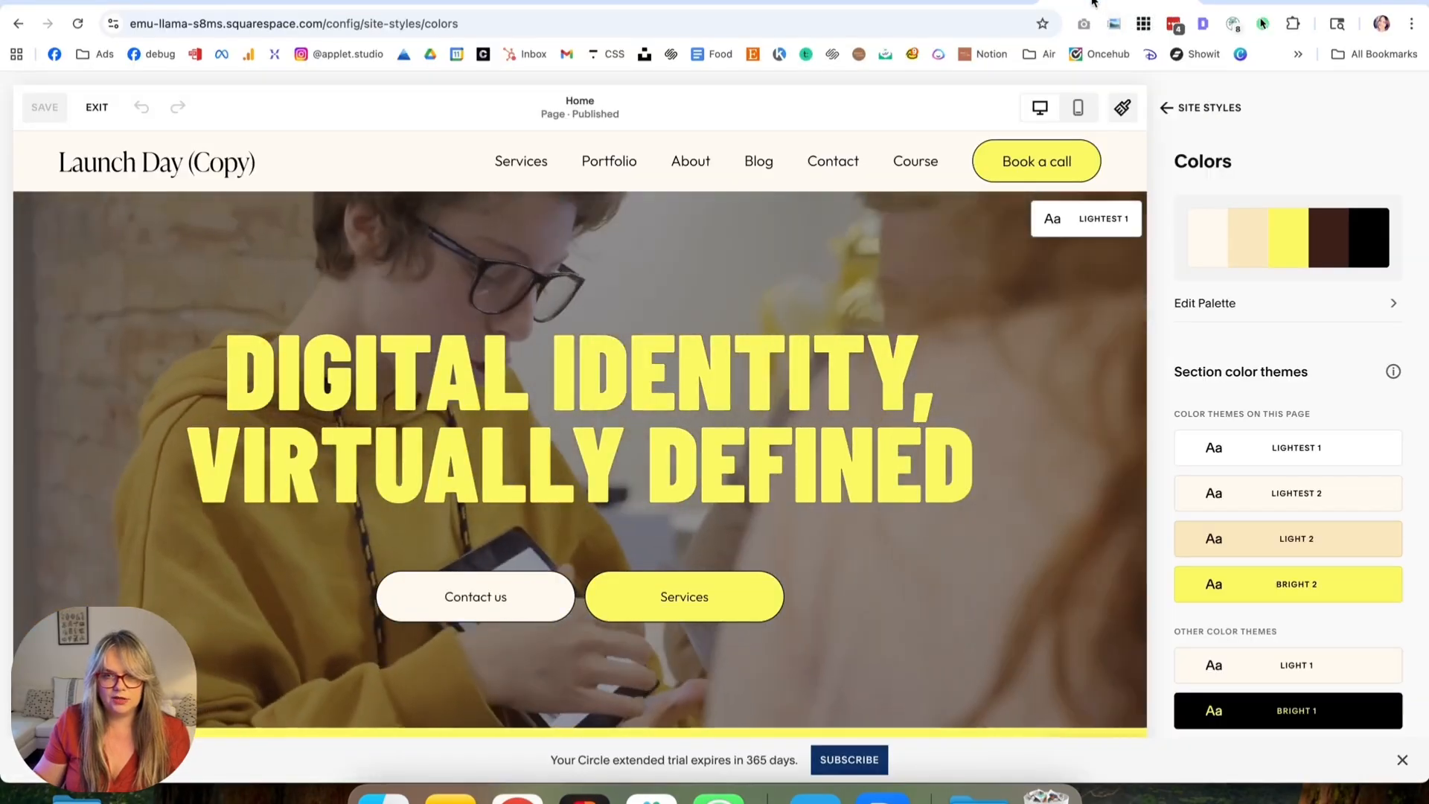
pyautogui.scroll(-7, 845, 504)
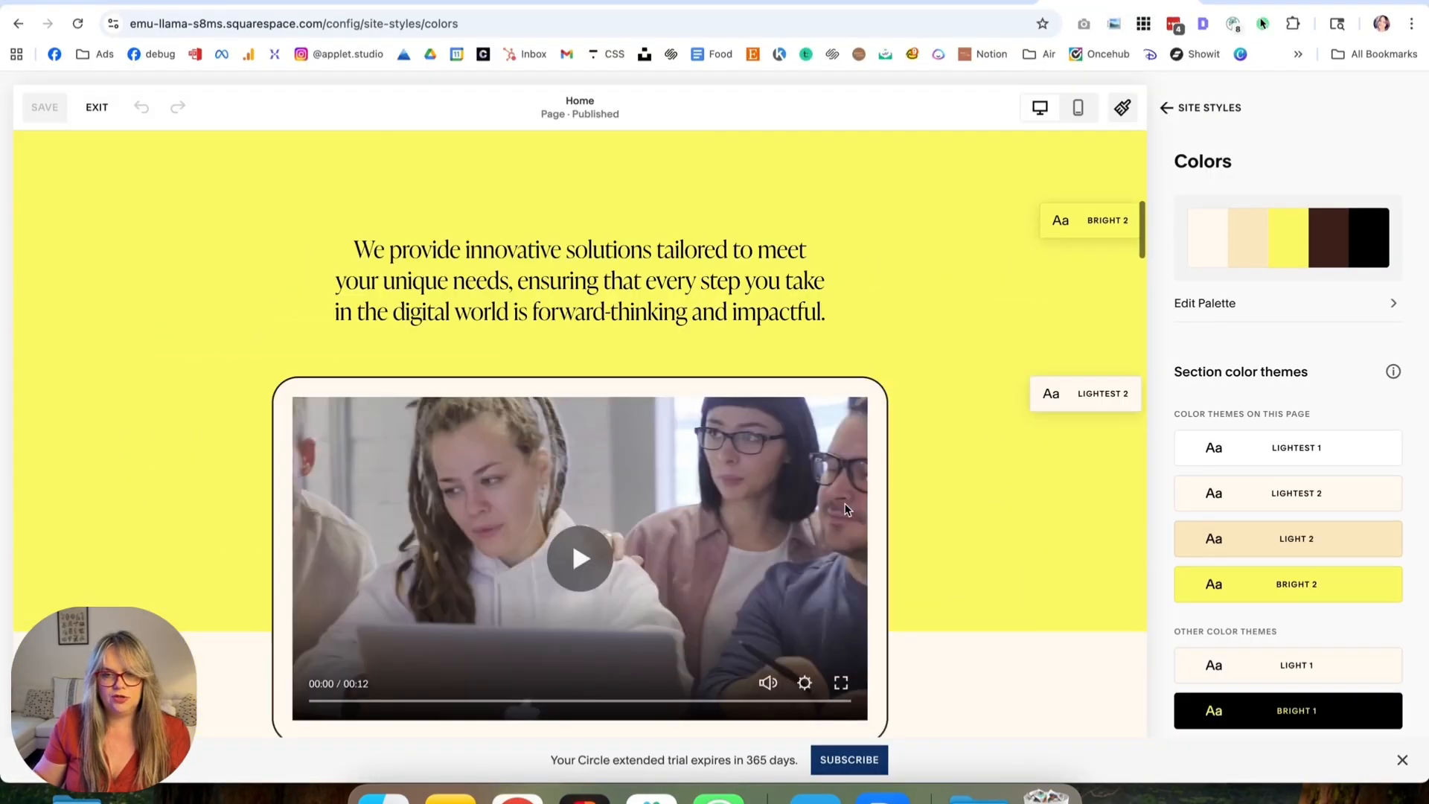
pyautogui.scroll(7, 845, 509)
pyautogui.scroll(-2, 846, 506)
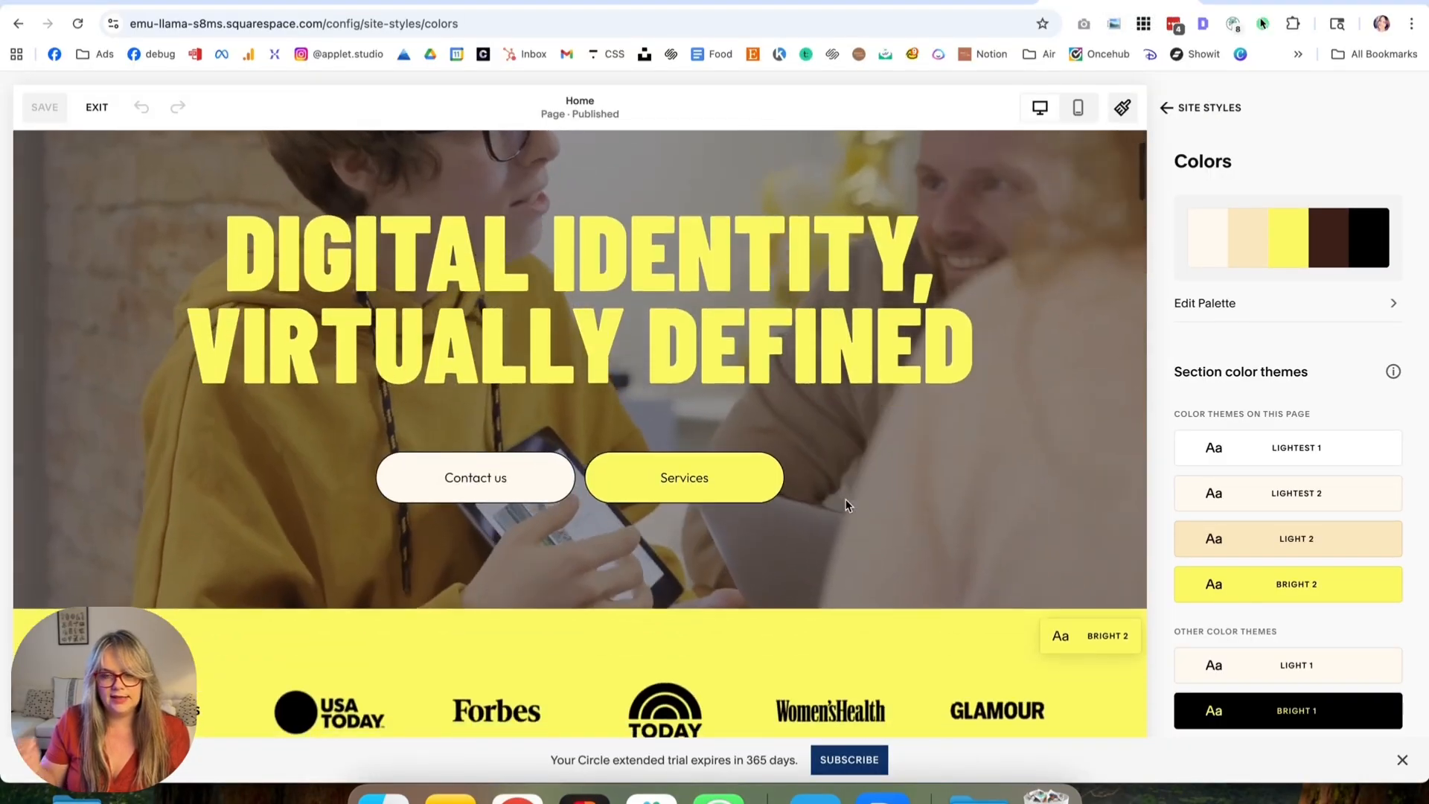
pyautogui.scroll(-8, 847, 505)
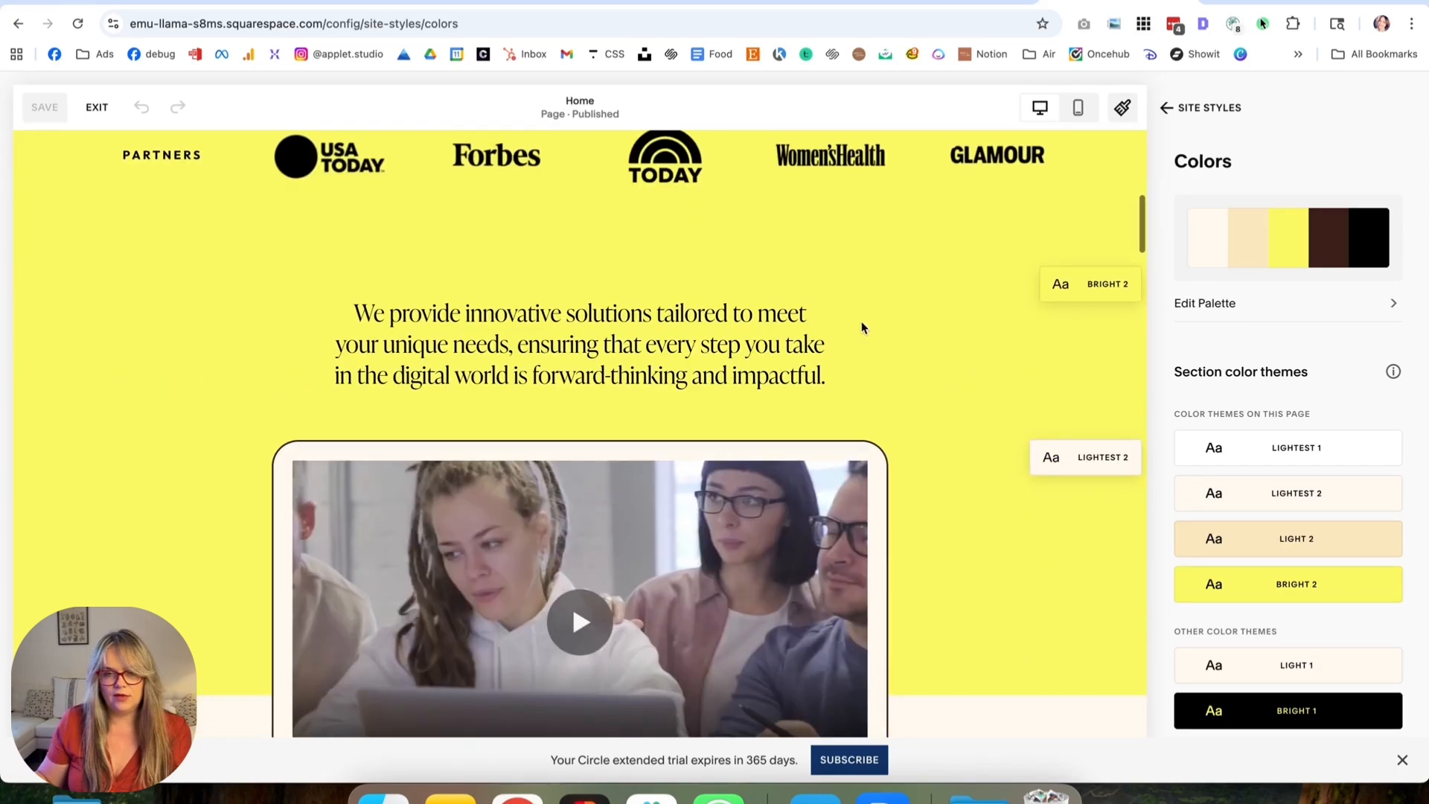
pyautogui.scroll(10, 883, 402)
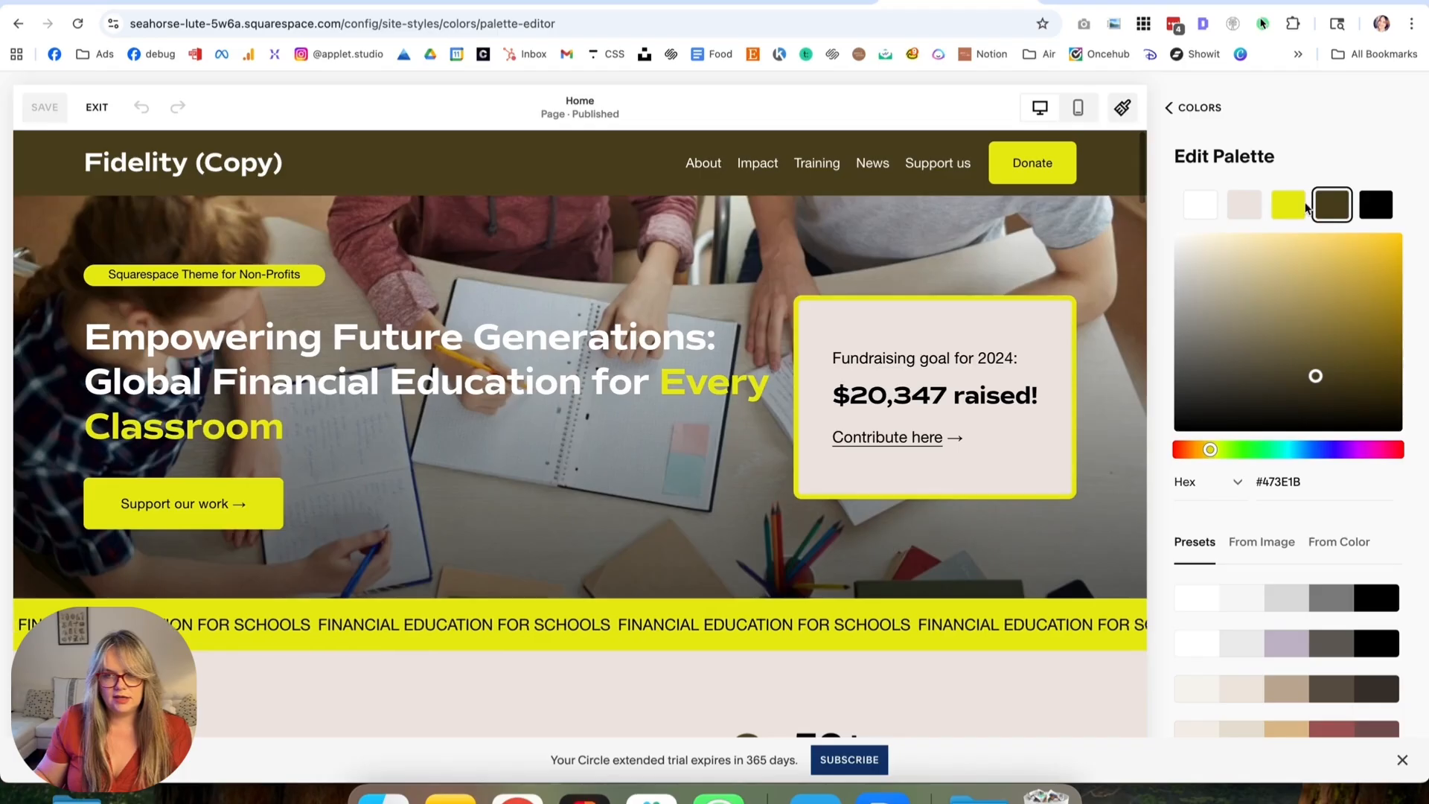
pyautogui.click(1289, 203)
pyautogui.click(585, 793)
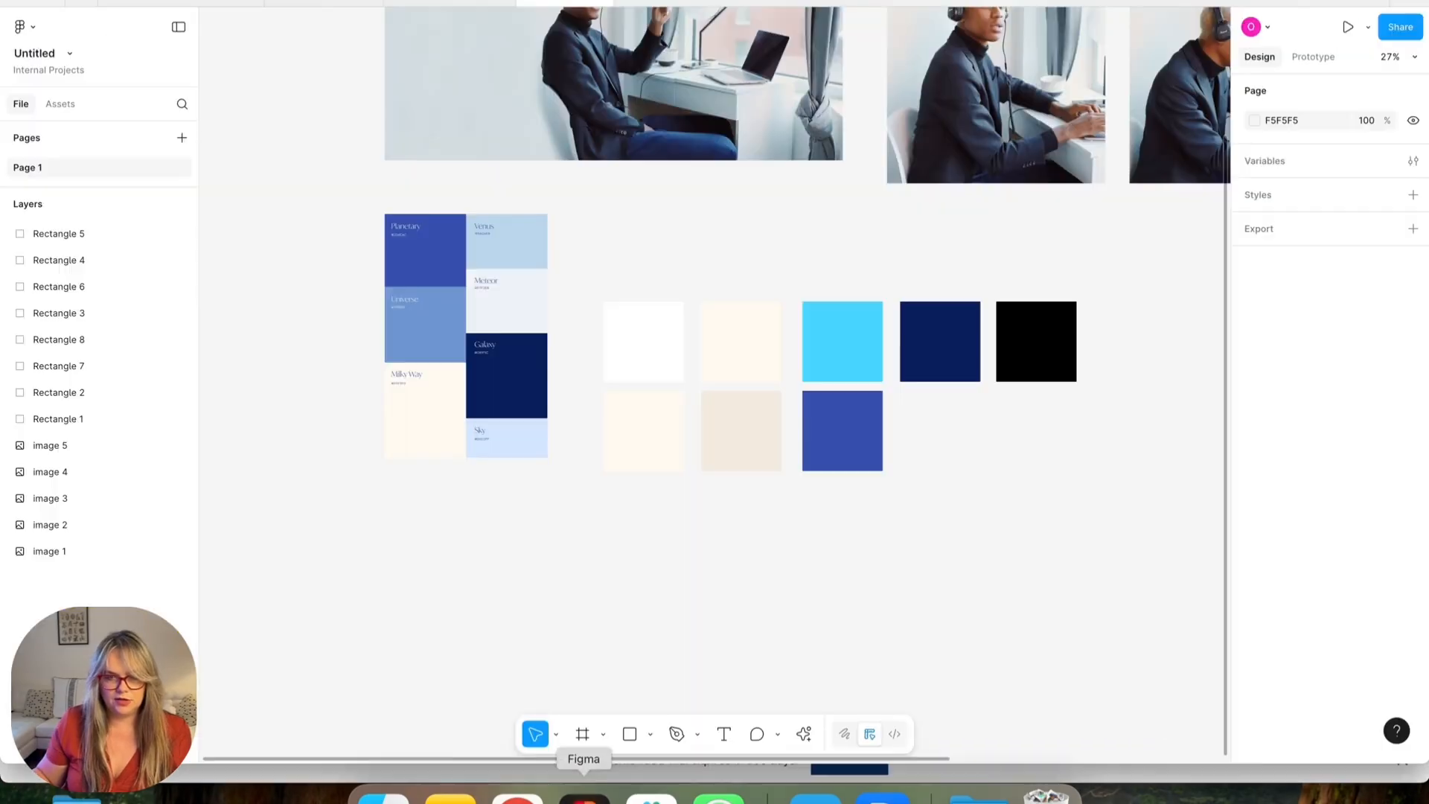
# Copy the sky-blue square's hex code, switch to the browser and close the Fidelity site's style settings.
pyautogui.click(841, 360)
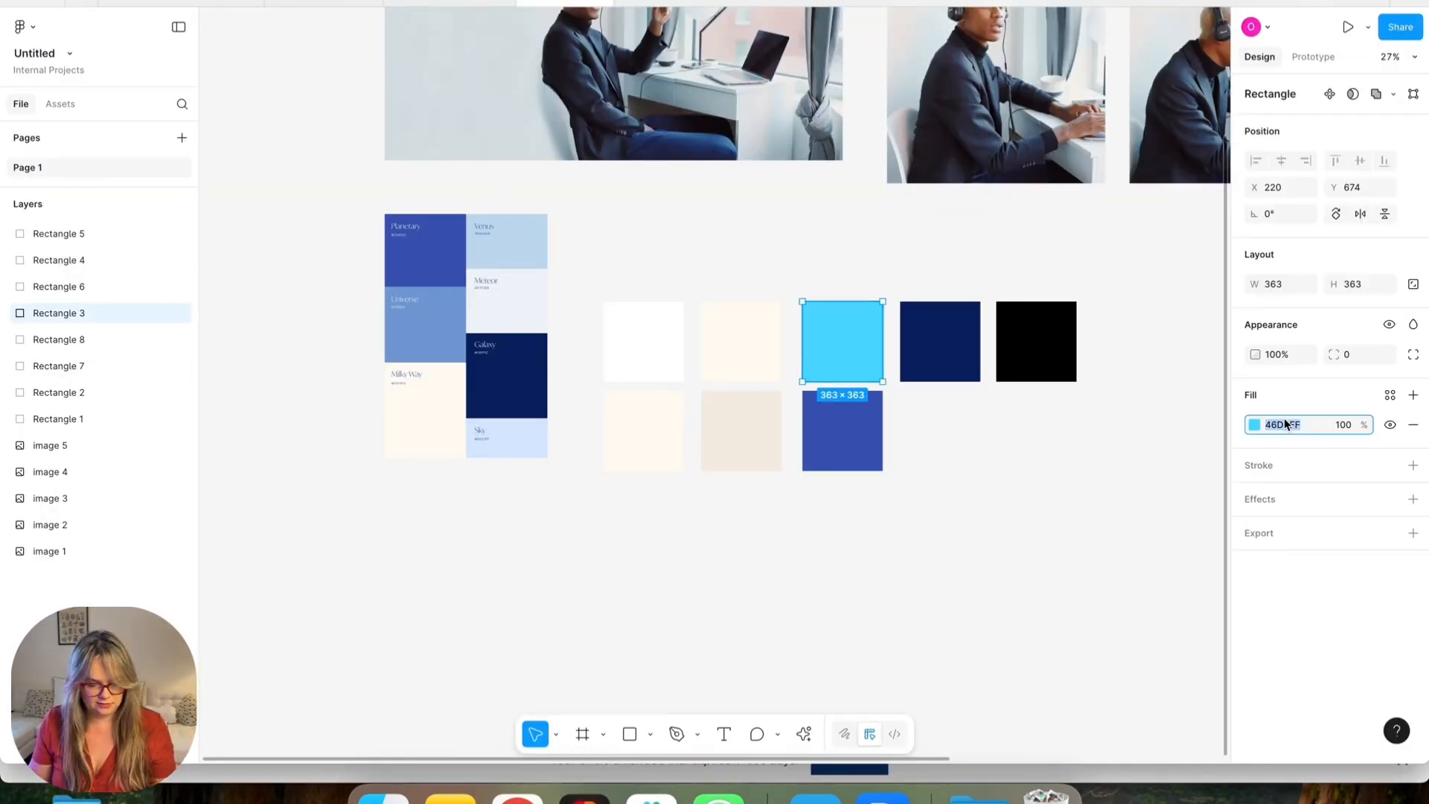
pyautogui.press('super+Tab')
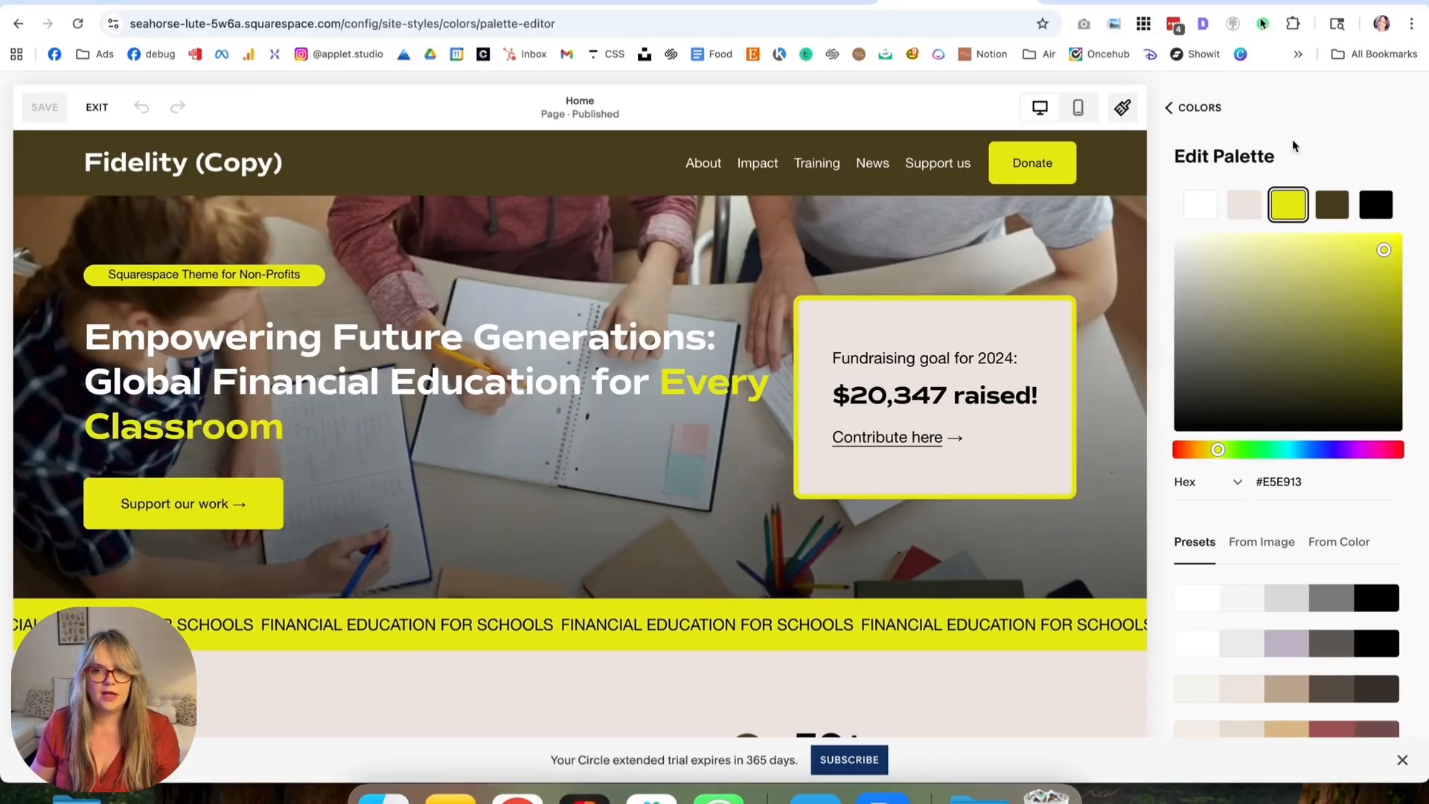
pyautogui.click(1195, 108)
pyautogui.click(1202, 112)
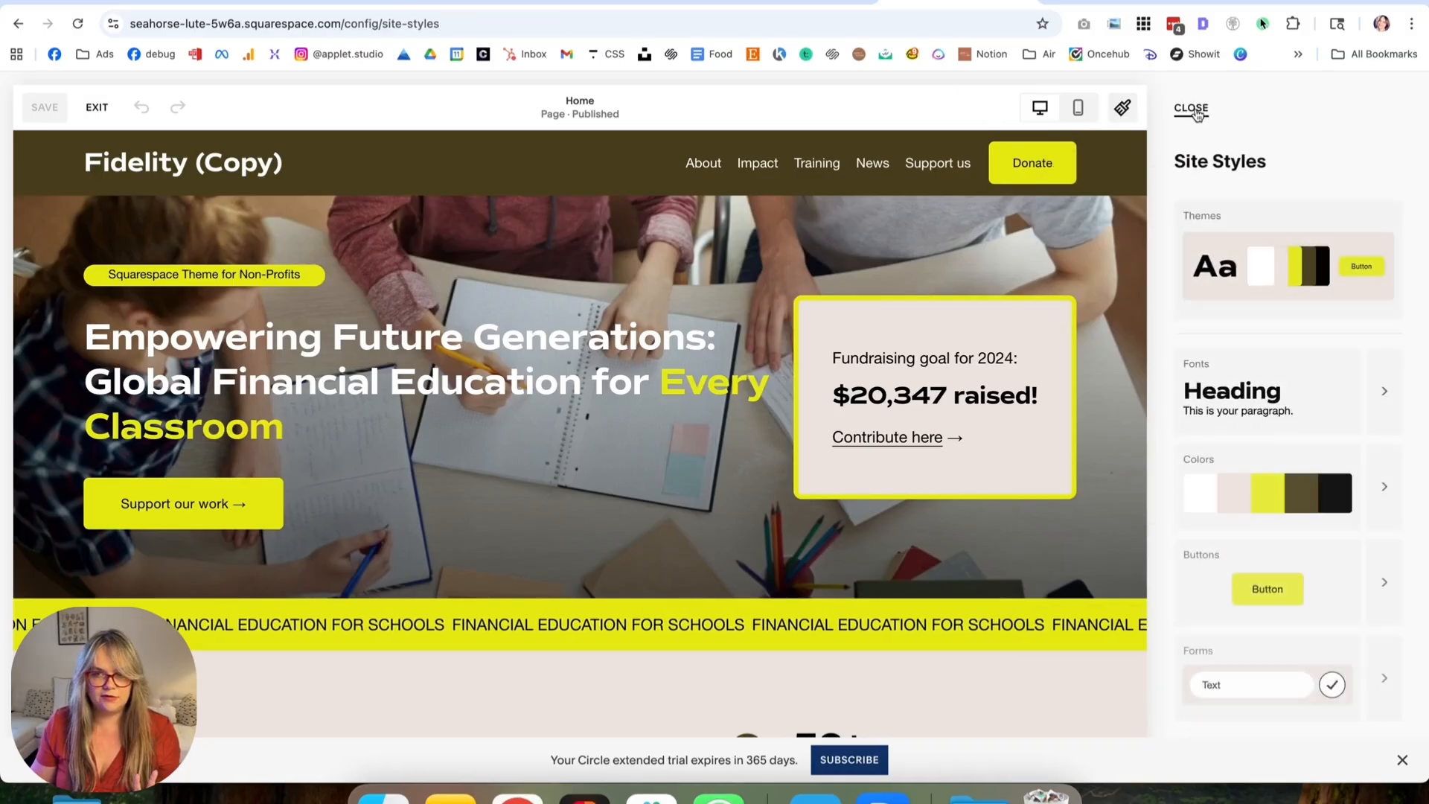
pyautogui.click(1199, 112)
# Open the home page hero section's background settings and remove the image home-hero.jpg.
pyautogui.click(237, 108)
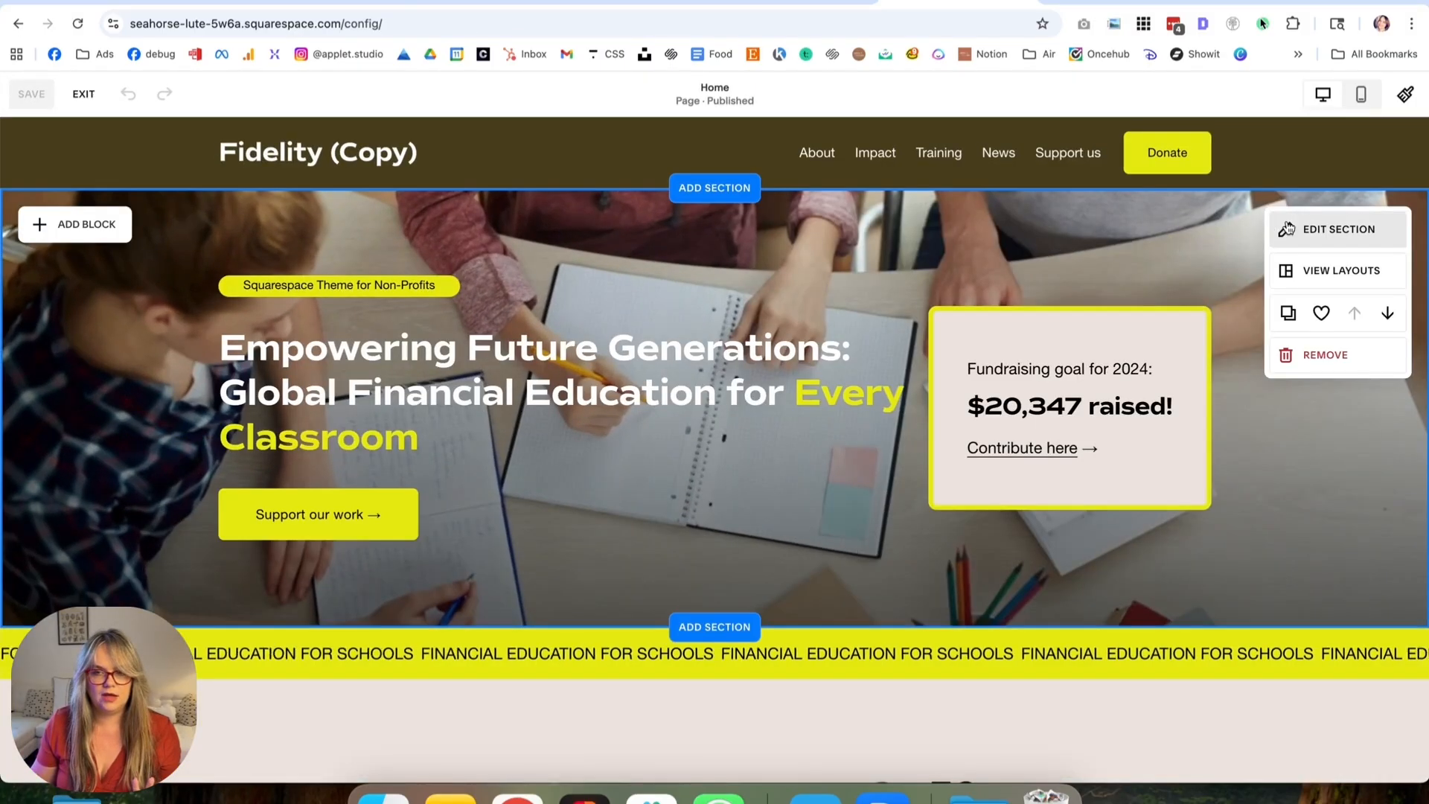
pyautogui.click(1288, 229)
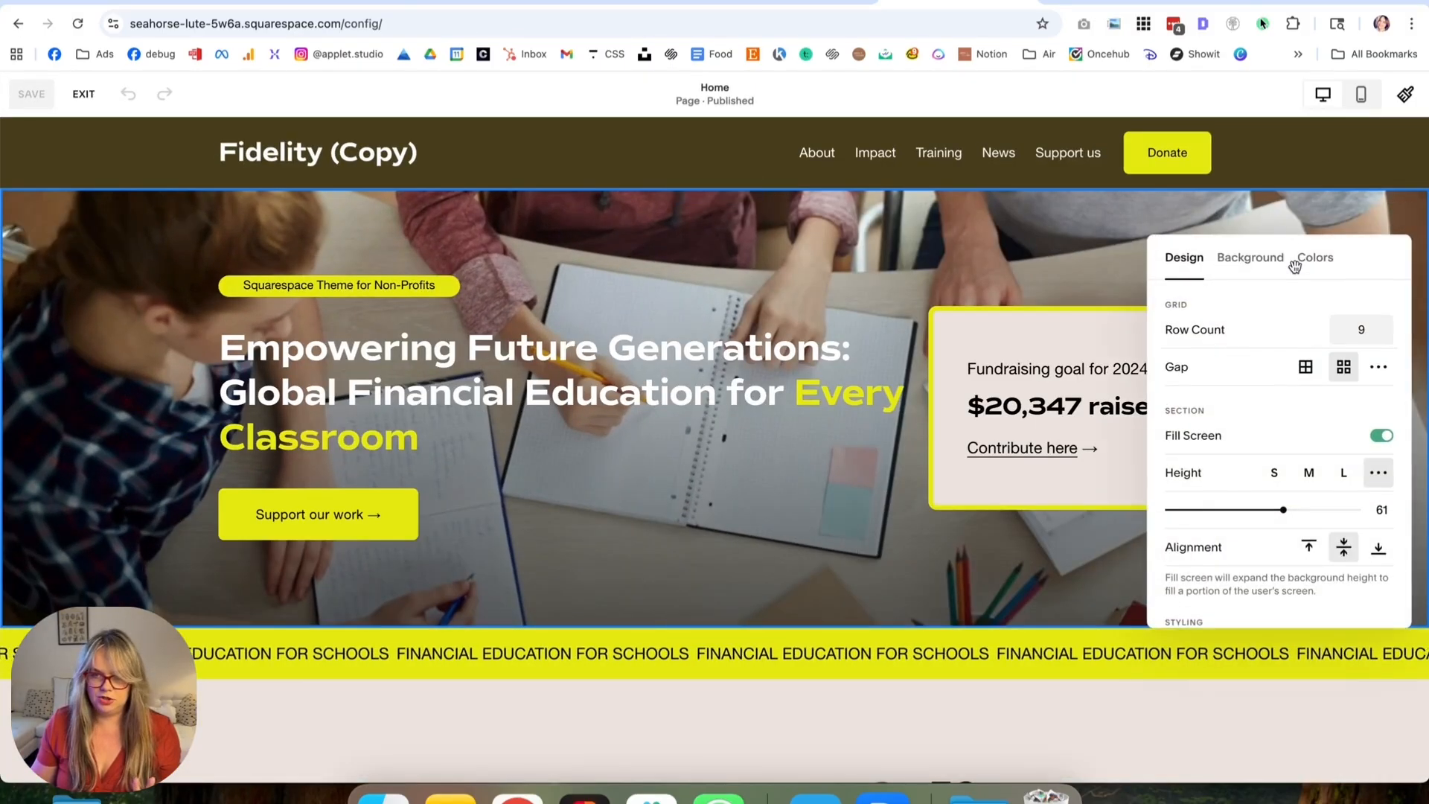
pyautogui.click(1308, 260)
pyautogui.click(1260, 264)
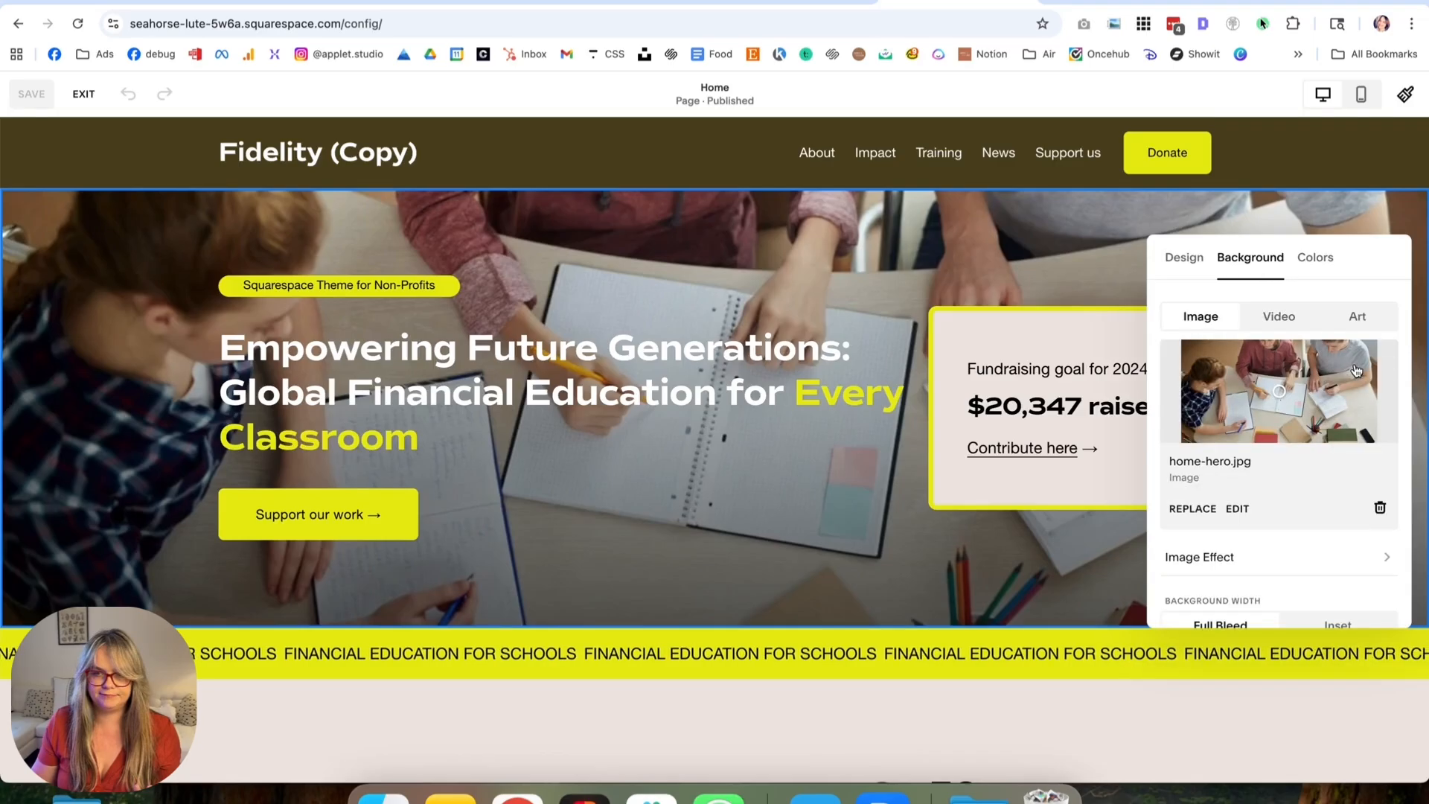
pyautogui.click(1376, 504)
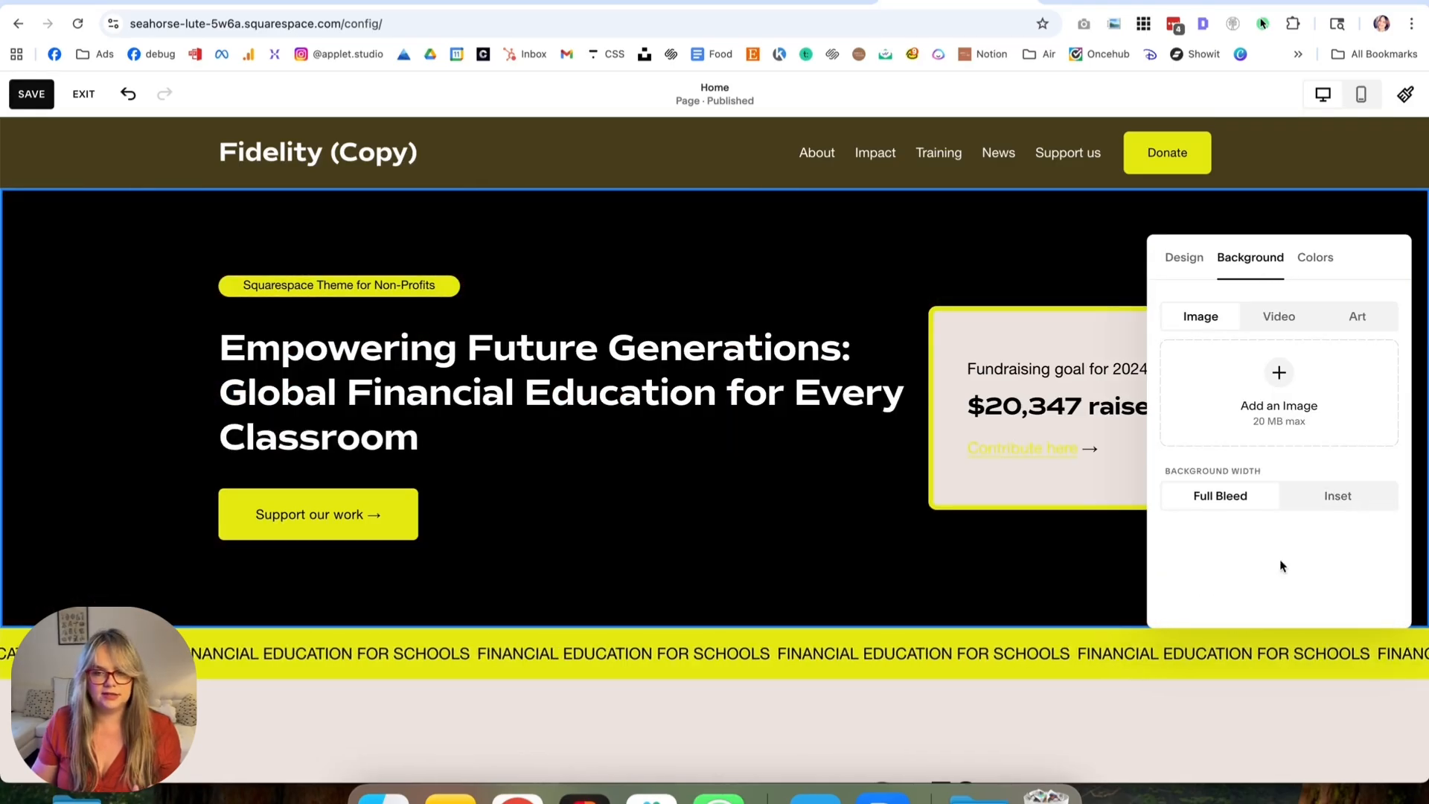
# Switch to Figma and export the wide photo of the laughing man at the desk to Downloads as fidelity-hero.png.
pyautogui.click(586, 796)
pyautogui.scroll(5, 554, 123)
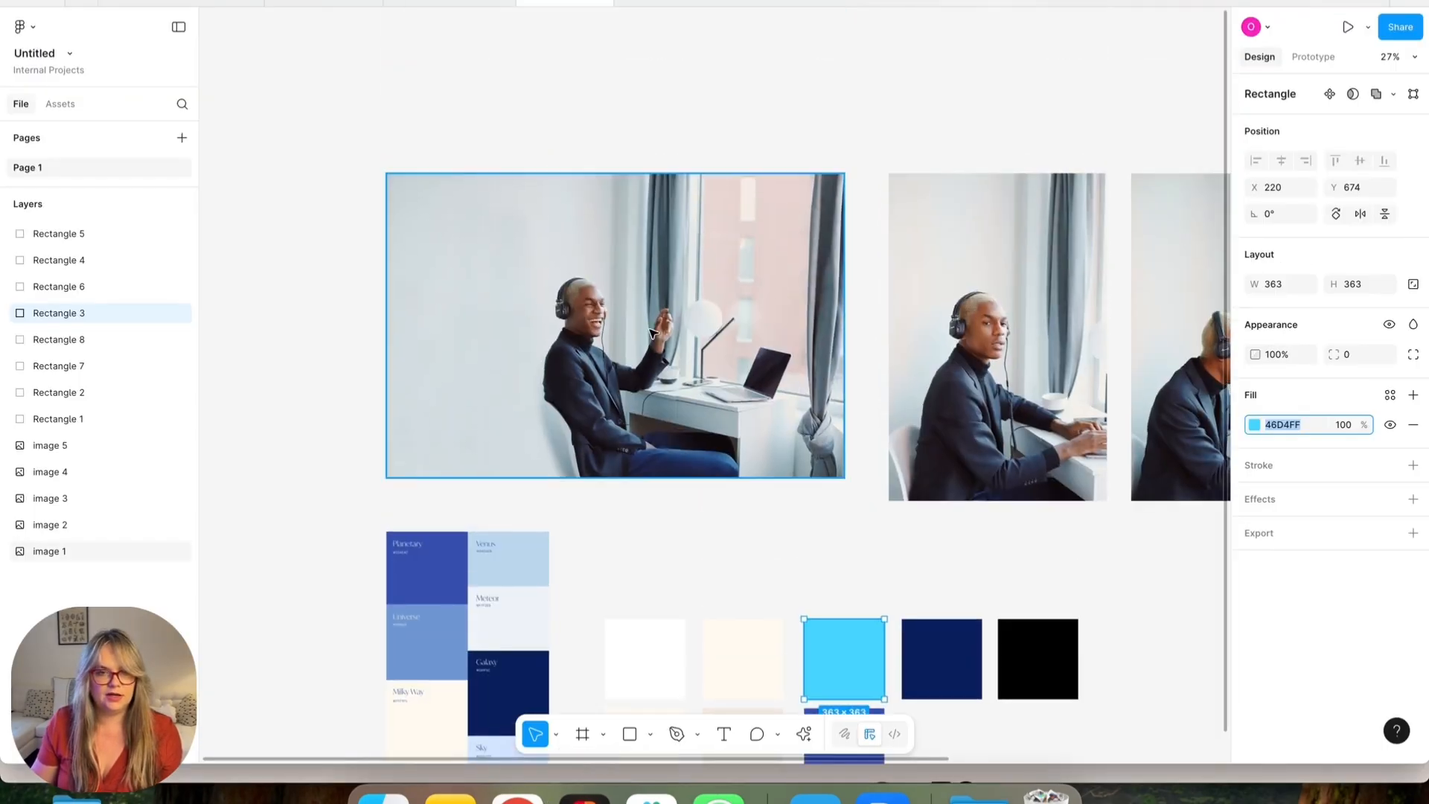
pyautogui.click(655, 350)
pyautogui.hscroll(3, 756, 369)
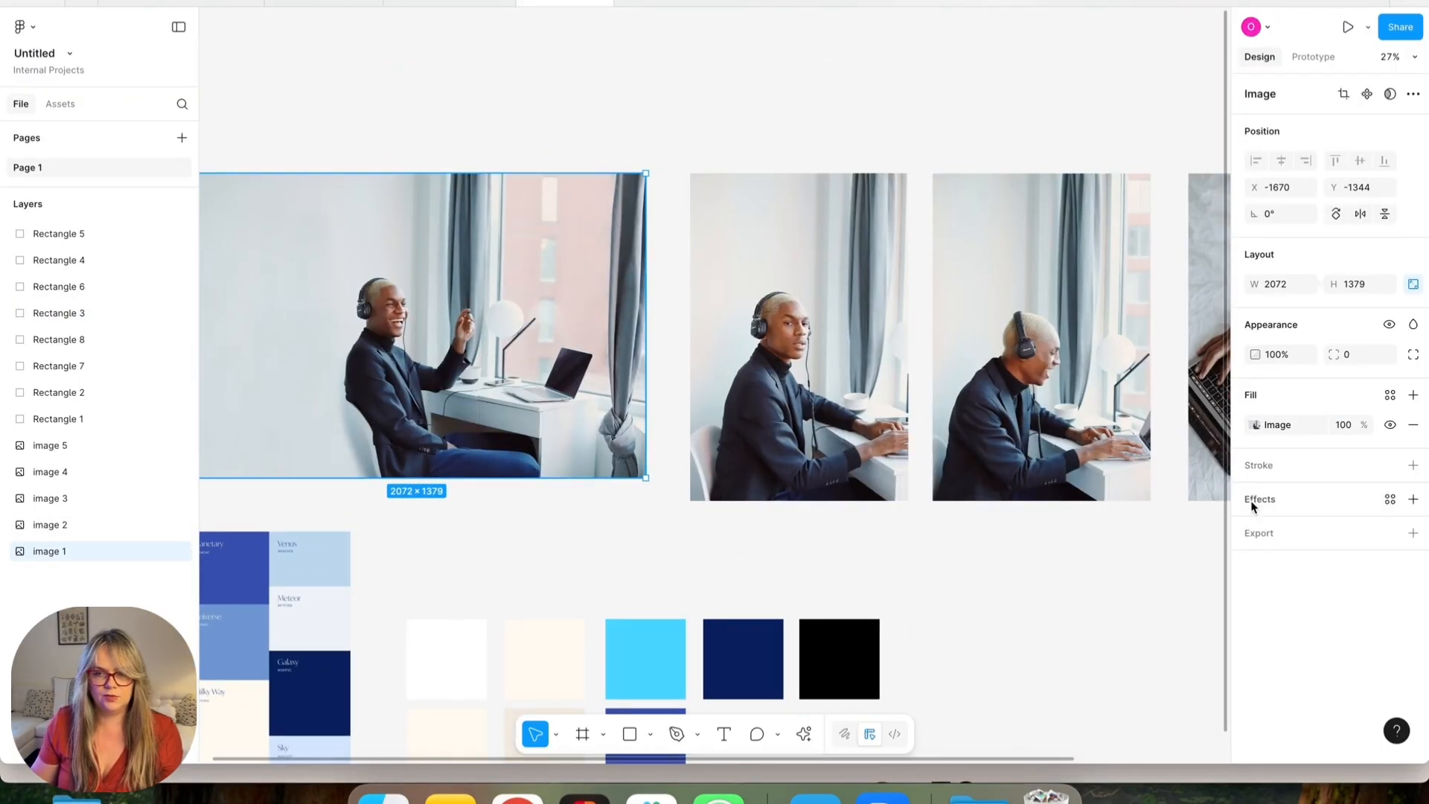
pyautogui.click(1322, 588)
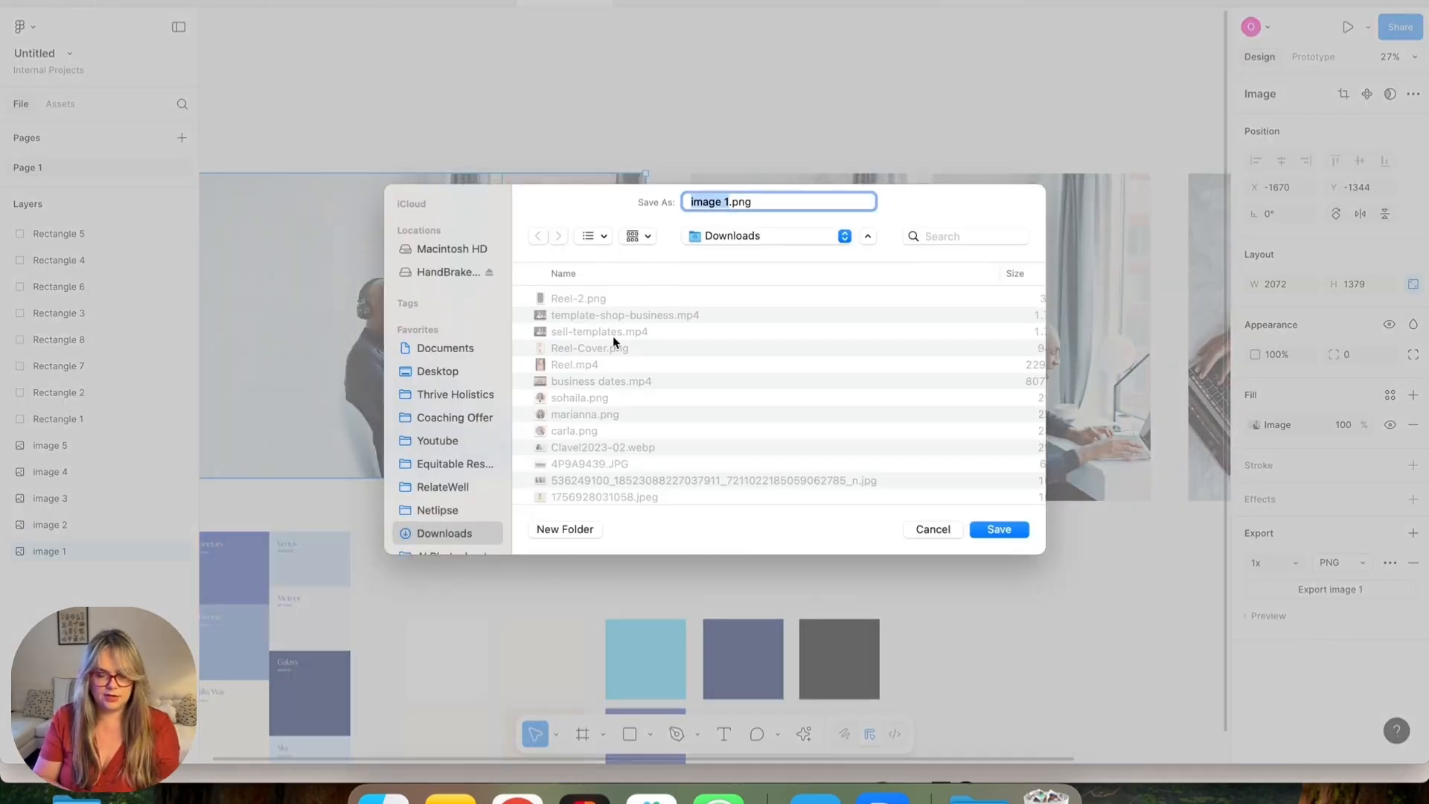
pyautogui.press('Return')
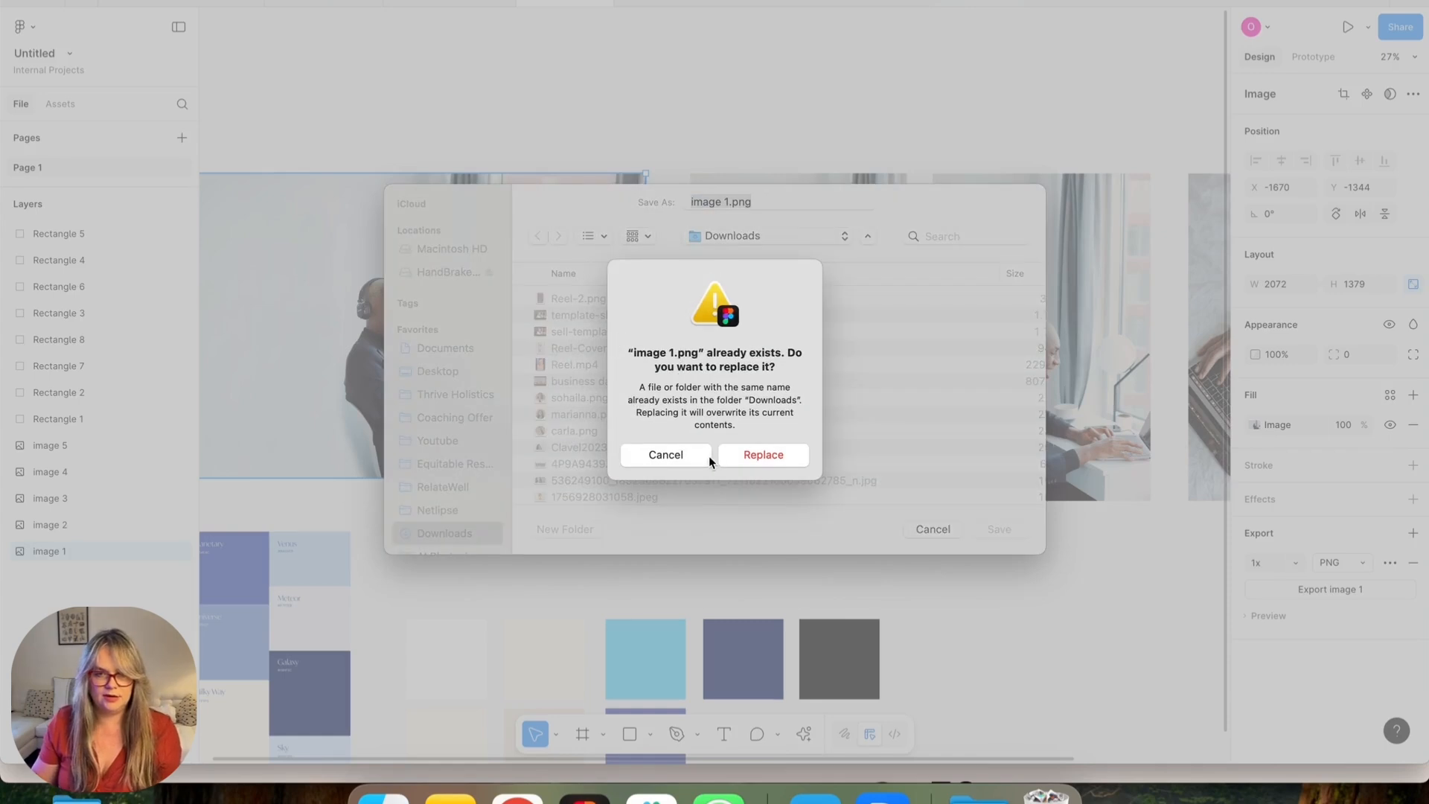
pyautogui.click(709, 456)
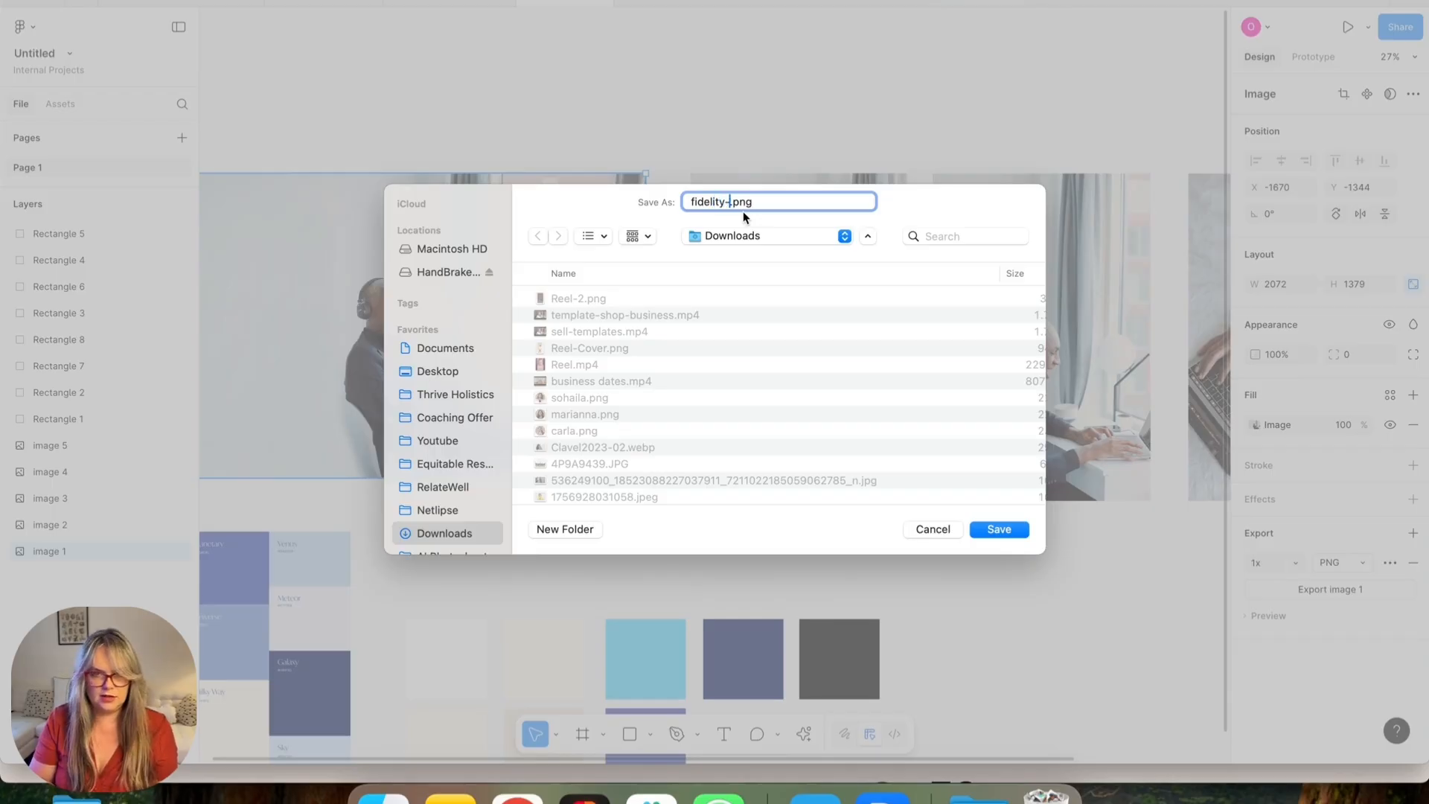
pyautogui.press('Return')
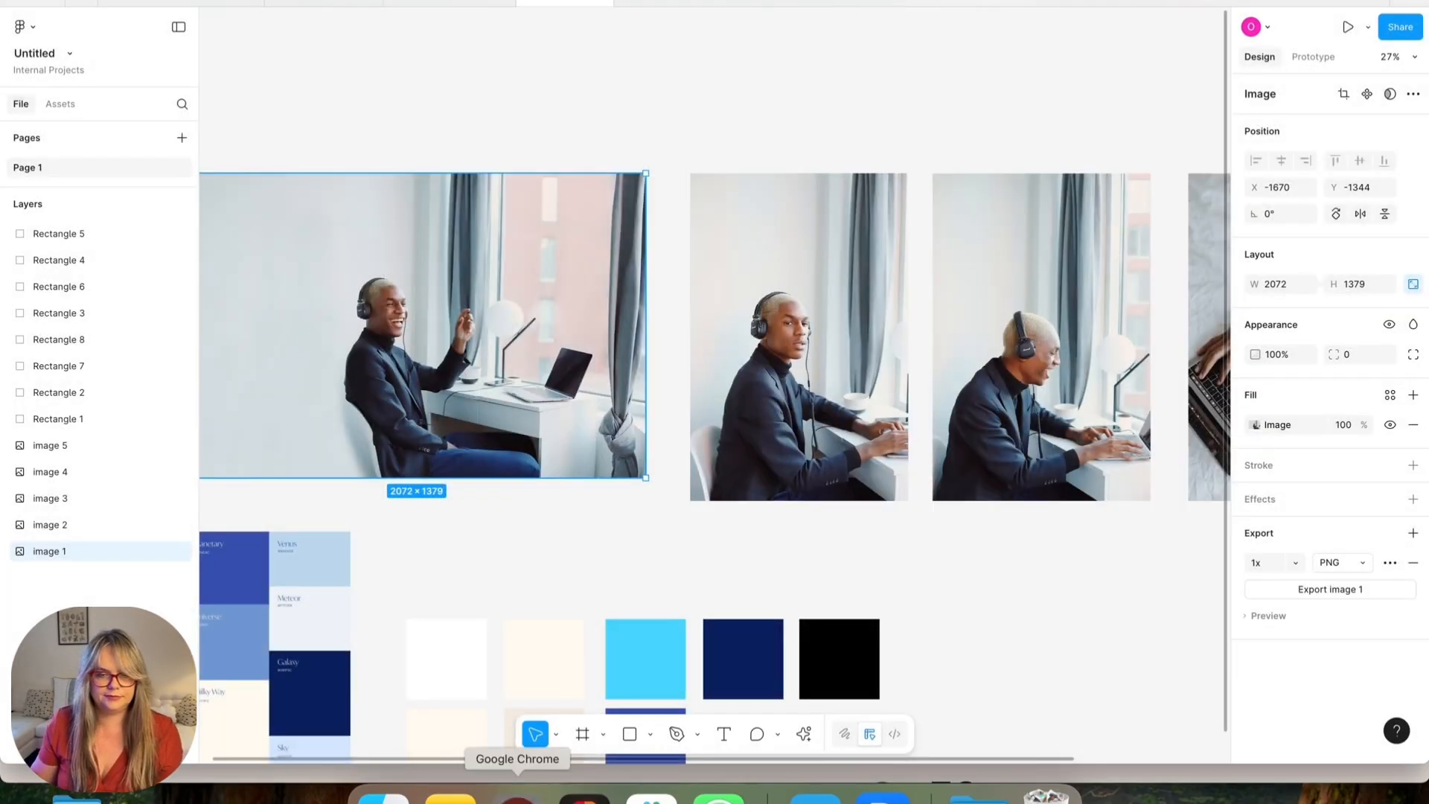
# Switch to the browser and add fidelity-hero.png from the Downloads folder as the hero section's background image.
pyautogui.click(517, 795)
pyautogui.click(383, 797)
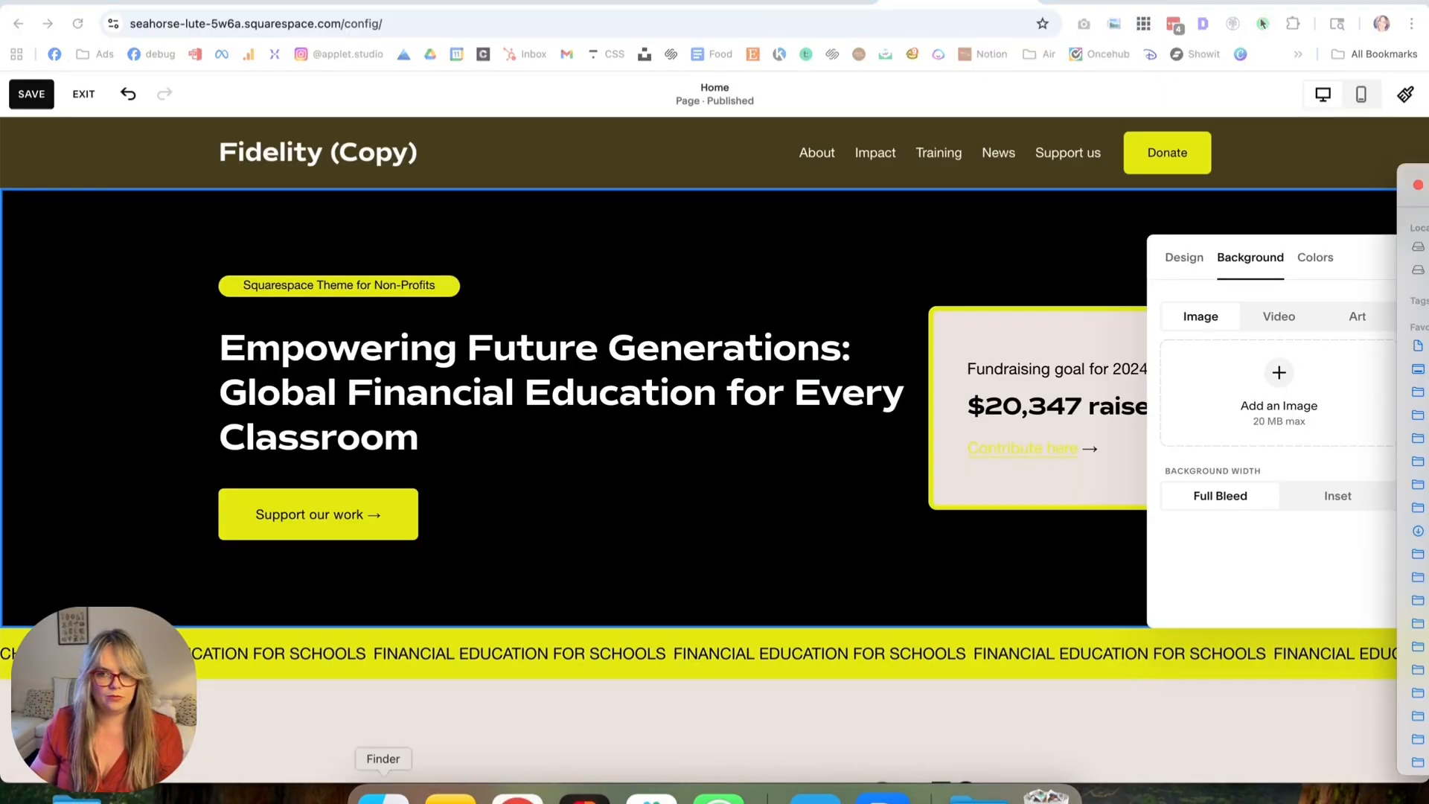
pyautogui.moveTo(1395, 200); pyautogui.dragTo(274, 149)
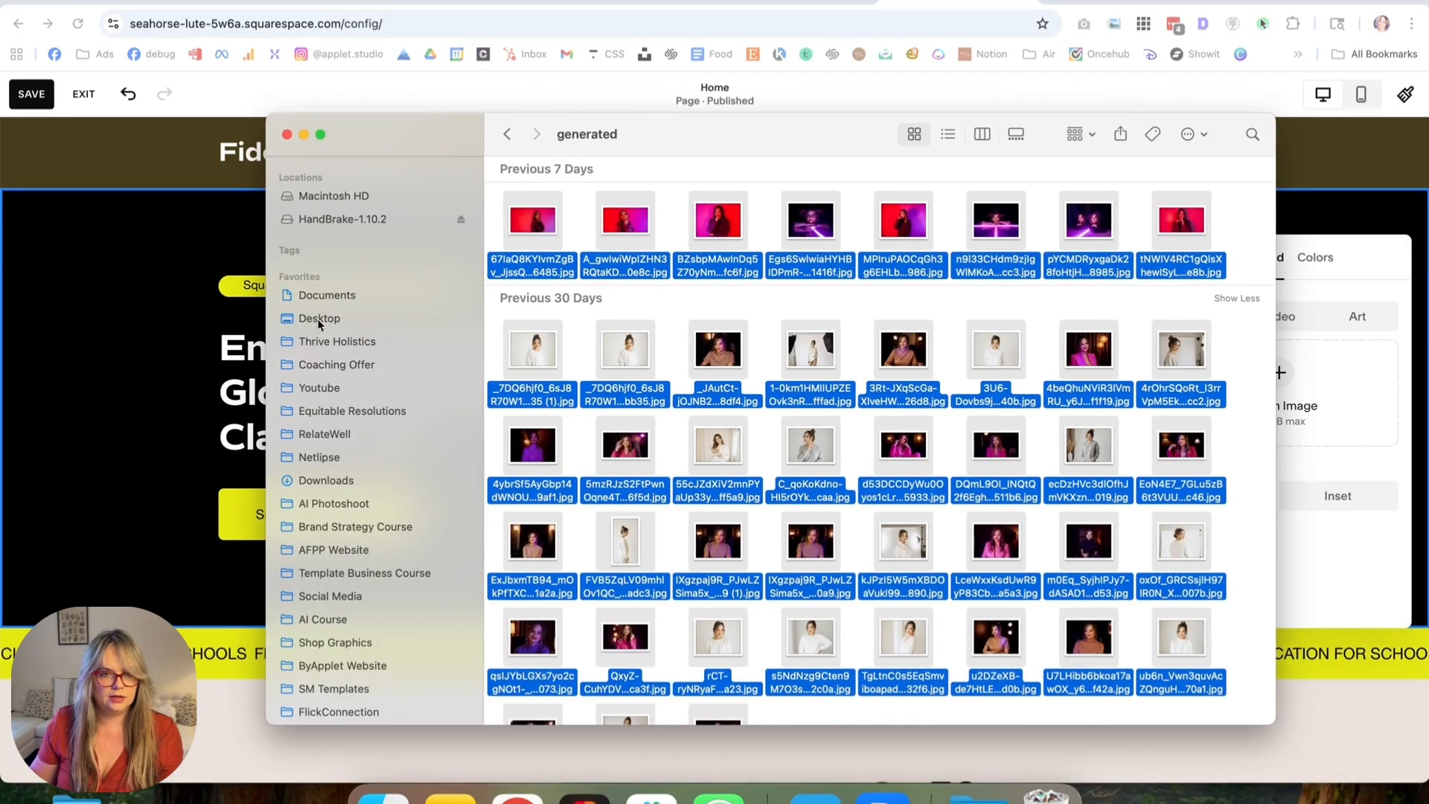
pyautogui.click(334, 478)
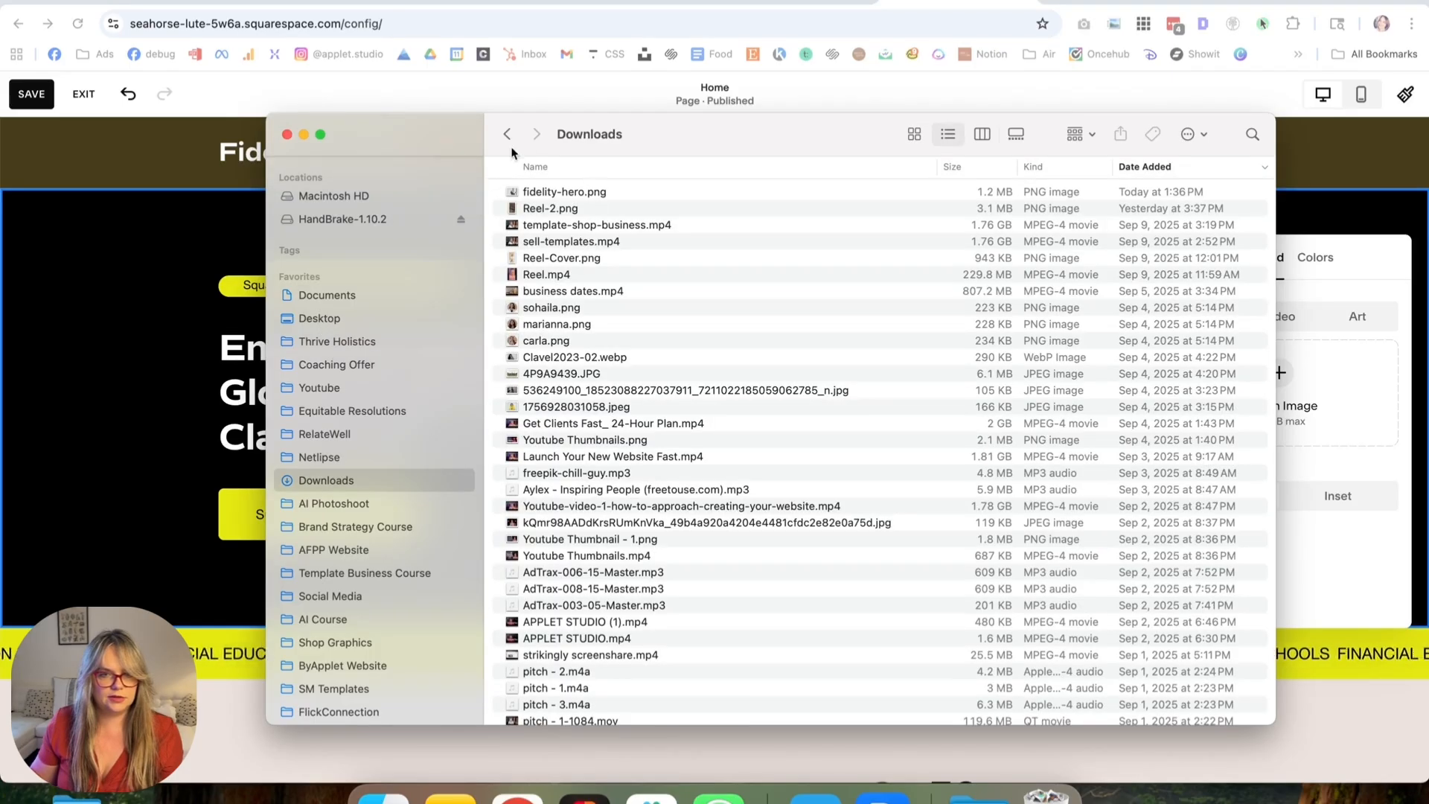
pyautogui.moveTo(512, 153); pyautogui.dragTo(309, 262)
pyautogui.click(356, 320)
pyautogui.click(362, 306)
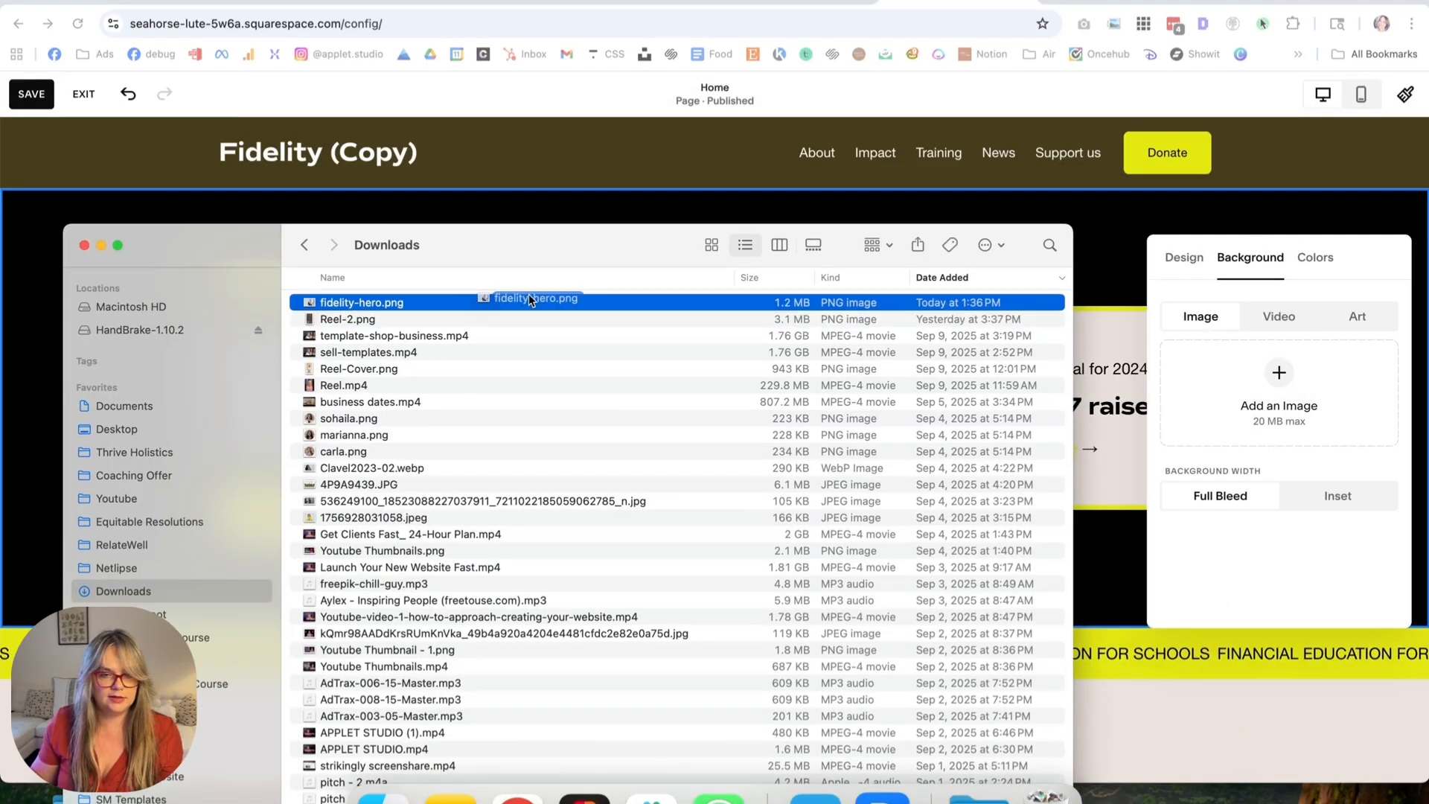
pyautogui.moveTo(530, 300); pyautogui.dragTo(1268, 377)
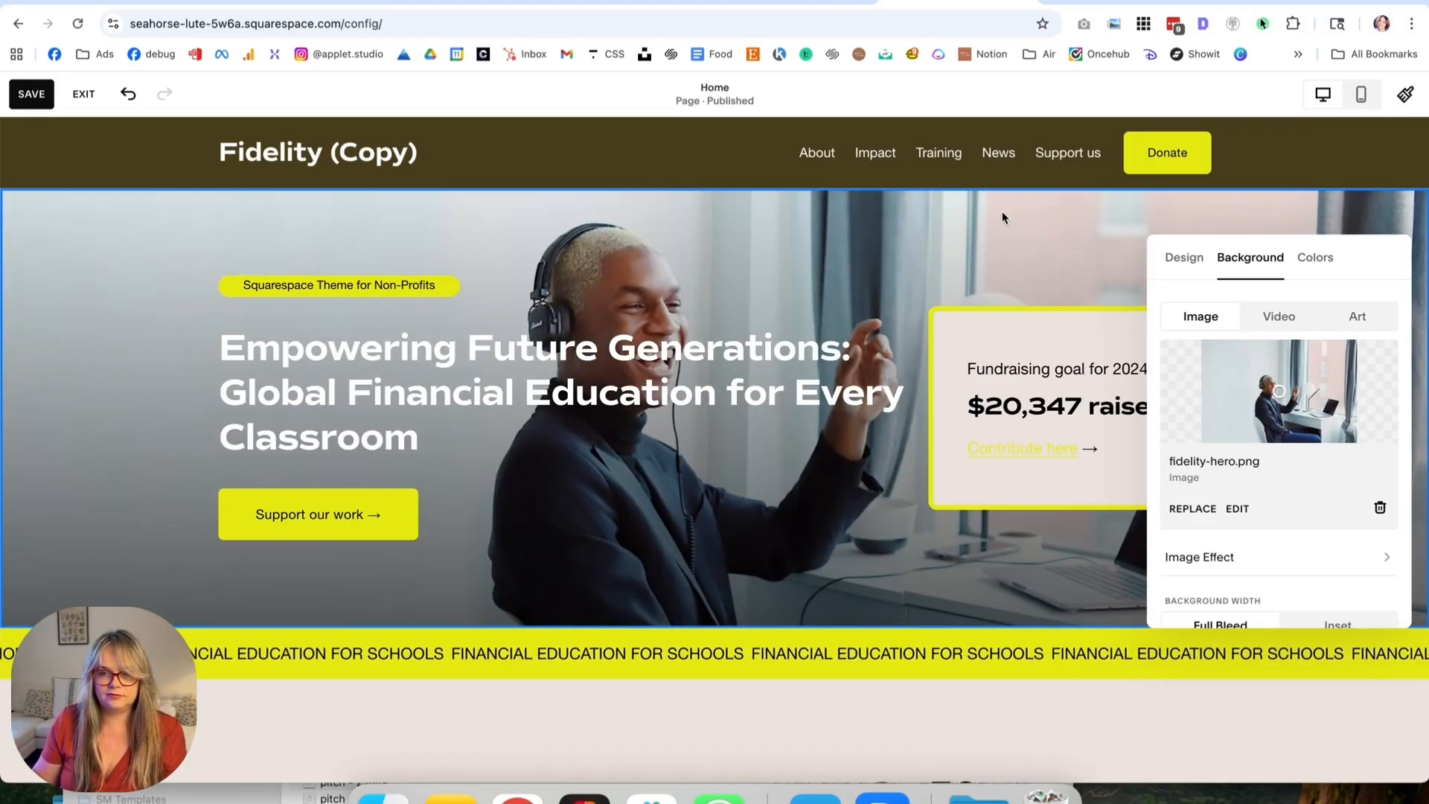
# Try several focal points on the hero background image and move the focal point back to the image's center.
pyautogui.click(1341, 423)
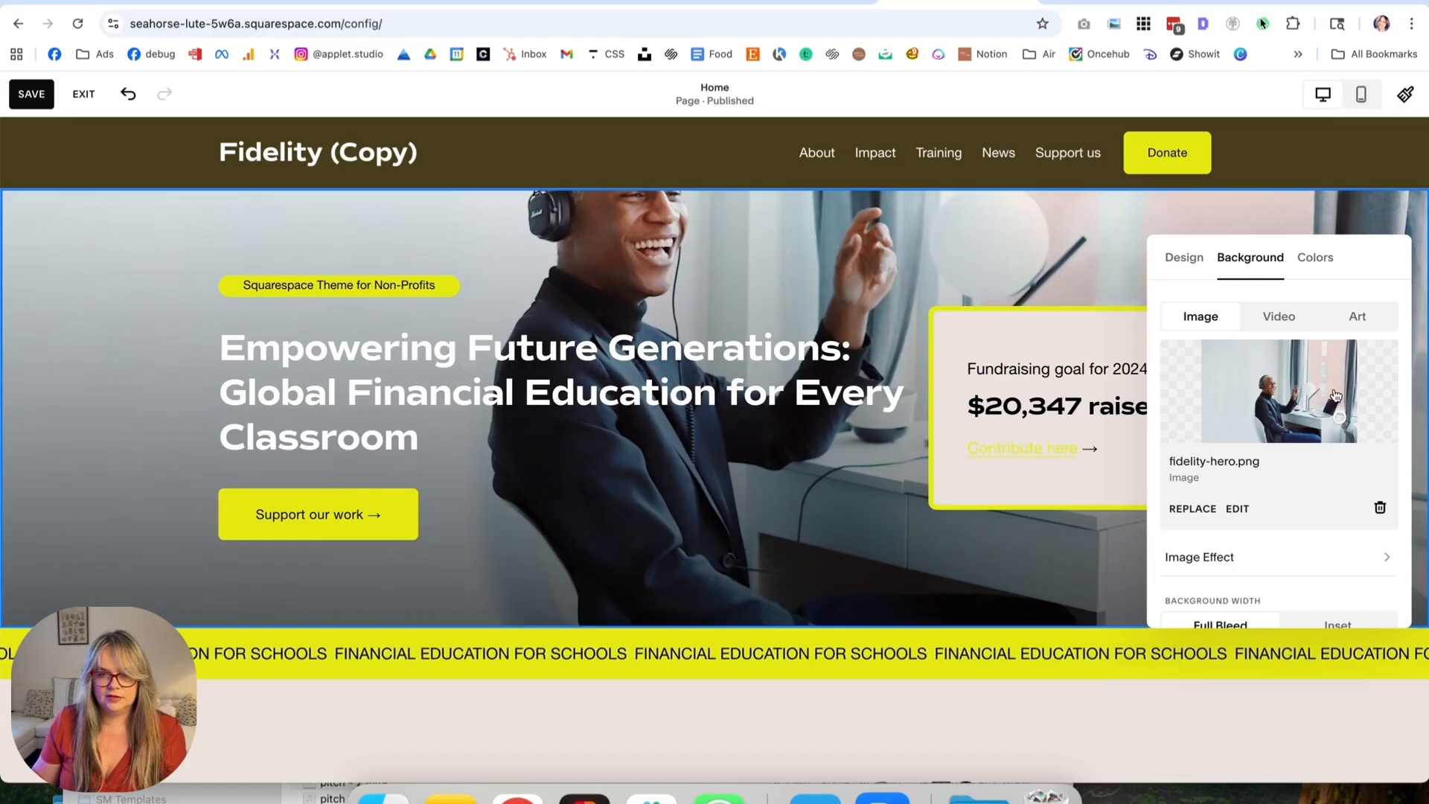
pyautogui.click(1330, 373)
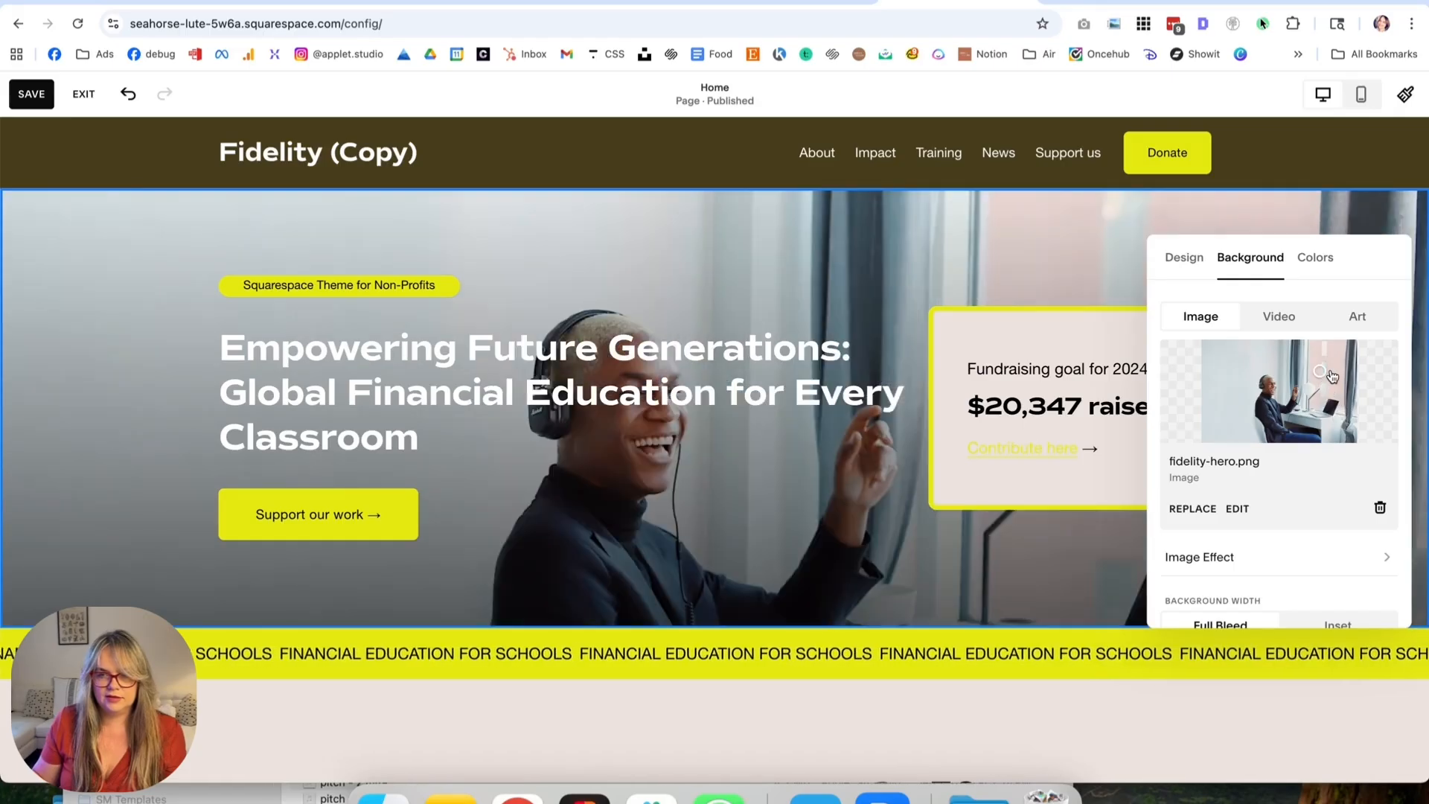
pyautogui.click(1331, 416)
pyautogui.click(1331, 427)
pyautogui.click(1328, 414)
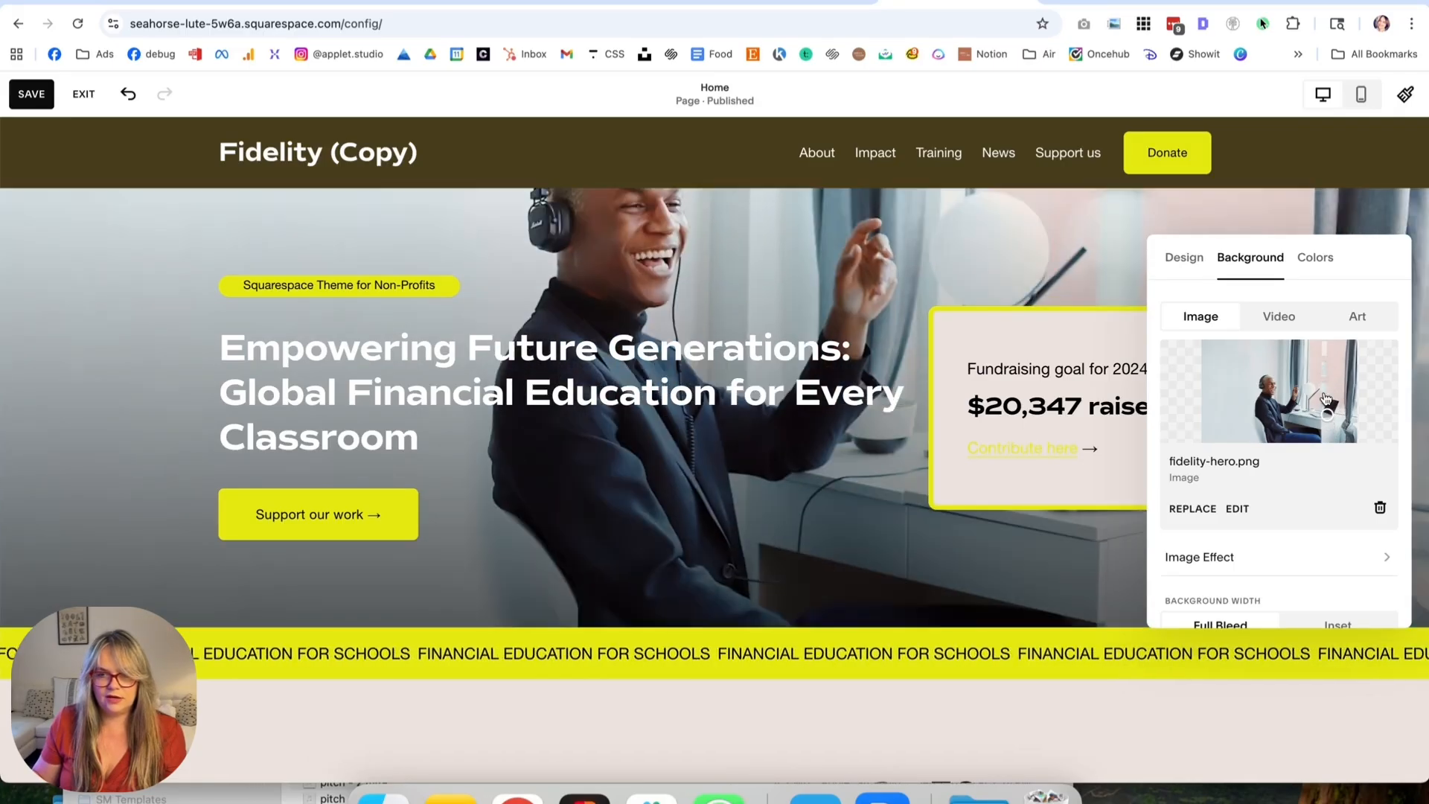
pyautogui.click(1328, 393)
pyautogui.moveTo(1331, 399); pyautogui.dragTo(1268, 419)
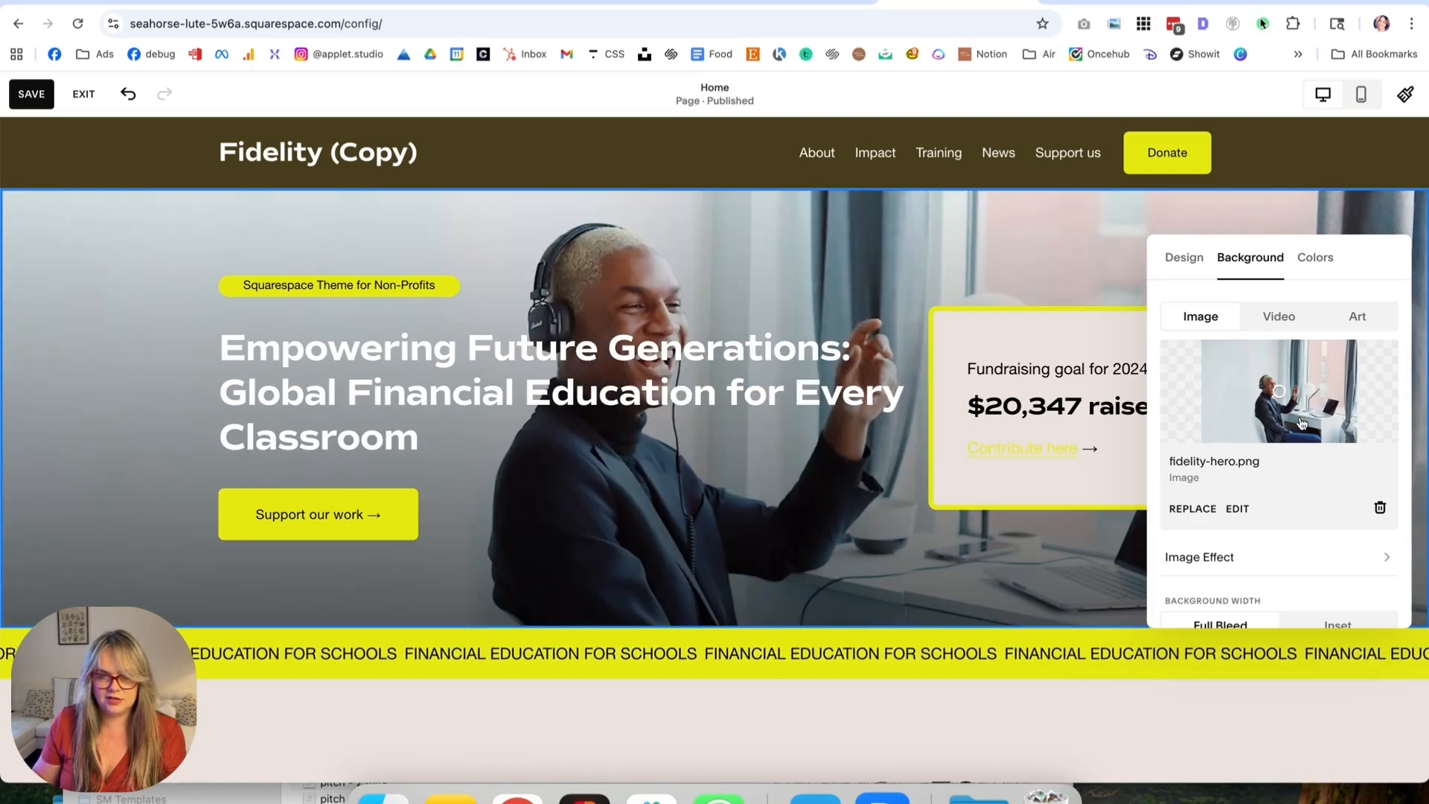
# Open the site's palette editor and replace the yellow accent with the sky blue 46D4FF copied from the Figma square.
pyautogui.click(1405, 94)
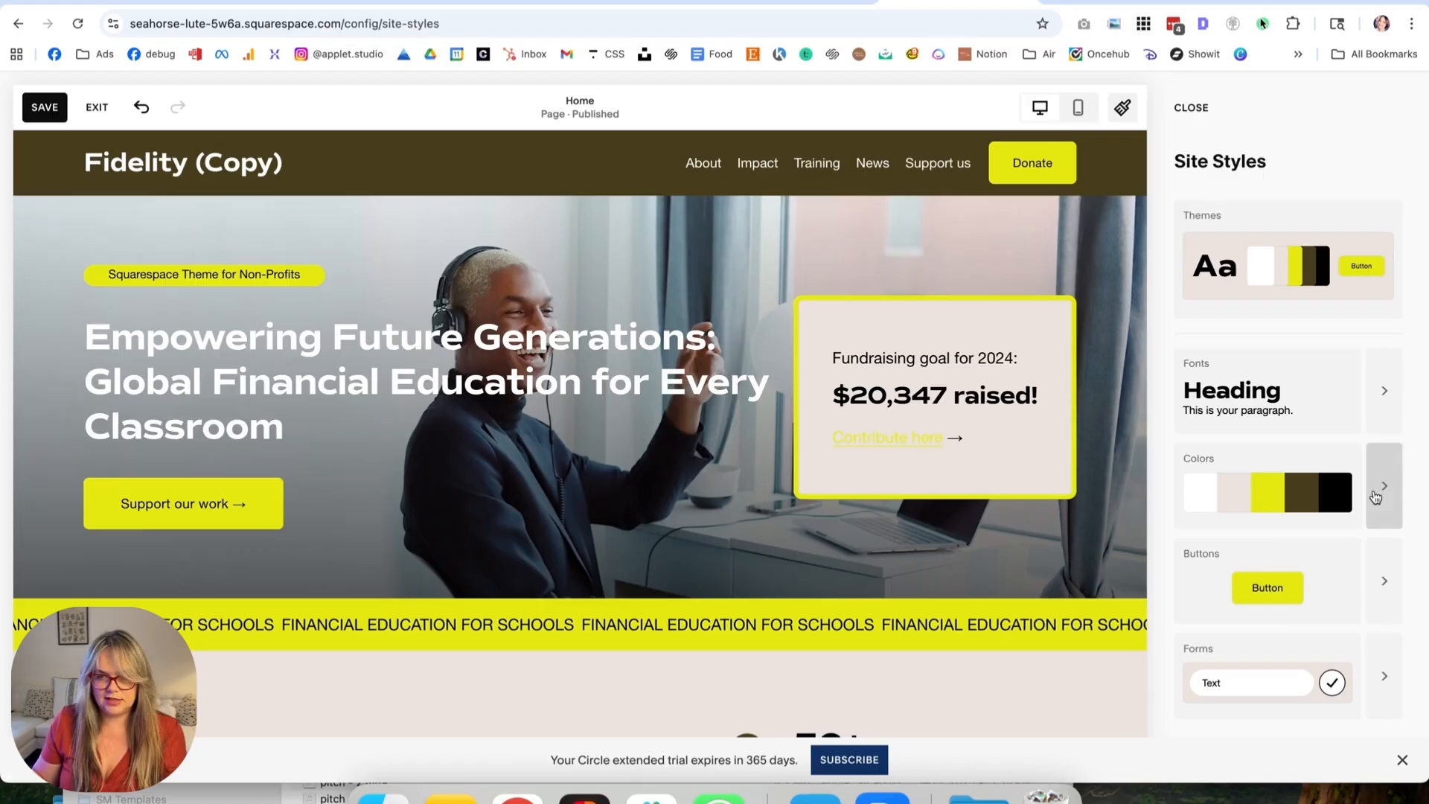
pyautogui.click(1382, 497)
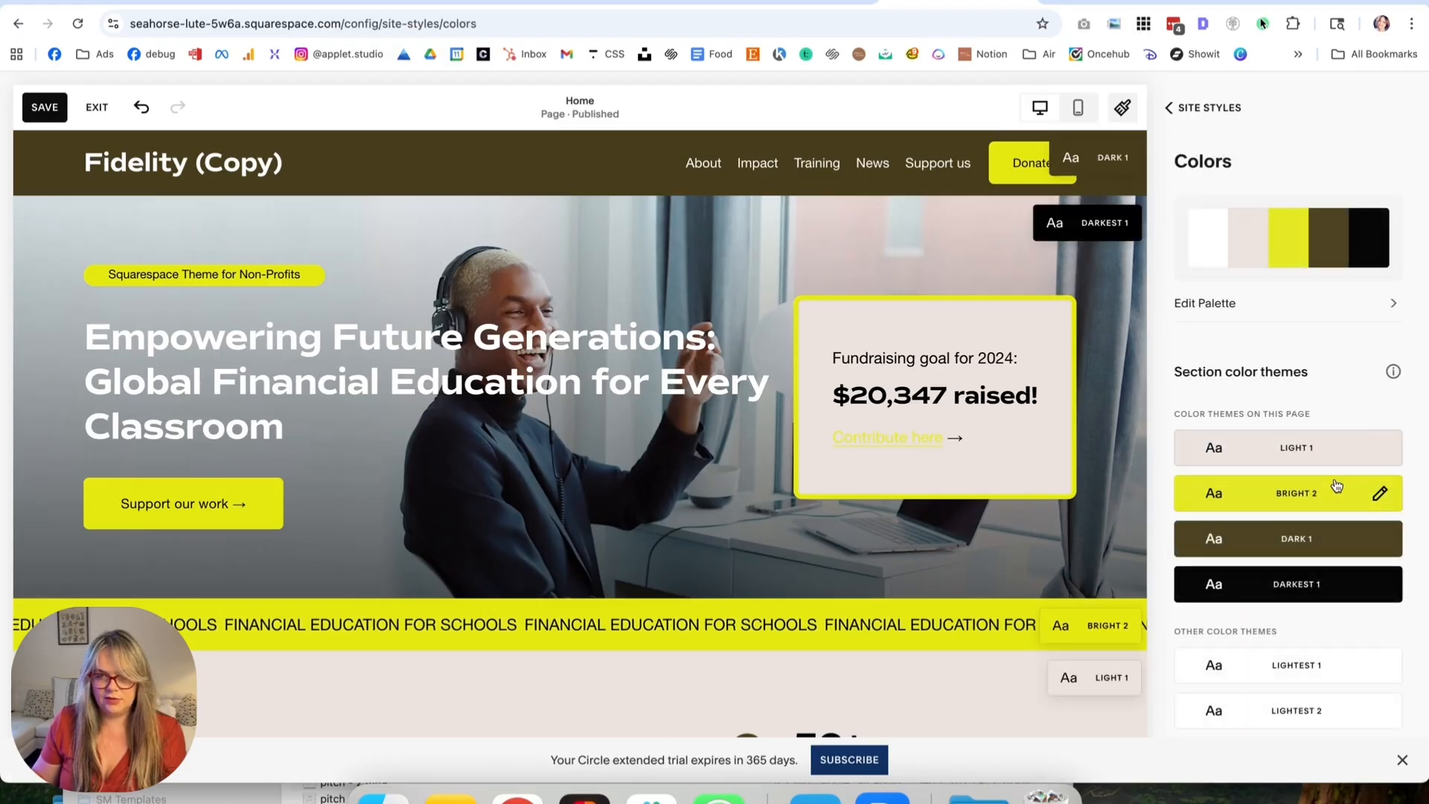
pyautogui.click(1356, 309)
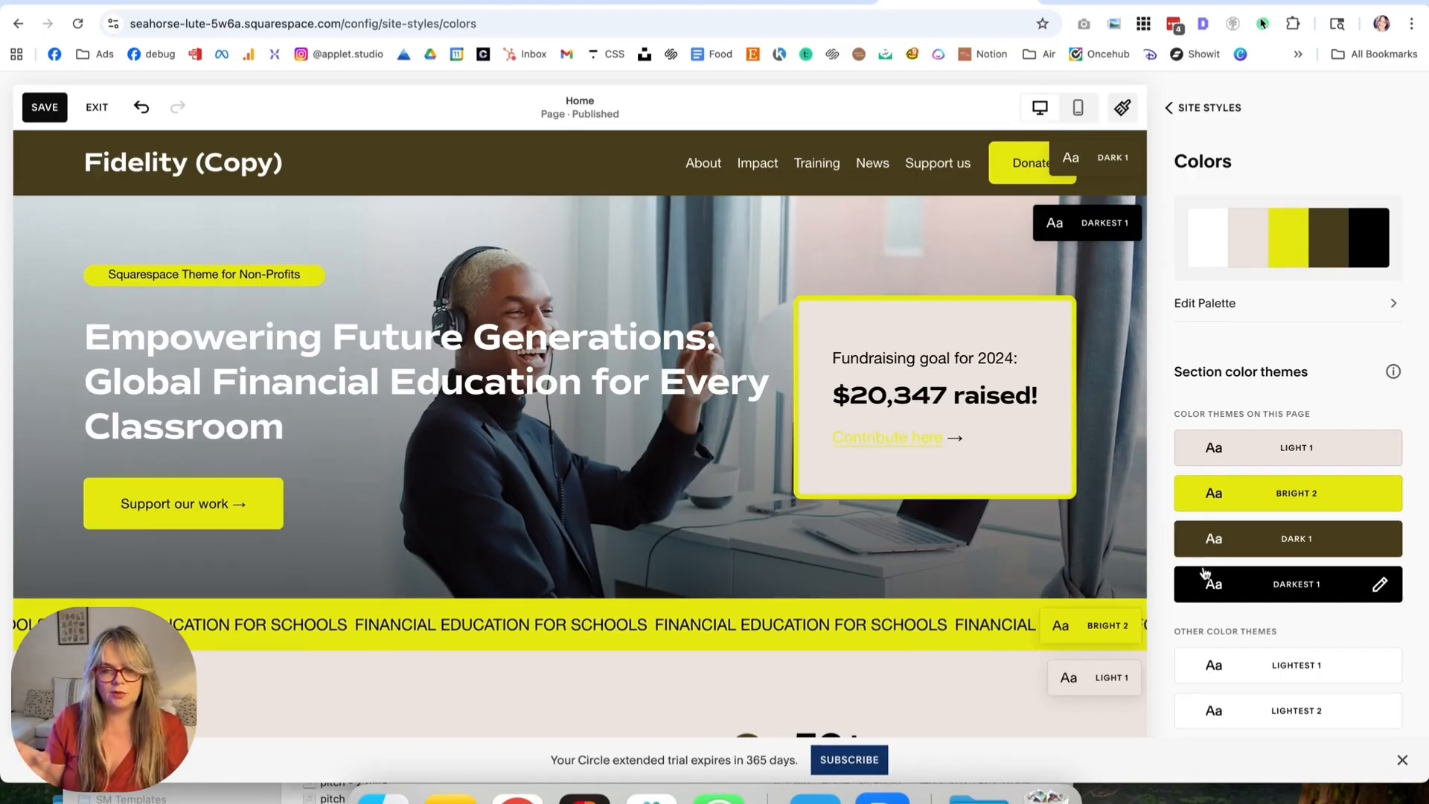
pyautogui.click(1282, 257)
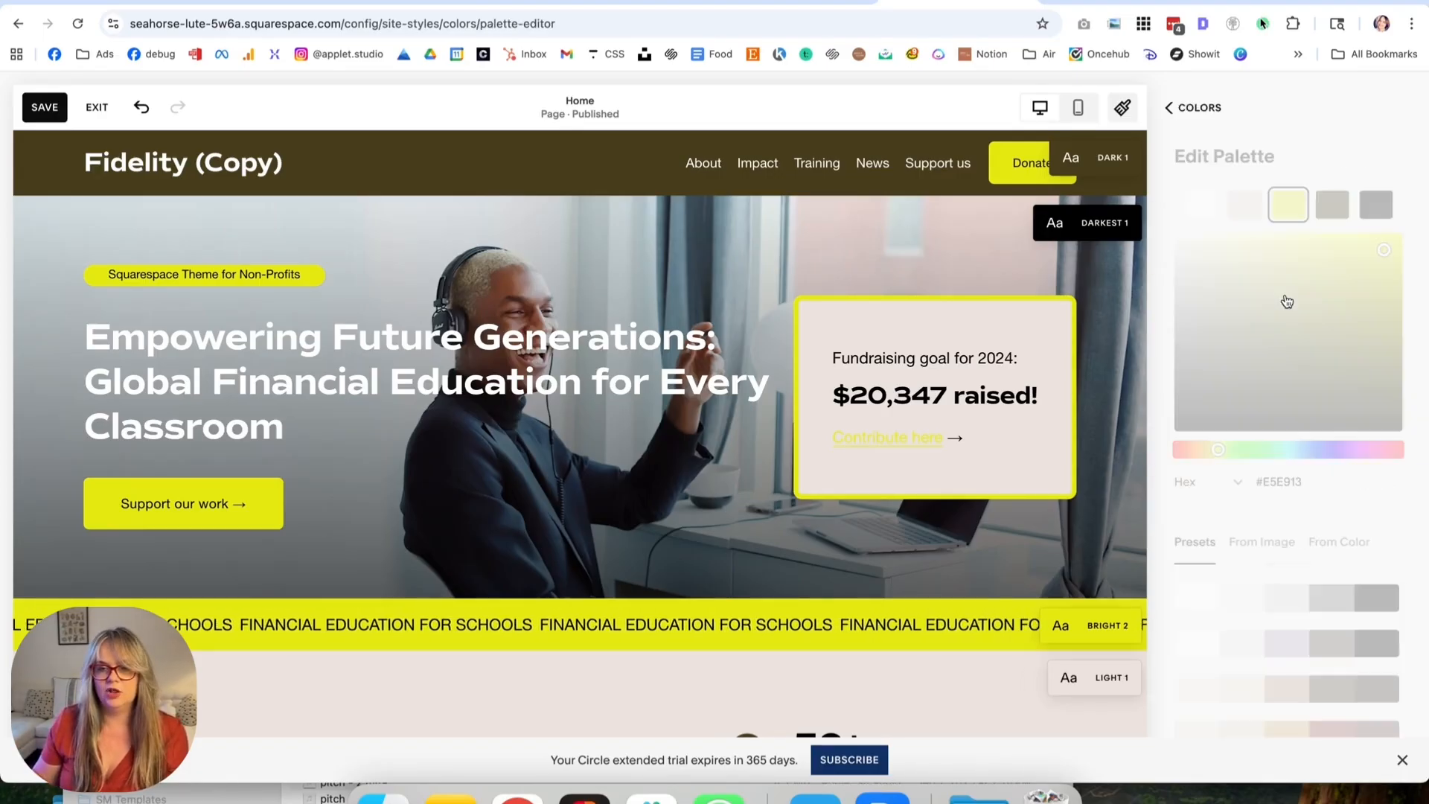
pyautogui.click(585, 795)
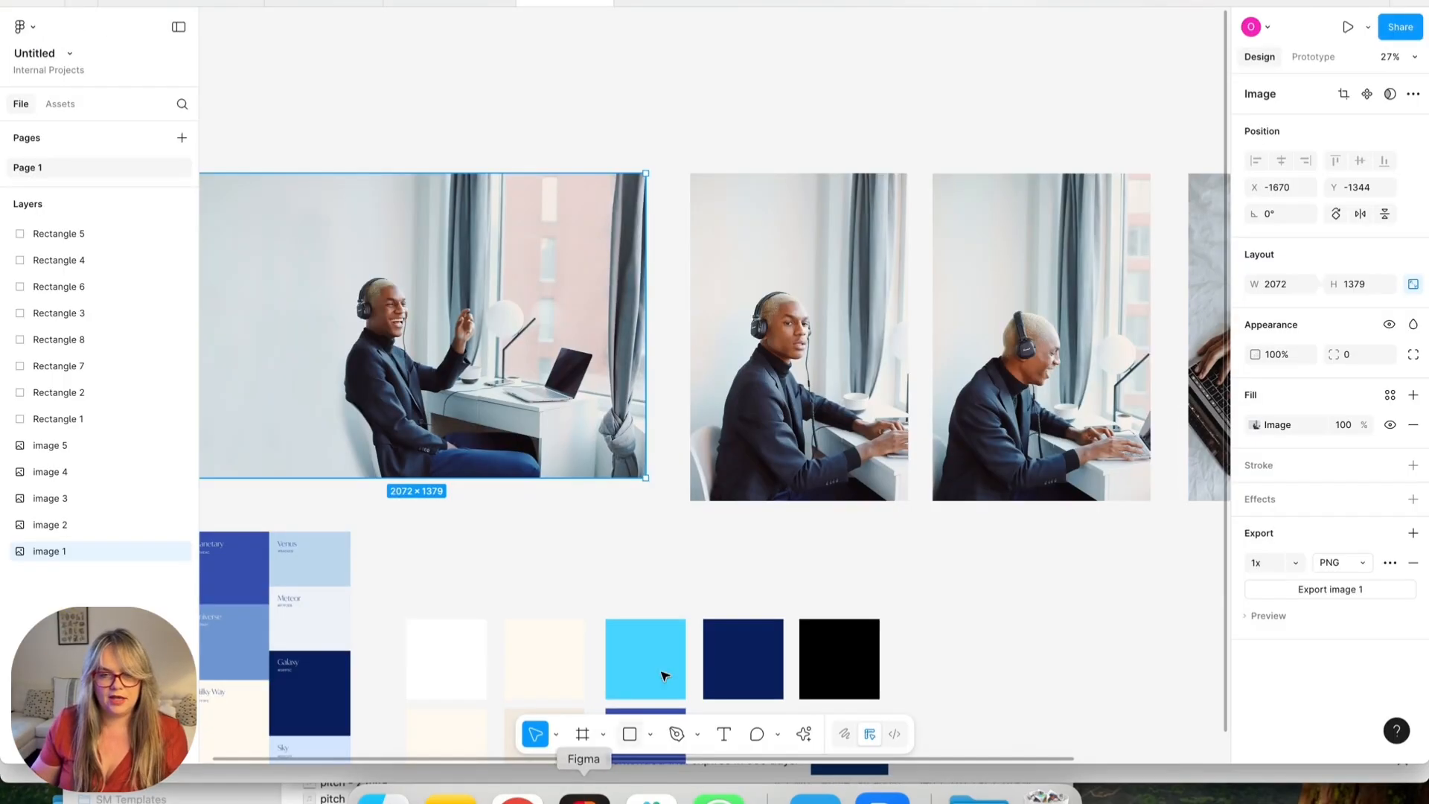
pyautogui.click(664, 638)
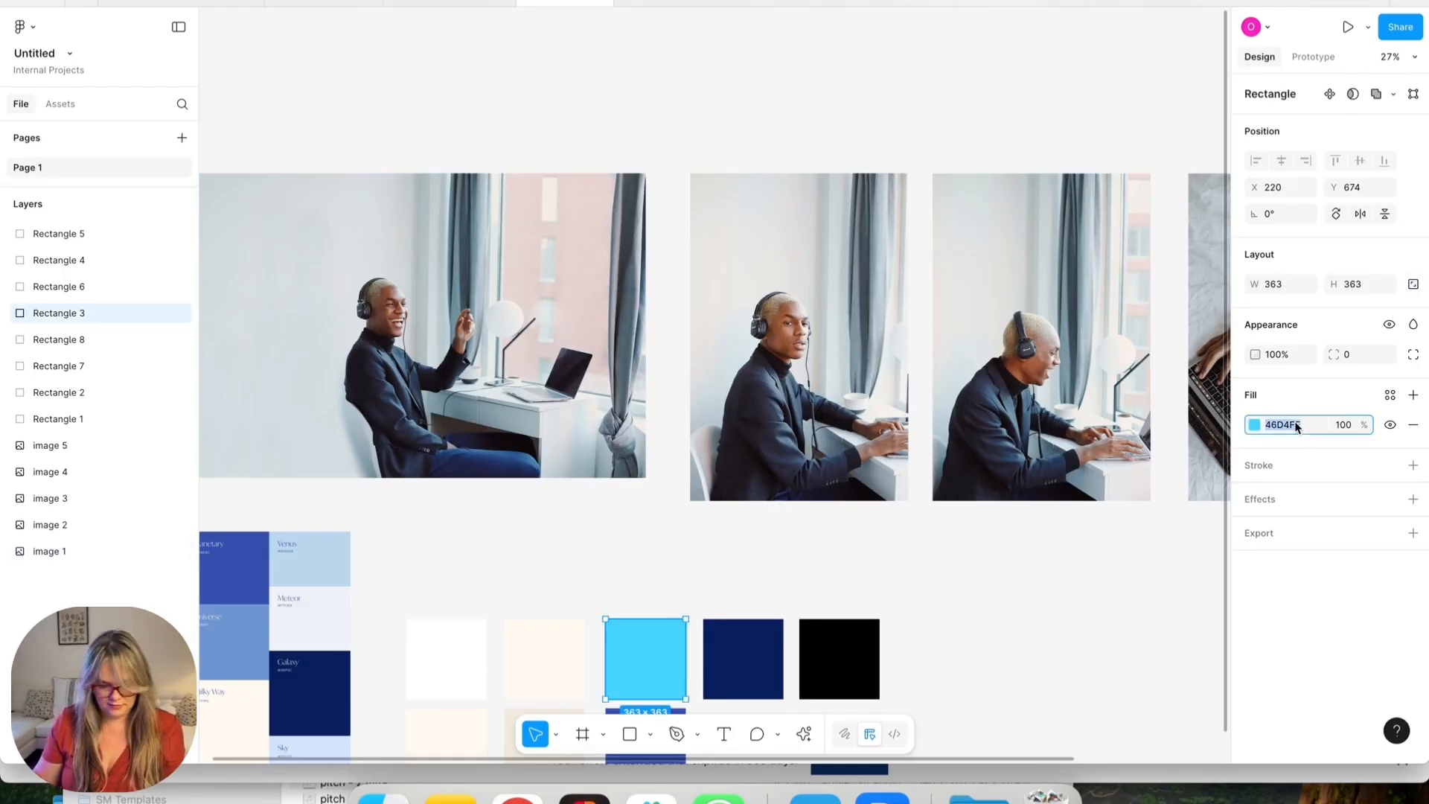
pyautogui.press('super+Tab')
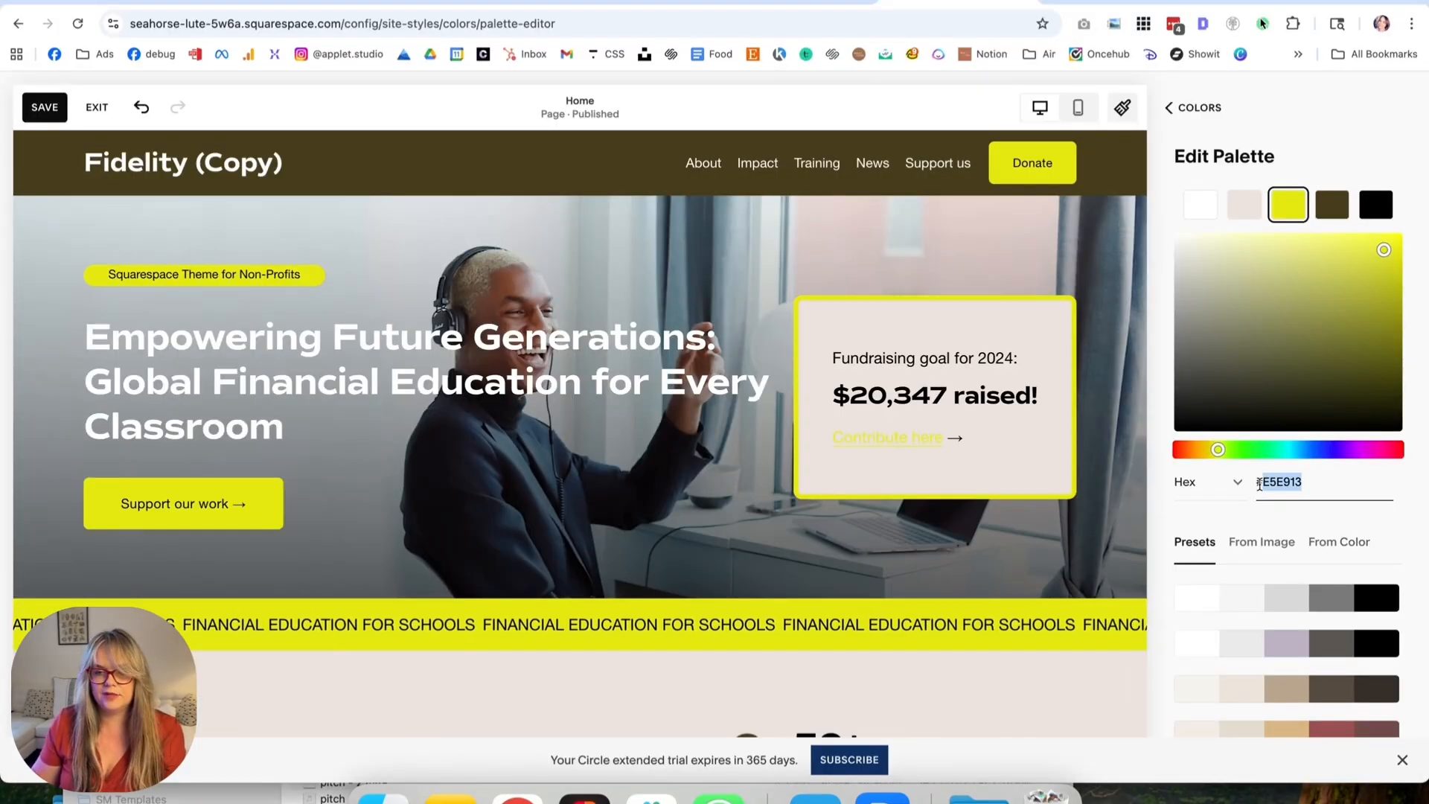
pyautogui.write('46D4FF')
# Copy the navy square's fill from Figma and set the site palette's dark olive color to 0A205C.
pyautogui.press('super+Tab')
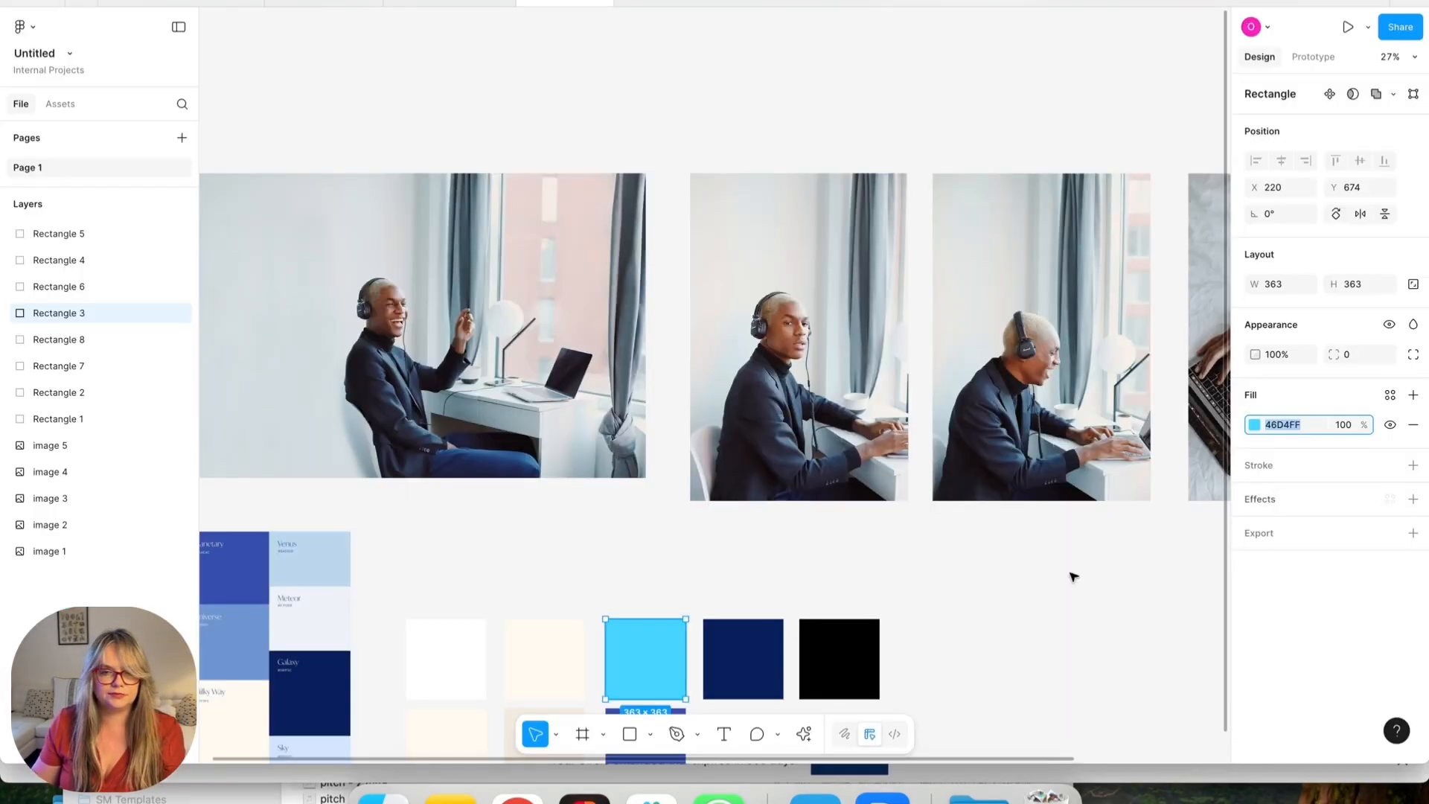
pyautogui.click(752, 683)
pyautogui.press('super+Tab')
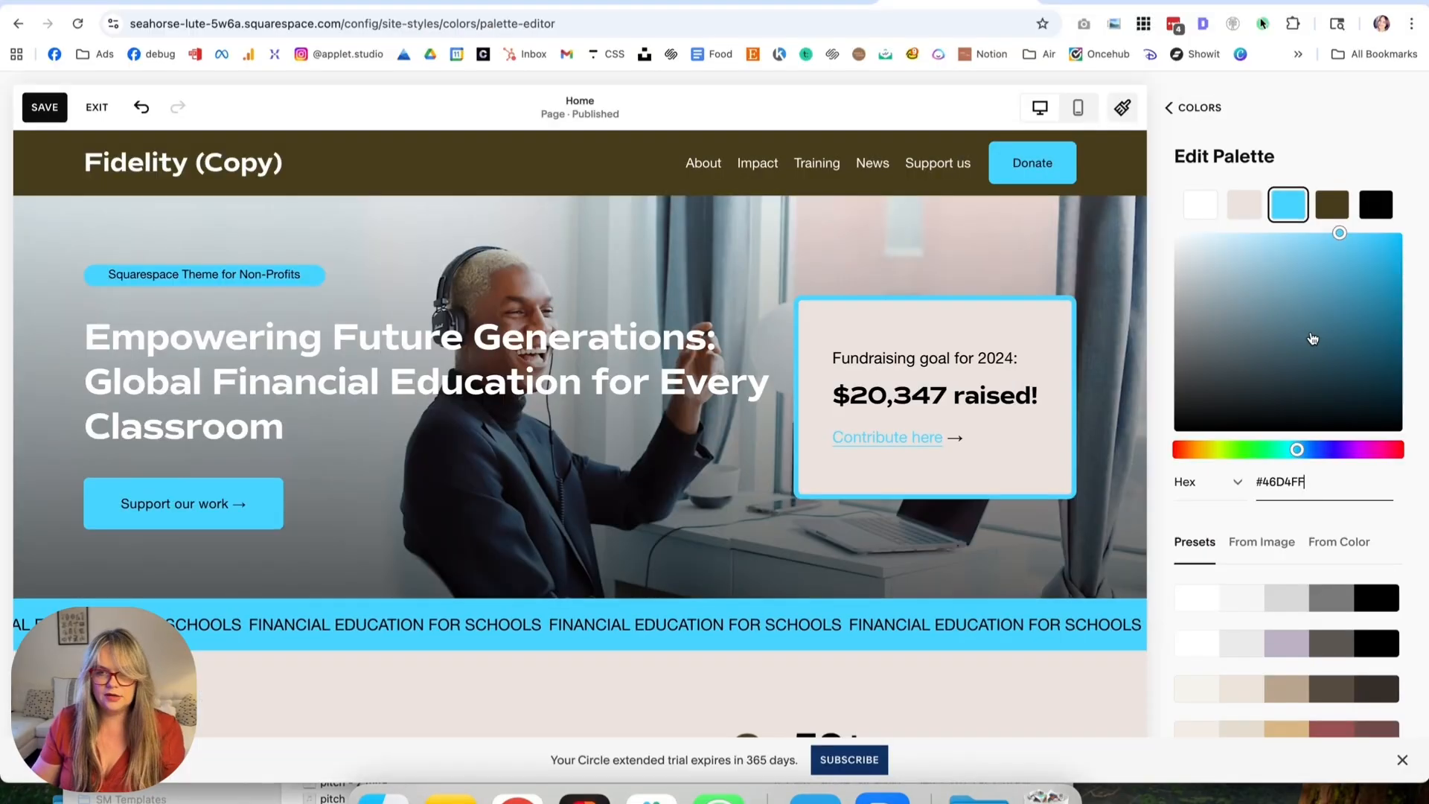
pyautogui.click(1333, 217)
pyautogui.tripleClick(1308, 481)
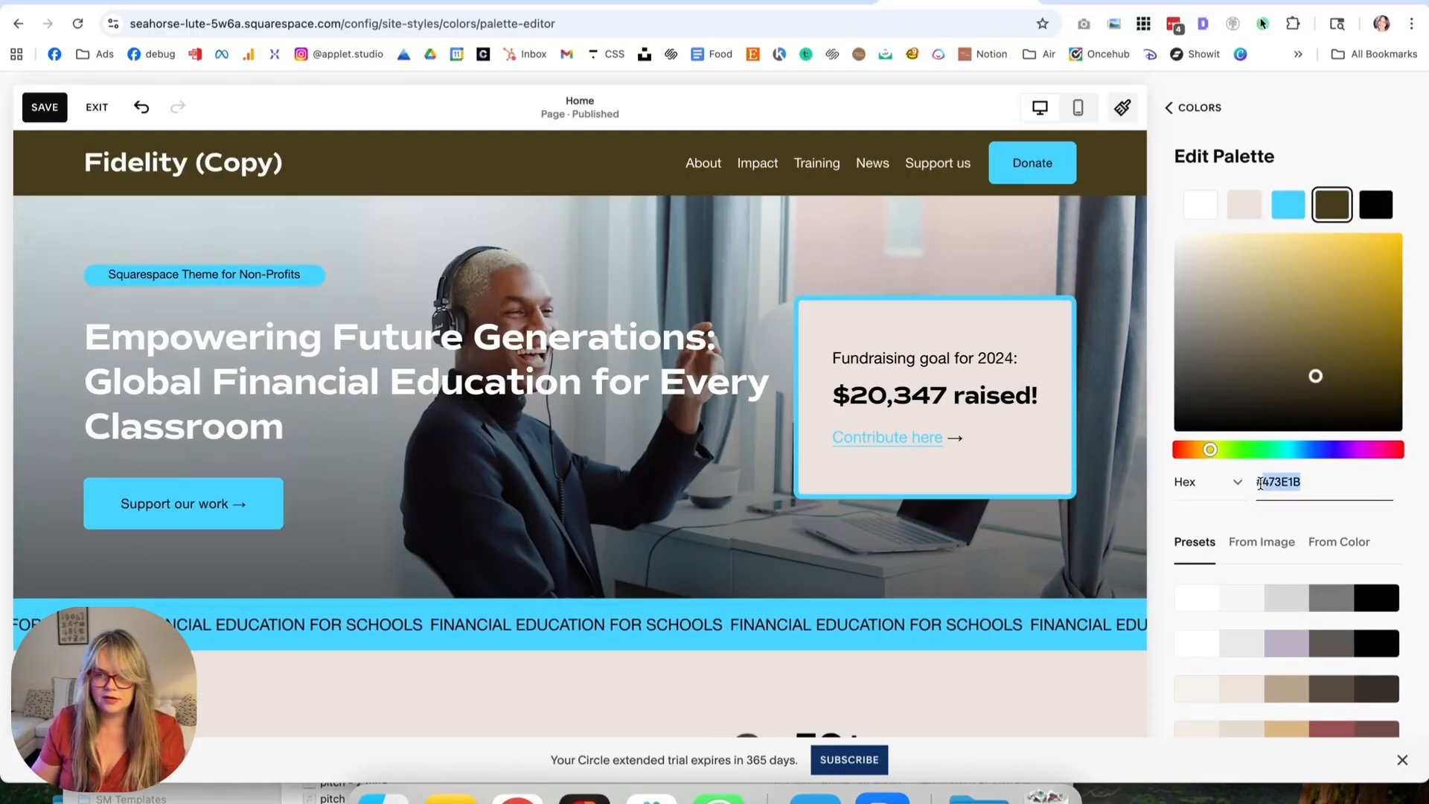
pyautogui.write('0A205C')
# Copy the upper cream square's fill from Figma and try FFFAF0 as the site palette's second color, previewing it down the page.
pyautogui.press('super+Tab')
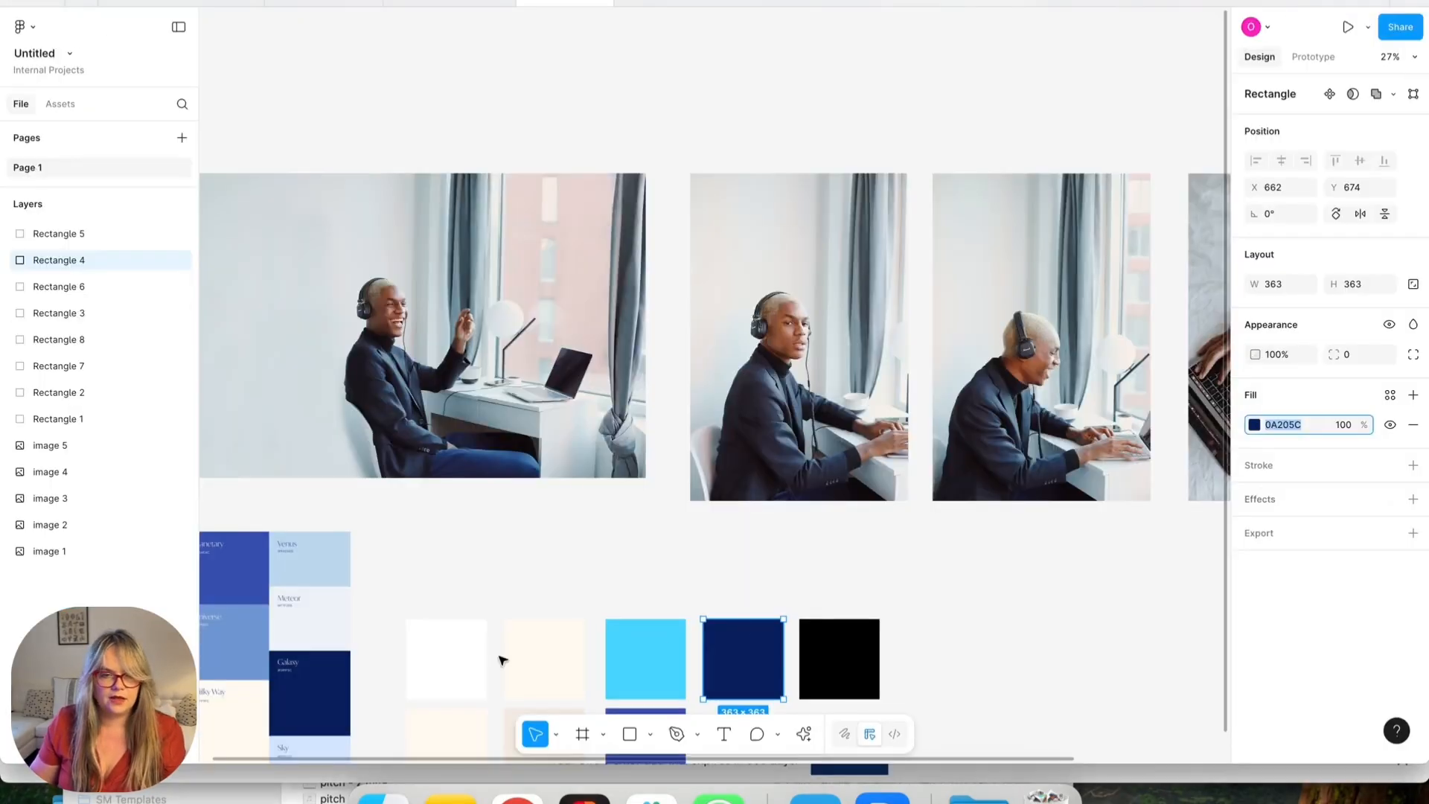
pyautogui.click(529, 655)
pyautogui.scroll(-3, 1016, 349)
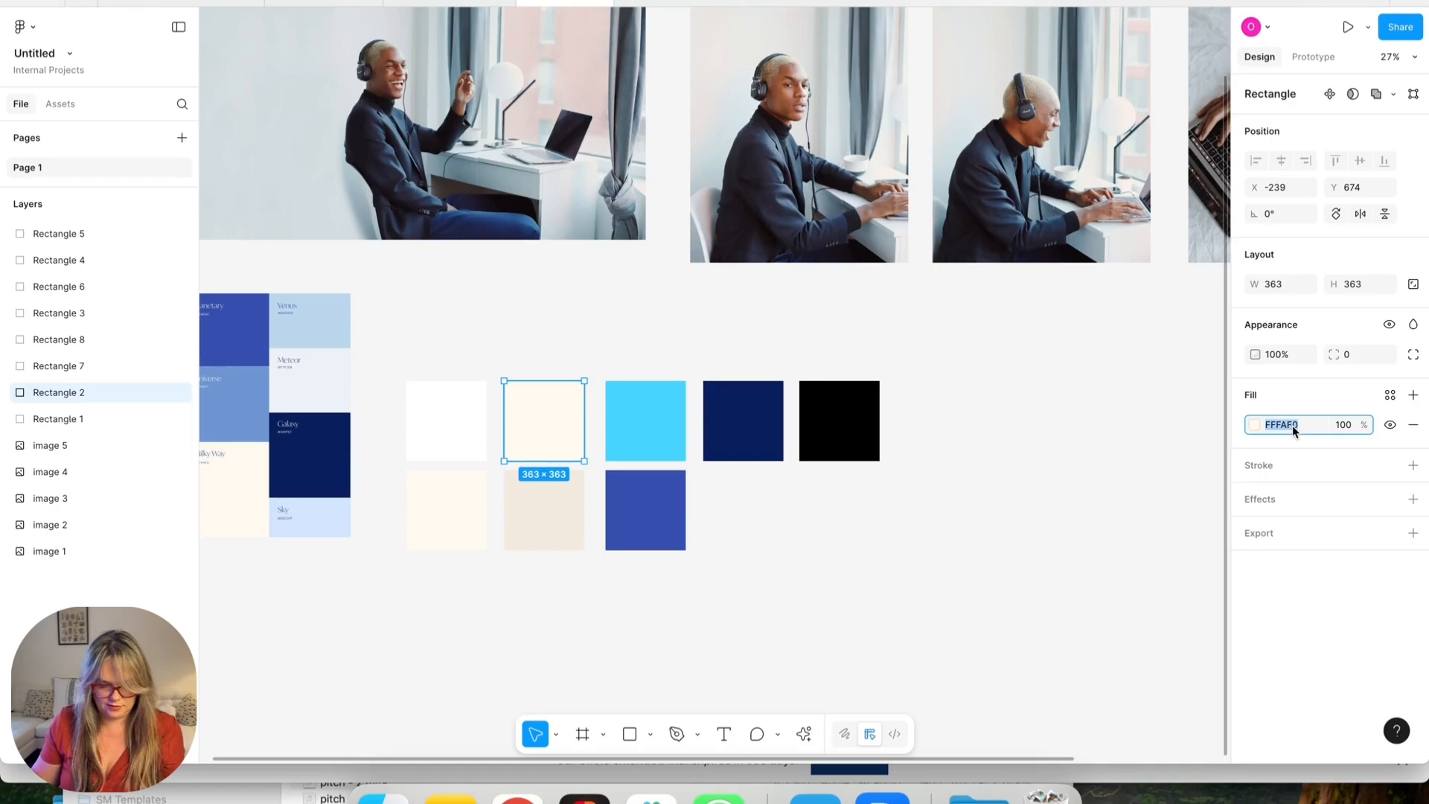
pyautogui.press('super+Tab')
pyautogui.click(1244, 212)
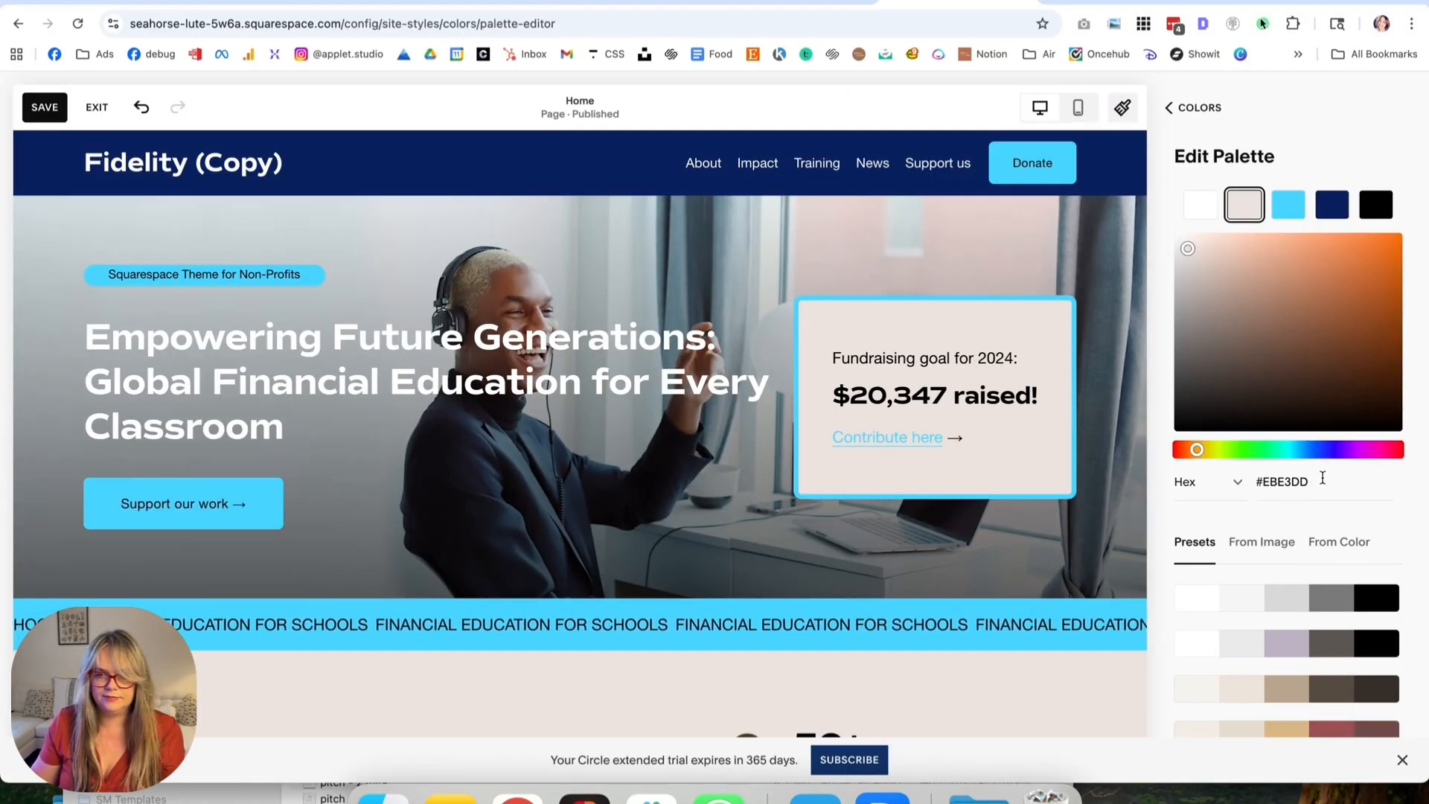
pyautogui.tripleClick(1323, 480)
pyautogui.write('FFFAF0')
pyautogui.scroll(-2, 1001, 524)
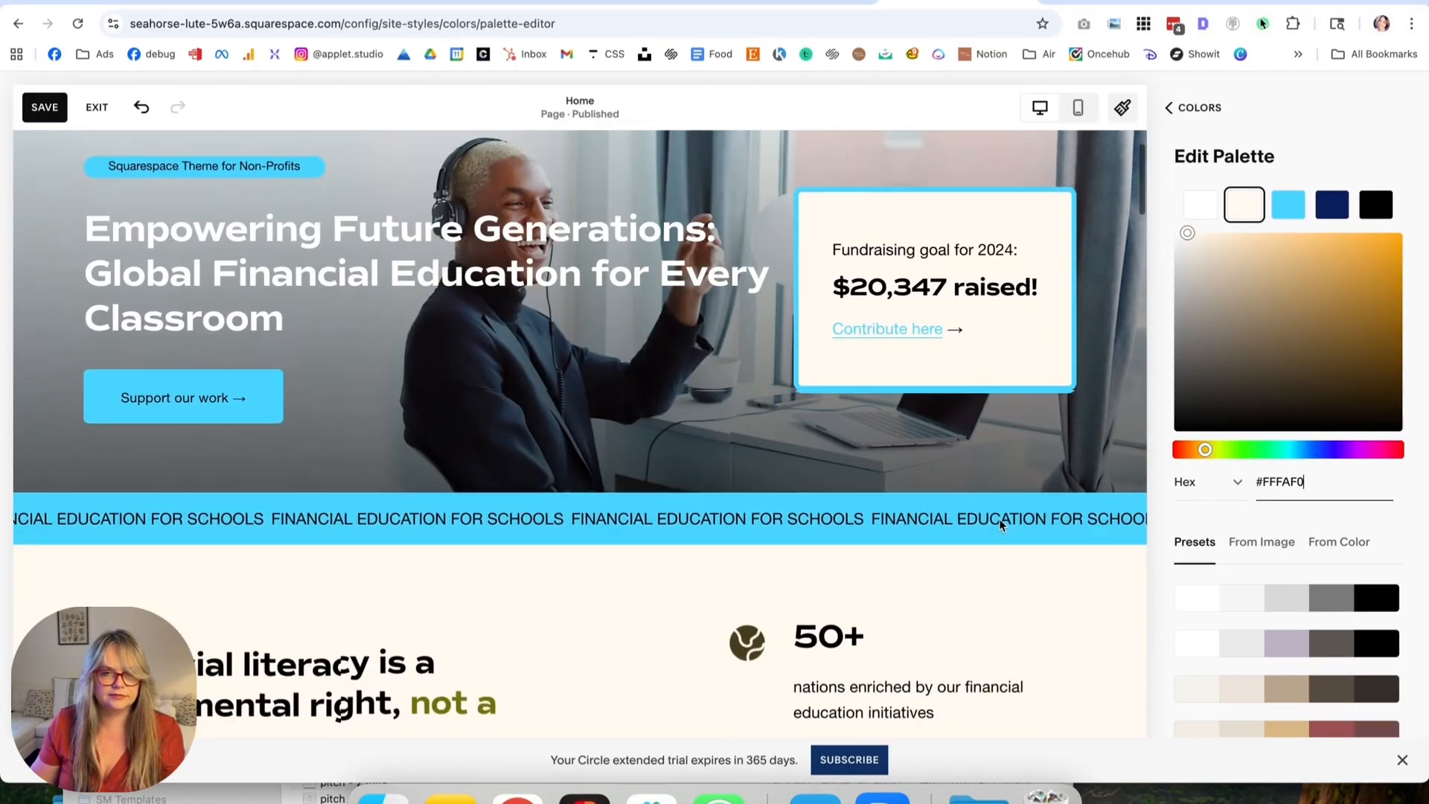
pyautogui.scroll(-8, 748, 468)
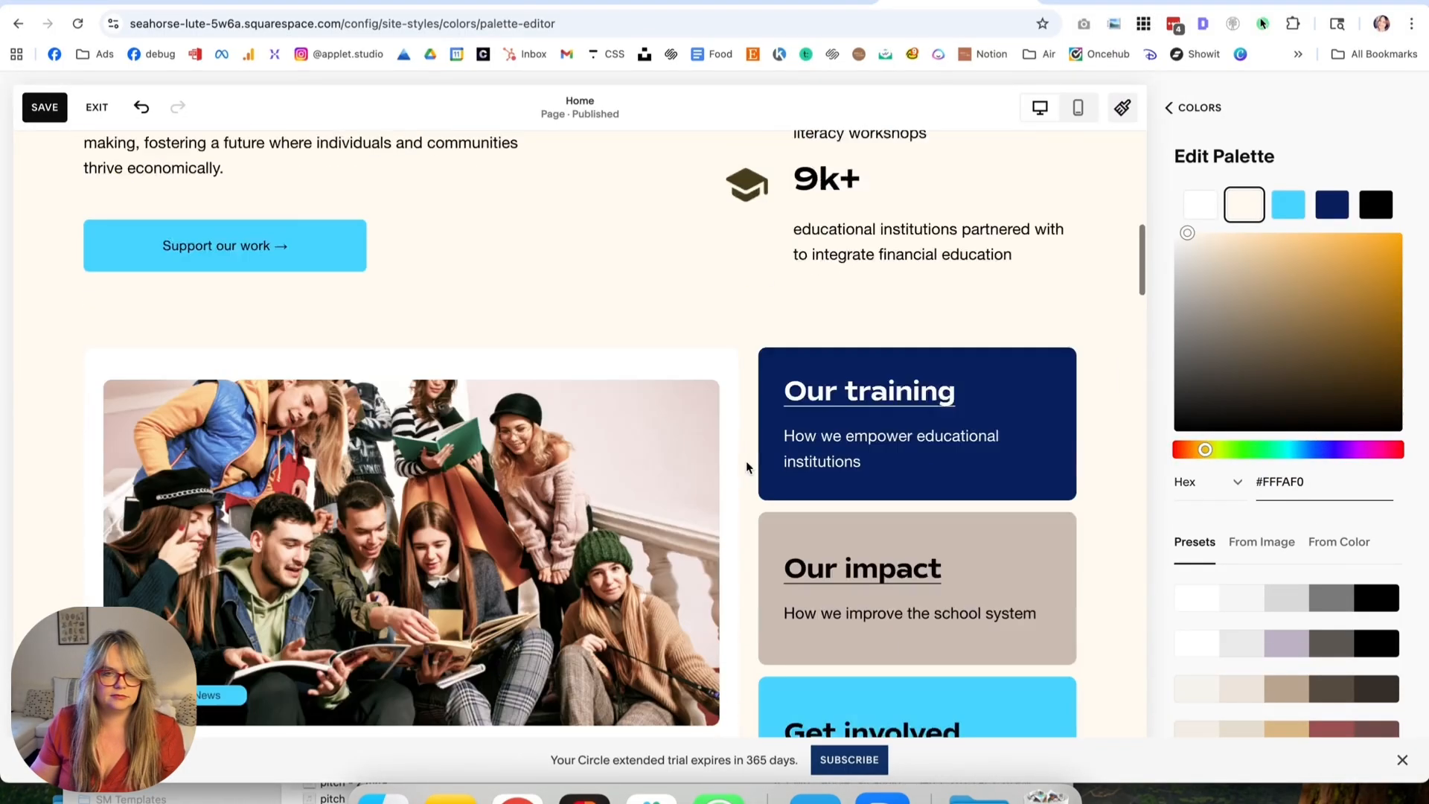
pyautogui.scroll(-15, 747, 467)
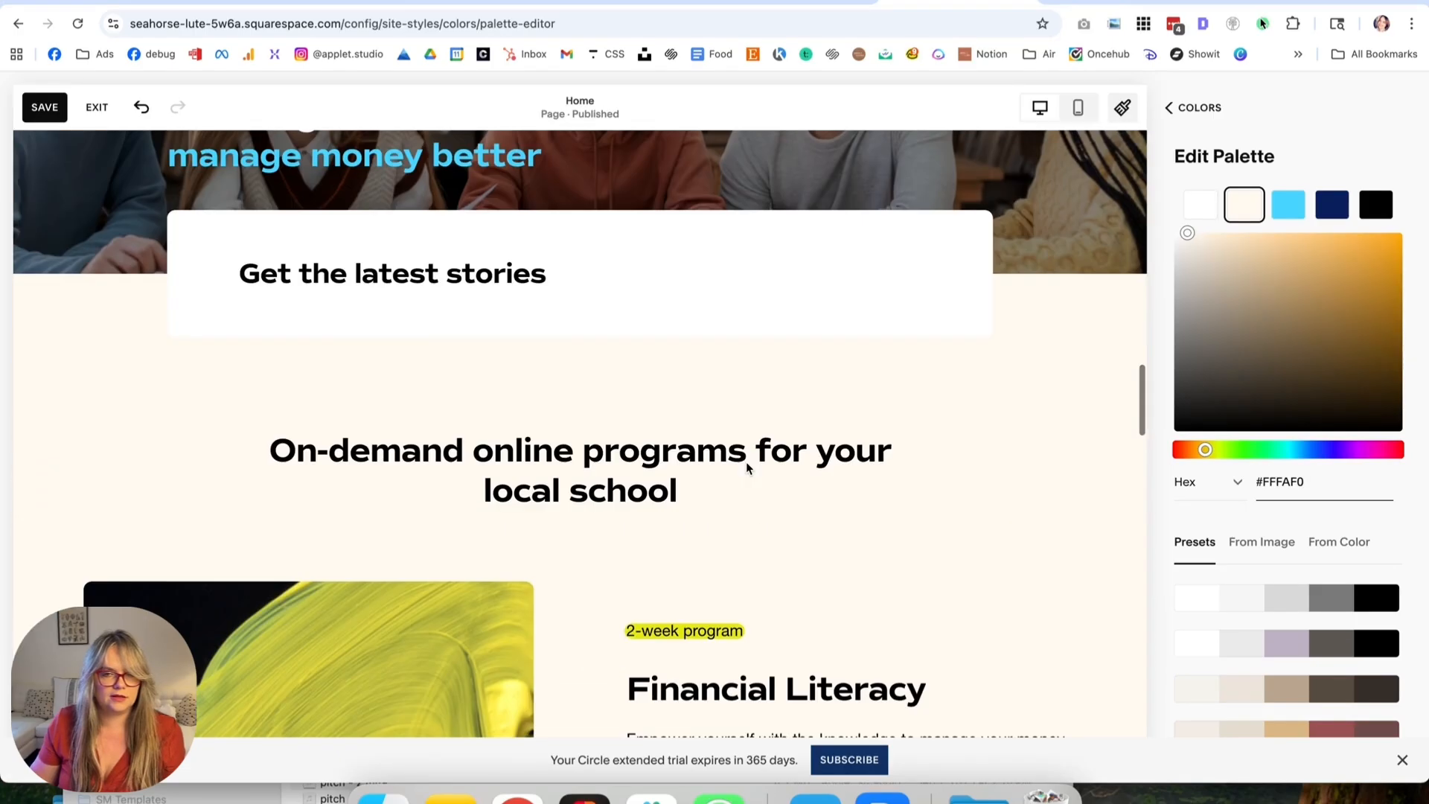
pyautogui.scroll(20, 747, 466)
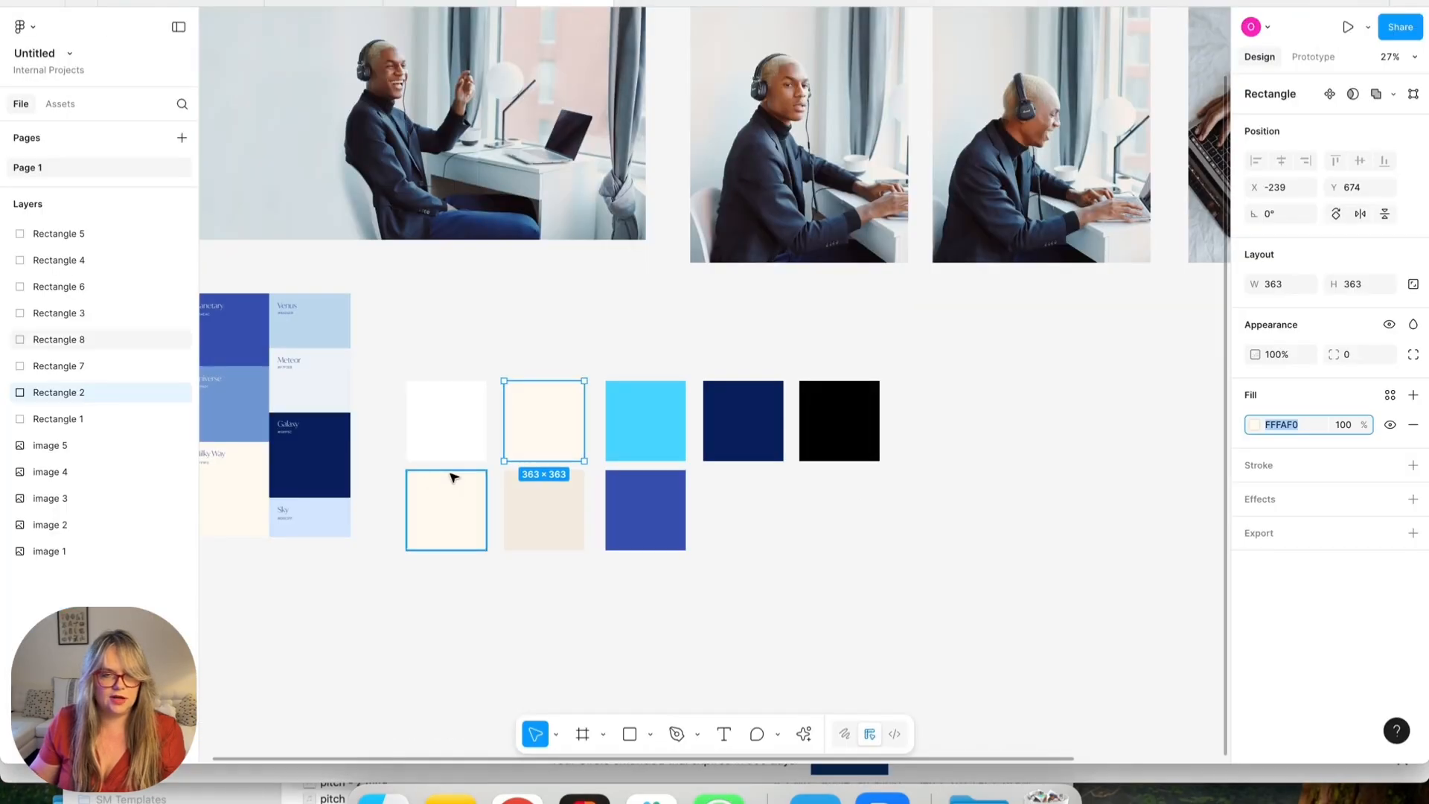
# Copy the darker beige square's fill from Figma and set the site palette's second color to F1EADE.
pyautogui.click(573, 502)
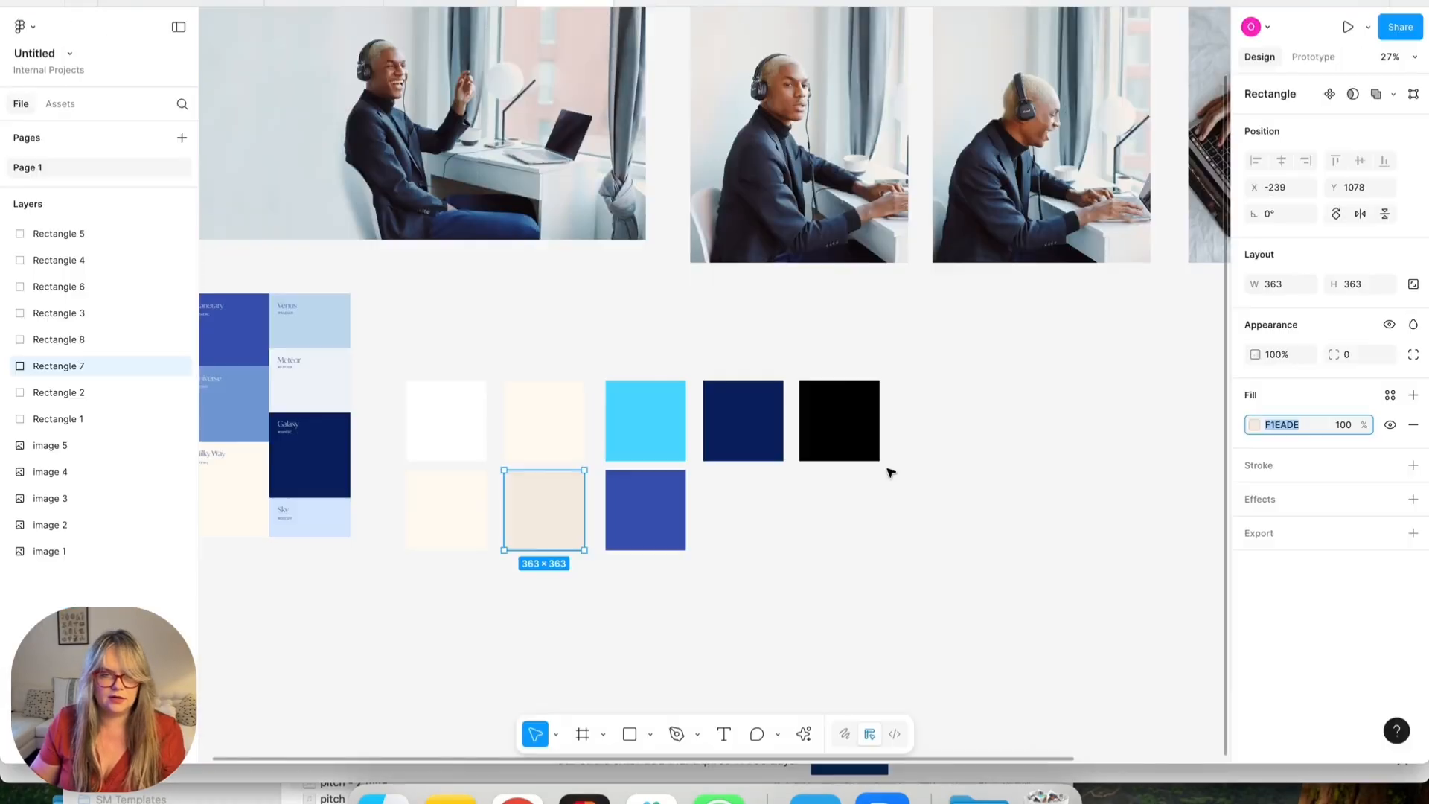
pyautogui.scroll(-2, 431, 446)
pyautogui.hscroll(-4, 434, 449)
pyautogui.scroll(1, 432, 445)
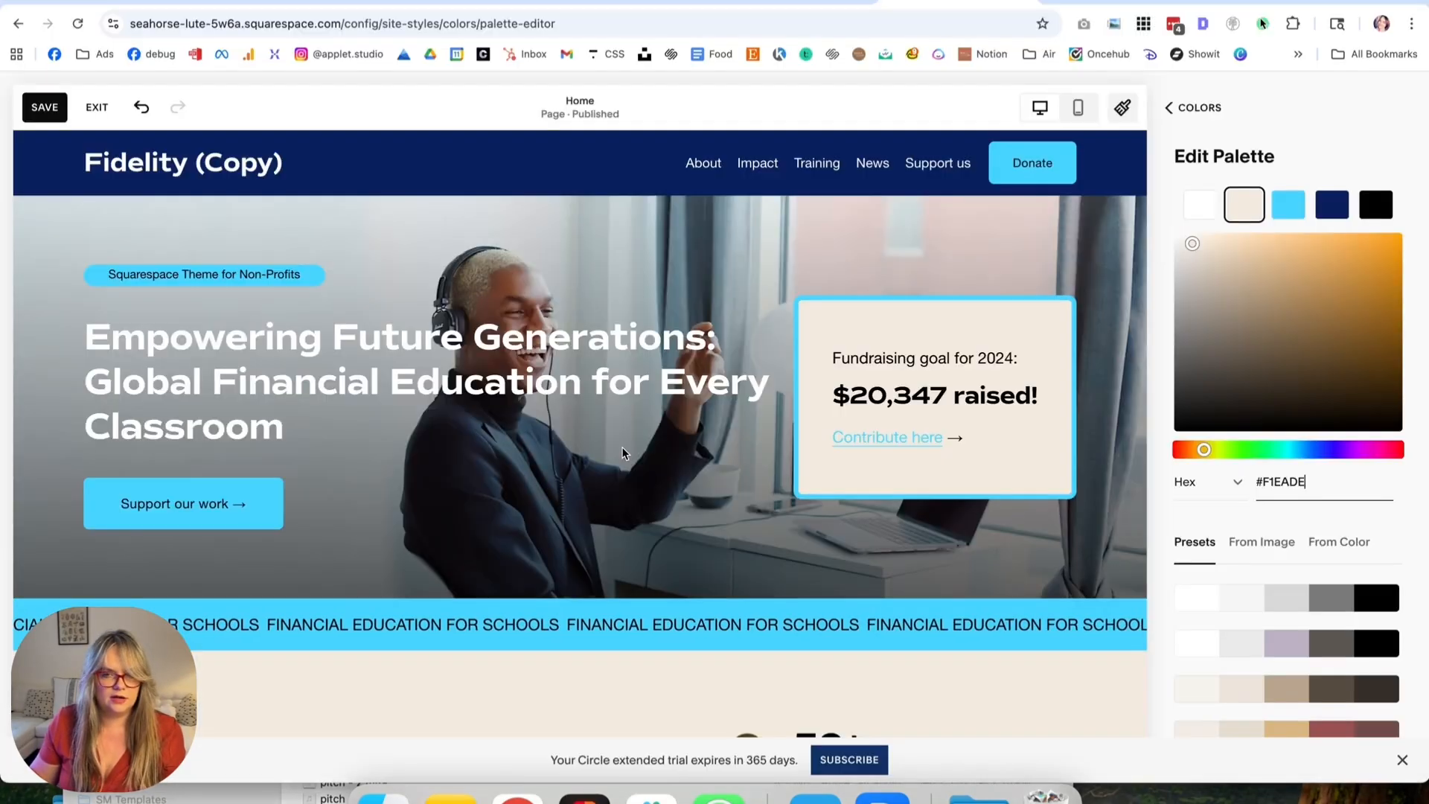
# Review the palette's effect on the home page from the hero down to the supporter logos.
pyautogui.scroll(-3, 624, 455)
pyautogui.scroll(-10, 622, 463)
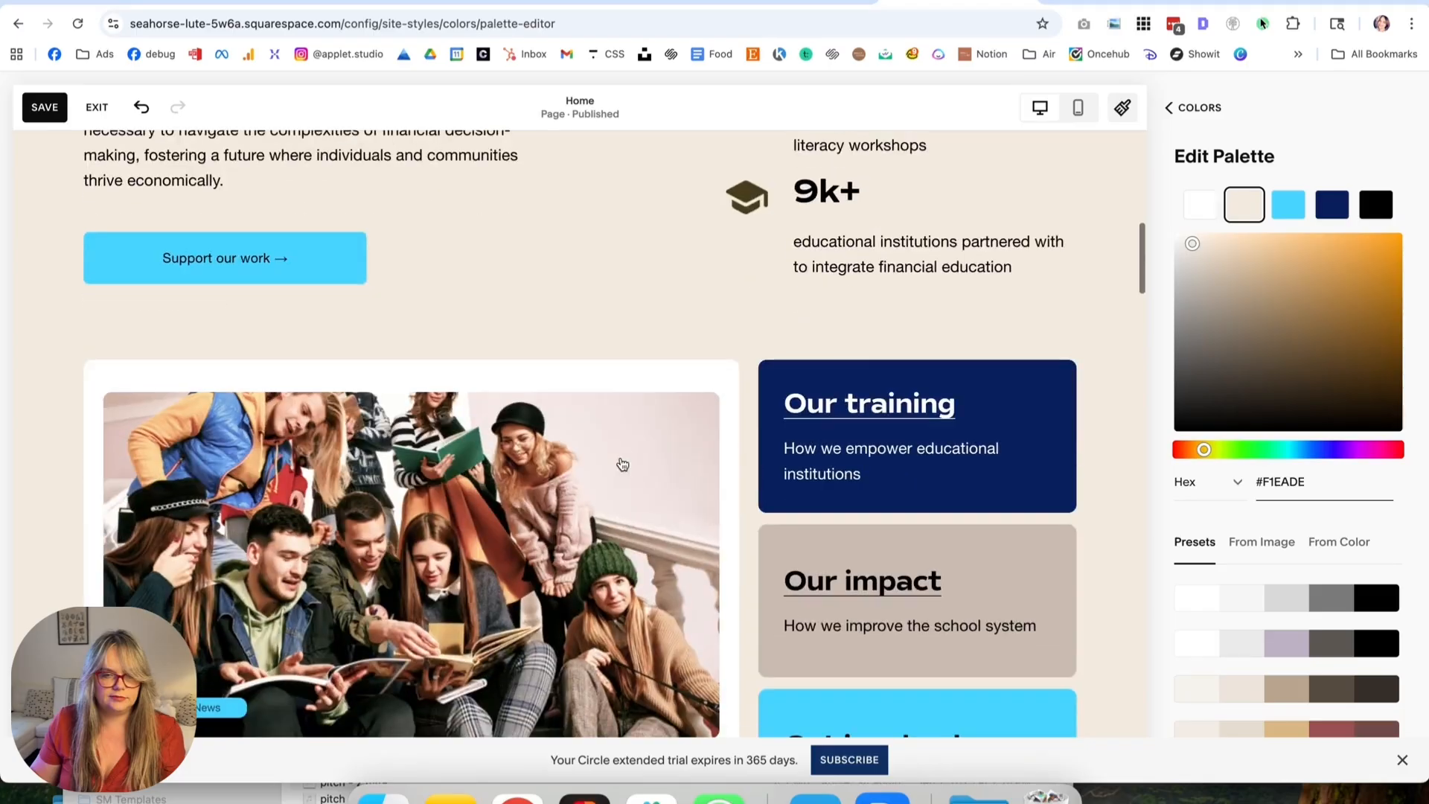
pyautogui.scroll(4, 622, 463)
pyautogui.scroll(-6, 621, 463)
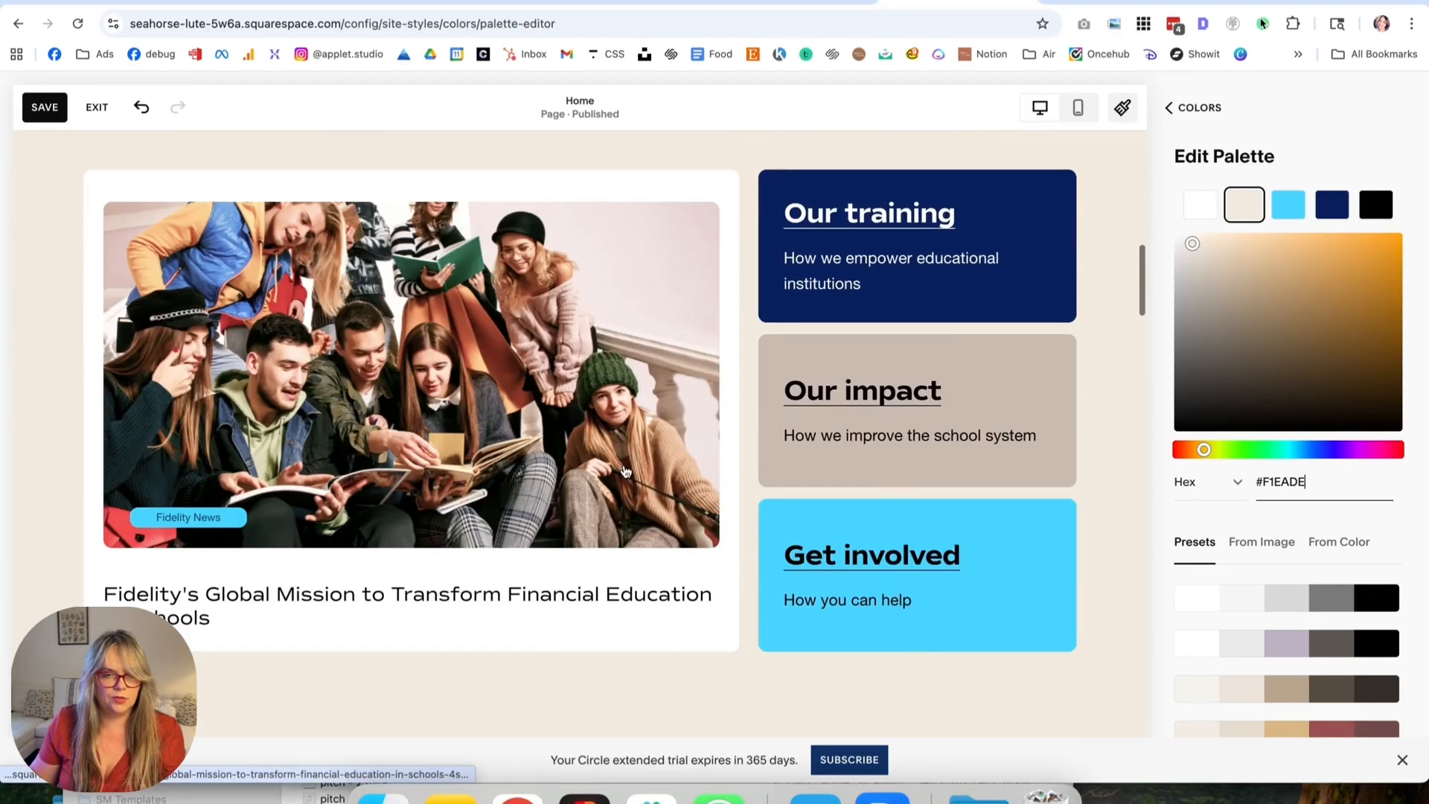
pyautogui.scroll(-1, 511, 462)
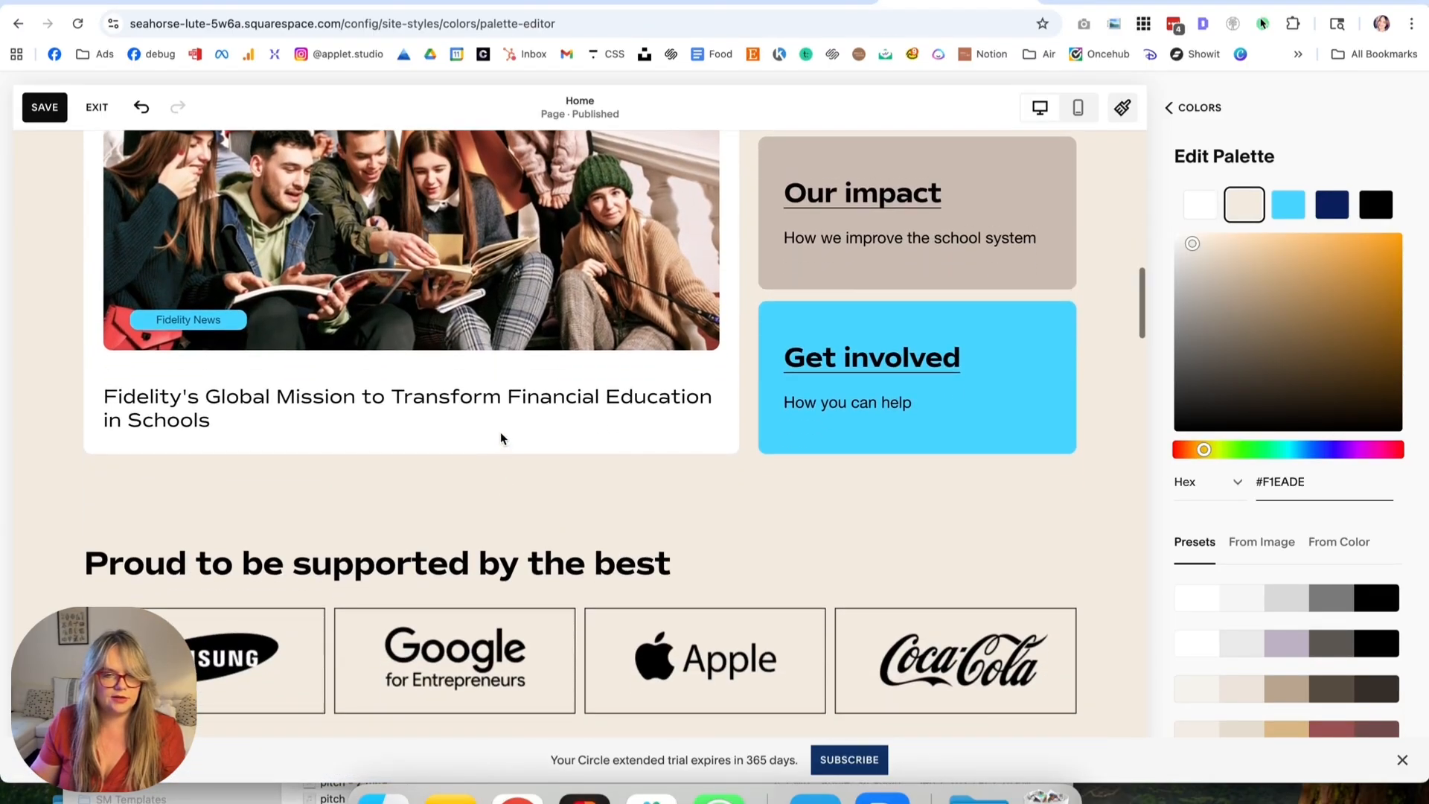
pyautogui.scroll(15, 644, 453)
pyautogui.scroll(1, 644, 456)
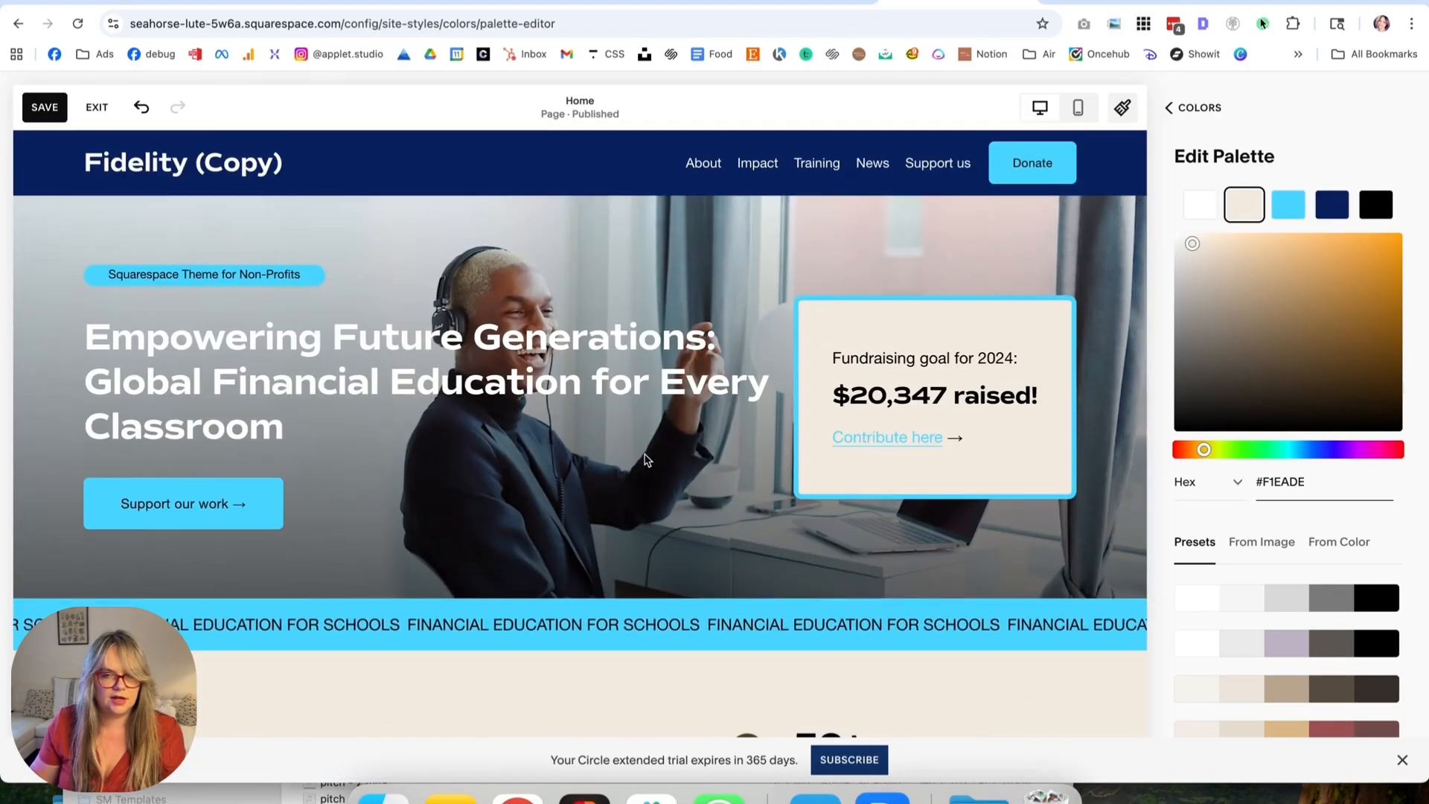
pyautogui.scroll(-1, 647, 459)
pyautogui.scroll(1, 647, 459)
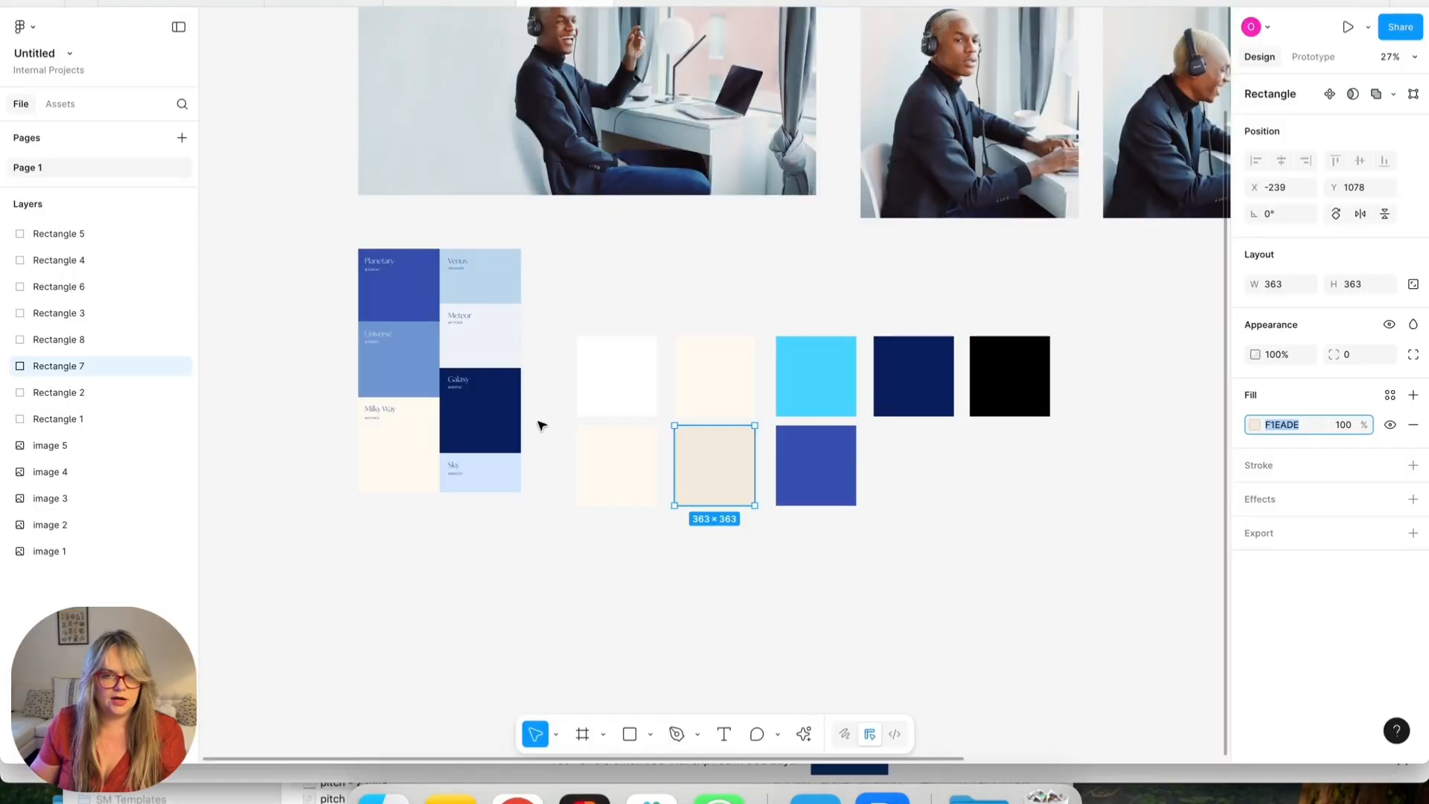
# Copy the royal blue square's fill from Figma and replace the site palette's sky blue accent with 354FAE.
pyautogui.click(822, 469)
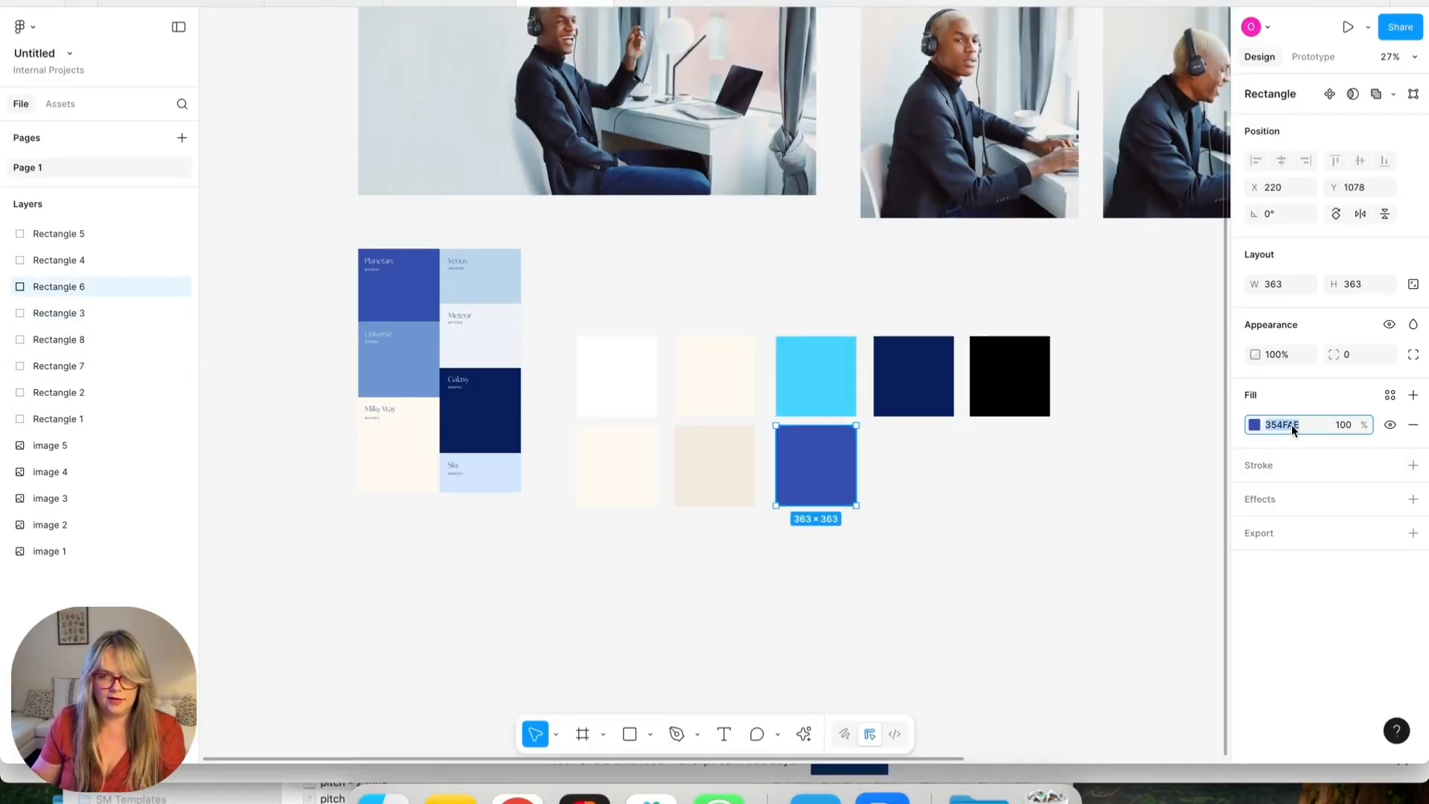
pyautogui.press('super+Tab')
pyautogui.click(1286, 208)
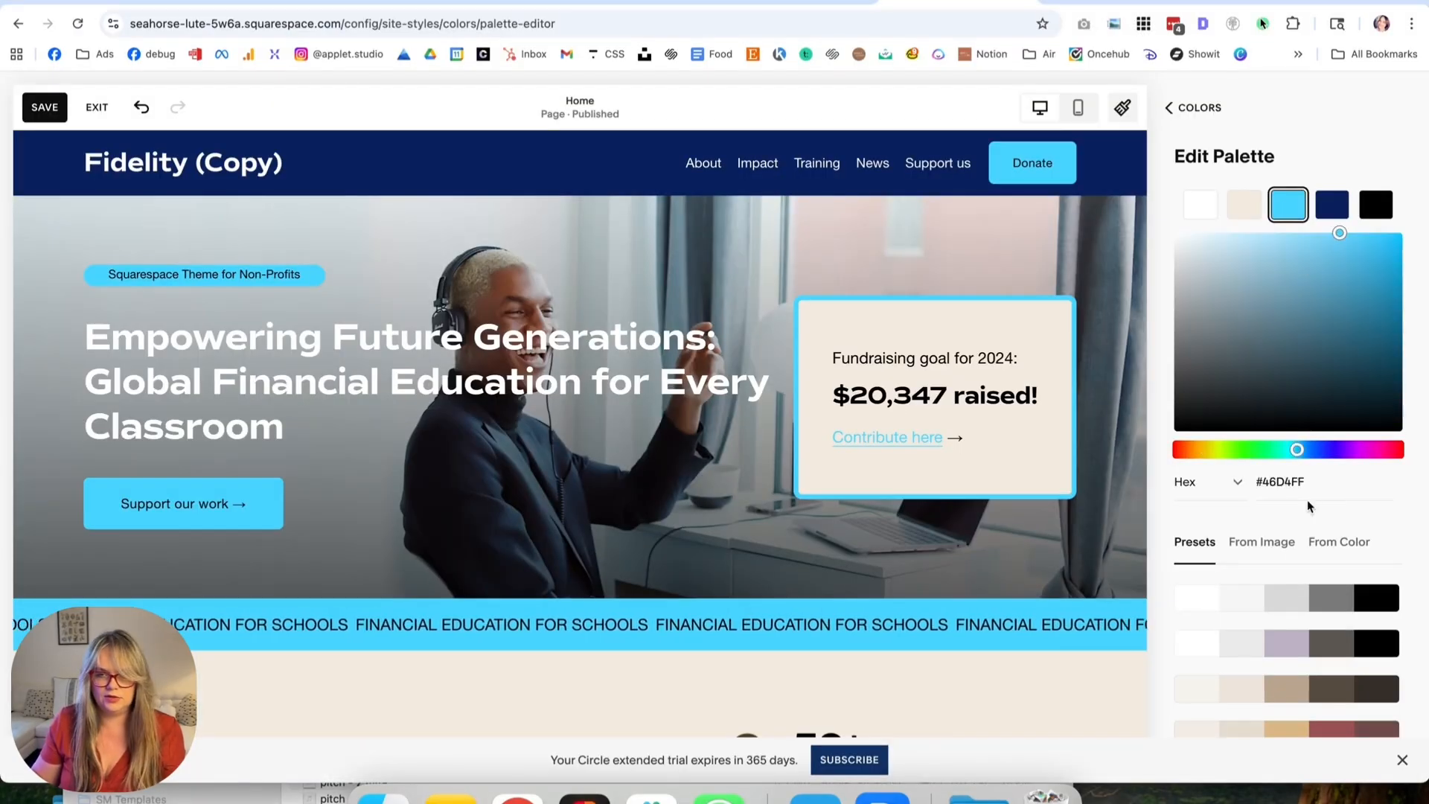
pyautogui.write('354FAE')
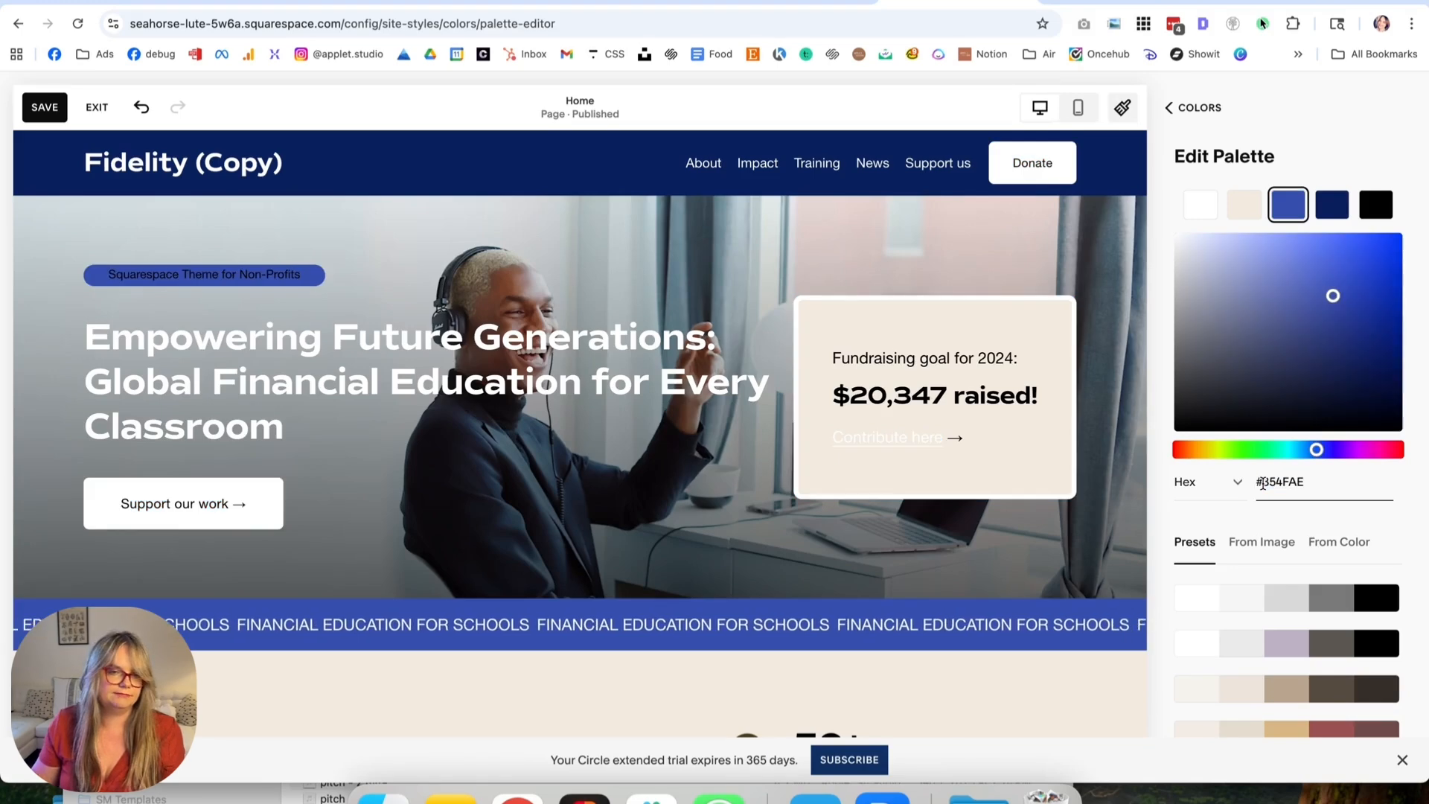
pyautogui.press('Return')
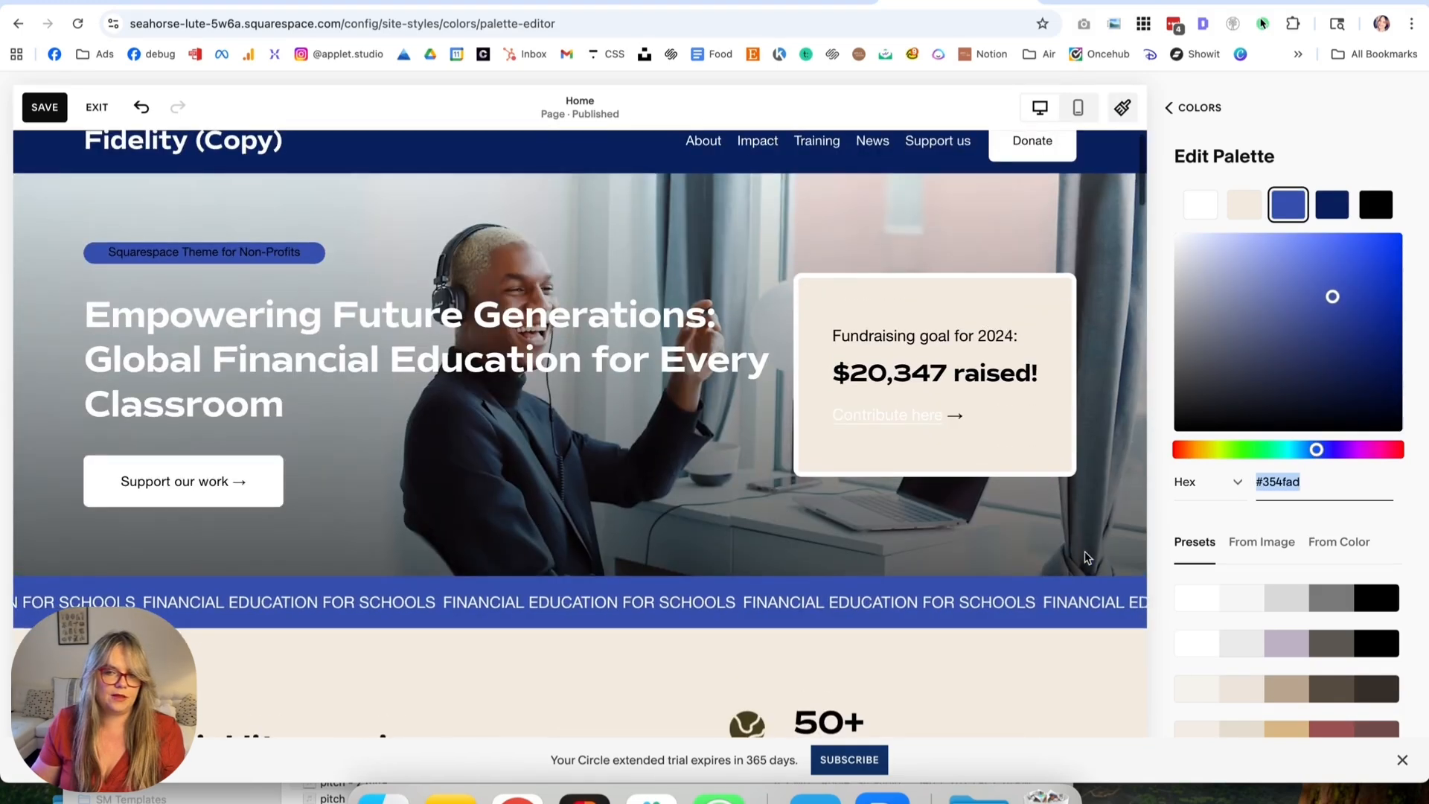
# Leave the site styles and color the hero's "Squarespace Theme for Non-Profits" label text white.
pyautogui.click(1194, 109)
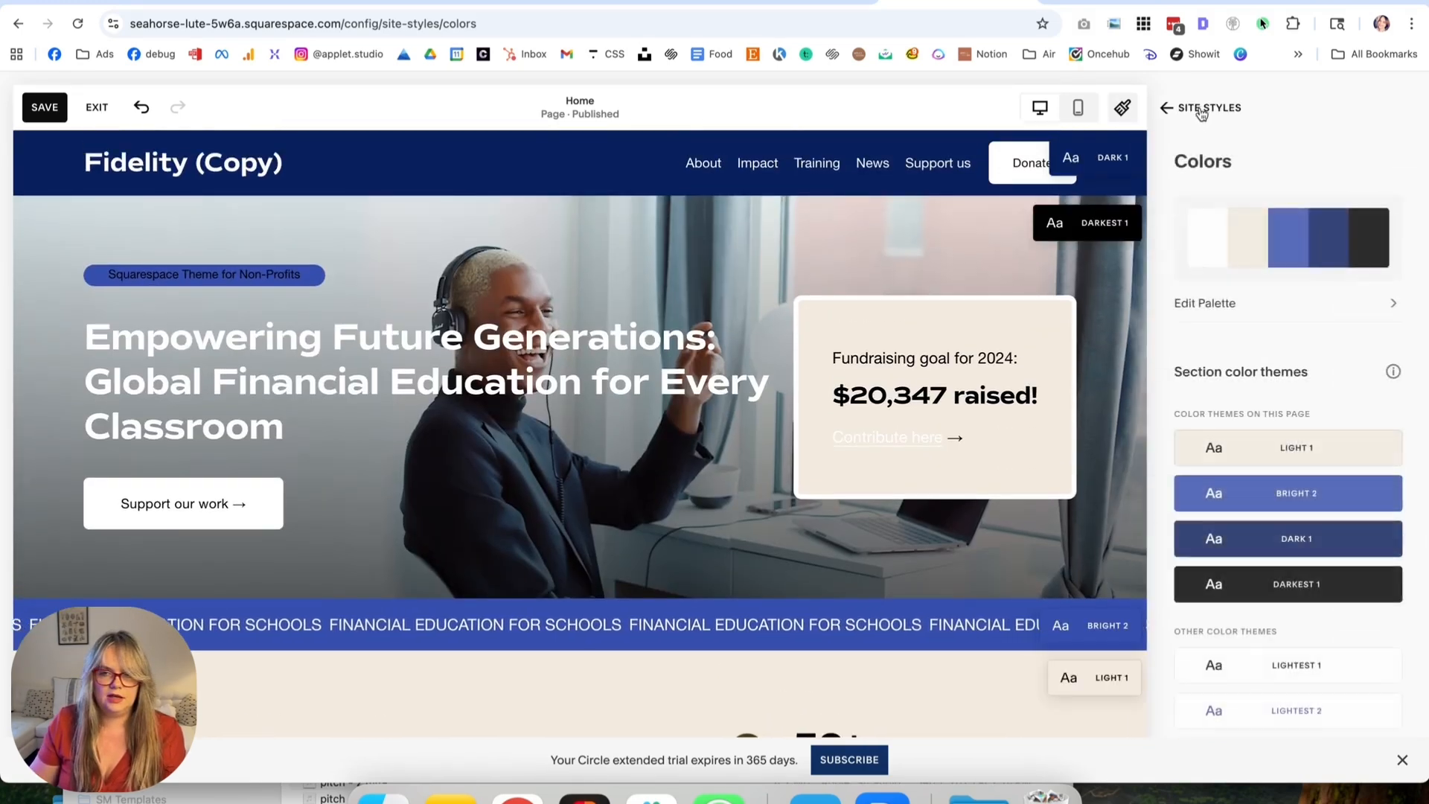
pyautogui.click(1191, 110)
pyautogui.click(1191, 110)
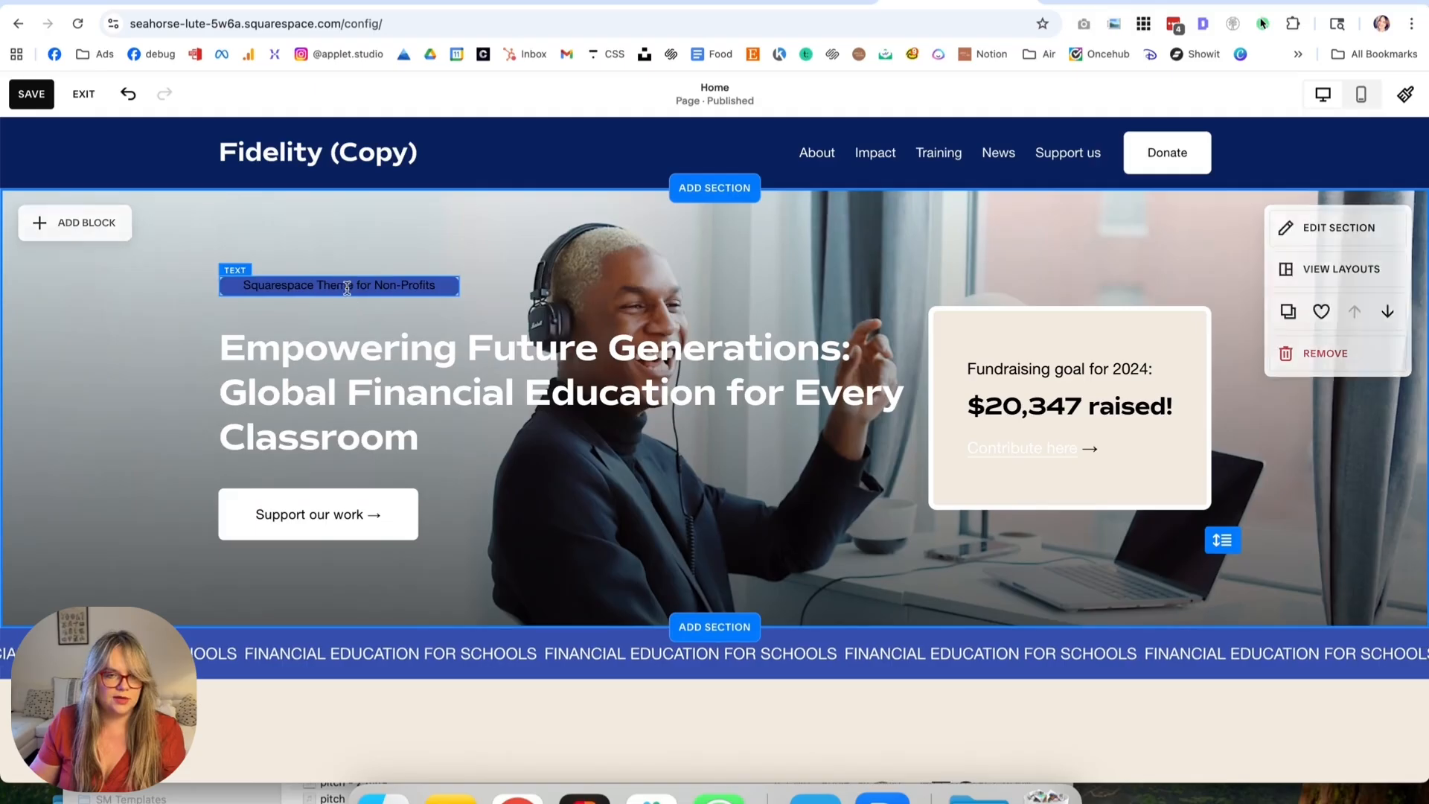
pyautogui.click(378, 286)
pyautogui.tripleClick(379, 285)
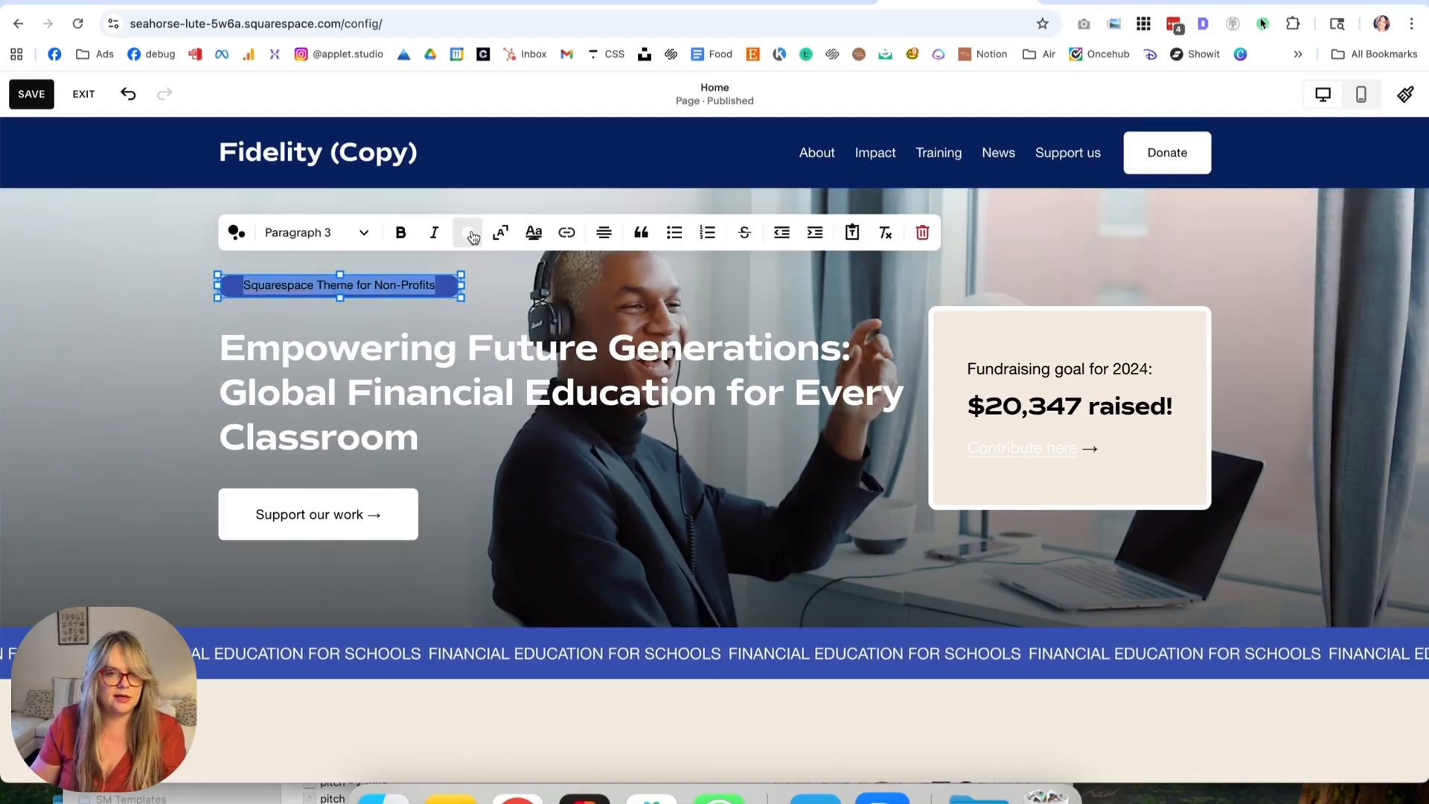
pyautogui.click(469, 233)
pyautogui.click(380, 328)
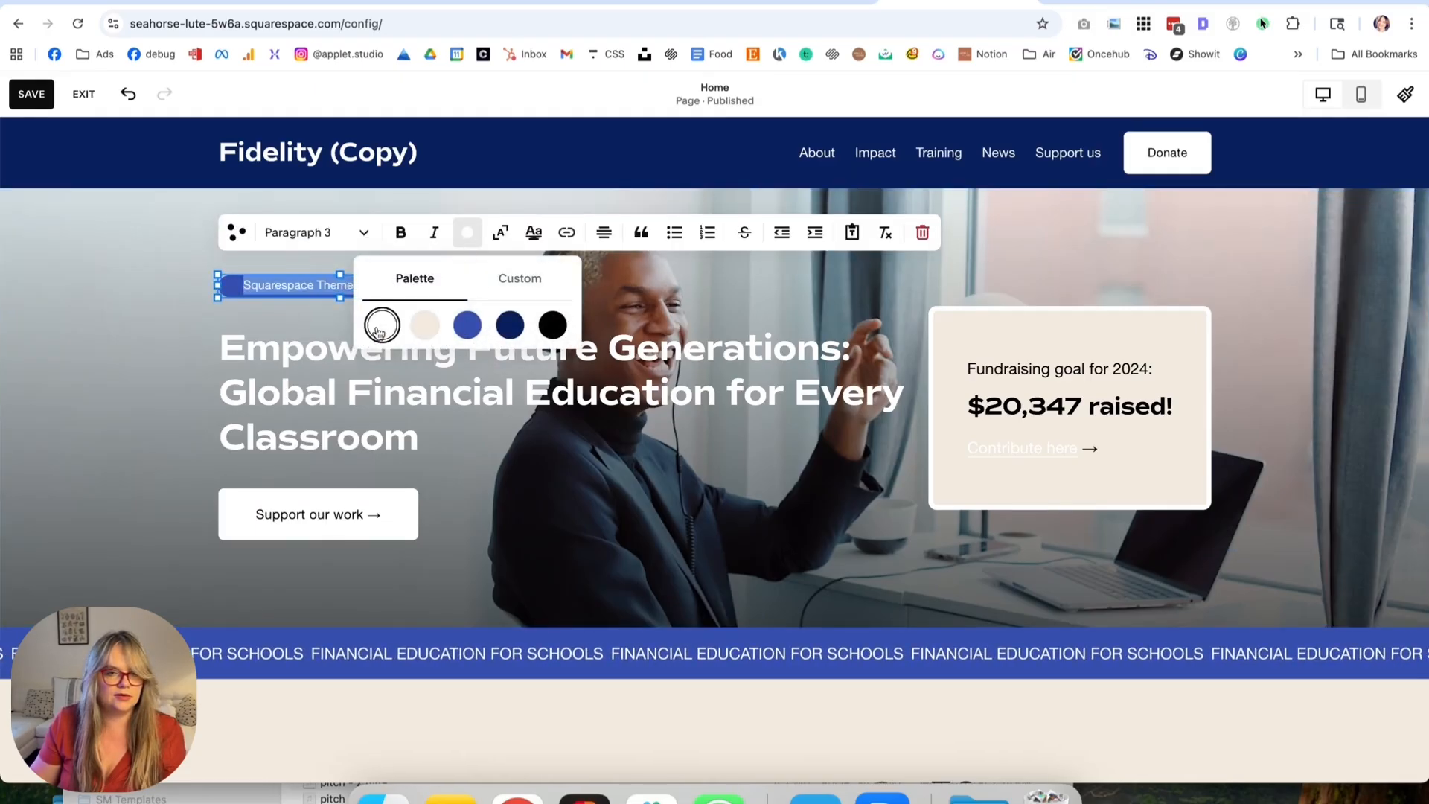
pyautogui.click(163, 377)
pyautogui.scroll(-1, 596, 387)
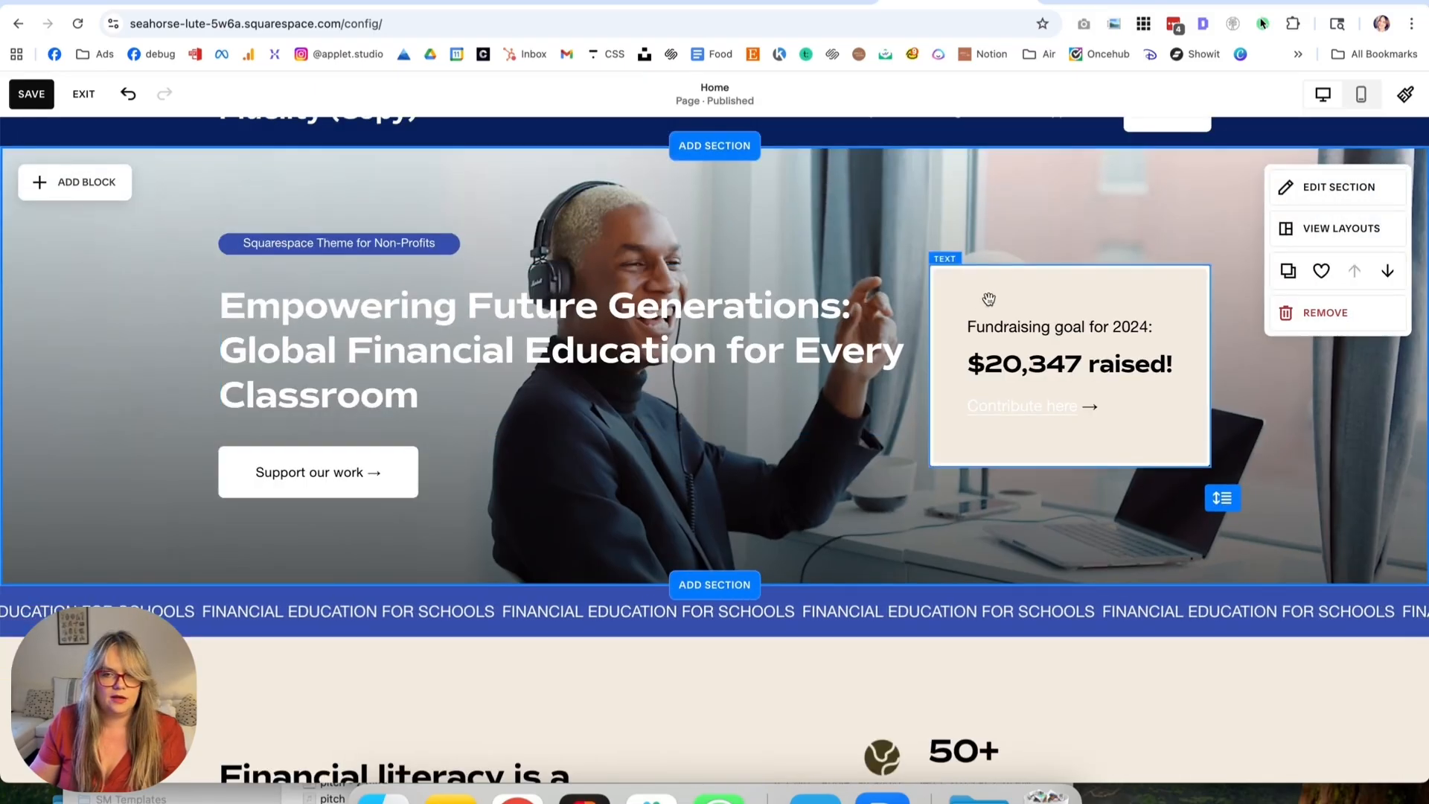
# Set the fundraising goal card's stroke color to the palette's royal blue.
pyautogui.click(965, 283)
pyautogui.click(988, 232)
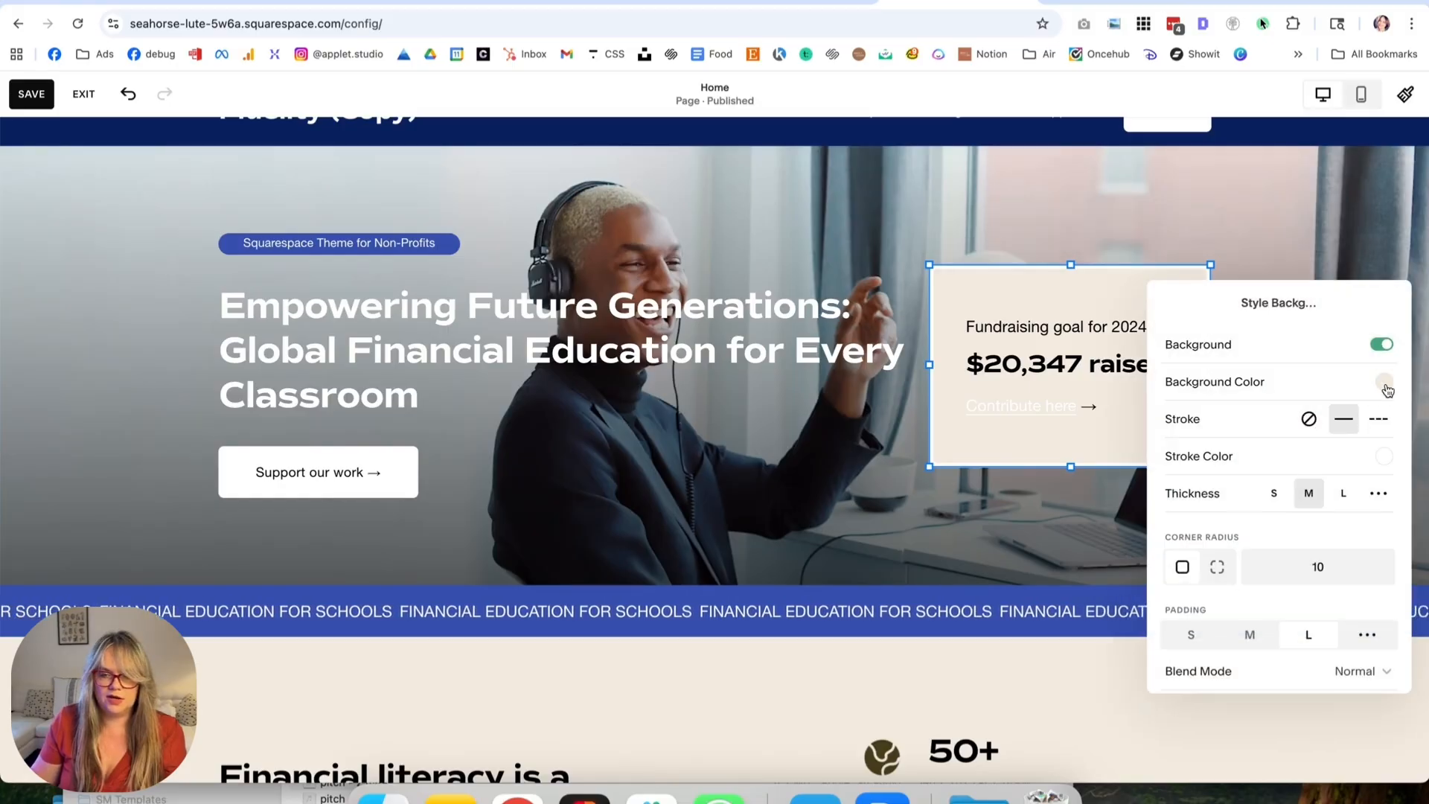
pyautogui.scroll(-1, 1378, 472)
pyautogui.click(1382, 437)
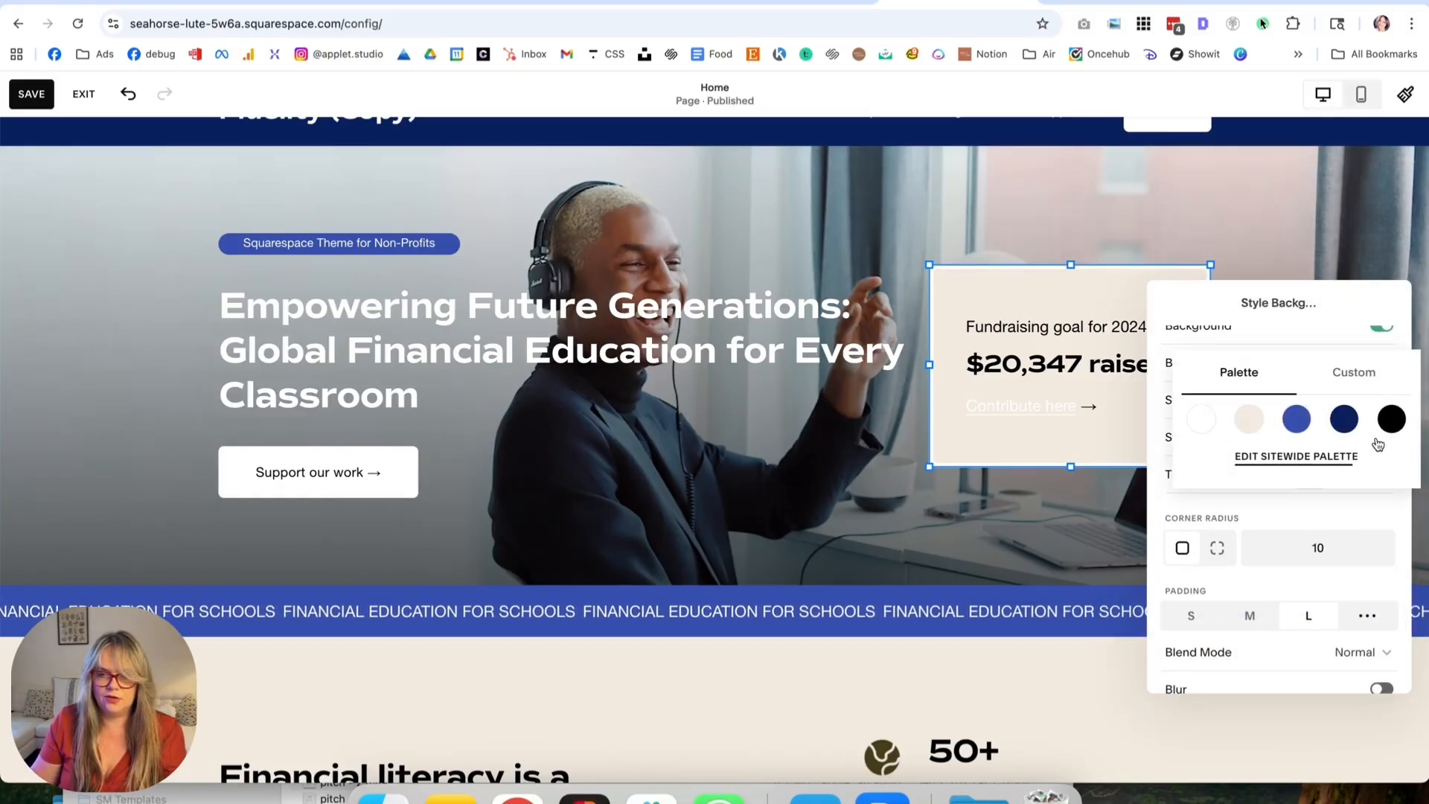
pyautogui.click(1296, 415)
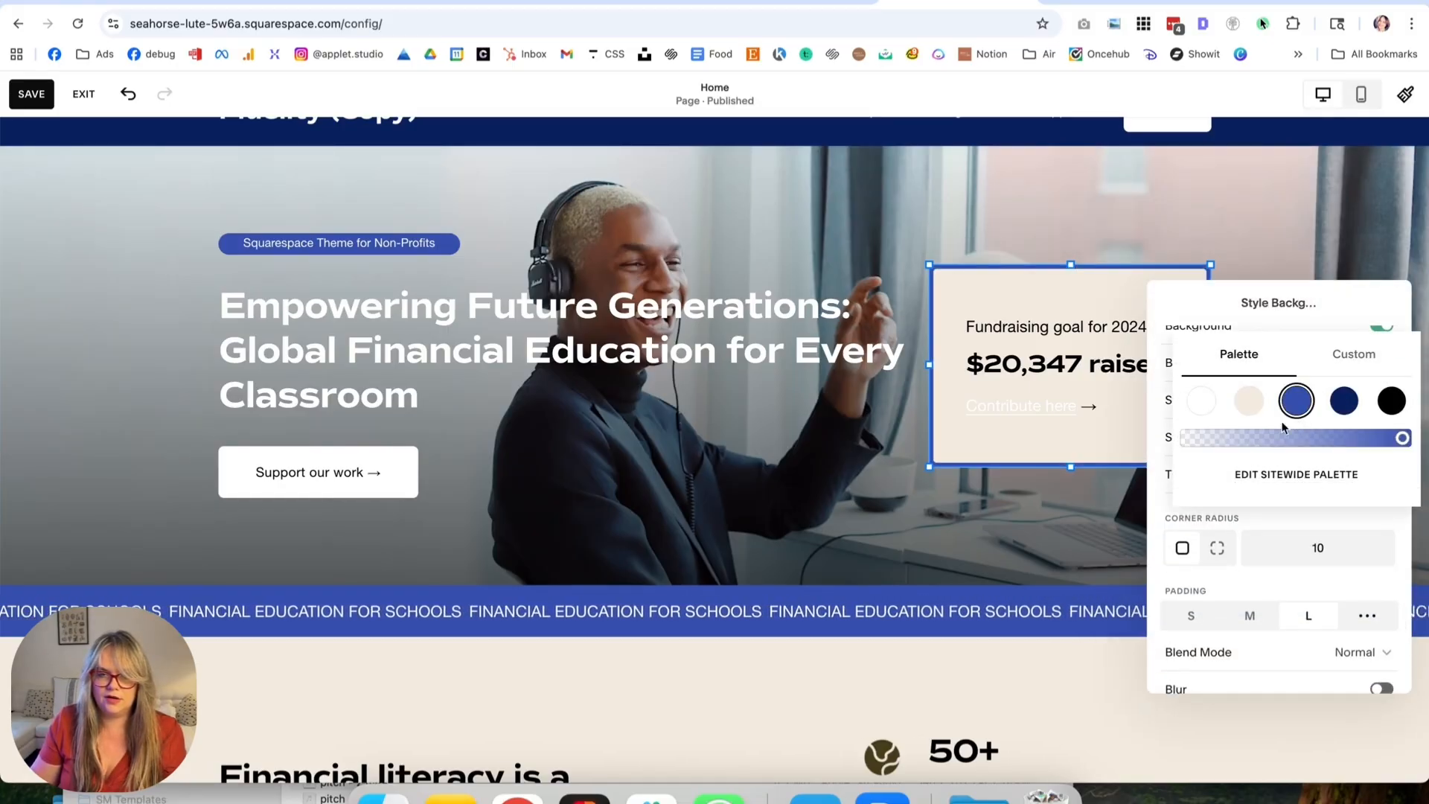
# Move the fundraising goal card and the "Support our work" button lower in the hero section.
pyautogui.click(1018, 410)
pyautogui.moveTo(956, 404); pyautogui.dragTo(975, 456)
pyautogui.click(374, 481)
pyautogui.moveTo(374, 481); pyautogui.dragTo(382, 535)
pyautogui.moveTo(1039, 448); pyautogui.dragTo(1044, 515)
# Narrow the hero heading so "Every" wraps to the third line, and move the heading lower in the section.
pyautogui.moveTo(522, 361); pyautogui.dragTo(521, 414)
pyautogui.moveTo(918, 412); pyautogui.dragTo(878, 408)
pyautogui.moveTo(483, 411); pyautogui.dragTo(490, 444)
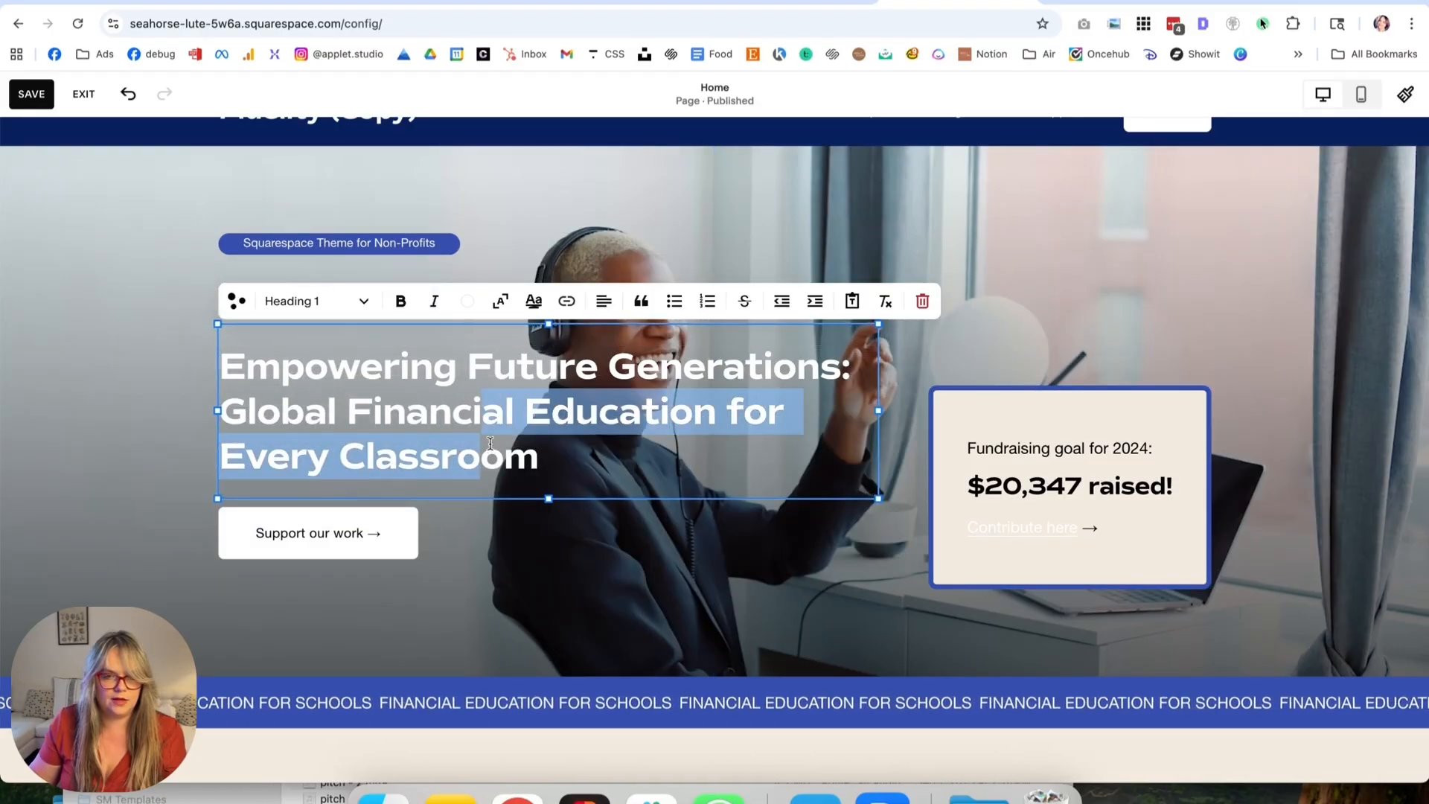
pyautogui.click(810, 521)
pyautogui.scroll(-1, 810, 433)
pyautogui.moveTo(774, 463); pyautogui.dragTo(779, 522)
pyautogui.click(375, 570)
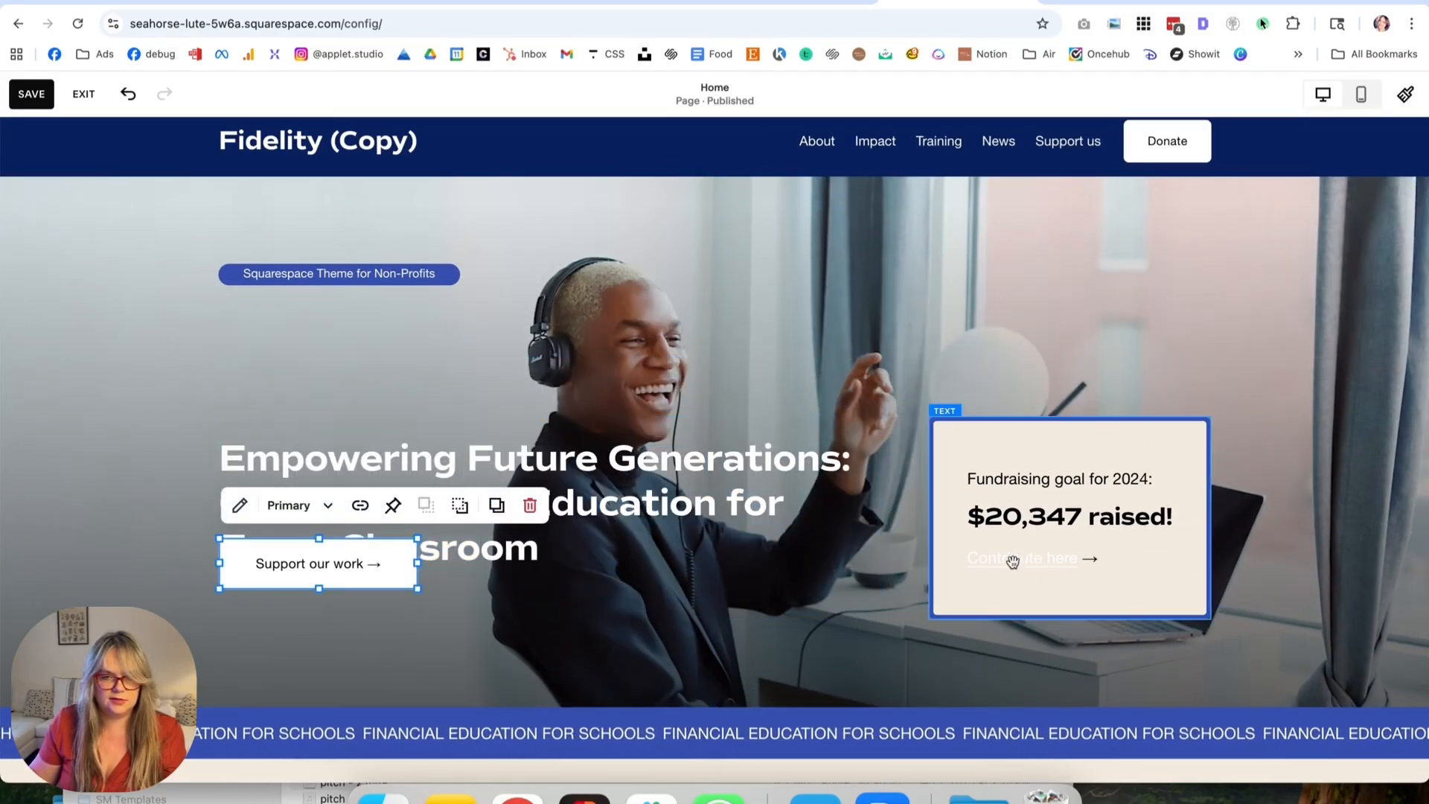
# Color the card's "Contribute here" line navy and its "$20,347 raised!" heading royal blue.
pyautogui.click(1129, 558)
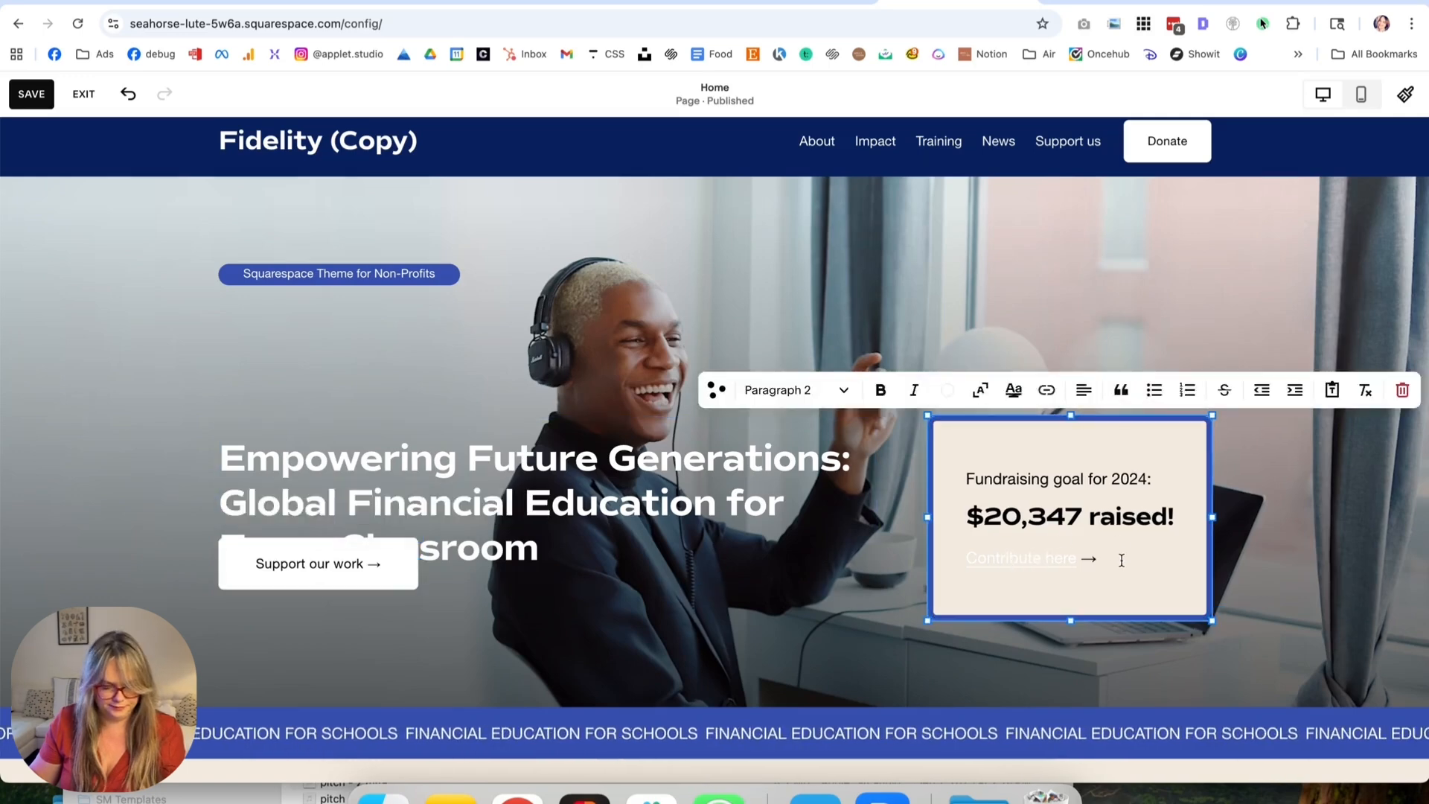
pyautogui.moveTo(1114, 560); pyautogui.dragTo(965, 558)
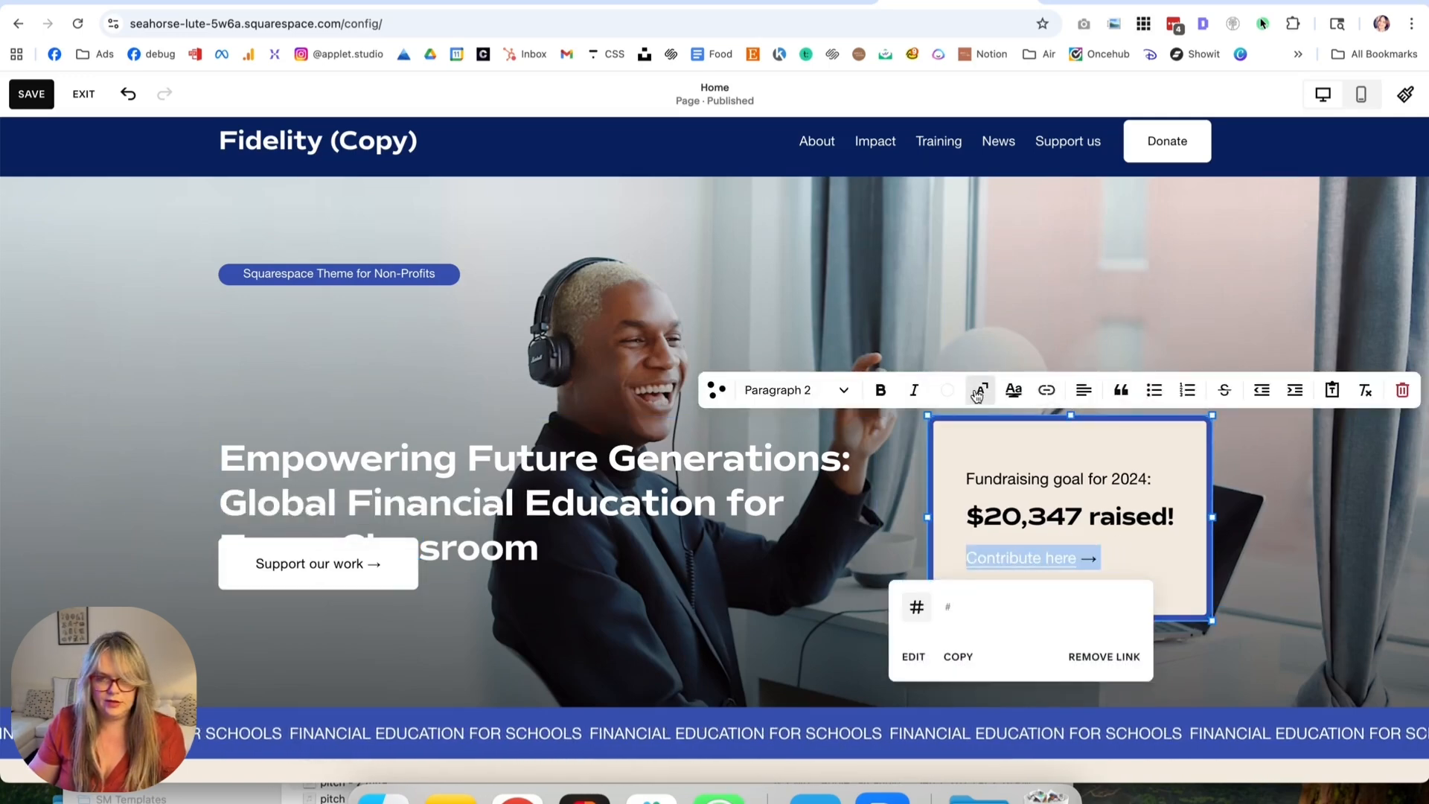
pyautogui.click(947, 390)
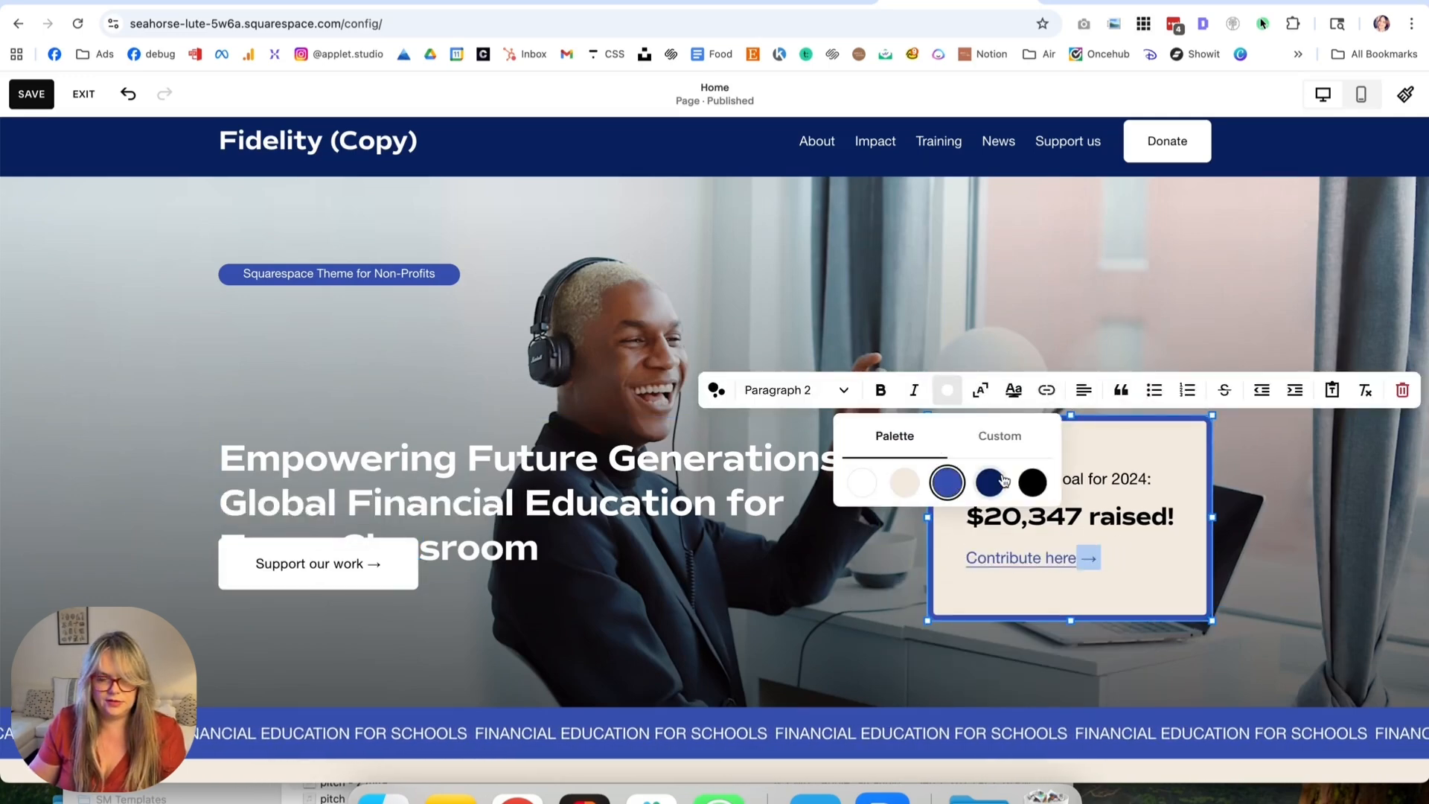
pyautogui.moveTo(1179, 519); pyautogui.dragTo(1150, 518)
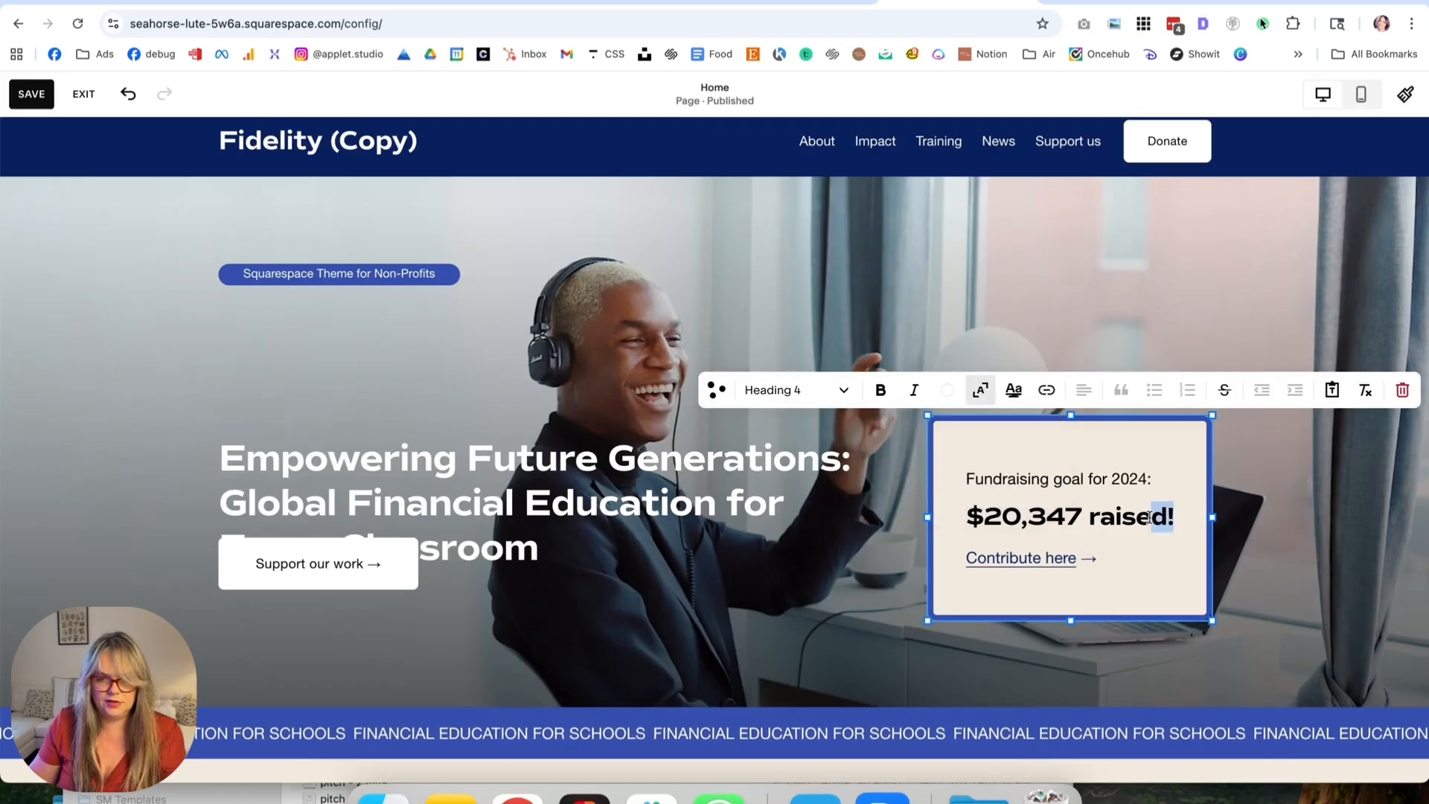
pyautogui.click(946, 391)
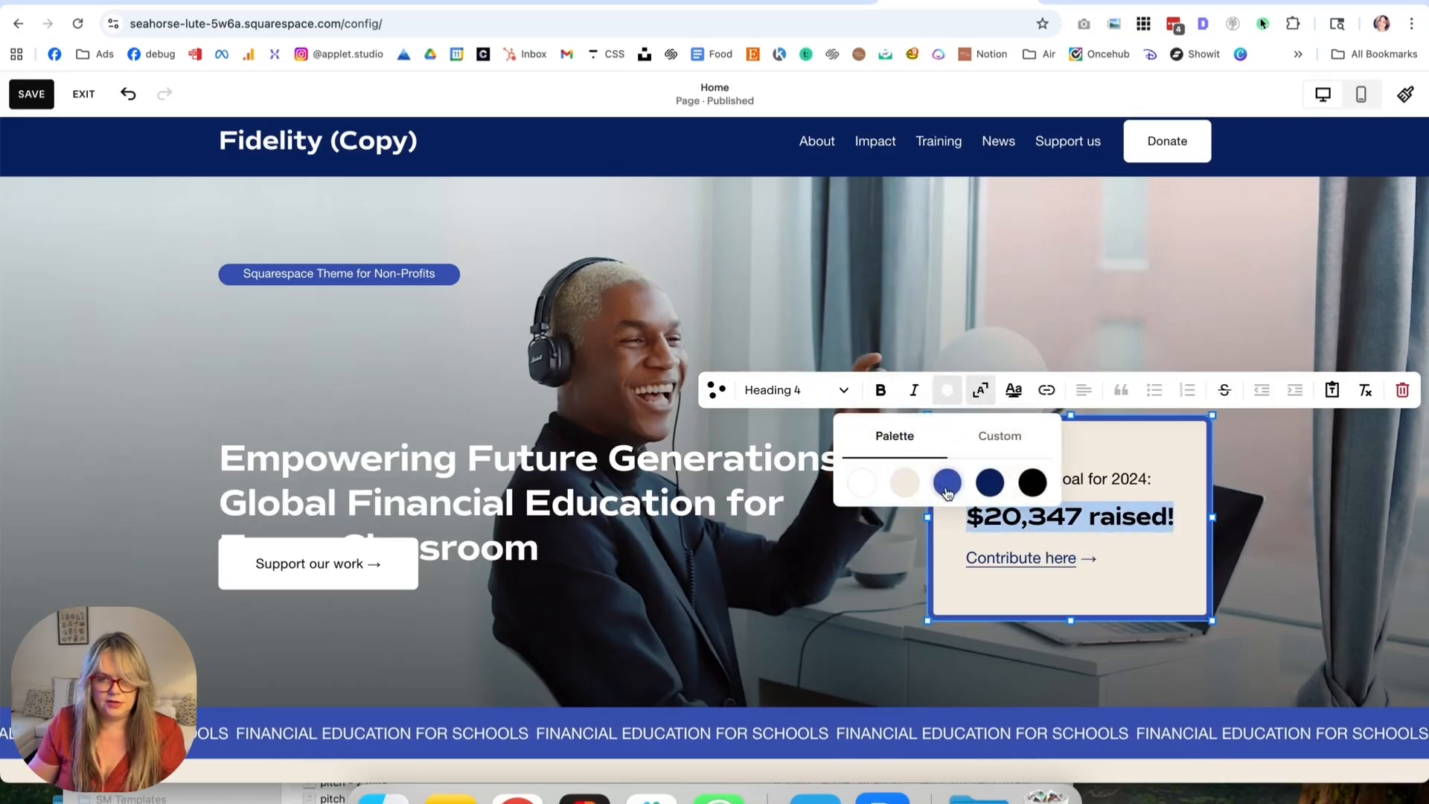
pyautogui.click(633, 562)
# Move the "Support our work" button below the hero heading and the non-profits label down to just above it.
pyautogui.scroll(-2, 521, 550)
pyautogui.moveTo(366, 504); pyautogui.dragTo(374, 565)
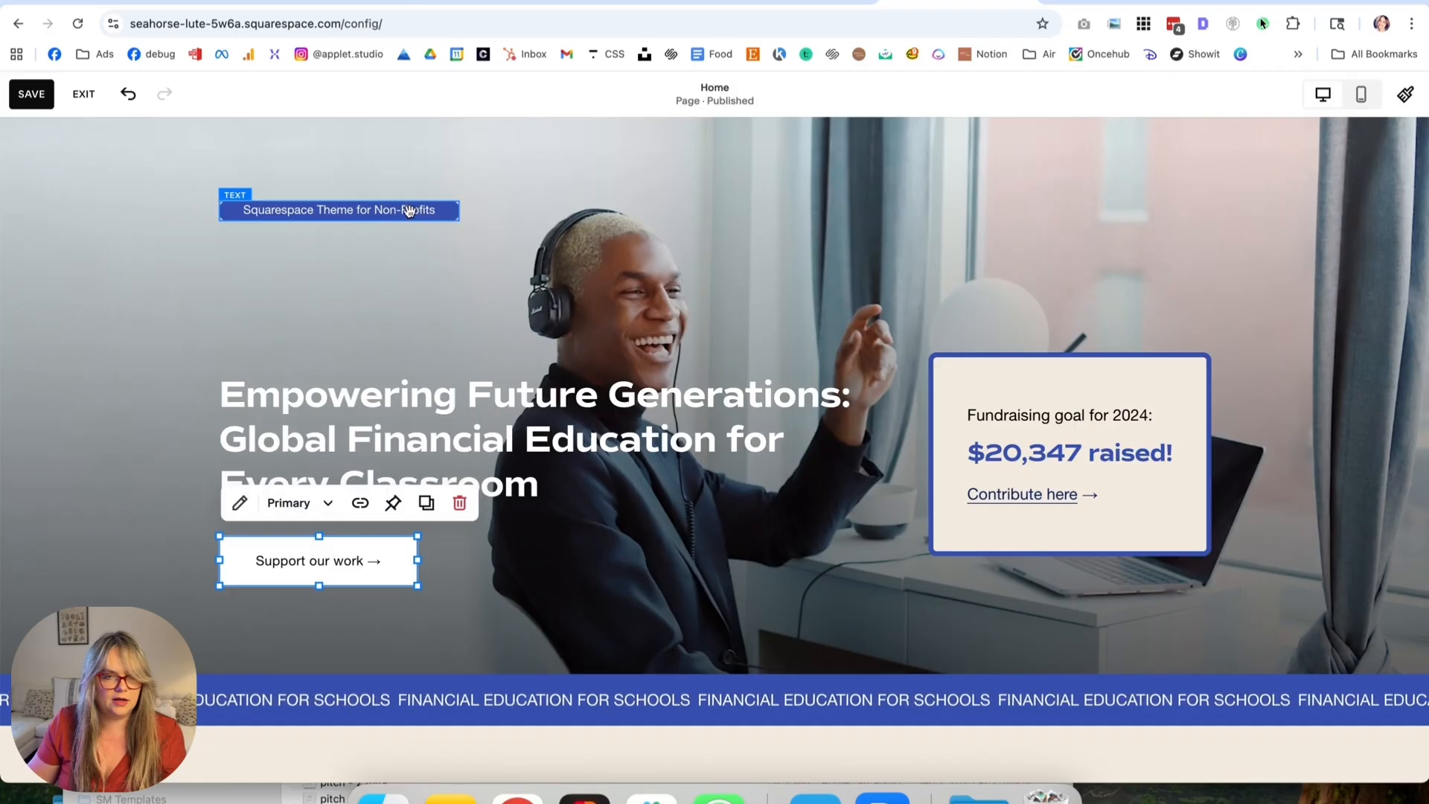
pyautogui.moveTo(408, 212); pyautogui.dragTo(415, 332)
pyautogui.scroll(-1, 743, 333)
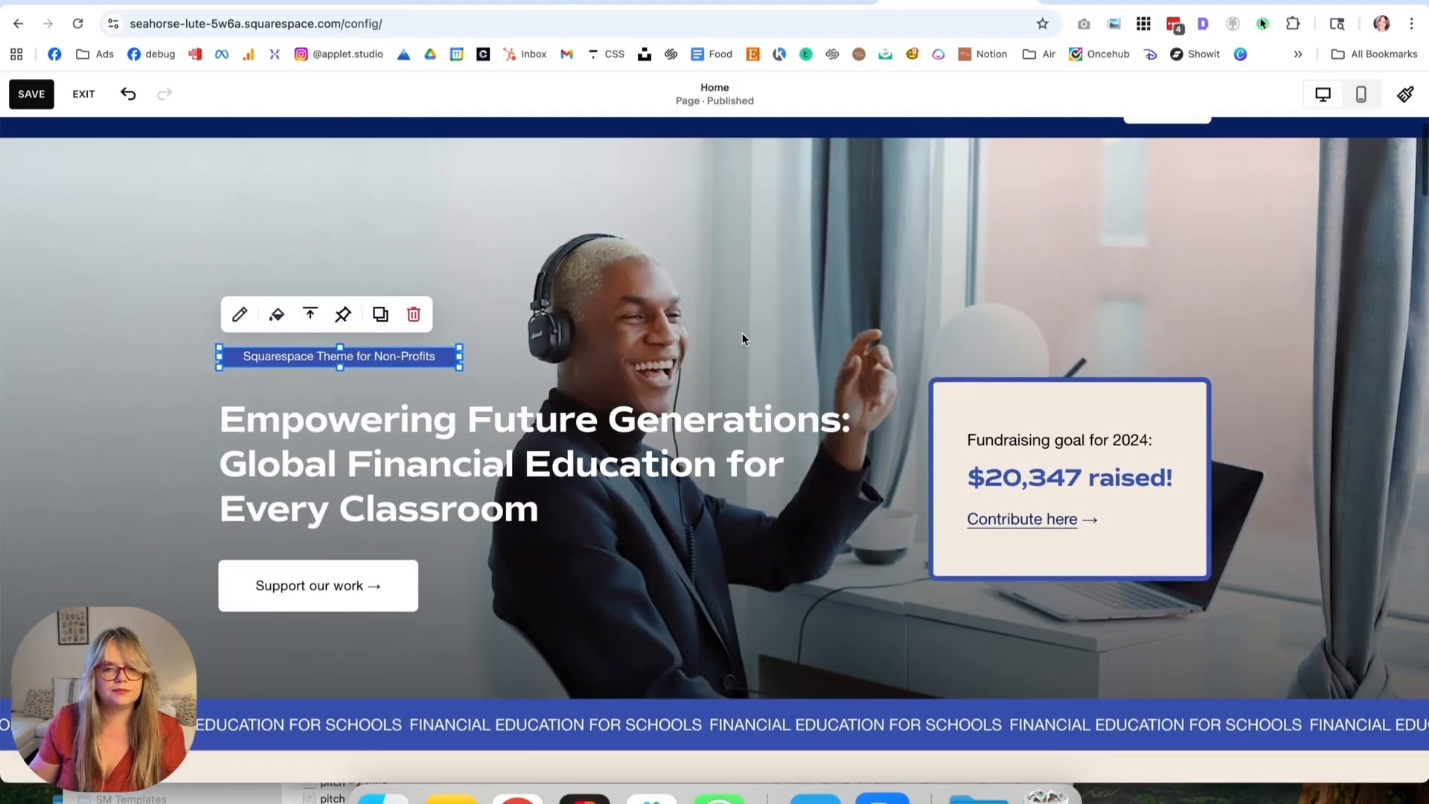
# Reduce the hero section's height to 45.
pyautogui.click(1369, 195)
pyautogui.click(1330, 179)
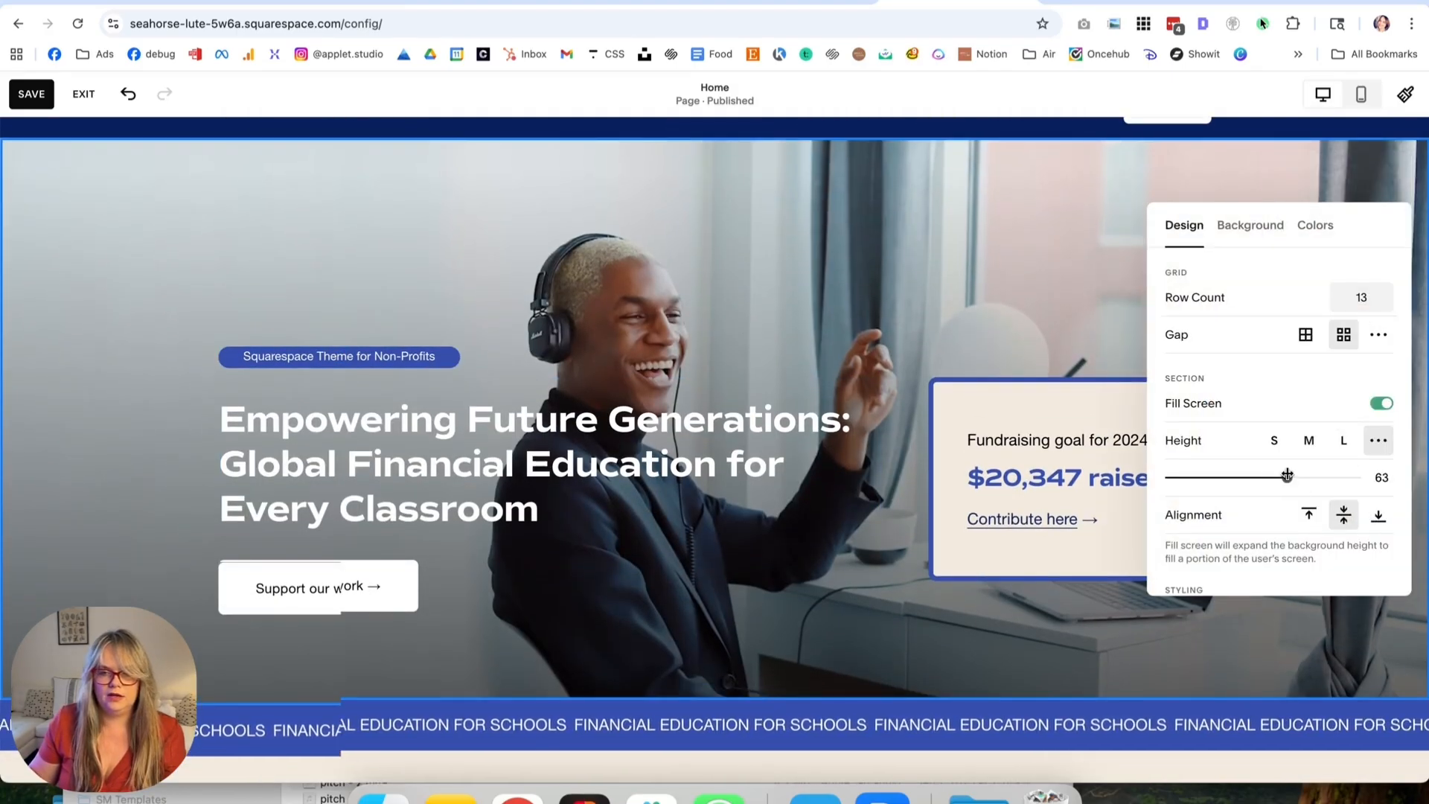
pyautogui.moveTo(1287, 475); pyautogui.dragTo(1252, 465)
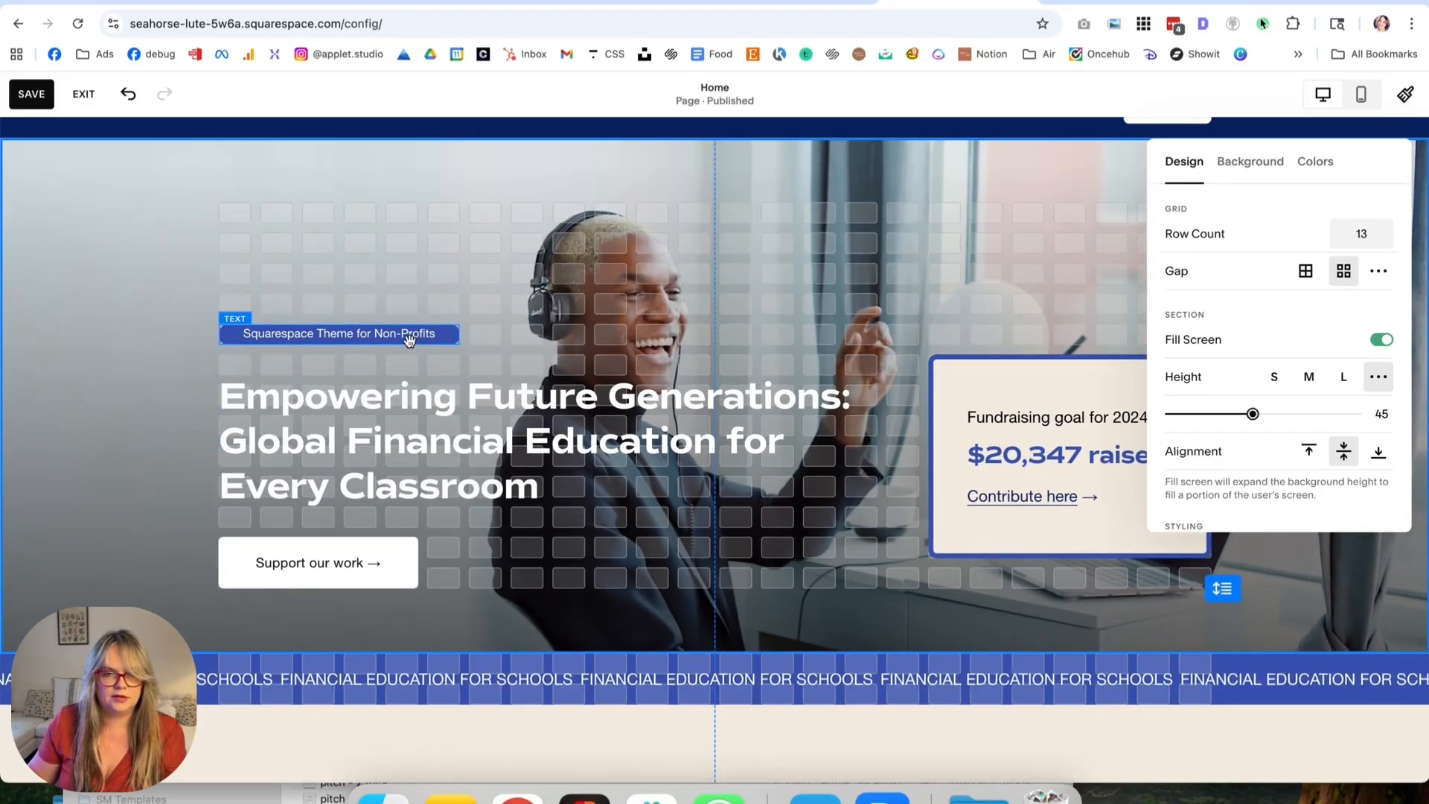
# Move the non-profits label, hero heading, "Support our work" button and fundraising card higher in the hero section, and exit page editing.
pyautogui.moveTo(410, 339); pyautogui.dragTo(410, 311)
pyautogui.moveTo(409, 418); pyautogui.dragTo(406, 388)
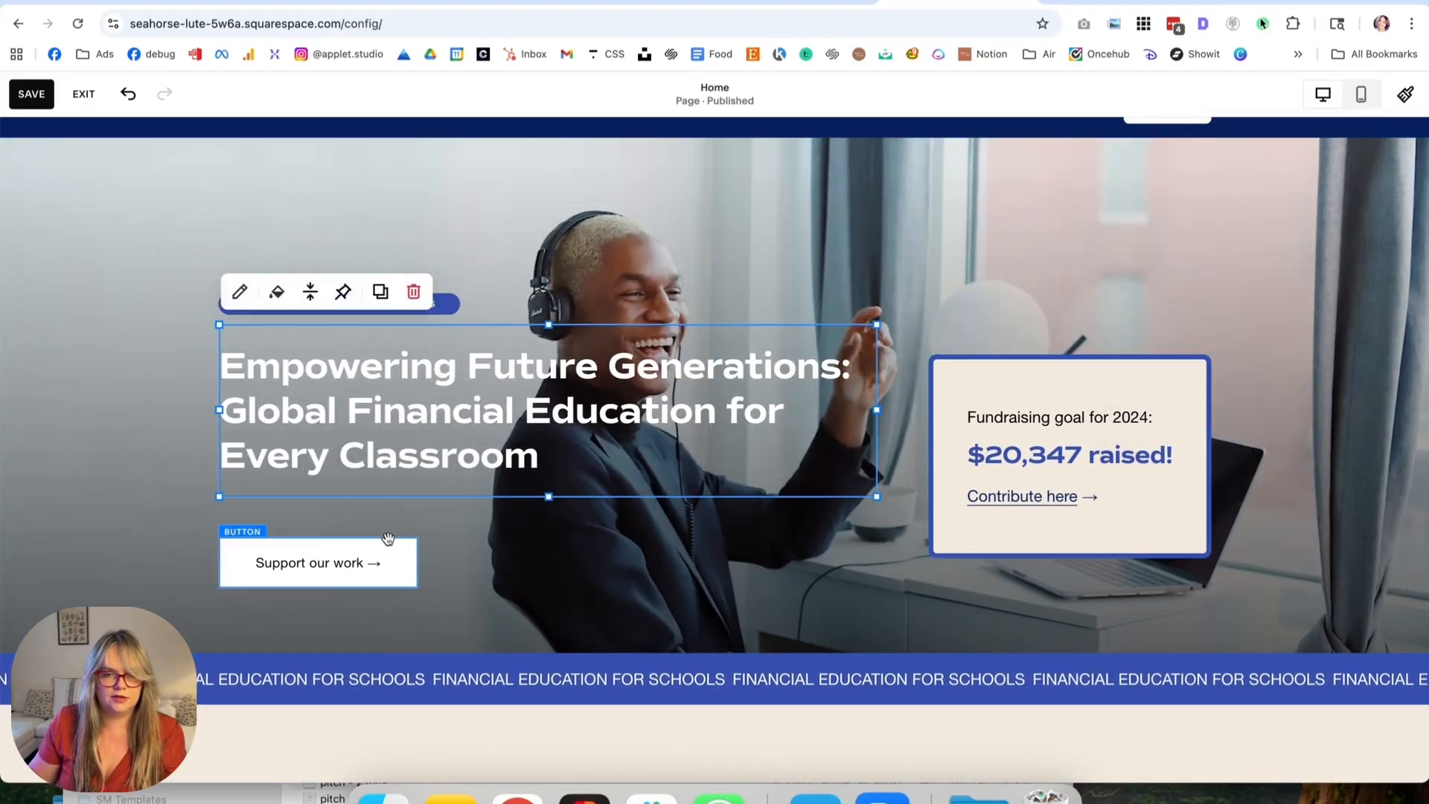
pyautogui.moveTo(388, 537); pyautogui.dragTo(390, 507)
pyautogui.moveTo(1097, 457); pyautogui.dragTo(1096, 396)
pyautogui.scroll(1, 825, 564)
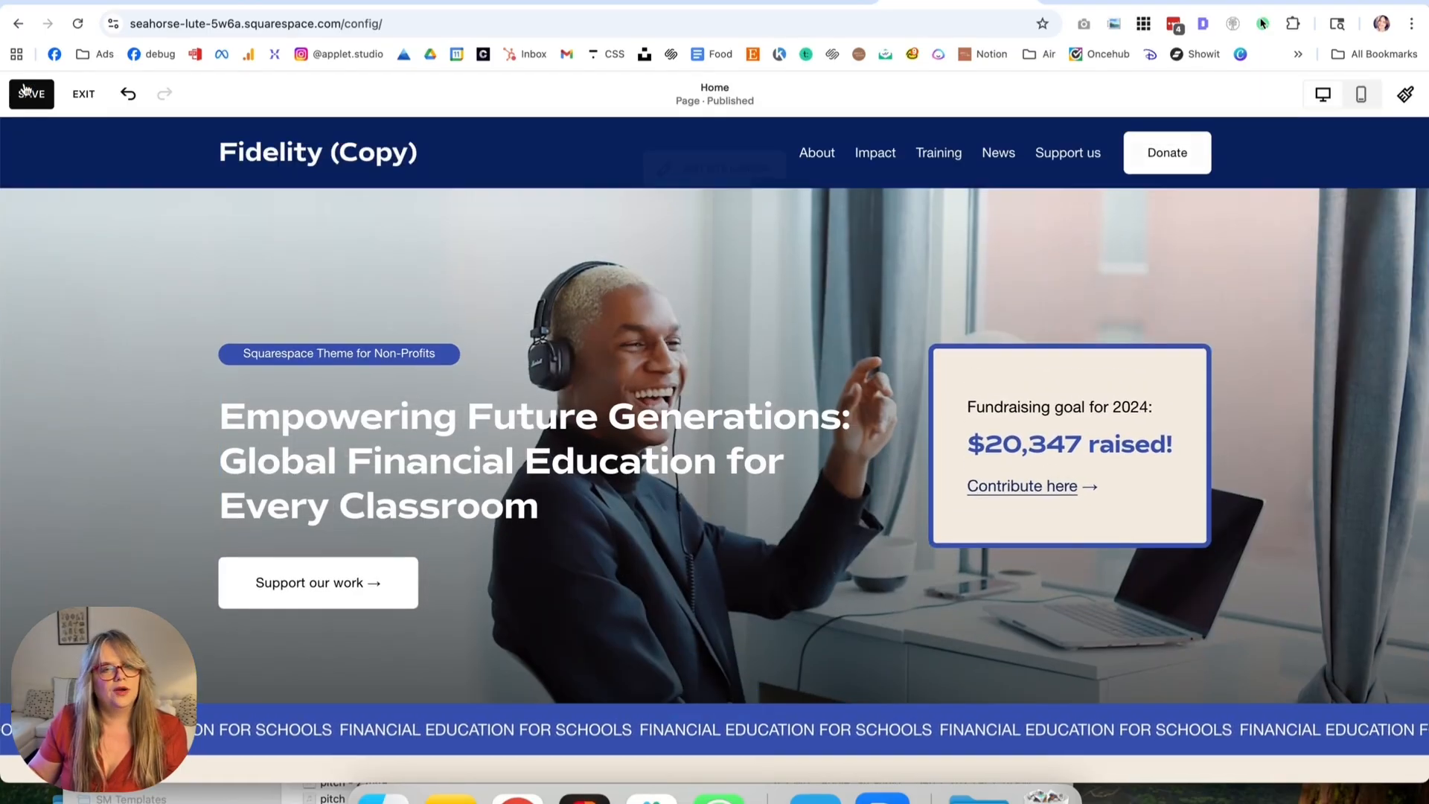
pyautogui.click(82, 94)
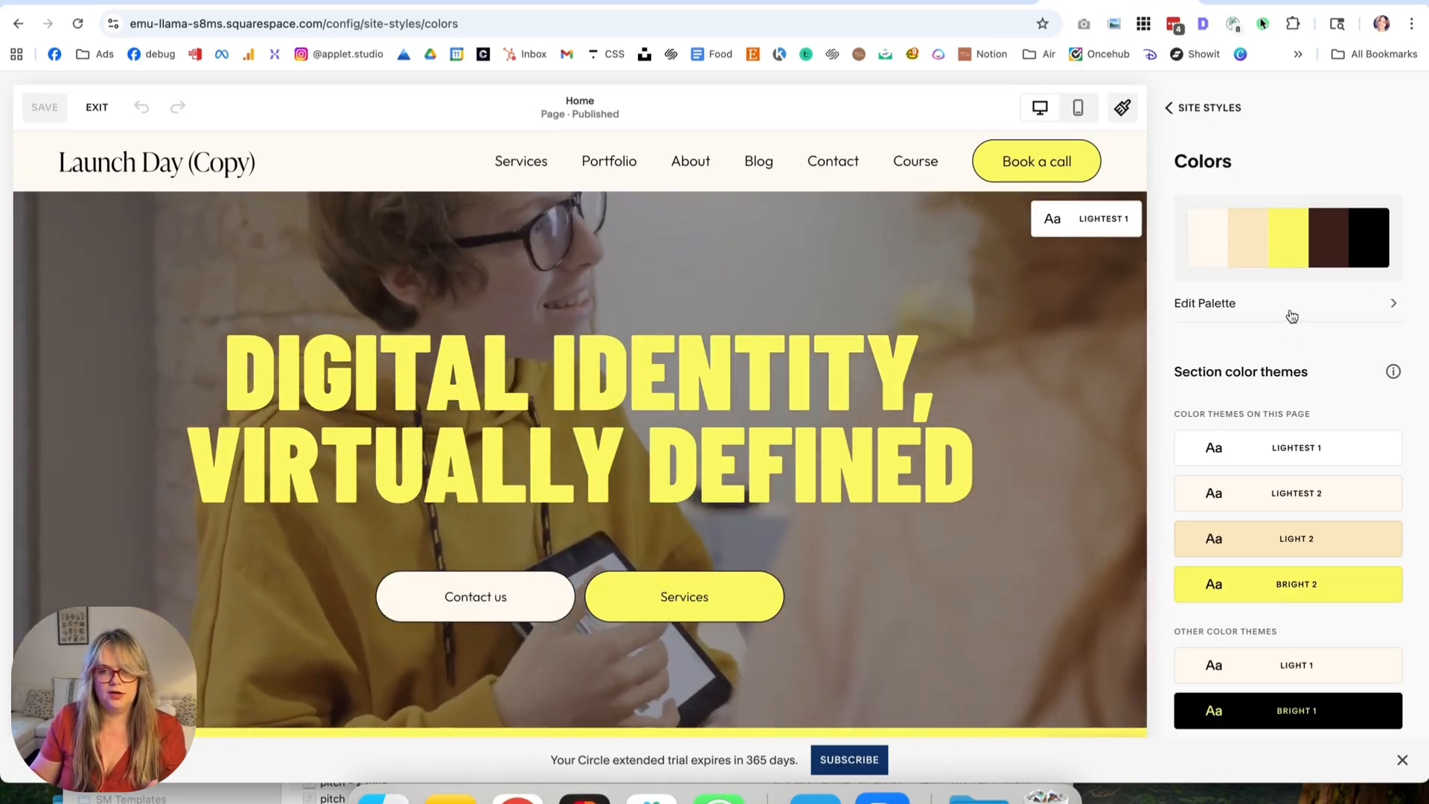
# In the Launch Day site's palette, replace yellow with the light blue 46D4FF from the Figma swatch, save, and exit editing.
pyautogui.click(1290, 316)
pyautogui.click(584, 800)
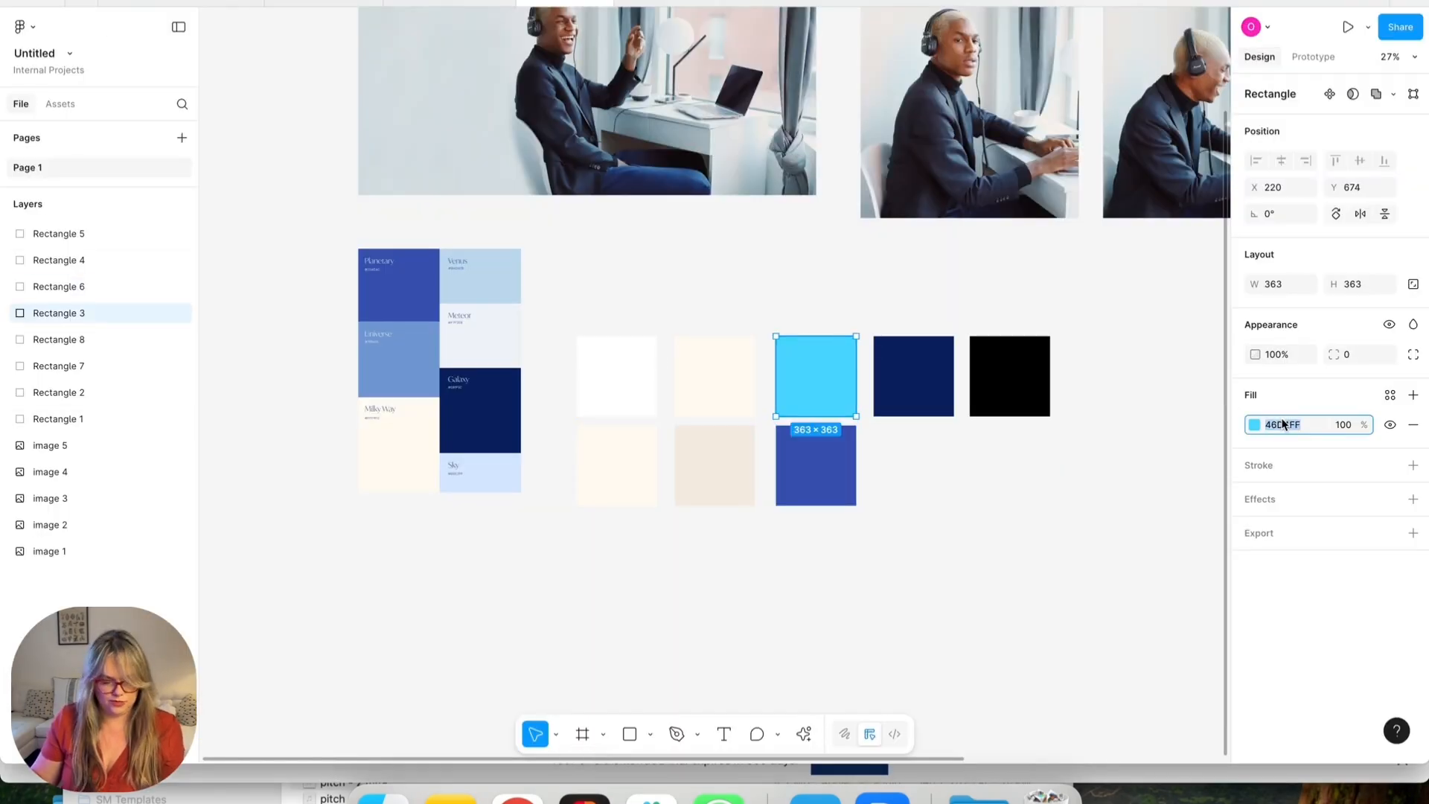
pyautogui.press('super+Tab')
pyautogui.moveTo(1309, 484); pyautogui.dragTo(1264, 484)
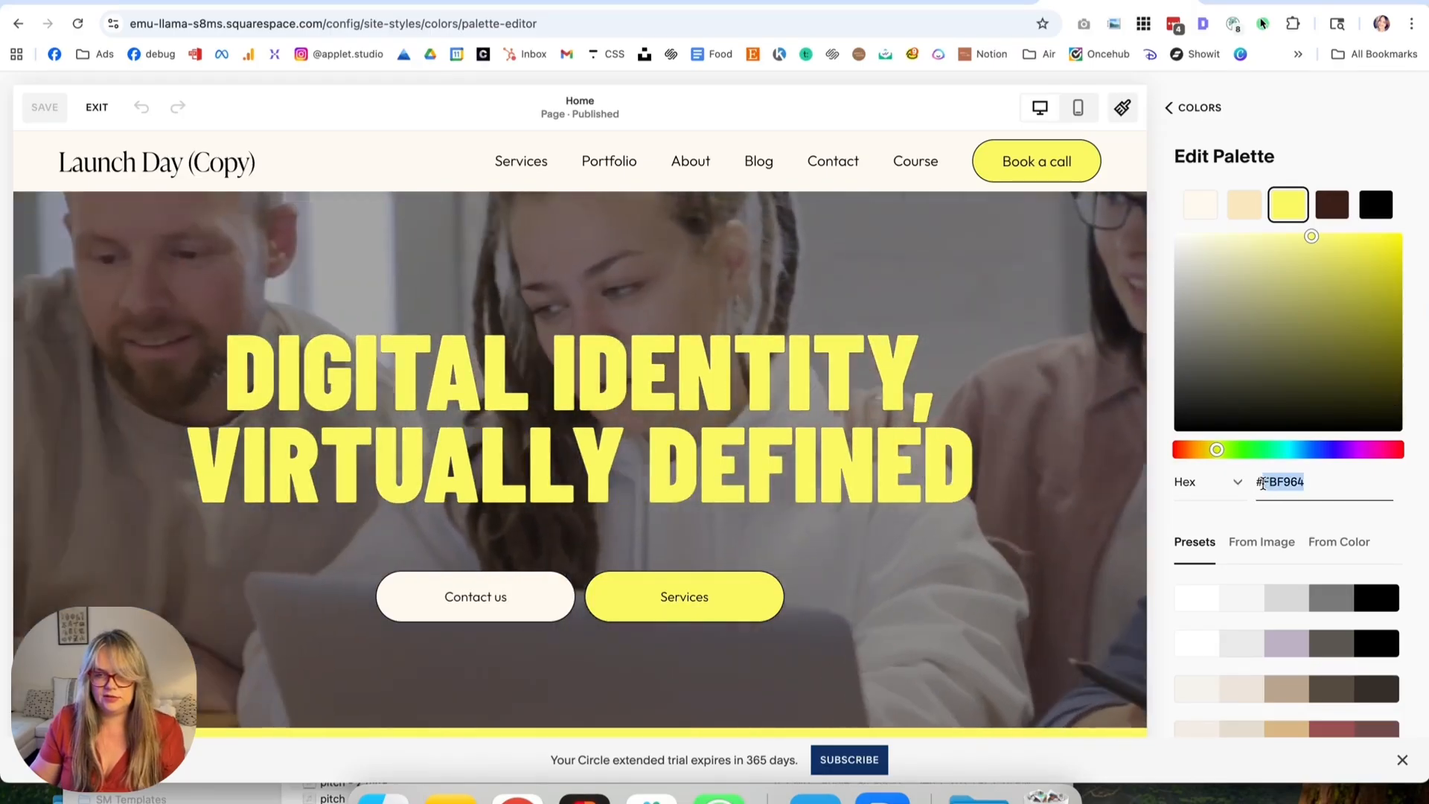
pyautogui.write('46D4FF')
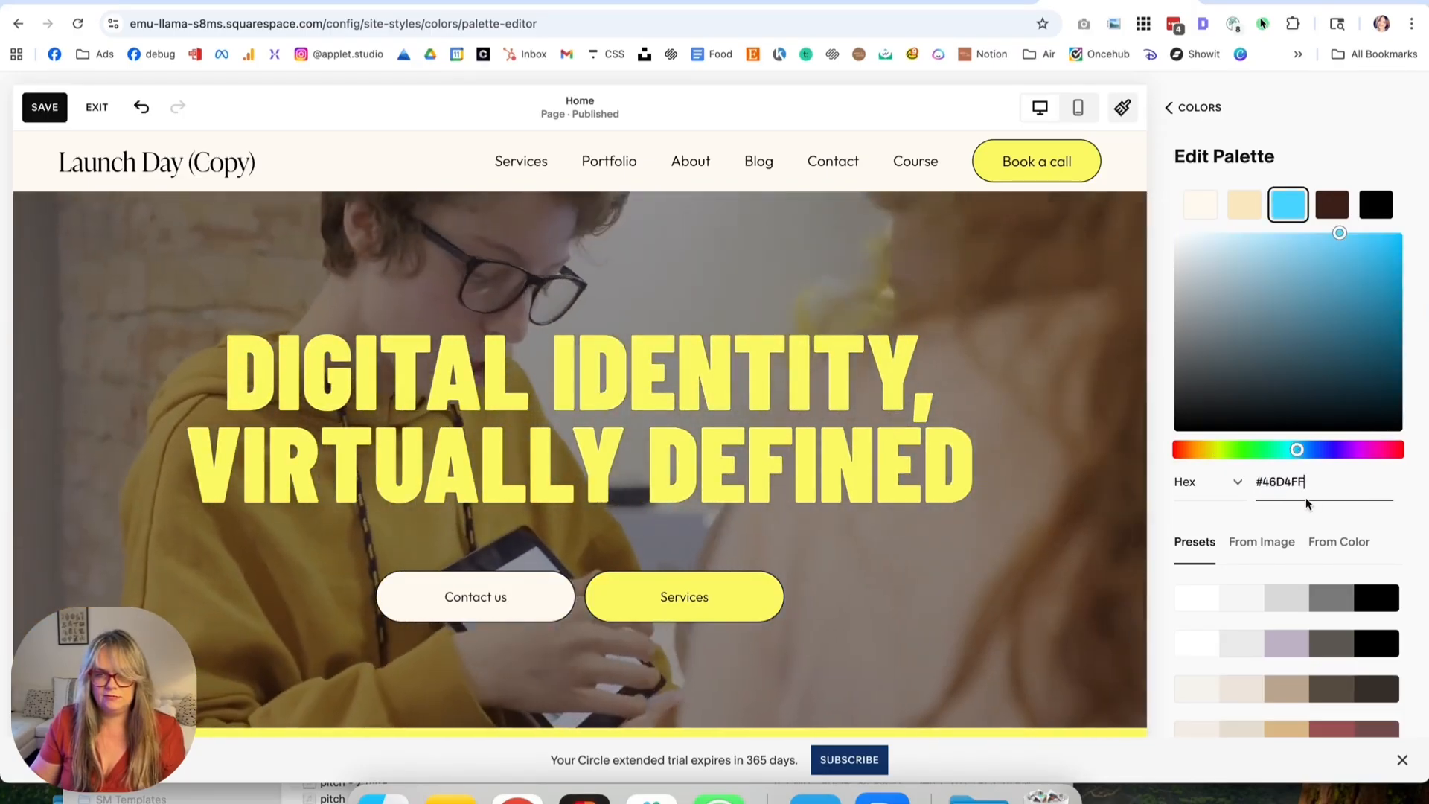
pyautogui.click(1401, 508)
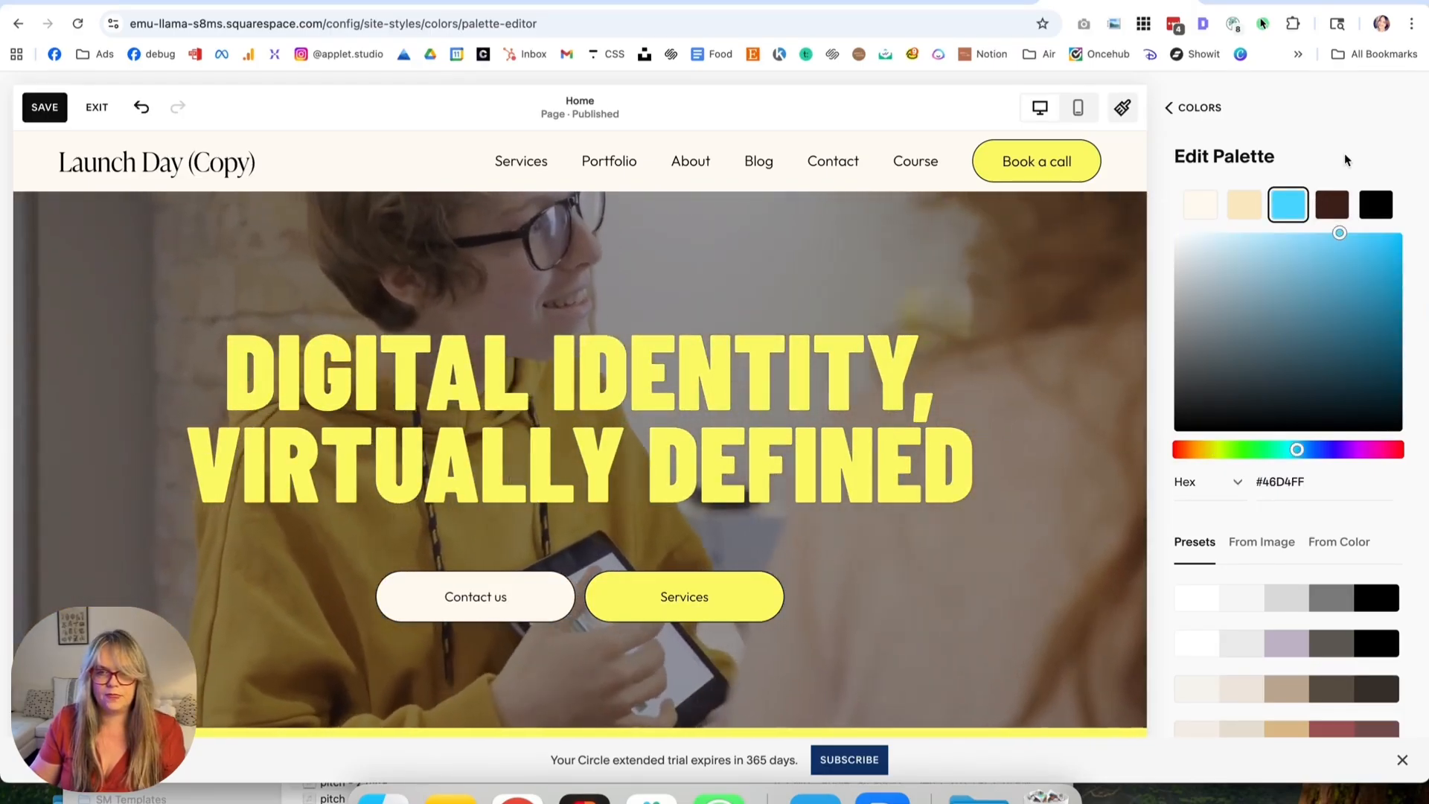
pyautogui.click(46, 108)
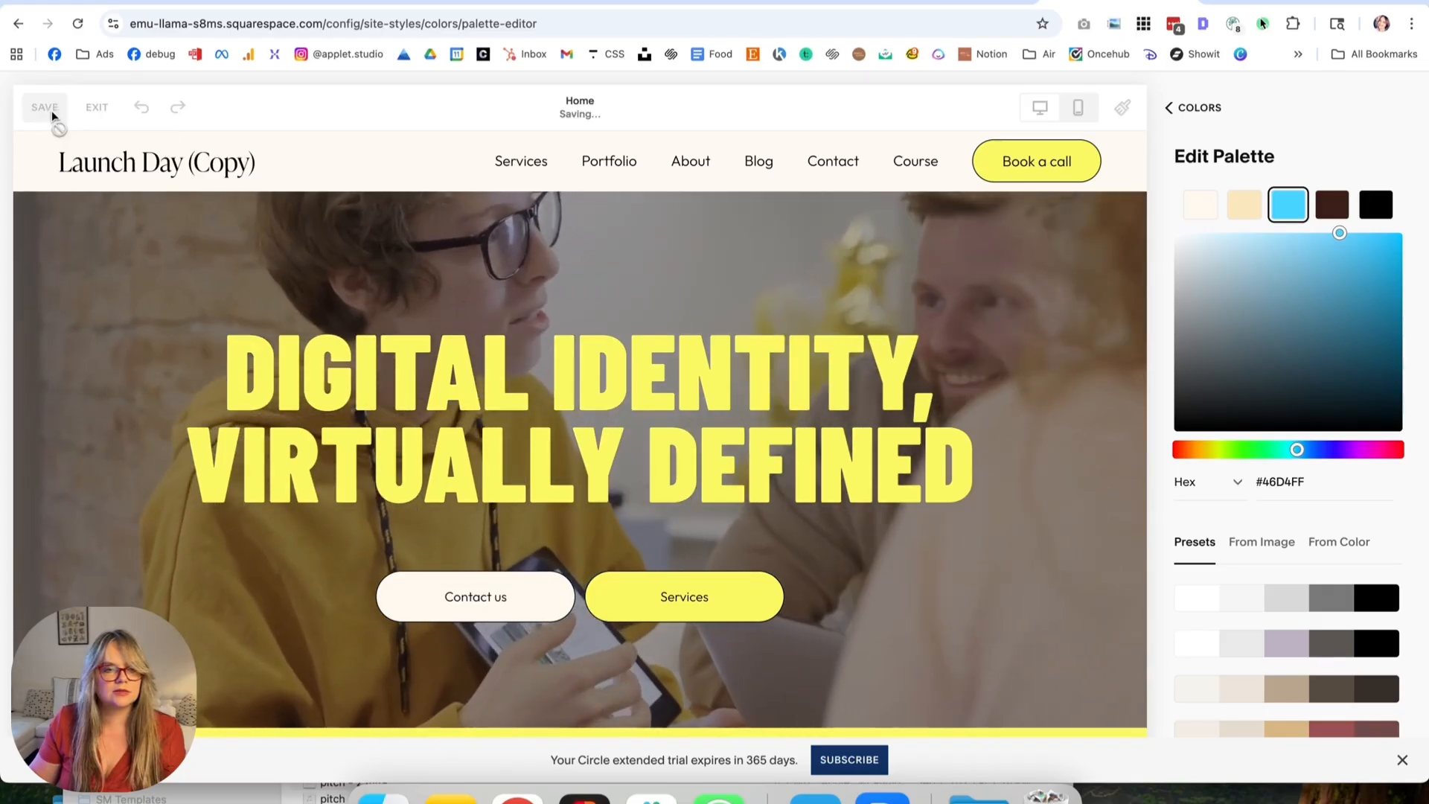
pyautogui.click(97, 107)
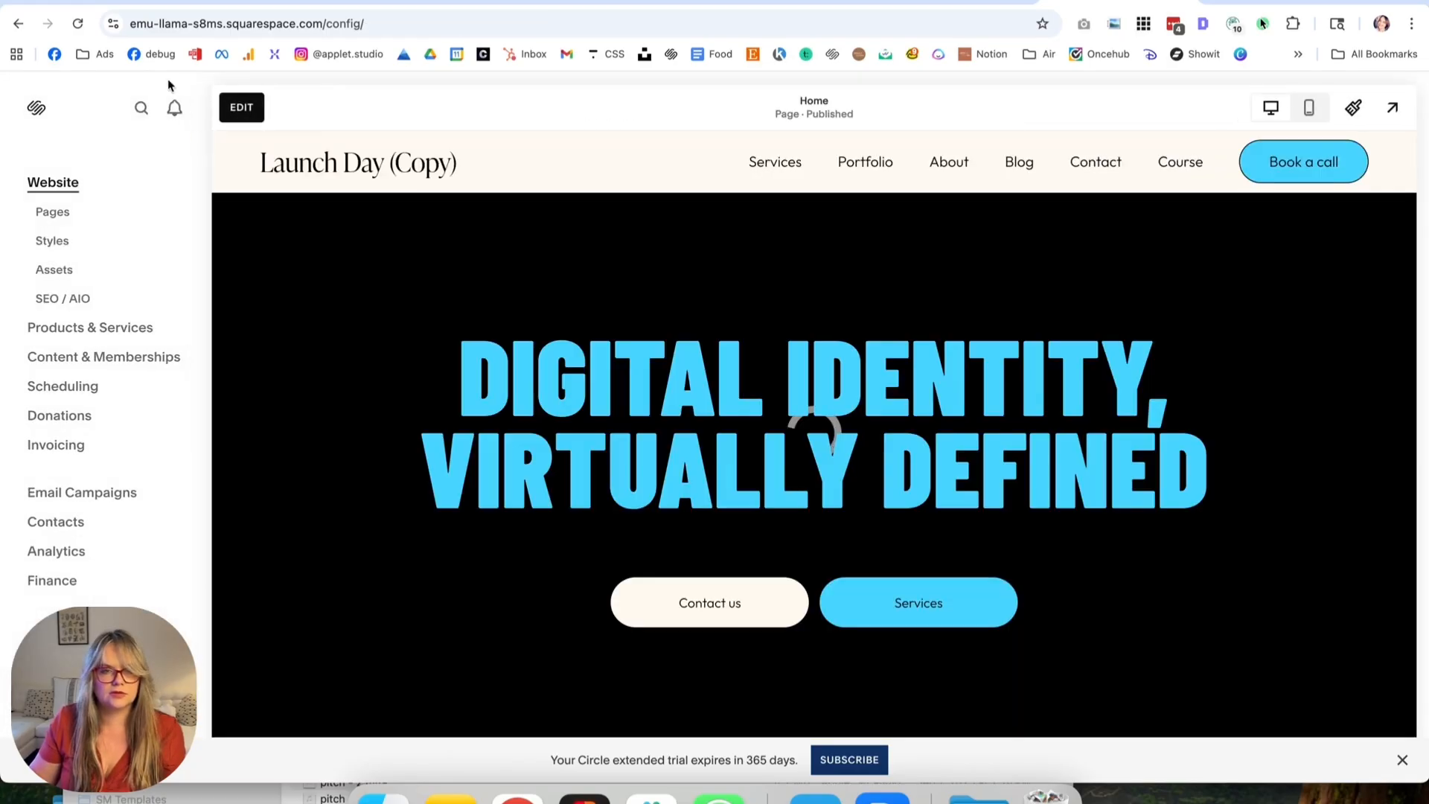
# Reopen the home page for editing and set the second color of the site palette to #F1EADE.
pyautogui.click(242, 107)
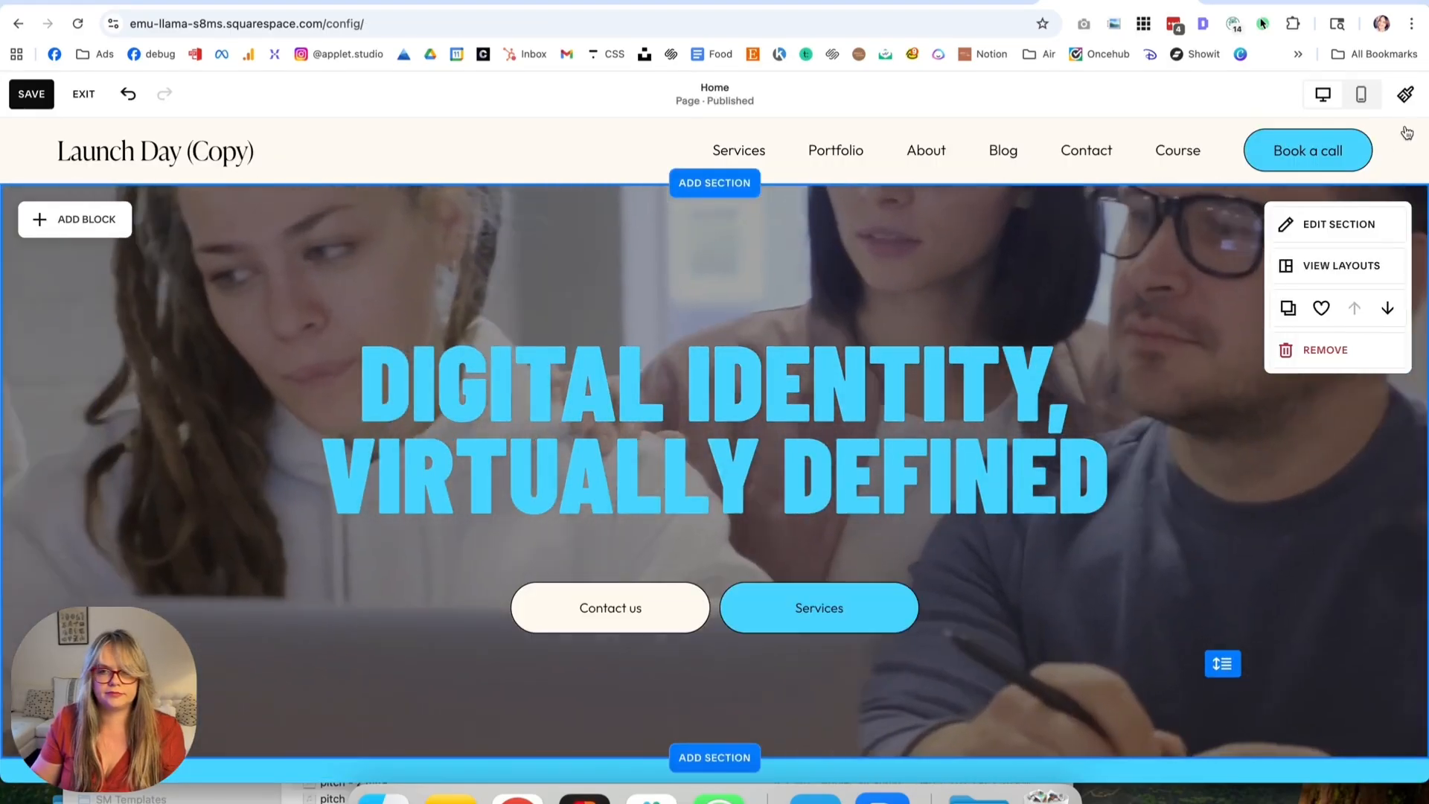
pyautogui.click(1404, 95)
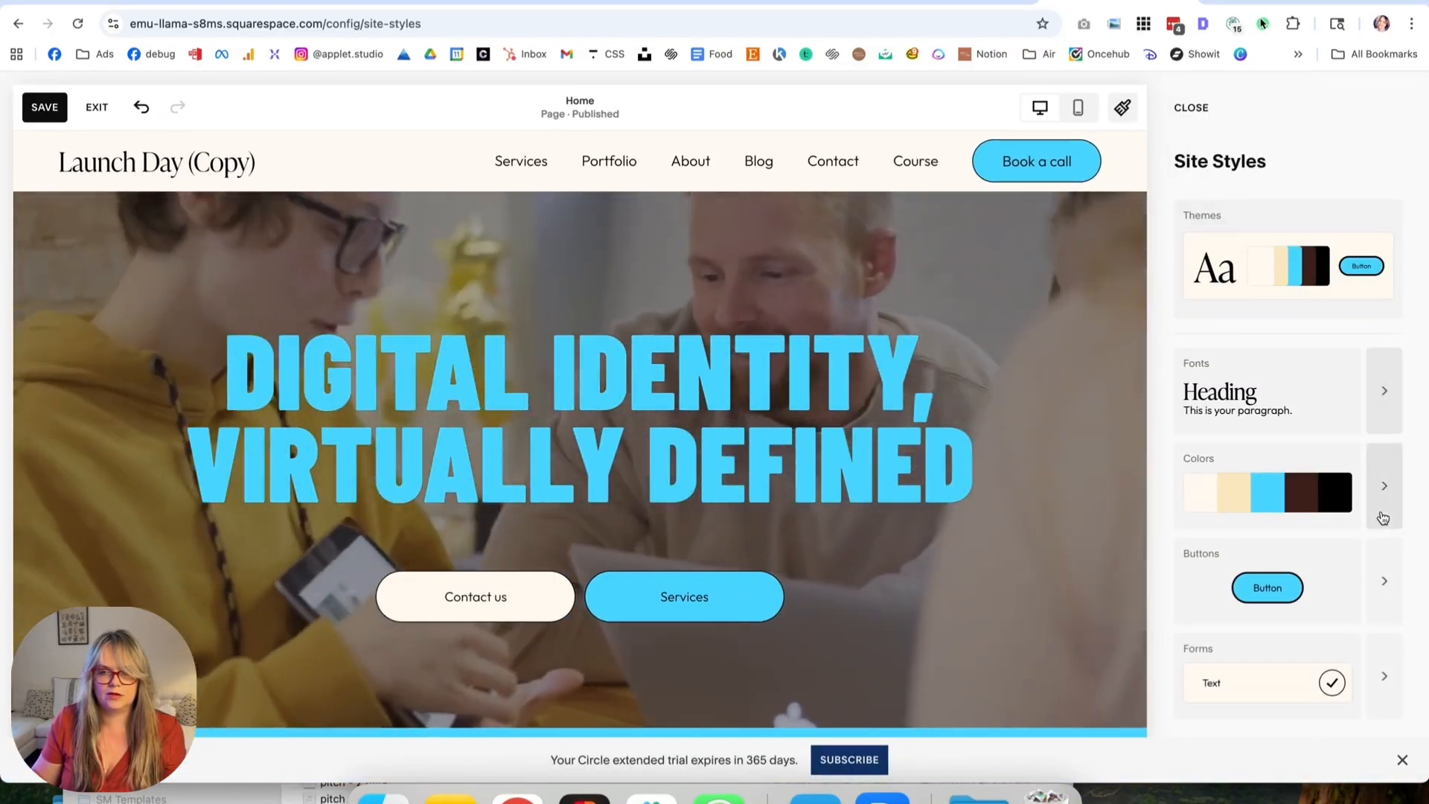
pyautogui.click(1382, 513)
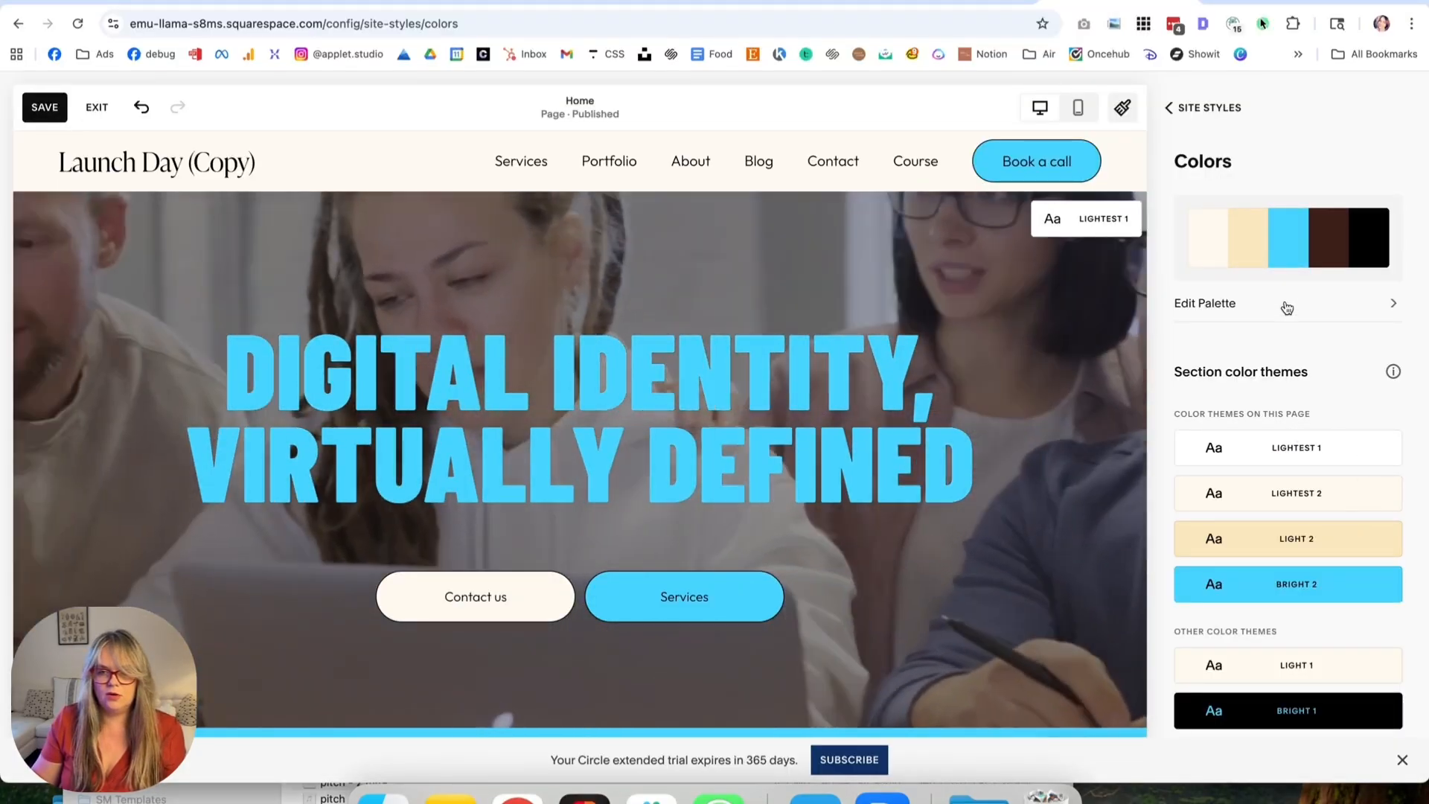
pyautogui.click(1287, 303)
pyautogui.click(1244, 205)
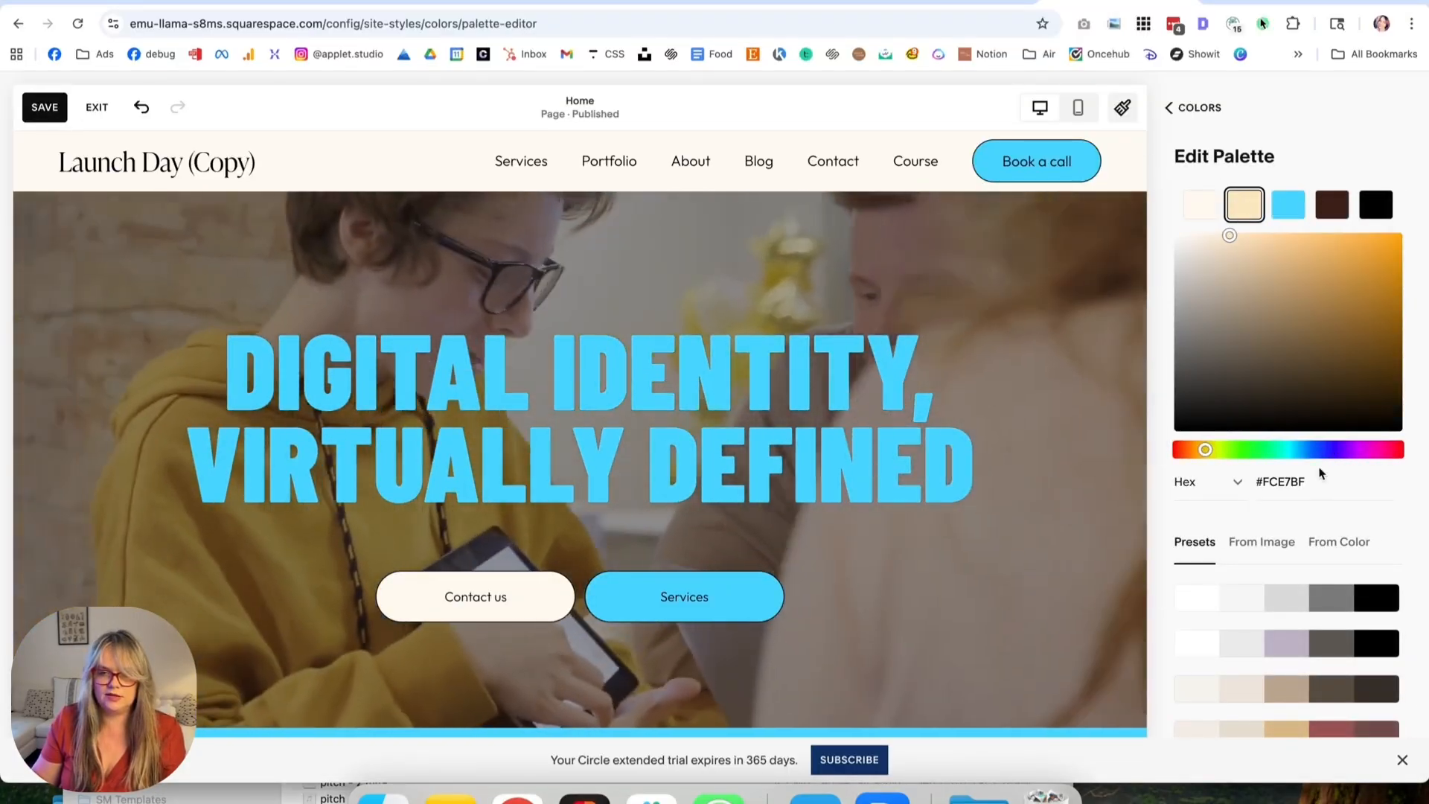
pyautogui.click(1295, 481)
pyautogui.write('#F1EADE')
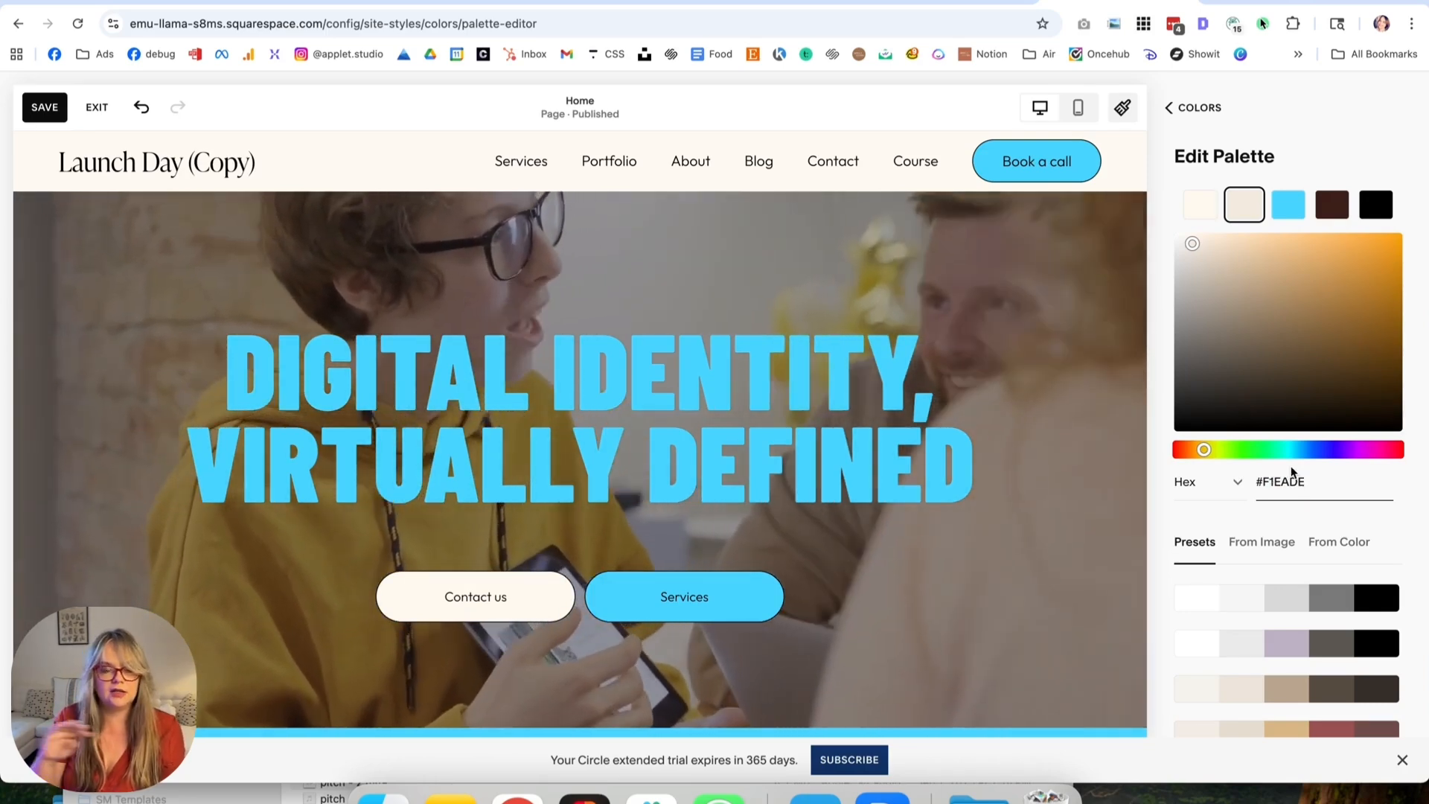
# Switch to Figma and select the navy swatch with fill 0A205C.
pyautogui.press('super+Tab')
pyautogui.click(892, 392)
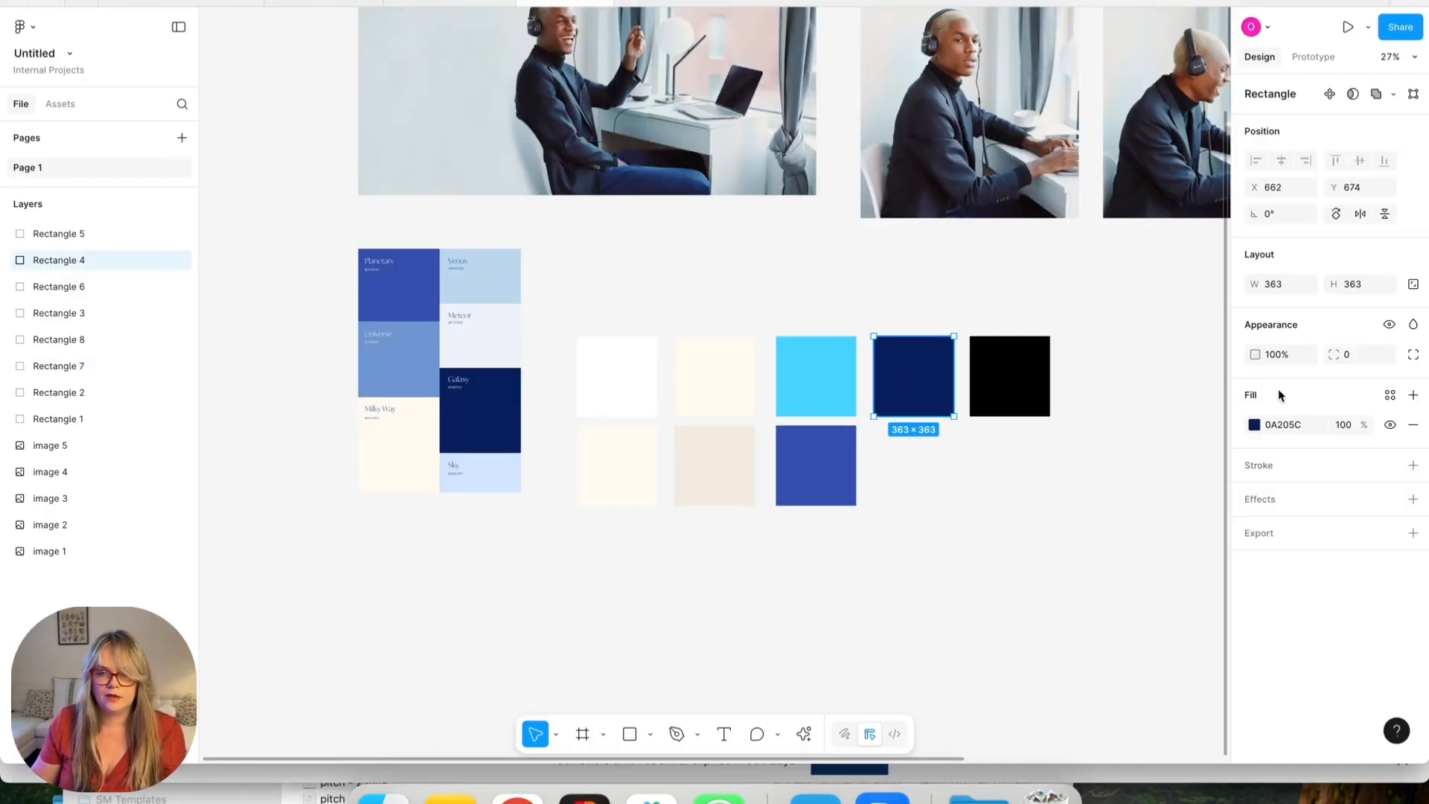
# Switch to the Squarespace palette editor and set the fourth palette colour, the dark brown, to #0A205C.
pyautogui.press('super+Tab')
pyautogui.click(1332, 204)
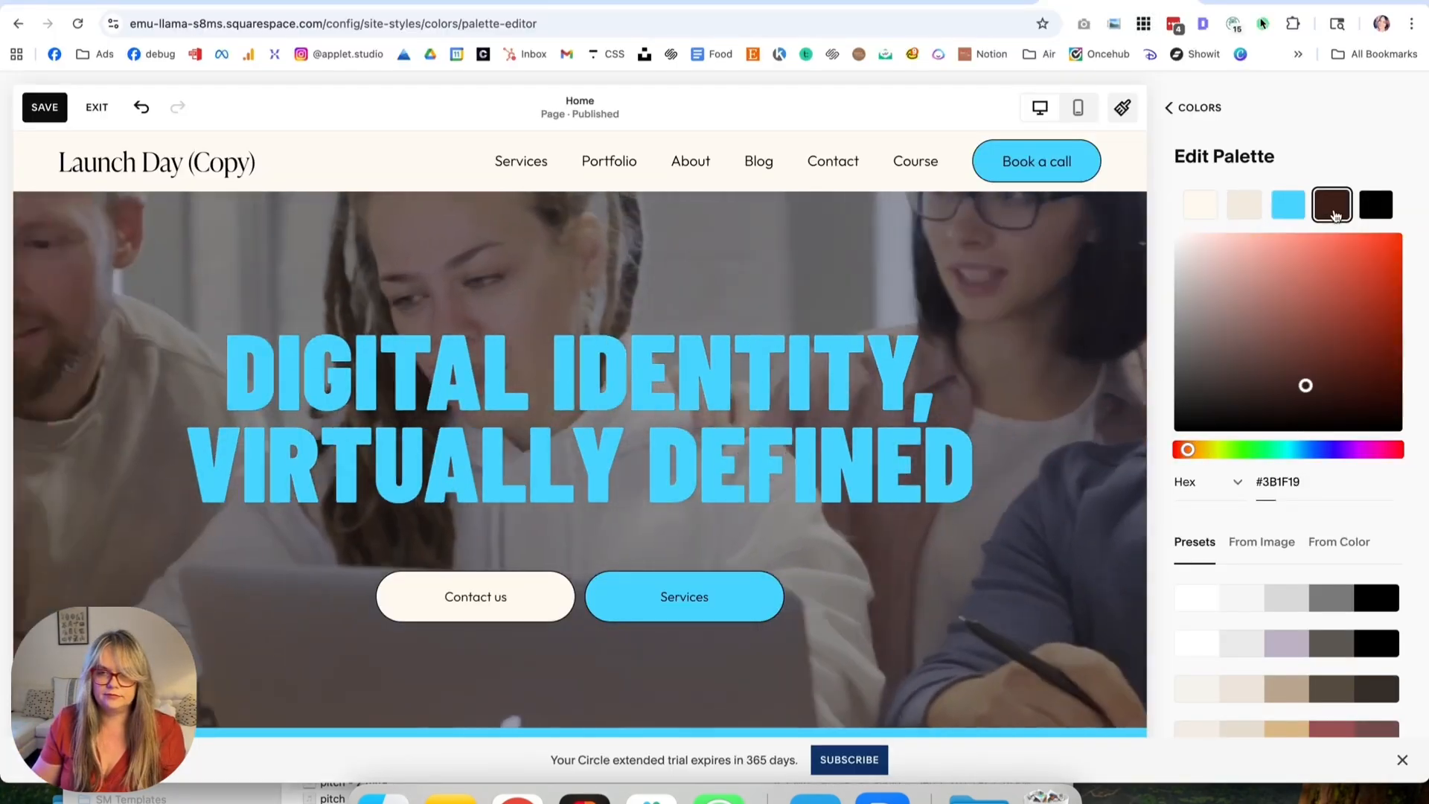
pyautogui.moveTo(1333, 487); pyautogui.dragTo(1264, 478)
pyautogui.write('0A205C')
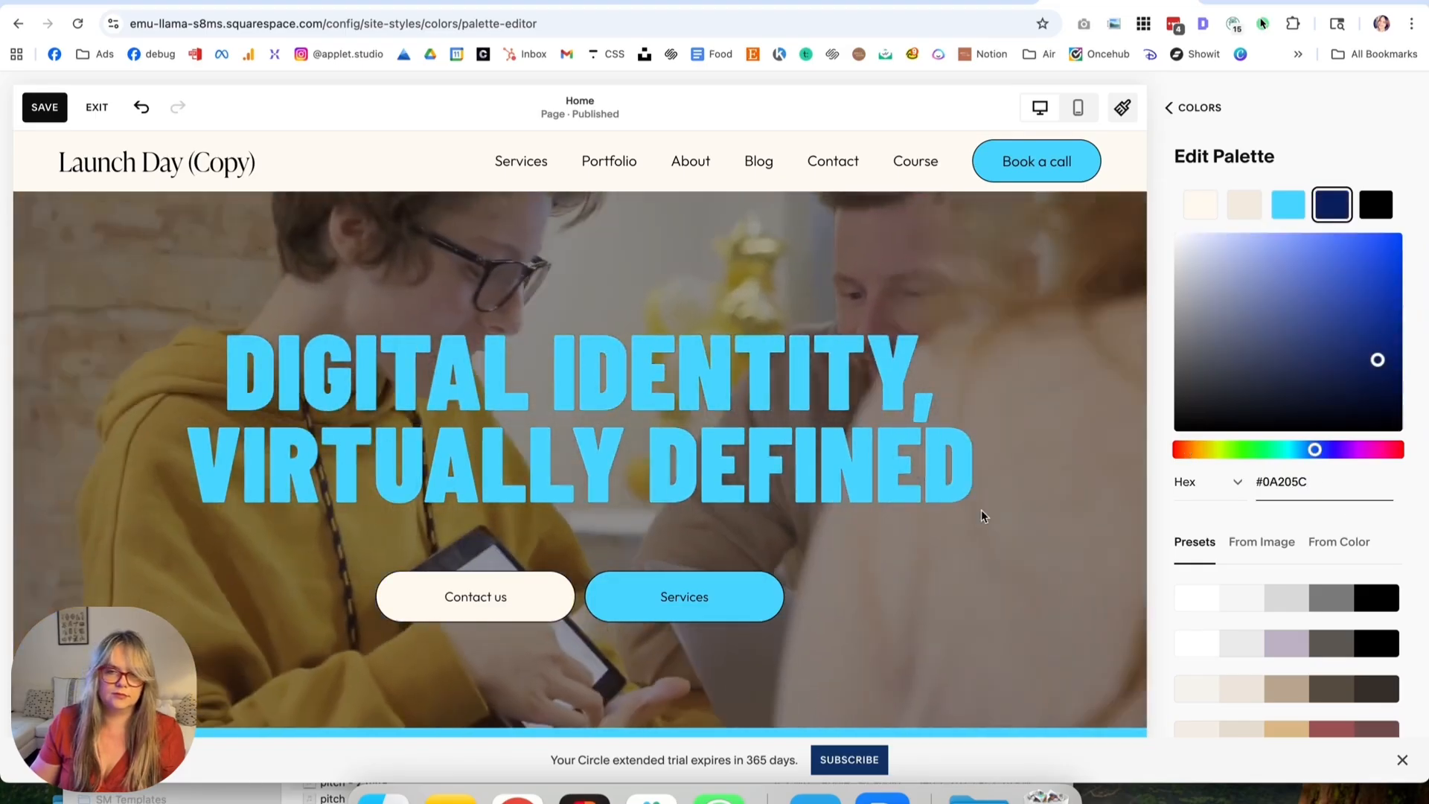
pyautogui.scroll(-10, 979, 513)
pyautogui.scroll(5, 981, 520)
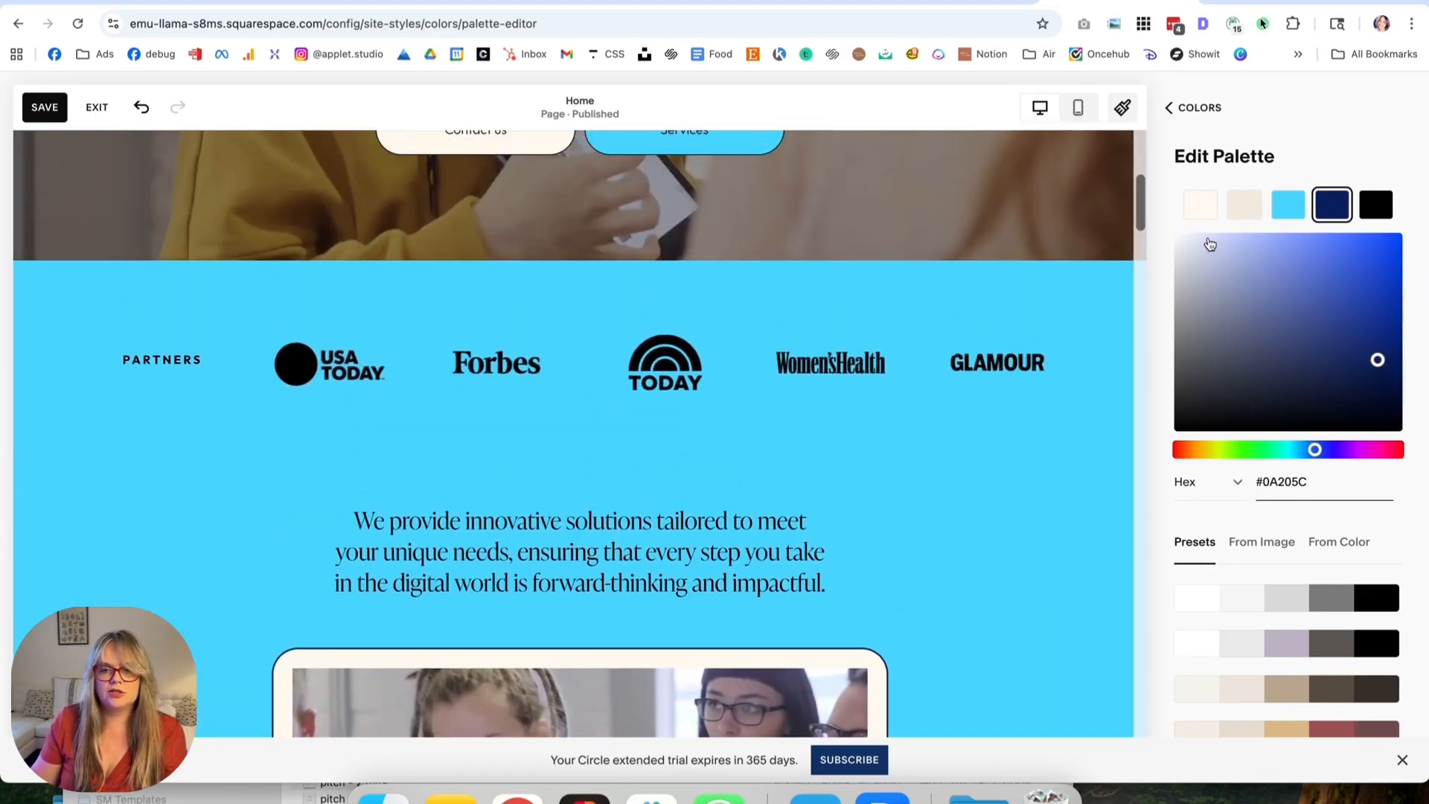
# Soften the bright cyan palette colour to a muted blue, #7DBBCE.
pyautogui.click(1287, 204)
pyautogui.scroll(3, 899, 337)
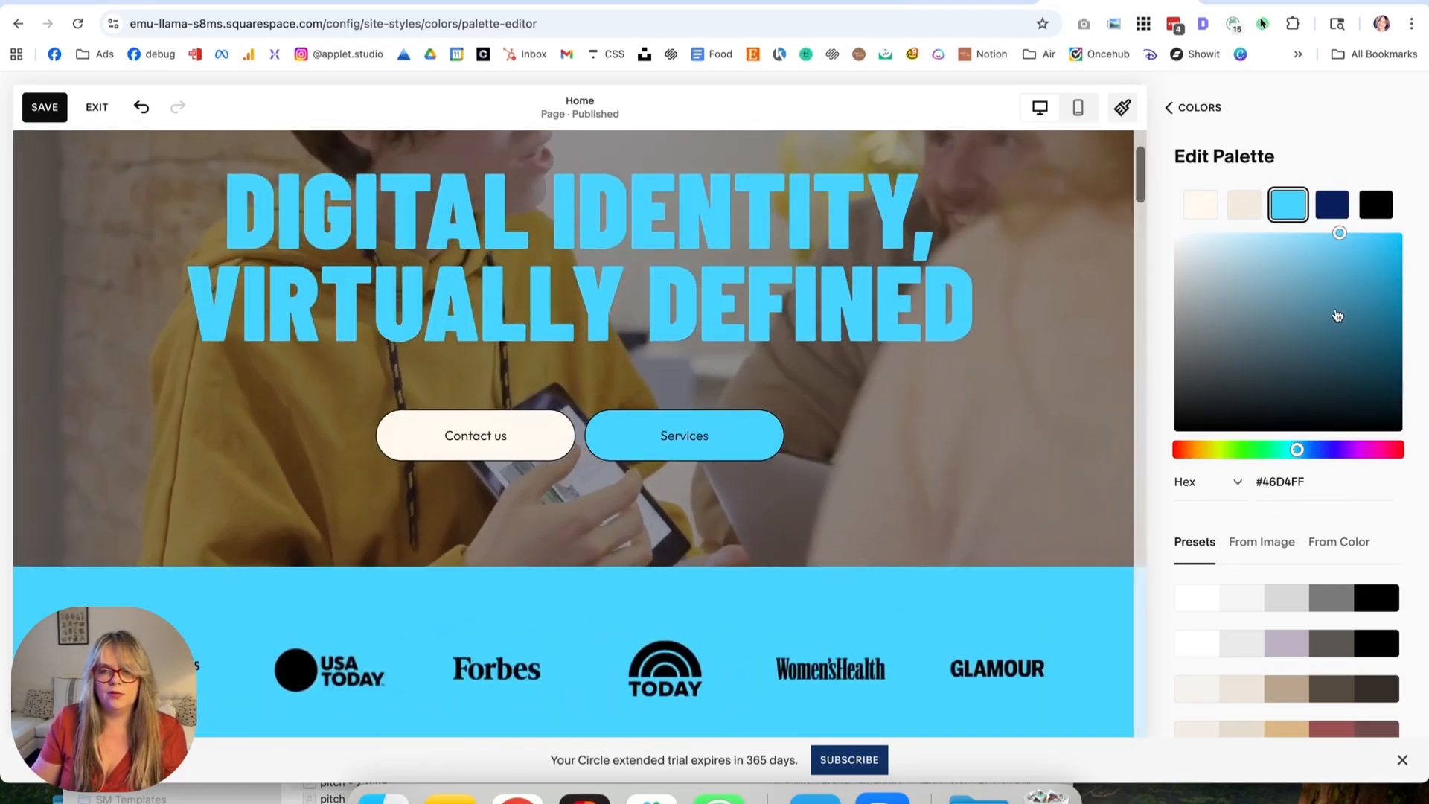
pyautogui.moveTo(1339, 235); pyautogui.dragTo(1263, 271)
pyautogui.scroll(2, 928, 450)
pyautogui.scroll(-10, 935, 476)
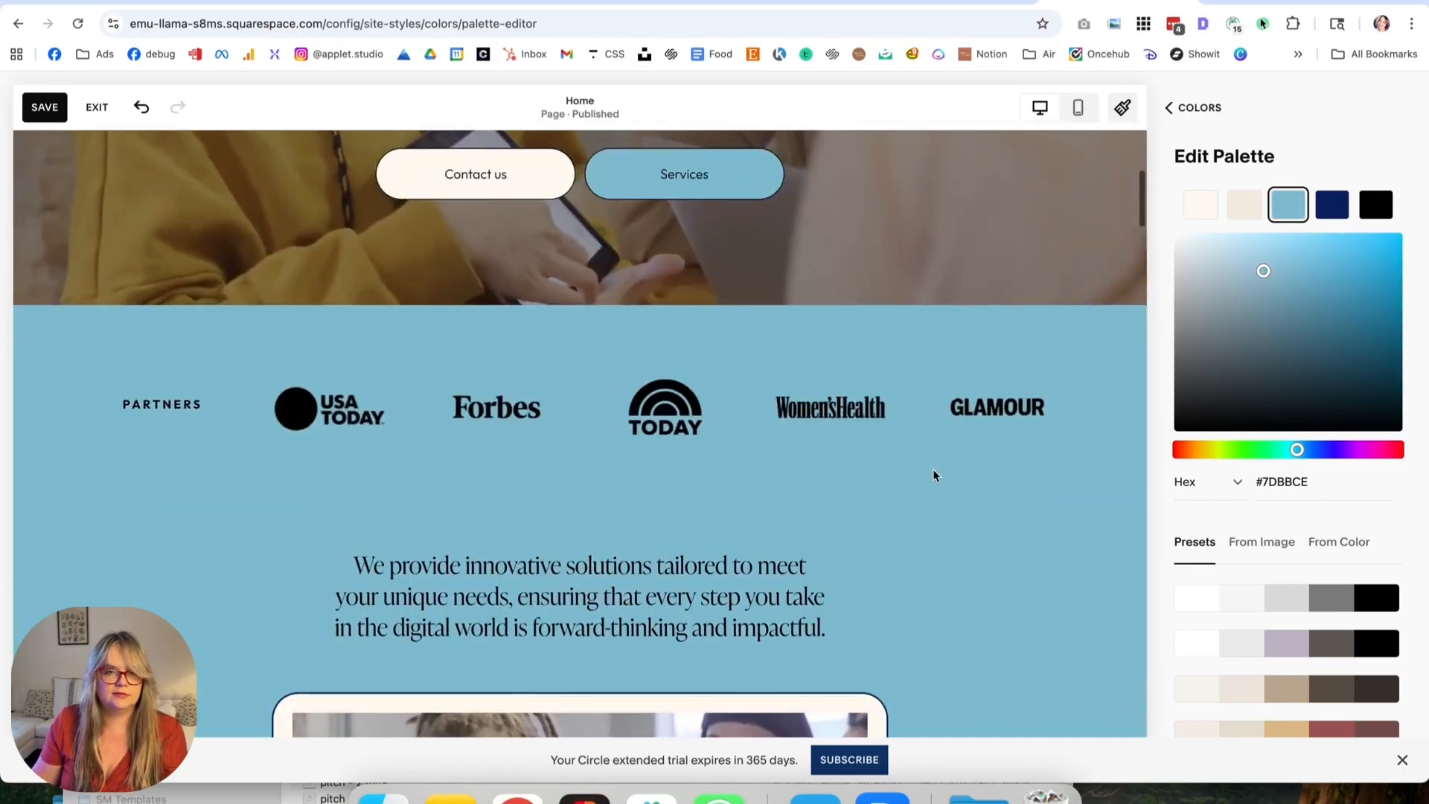
pyautogui.scroll(8, 935, 477)
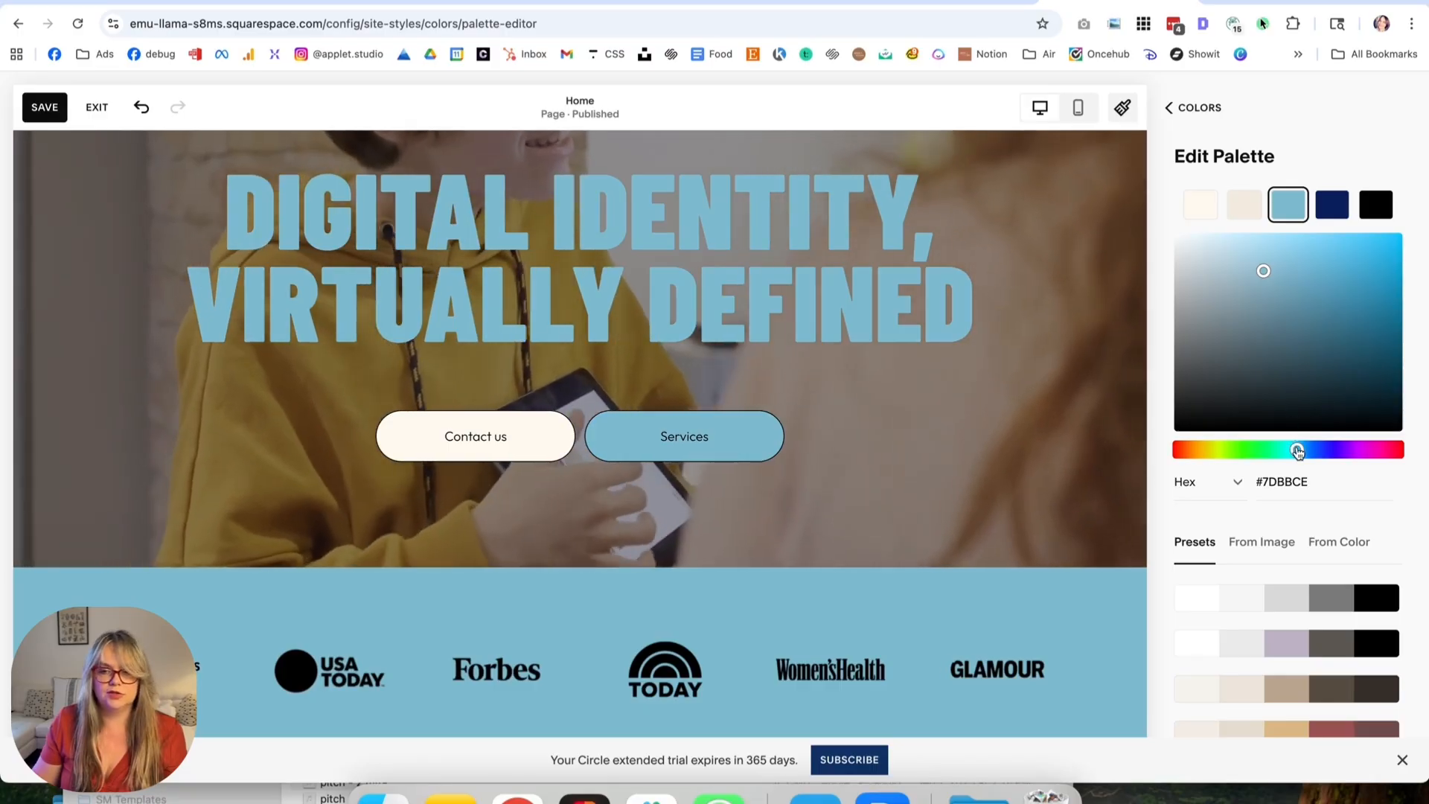
# Shift the hue of the third palette colour to a soft teal, #7DCECD.
pyautogui.moveTo(1295, 449)
pyautogui.mouseDown()
pyautogui.moveTo(1251, 453)
pyautogui.moveTo(1289, 451)
pyautogui.mouseUp()
pyautogui.scroll(2, 845, 427)
pyautogui.scroll(-4, 944, 492)
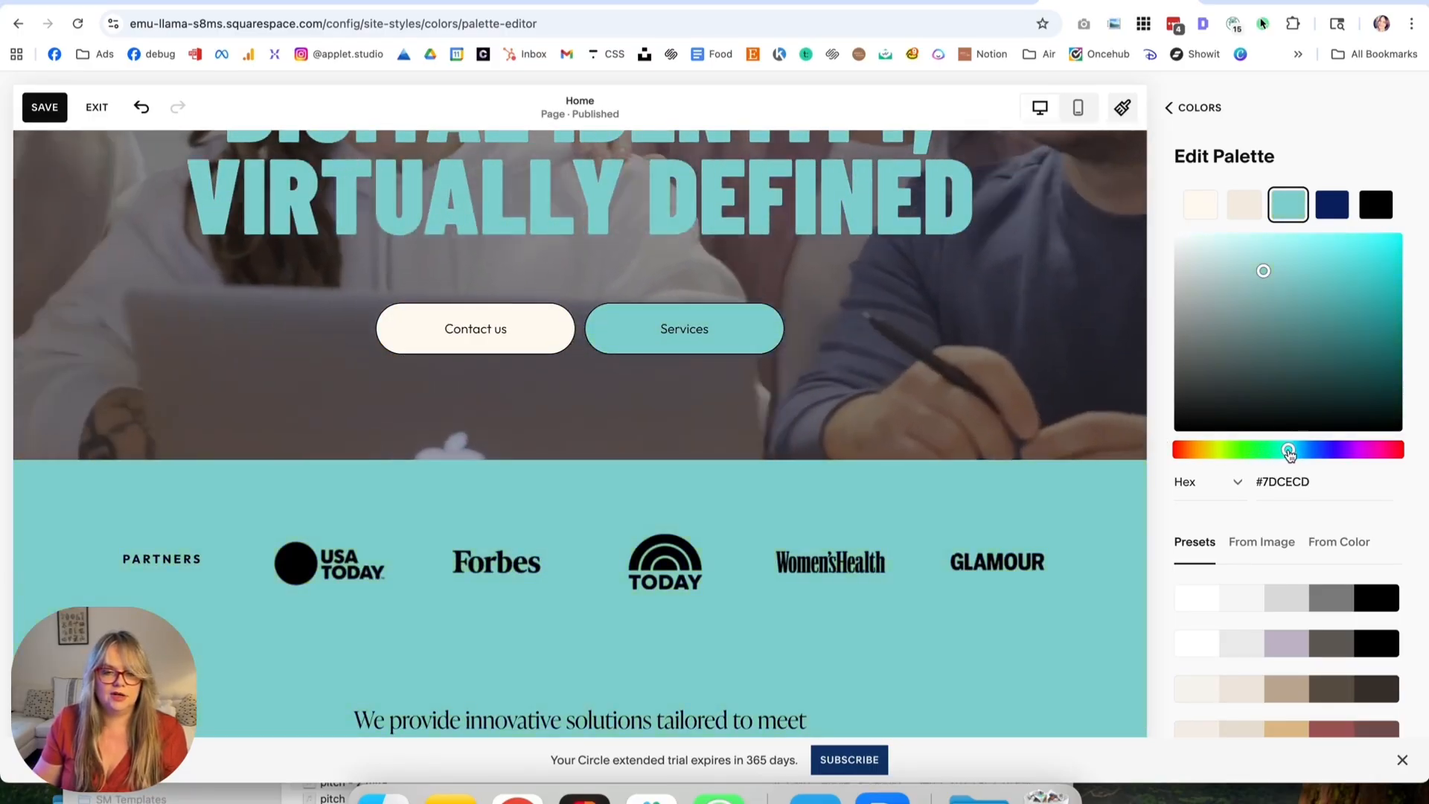
# Examine how the revised palette looks across the home page, from the hero section to the blog section.
pyautogui.scroll(3, 949, 496)
pyautogui.scroll(2, 948, 495)
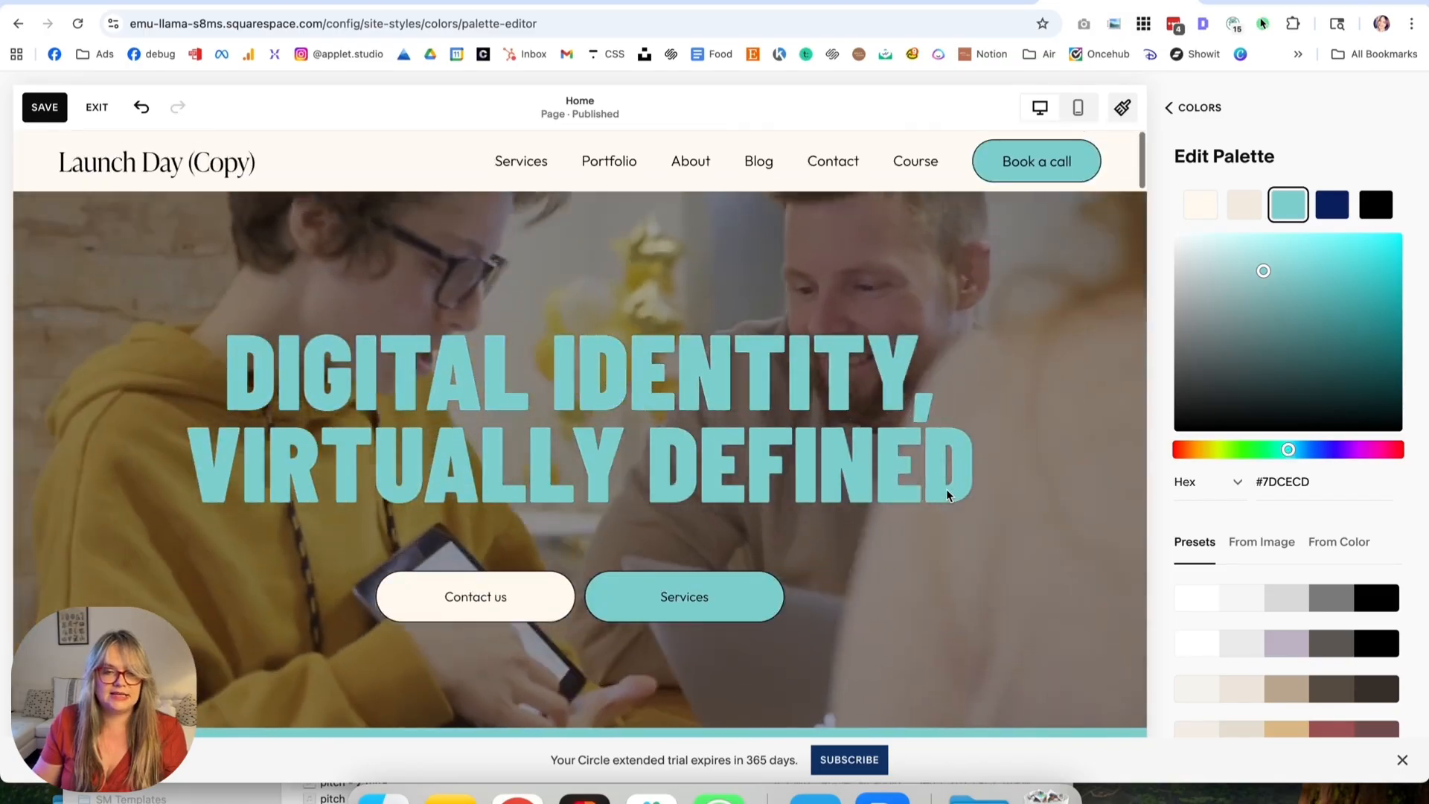
pyautogui.scroll(-8, 948, 495)
pyautogui.scroll(8, 948, 495)
pyautogui.scroll(-15, 946, 491)
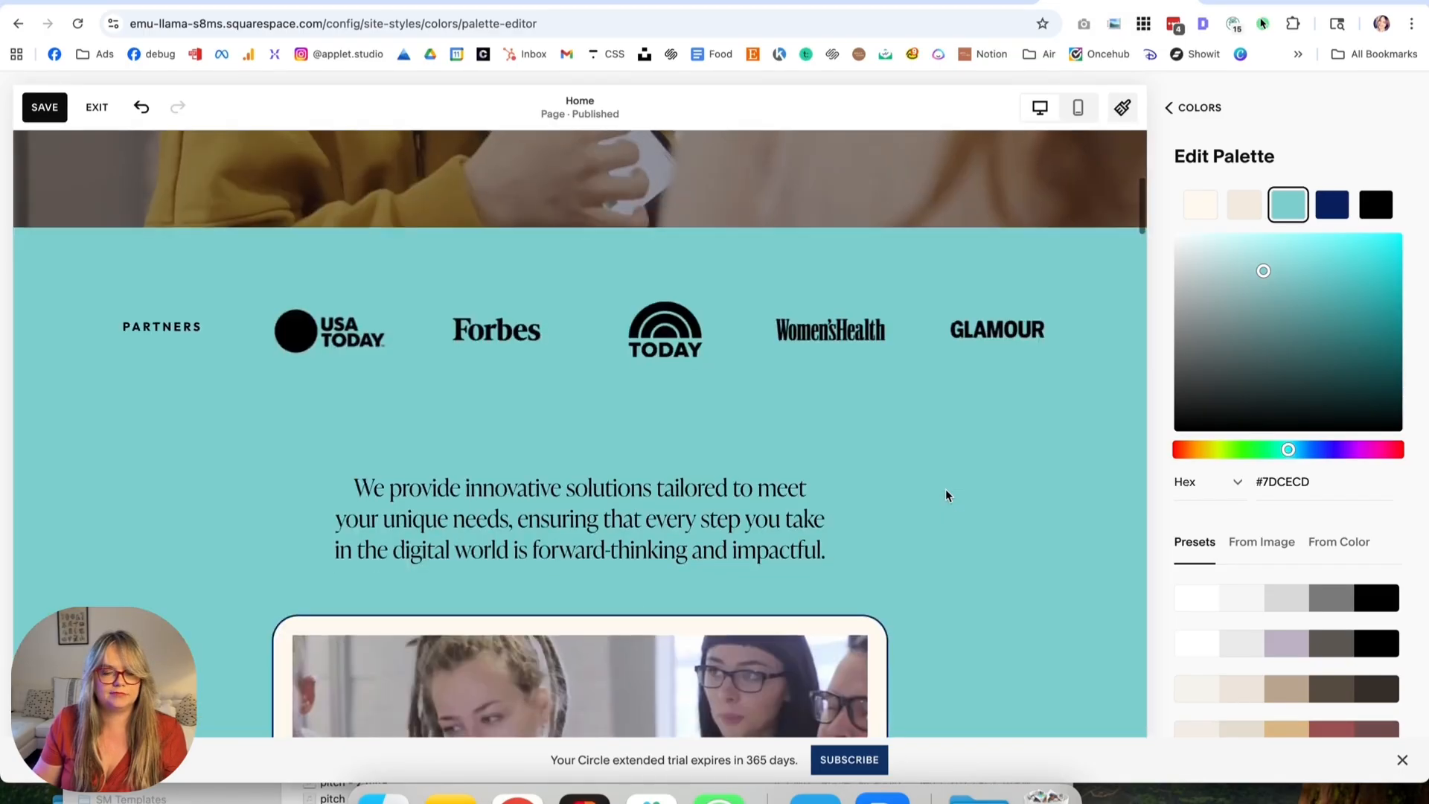
pyautogui.scroll(-15, 943, 493)
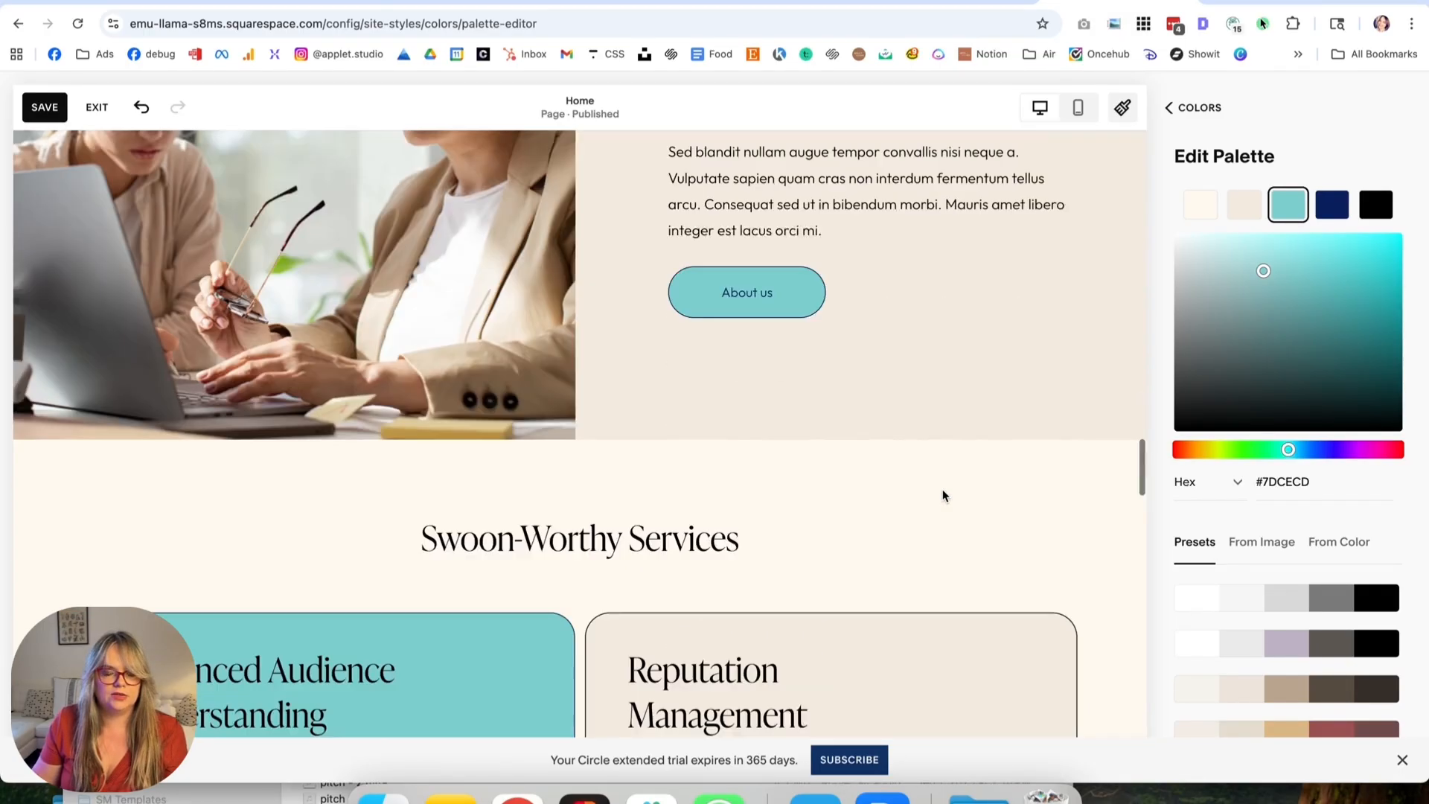
pyautogui.scroll(-15, 944, 495)
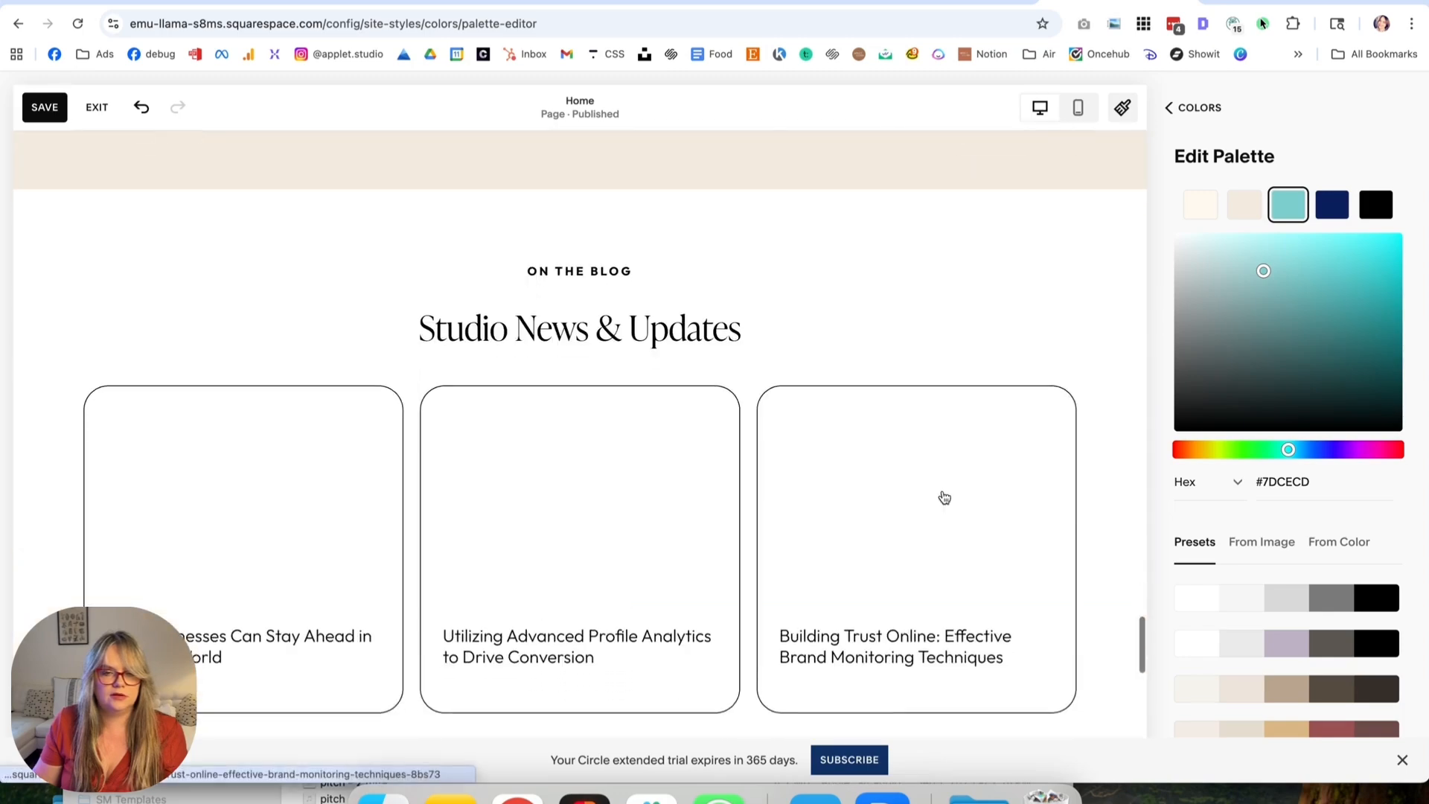
pyautogui.scroll(15, 944, 497)
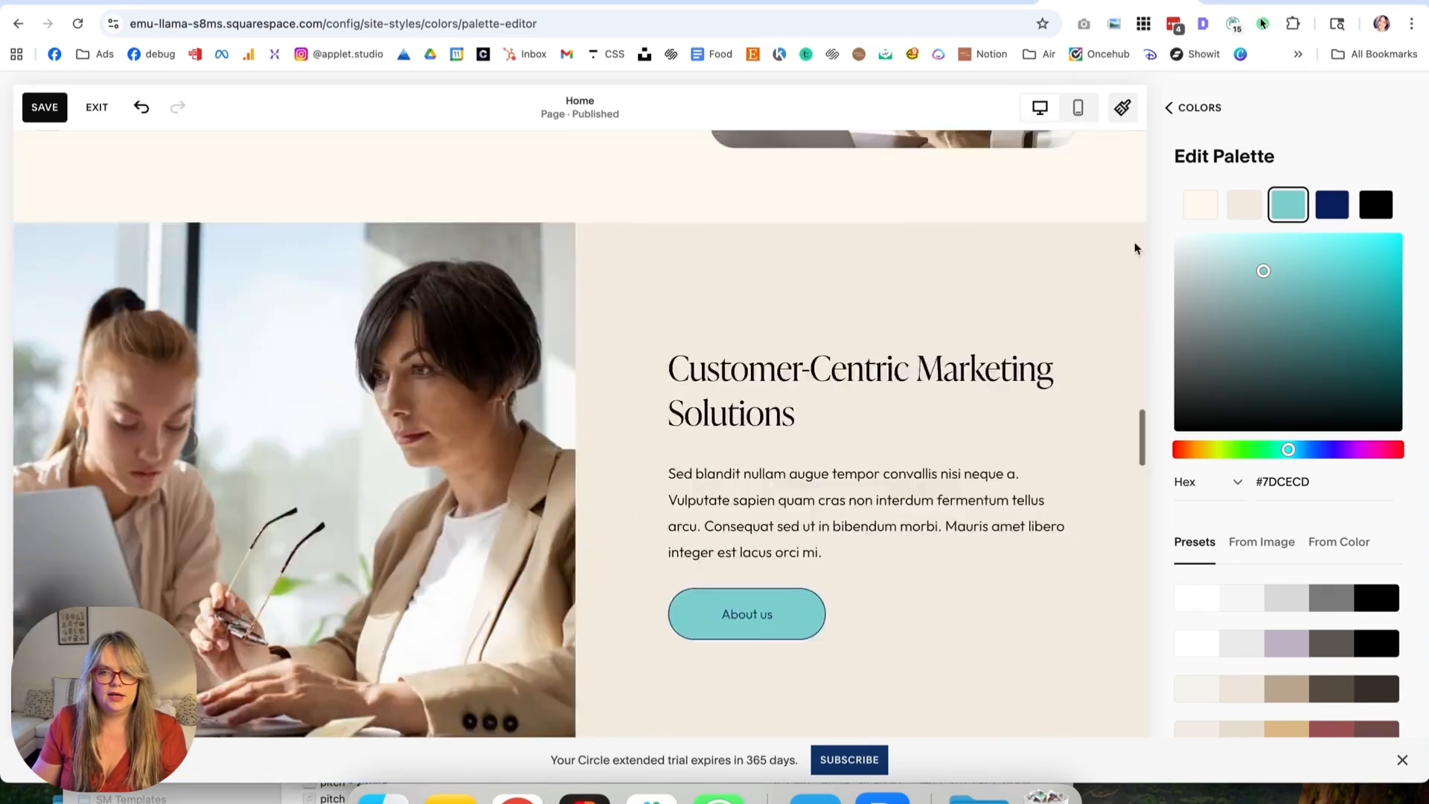
# Leave the palette and colour settings and close Site Styles to return to the home page's hero section.
pyautogui.click(1198, 108)
pyautogui.scroll(12, 1032, 325)
pyautogui.scroll(-1, 1012, 402)
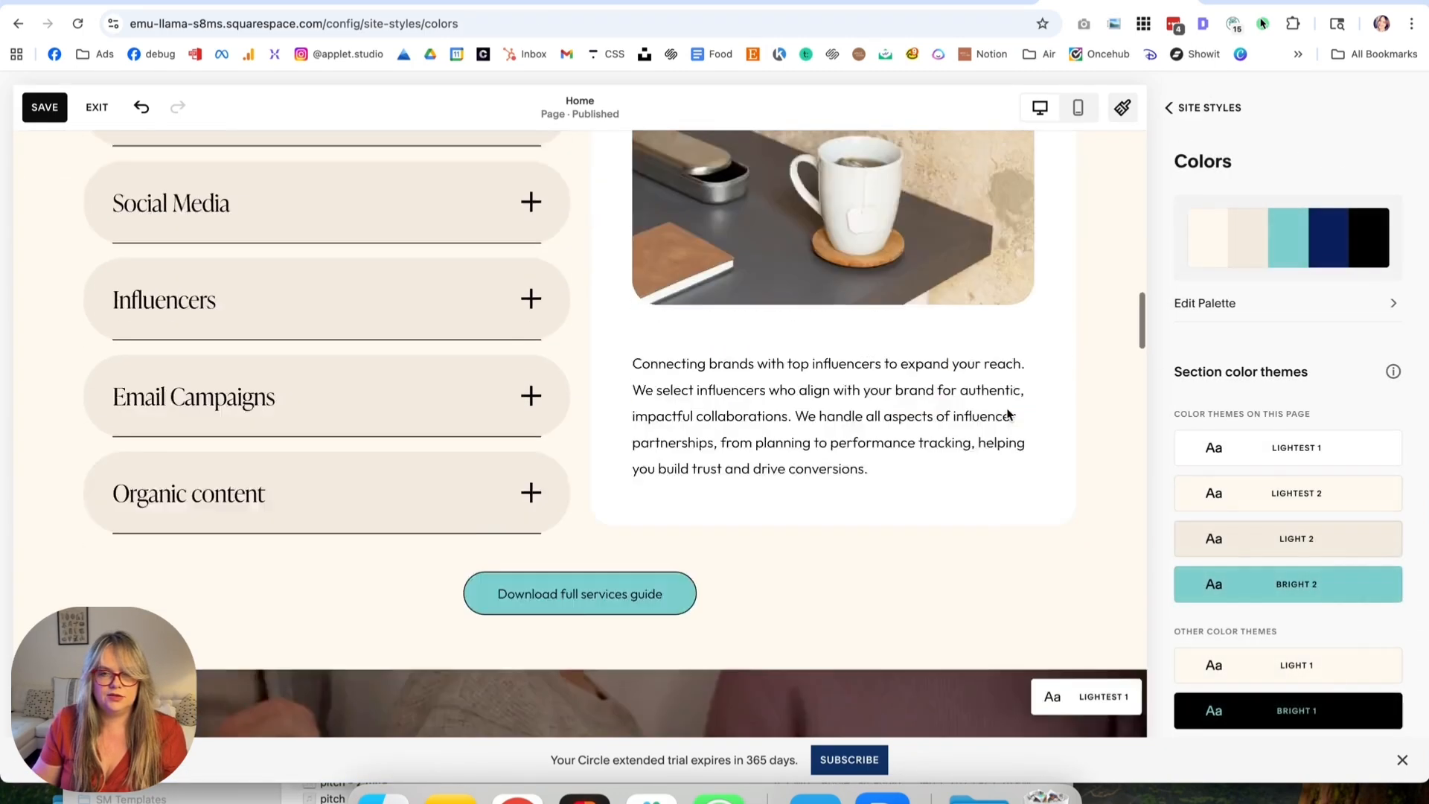
pyautogui.scroll(15, 1010, 412)
pyautogui.click(1198, 108)
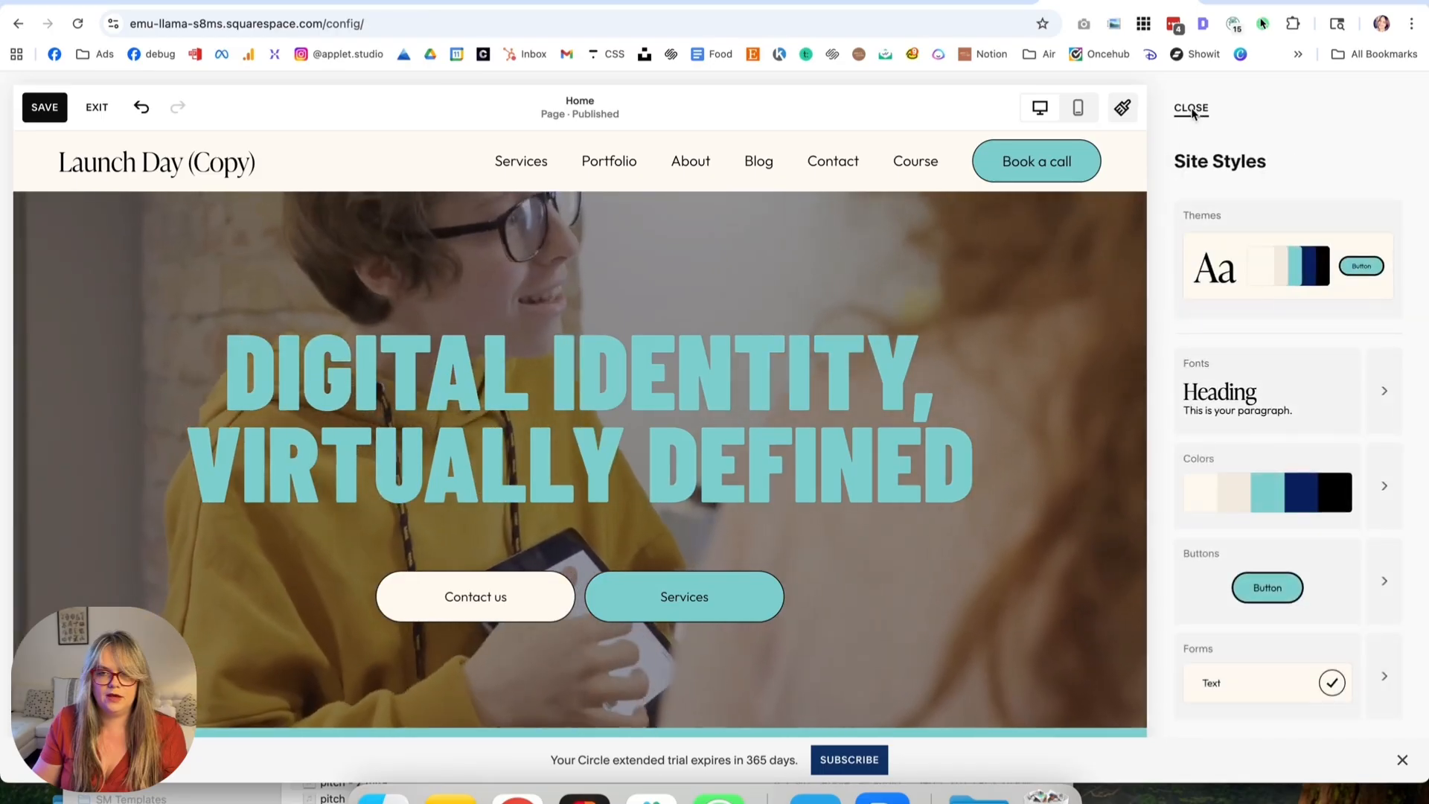
pyautogui.click(1020, 260)
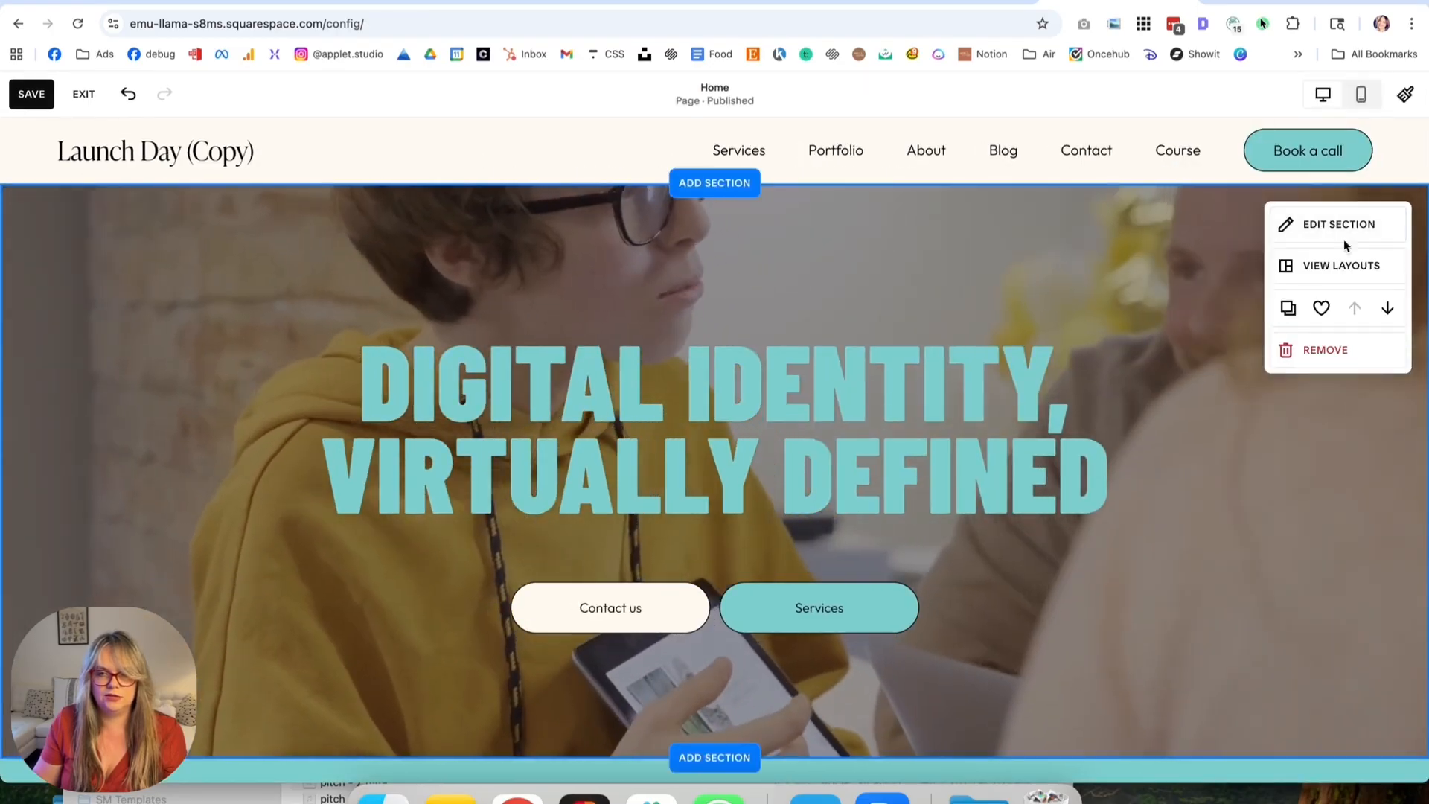
# Remove the hero section's background video and switch its background type to image.
pyautogui.click(1340, 223)
pyautogui.click(1250, 270)
pyautogui.click(1380, 521)
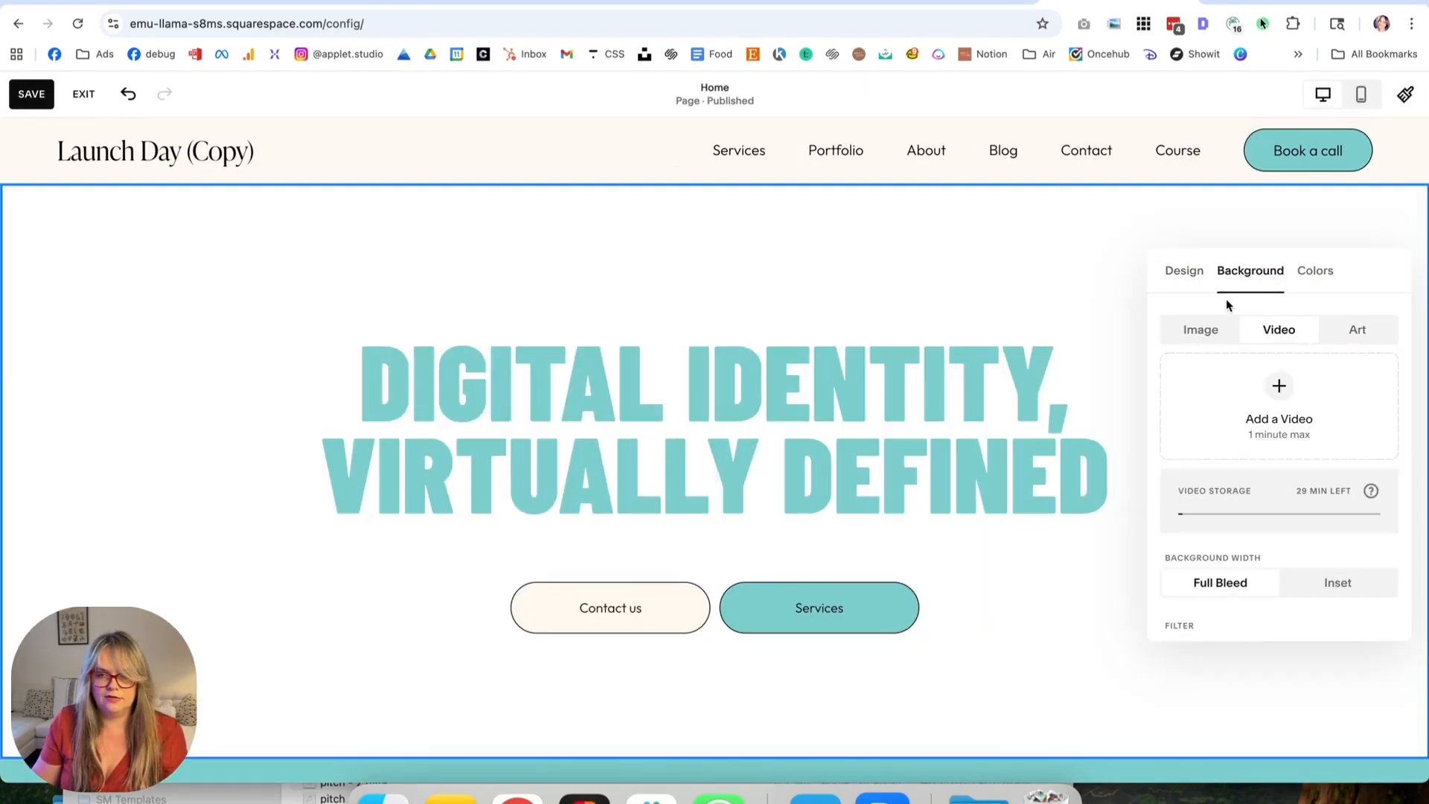
pyautogui.click(1185, 273)
pyautogui.click(1239, 272)
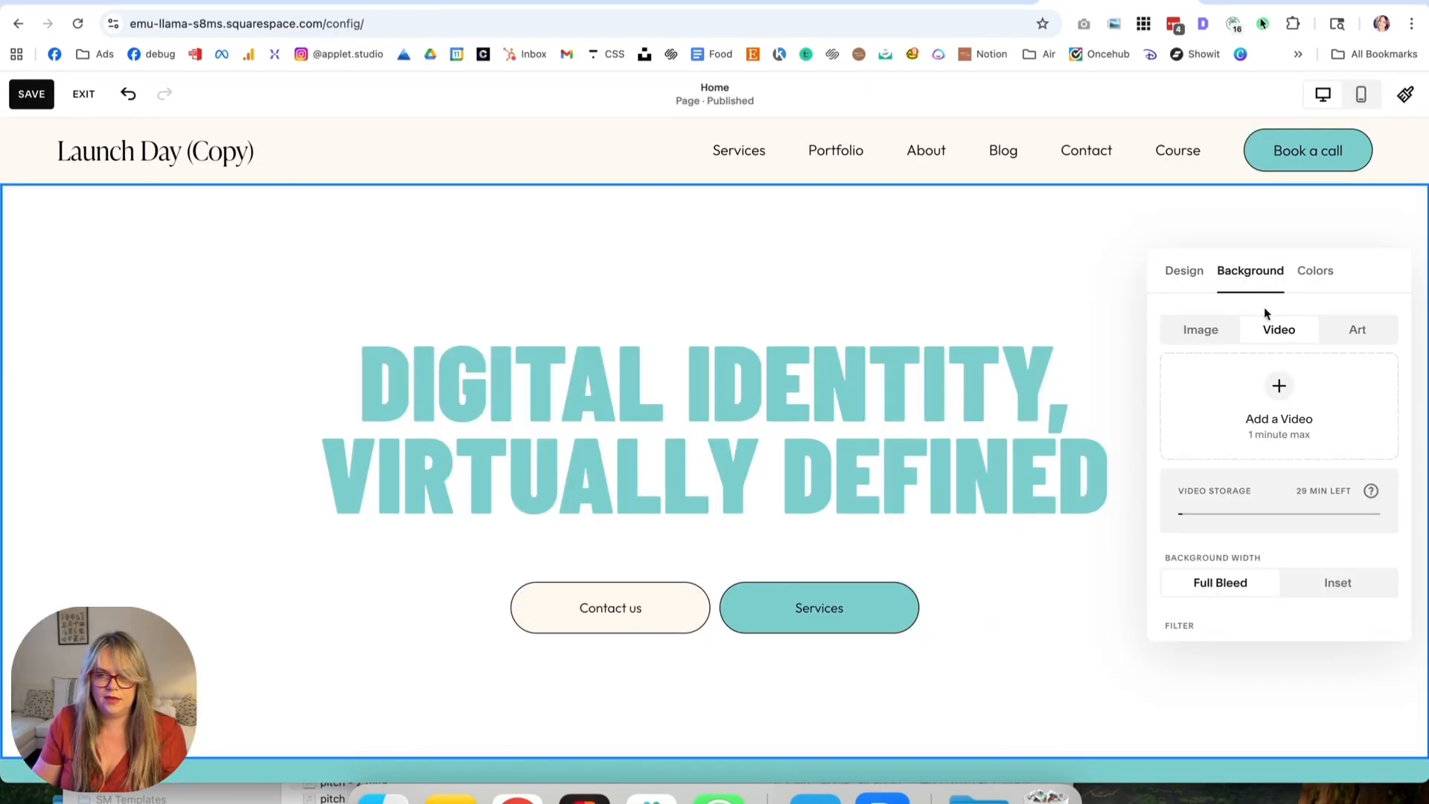
pyautogui.click(1197, 333)
# Add fidelity-hero.png from the Downloads folder as the hero section's background image.
pyautogui.click(383, 798)
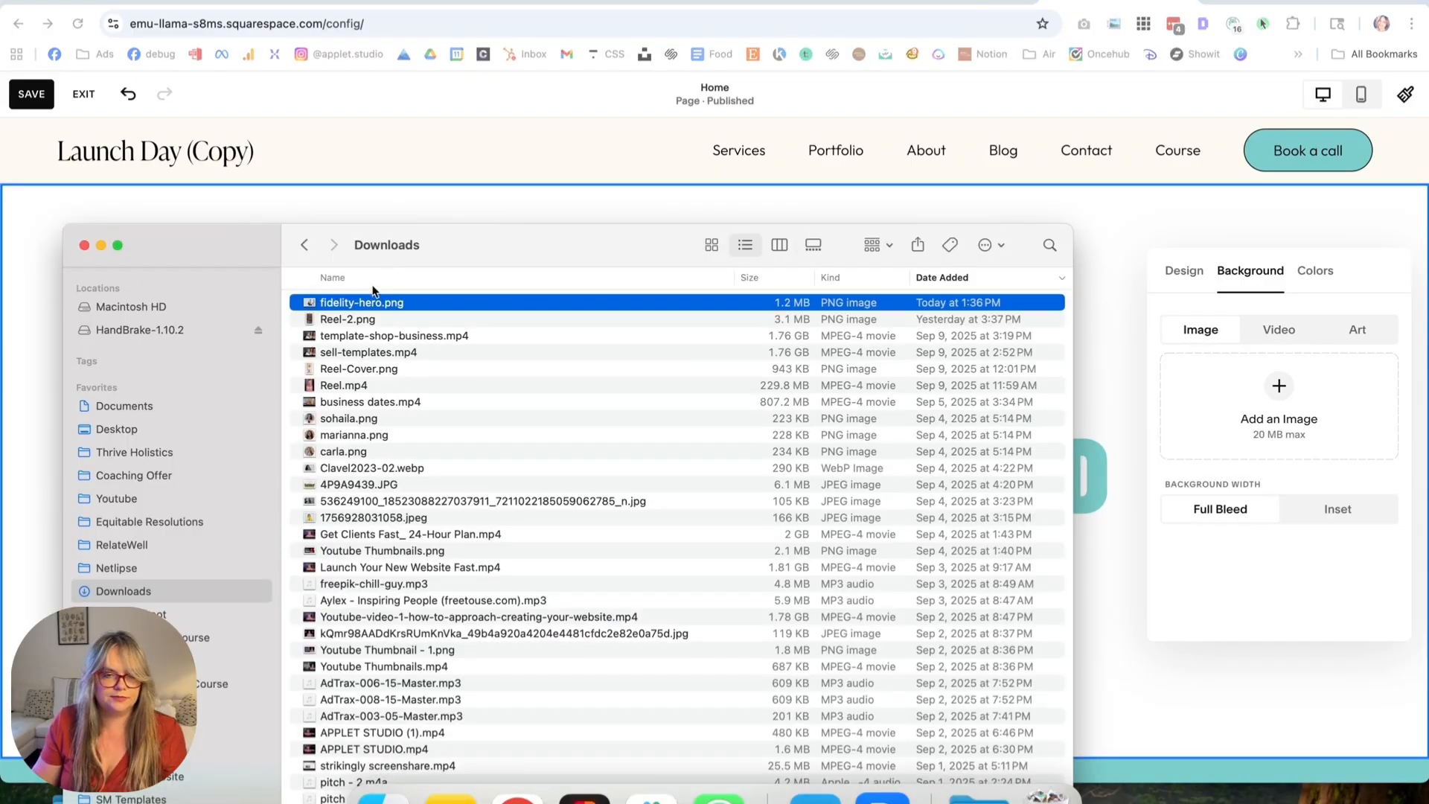
pyautogui.moveTo(888, 307); pyautogui.dragTo(1232, 396)
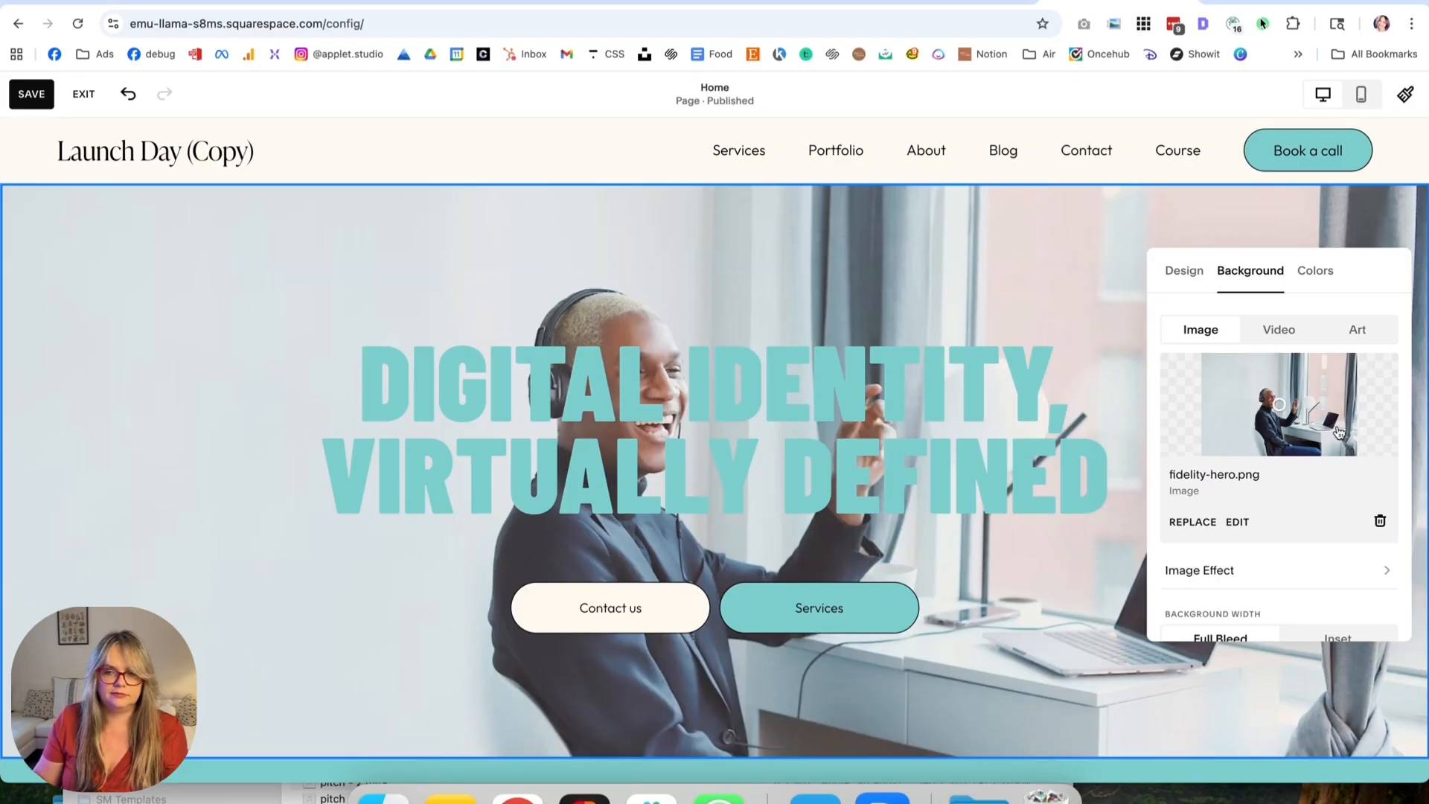
pyautogui.scroll(-3, 1285, 522)
pyautogui.moveTo(1204, 604)
pyautogui.mouseDown()
pyautogui.moveTo(1142, 606)
pyautogui.moveTo(1222, 605)
pyautogui.moveTo(1208, 605)
pyautogui.mouseUp()
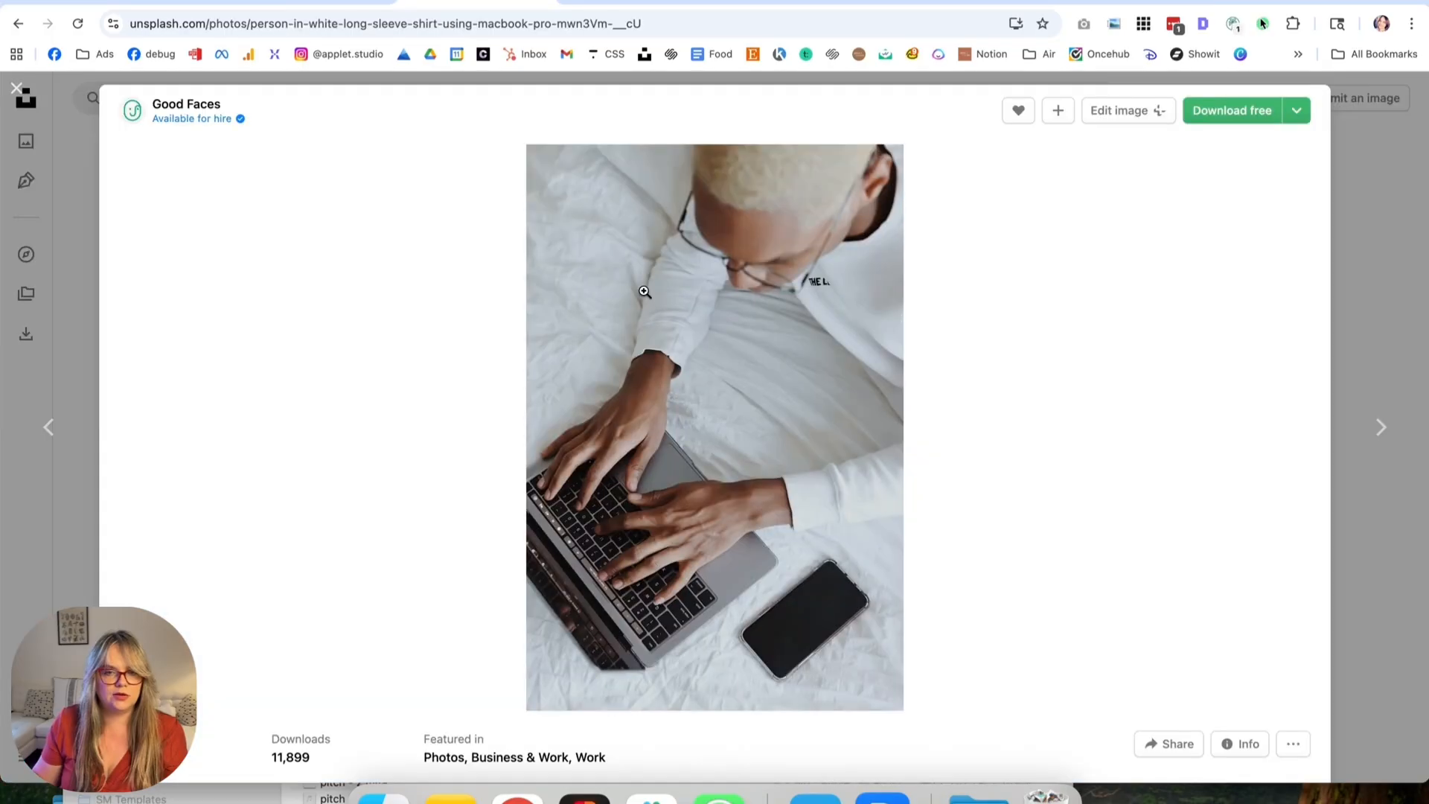
# In Unsplash, browse the images related to the typing-on-a-laptop photo and return to the start of the Work & Study collection.
pyautogui.scroll(-15, 694, 405)
pyautogui.scroll(-4, 694, 407)
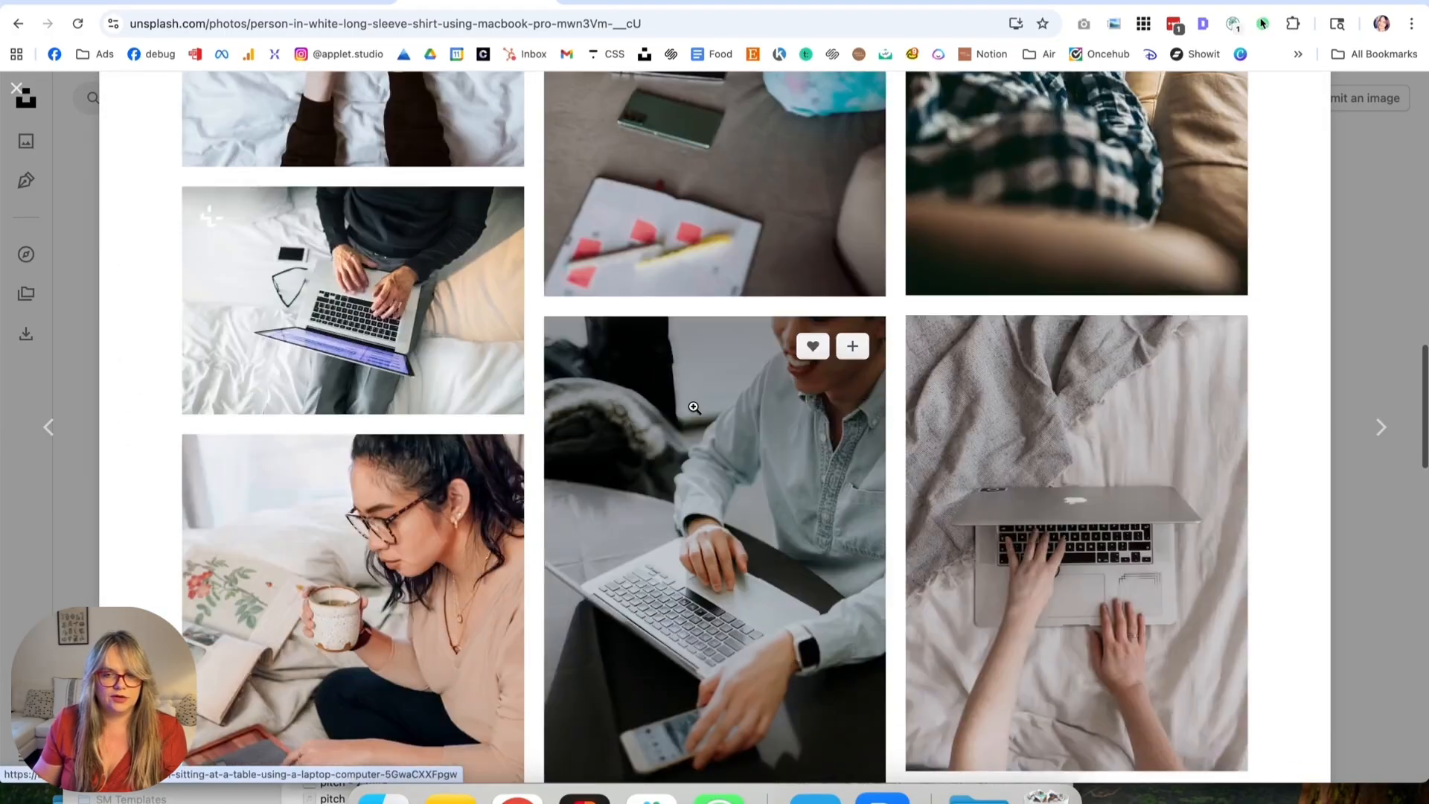
pyautogui.scroll(18, 694, 408)
pyautogui.click(1334, 163)
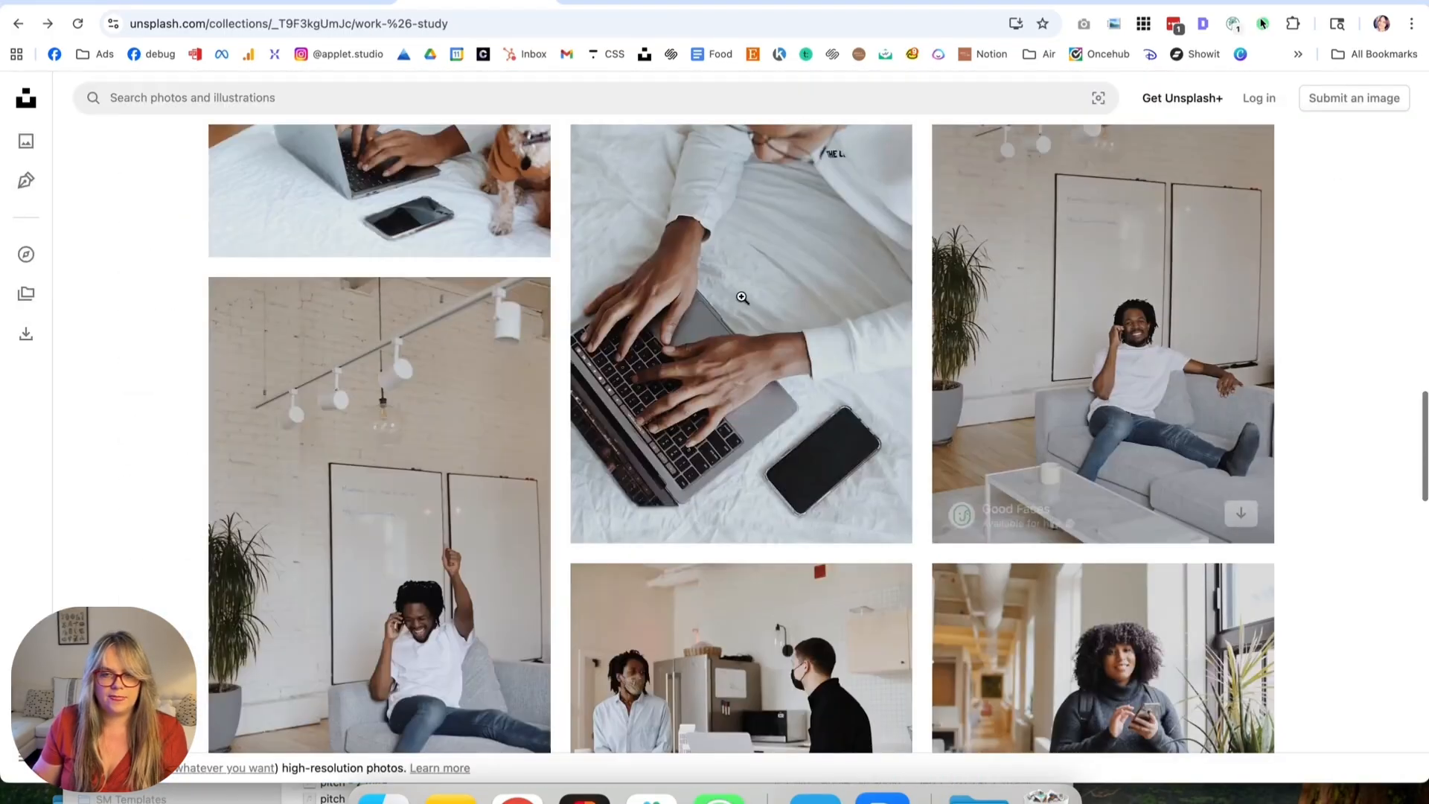
pyautogui.scroll(10, 566, 310)
pyautogui.scroll(3, 566, 310)
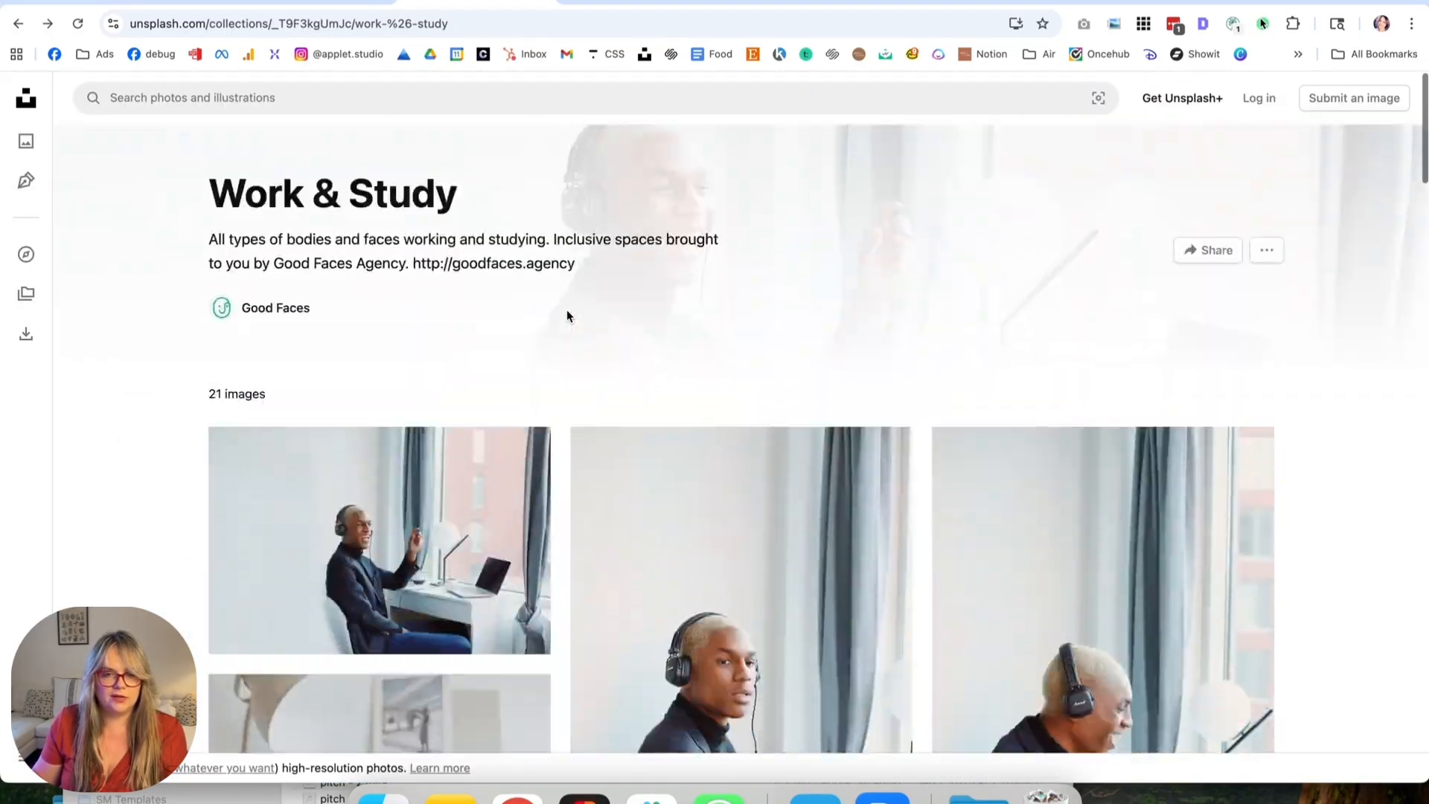
# Open the collection's photo of the man on a call at his desk and, from its related images, open the grey-haired man holding a phone.
pyautogui.click(416, 483)
pyautogui.scroll(-15, 563, 410)
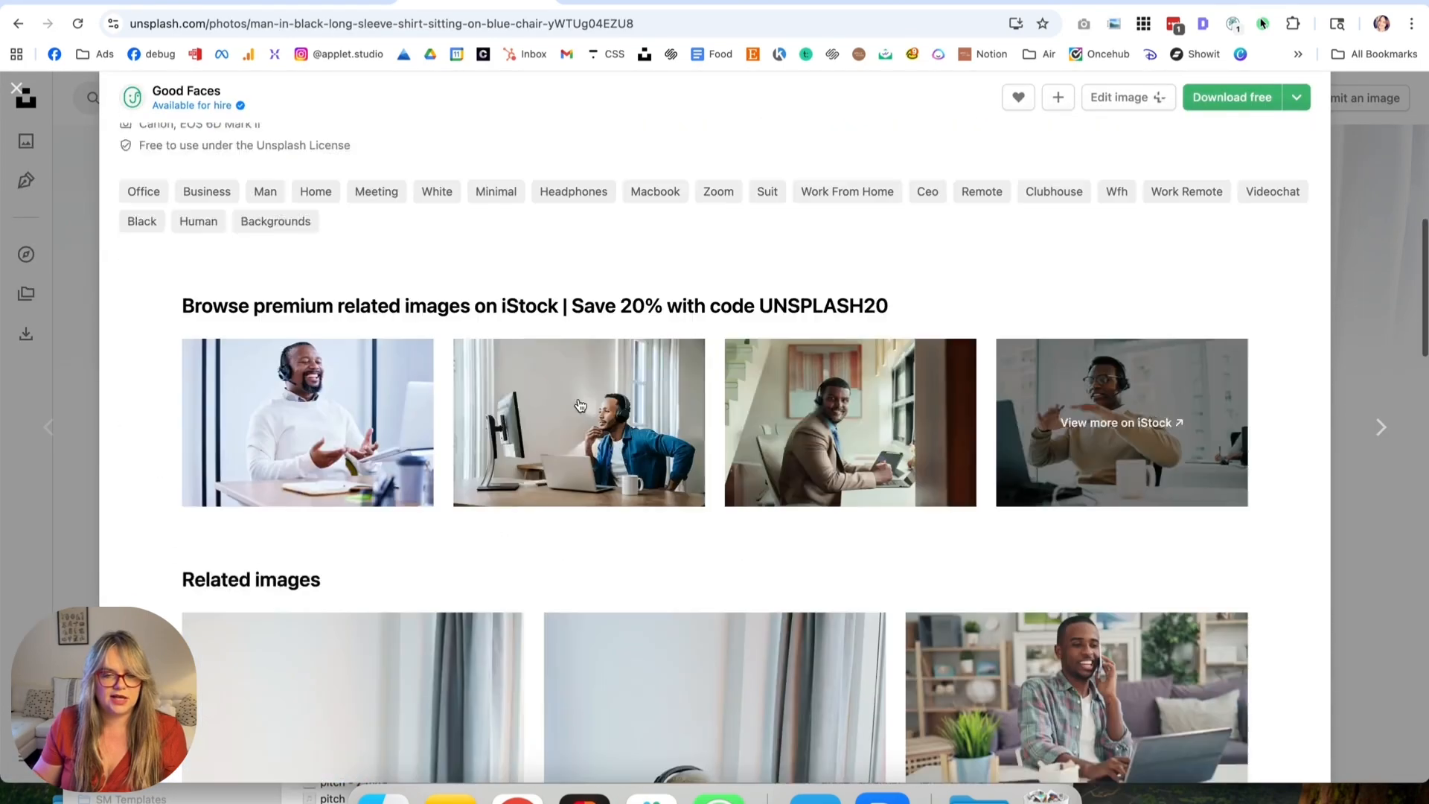
pyautogui.scroll(-7, 579, 397)
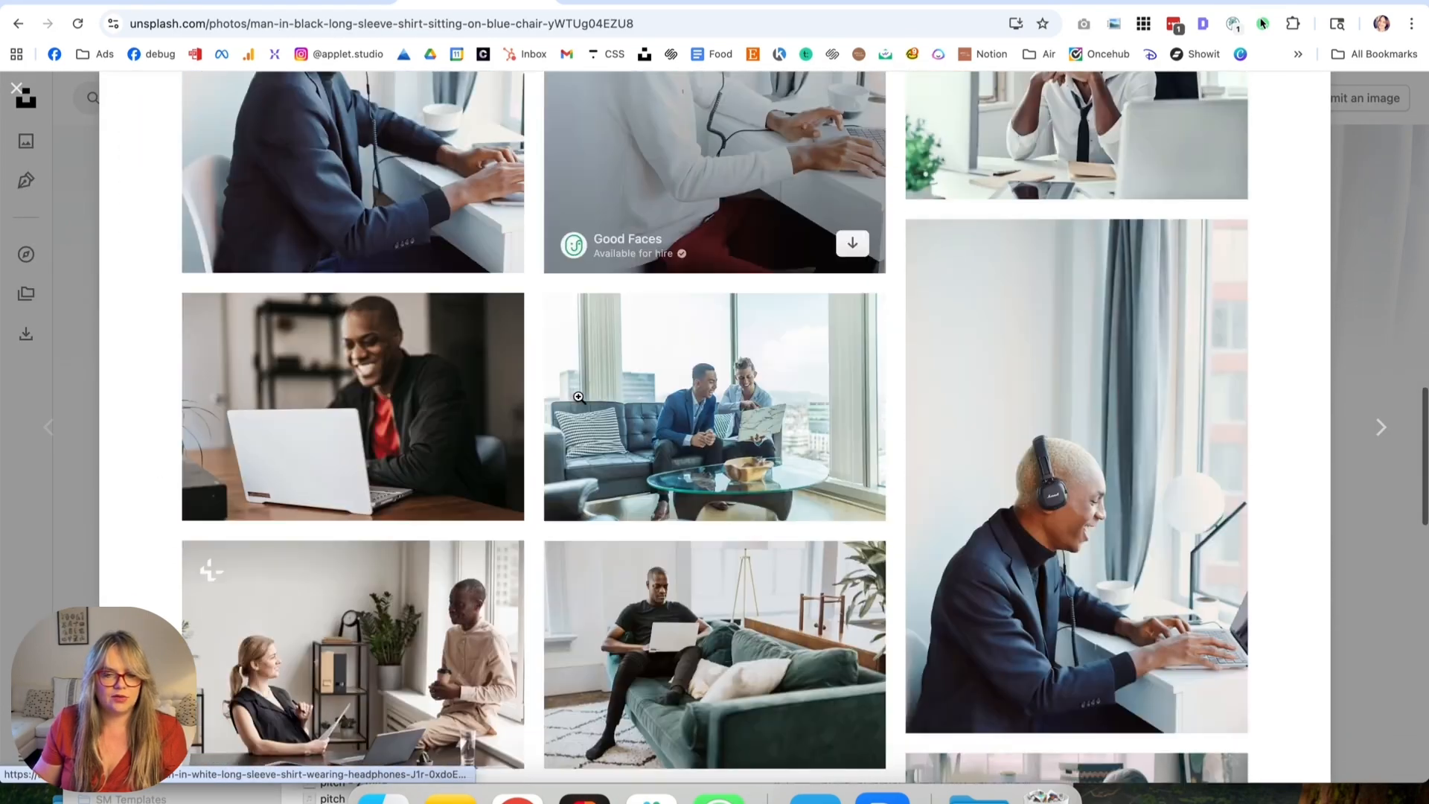
pyautogui.scroll(-1, 609, 393)
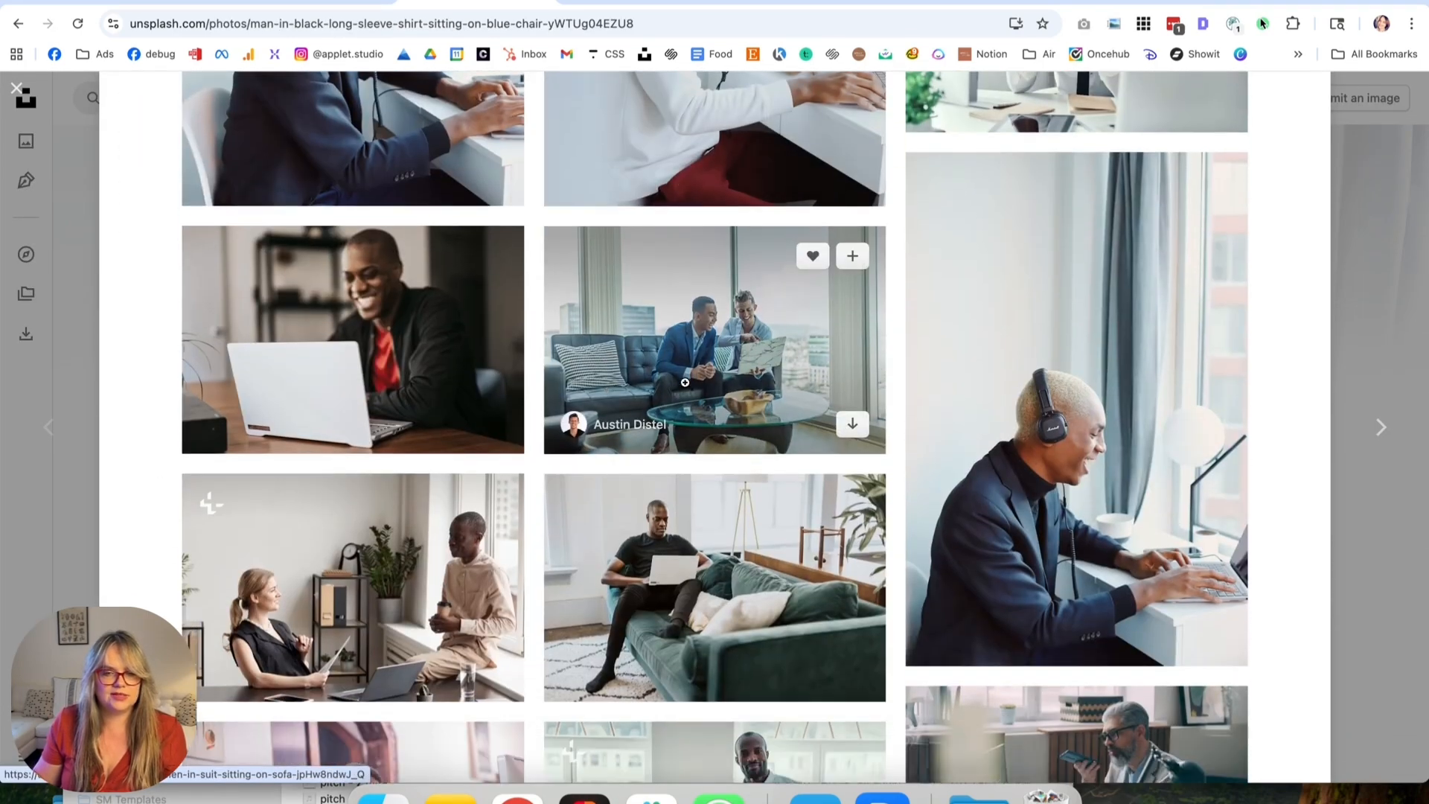
pyautogui.scroll(-10, 967, 383)
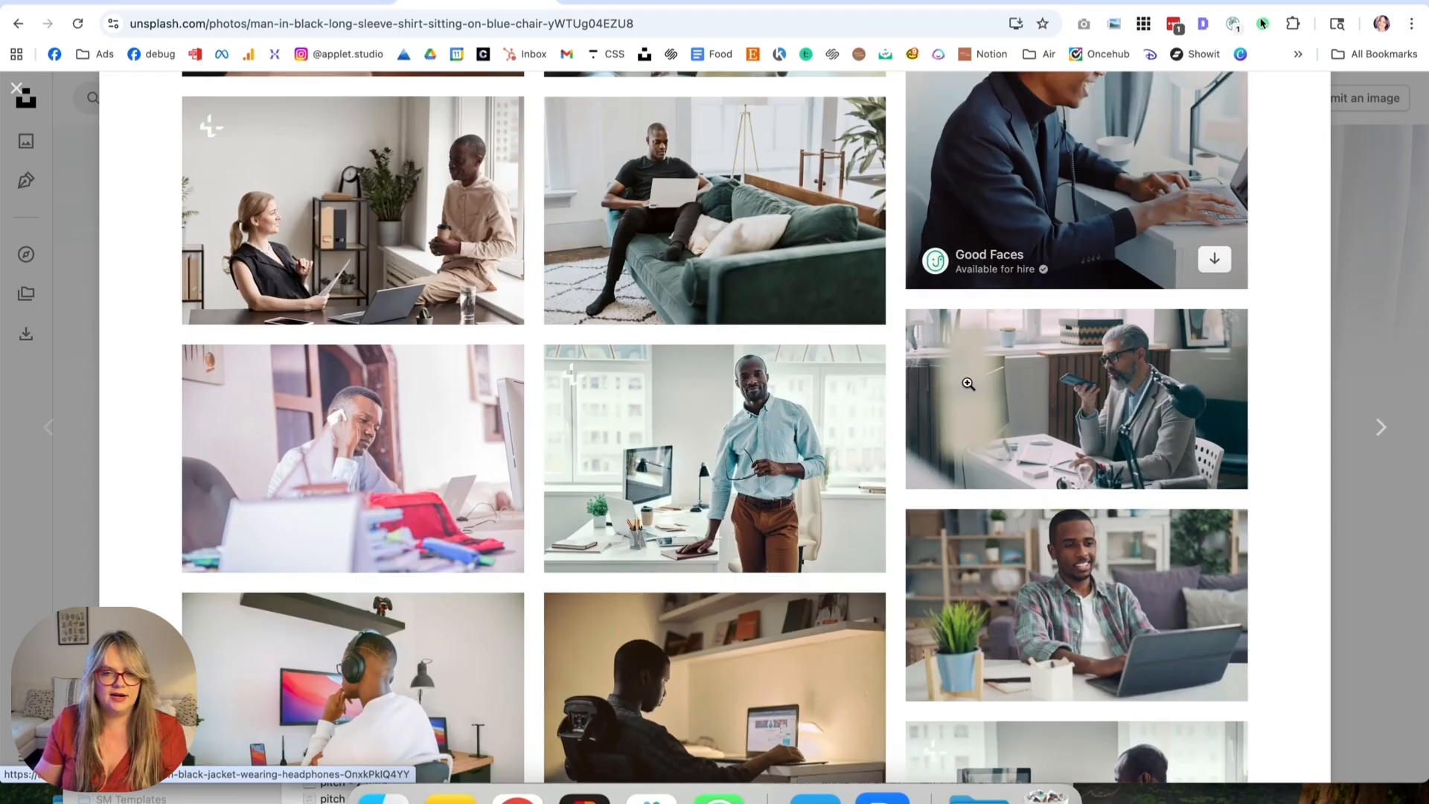
pyautogui.click(968, 383)
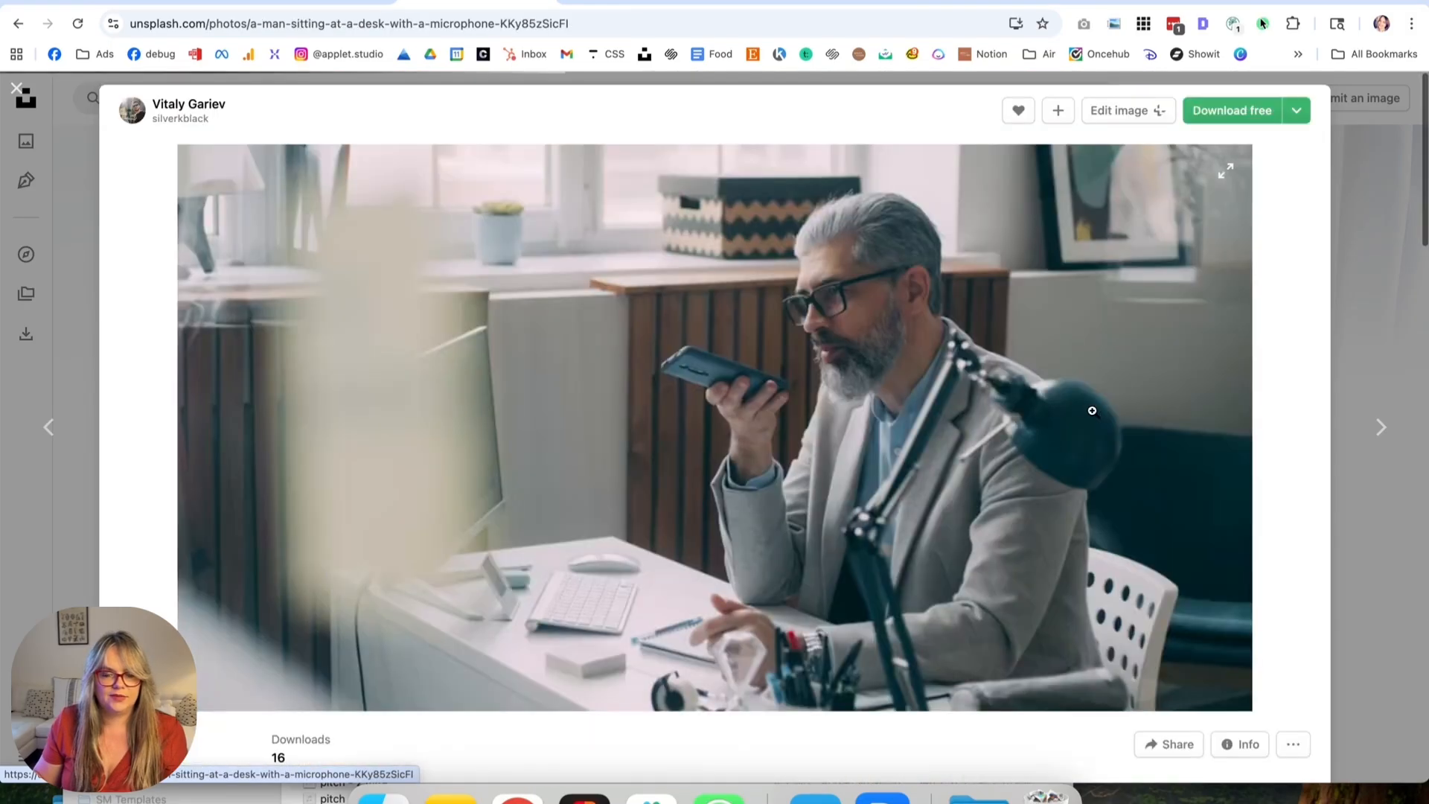
# Enlarge the photo of the grey-haired man at the desk and copy the image.
pyautogui.click(749, 330)
pyautogui.rightClick(744, 328)
pyautogui.click(779, 374)
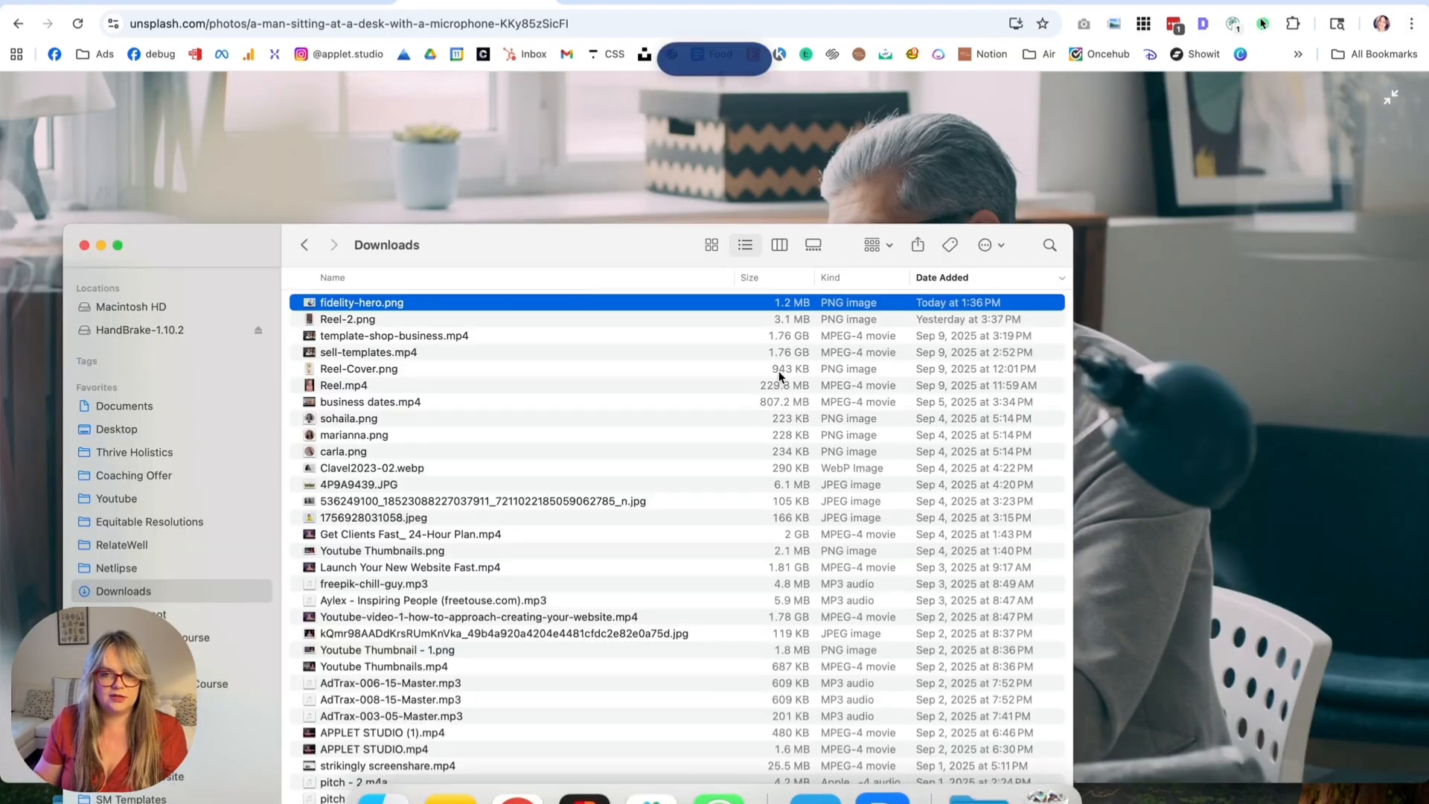
# Paste the copied photo into the Figma board above the headphone photos and export it at 1x as image 6.png to Downloads.
pyautogui.click(584, 788)
pyautogui.scroll(10, 548, 338)
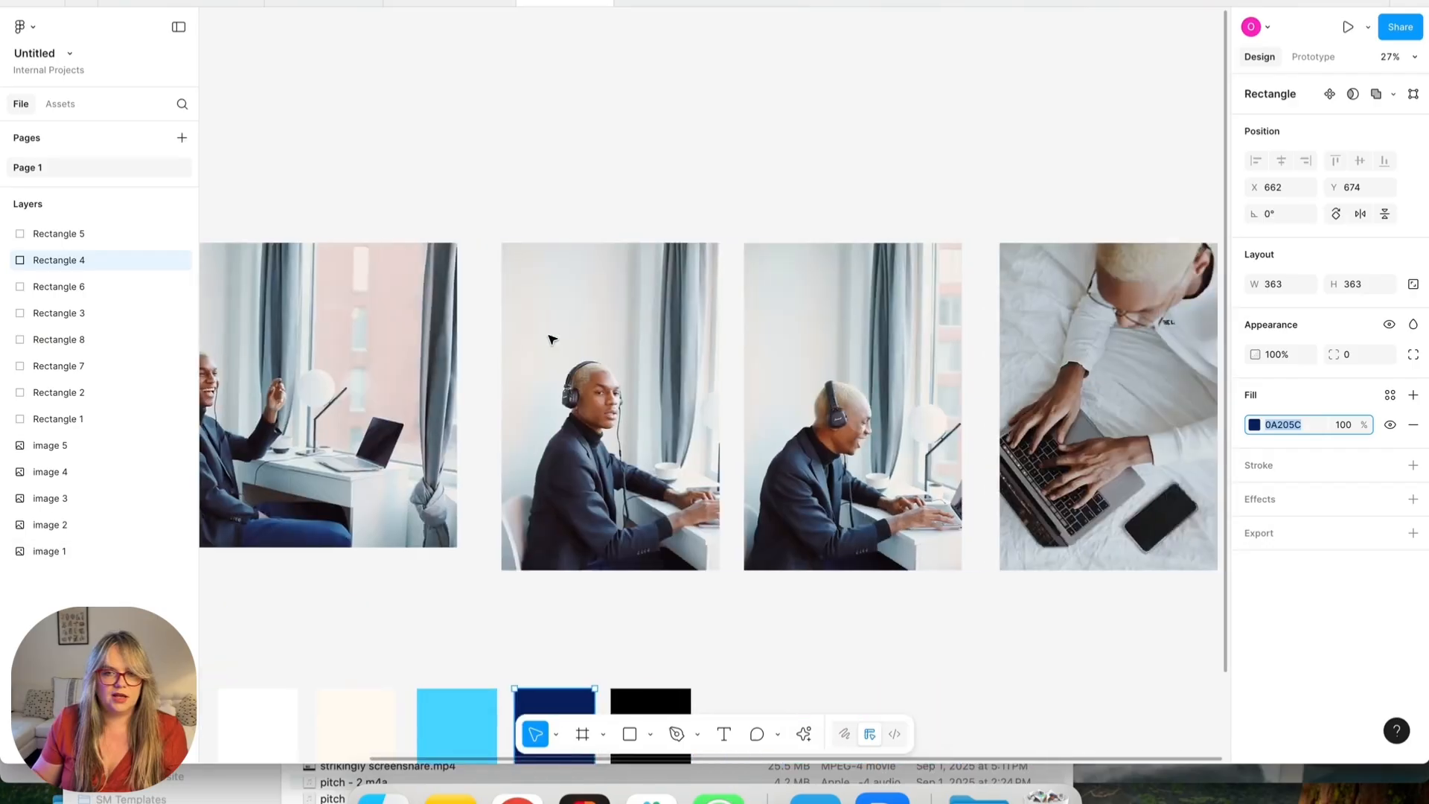
pyautogui.press('super+v')
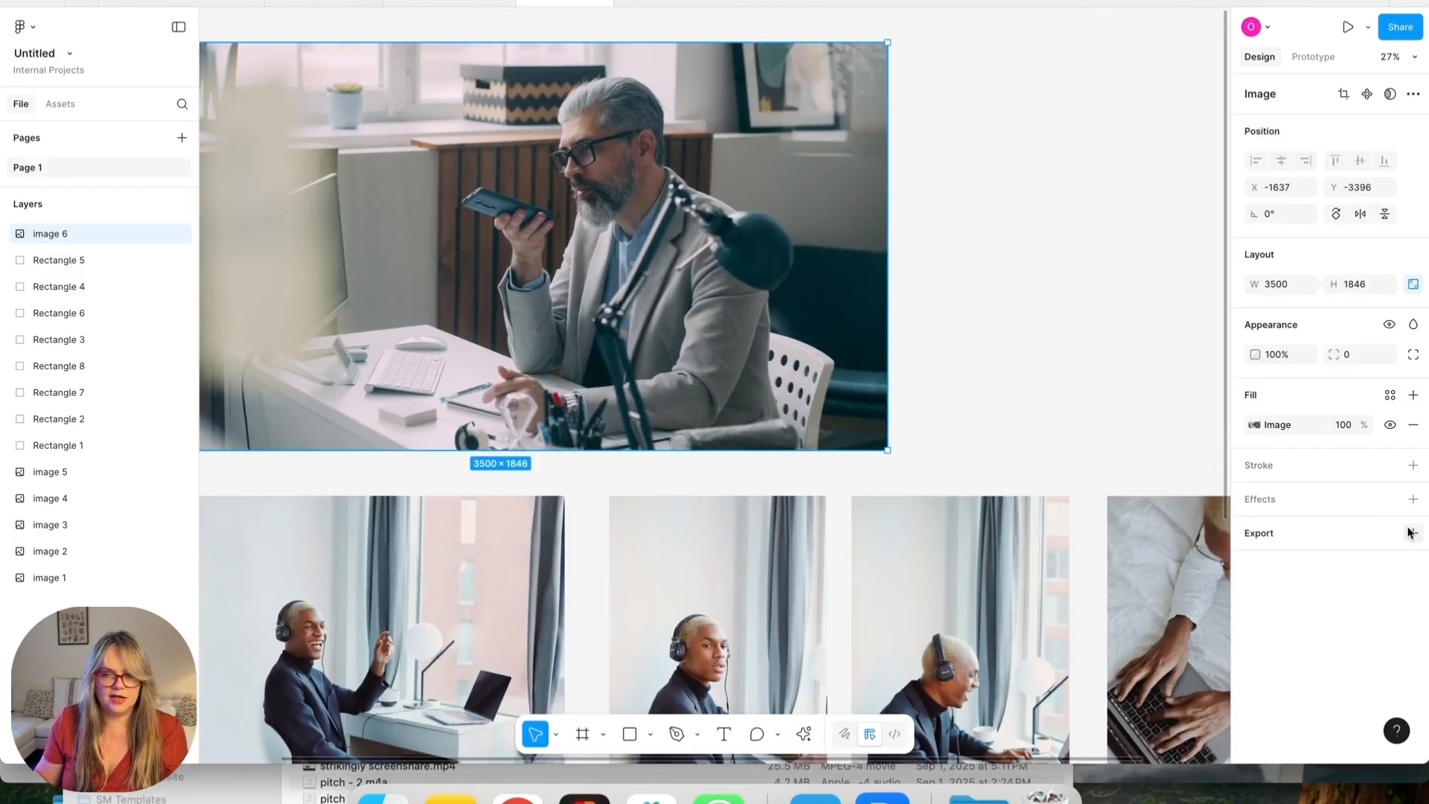
pyautogui.click(1352, 593)
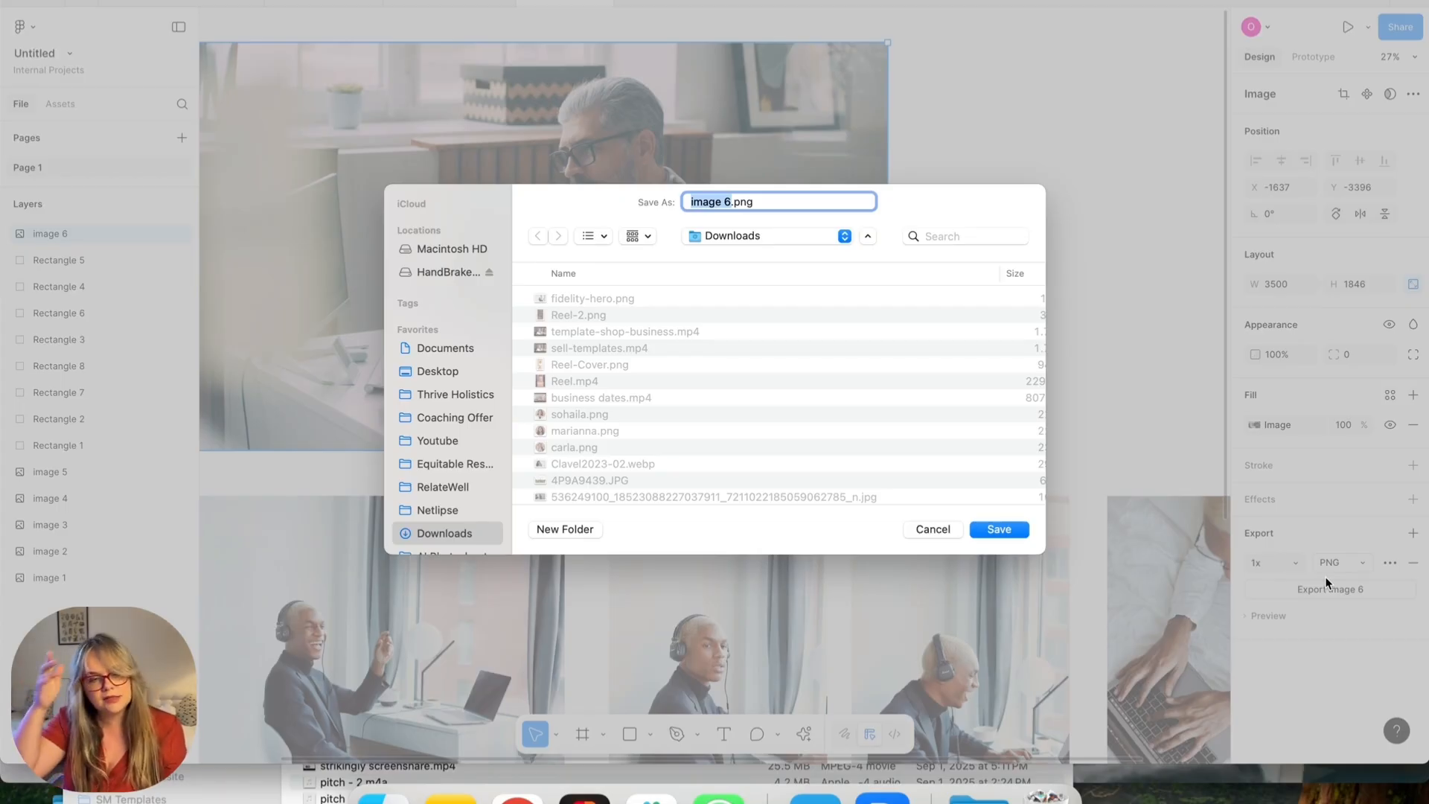
pyautogui.press('Return')
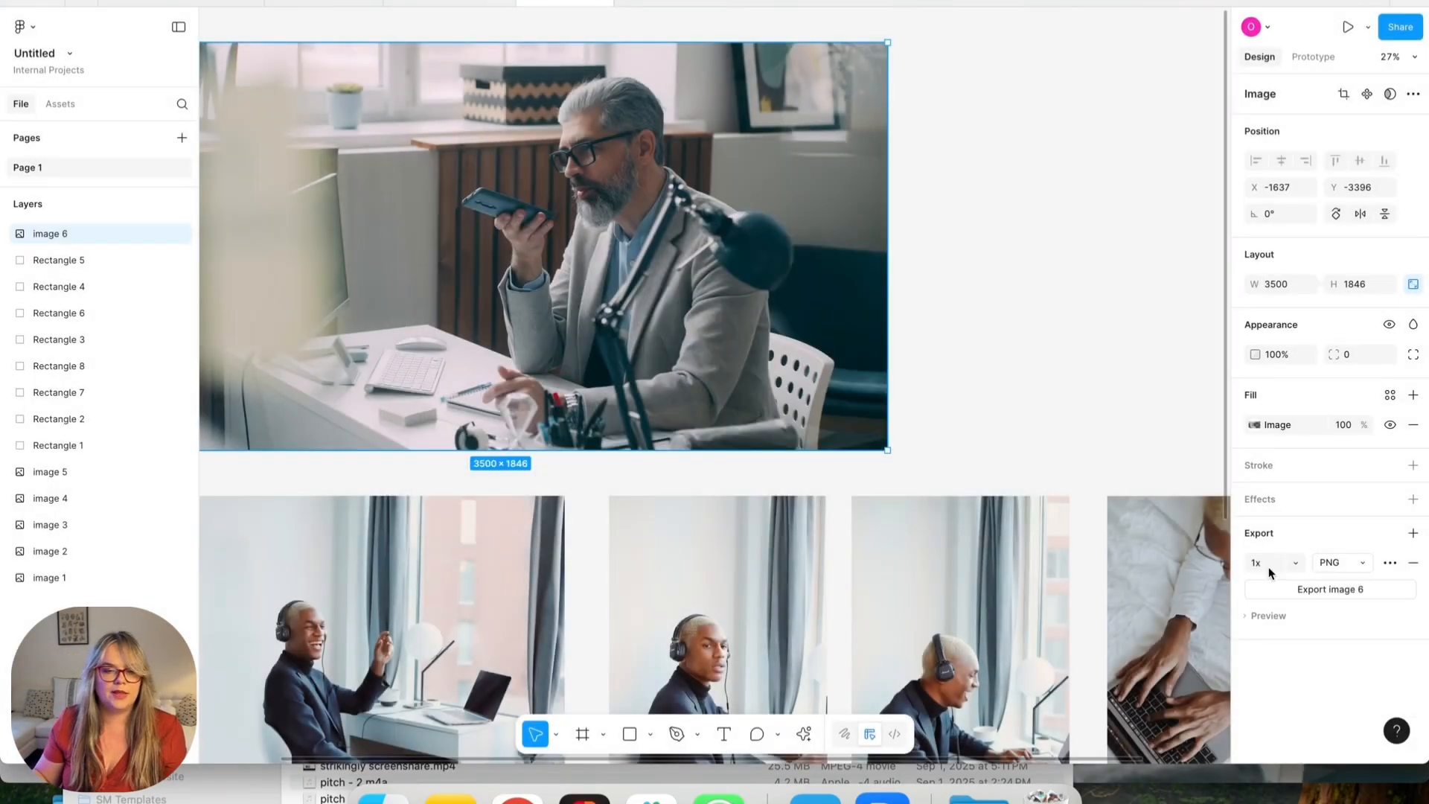
# Return to the Squarespace page editor and remove the hero section's current background image.
pyautogui.click(518, 795)
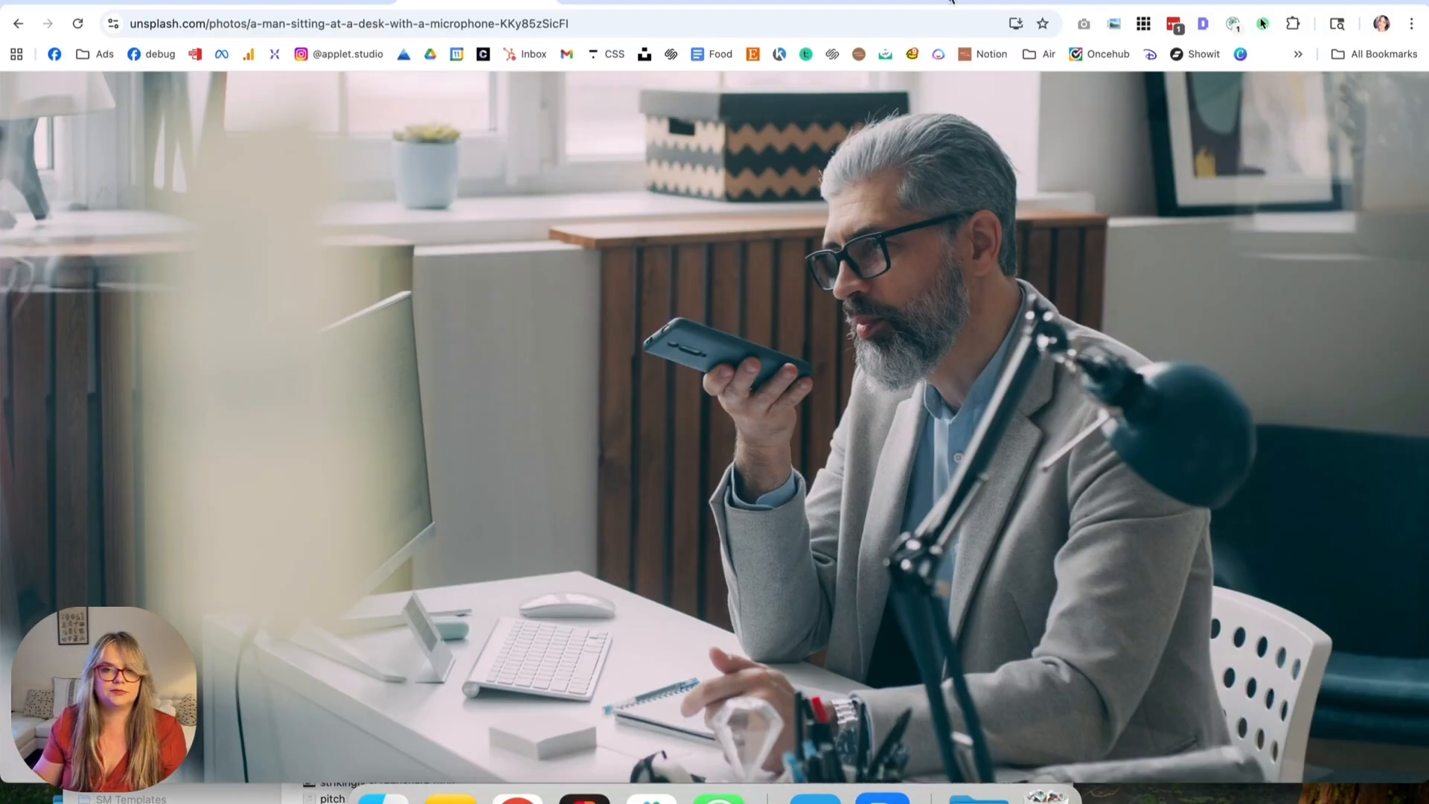
pyautogui.click(1081, 1)
pyautogui.click(1380, 414)
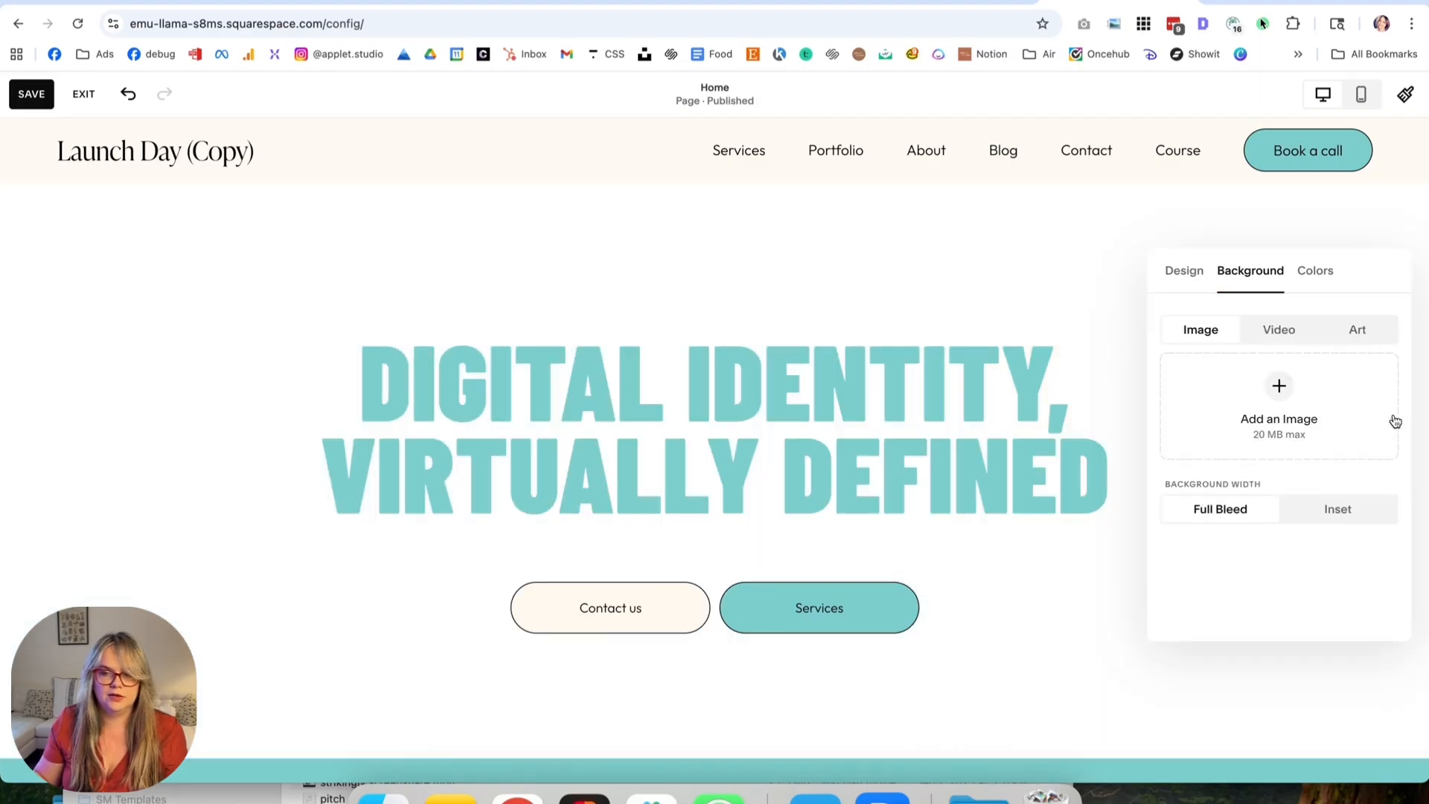
# Upload image 6.png from Downloads as the hero section's background image and set its overlay opacity to 0%.
pyautogui.click(382, 796)
pyautogui.click(335, 303)
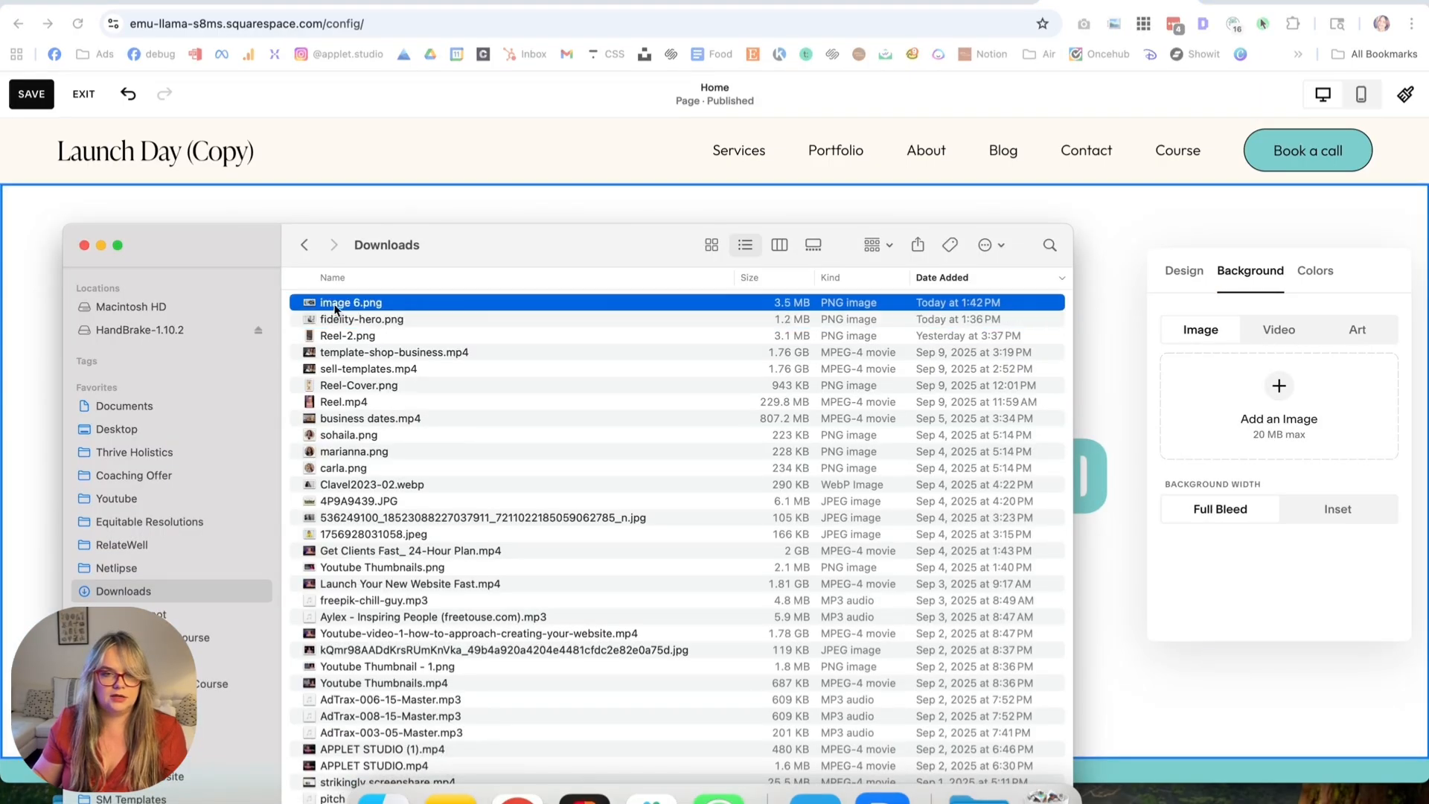
pyautogui.moveTo(1196, 317); pyautogui.dragTo(1234, 390)
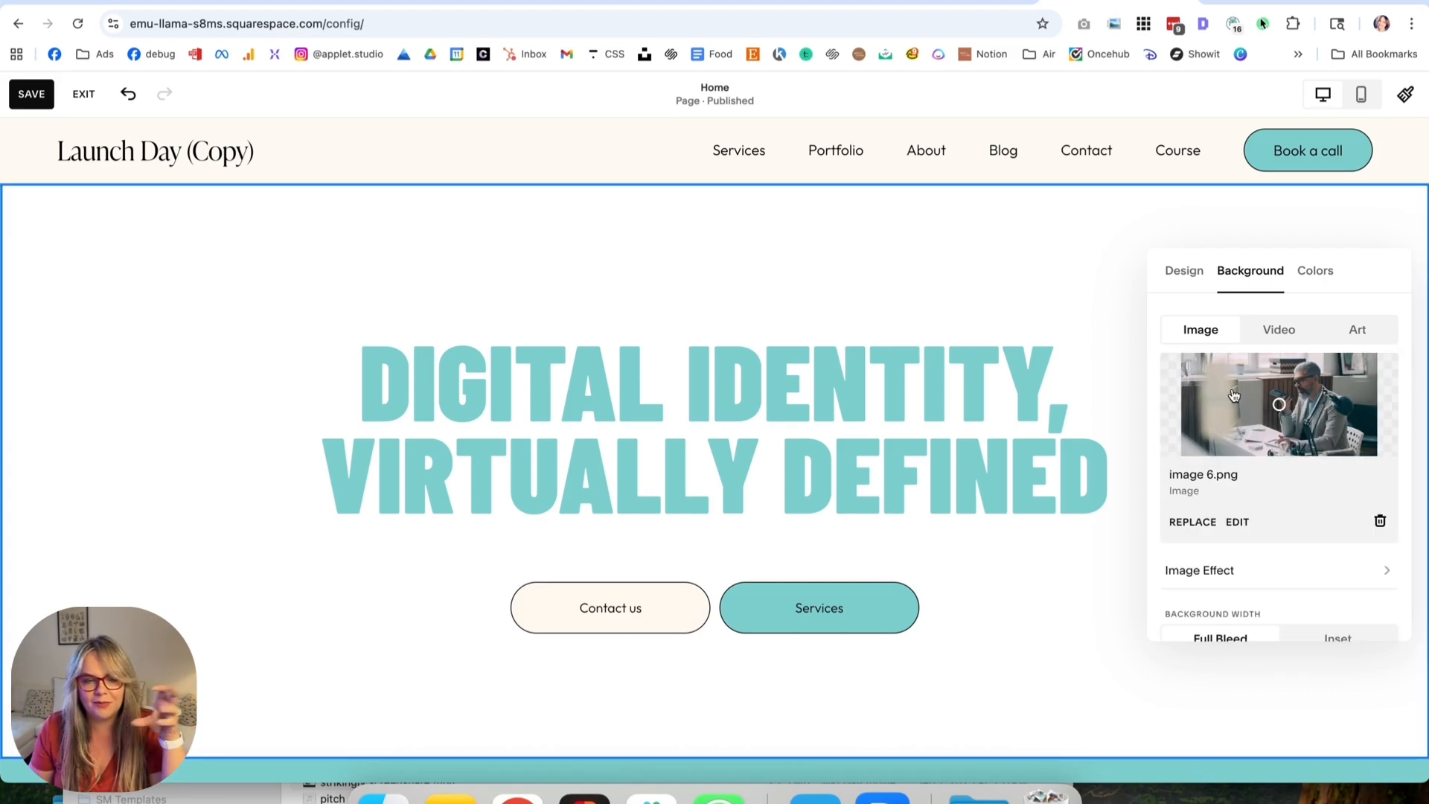
pyautogui.scroll(-3, 1284, 531)
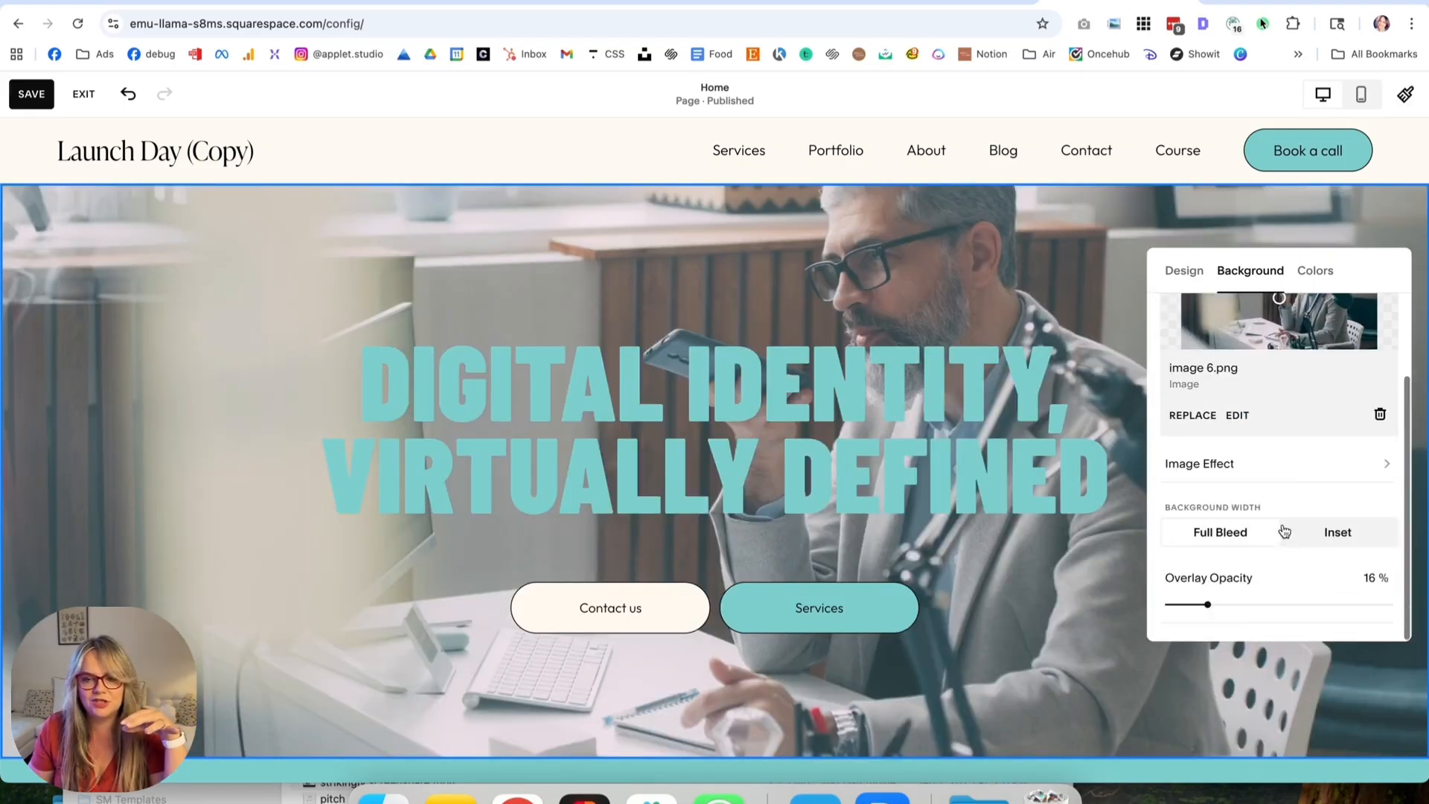
pyautogui.moveTo(1201, 603); pyautogui.dragTo(1149, 603)
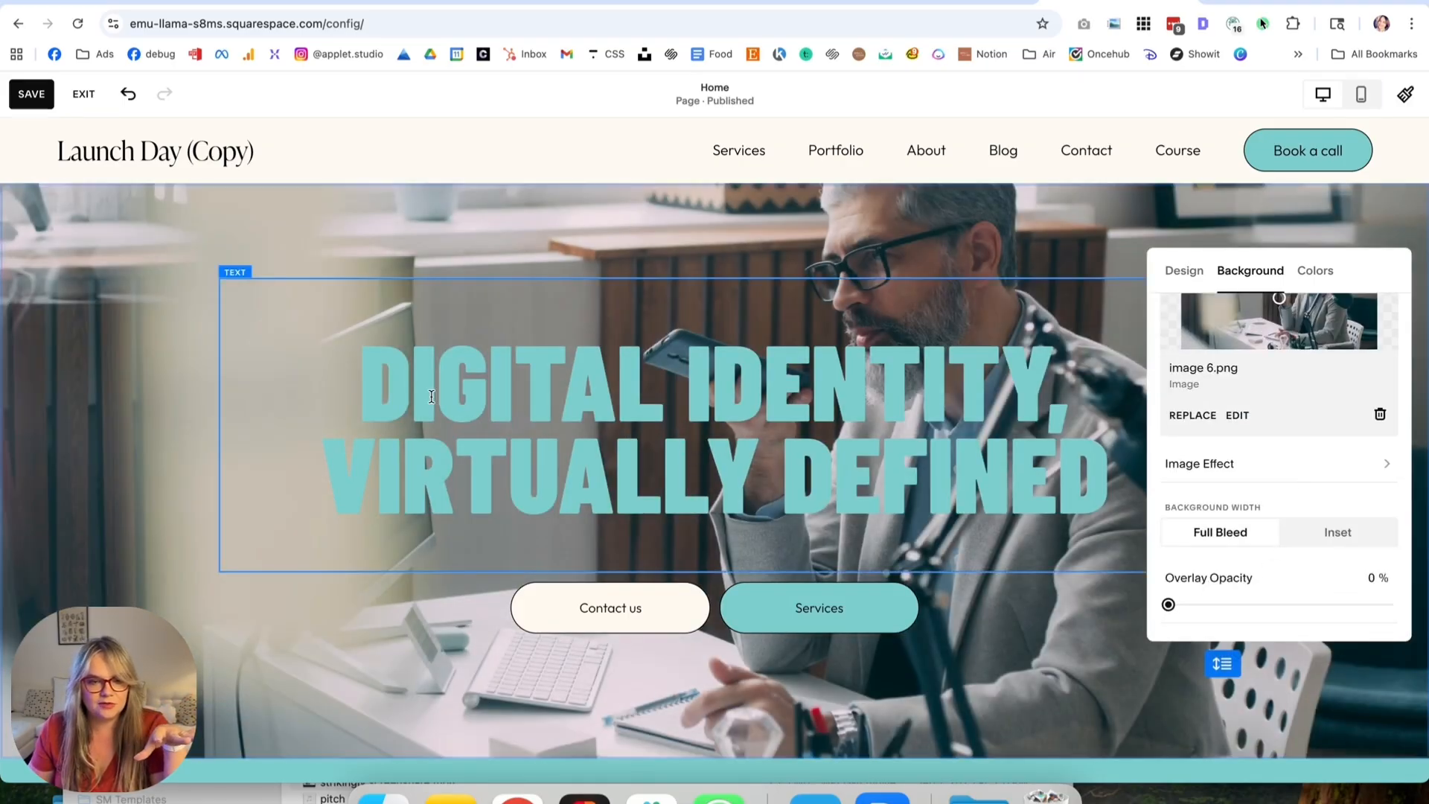
# Recolour the whole hero heading "DIGITAL IDENTITY, VIRTUALLY DEFINED" with the lightest cream colour of the palette.
pyautogui.click(375, 384)
pyautogui.moveTo(479, 408); pyautogui.dragTo(1094, 489)
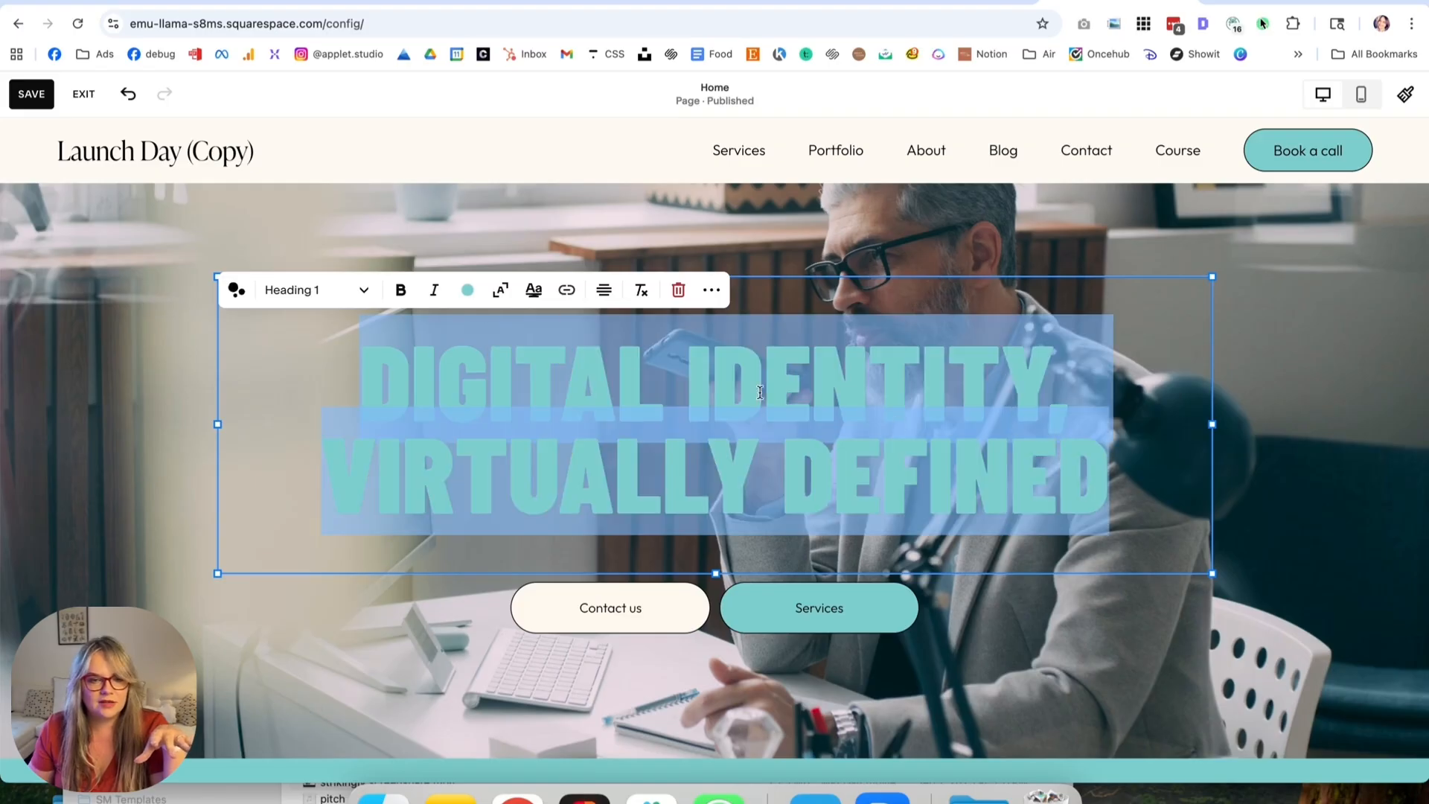
pyautogui.click(468, 292)
pyautogui.click(386, 389)
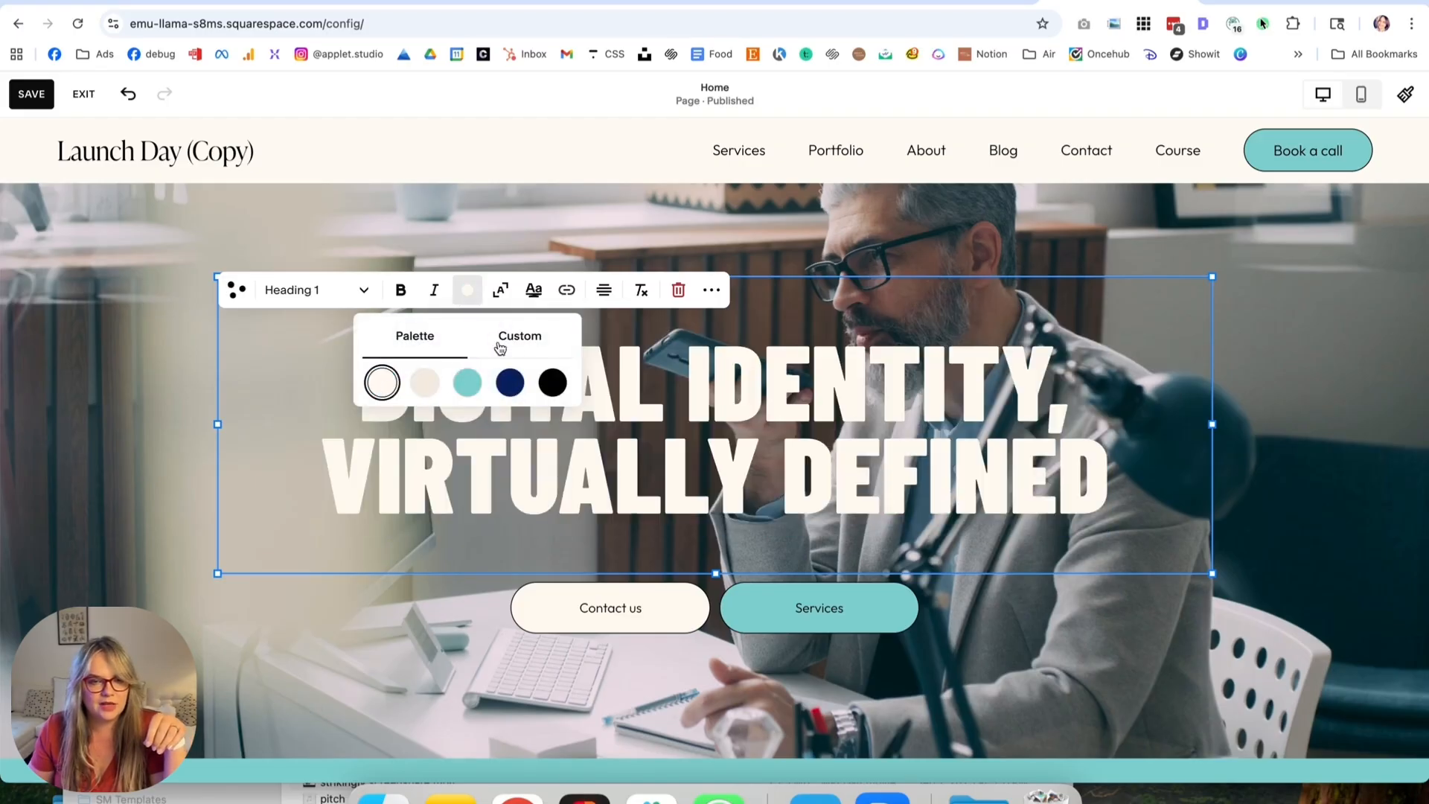
pyautogui.click(514, 346)
pyautogui.click(1350, 504)
# Check the section below the hero, save the home page and exit the page editor.
pyautogui.scroll(-3, 1266, 558)
pyautogui.scroll(-8, 1250, 581)
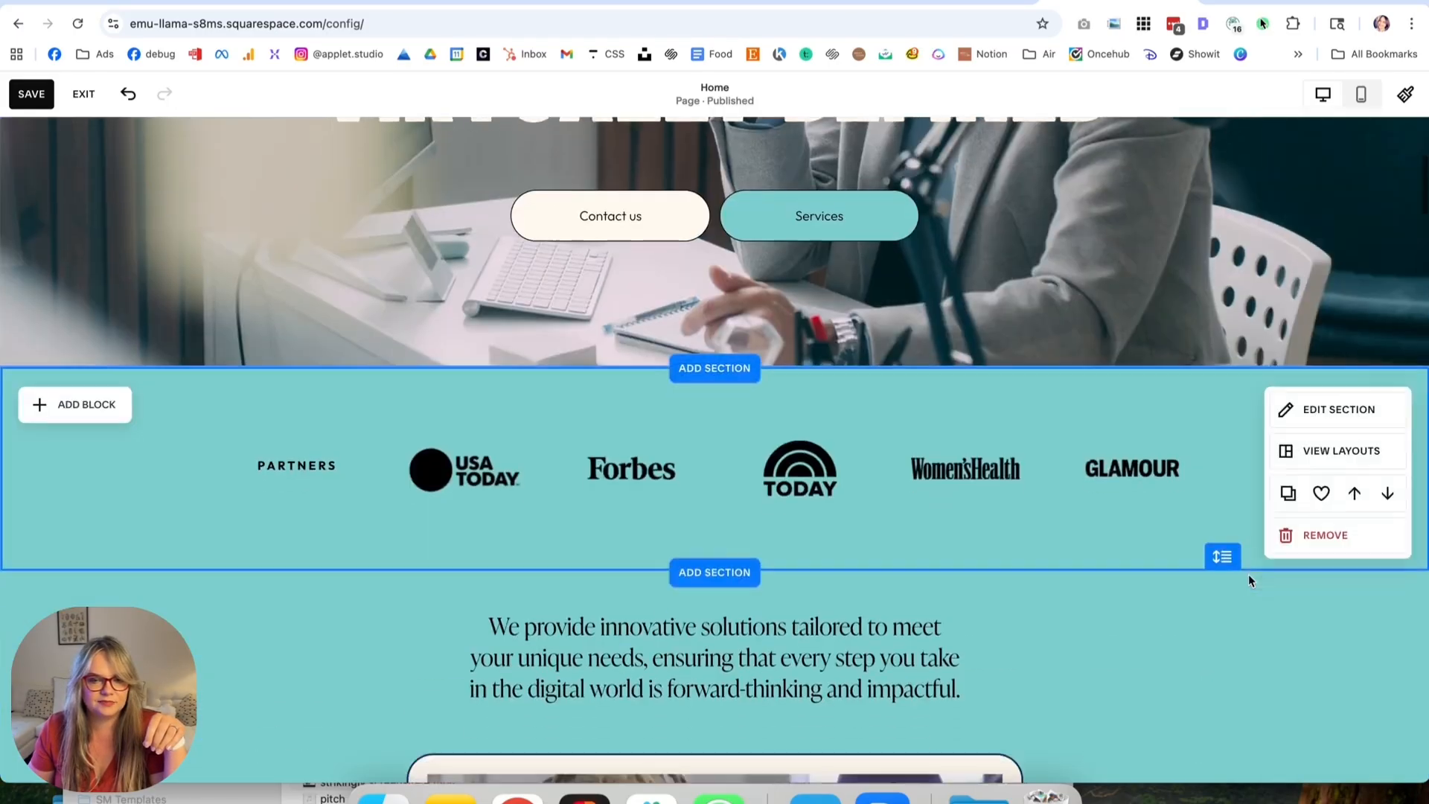
pyautogui.scroll(11, 1251, 580)
pyautogui.click(34, 93)
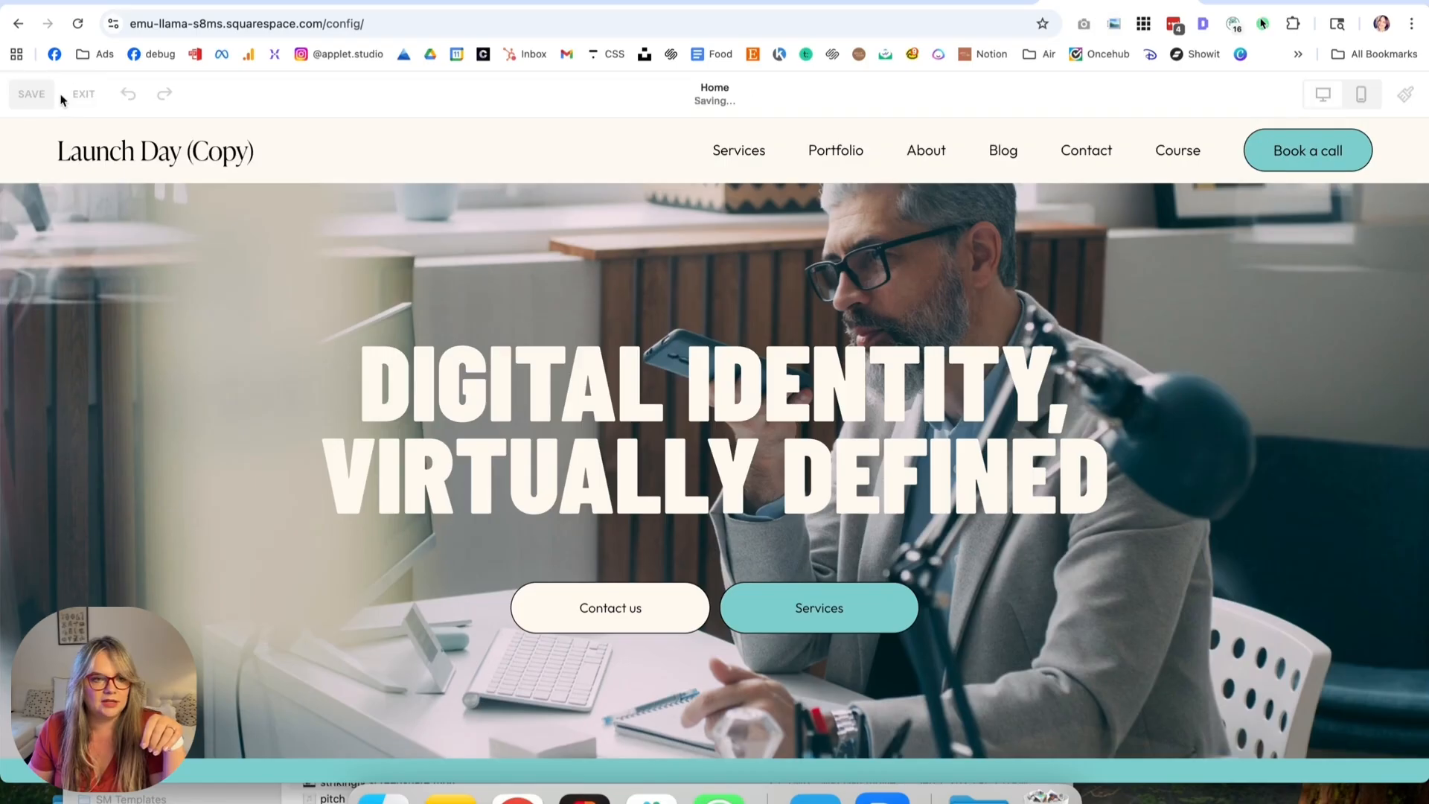
pyautogui.click(83, 96)
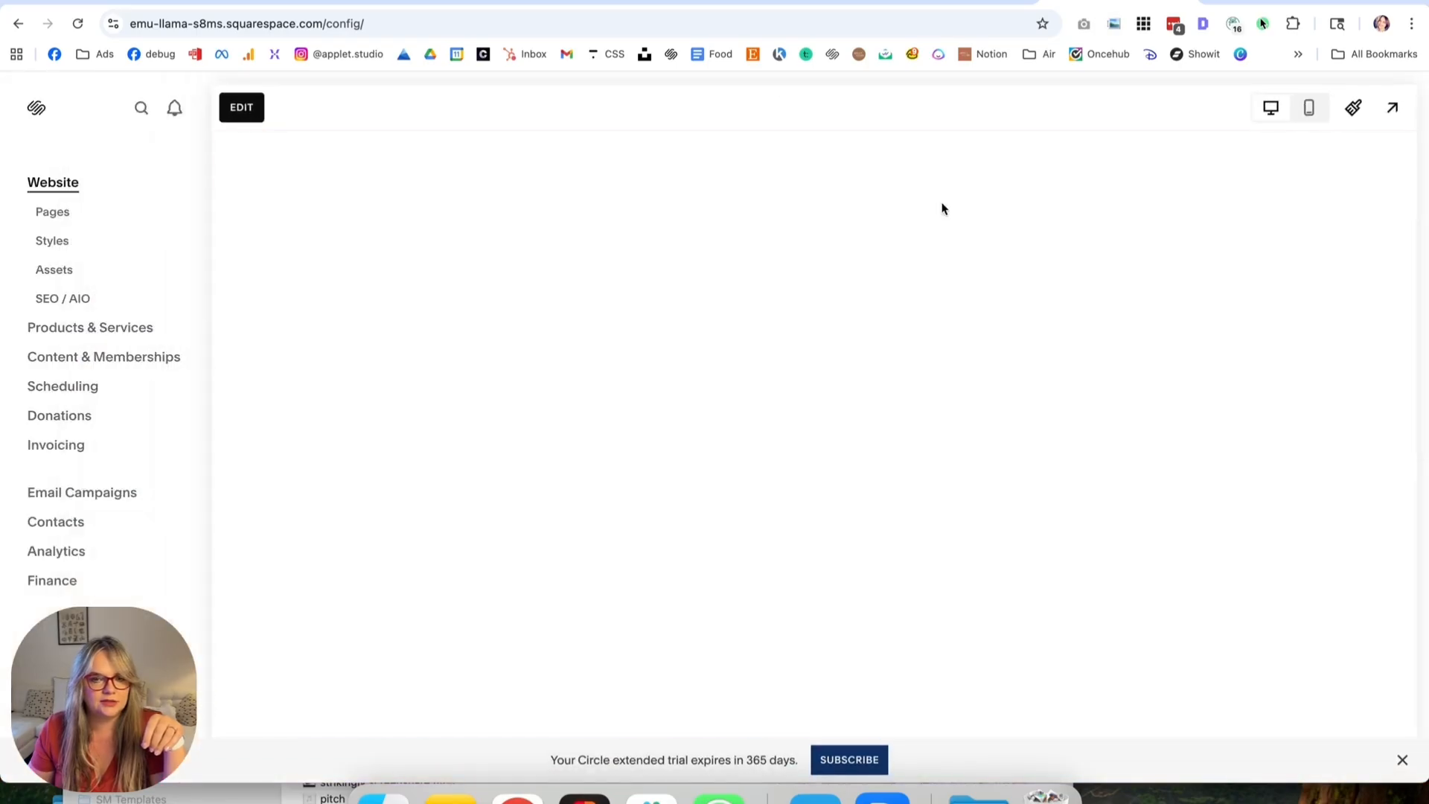
# Review the new hero in the home page preview and compare it with the photos and colour swatches on the Figma board.
pyautogui.scroll(-1, 1092, 335)
pyautogui.scroll(1, 1092, 335)
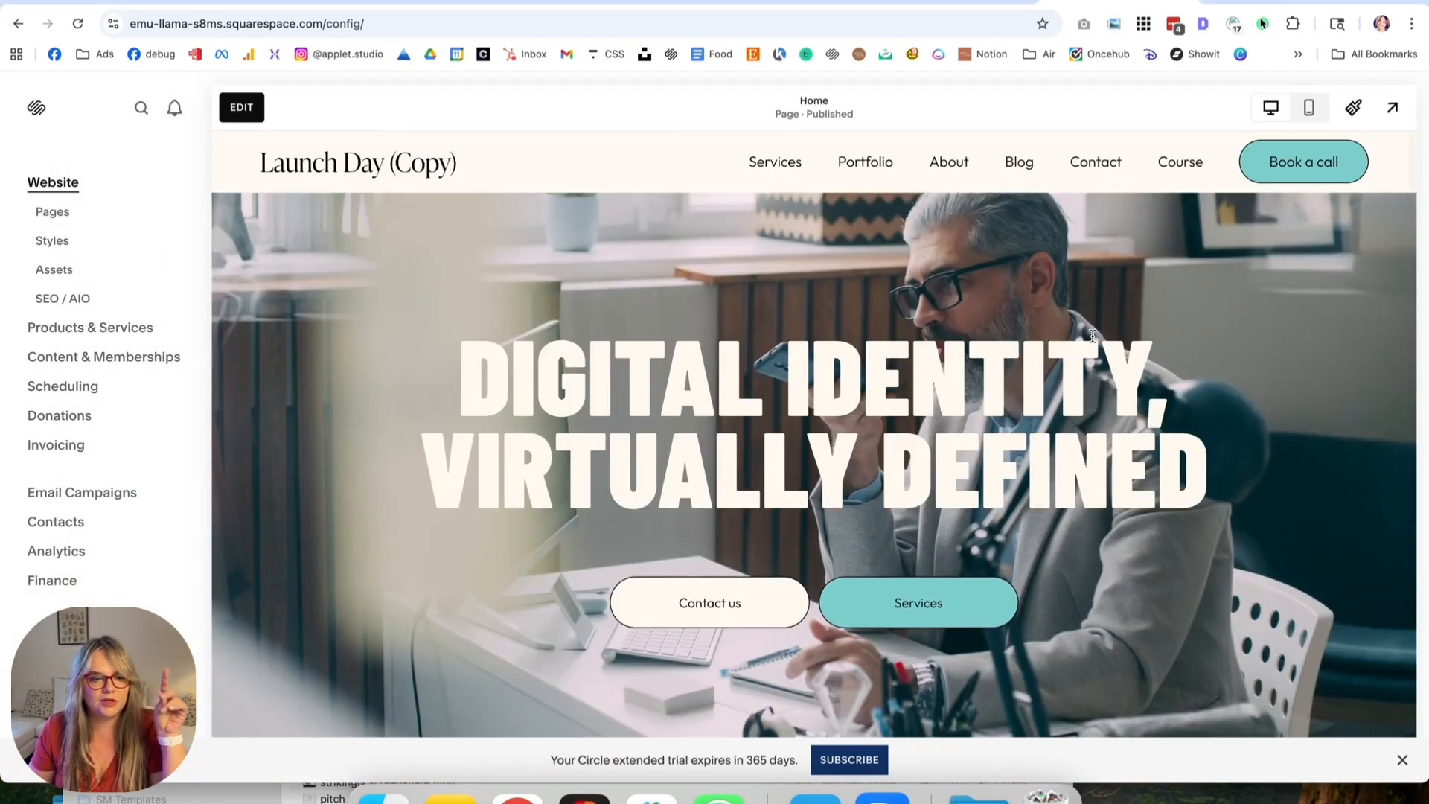
pyautogui.scroll(-3, 1092, 335)
pyautogui.scroll(3, 1091, 335)
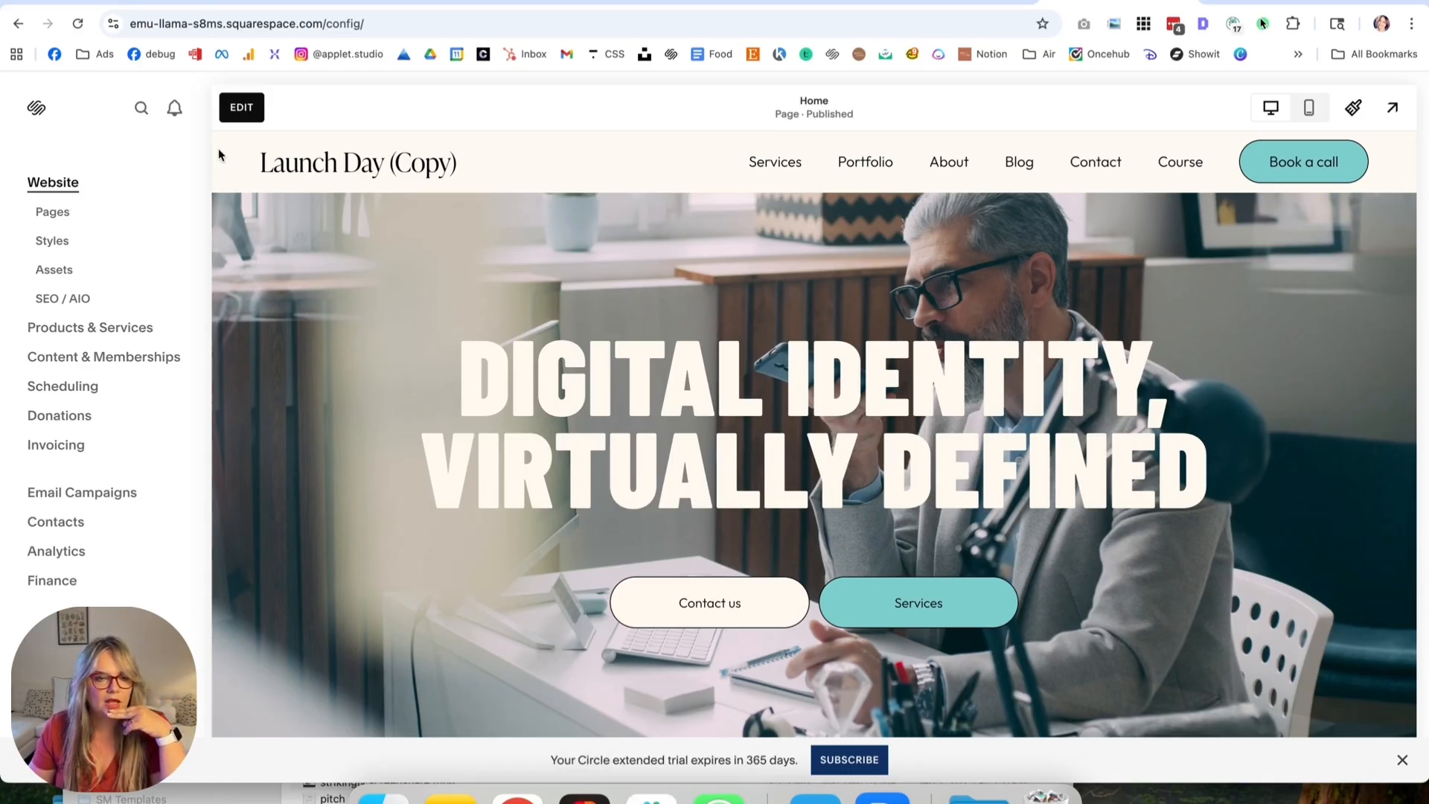
pyautogui.click(585, 796)
pyautogui.hscroll(5, 774, 413)
pyautogui.scroll(-10, 778, 424)
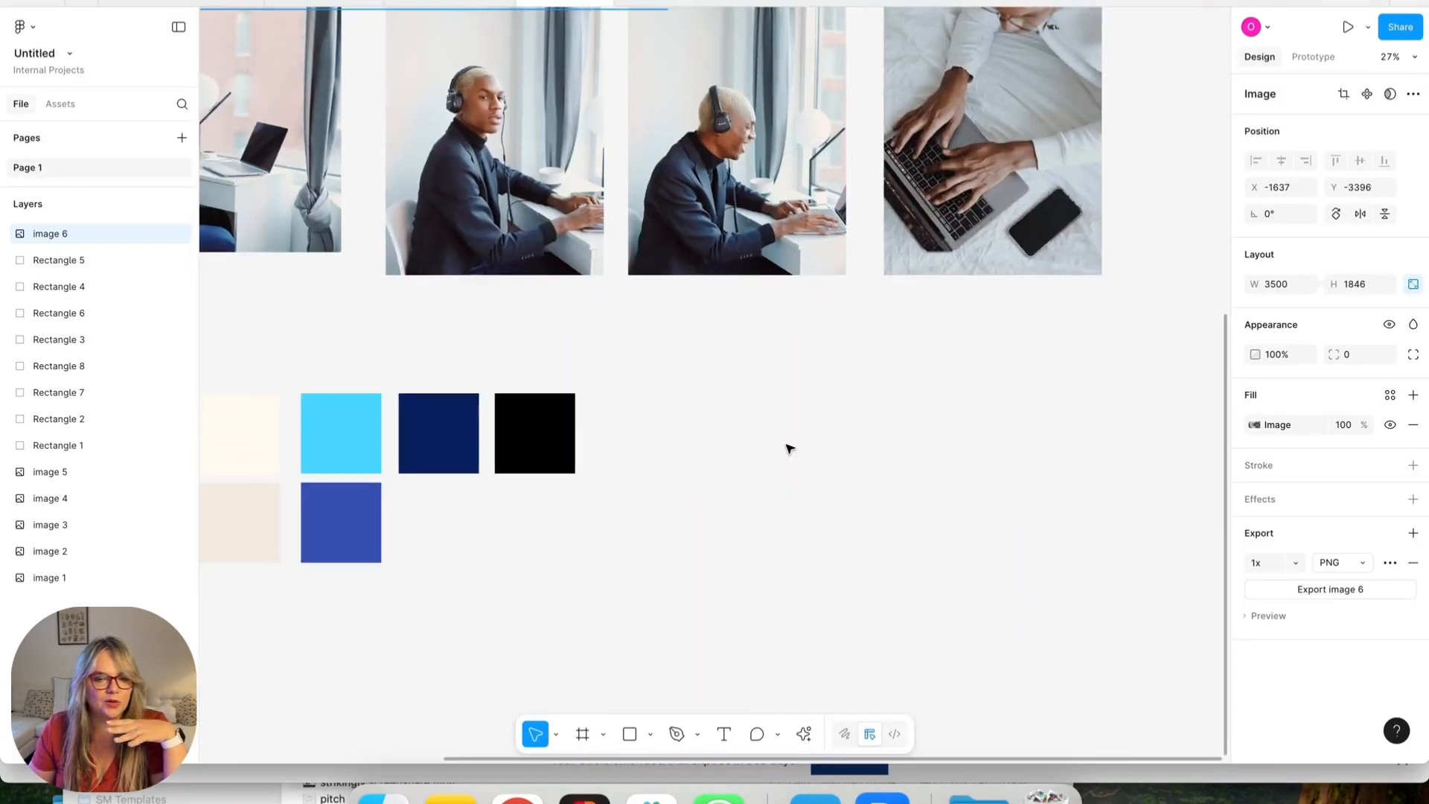
pyautogui.hscroll(-6, 792, 450)
pyautogui.scroll(10, 791, 450)
pyautogui.scroll(-10, 797, 452)
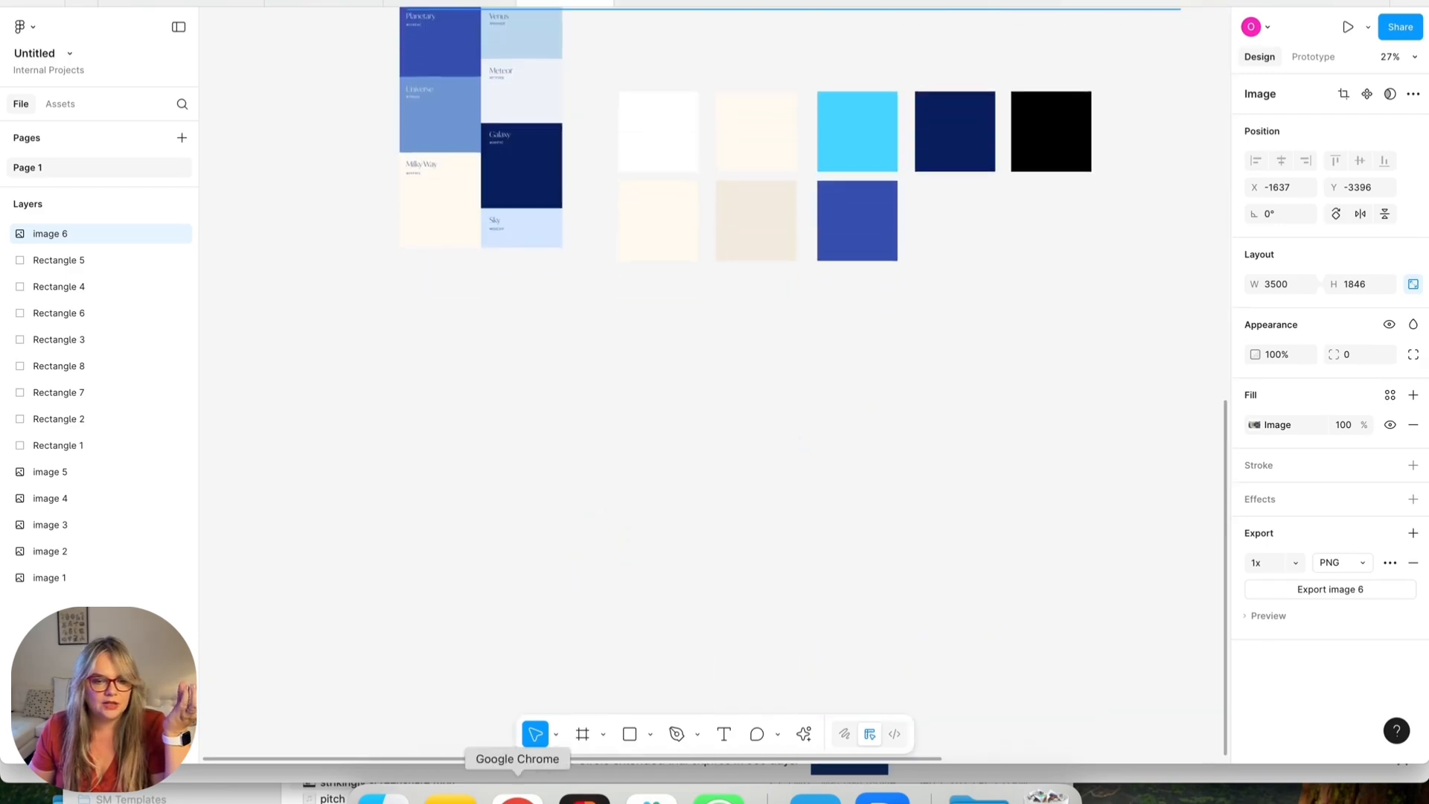
pyautogui.click(517, 797)
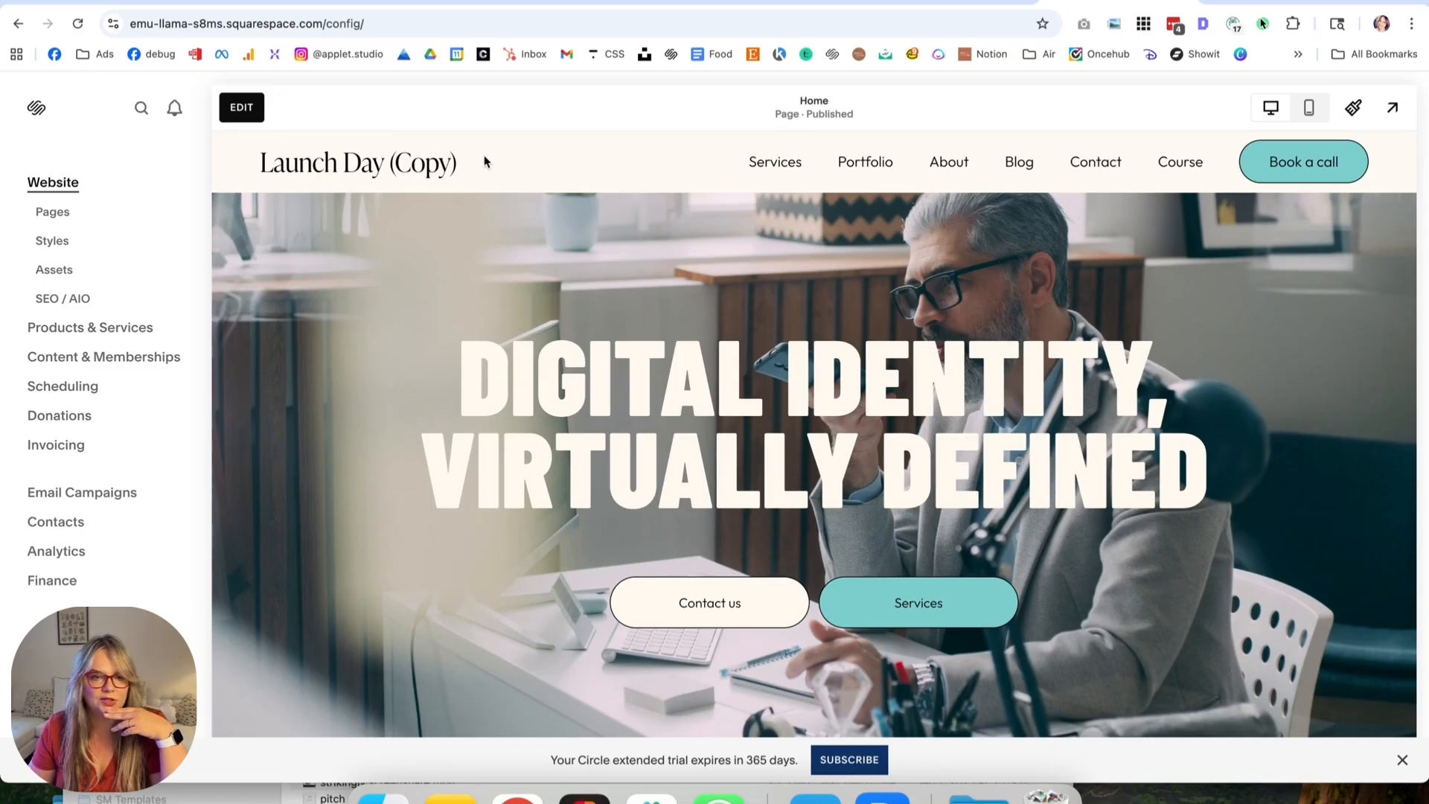
# Reopen the home page for editing and open the site title's settings in the site header.
pyautogui.click(233, 106)
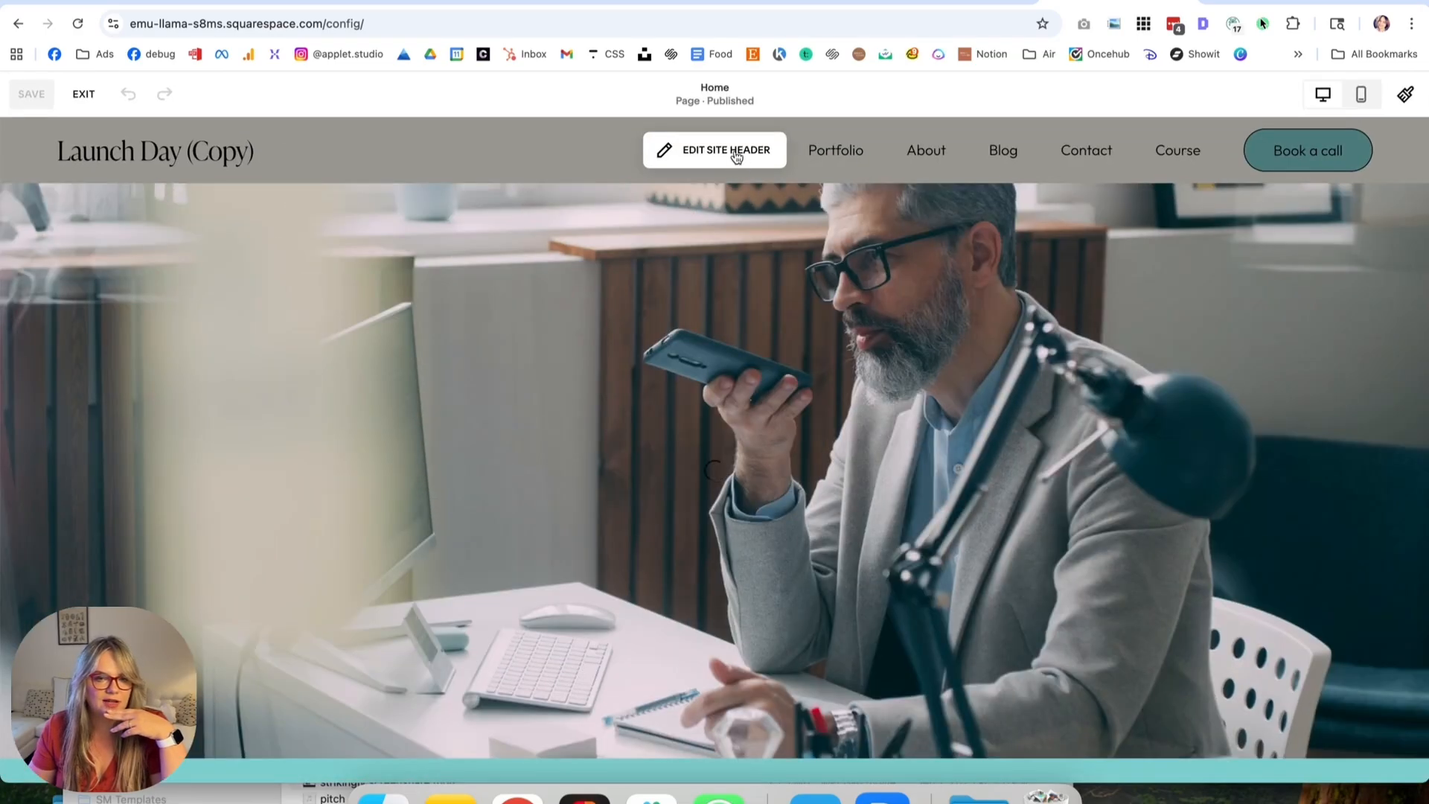
pyautogui.click(733, 152)
pyautogui.click(214, 152)
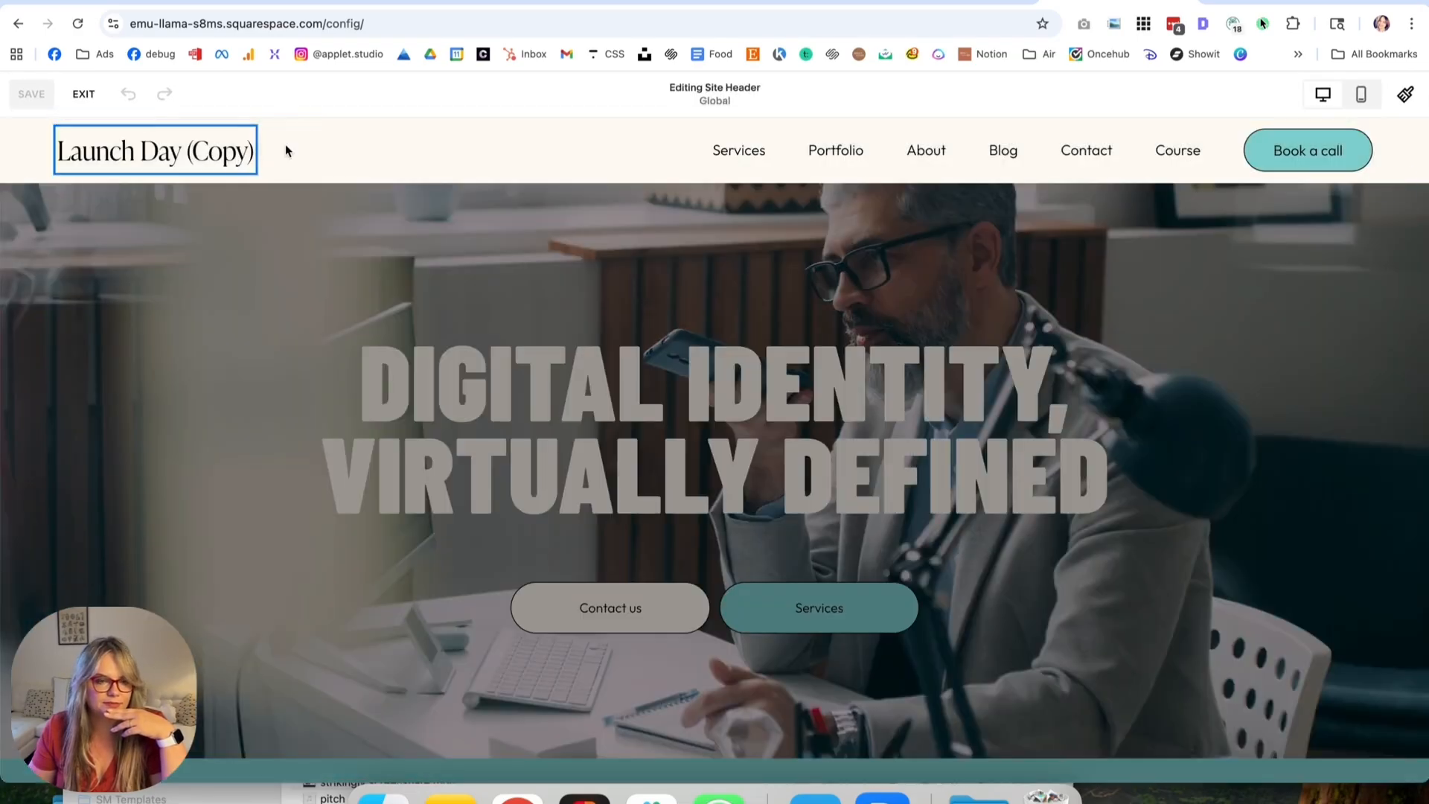
pyautogui.click(284, 145)
# Replace the site title with Applet Consulting, save it and exit the page editor.
pyautogui.click(205, 289)
pyautogui.press('BackSpace')
pyautogui.press('BackSpace')
pyautogui.press('BackSpace')
pyautogui.press('BackSpace')
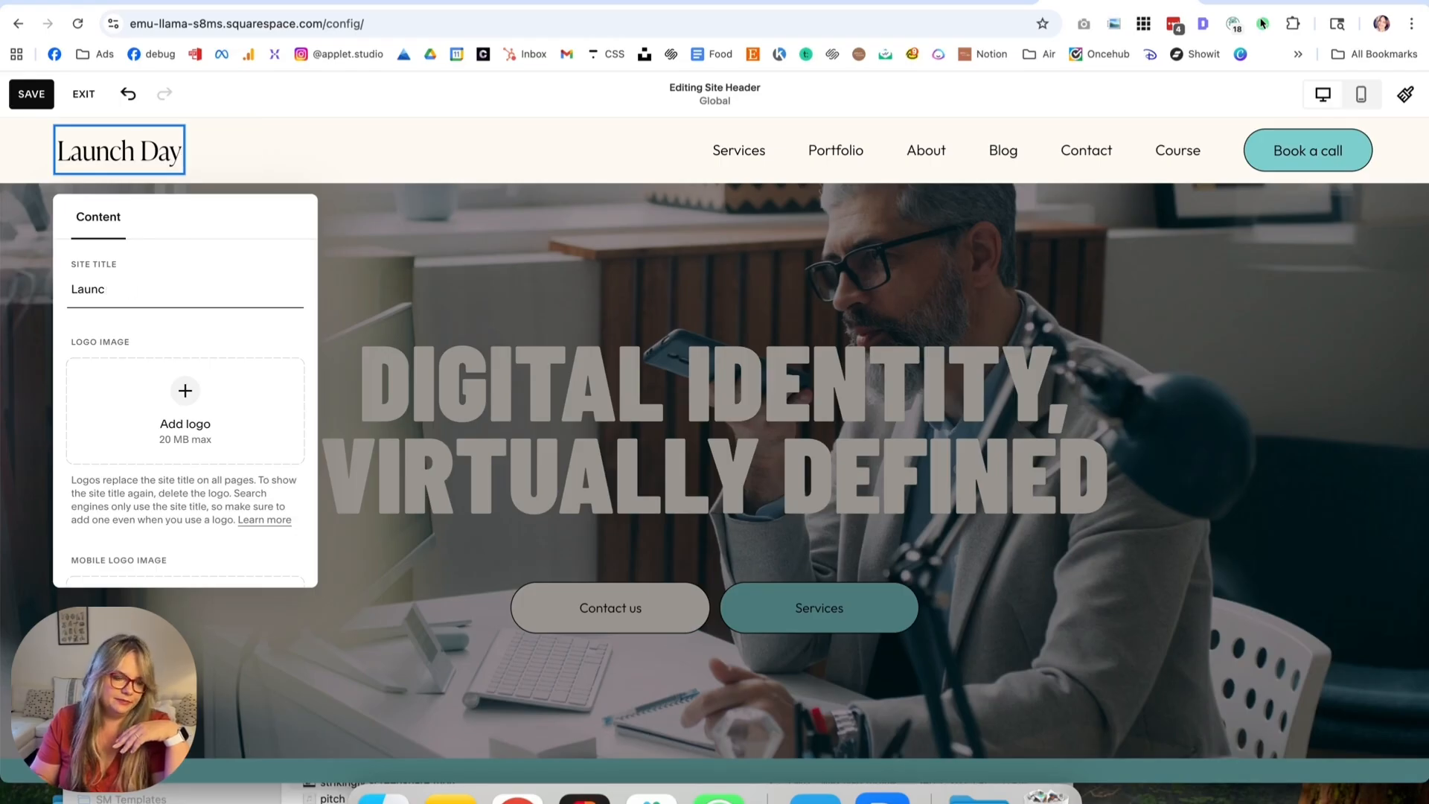
pyautogui.press('BackSpace')
pyautogui.press('BackSpace')
pyautogui.write('Apple')
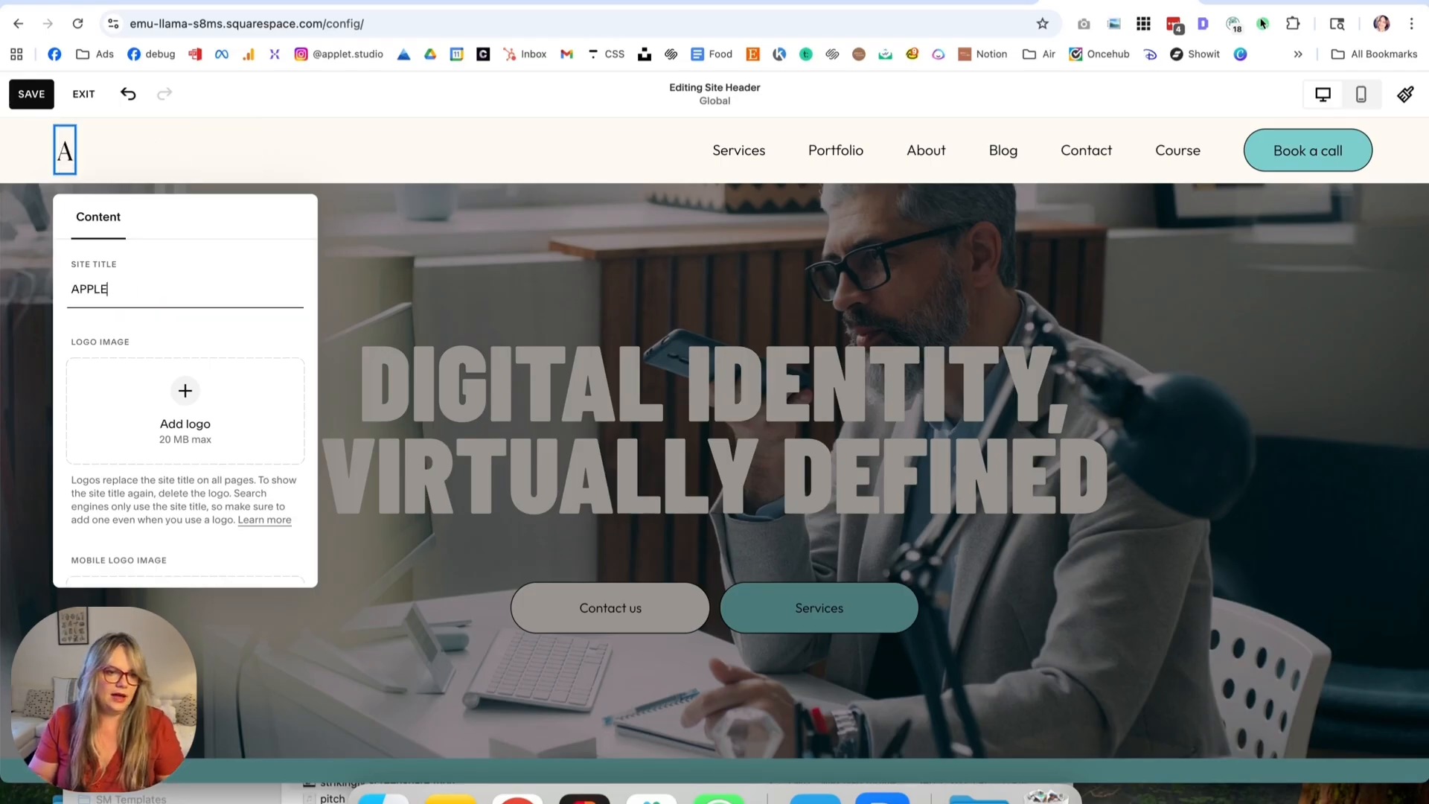
pyautogui.press('BackSpace')
pyautogui.write('plet')
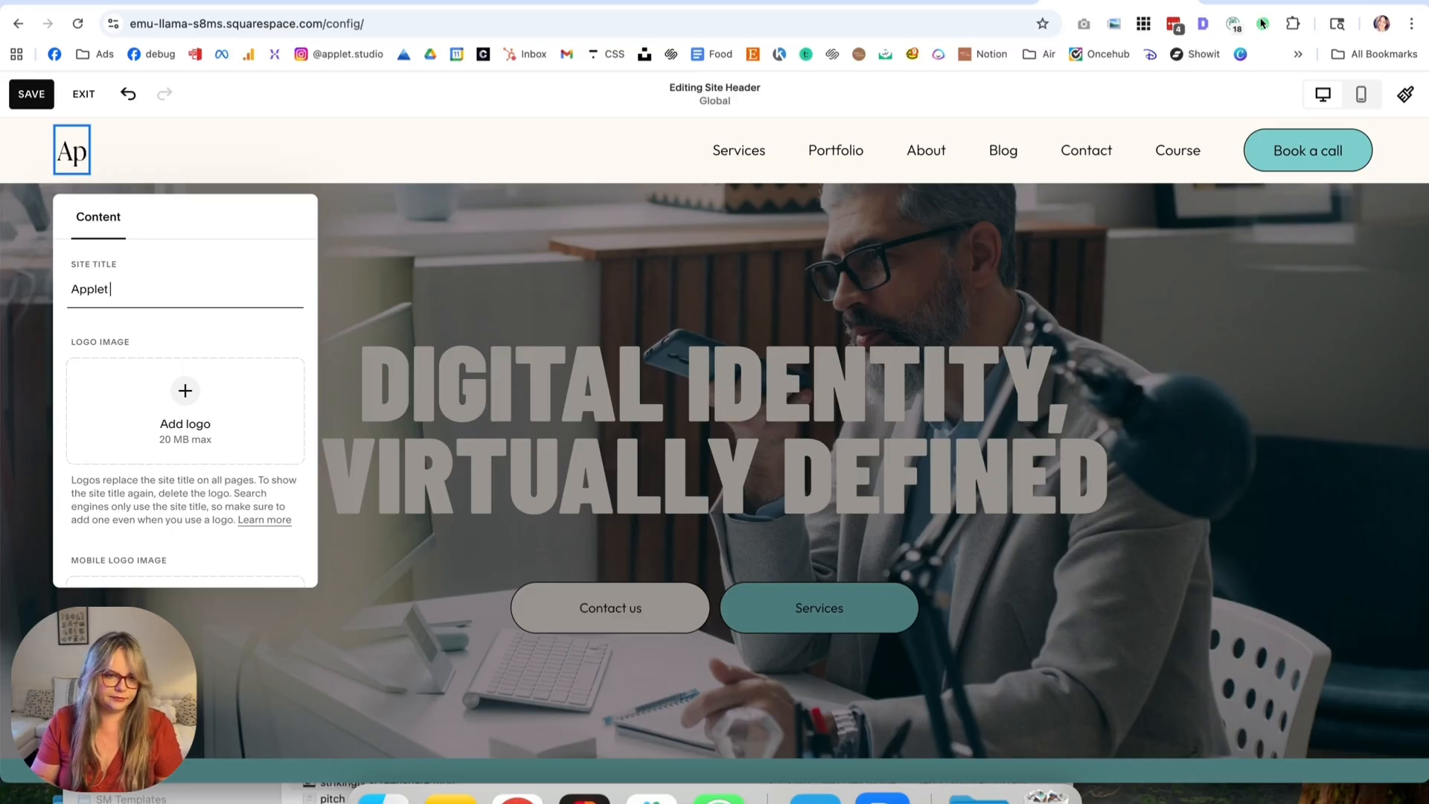
pyautogui.write(' Consulti')
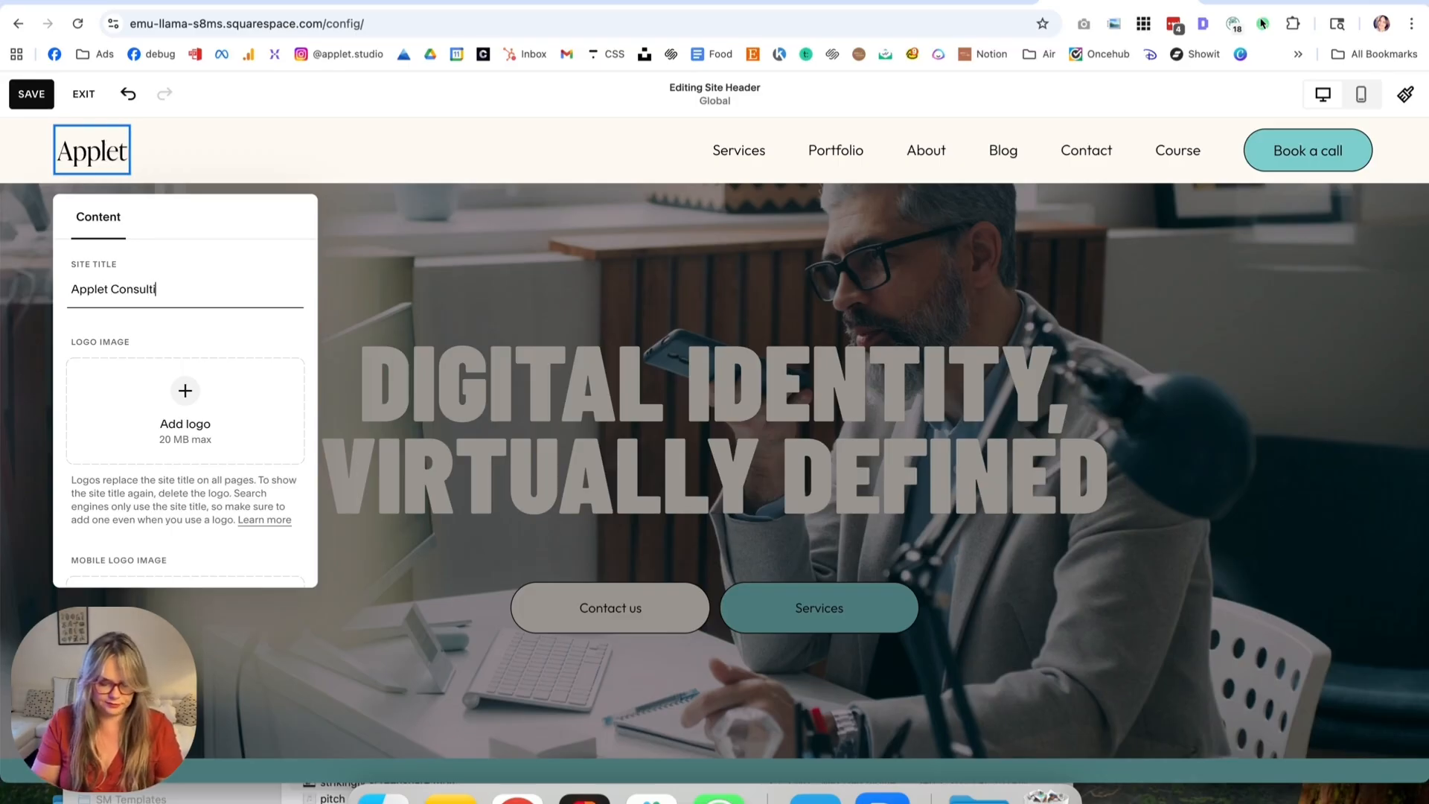
pyautogui.write('ng')
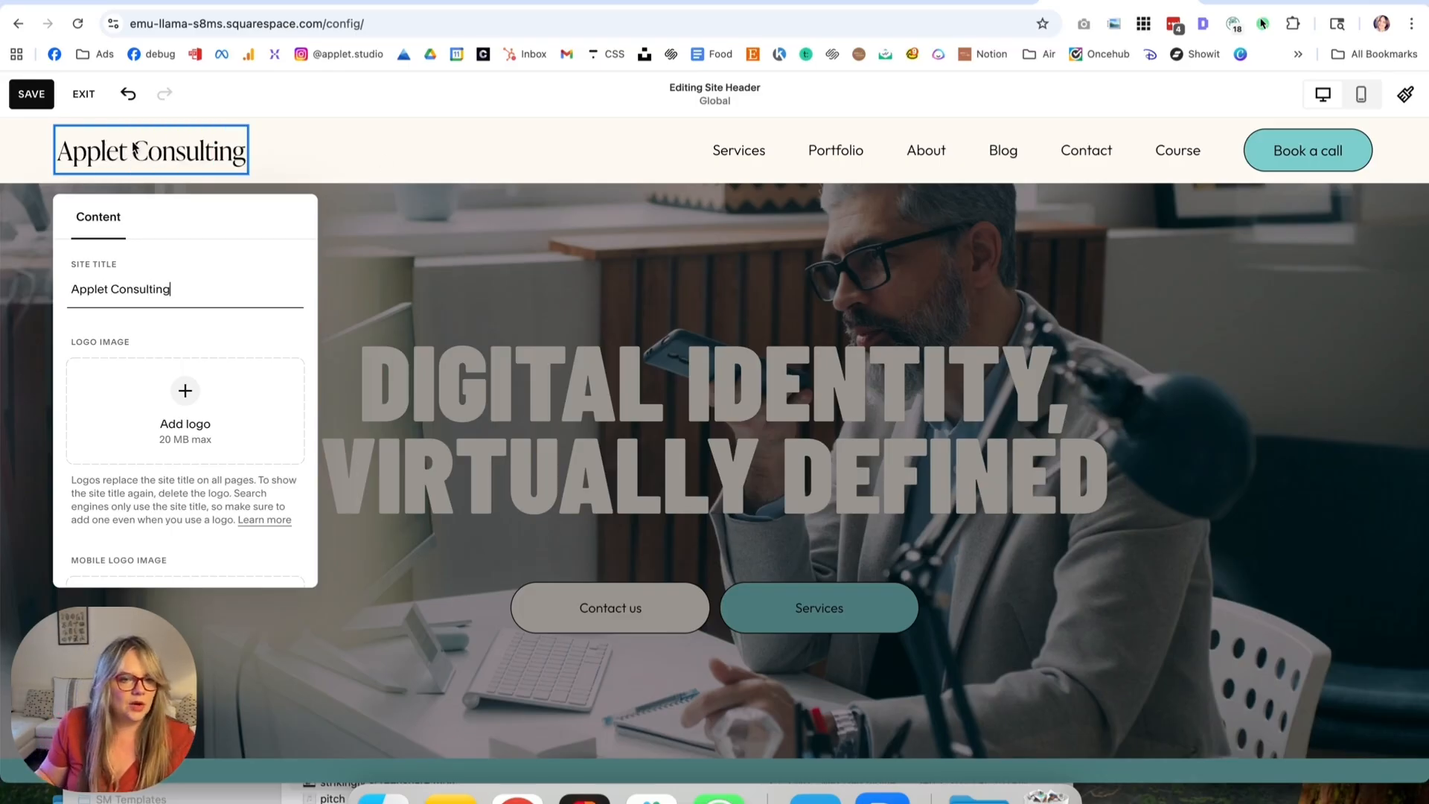
pyautogui.click(84, 94)
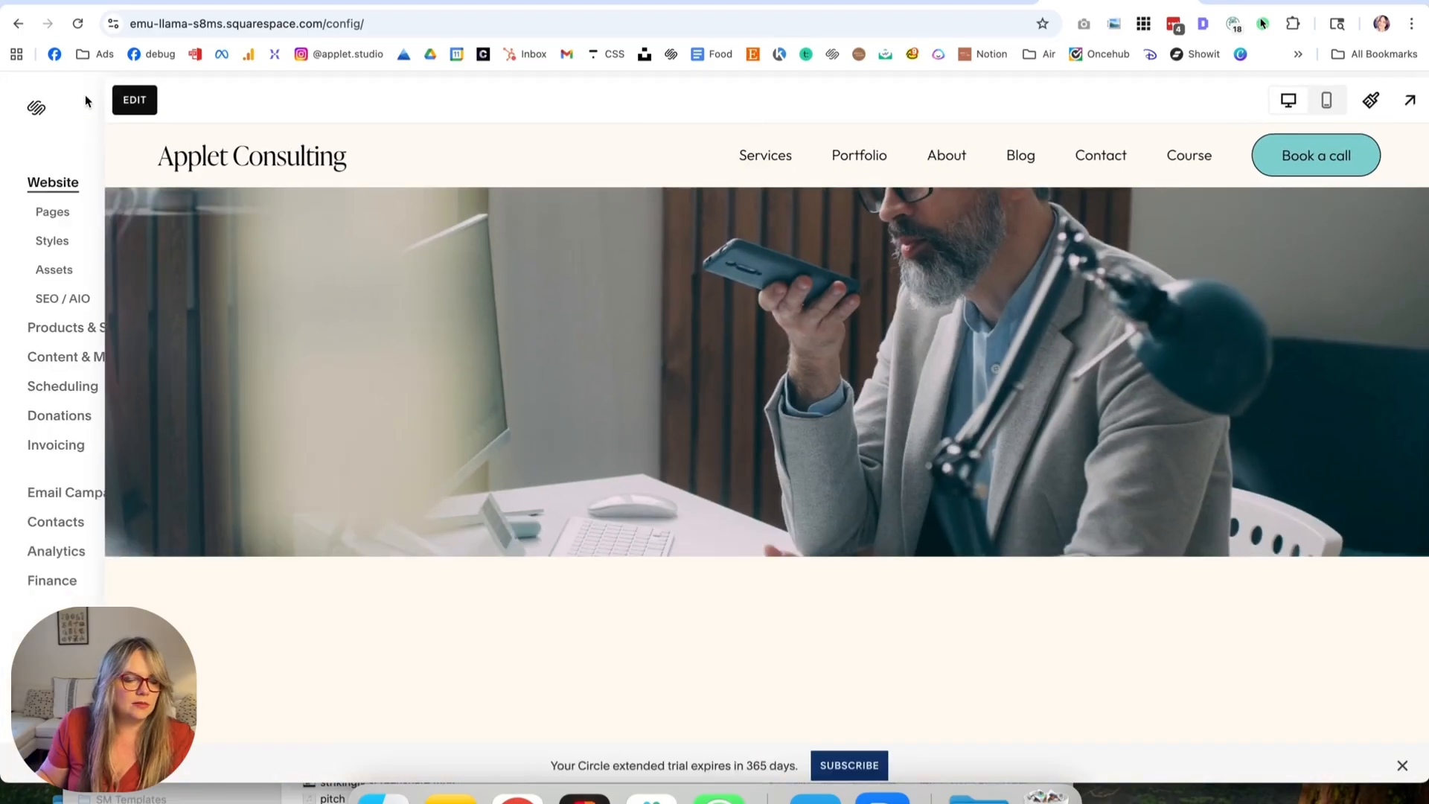
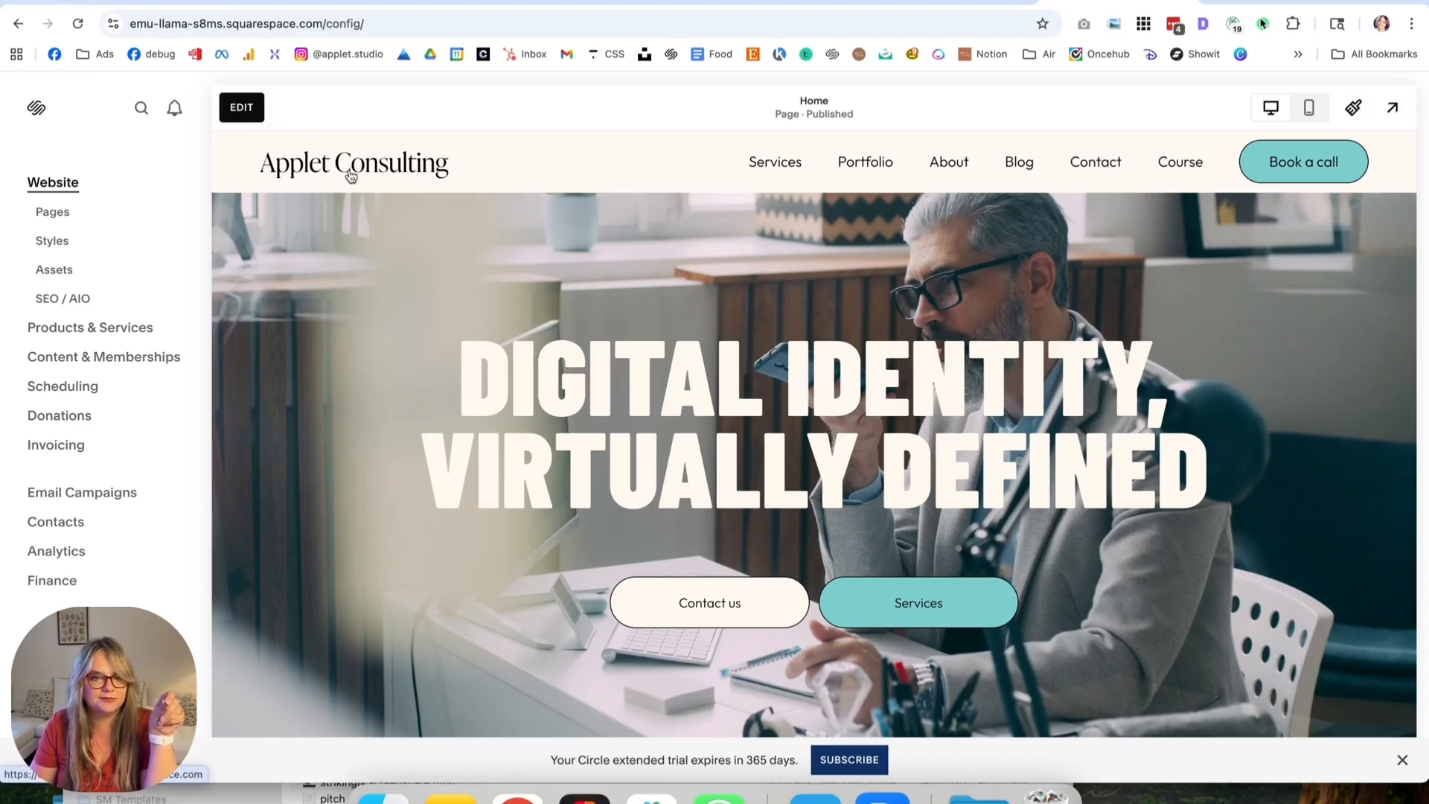
# Switch to Figma and add the text APPLET CONSULTING at size 92 in the empty area below the colour swatches.
pyautogui.click(585, 800)
pyautogui.click(678, 528)
pyautogui.scroll(3, 657, 645)
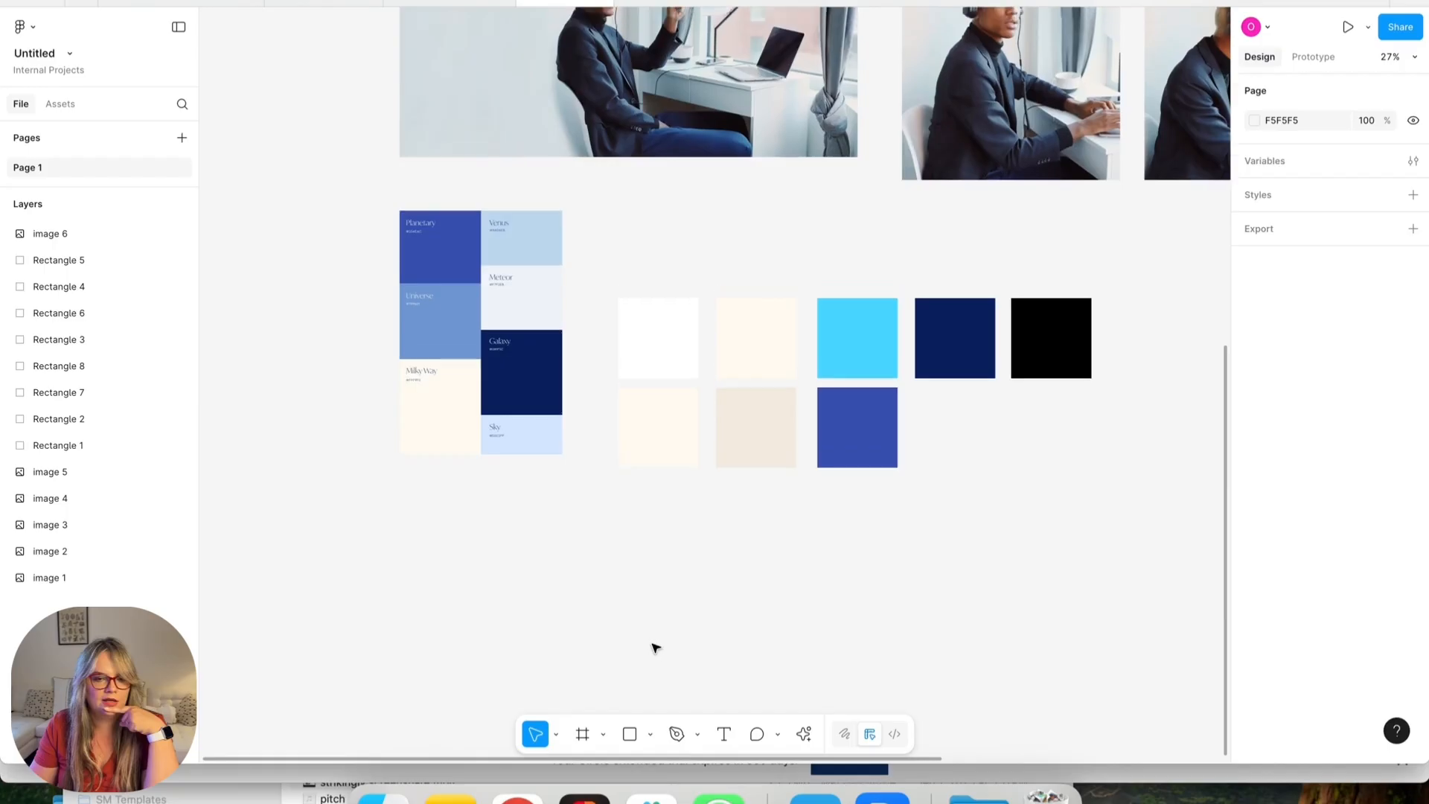
pyautogui.click(724, 741)
pyautogui.click(556, 586)
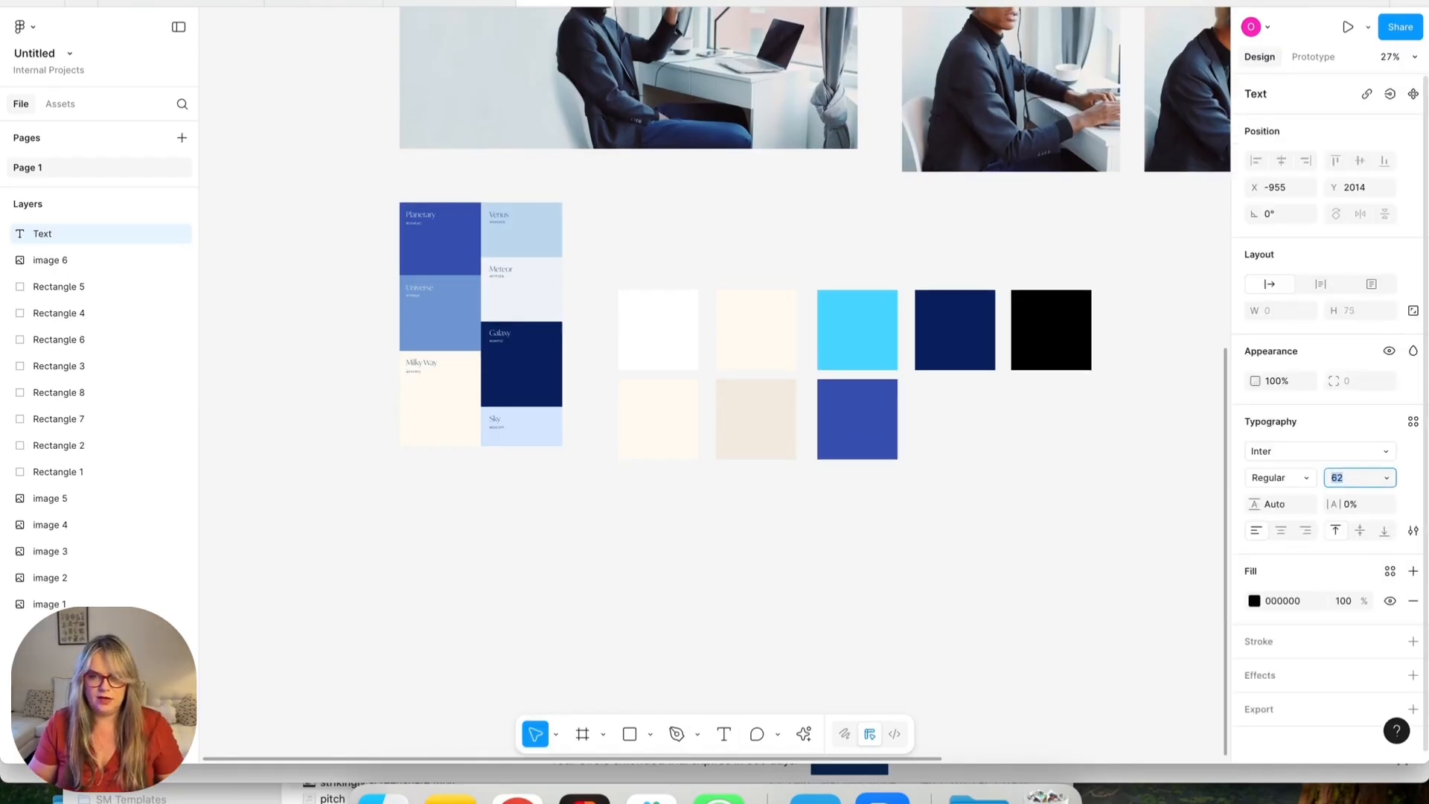
pyautogui.click(722, 736)
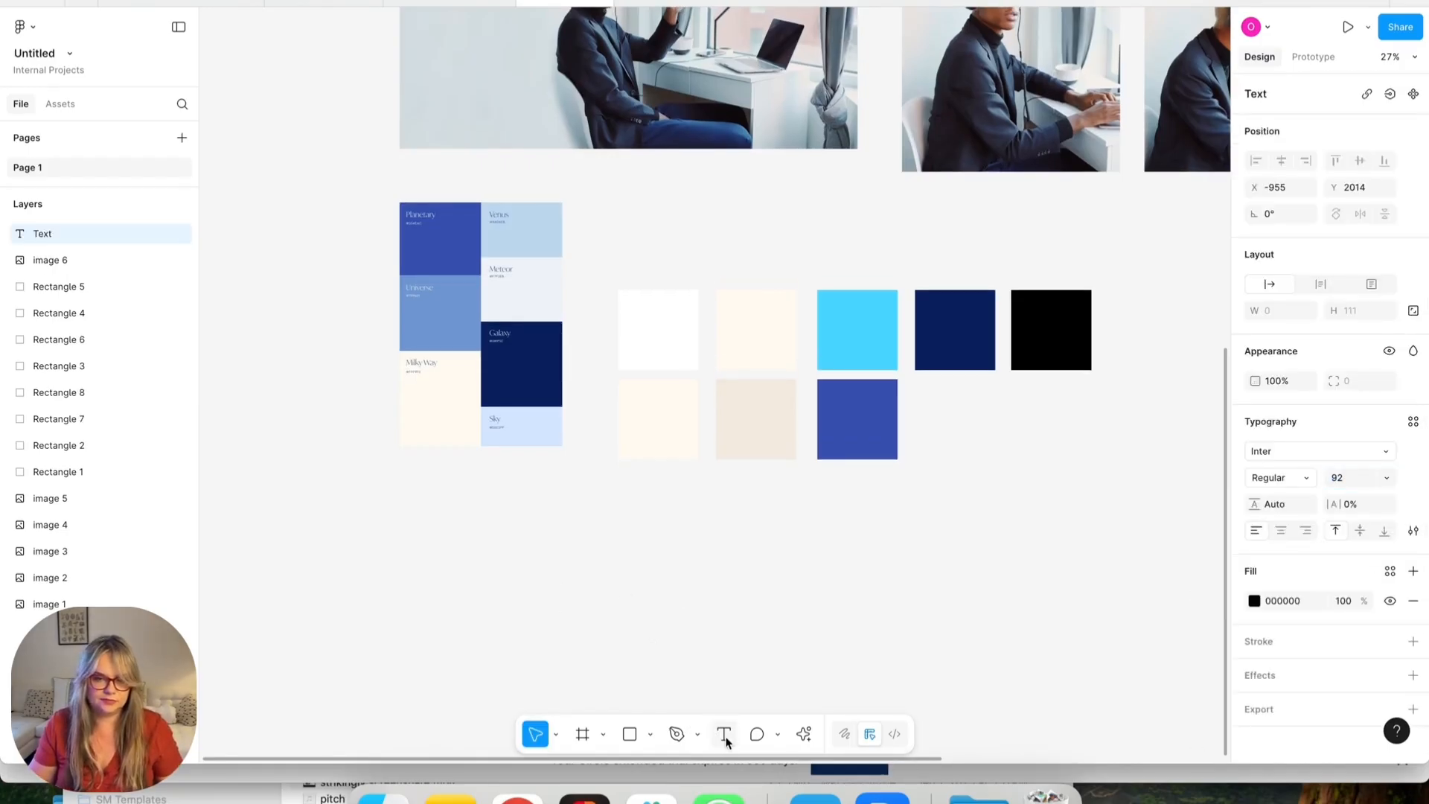
pyautogui.write('APPLET')
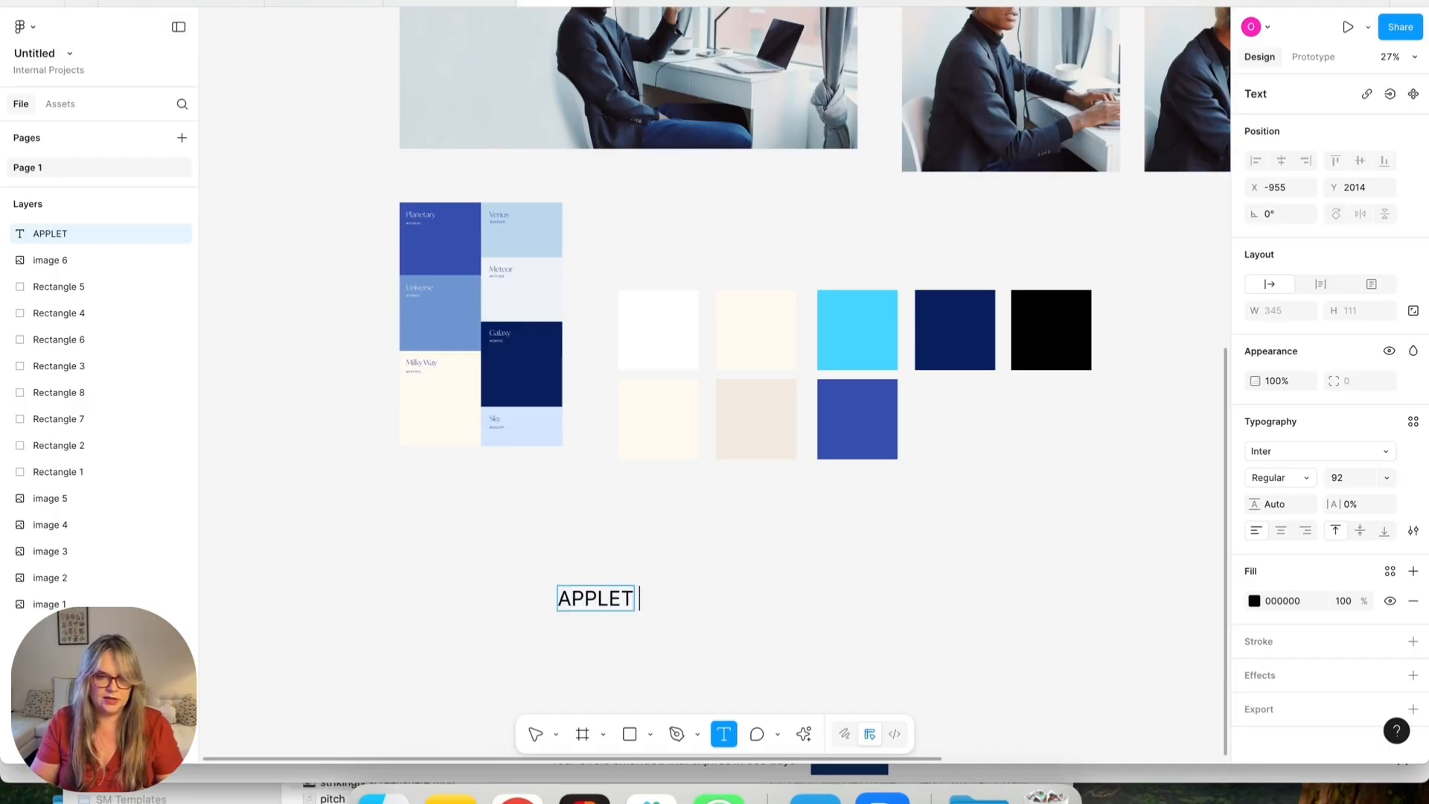
pyautogui.write(' CONSU')
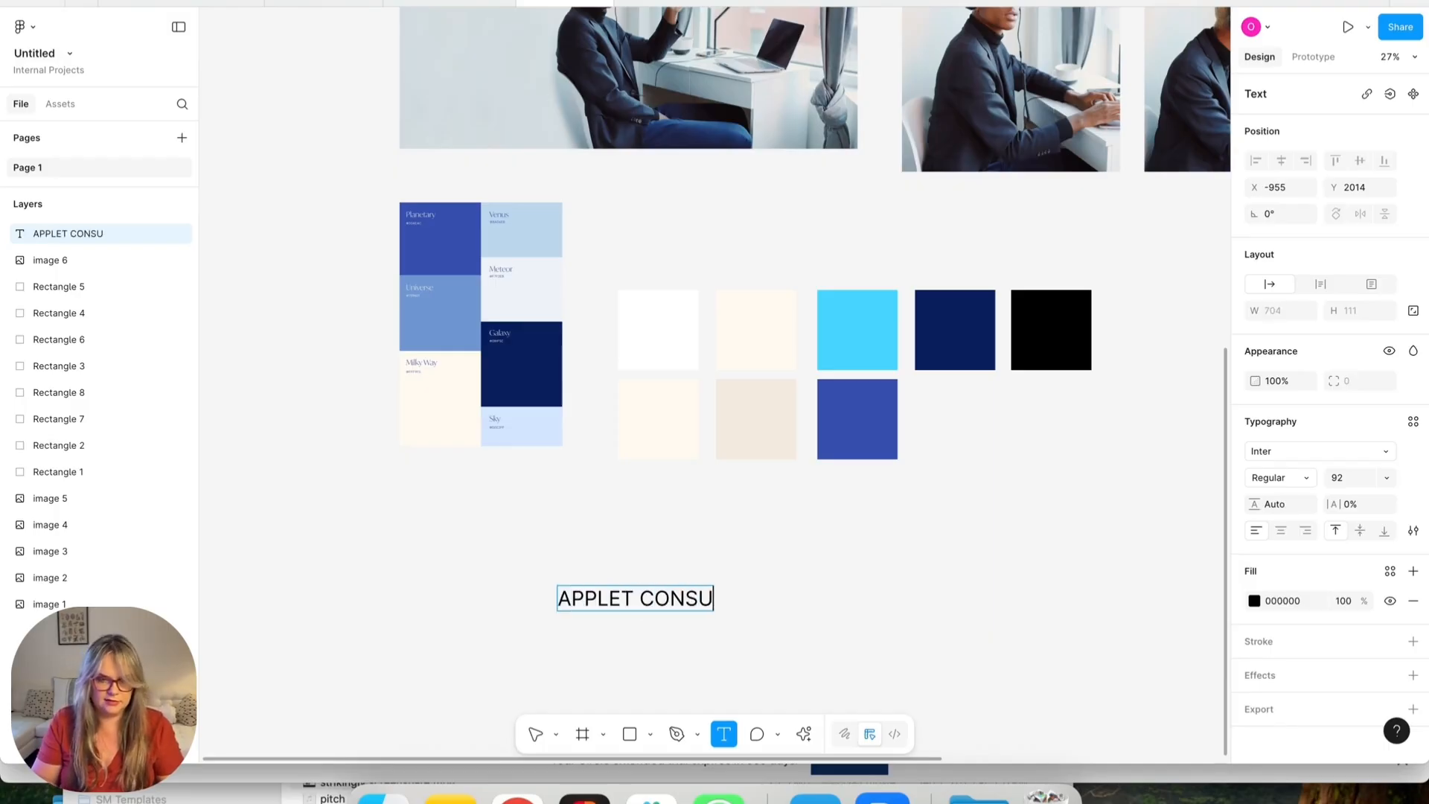
pyautogui.write('LTING')
pyautogui.press('Escape')
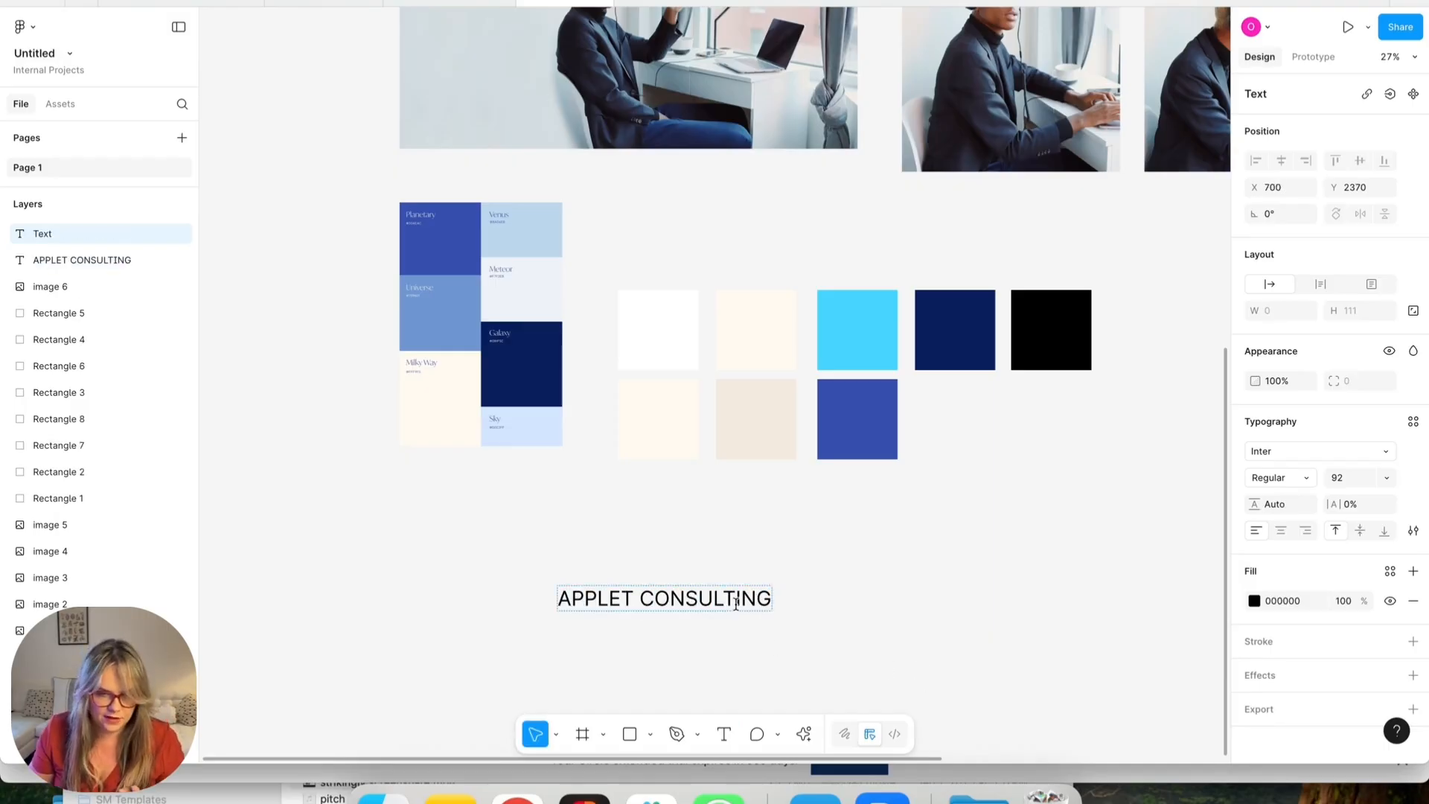
pyautogui.moveTo(763, 601); pyautogui.dragTo(781, 588)
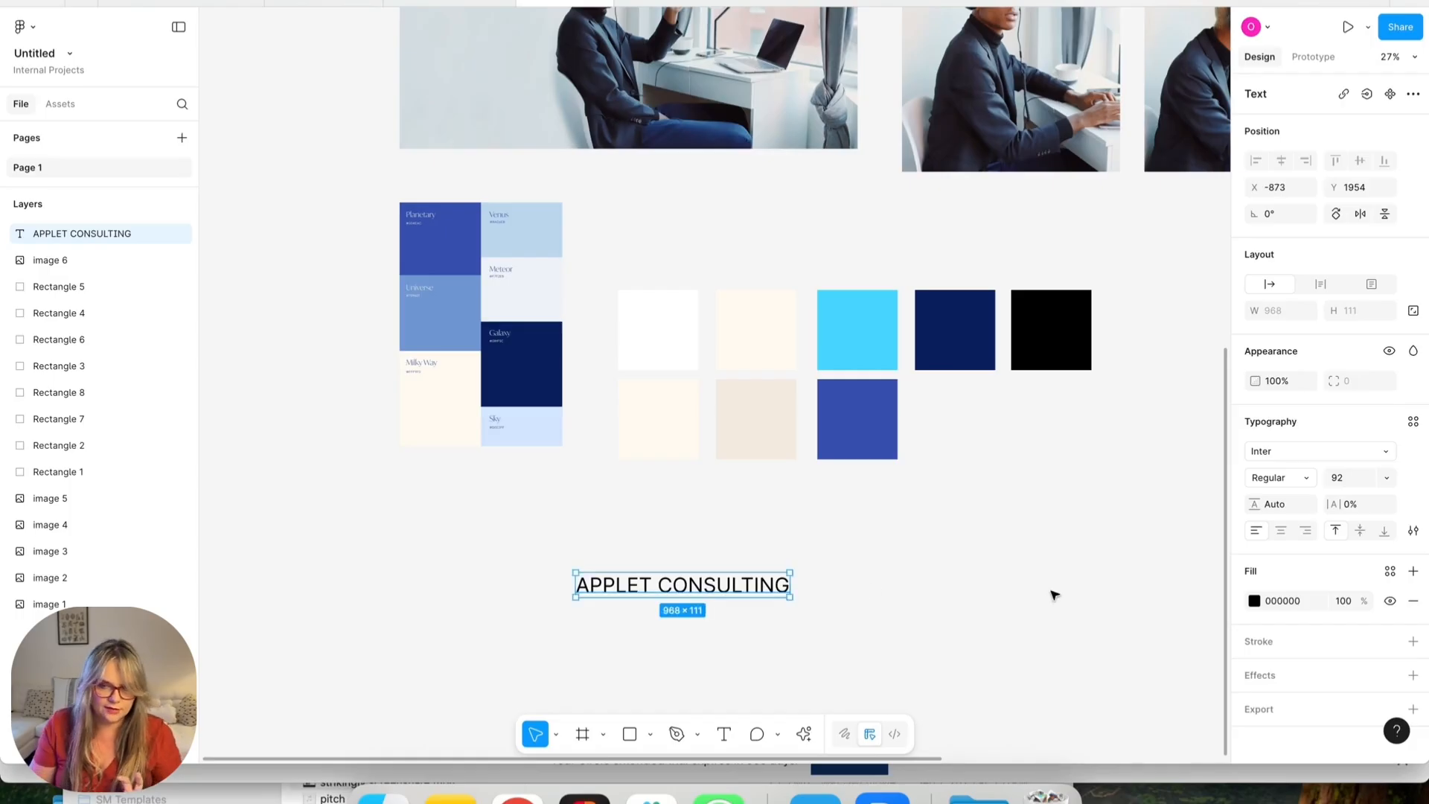
# Browse the installed fonts and set the APPLET CONSULTING text to Commuters Sans.
pyautogui.click(1282, 451)
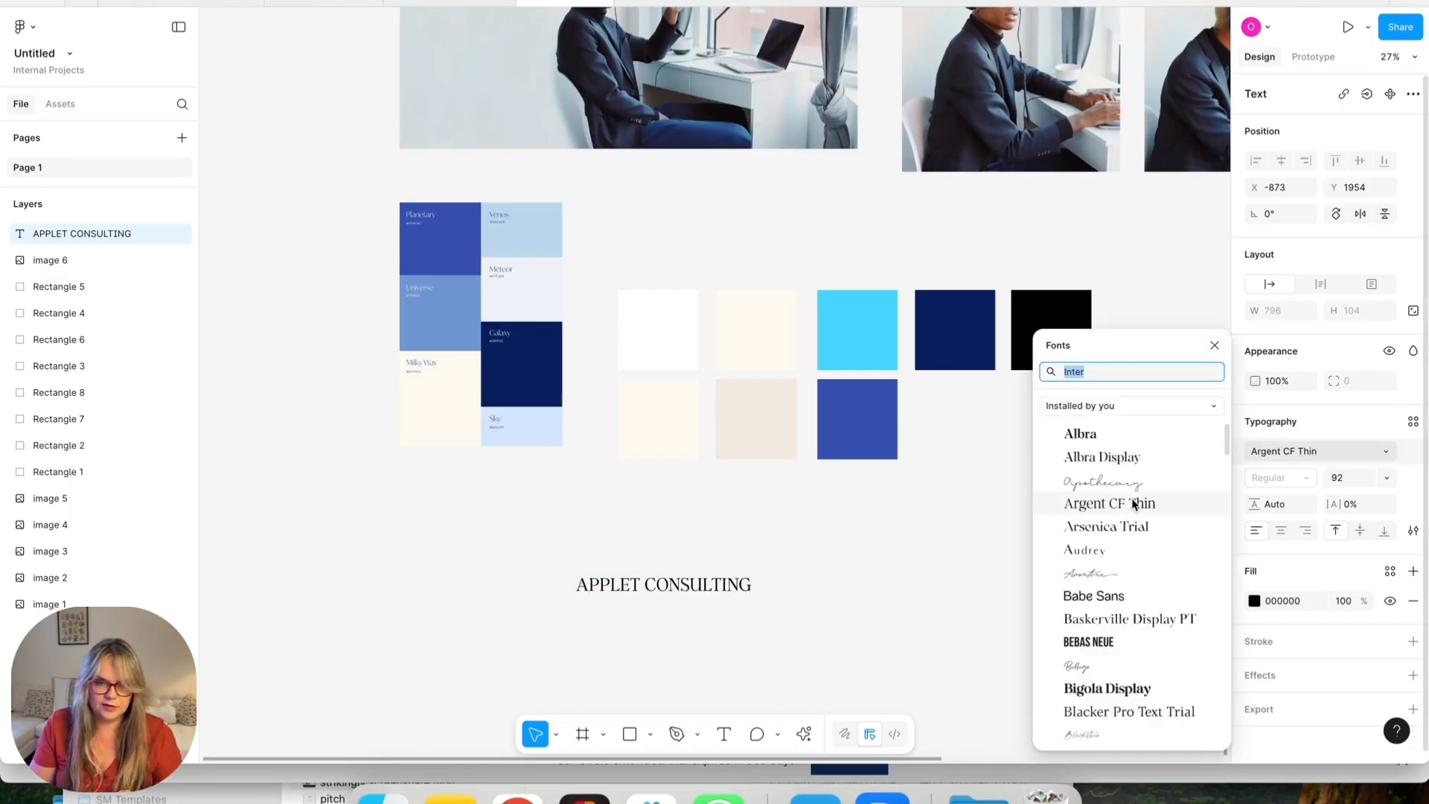
pyautogui.click(1138, 595)
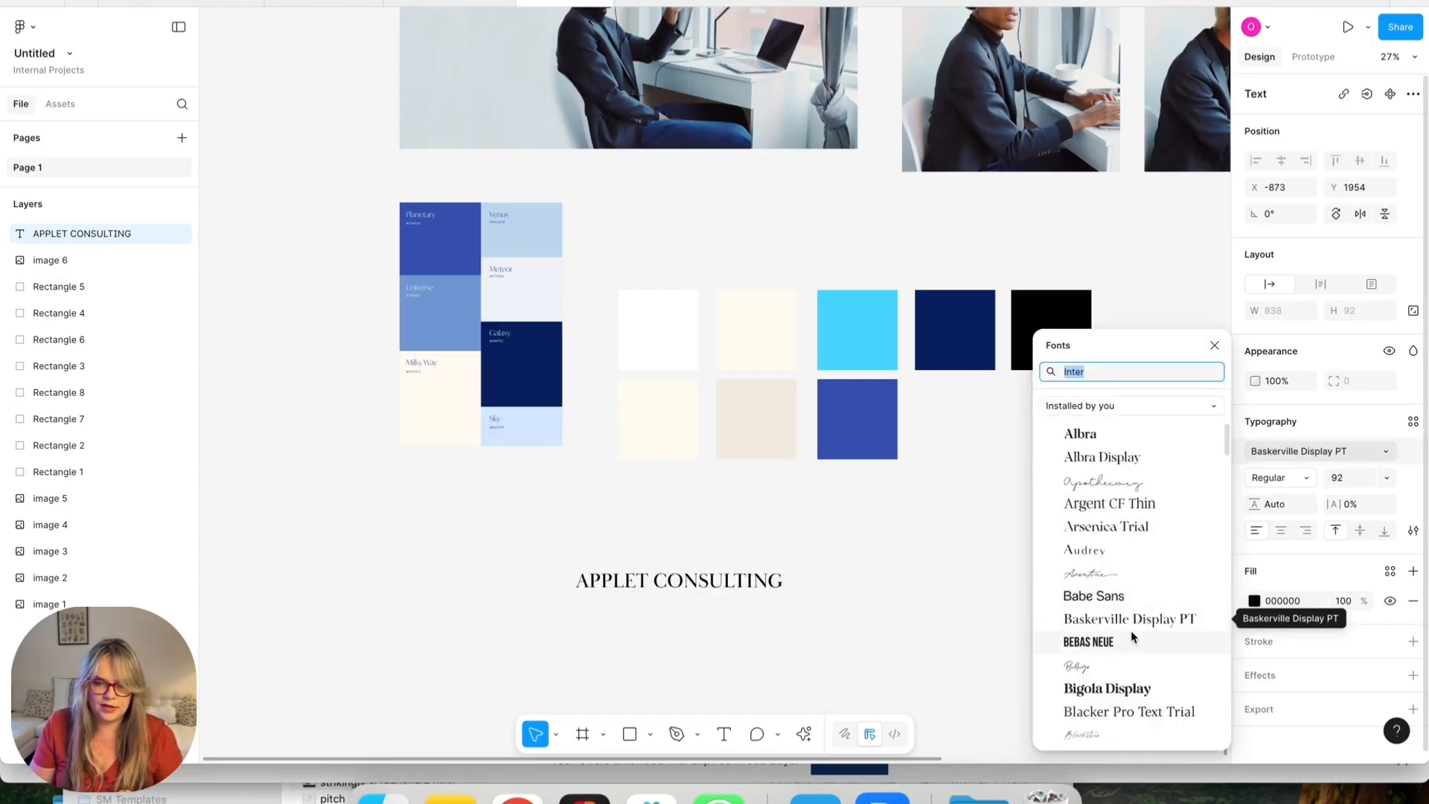
pyautogui.scroll(-1, 1130, 629)
pyautogui.scroll(-1, 1129, 640)
pyautogui.scroll(-5, 1128, 677)
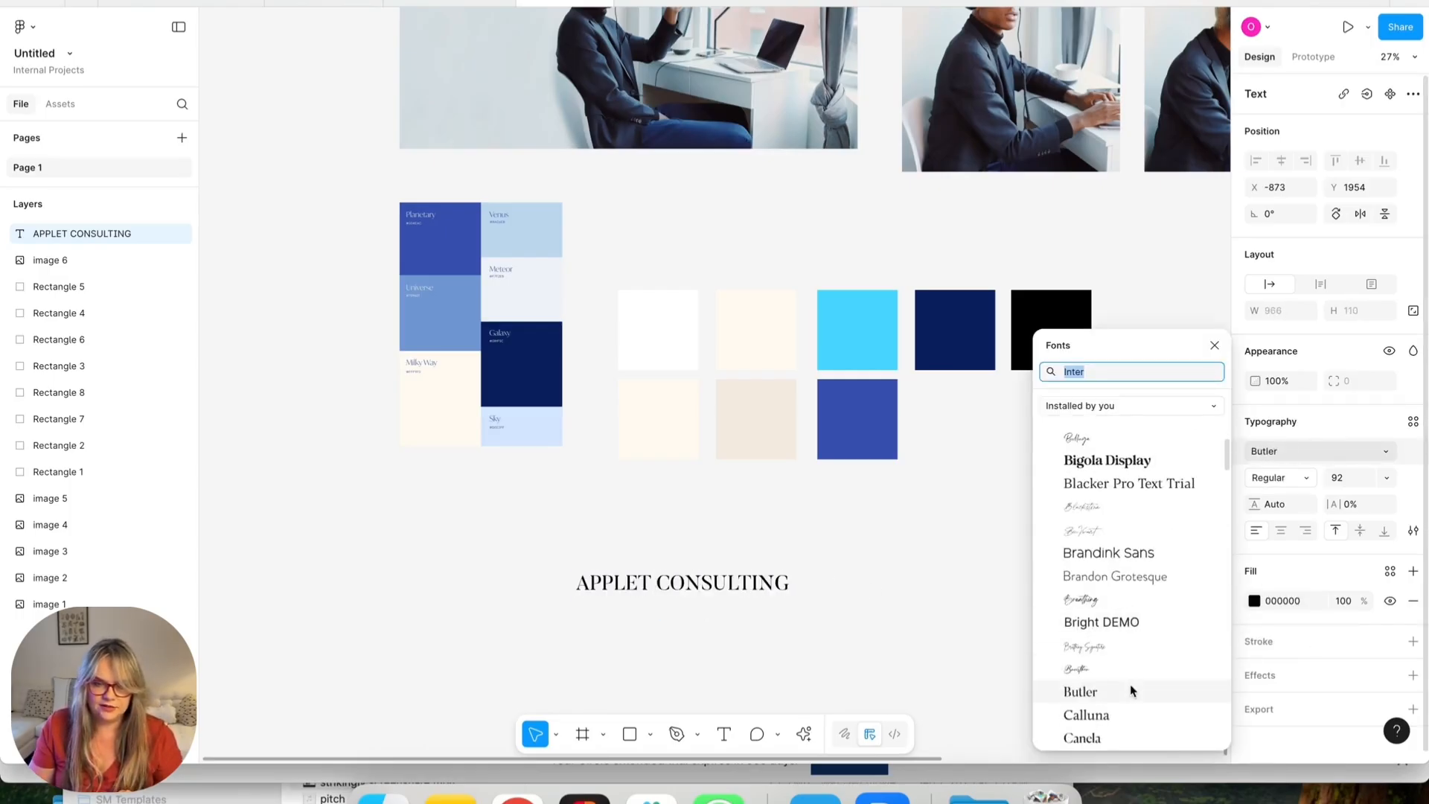
pyautogui.scroll(-4, 1131, 588)
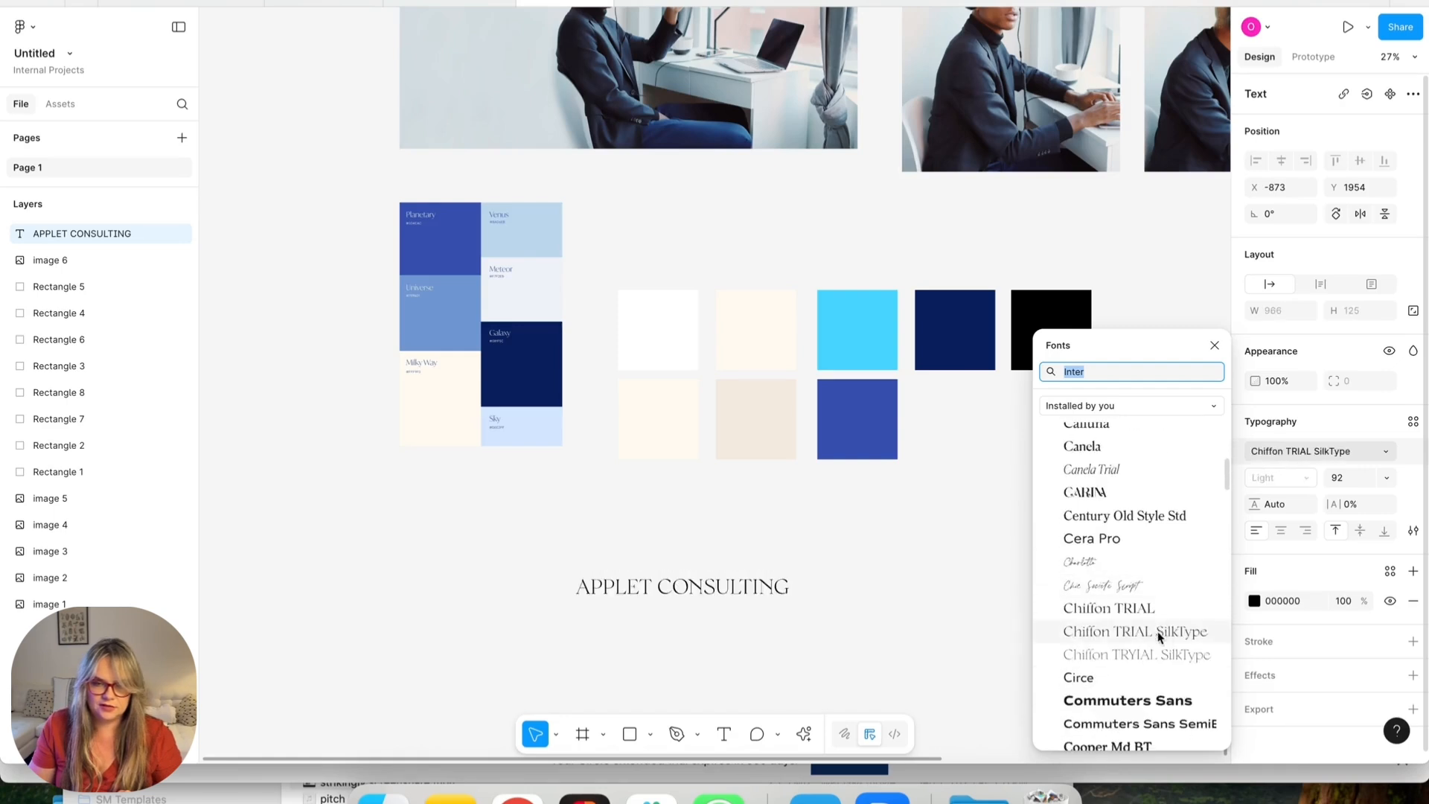
pyautogui.scroll(-5, 1133, 630)
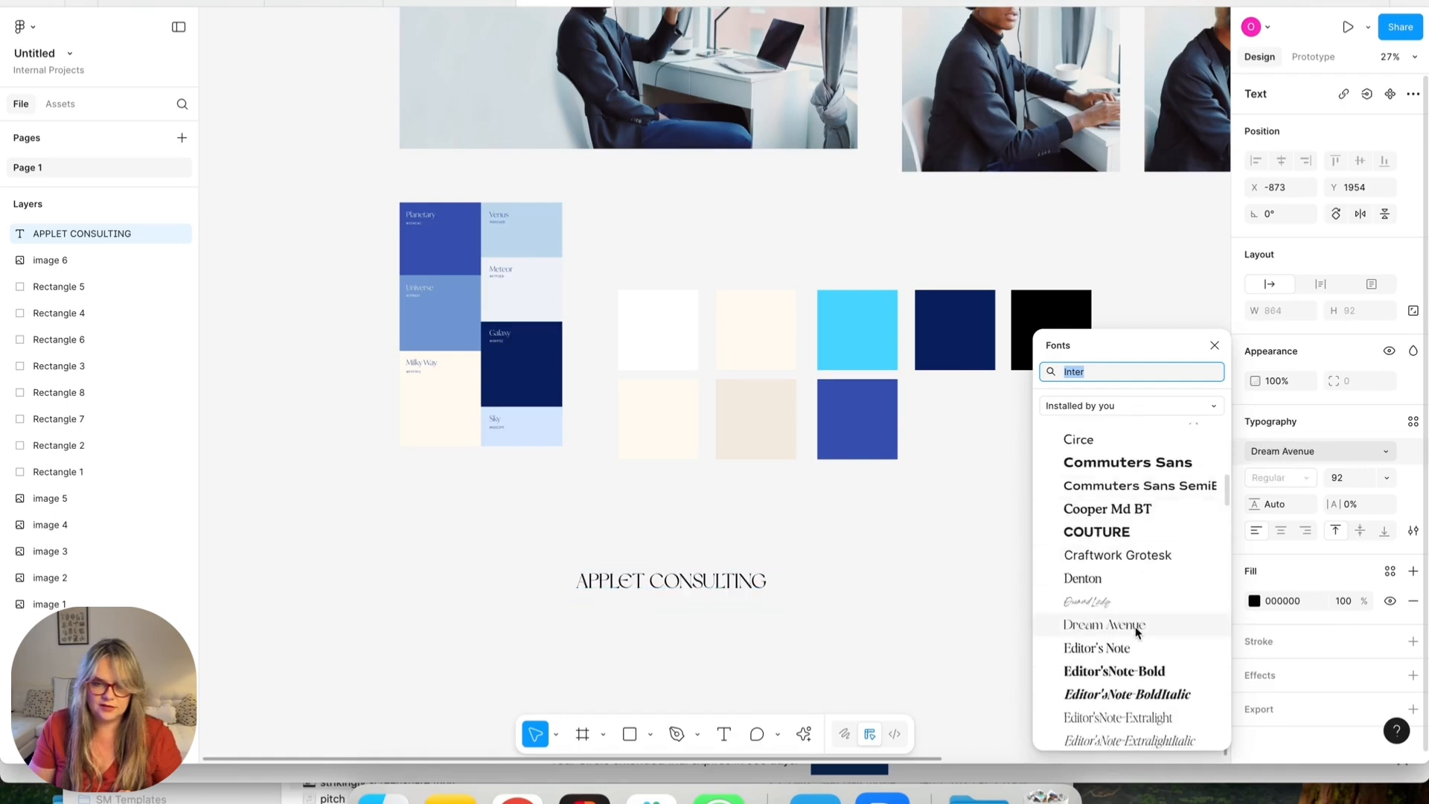
pyautogui.click(1149, 470)
pyautogui.click(941, 565)
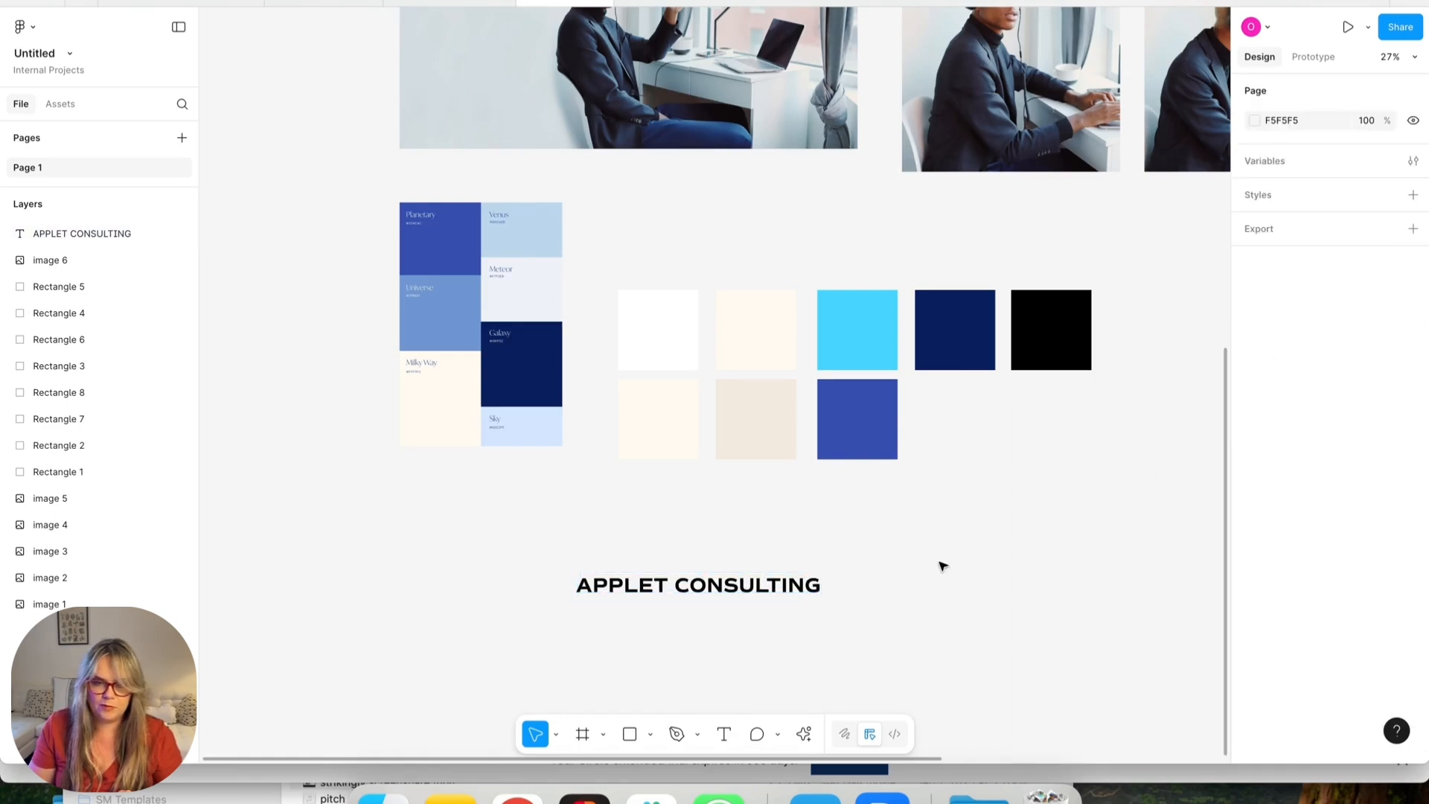
# Export the APPLET CONSULTING text as a 1x PNG named APPLET CONSULTING.png into the Downloads folder.
pyautogui.click(726, 594)
pyautogui.click(1414, 704)
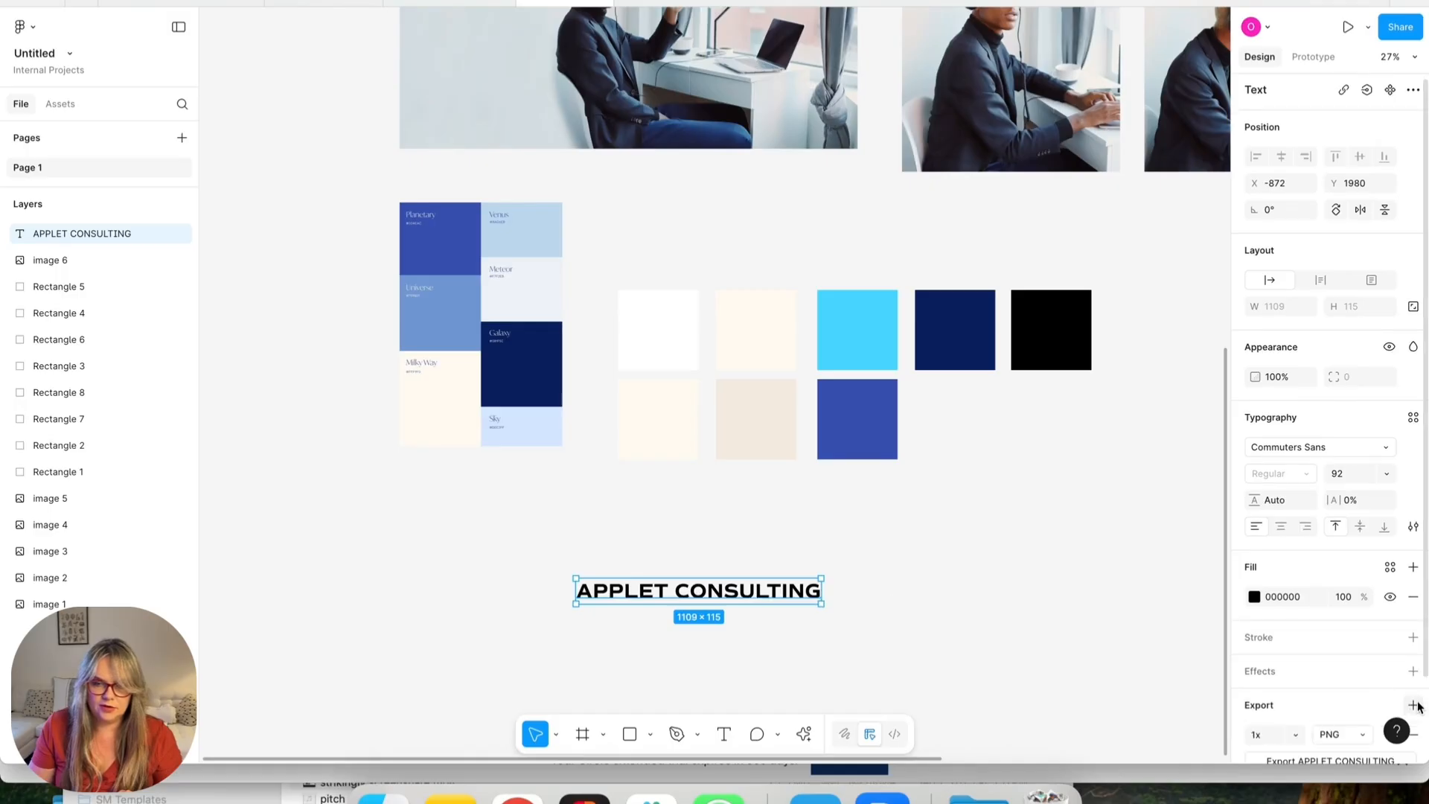
pyautogui.scroll(-1, 1337, 744)
pyautogui.click(1332, 751)
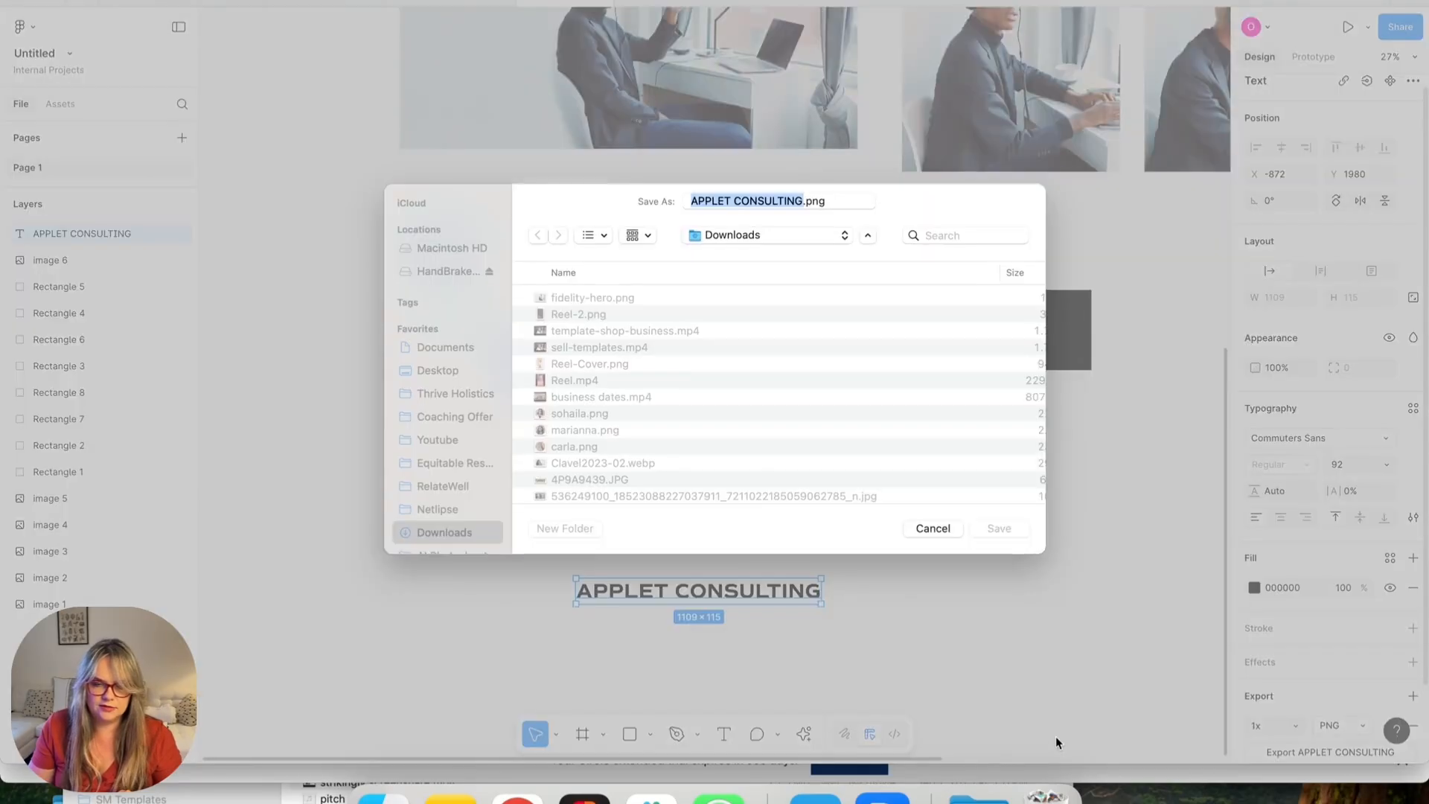
pyautogui.click(1009, 527)
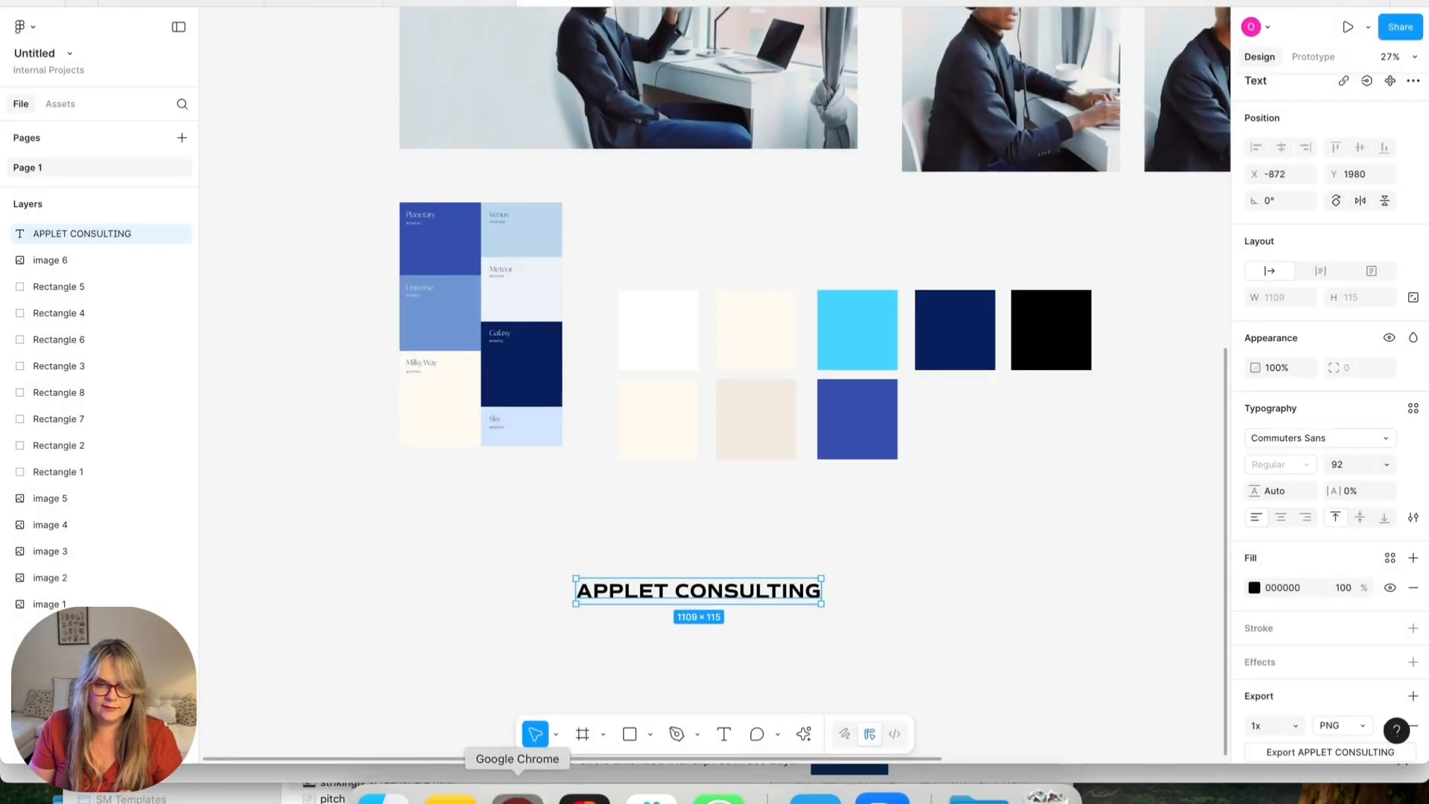
# Switch to Chrome and add APPLET CONSULTING.png from the Downloads folder as the site header's logo image.
pyautogui.click(517, 795)
pyautogui.click(248, 116)
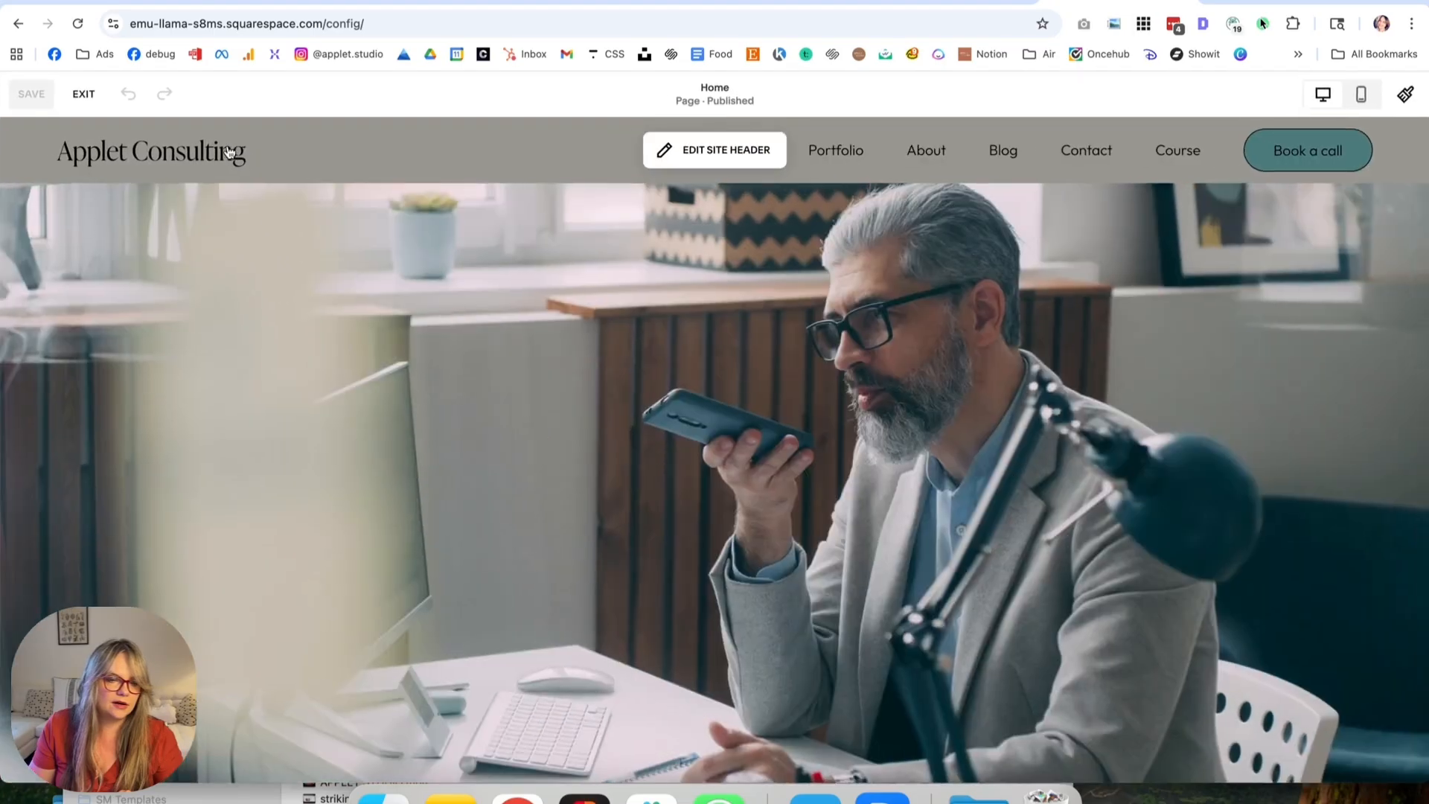
pyautogui.click(214, 155)
pyautogui.click(264, 148)
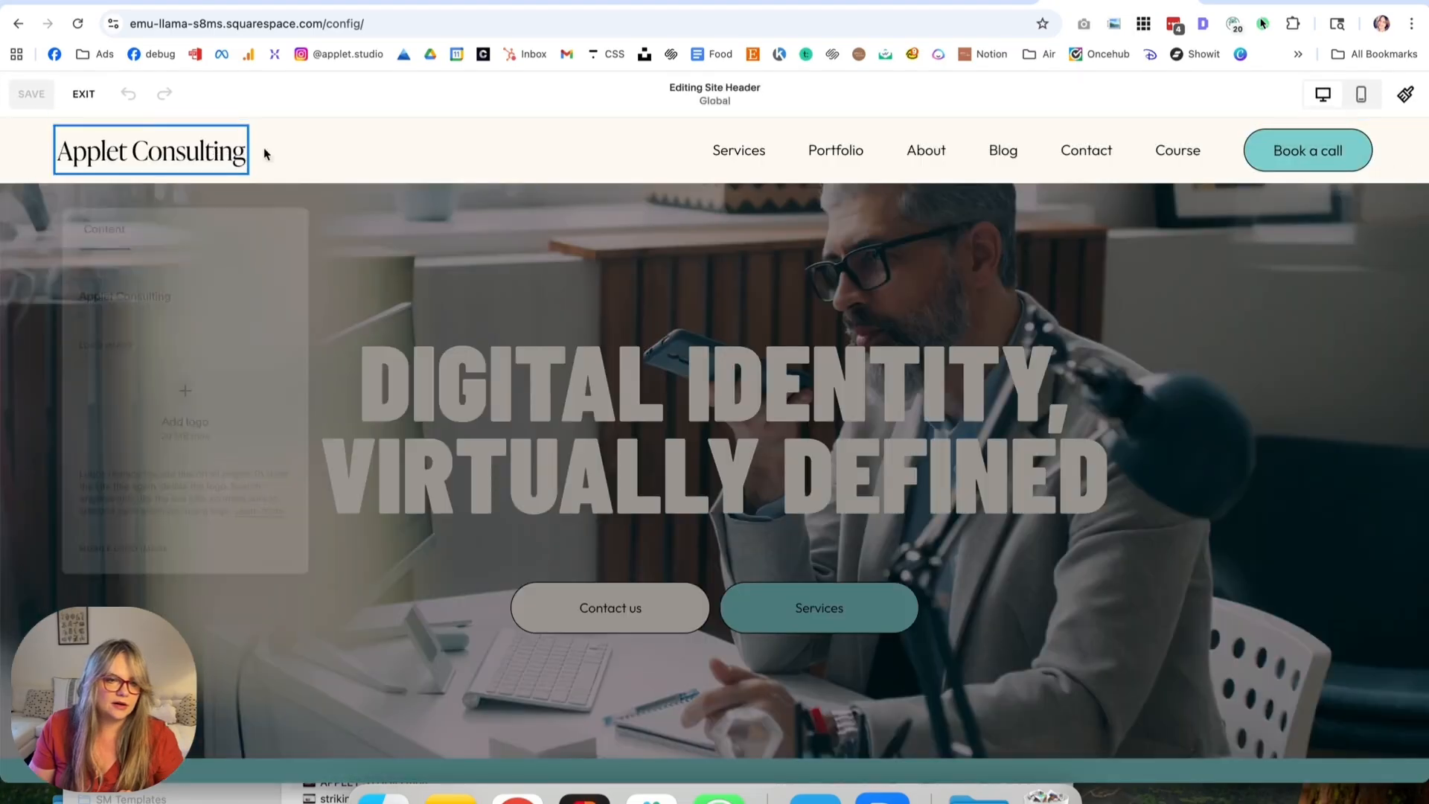
pyautogui.click(277, 414)
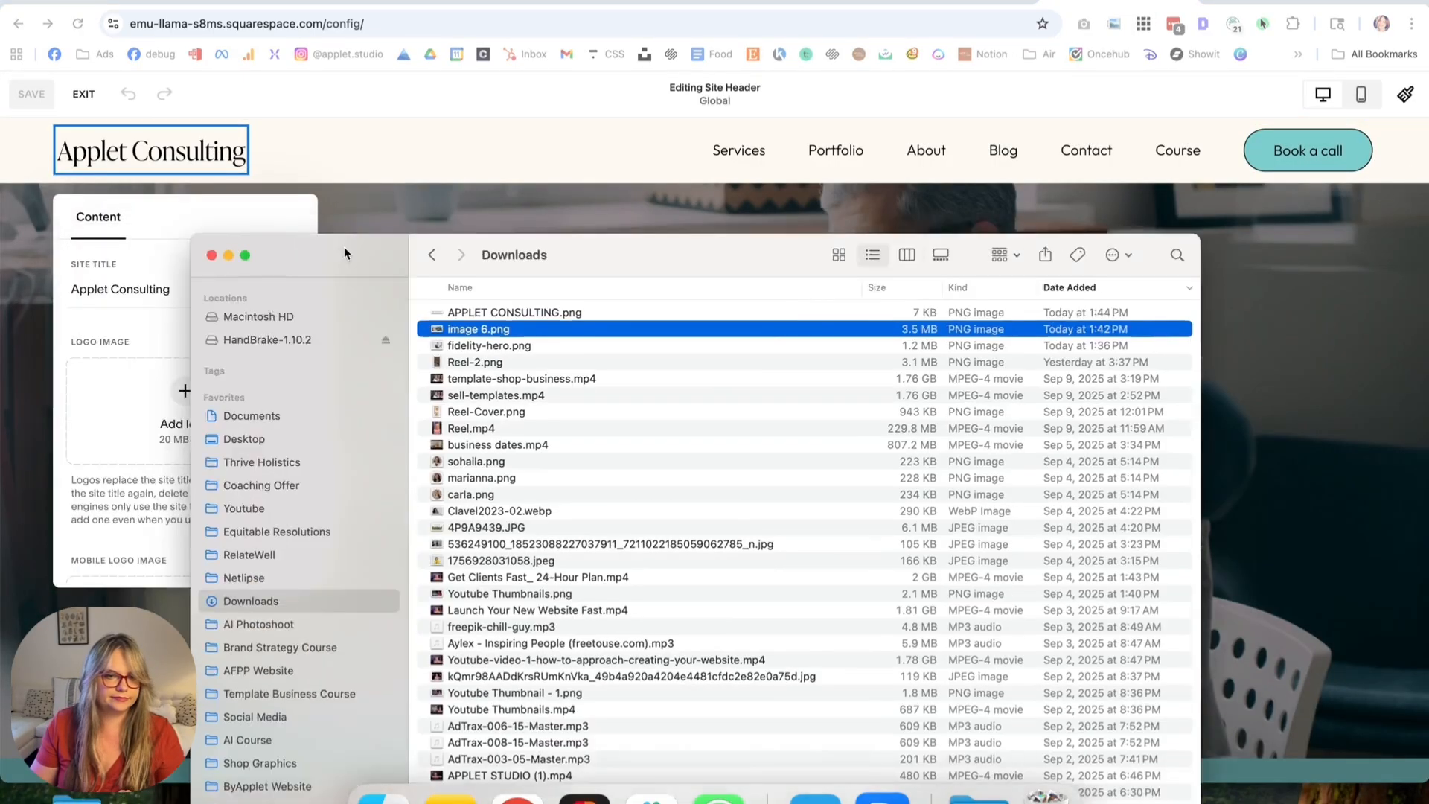
pyautogui.moveTo(344, 247); pyautogui.dragTo(692, 275)
pyautogui.click(847, 341)
pyautogui.moveTo(847, 341); pyautogui.dragTo(228, 378)
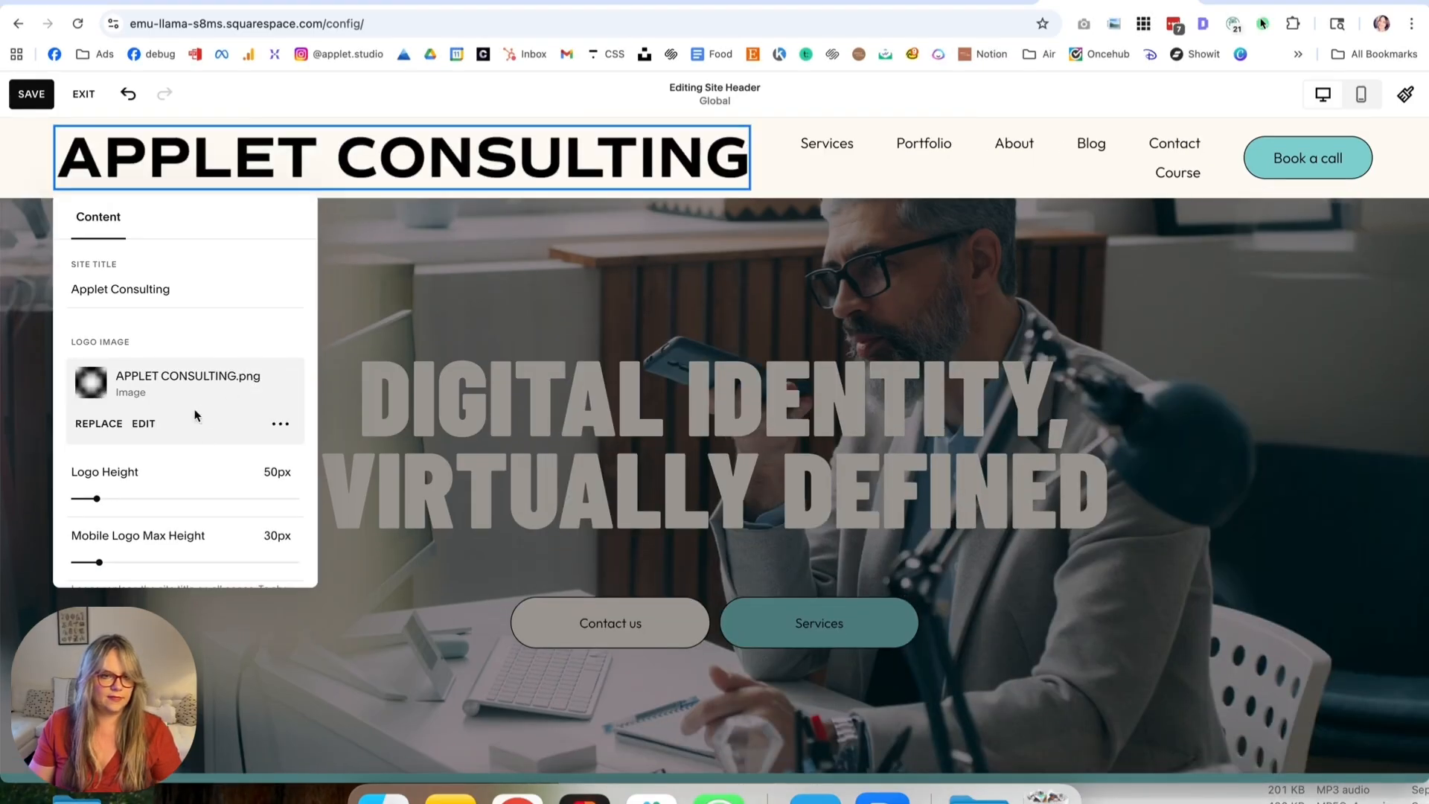
# Set the logo height to 20px and the mobile logo max height to 15px, and close the logo settings.
pyautogui.scroll(-3, 227, 443)
pyautogui.scroll(-1, 227, 443)
pyautogui.moveTo(97, 338); pyautogui.dragTo(68, 344)
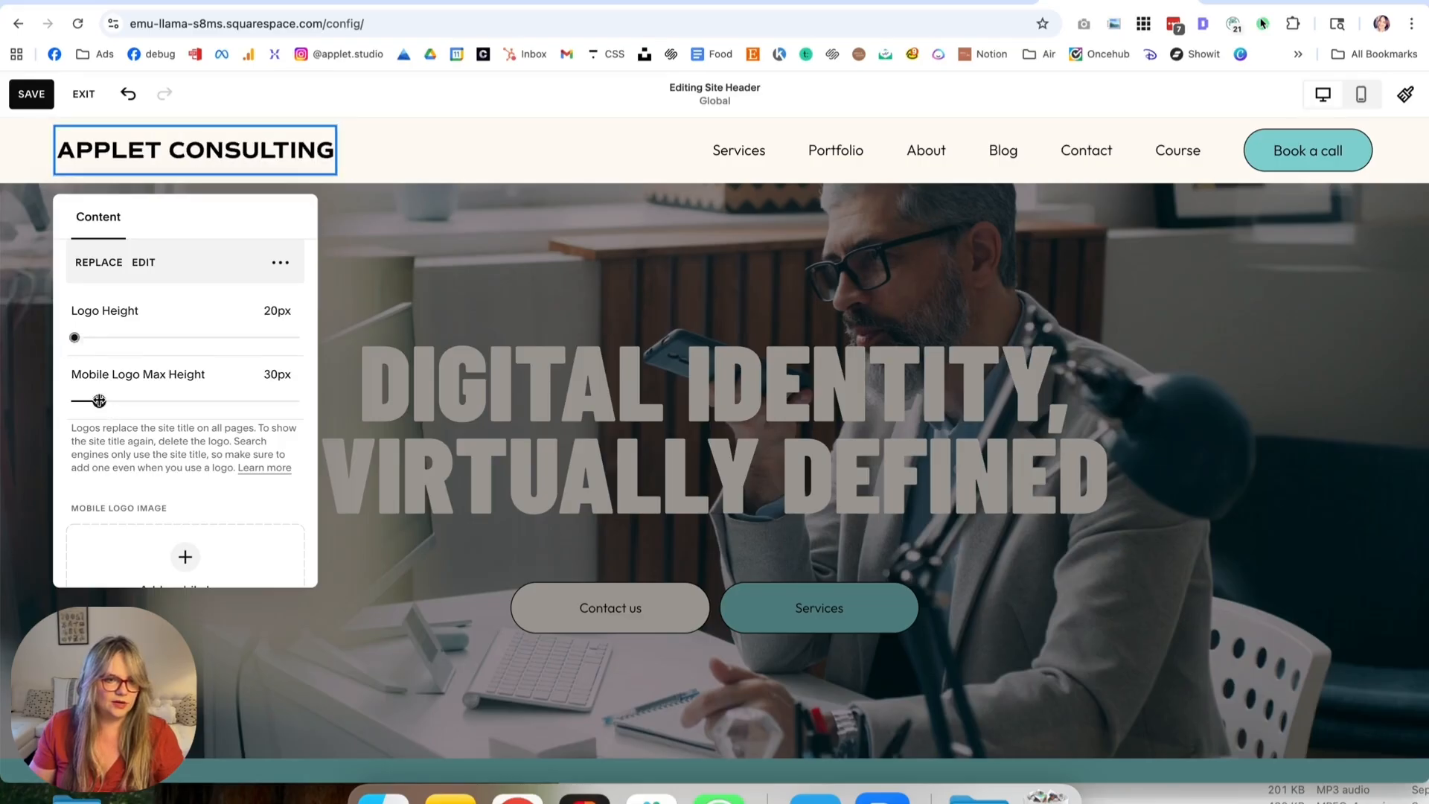
pyautogui.moveTo(99, 401); pyautogui.dragTo(78, 408)
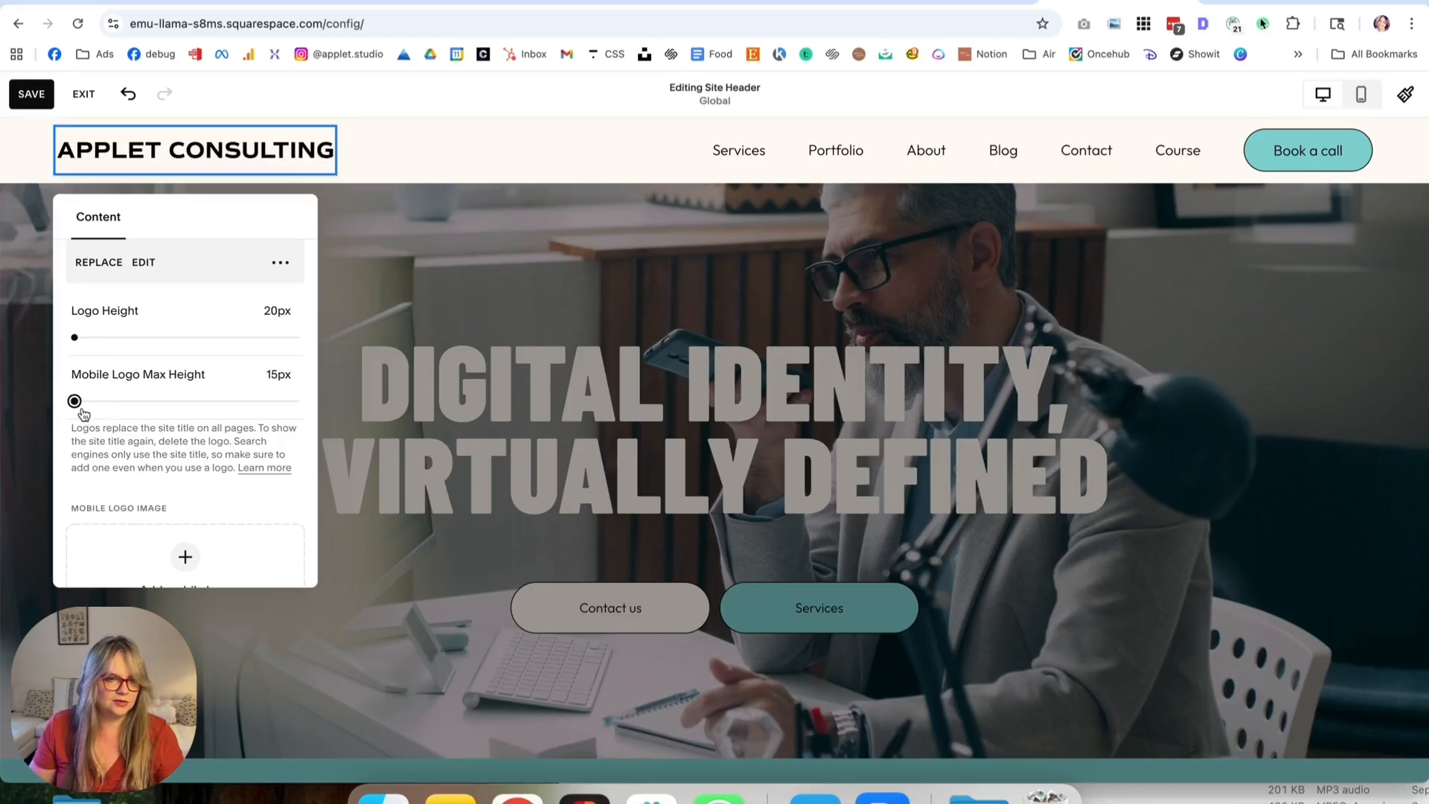
pyautogui.click(441, 360)
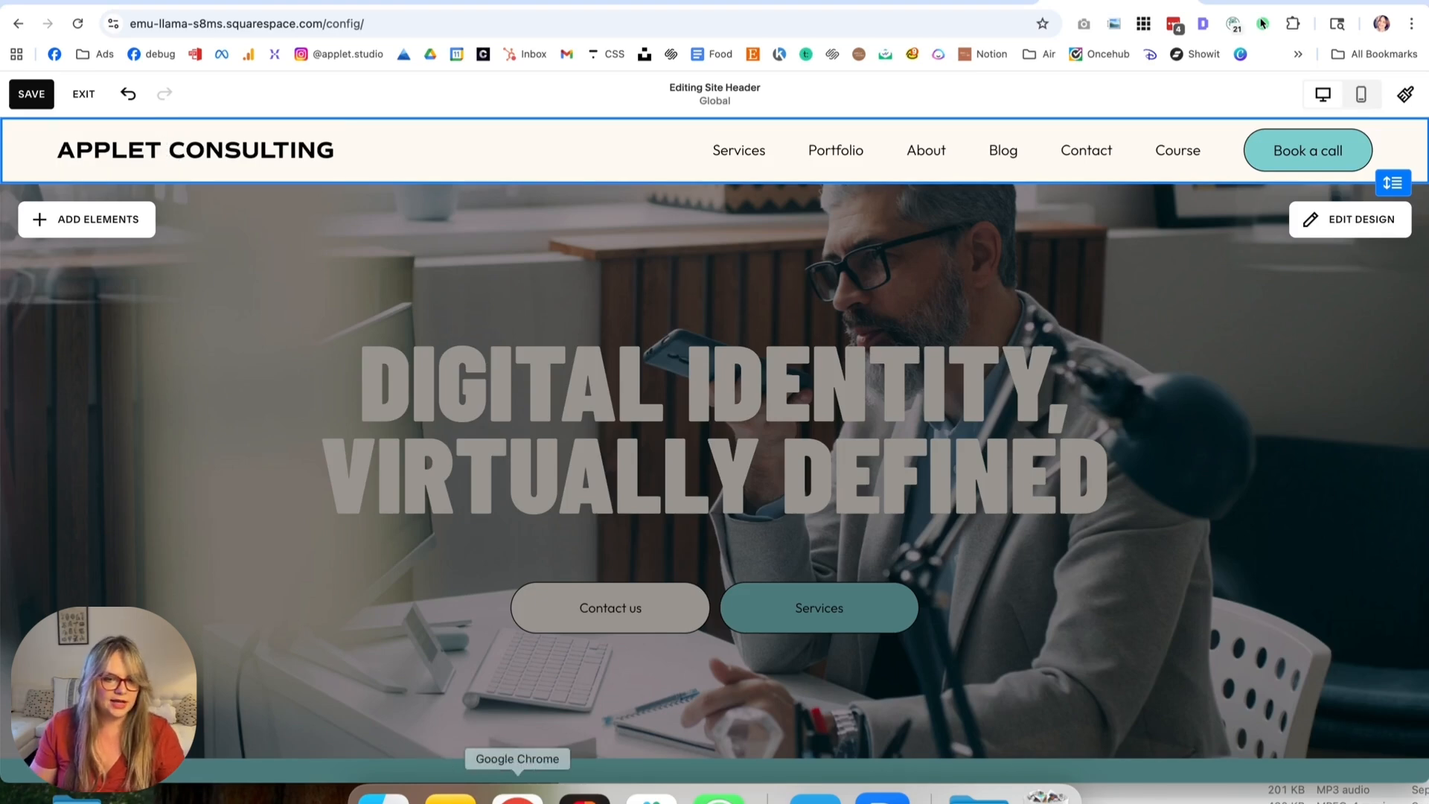
# Switch to Figma and scale the APPLET CONSULTING text down to 550 × 57.
pyautogui.click(584, 797)
pyautogui.moveTo(739, 605); pyautogui.dragTo(674, 589)
pyautogui.press('k')
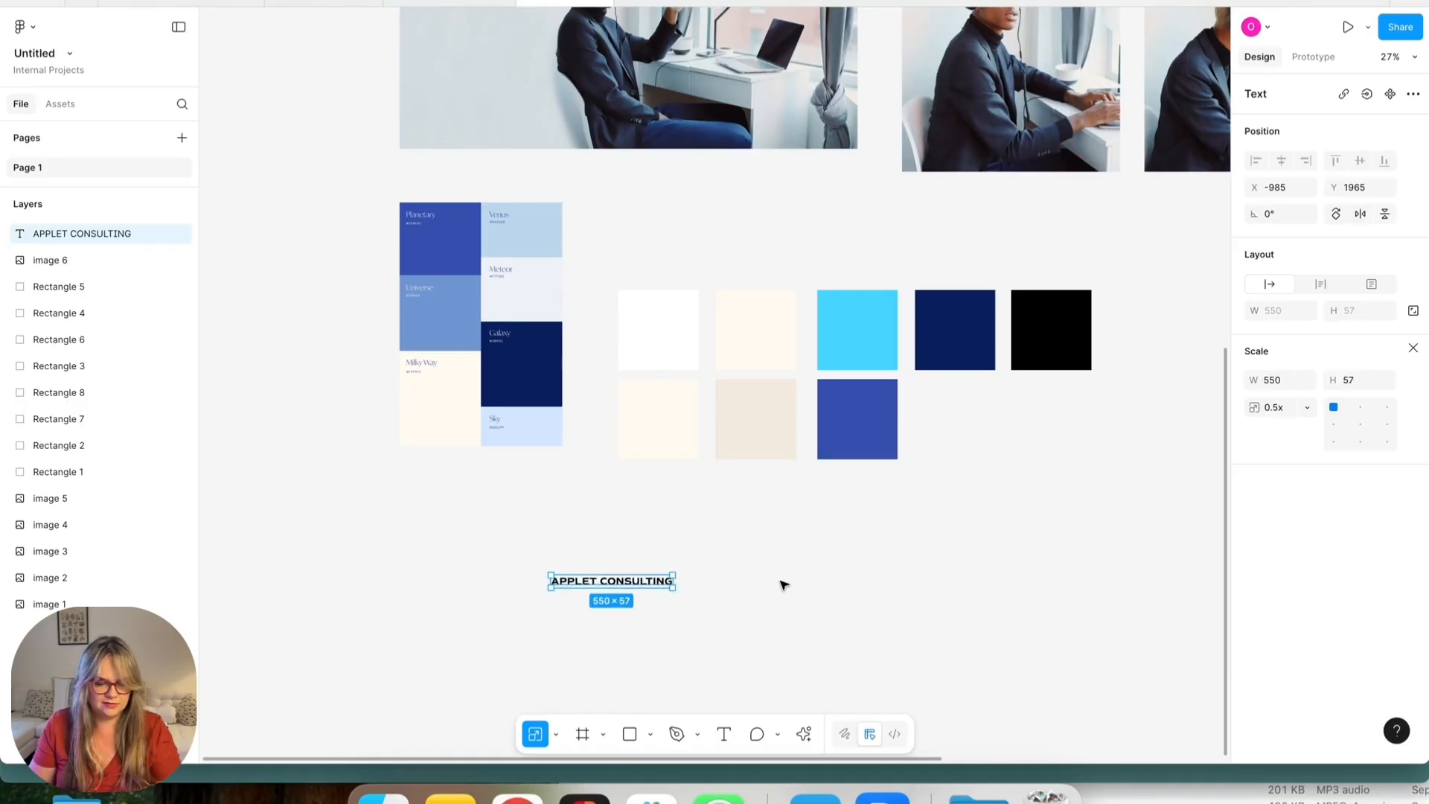
pyautogui.press('v')
# Export the scaled text as a 1x PNG, replacing the existing APPLET CONSULTING.png in Downloads.
pyautogui.scroll(-2, 1337, 736)
pyautogui.click(1321, 681)
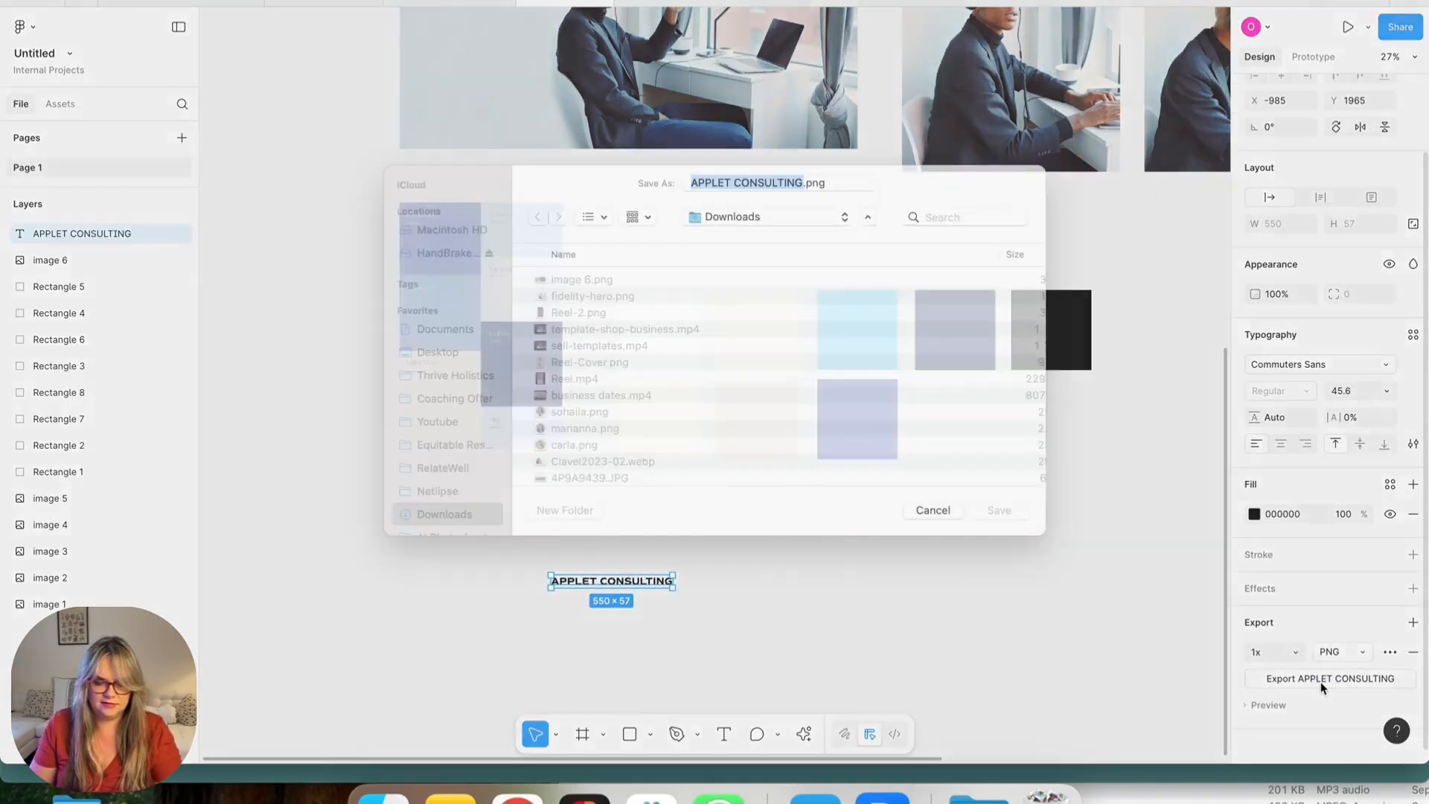
pyautogui.press('Return')
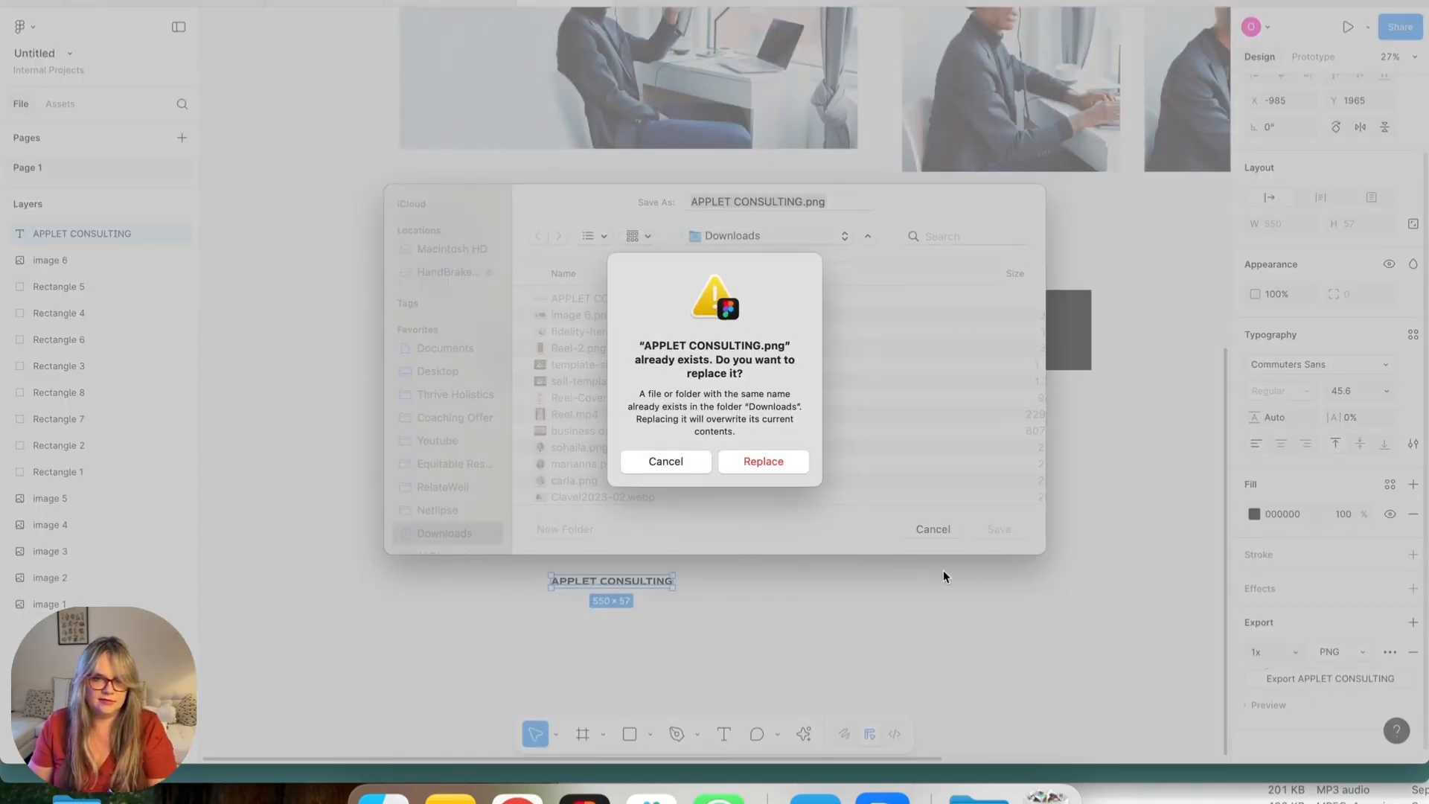
pyautogui.click(774, 454)
# Return to Chrome and remove the current logo image from the site title and logo settings.
pyautogui.click(517, 795)
pyautogui.click(224, 152)
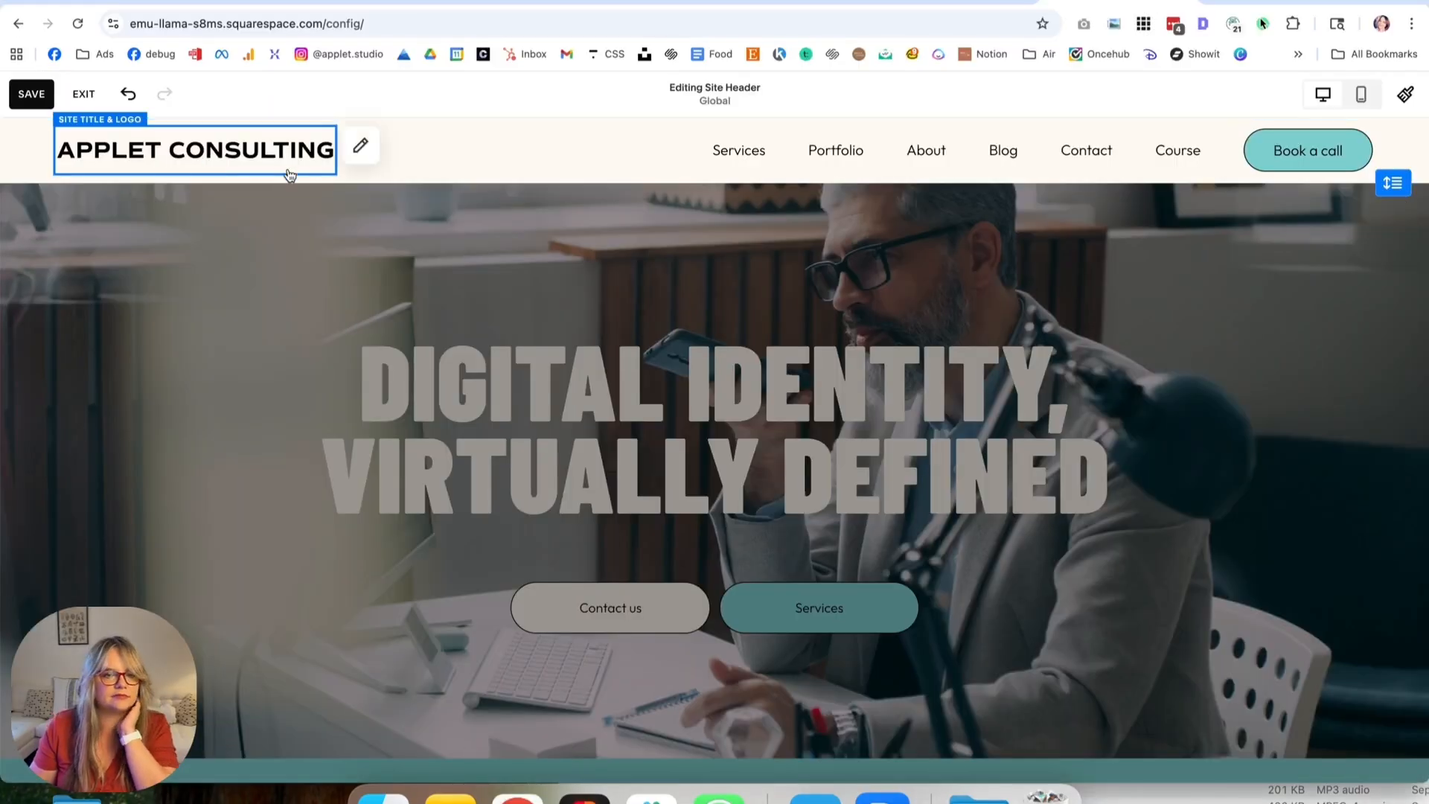
pyautogui.click(345, 149)
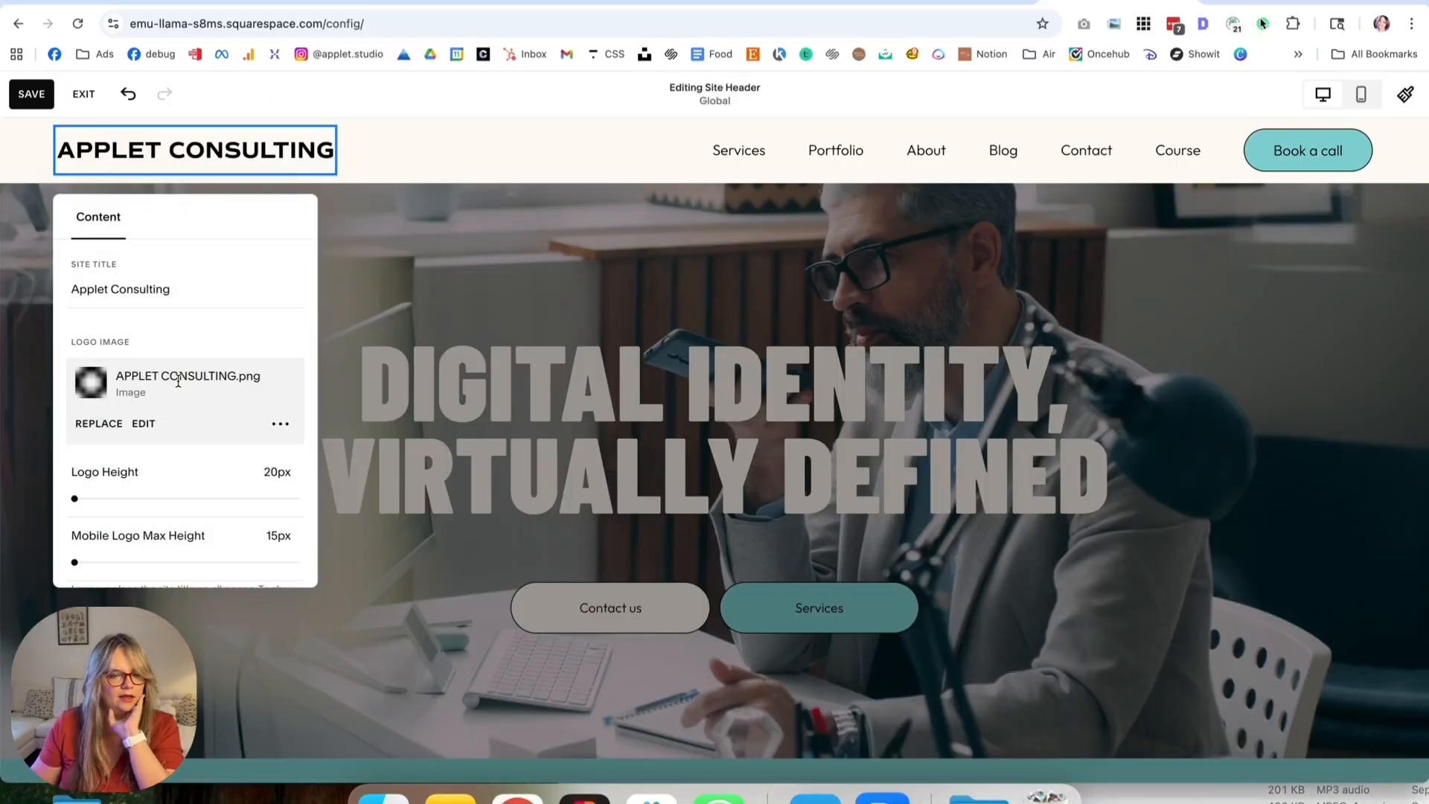
pyautogui.click(282, 424)
pyautogui.click(235, 481)
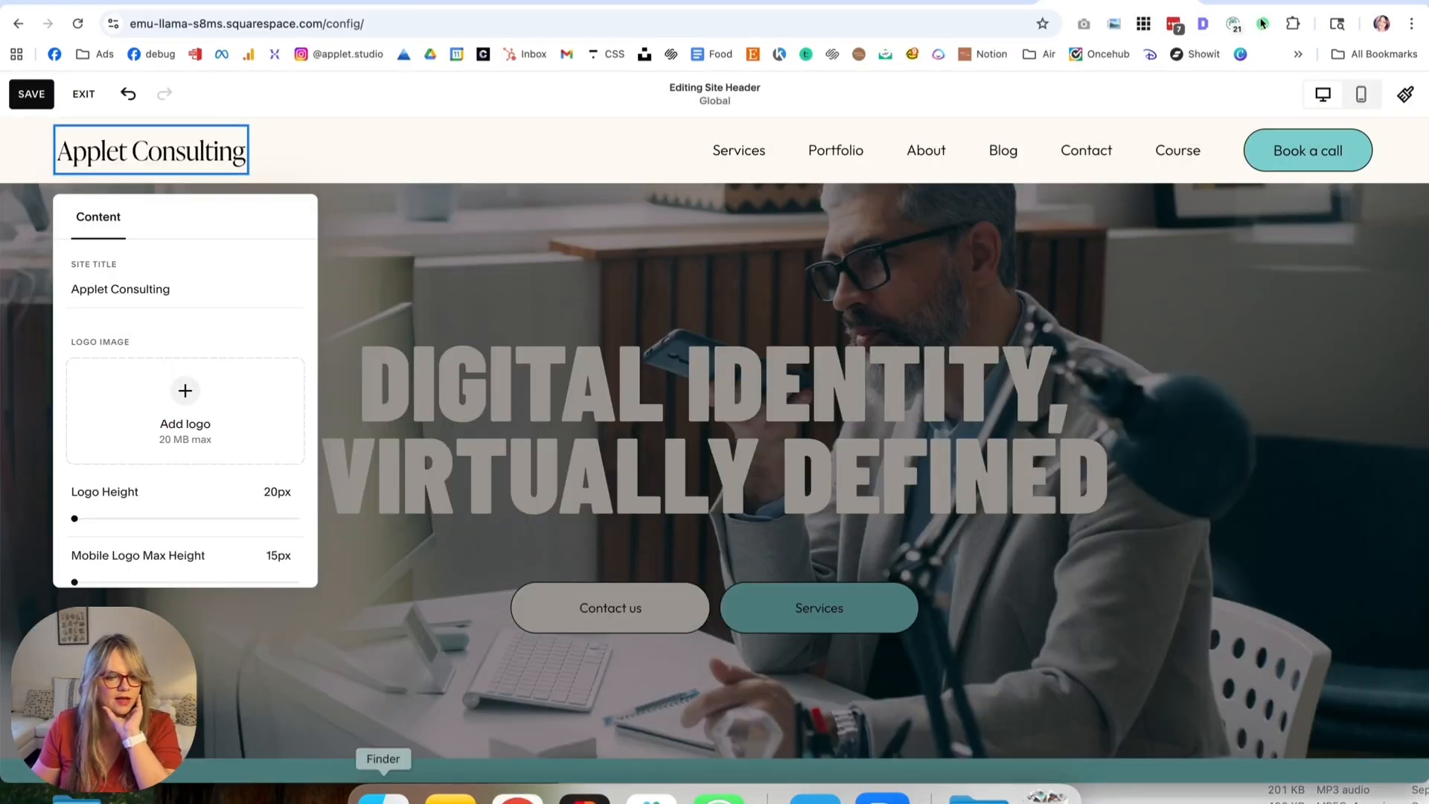
# Add the re-exported APPLET CONSULTING.png from Finder as the header's logo image and check its height settings.
pyautogui.click(384, 795)
pyautogui.moveTo(863, 249); pyautogui.dragTo(252, 403)
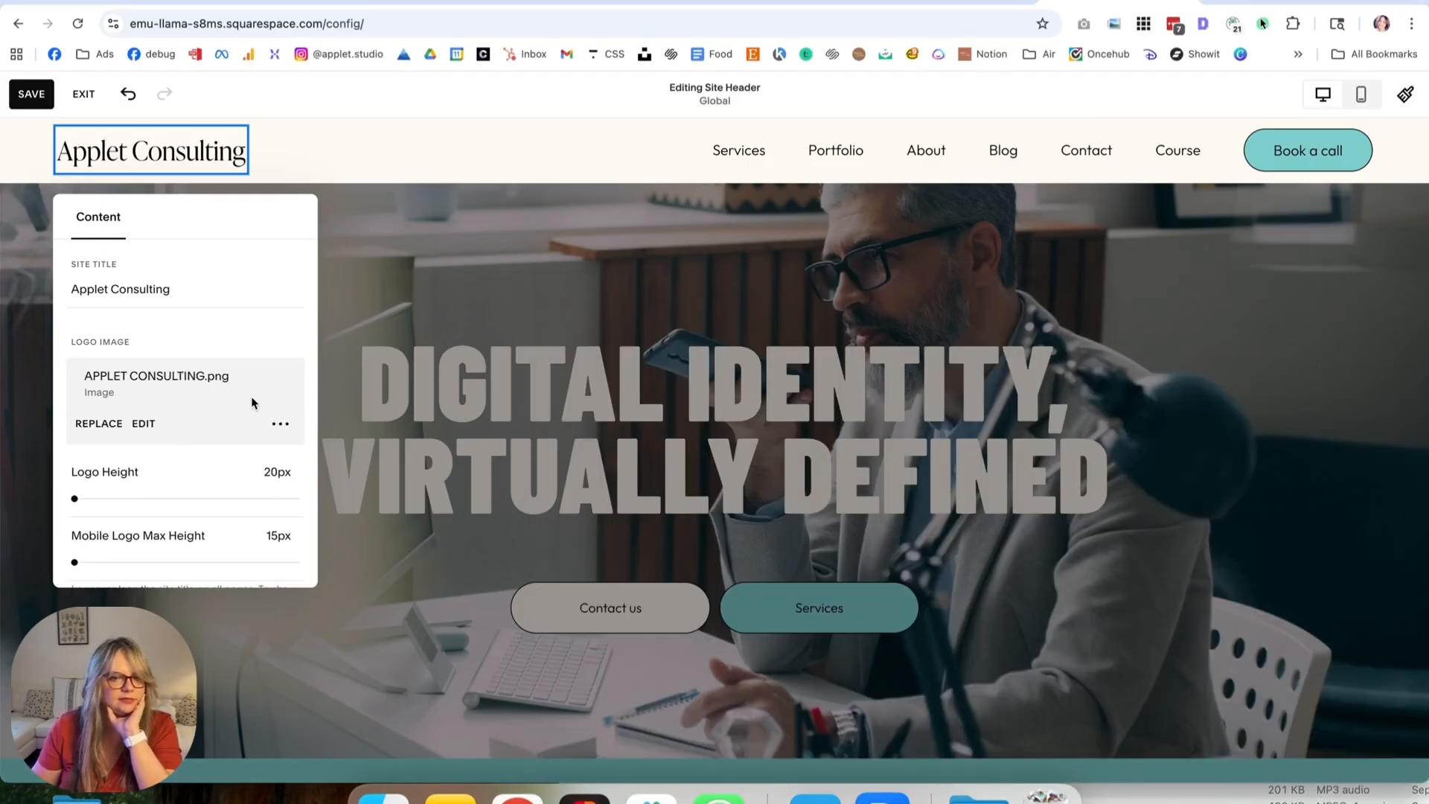
pyautogui.scroll(-3, 222, 394)
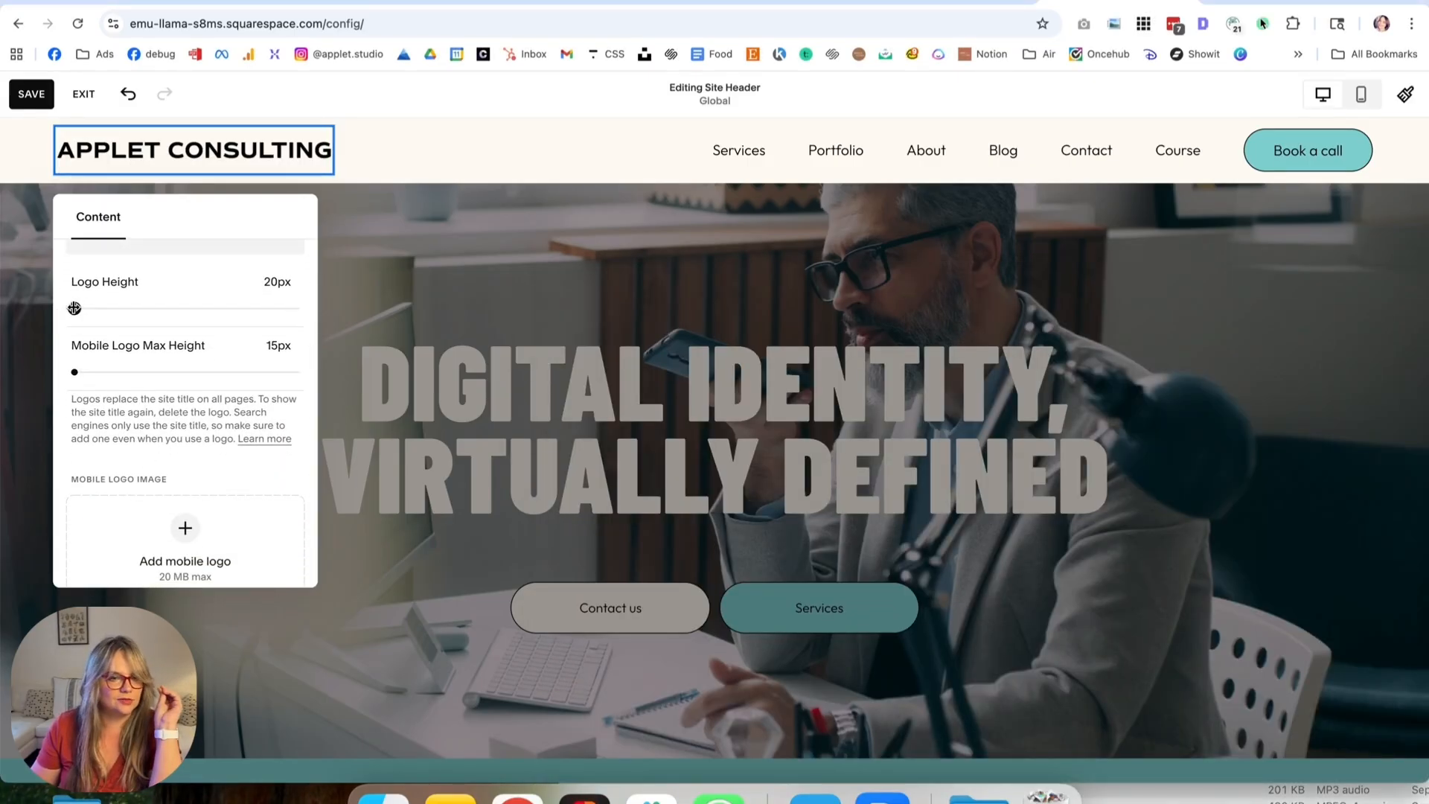
# Remove the logo image again to restore the text site title, and close the logo settings.
pyautogui.scroll(1, 156, 275)
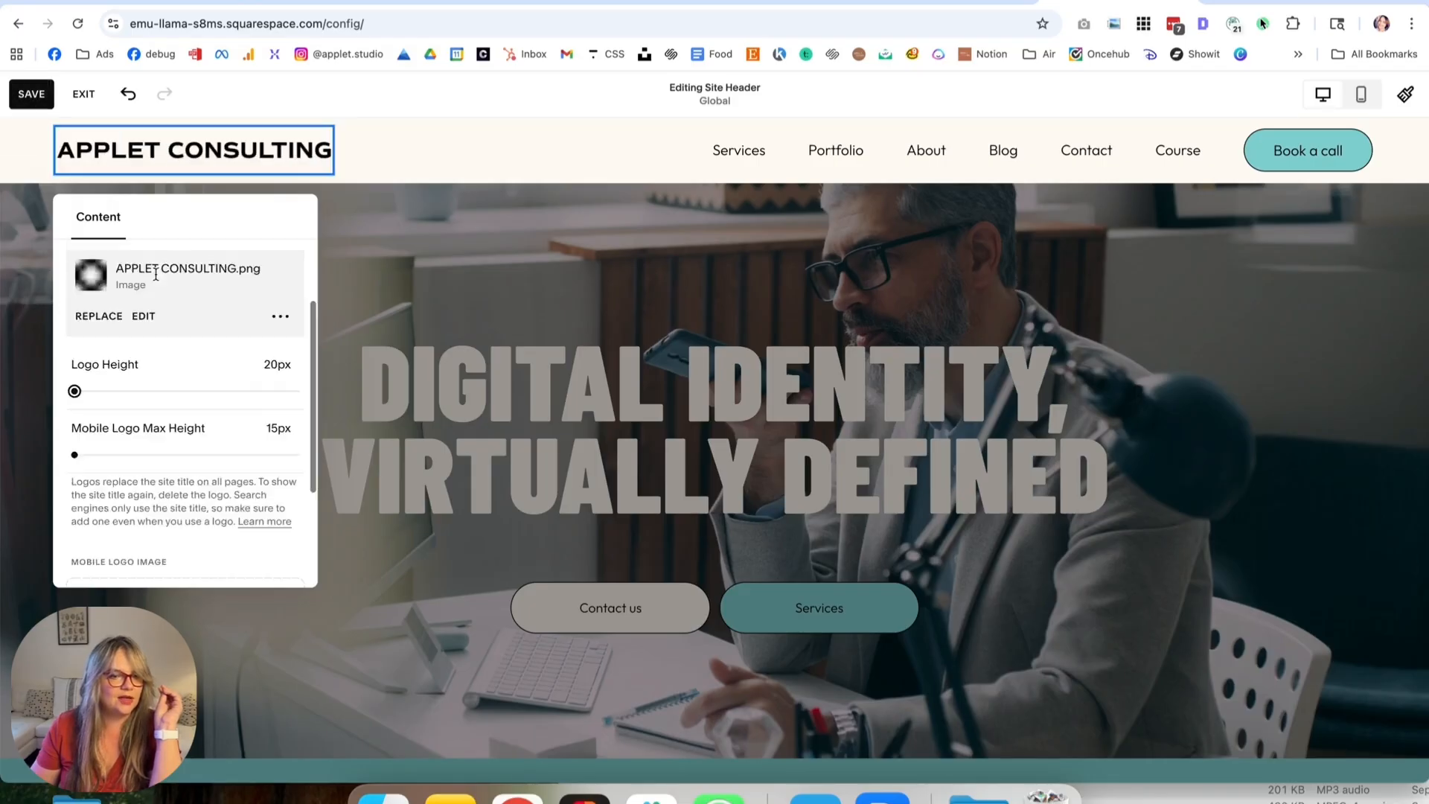
pyautogui.scroll(2, 255, 341)
pyautogui.click(280, 424)
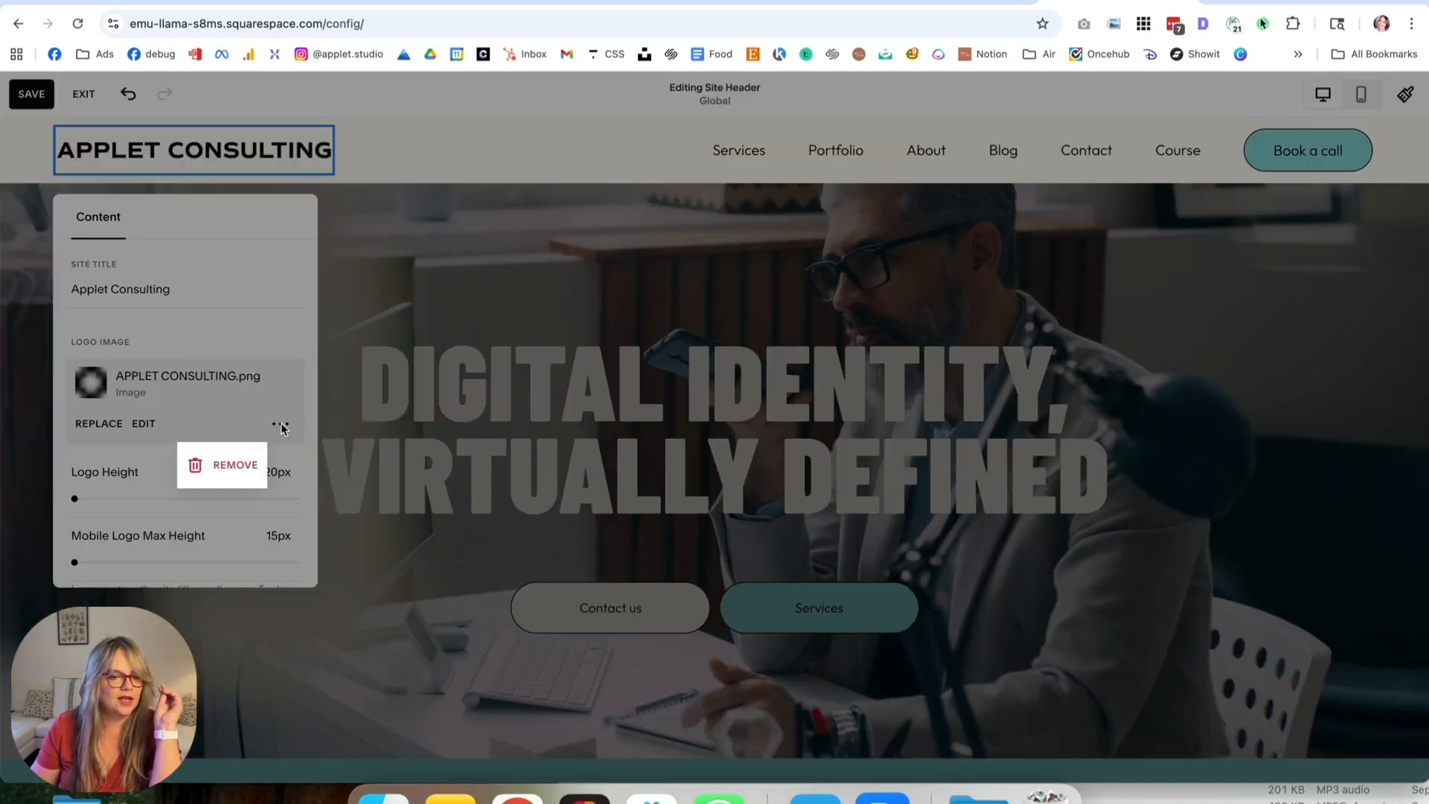
pyautogui.click(224, 464)
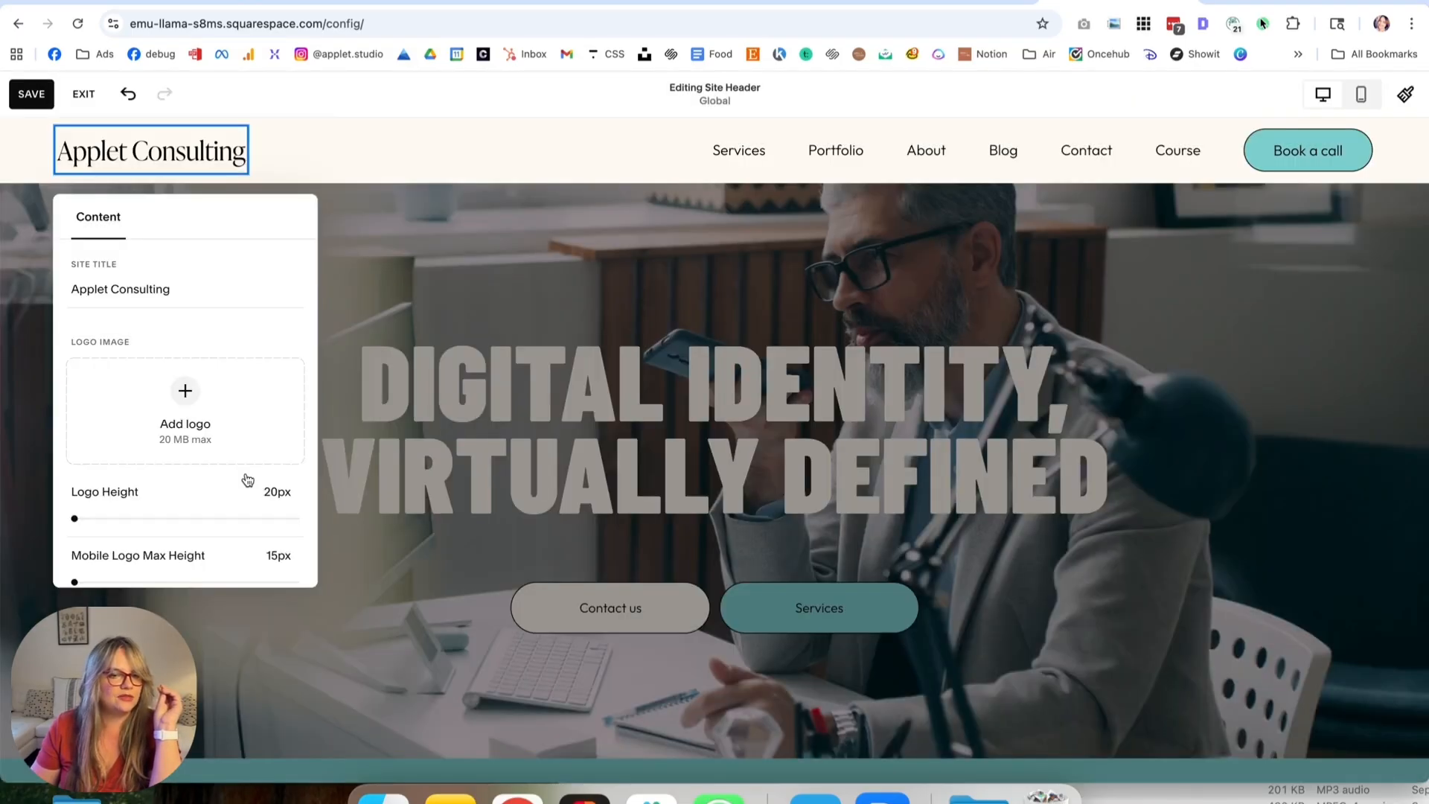
pyautogui.click(471, 381)
# Open the font style assignments in Site Styles and assign the Paragraph style to the site title.
pyautogui.click(1405, 94)
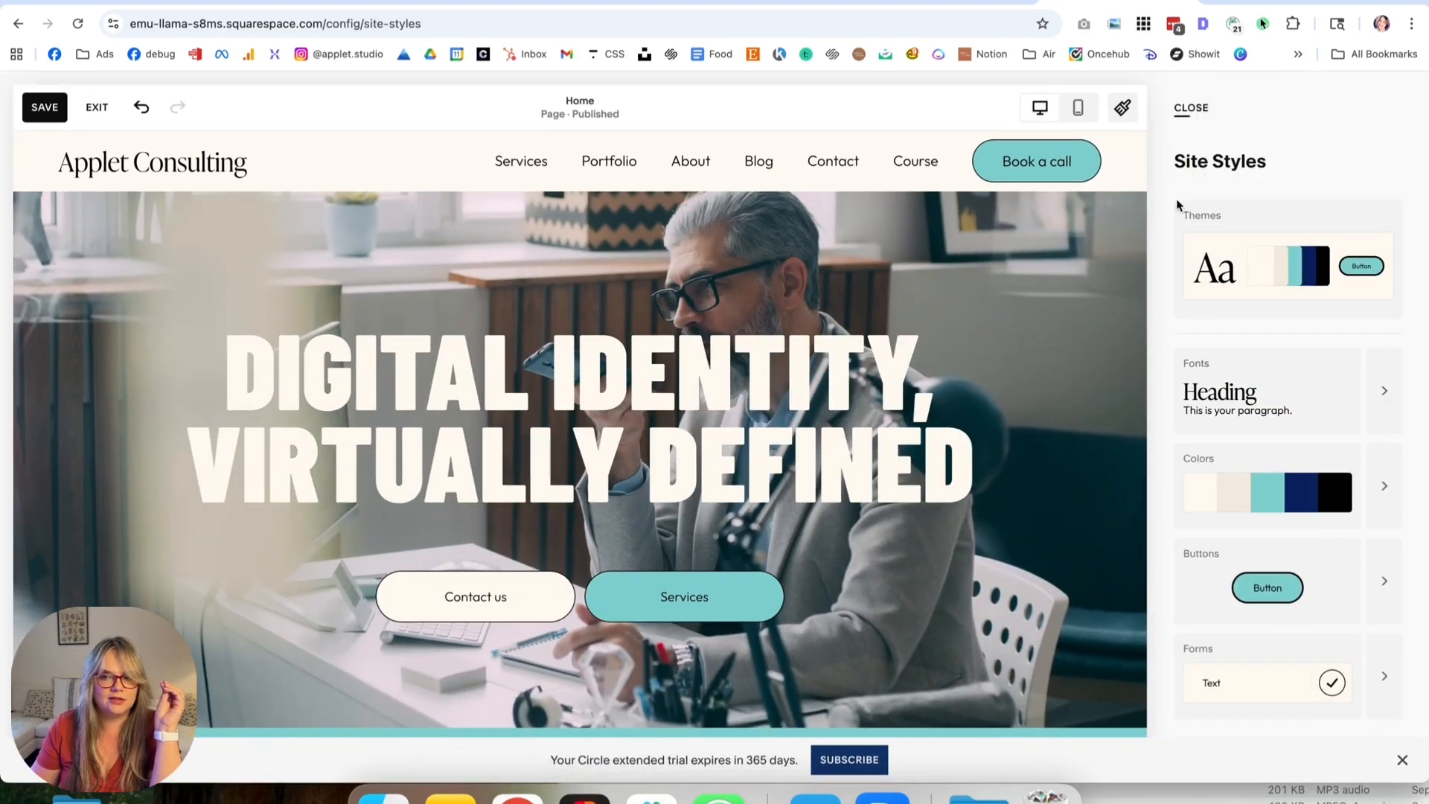
pyautogui.click(1390, 413)
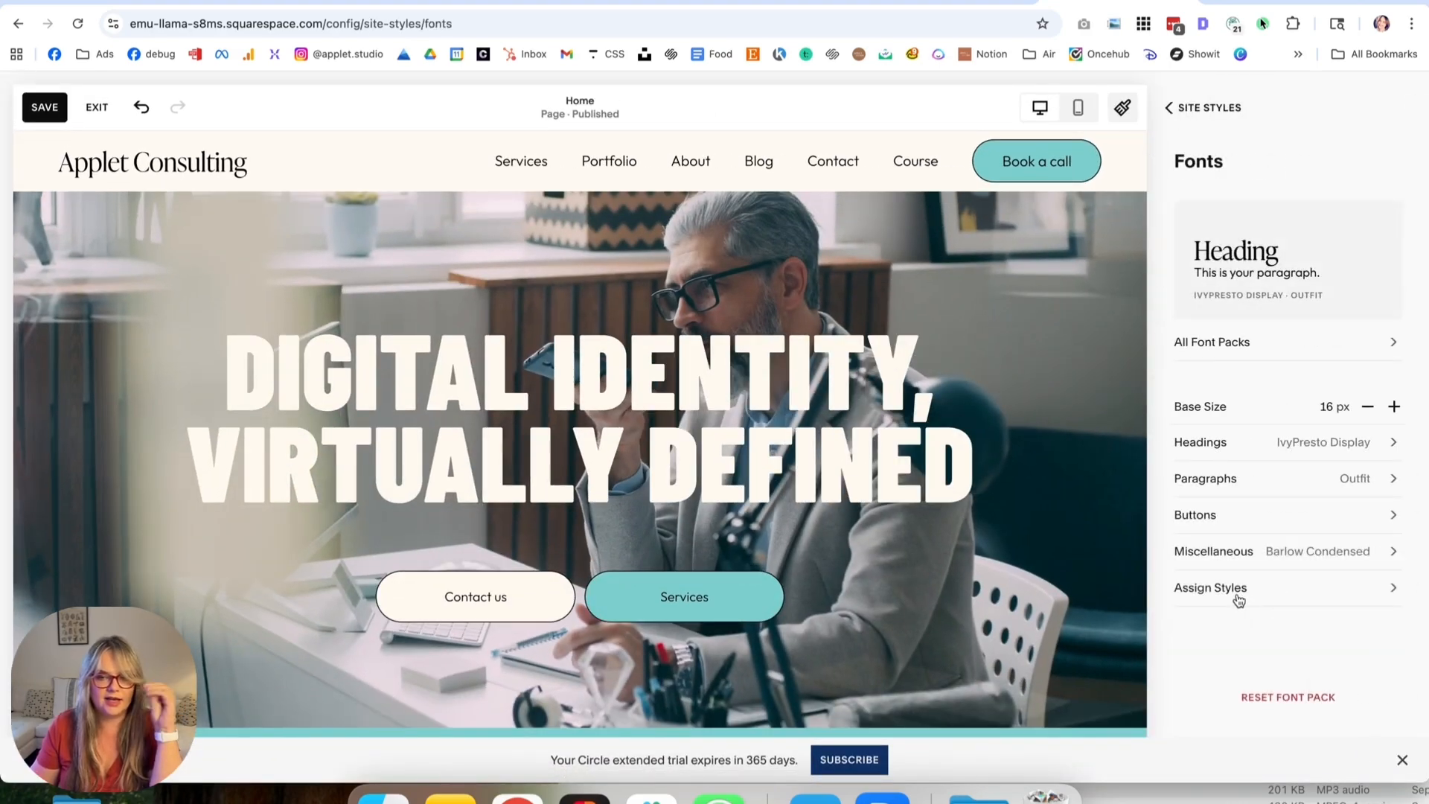
pyautogui.click(1239, 595)
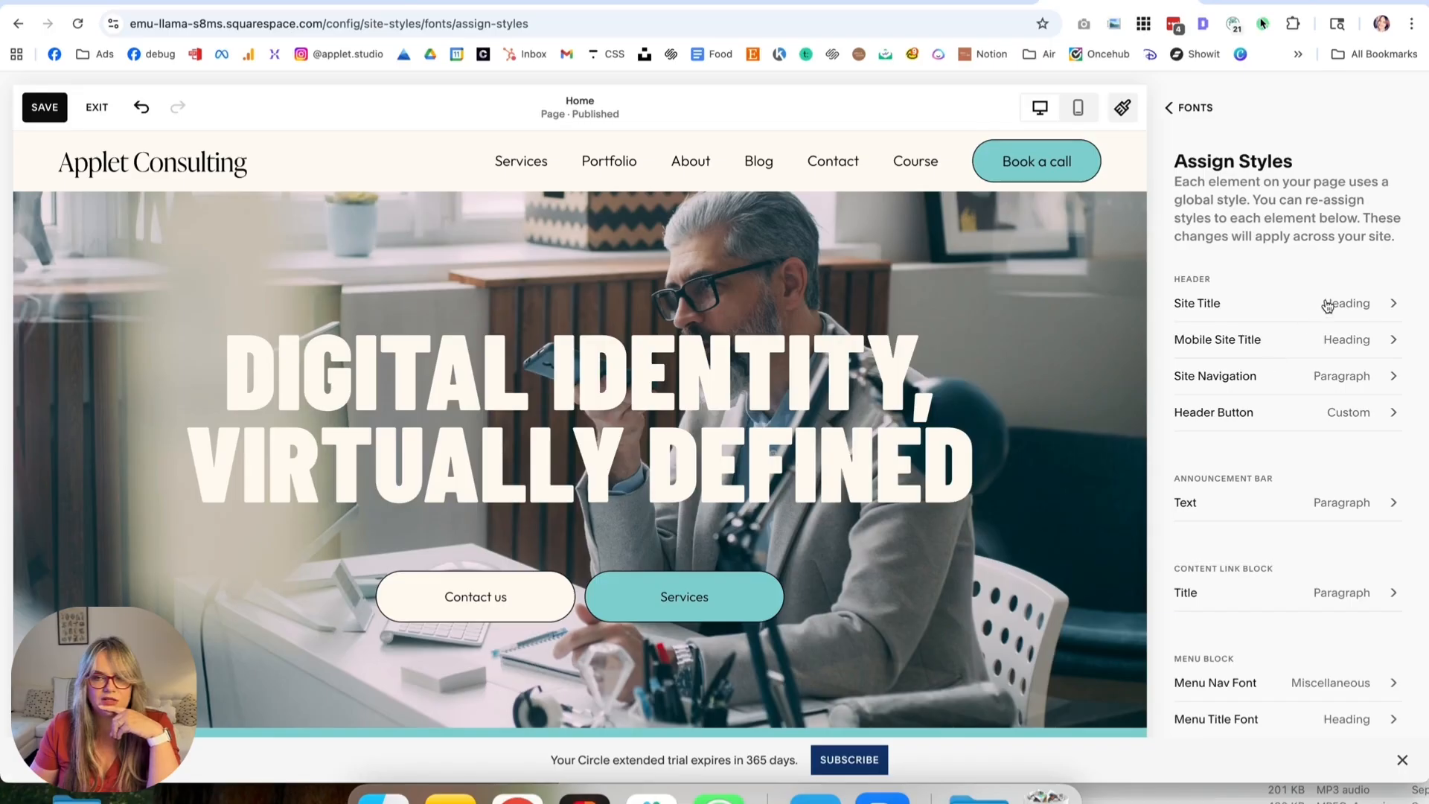
pyautogui.click(1327, 306)
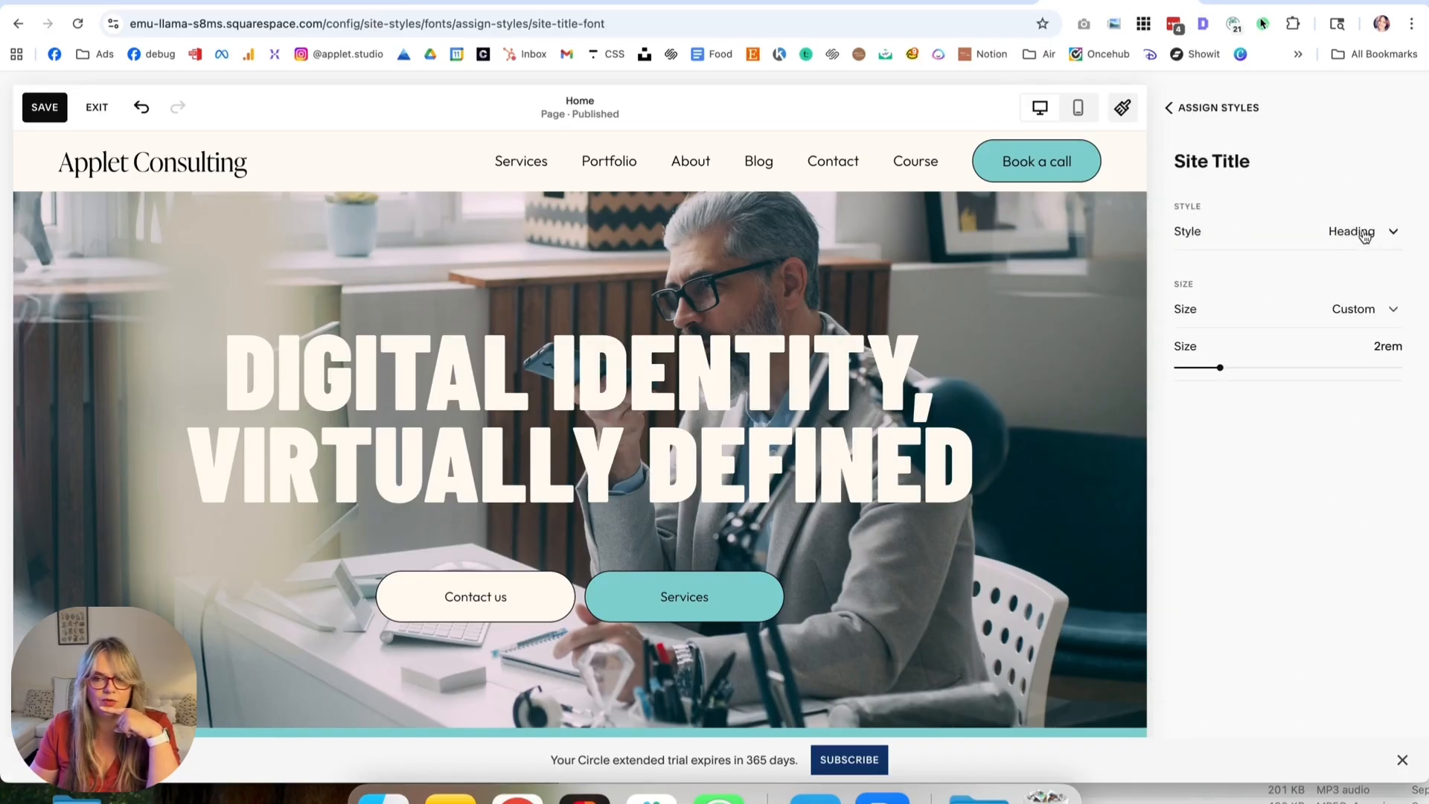
pyautogui.click(1364, 232)
pyautogui.click(1344, 205)
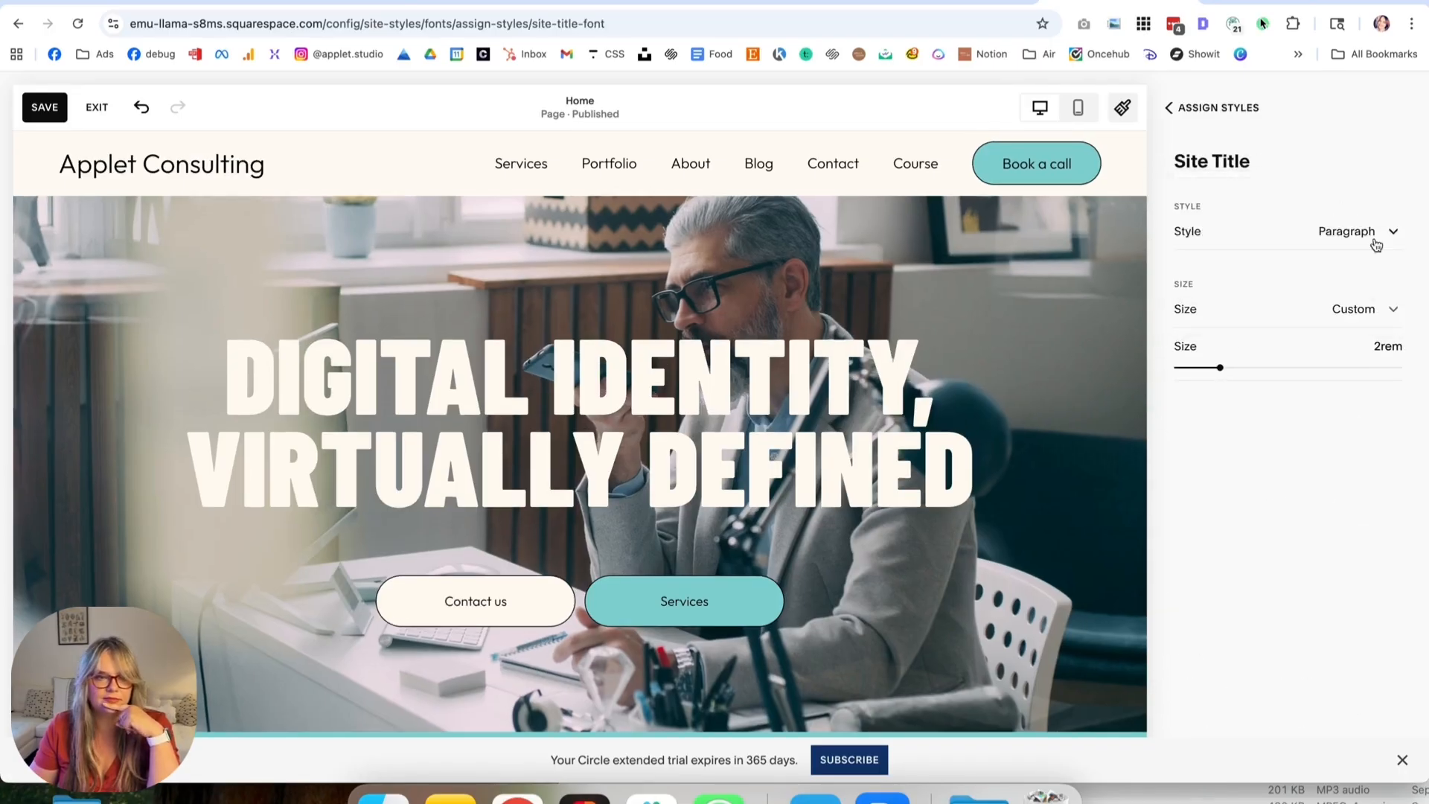
# Try the Miscellaneous, Paragraph 2 and Paragraph 3 size presets on the site title.
pyautogui.click(1369, 309)
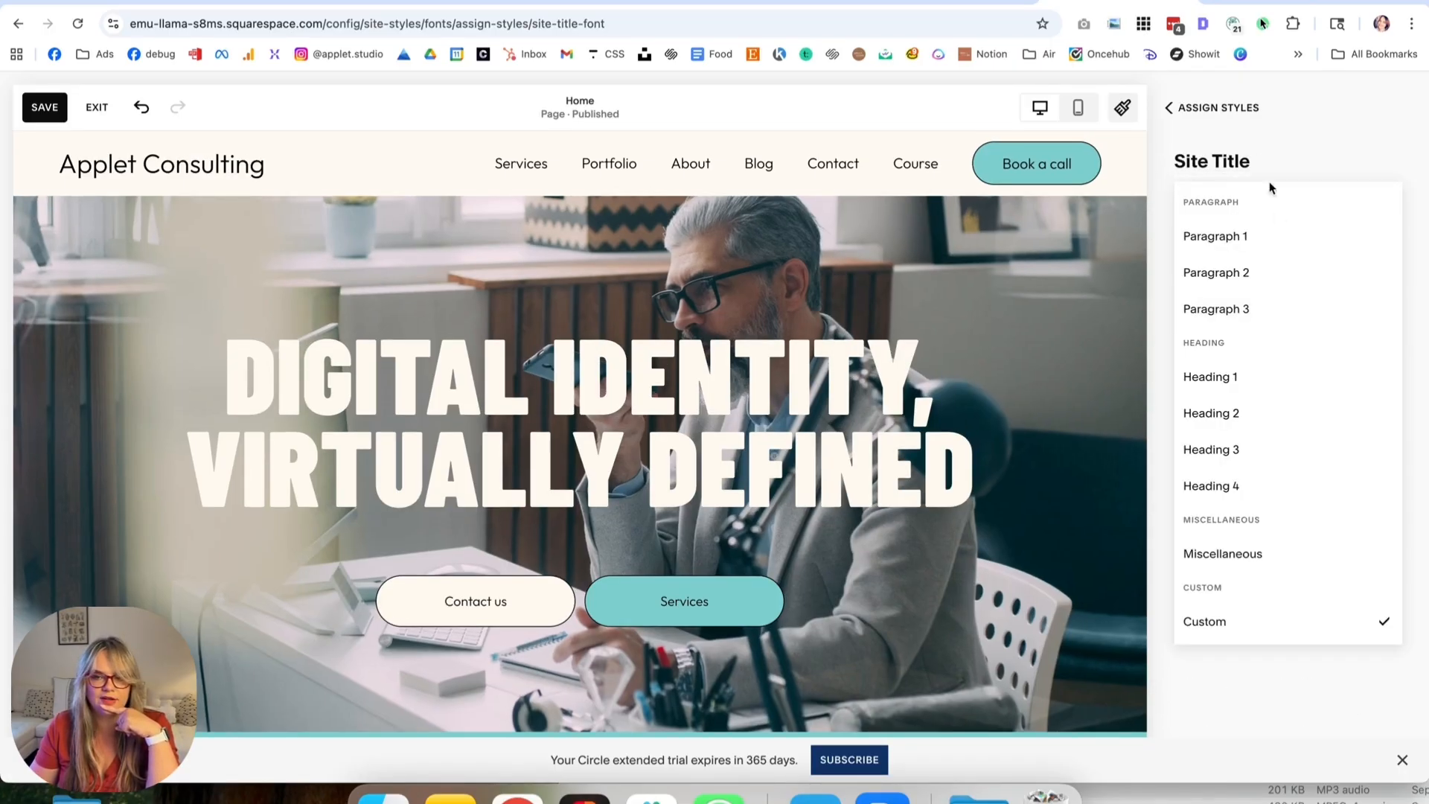
pyautogui.click(1282, 147)
pyautogui.click(1335, 310)
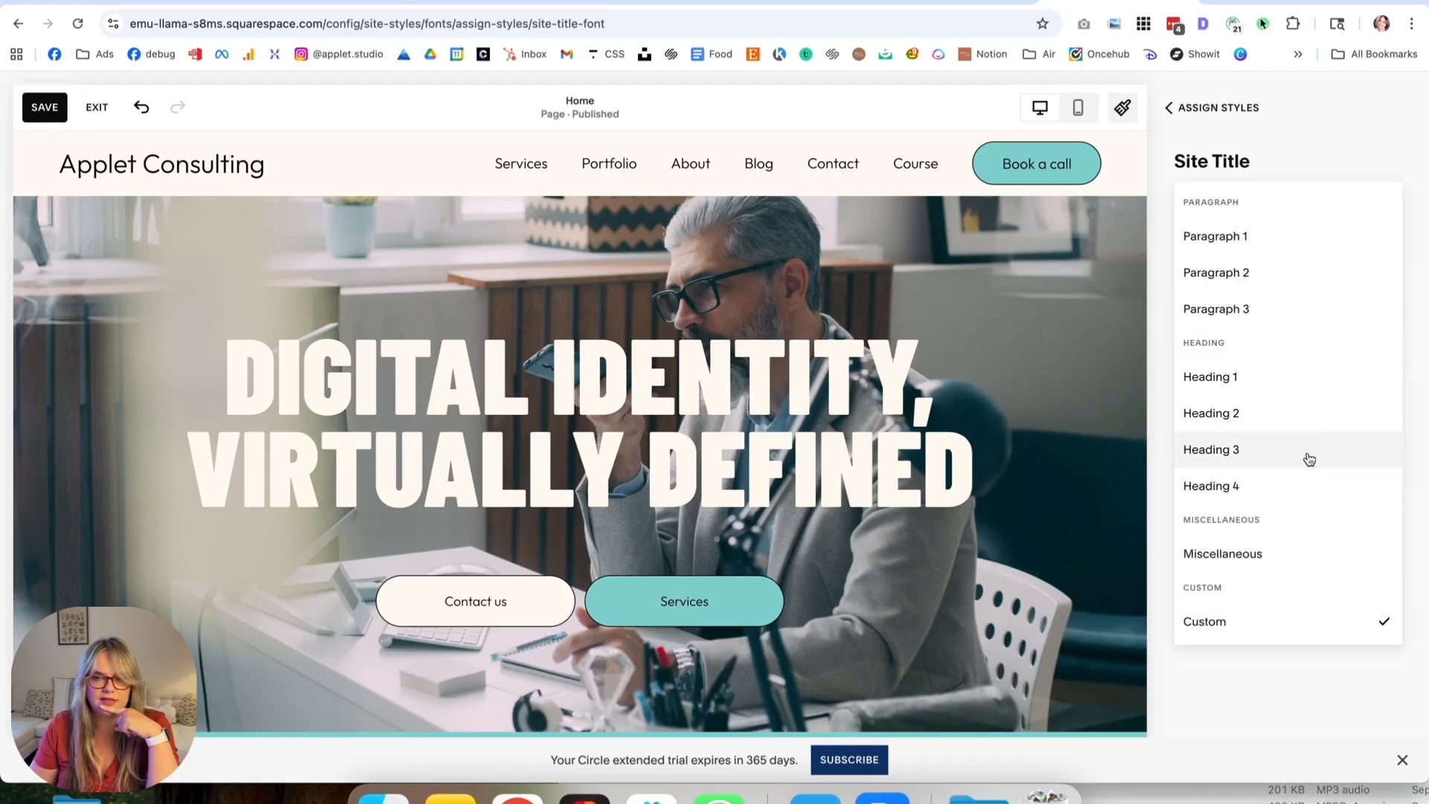
pyautogui.click(1278, 554)
pyautogui.click(1344, 310)
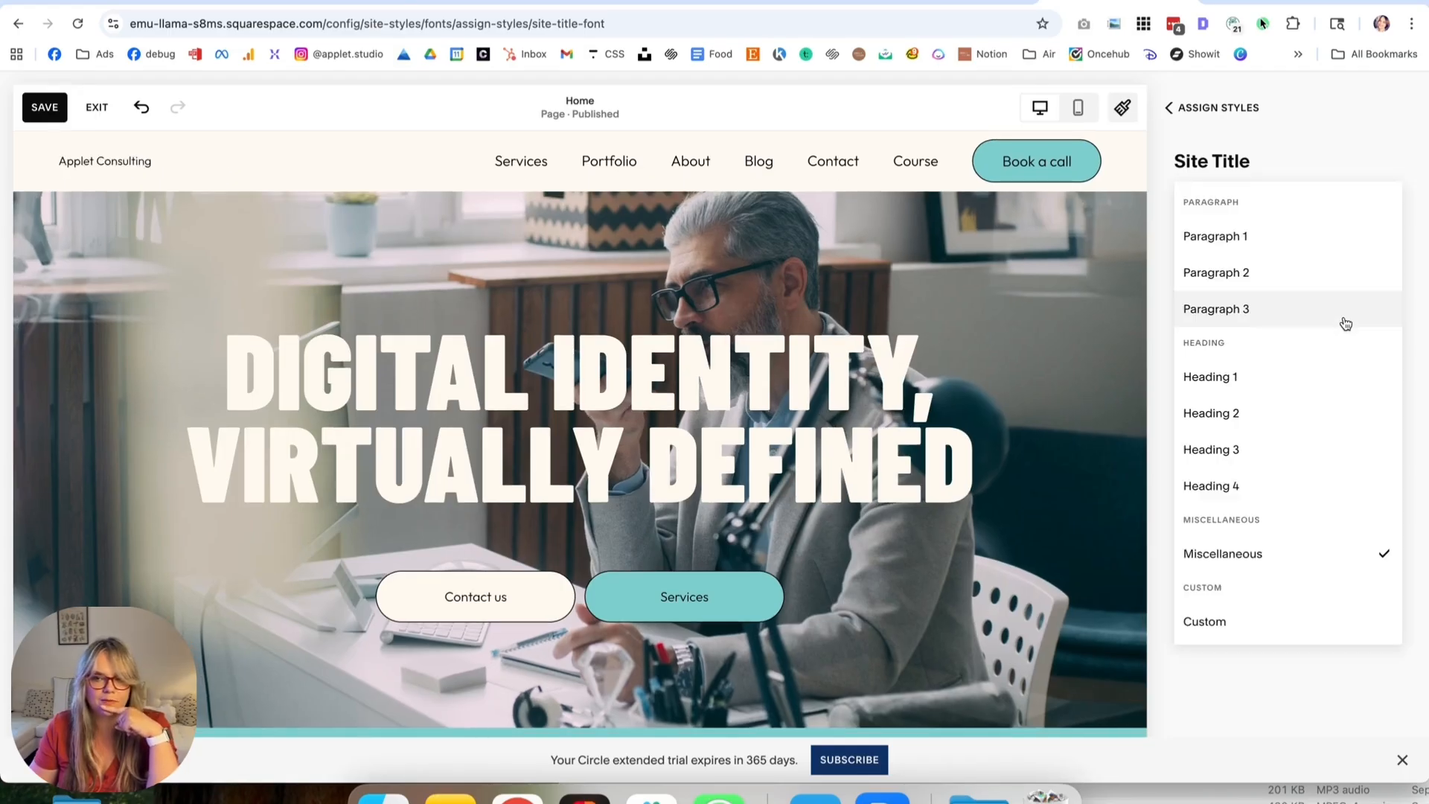
pyautogui.click(1296, 271)
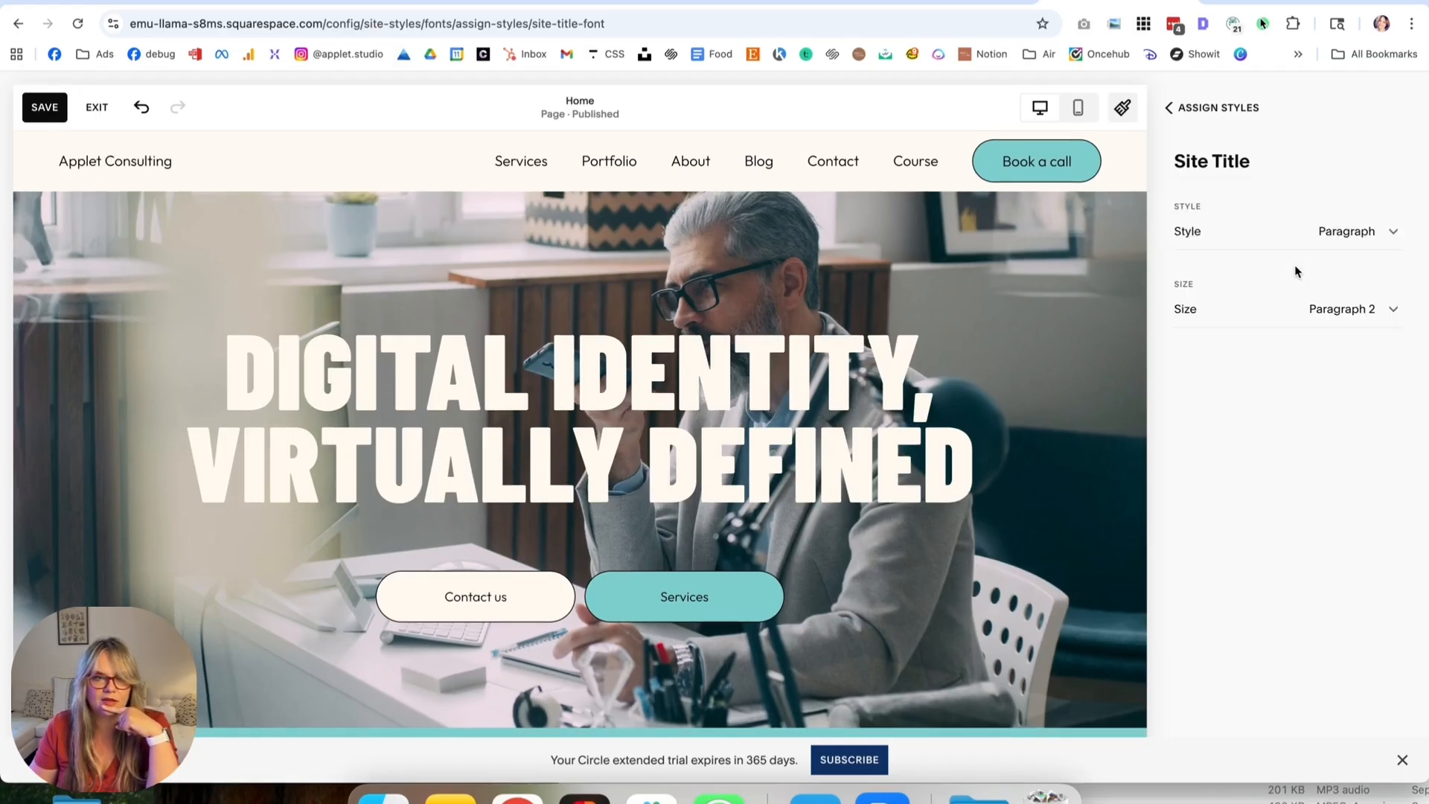
pyautogui.click(1316, 312)
pyautogui.click(1292, 217)
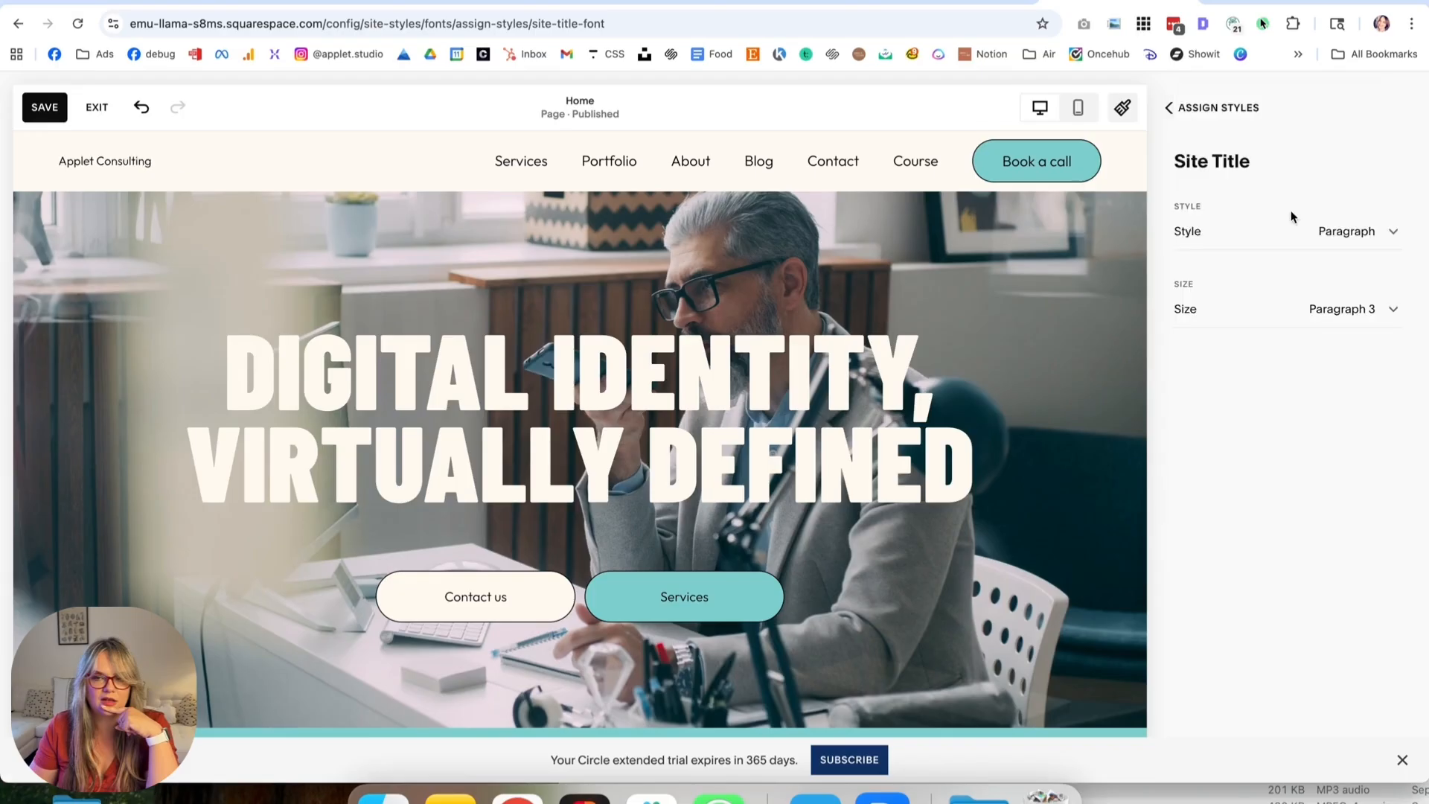
# Switch the site title to a custom size and set it to 1.8rem.
pyautogui.click(1366, 330)
pyautogui.click(1291, 524)
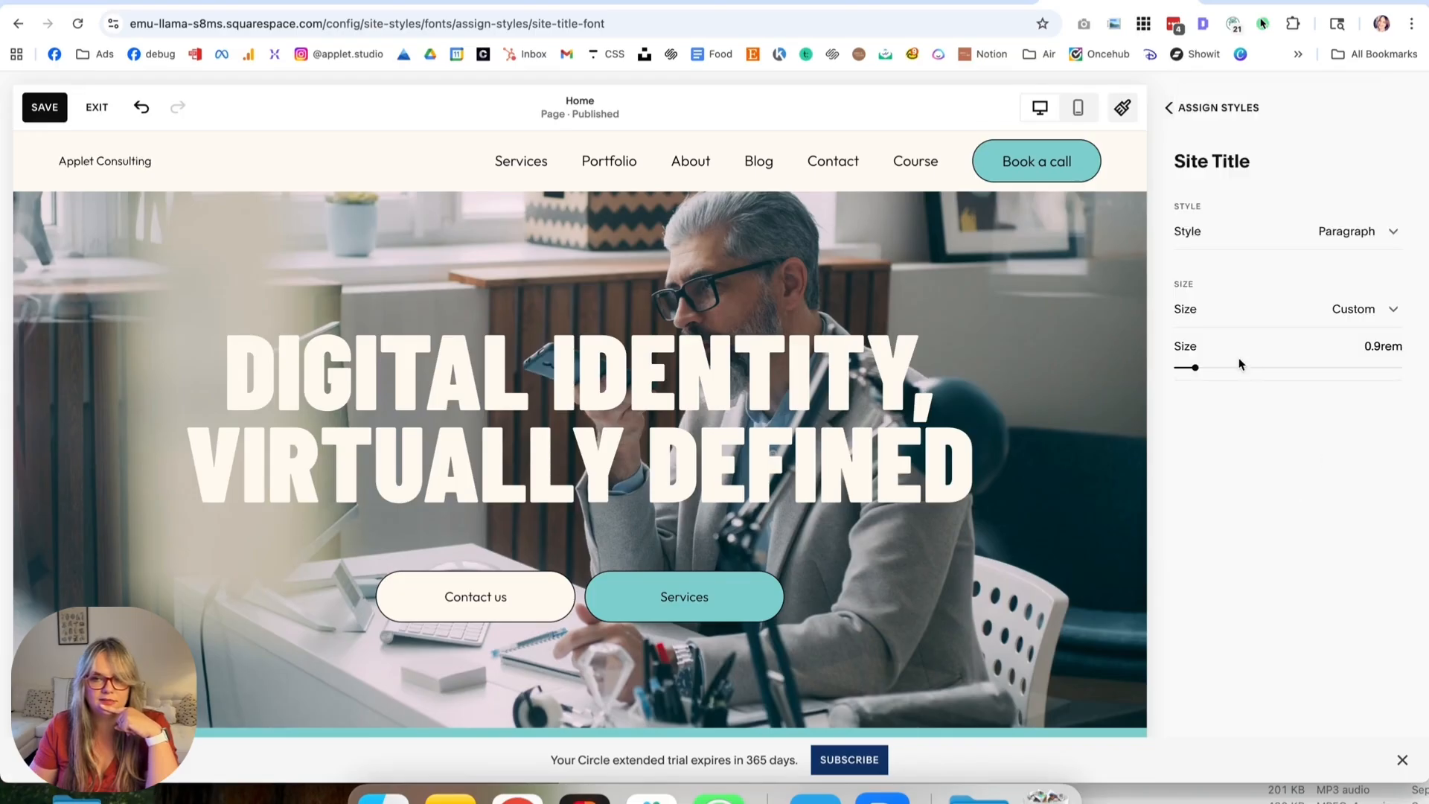
pyautogui.moveTo(1195, 367); pyautogui.dragTo(1215, 367)
# Assign the Heading style to the site title and slightly increase its custom size.
pyautogui.click(1380, 237)
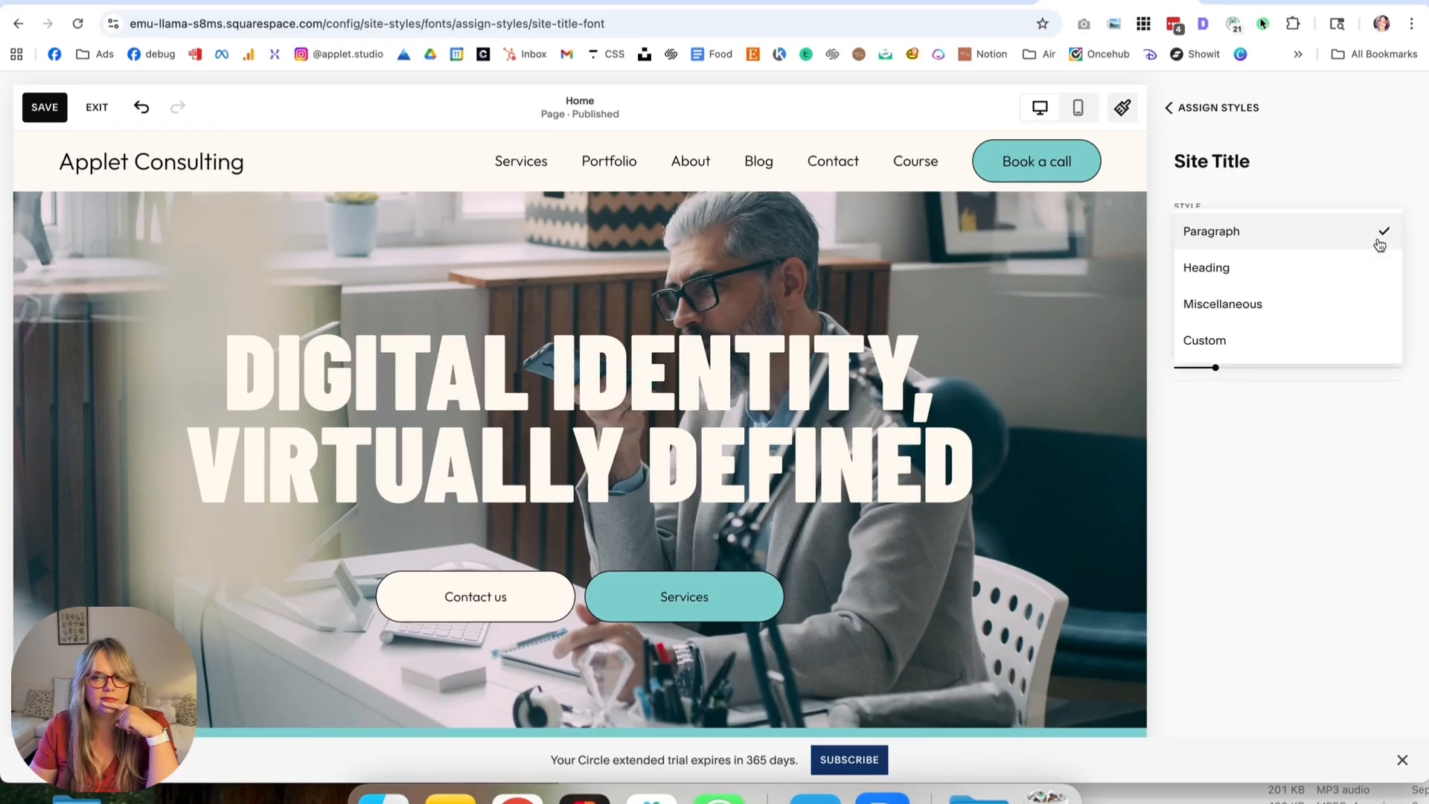
pyautogui.click(1378, 244)
pyautogui.click(1372, 236)
pyautogui.click(1333, 270)
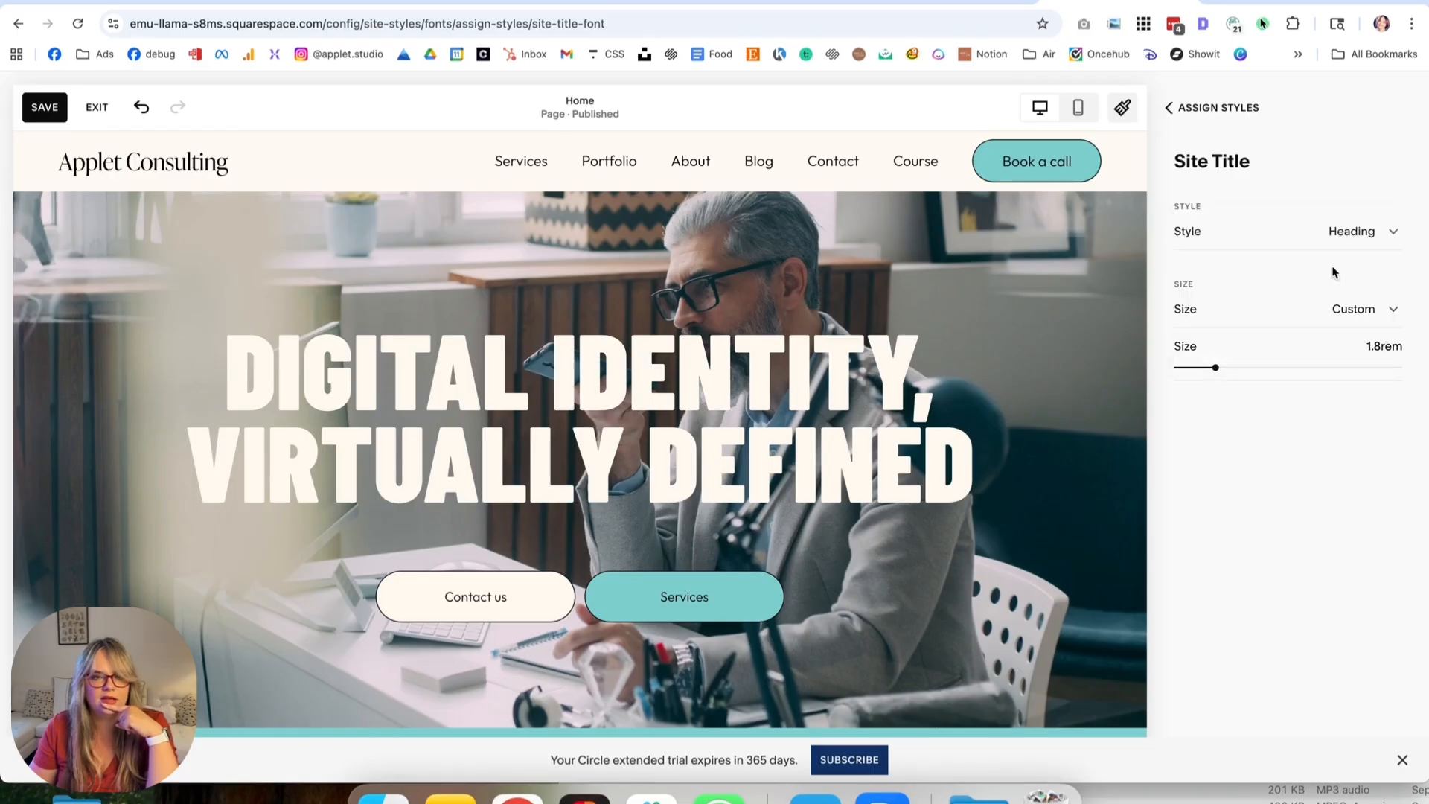
pyautogui.moveTo(1217, 369); pyautogui.dragTo(1221, 368)
# Leave the style assignments, save the site style changes and exit the editor.
pyautogui.click(1219, 108)
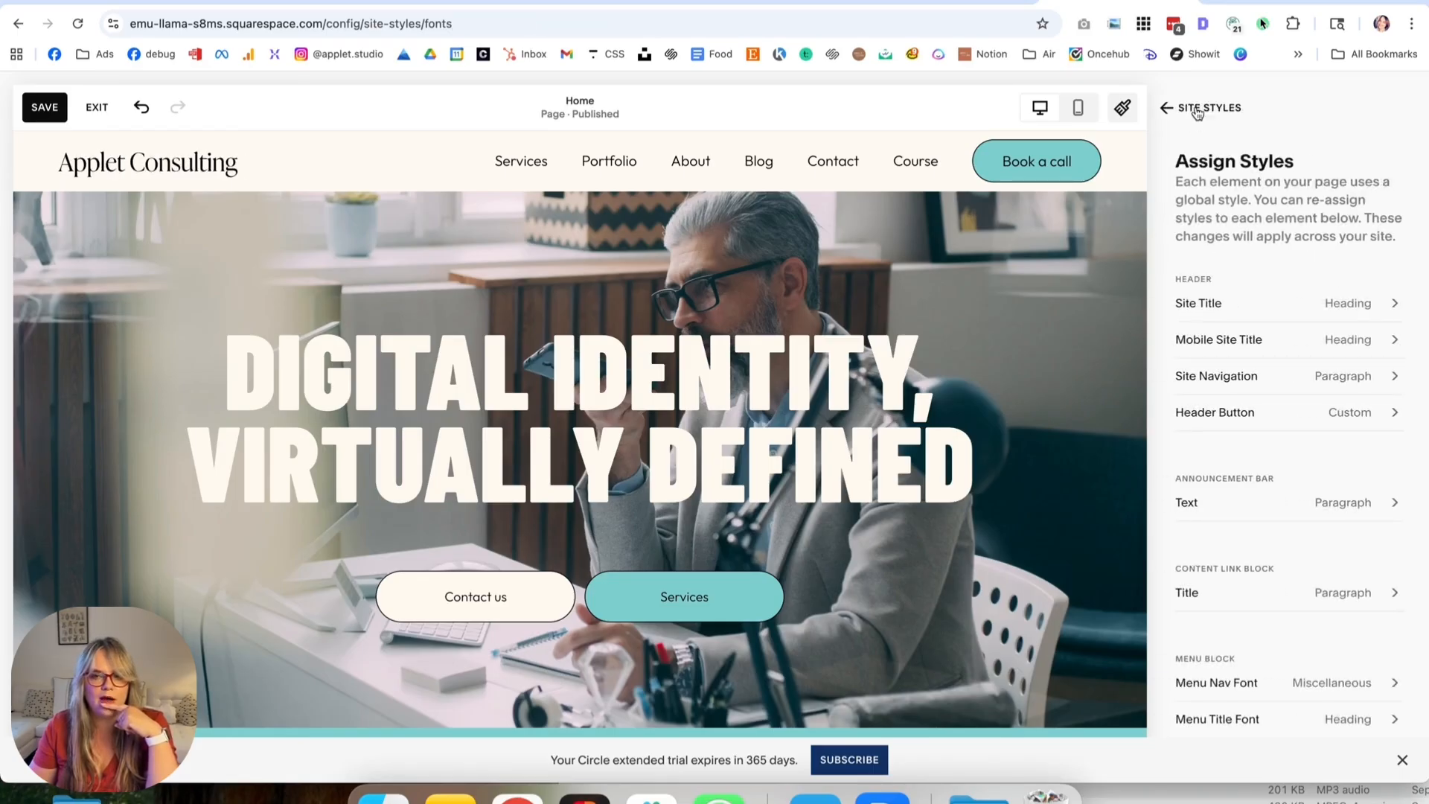
pyautogui.click(1196, 109)
pyautogui.click(1195, 109)
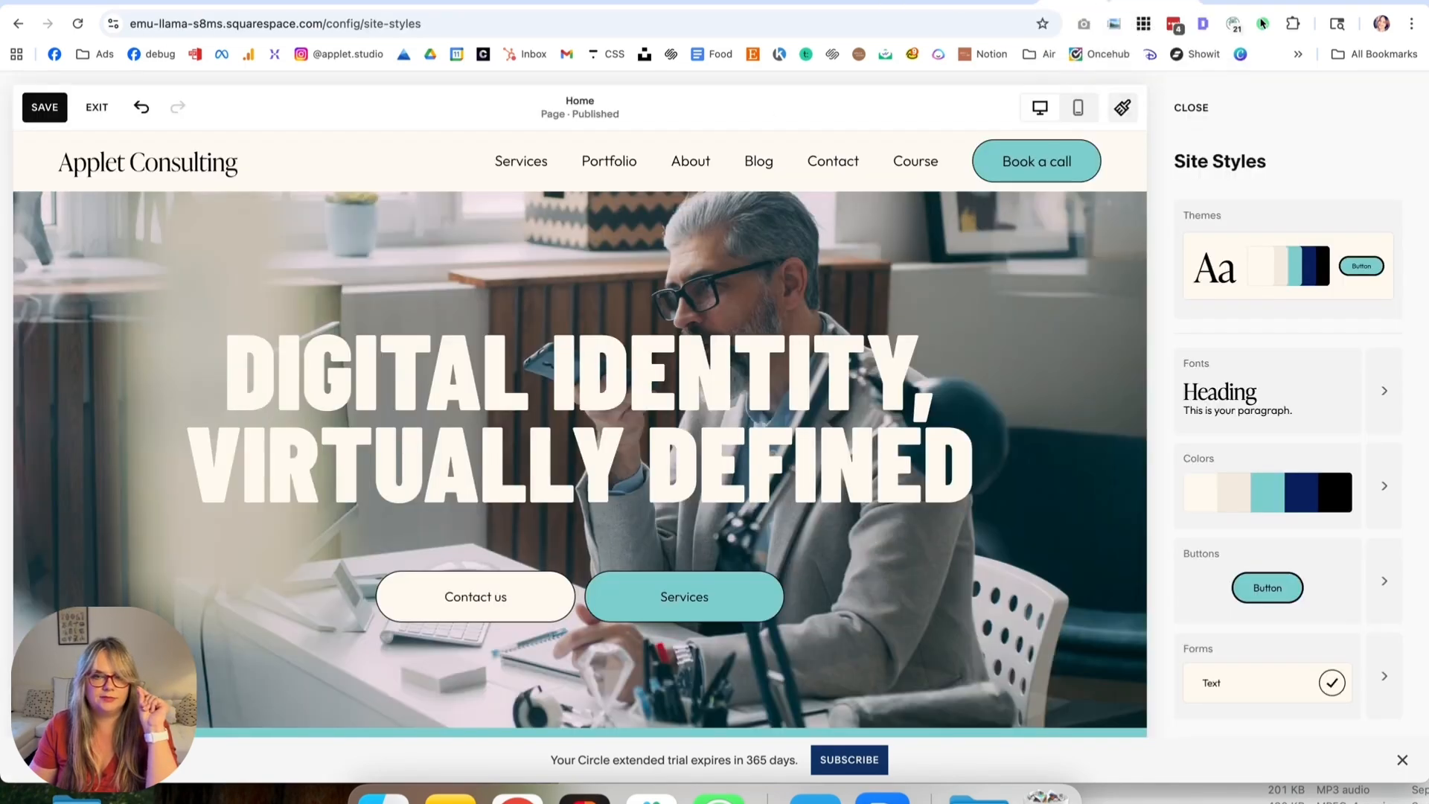
pyautogui.click(33, 100)
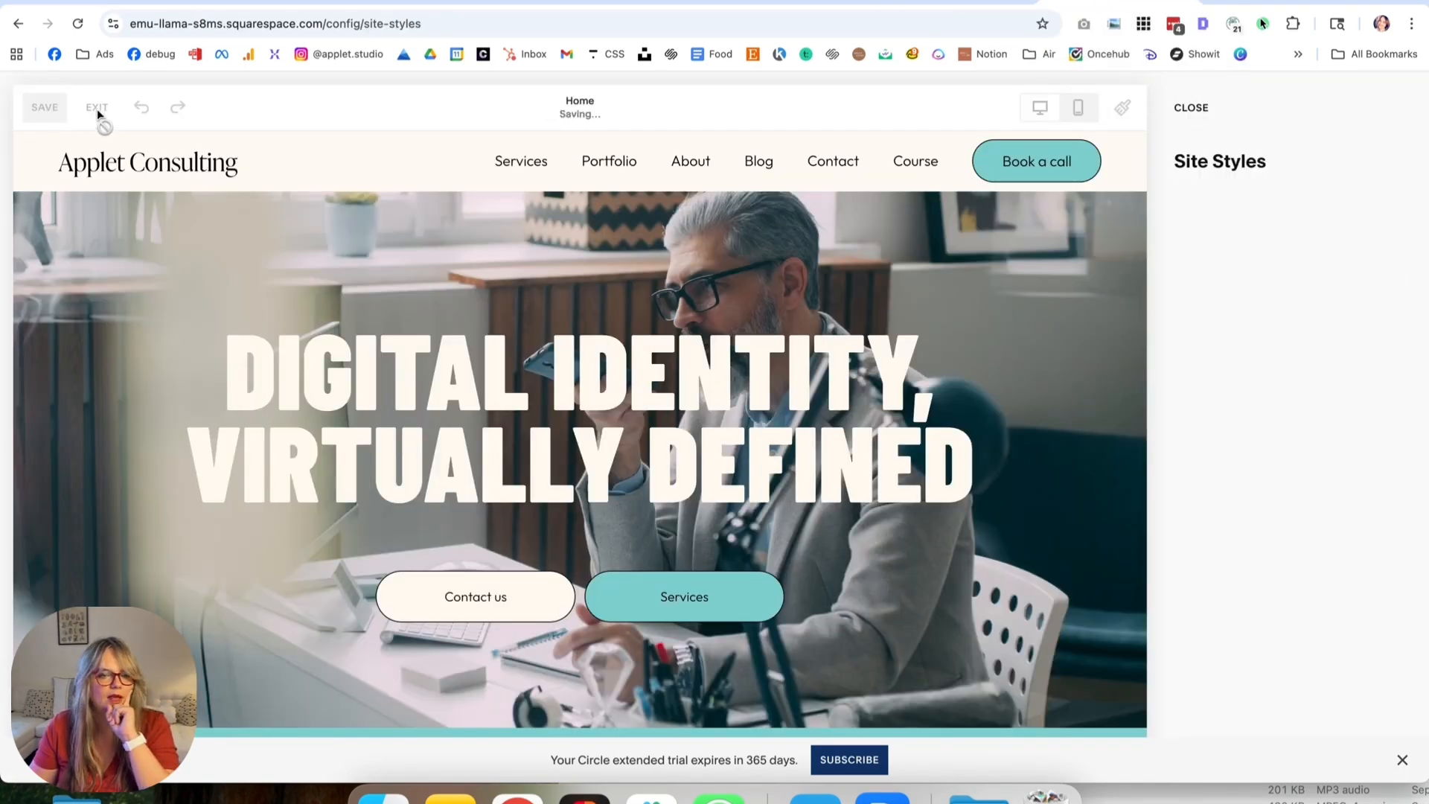
pyautogui.click(97, 108)
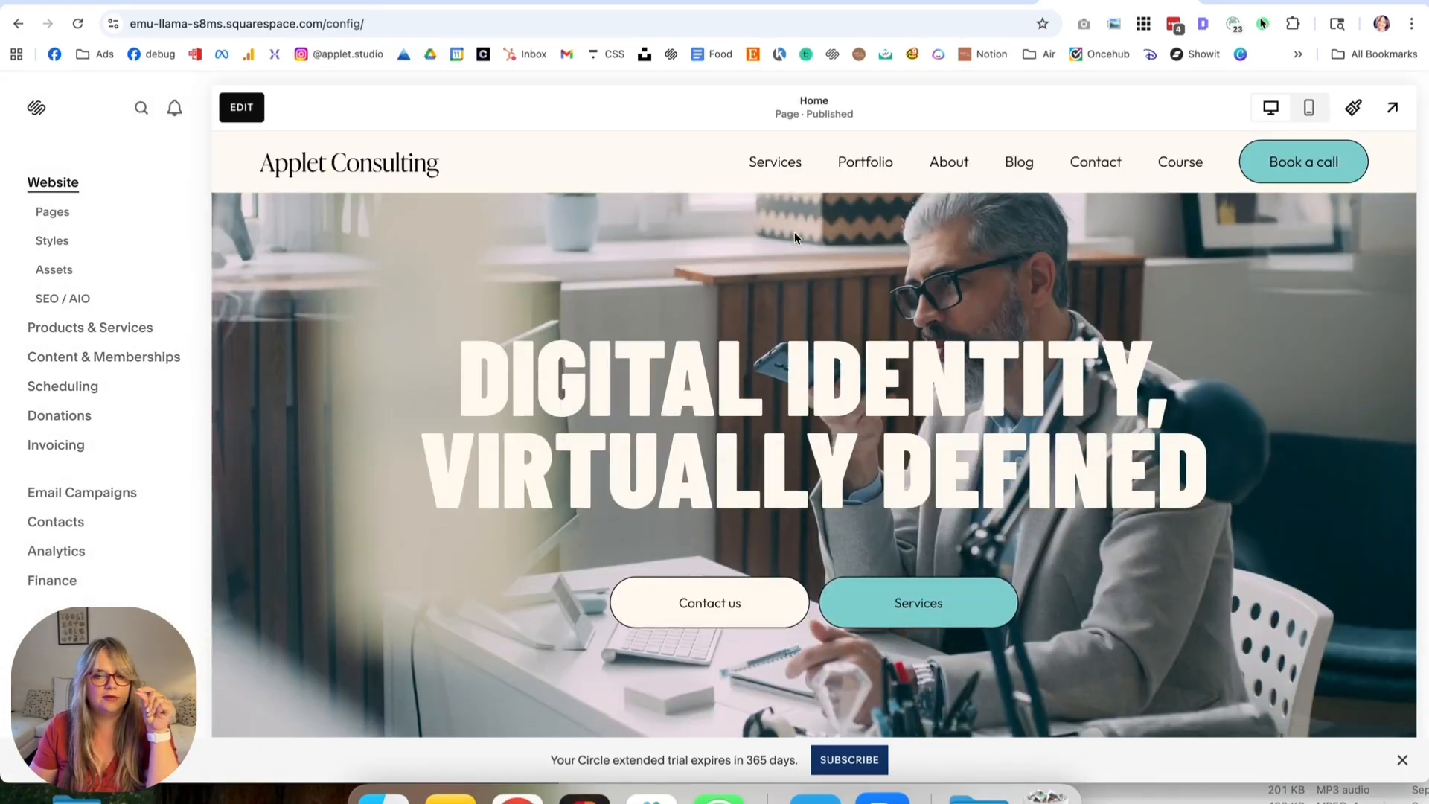
# Review the home page sections and examine the heading font settings in Site Styles against the hero headline, leaving everything as is.
pyautogui.scroll(-20, 791, 246)
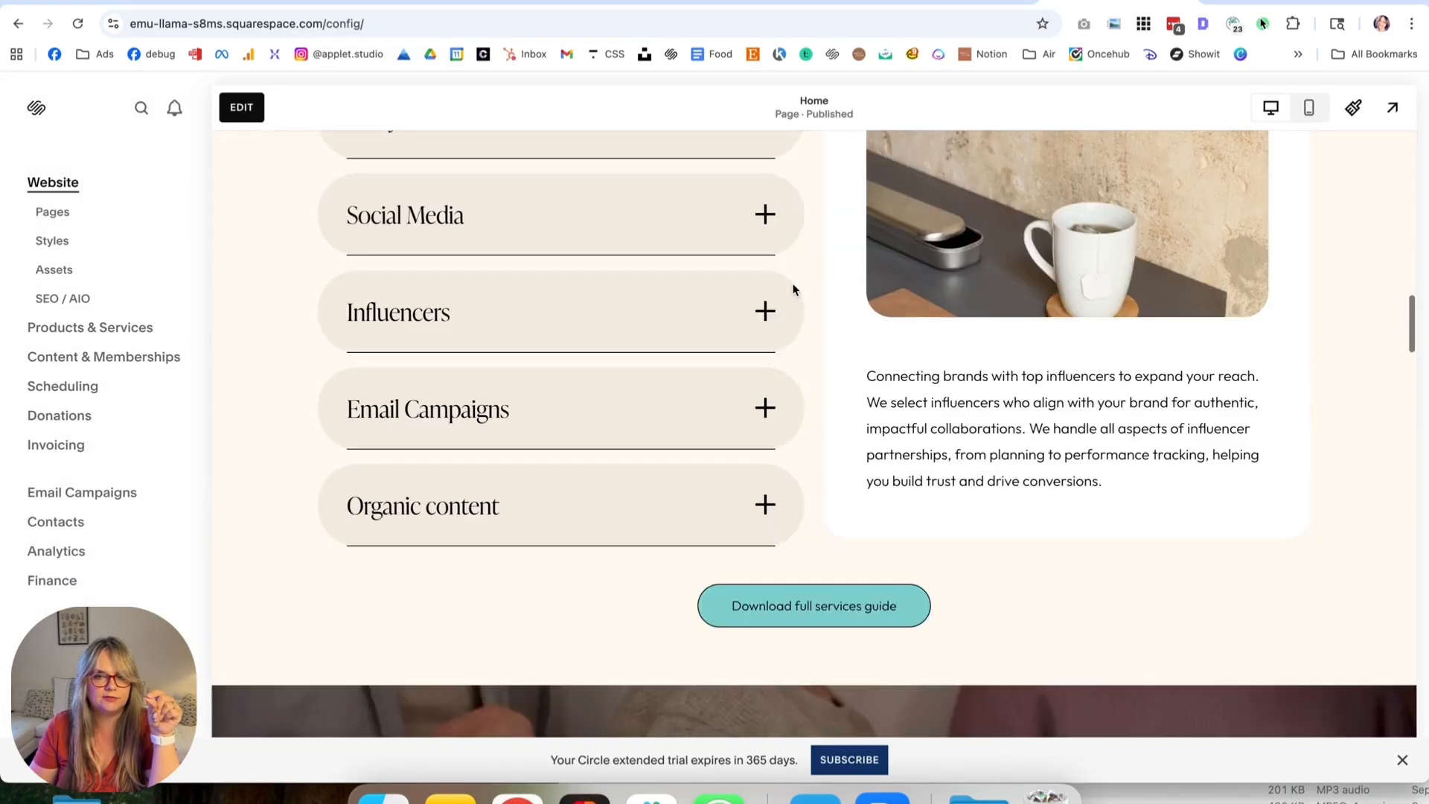
pyautogui.scroll(-15, 794, 290)
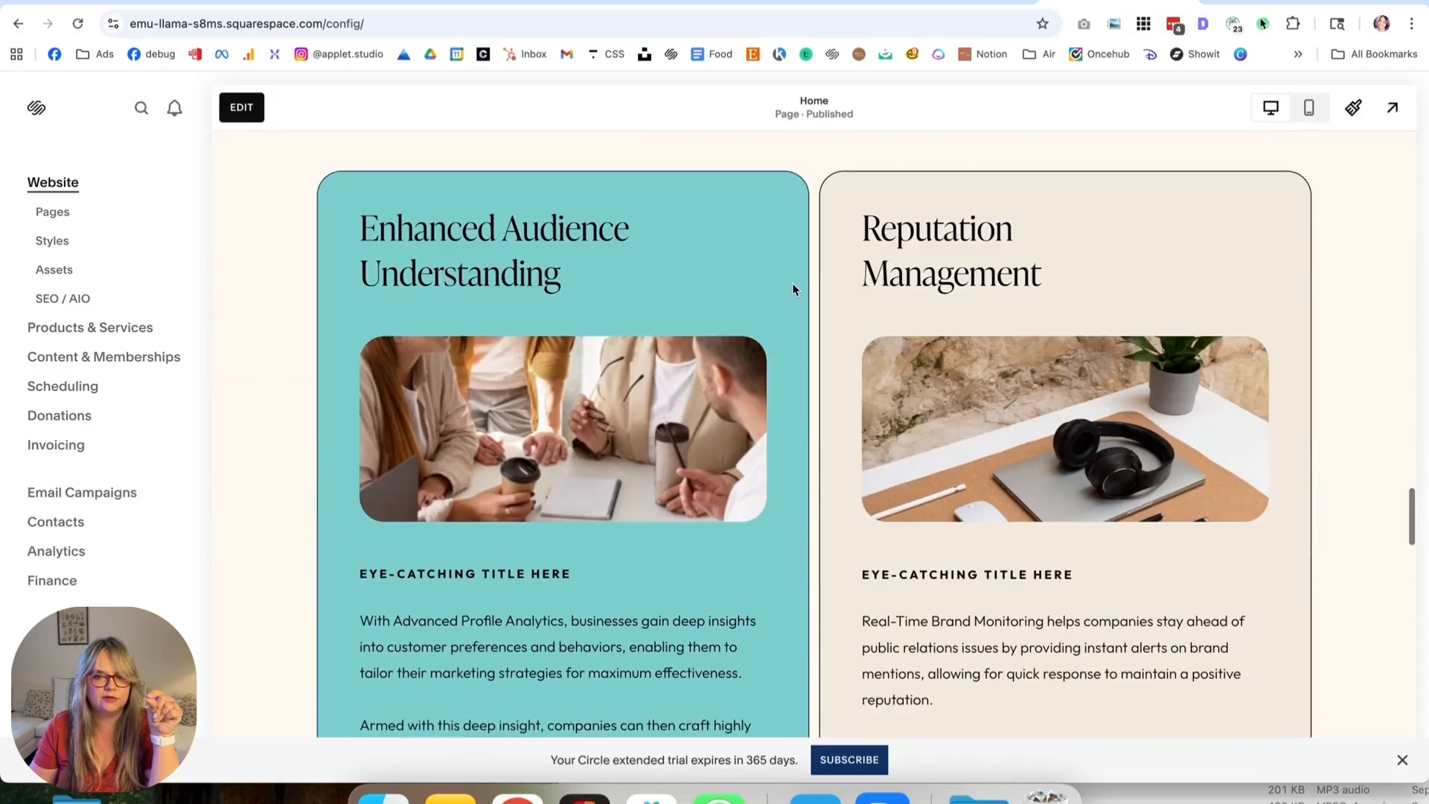
pyautogui.scroll(-5, 794, 290)
pyautogui.scroll(20, 793, 290)
pyautogui.click(1357, 108)
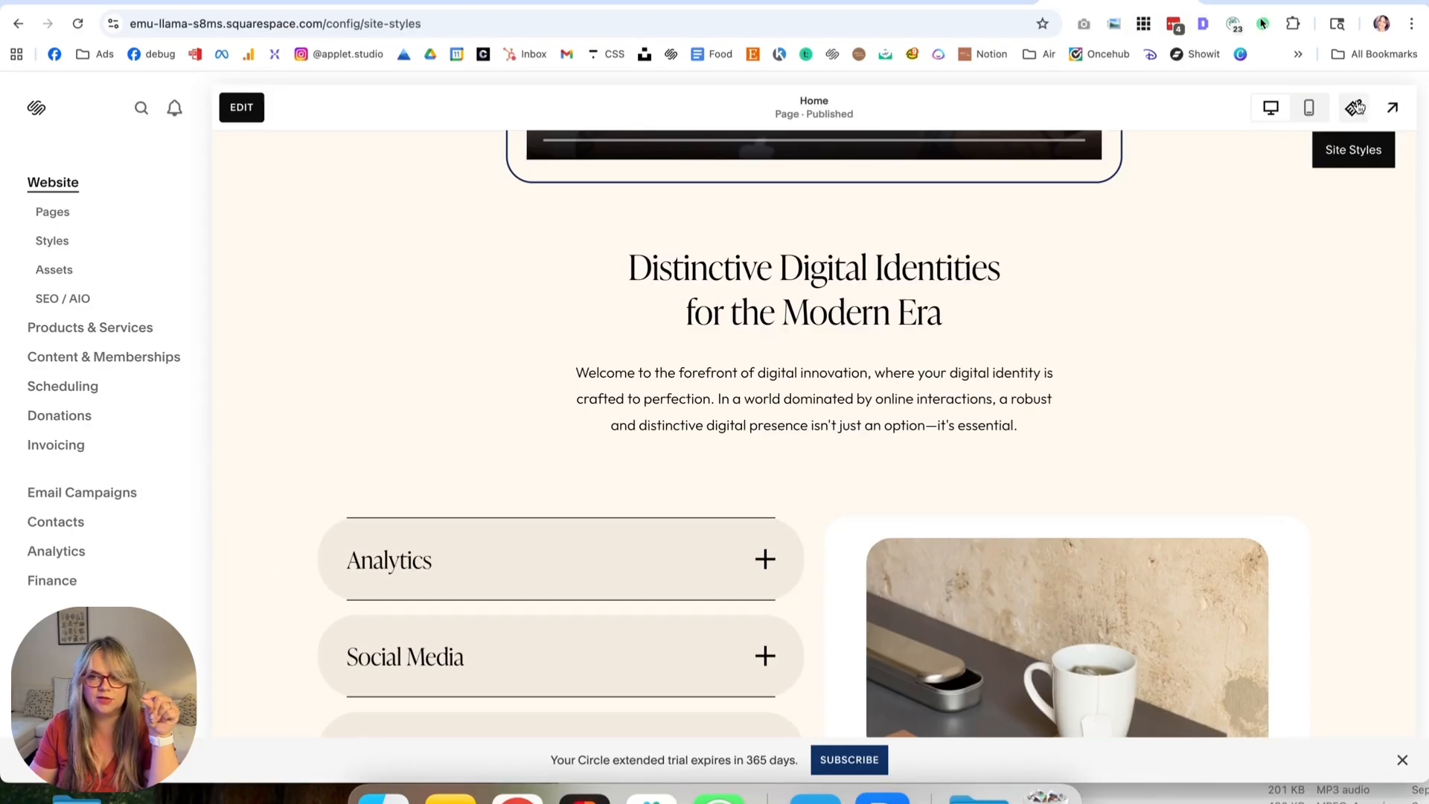
pyautogui.click(1386, 399)
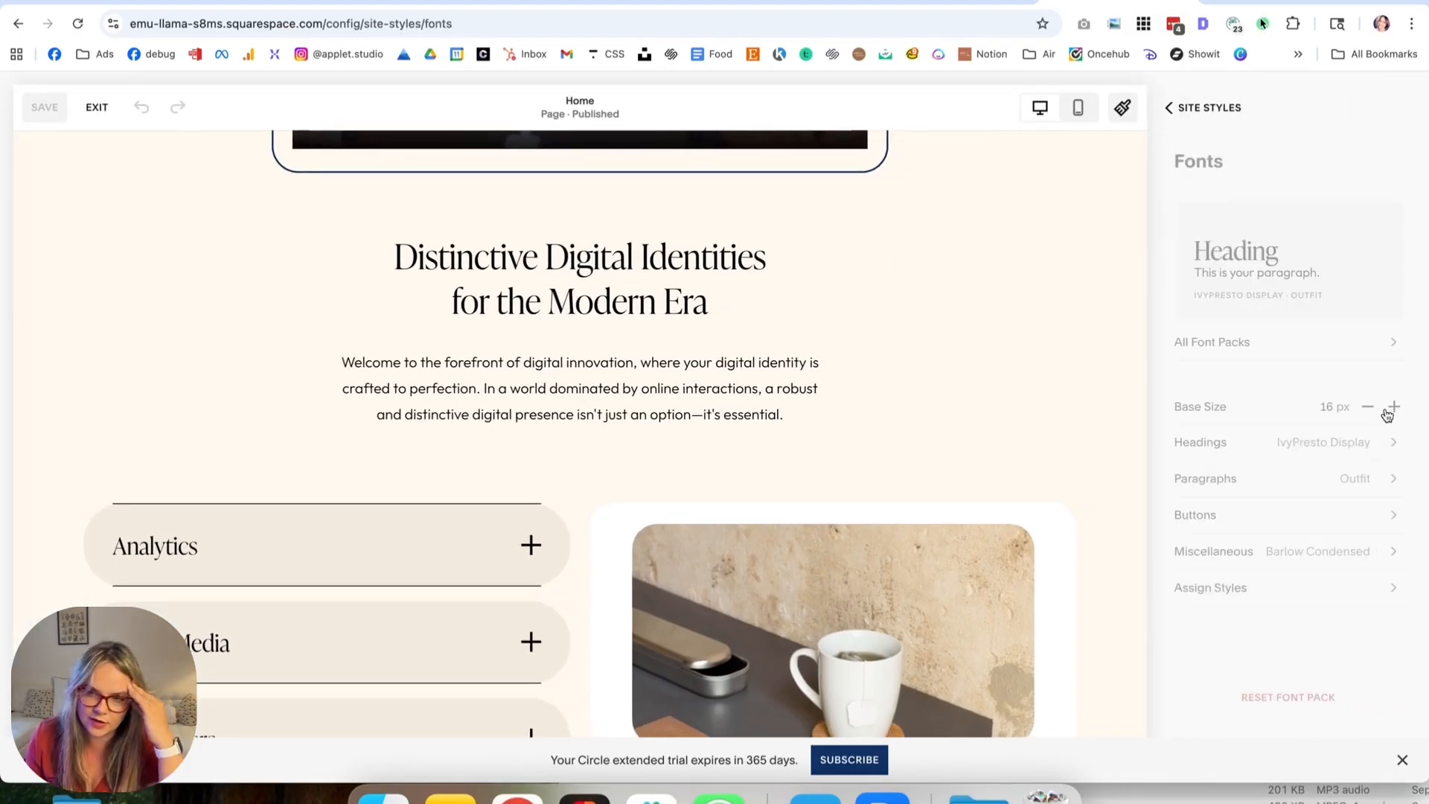
pyautogui.click(1299, 447)
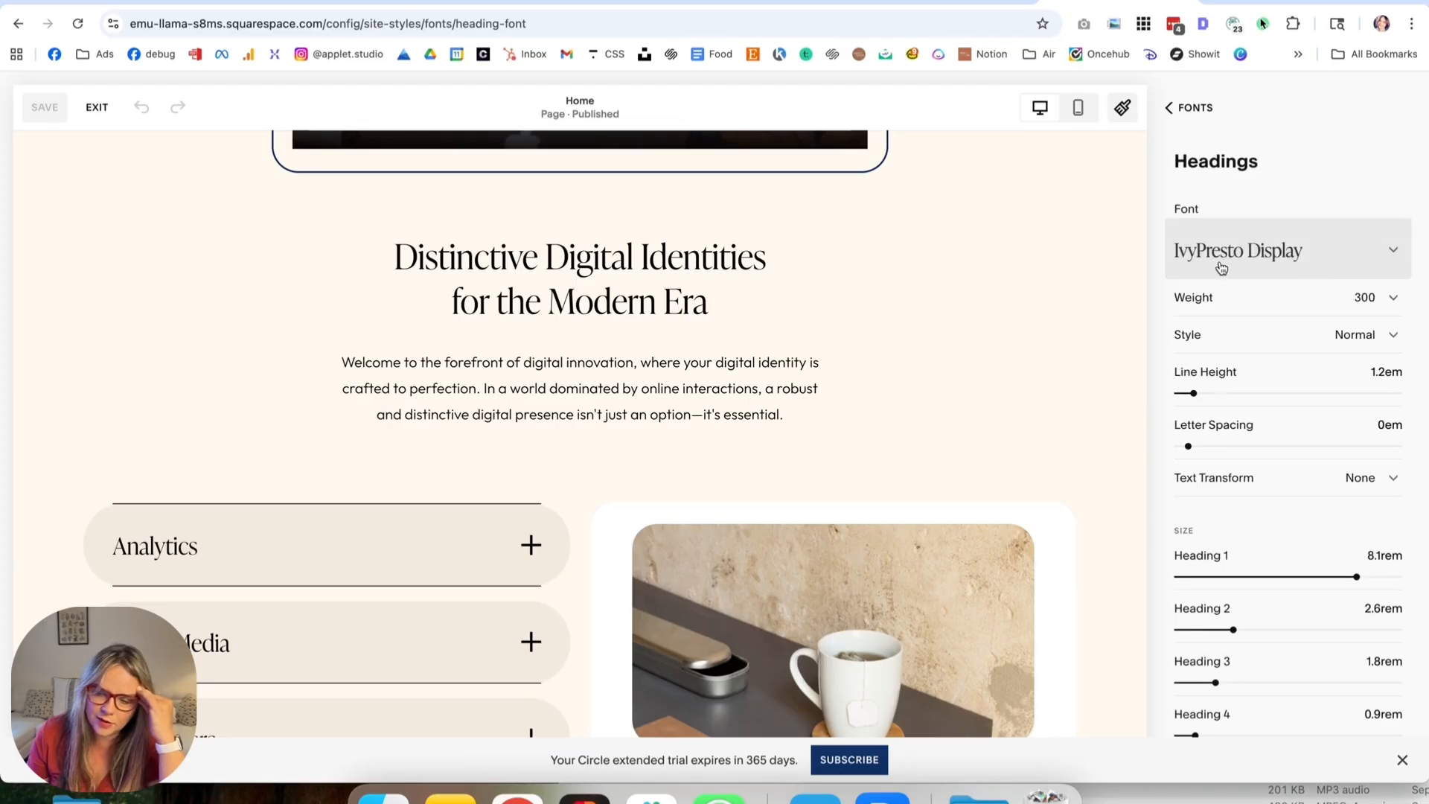
pyautogui.scroll(-1, 1240, 529)
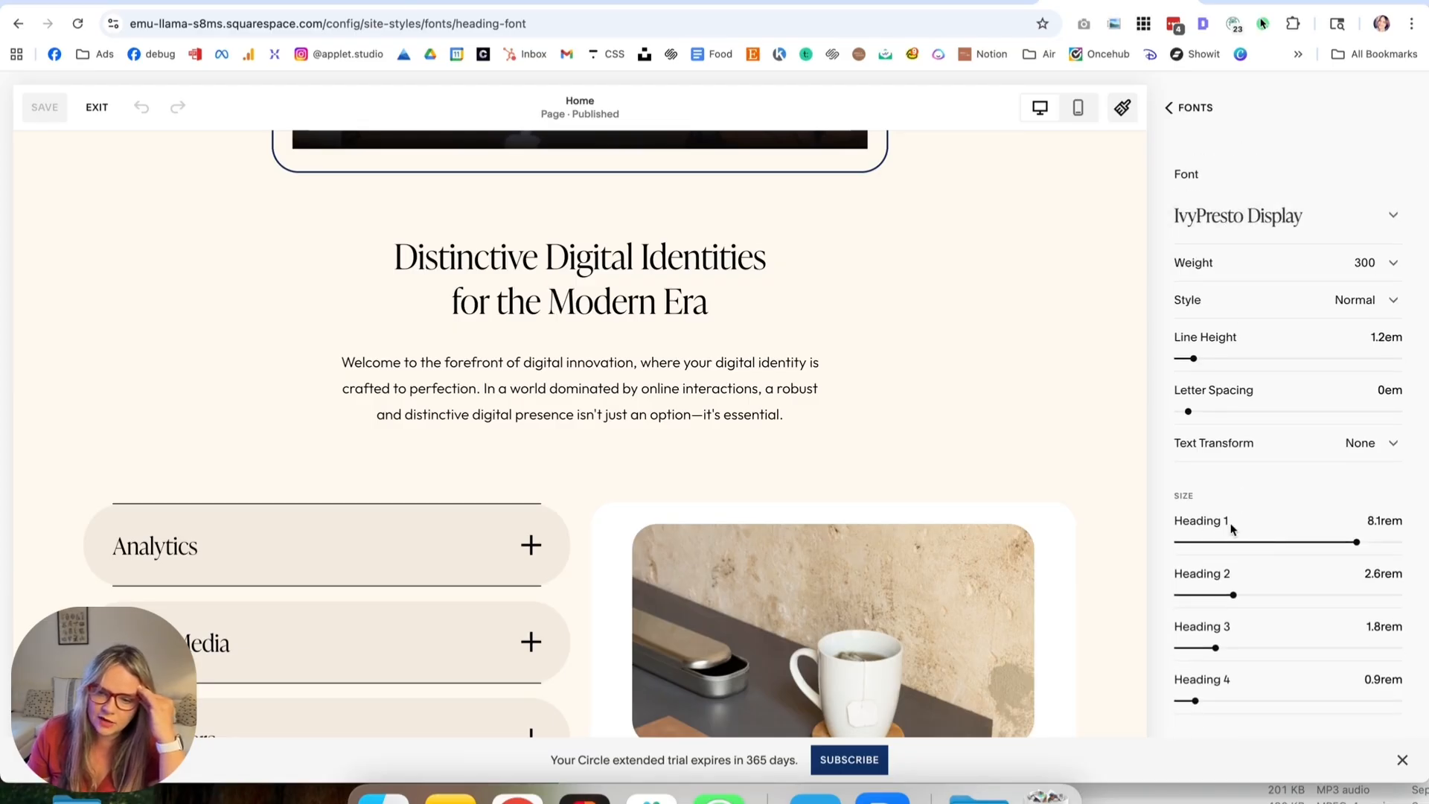
pyautogui.scroll(10, 796, 372)
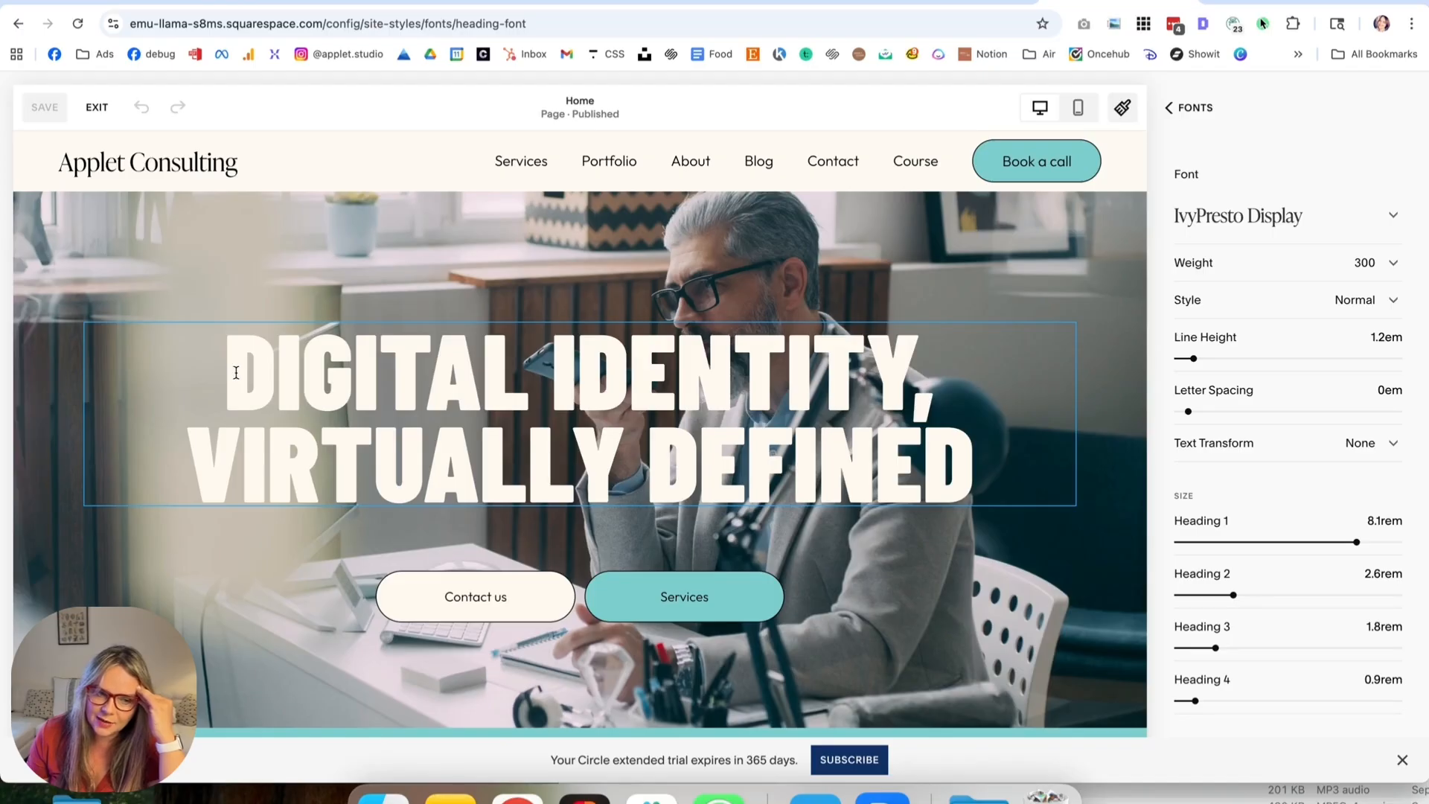
pyautogui.click(93, 108)
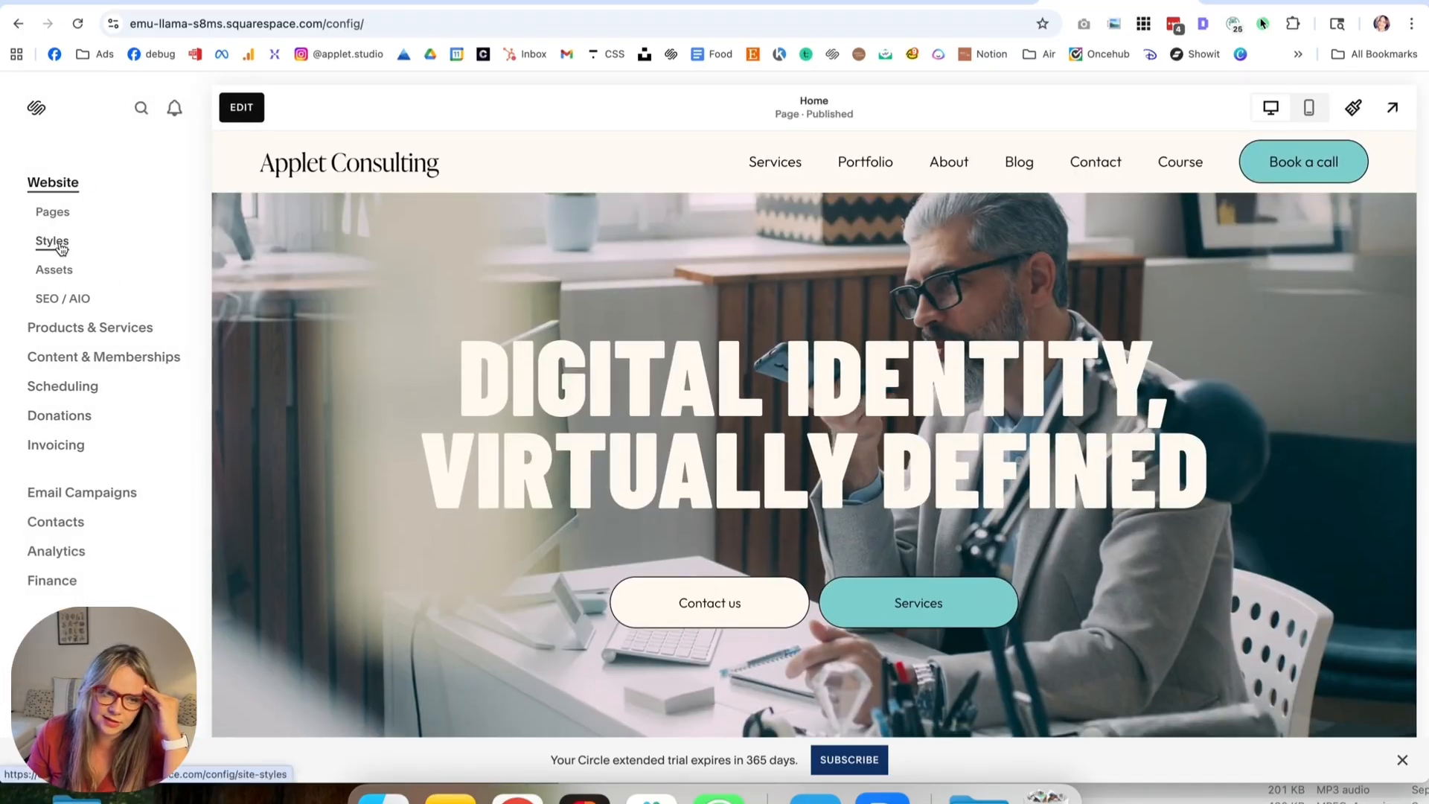
# Open the site's Custom CSS and examine which font the h1 typography rule uses.
pyautogui.click(54, 246)
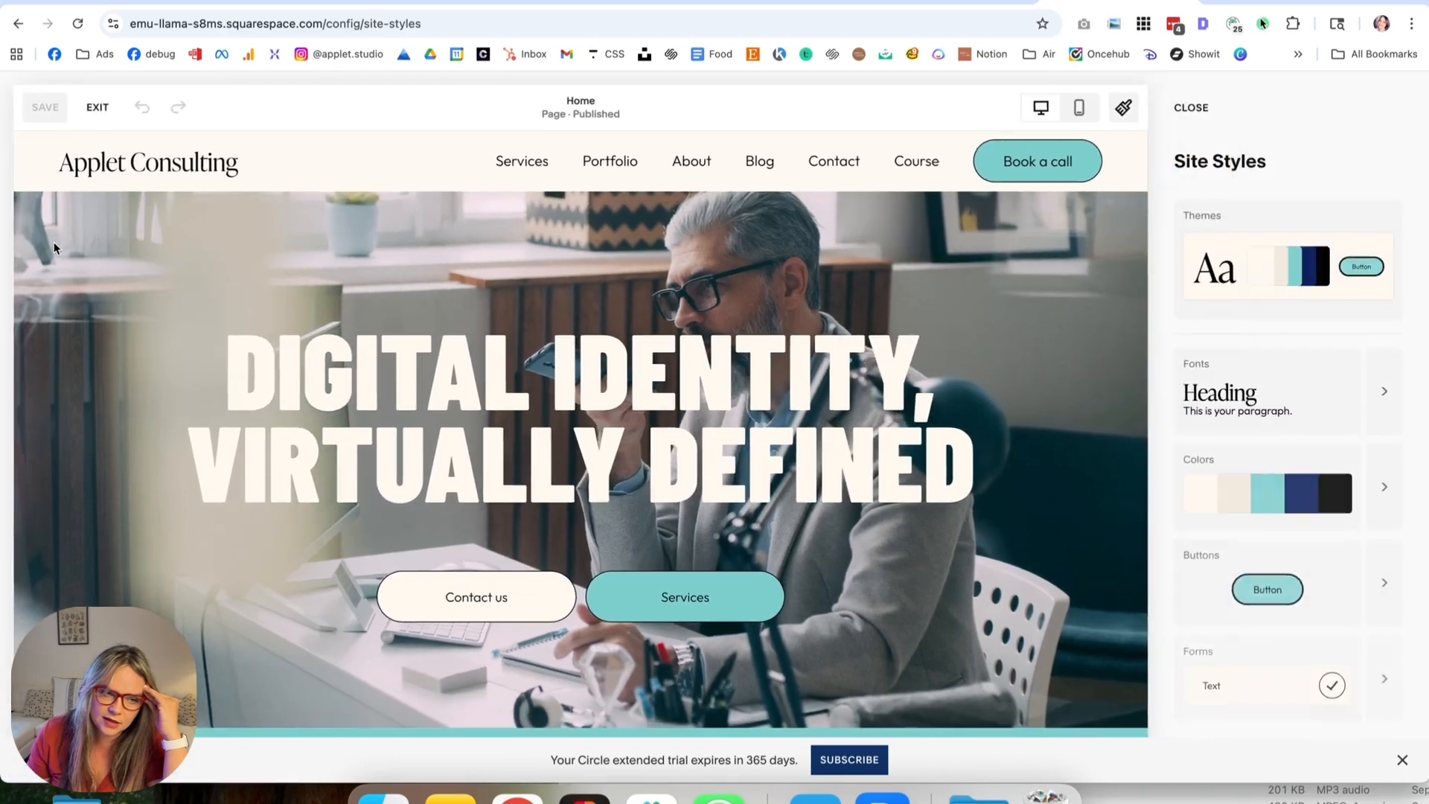
pyautogui.click(93, 112)
pyautogui.click(51, 213)
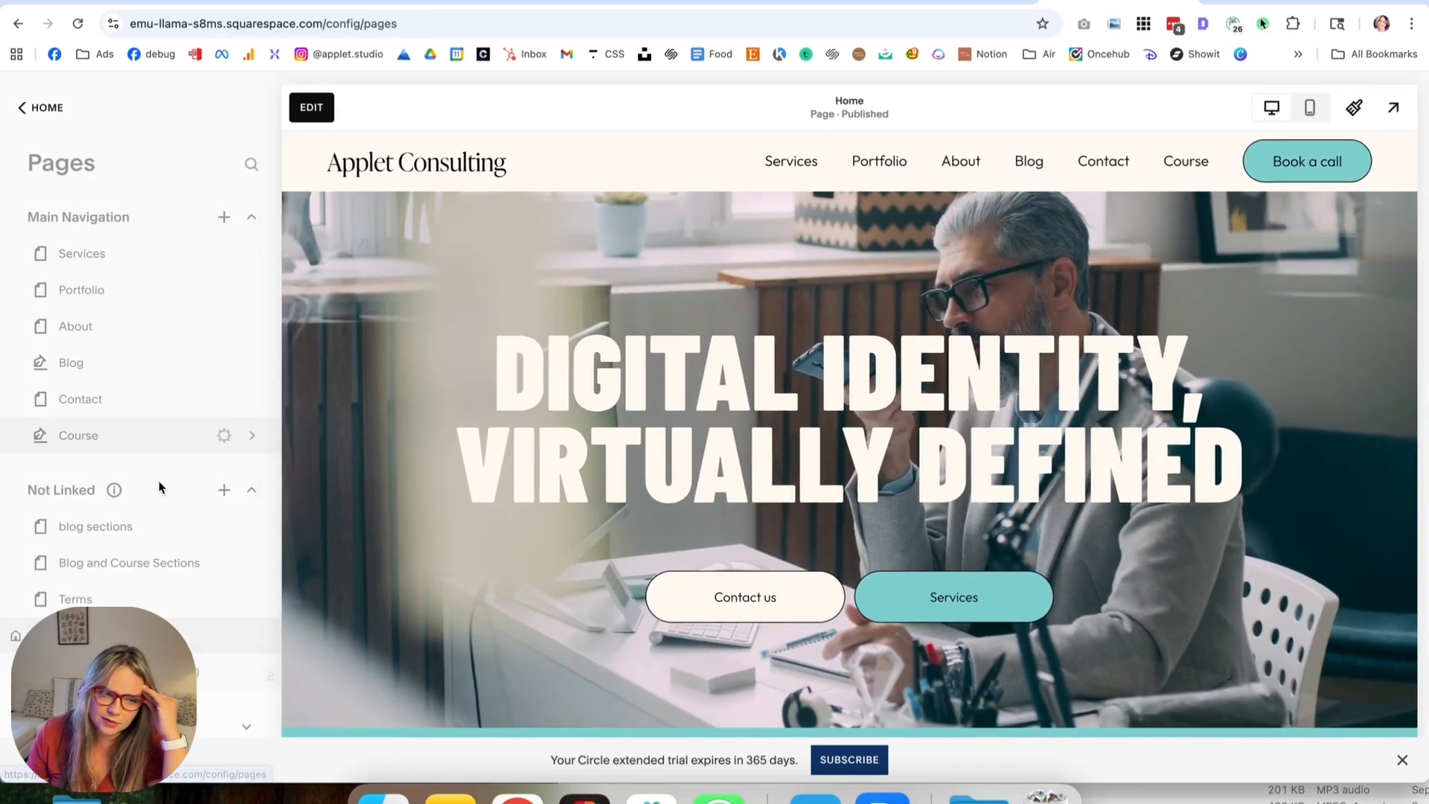
pyautogui.scroll(-3, 150, 558)
pyautogui.click(75, 613)
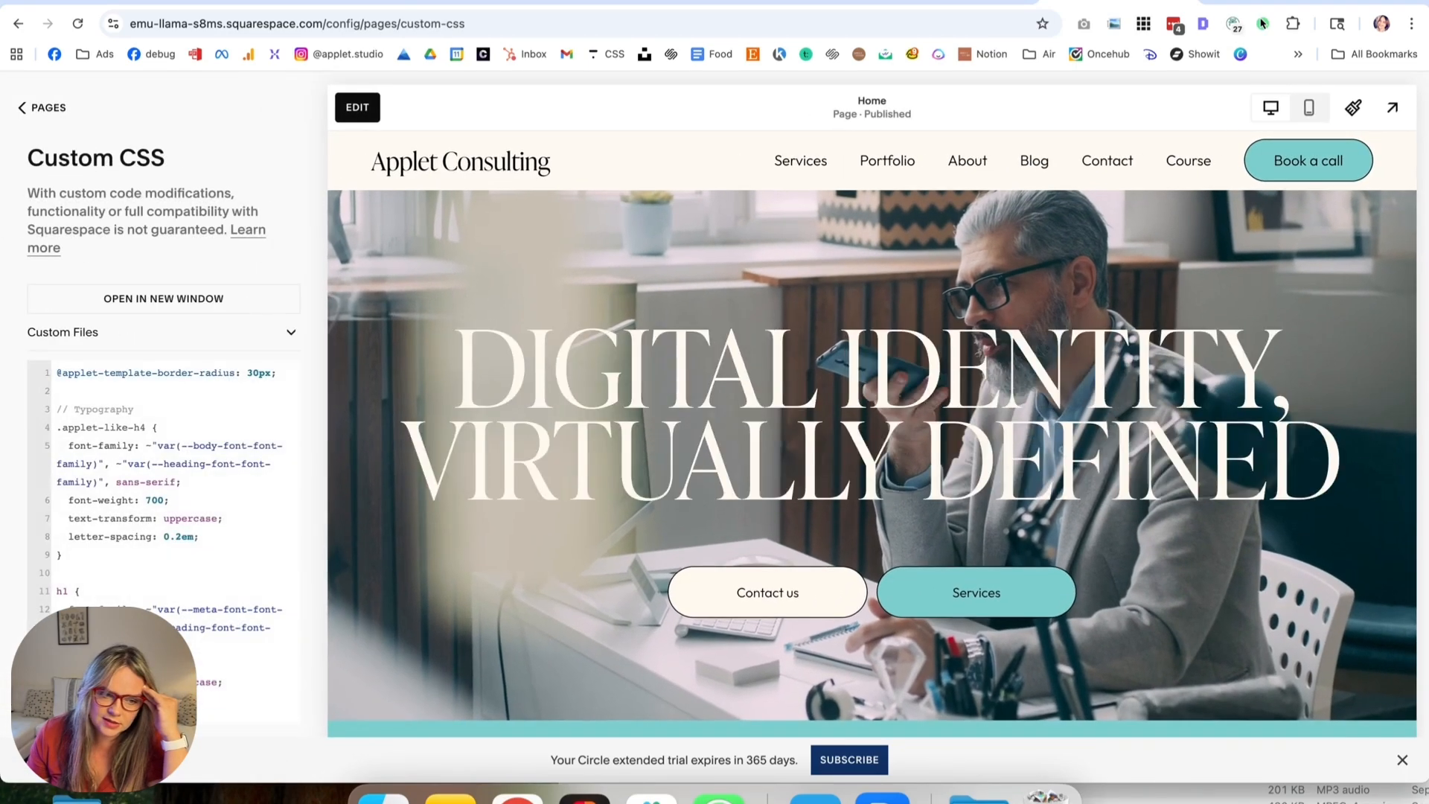
pyautogui.scroll(-5, 164, 498)
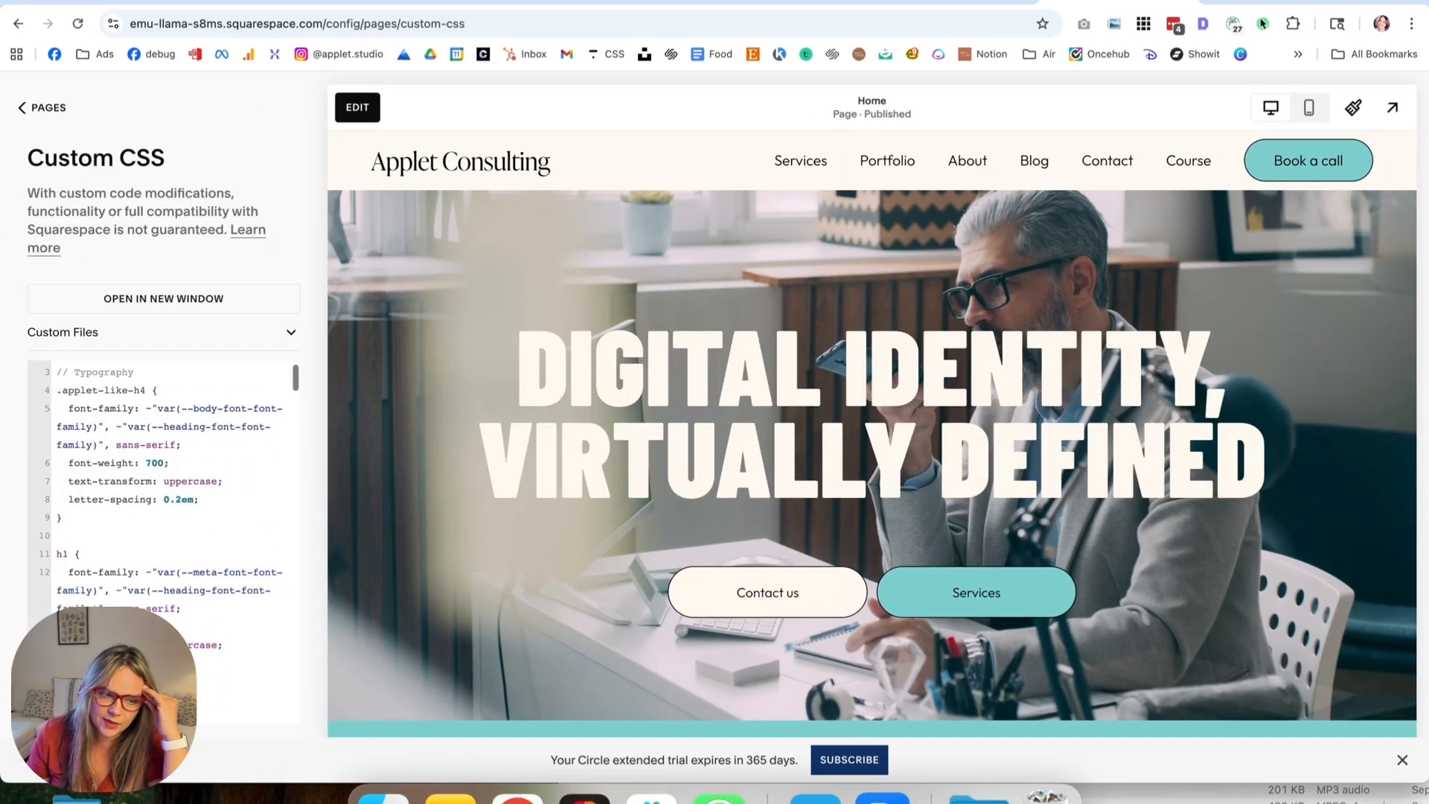
pyautogui.scroll(3, 223, 506)
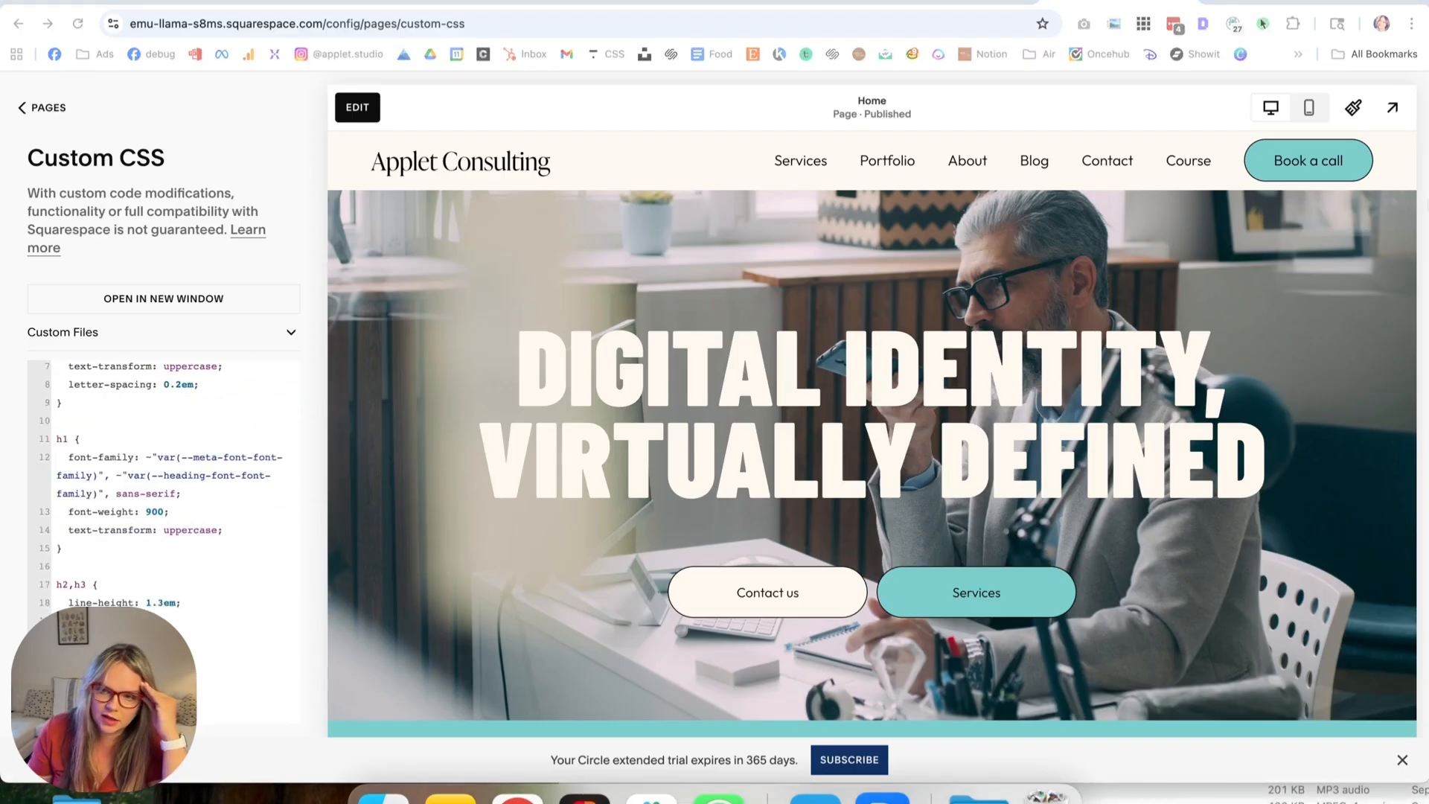
# Set the Miscellaneous font in Site Styles to Outfit to restyle the hero headline.
pyautogui.click(1354, 107)
pyautogui.click(1385, 392)
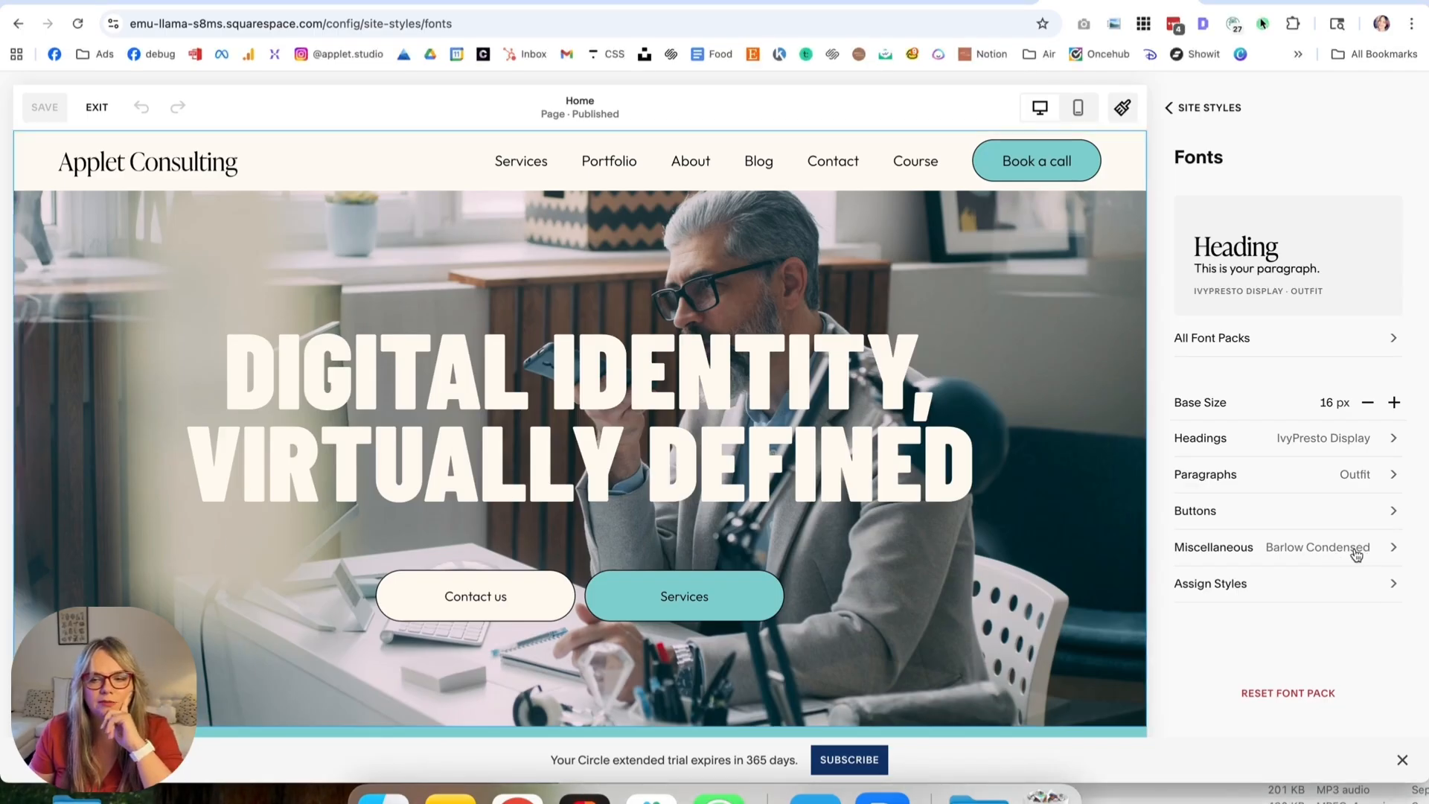
pyautogui.click(1367, 549)
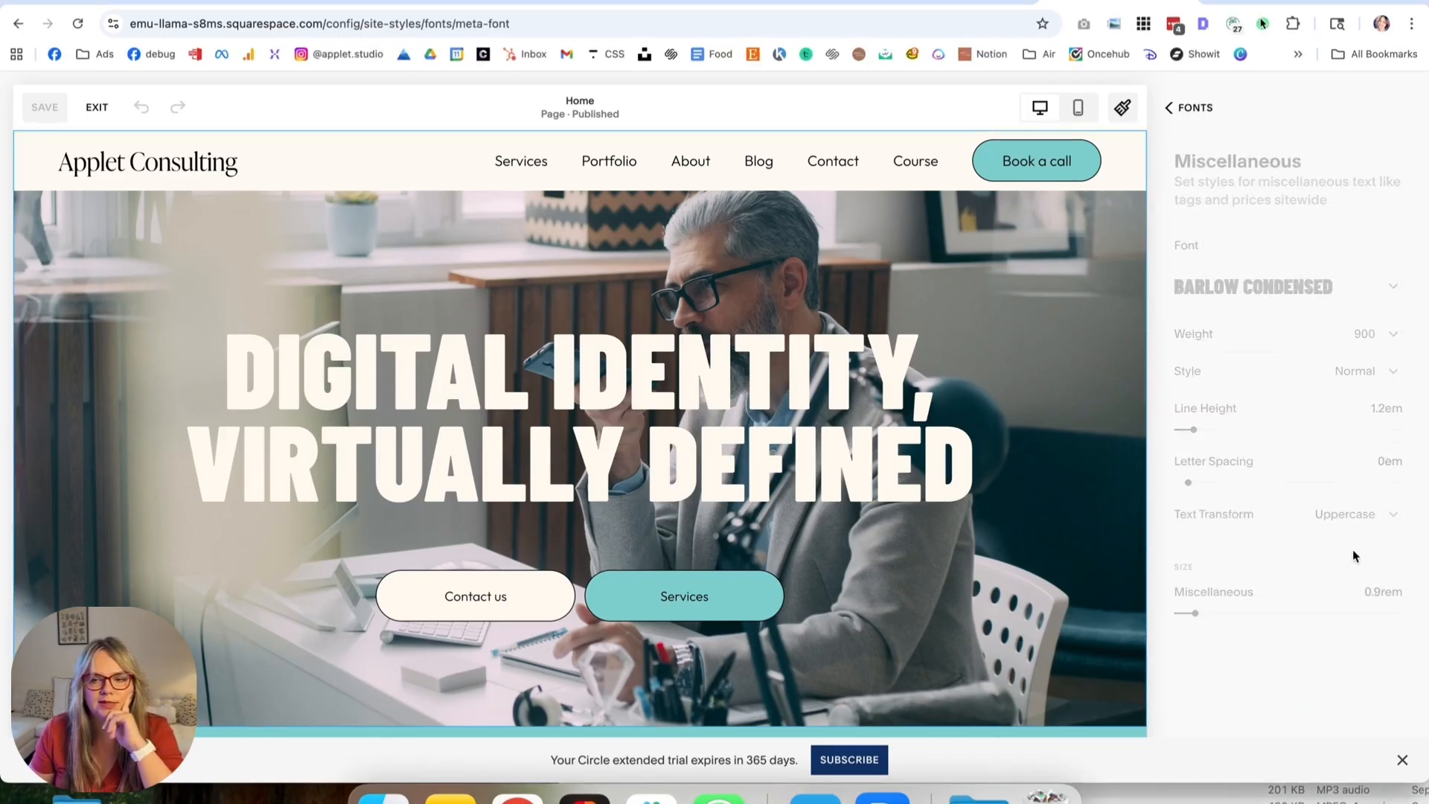
pyautogui.click(1238, 303)
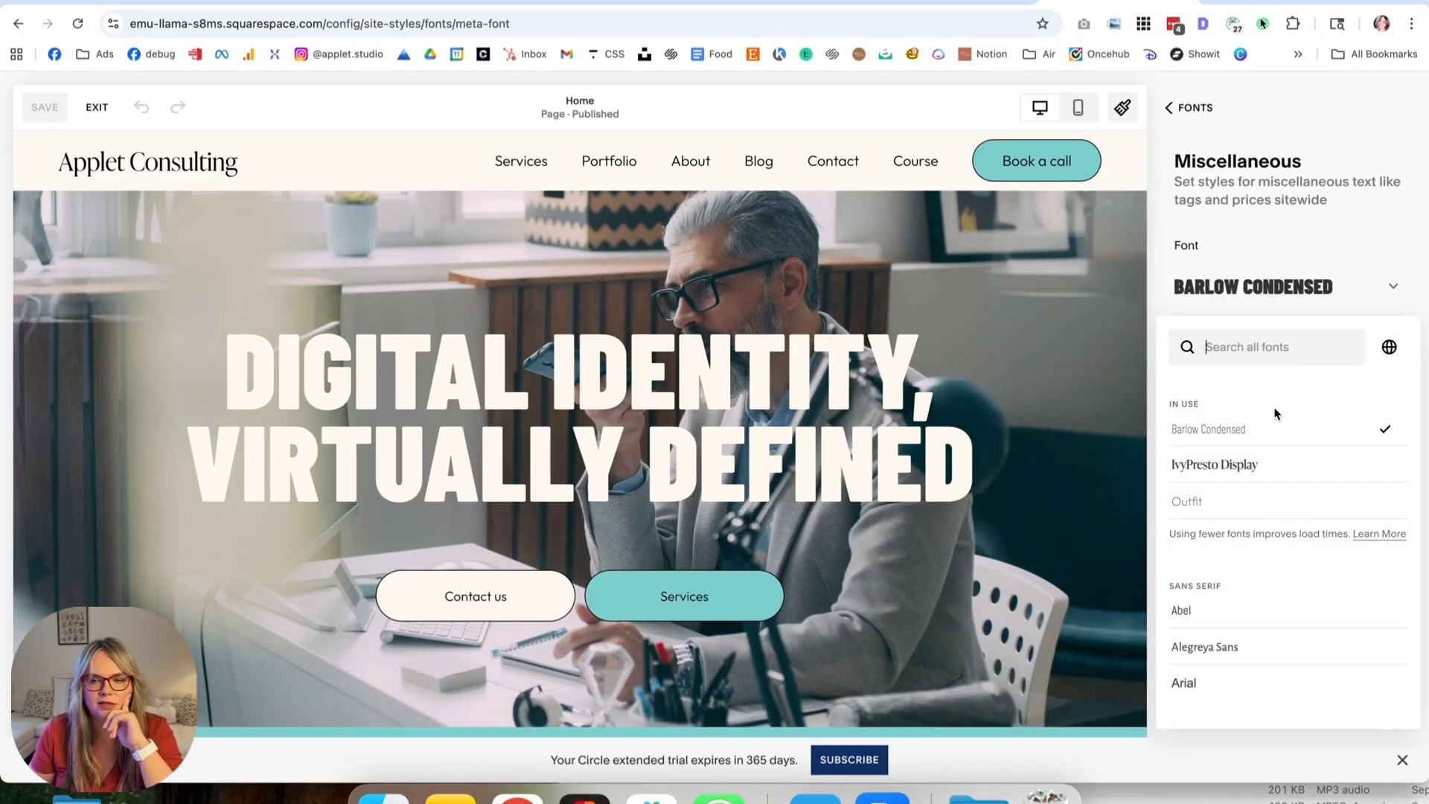
pyautogui.click(1207, 510)
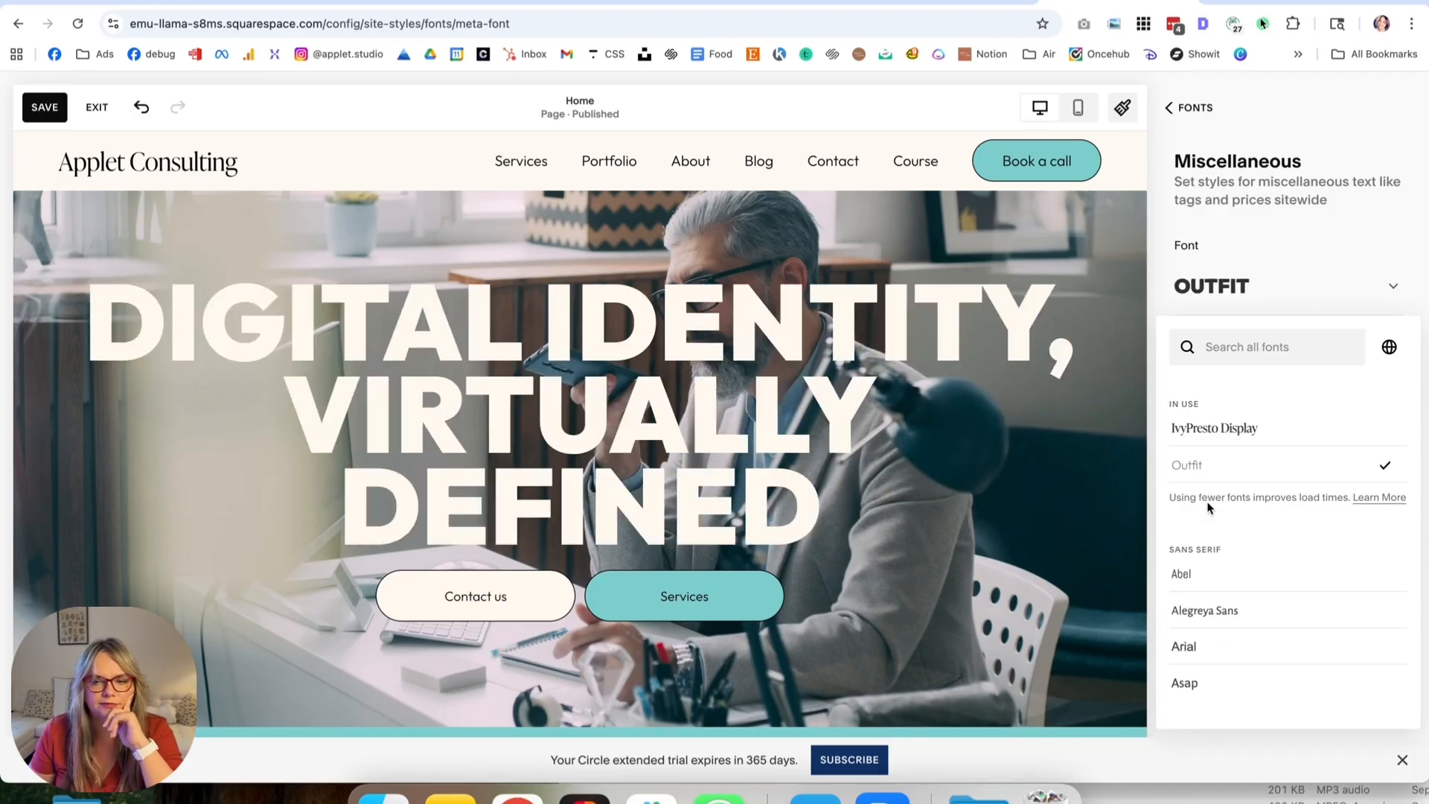
# Reduce the Heading 1 size to 6.4rem in the heading font settings and return to the font overview.
pyautogui.click(1195, 107)
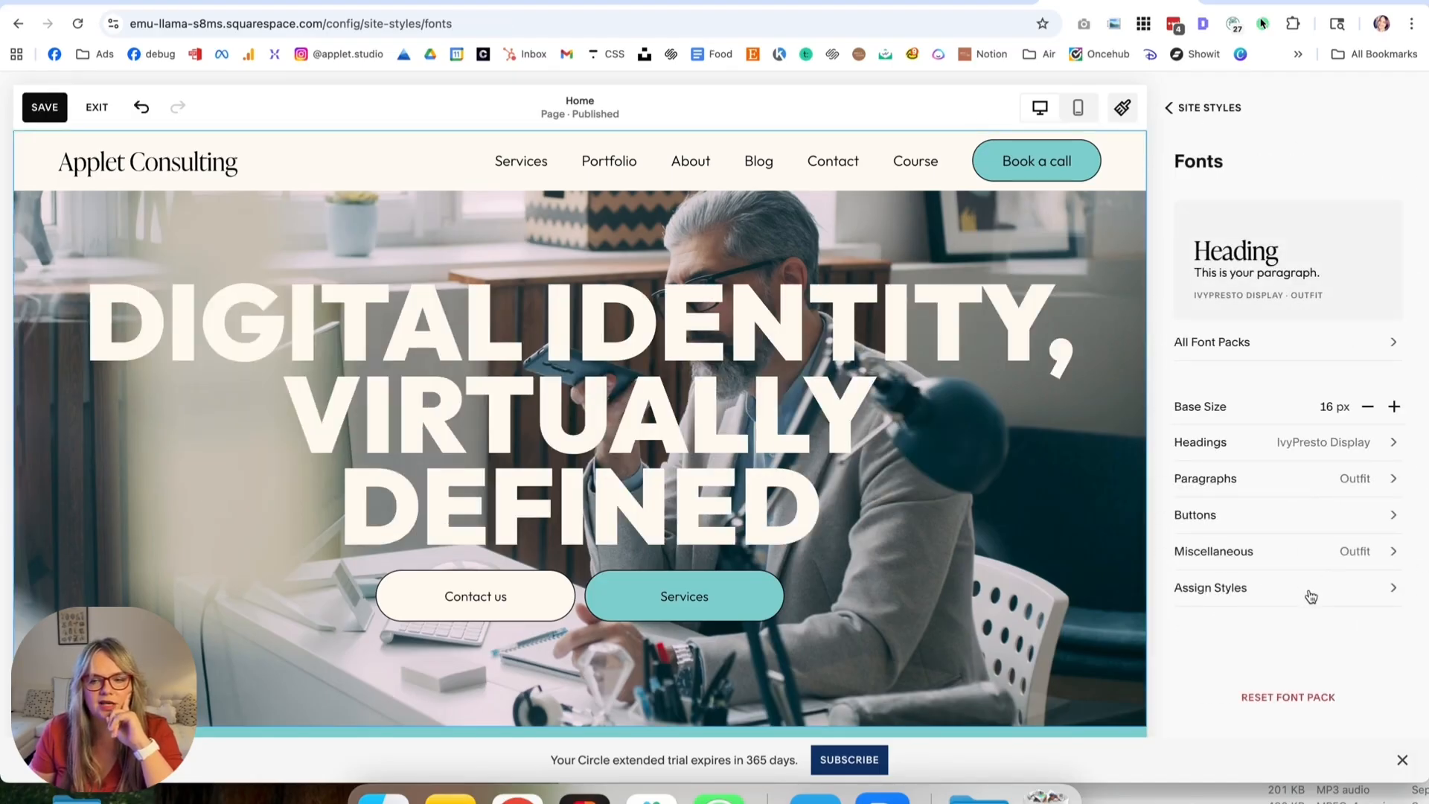
pyautogui.click(1280, 442)
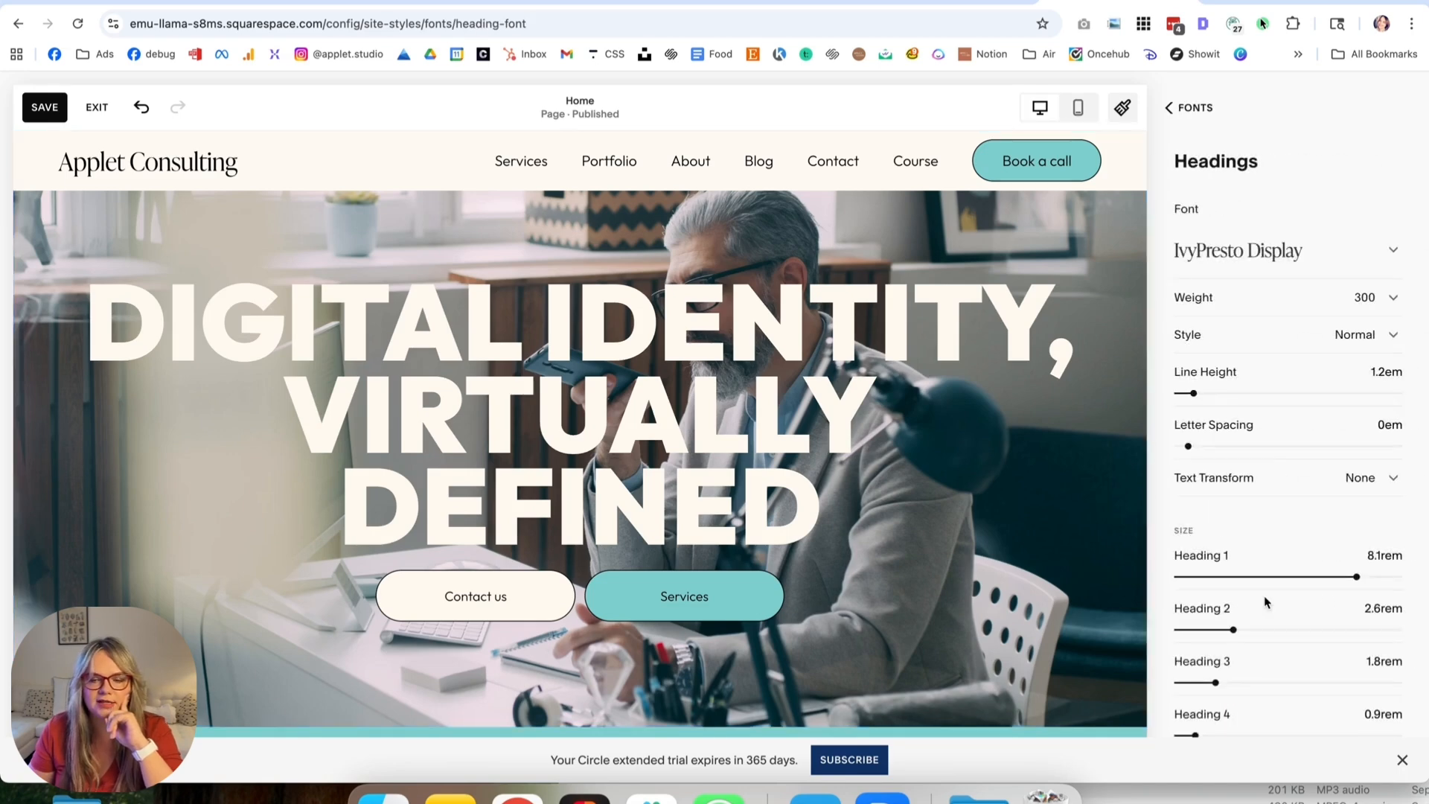
pyautogui.moveTo(1364, 577); pyautogui.dragTo(1319, 539)
pyautogui.scroll(-1, 1276, 506)
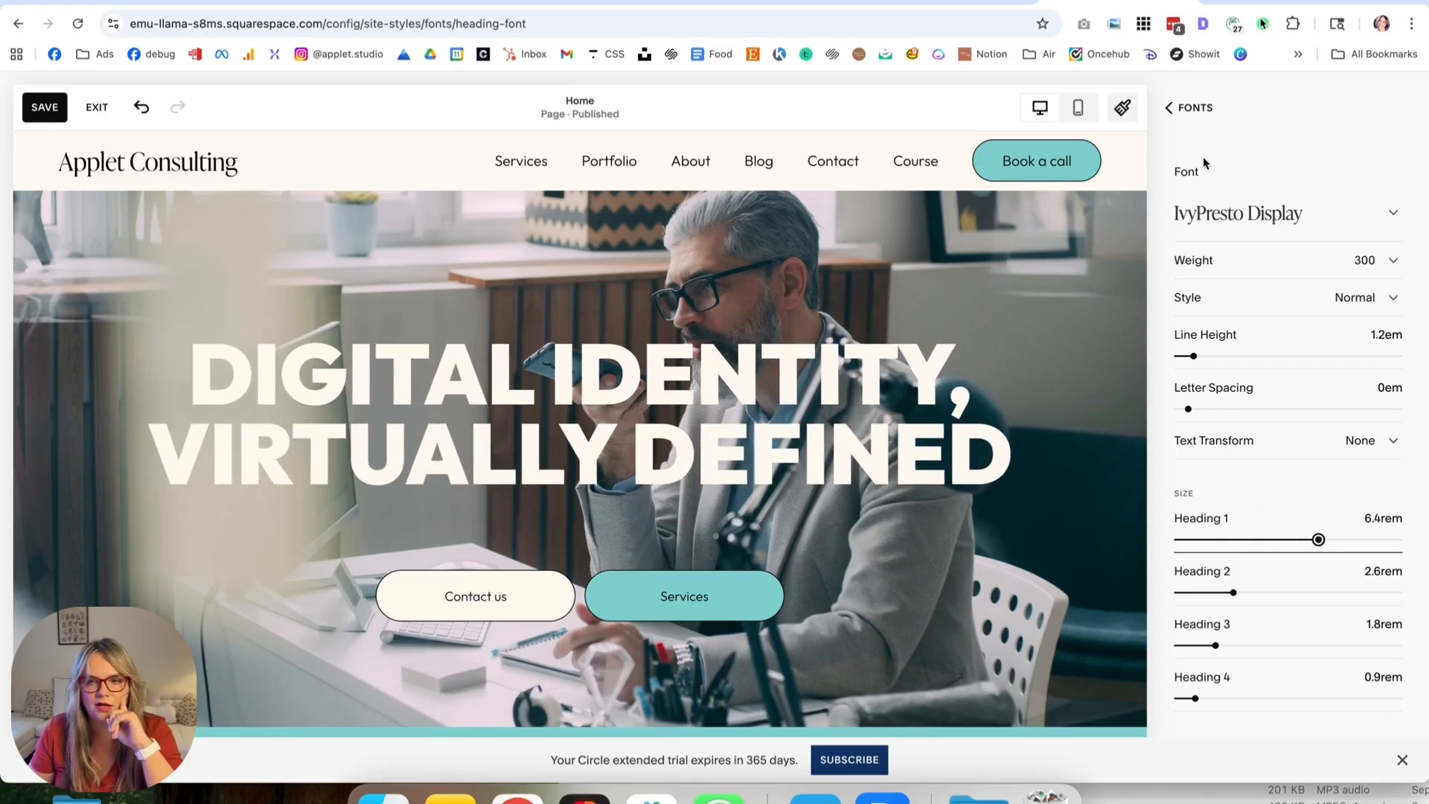
pyautogui.click(1191, 108)
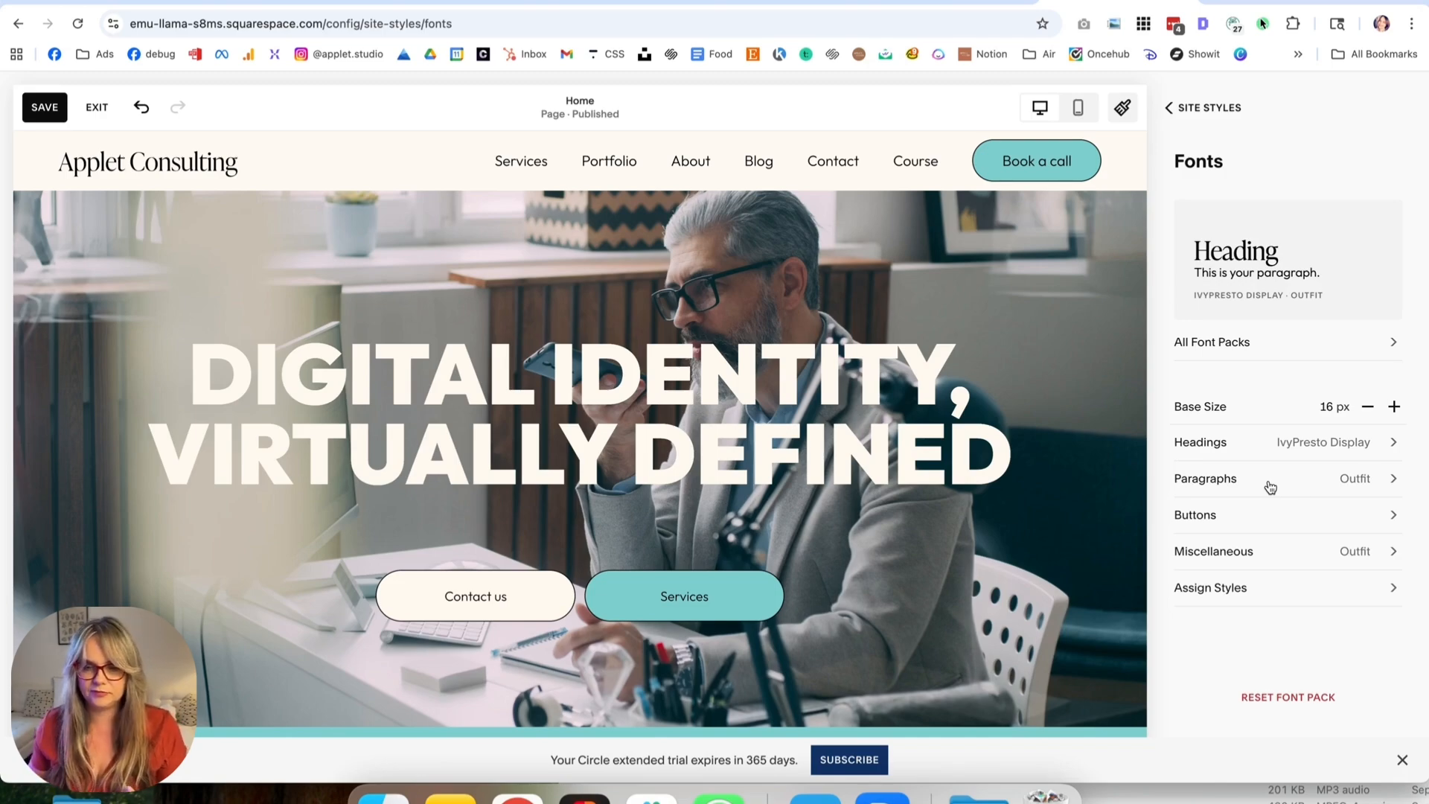
# Open the heading font settings and search the font list for "freigh".
pyautogui.click(1308, 447)
pyautogui.scroll(-10, 728, 463)
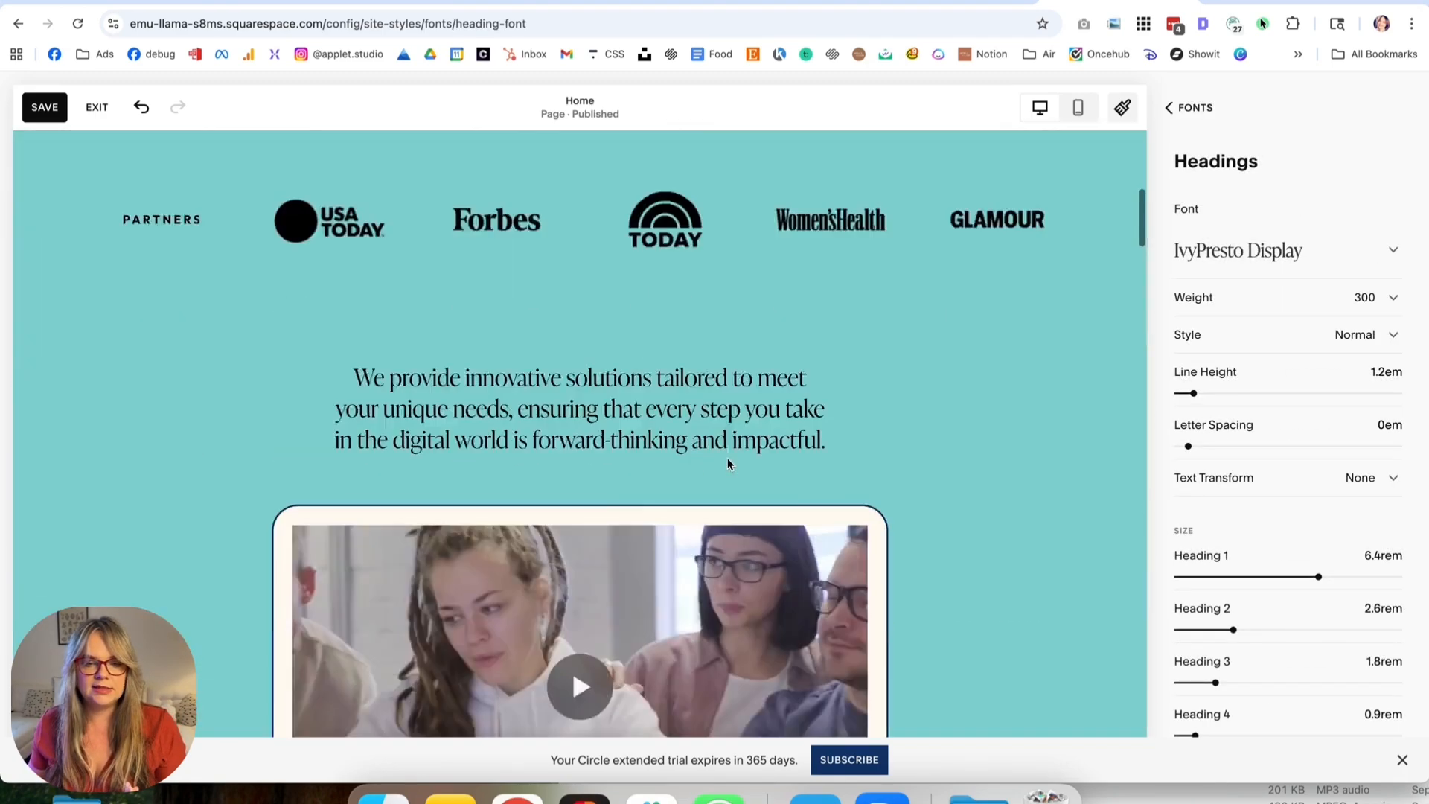
pyautogui.scroll(-5, 729, 463)
pyautogui.click(1333, 253)
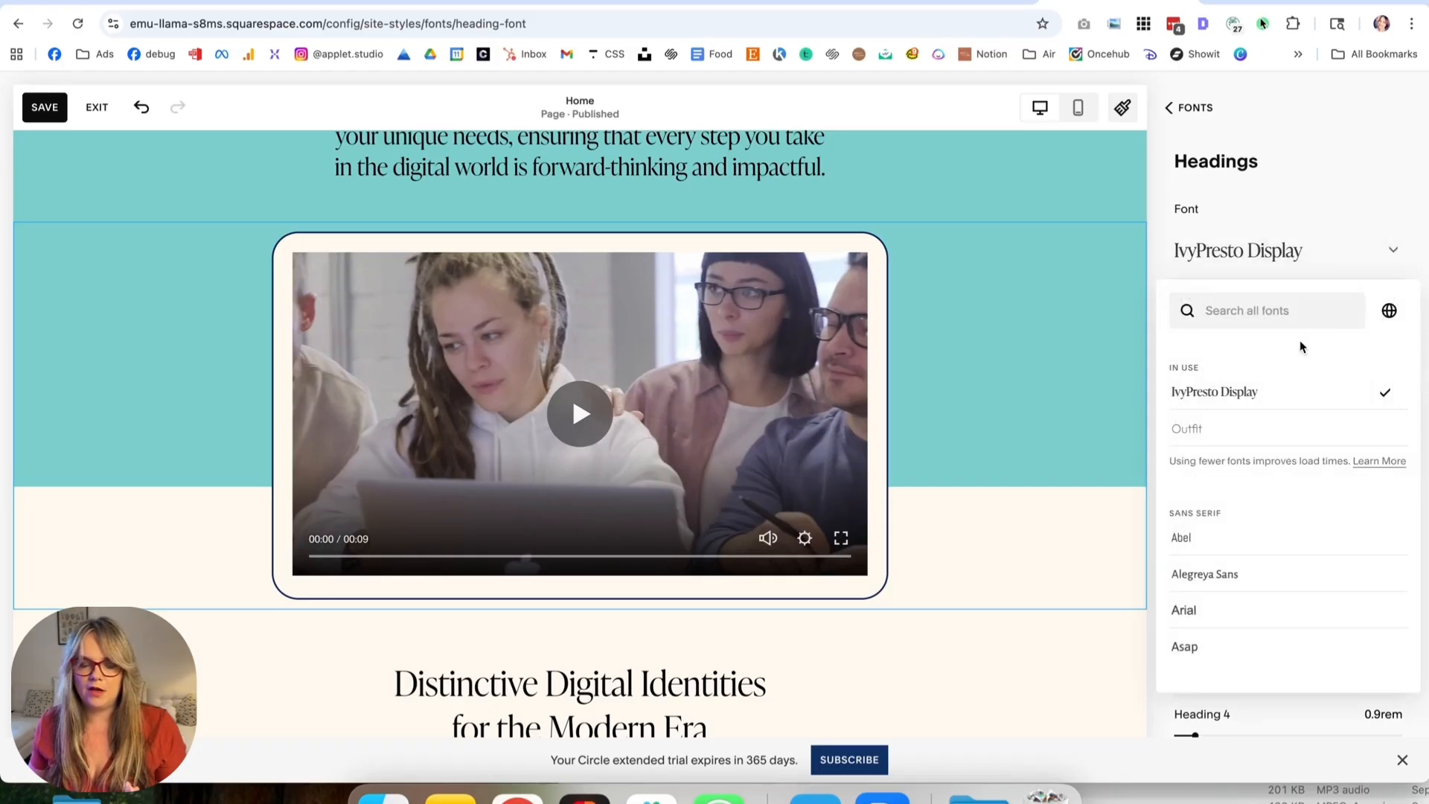
pyautogui.write('fre')
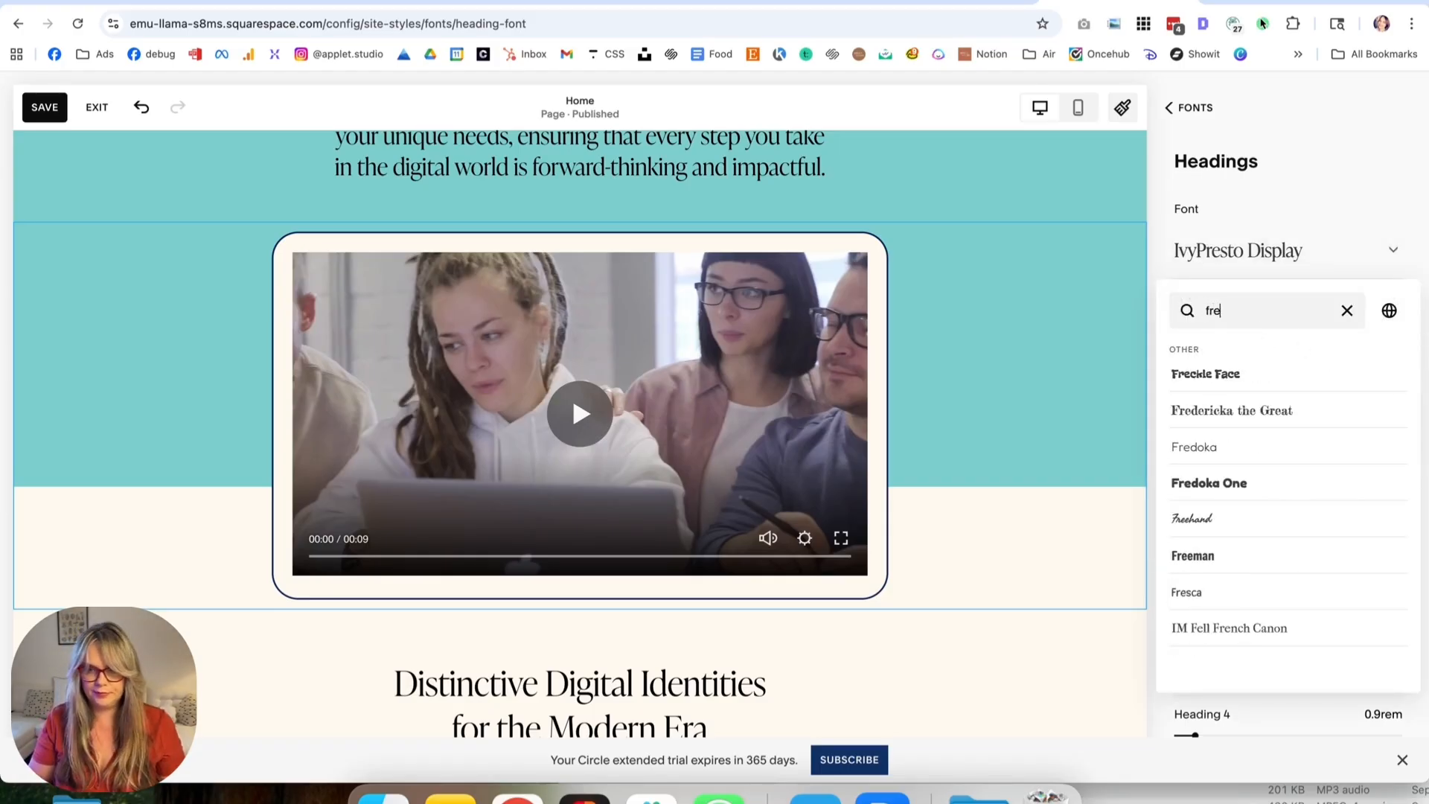
pyautogui.write('igh')
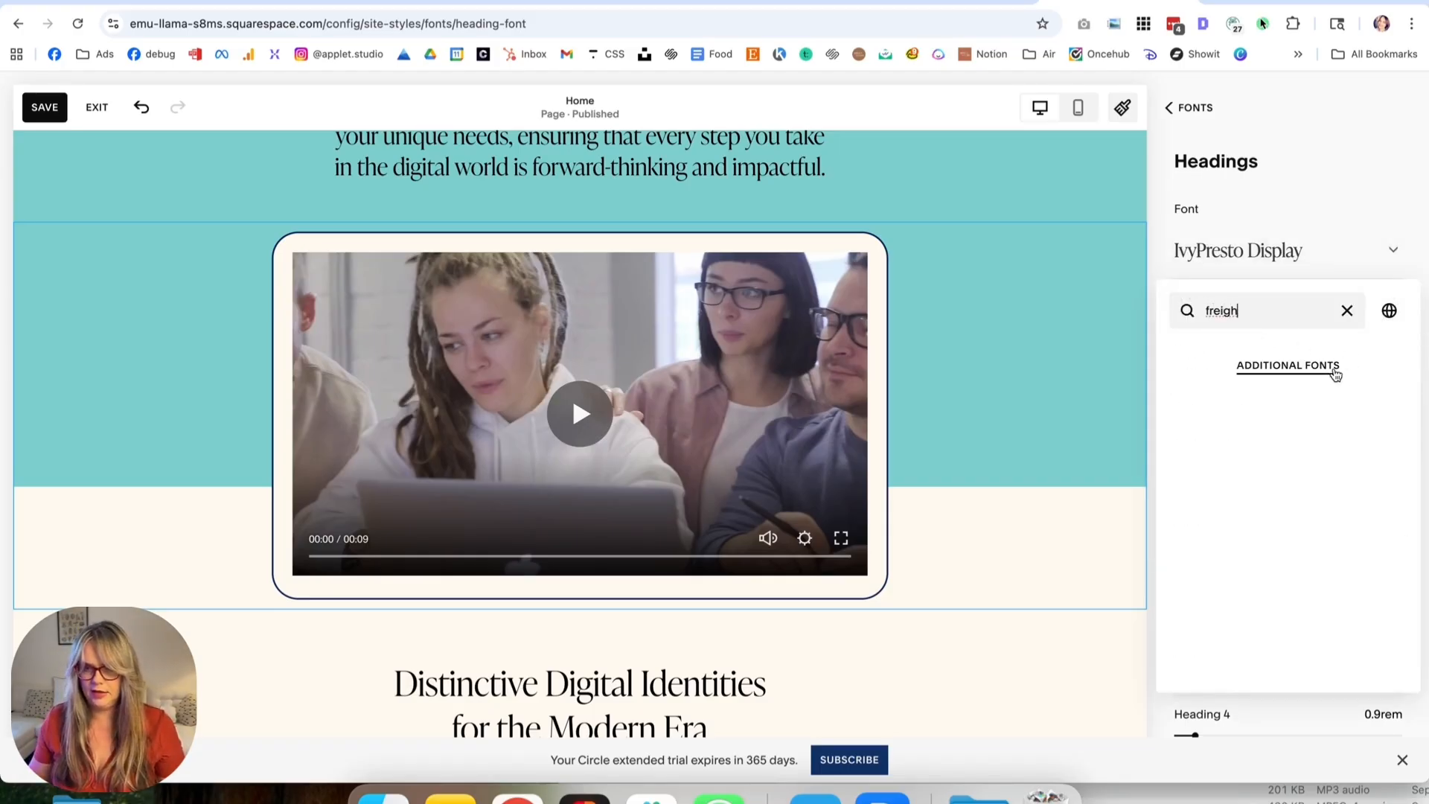
# Try Freight Big Pro as the heading font and review it across the home page sections.
pyautogui.click(1244, 378)
pyautogui.scroll(8, 977, 438)
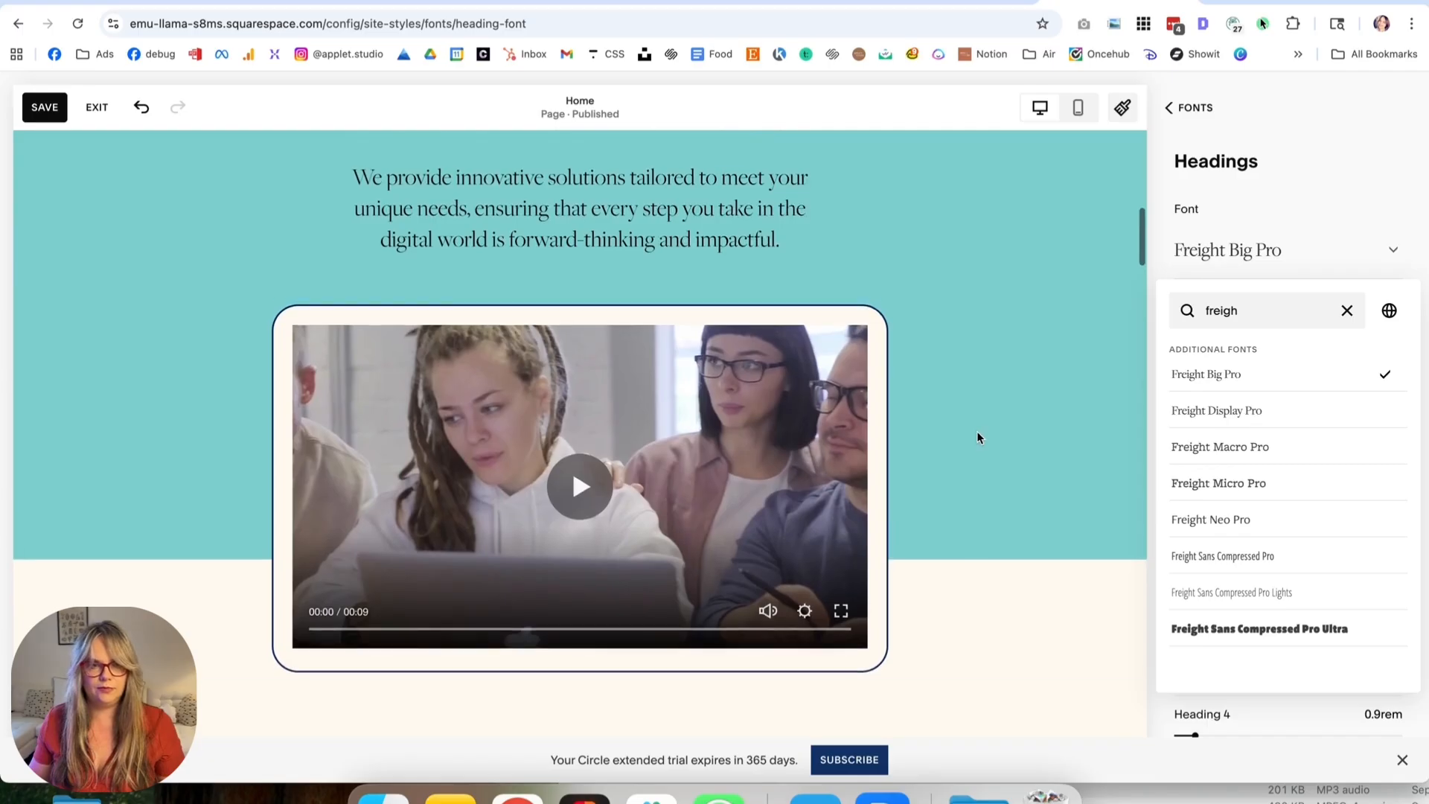
pyautogui.scroll(-7, 976, 437)
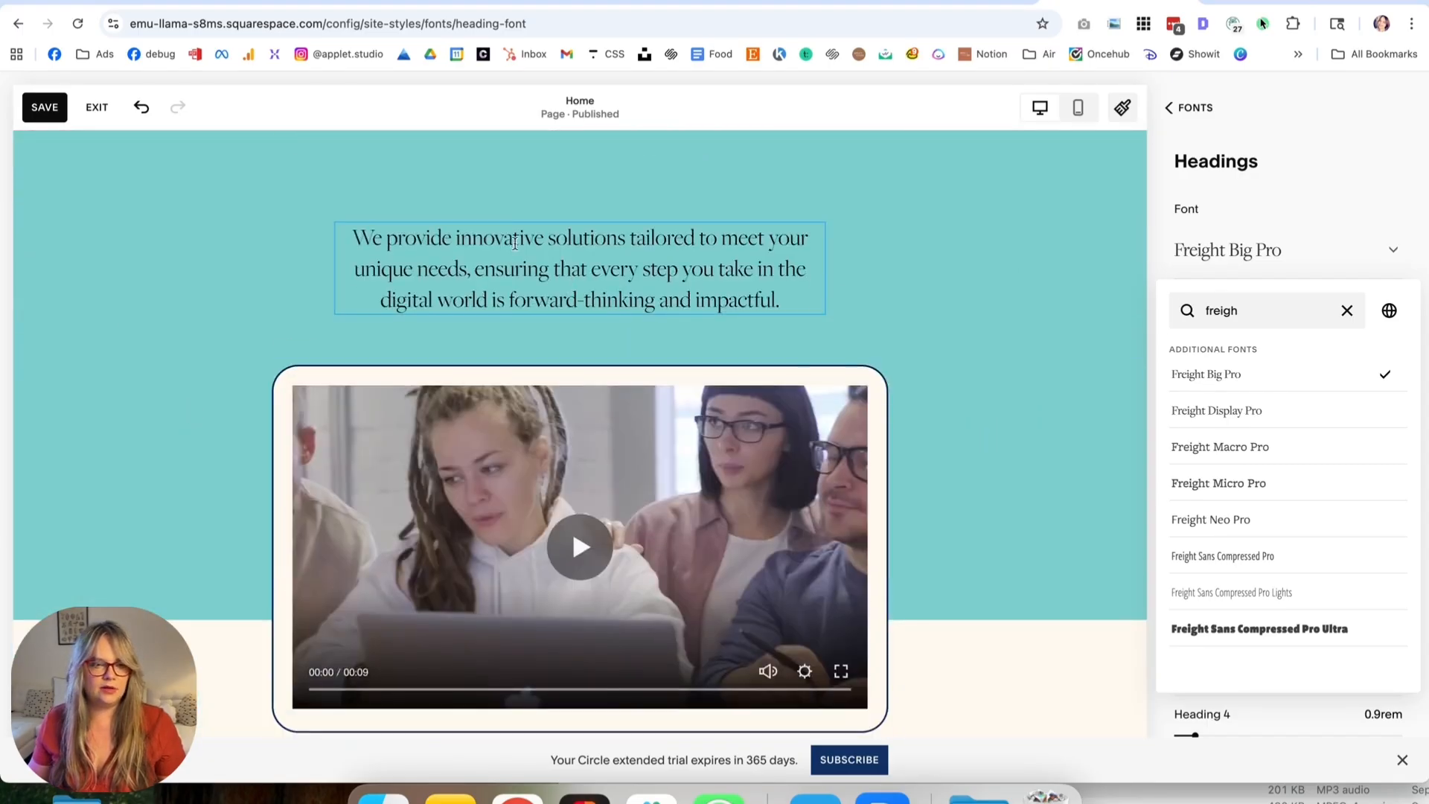
pyautogui.scroll(-8, 529, 262)
pyautogui.scroll(2, 595, 383)
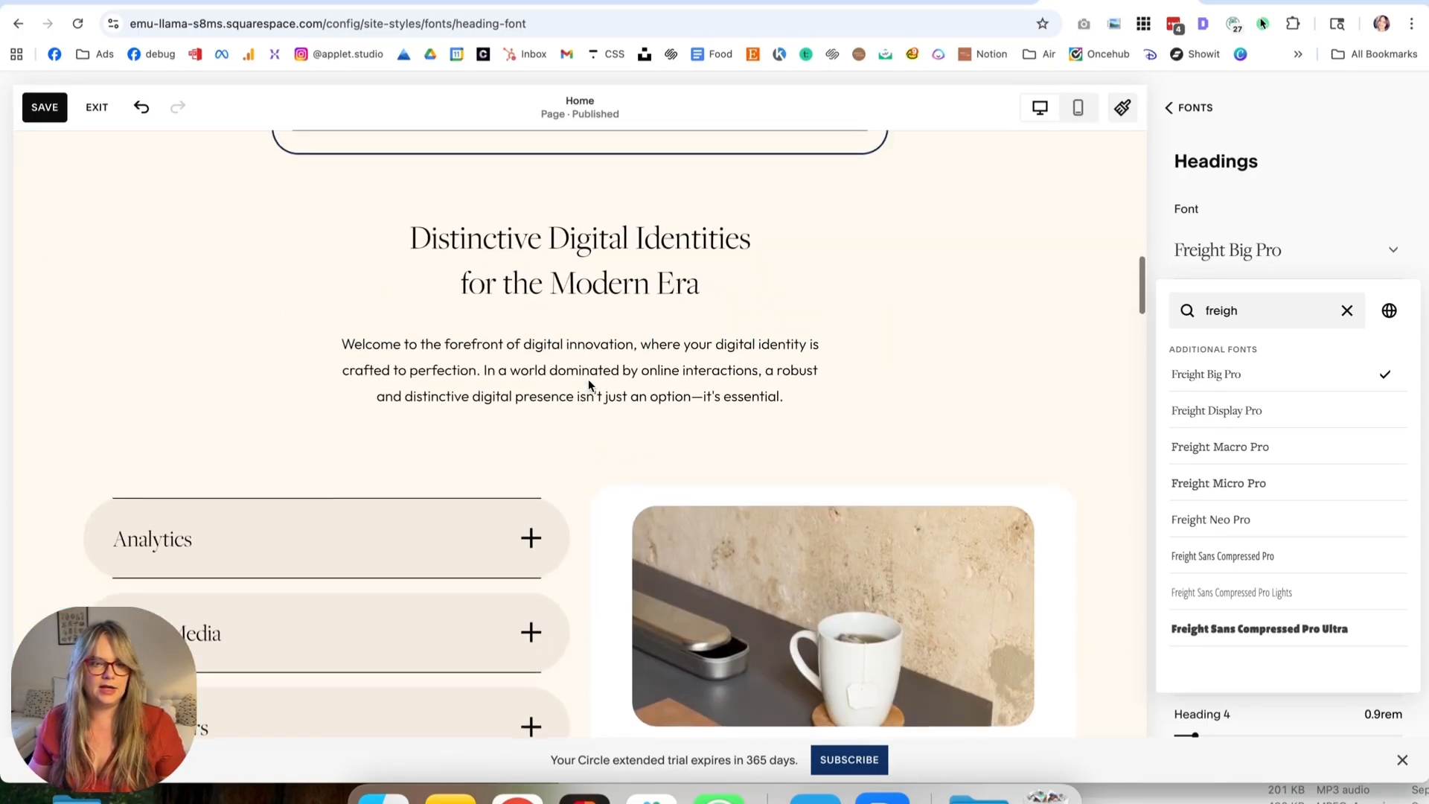
pyautogui.scroll(-2, 595, 382)
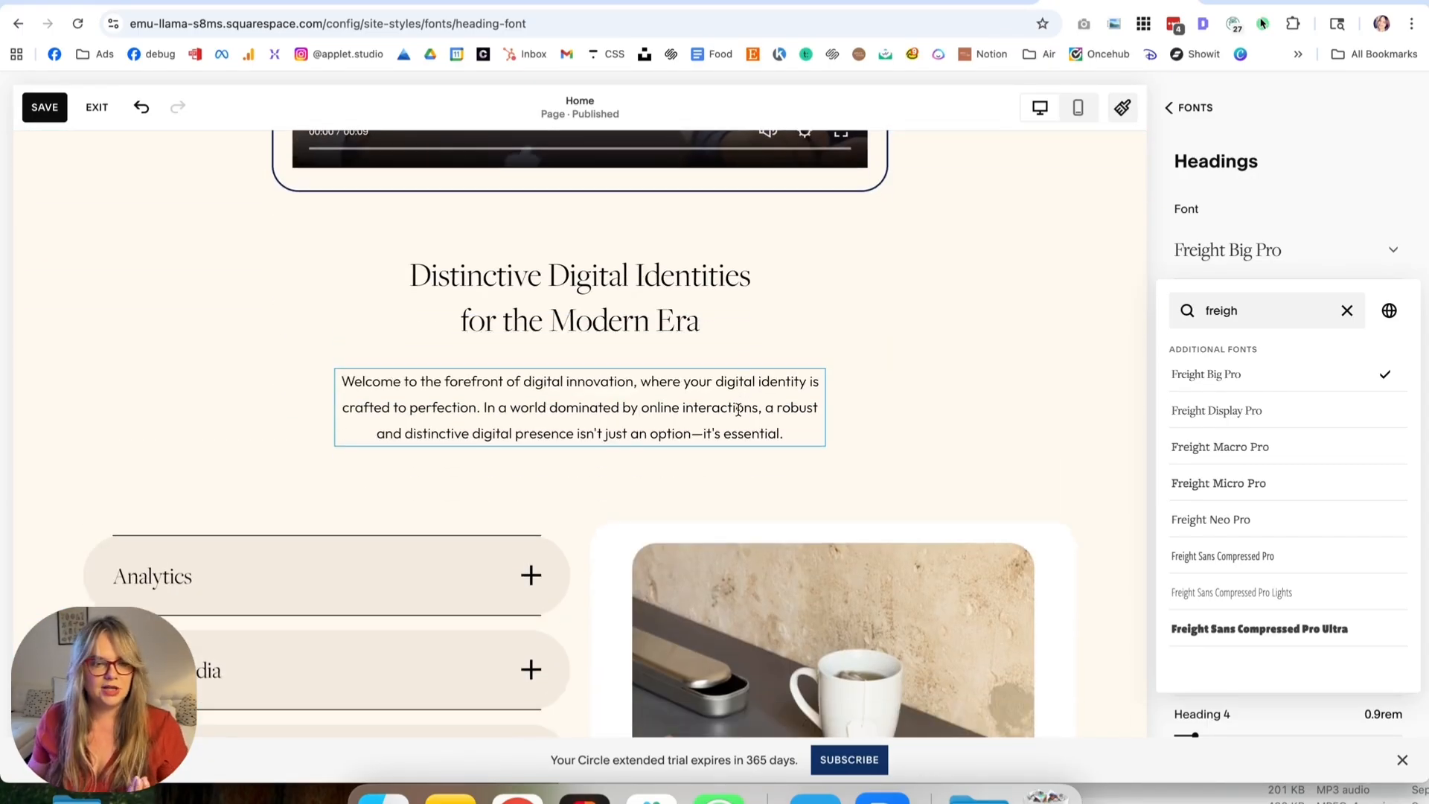
pyautogui.scroll(-20, 738, 408)
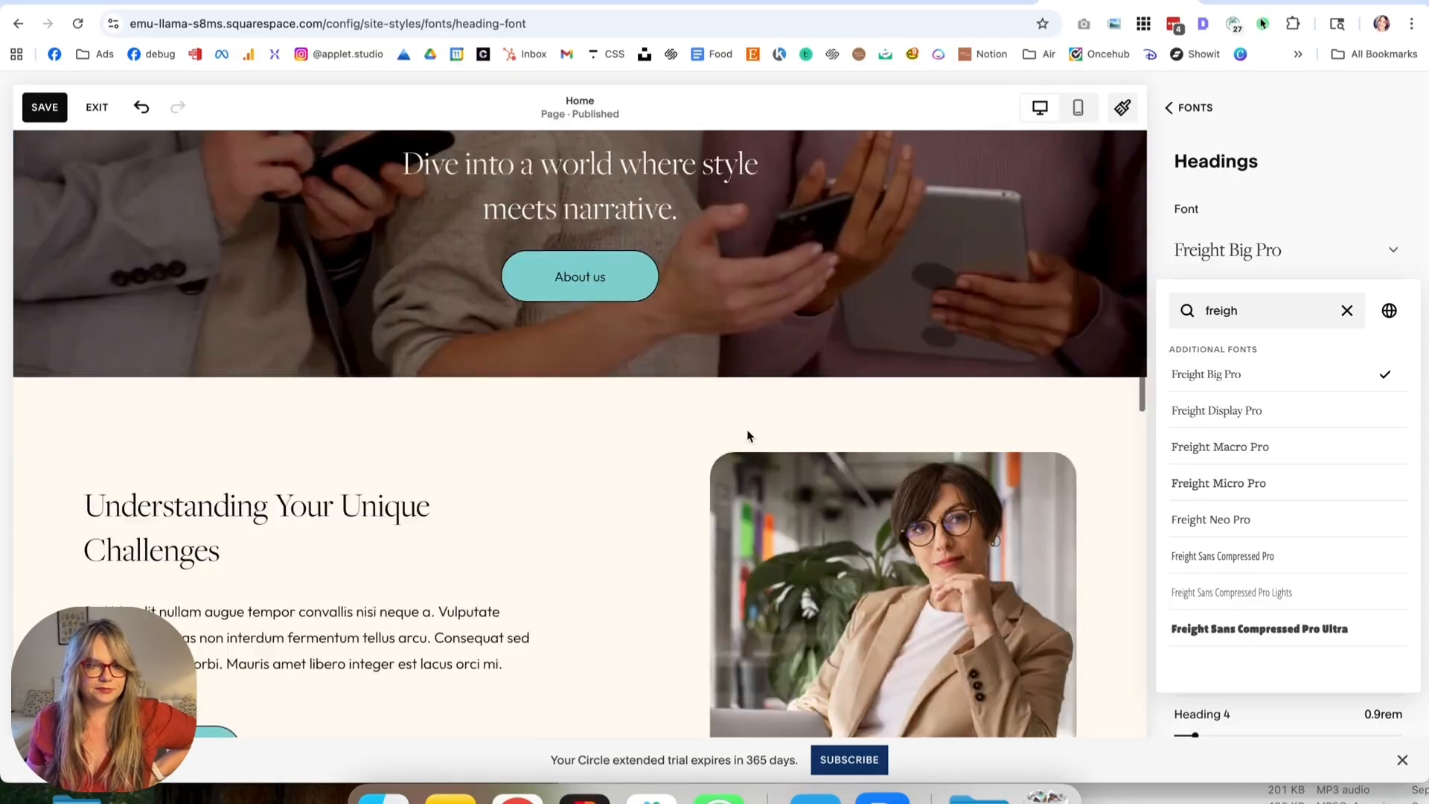
pyautogui.scroll(-6, 747, 435)
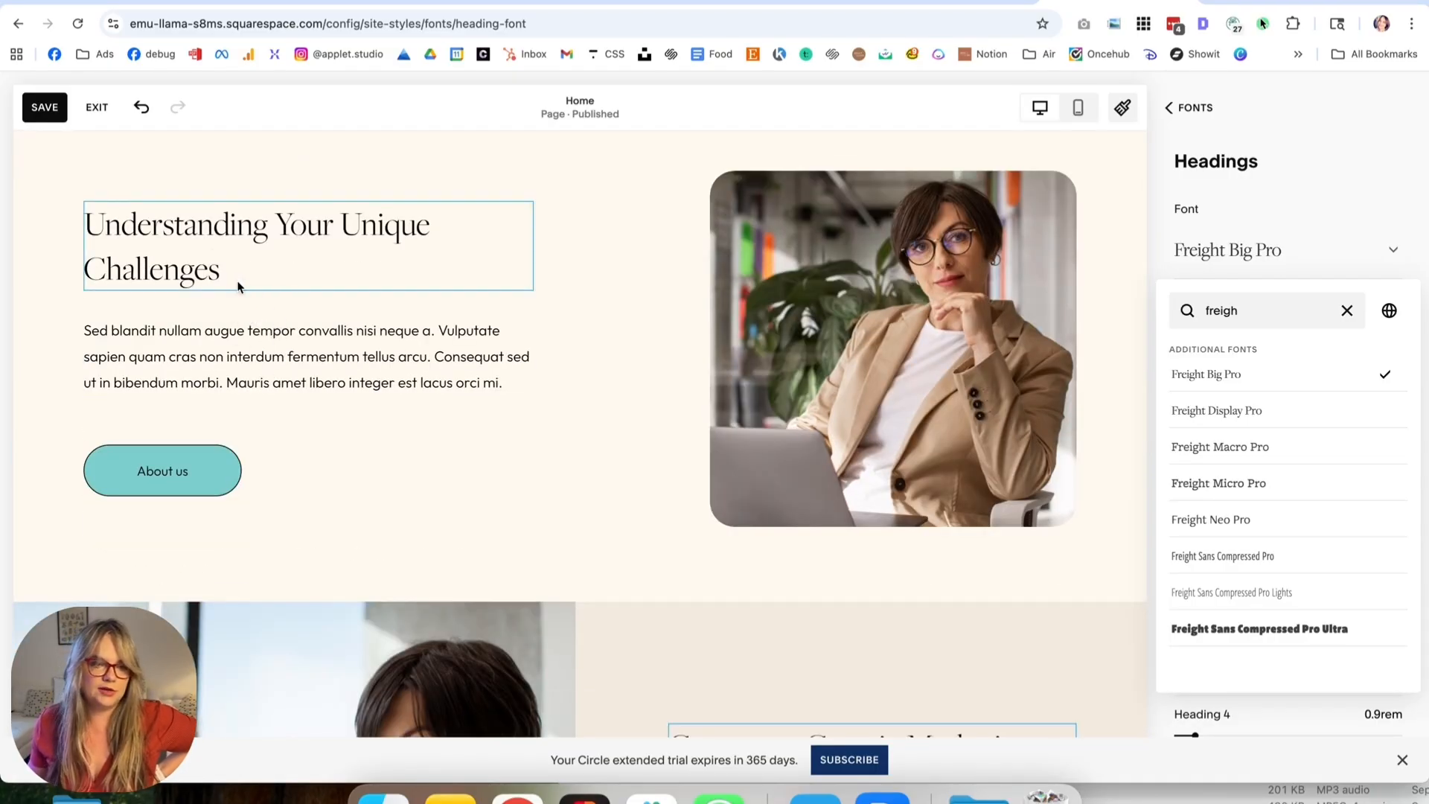
pyautogui.scroll(5, 584, 416)
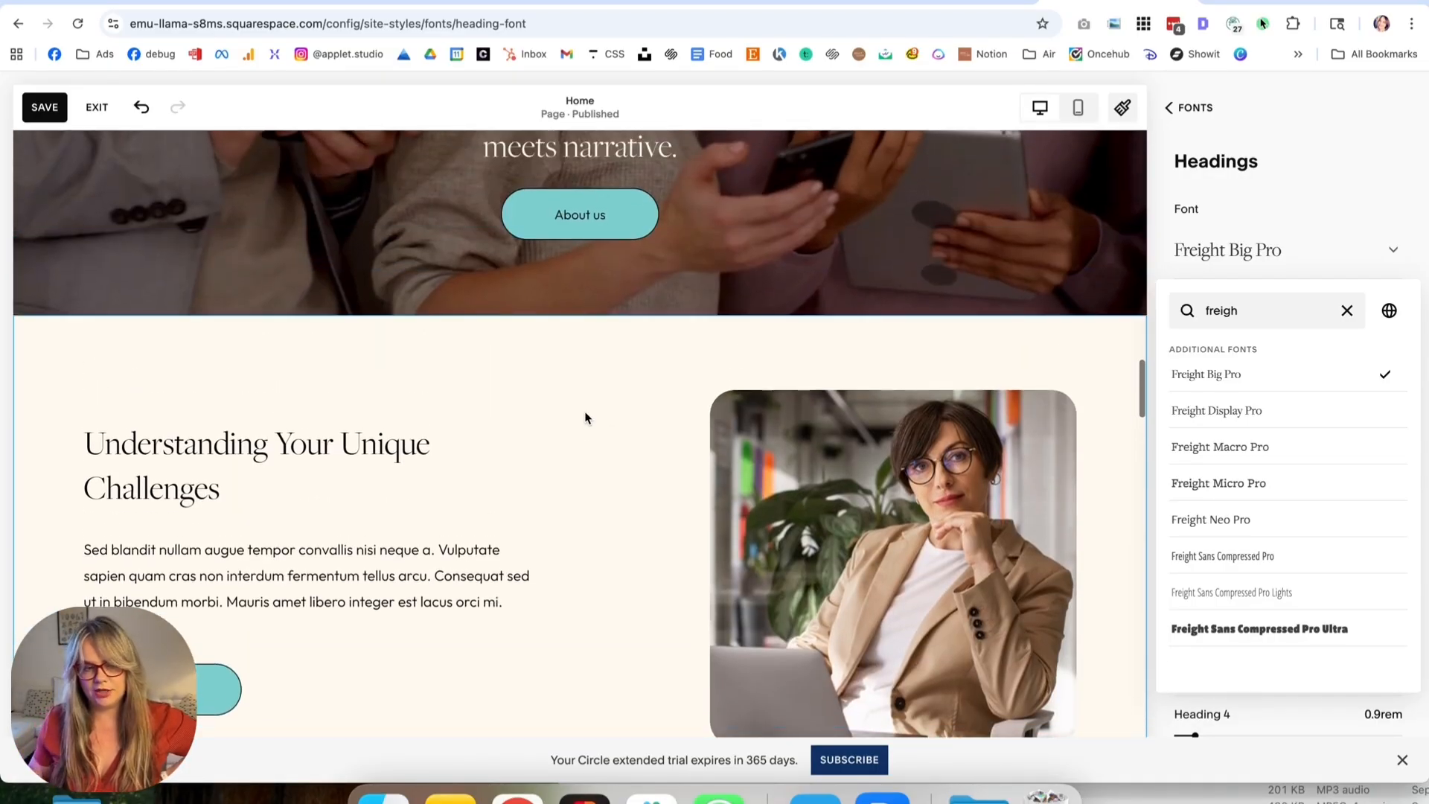
pyautogui.scroll(-3, 1237, 450)
pyautogui.scroll(1, 1237, 449)
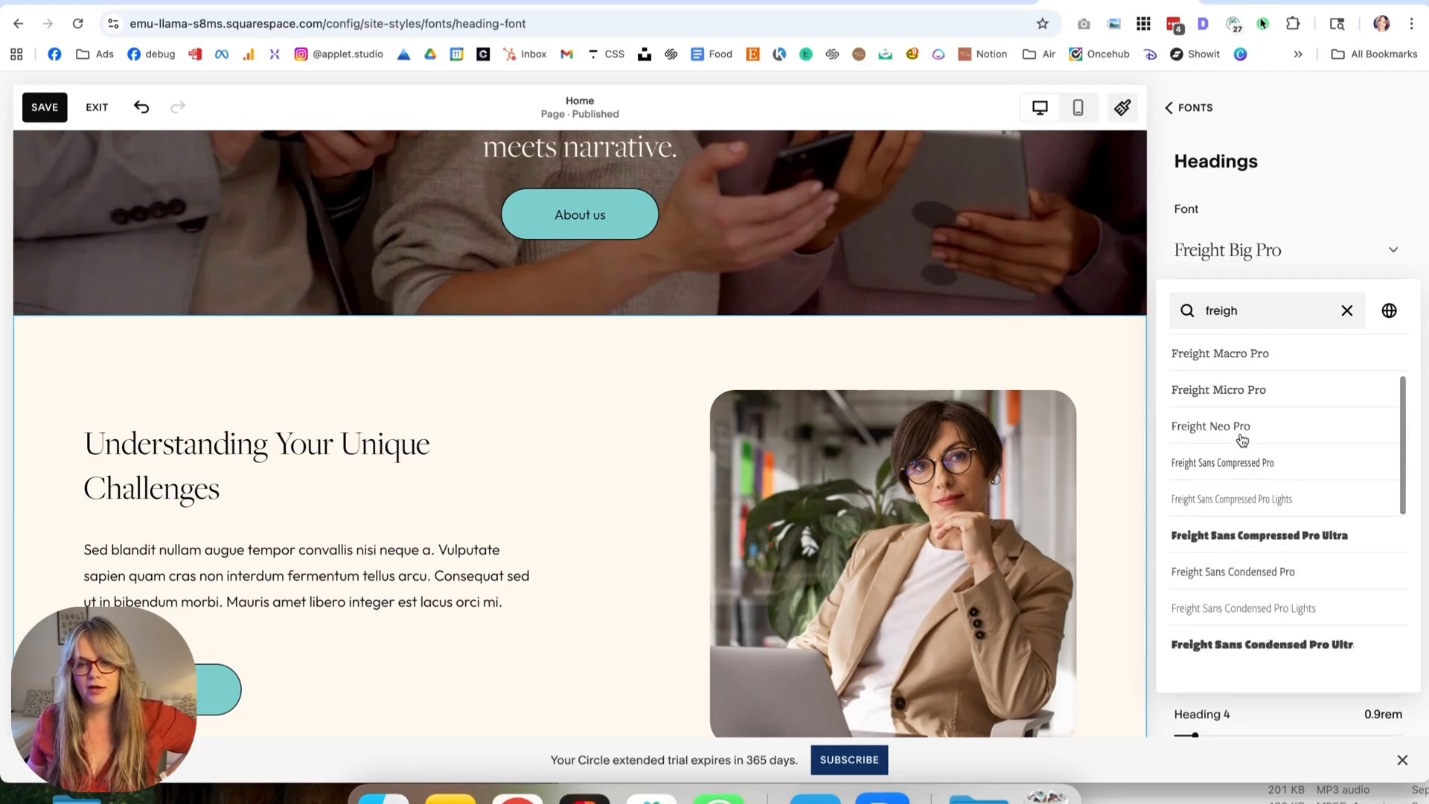
# Set the heading font to Freight Neo Pro, check it on the home page and return to the font overview.
pyautogui.click(1241, 438)
pyautogui.scroll(-5, 953, 432)
pyautogui.scroll(10, 747, 423)
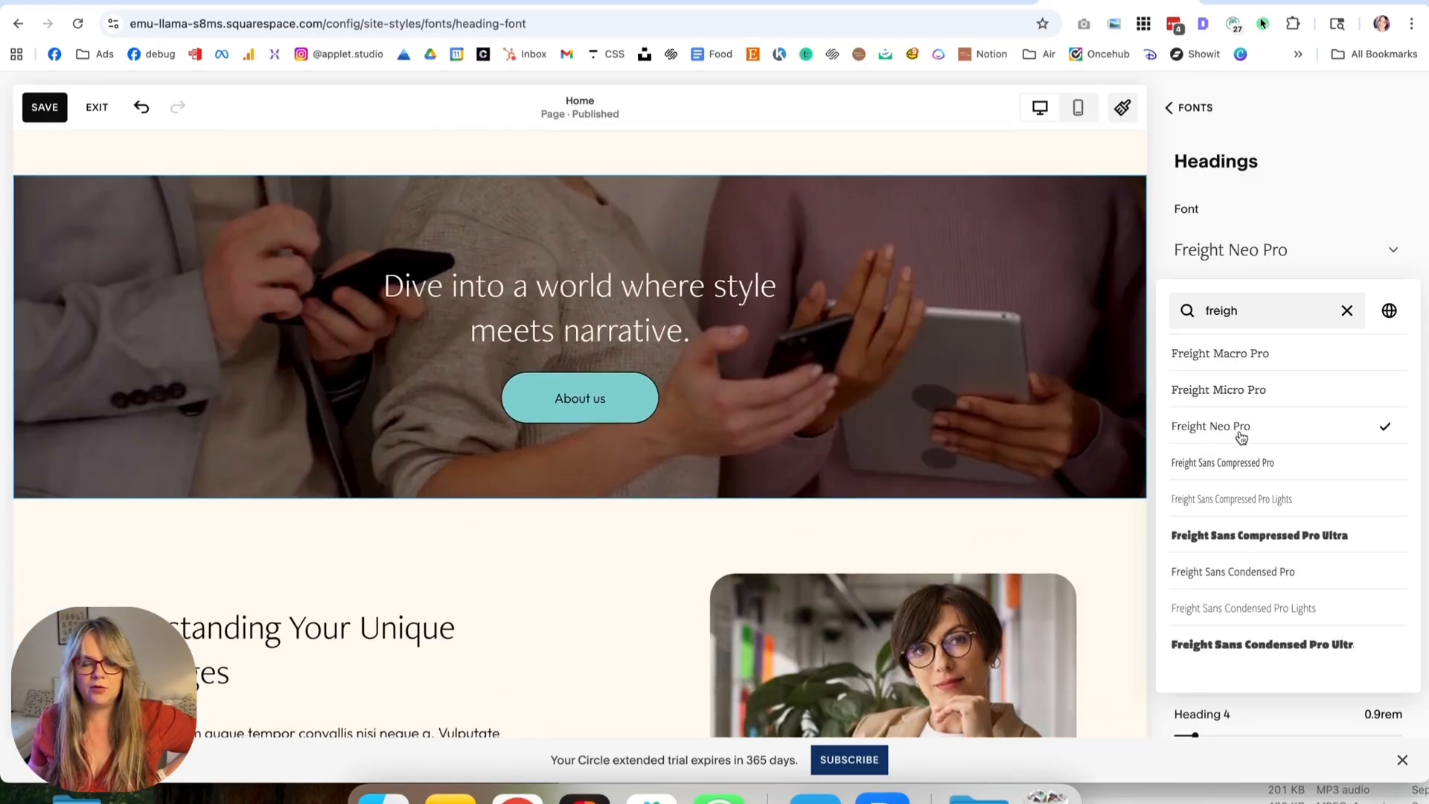
pyautogui.scroll(-15, 766, 441)
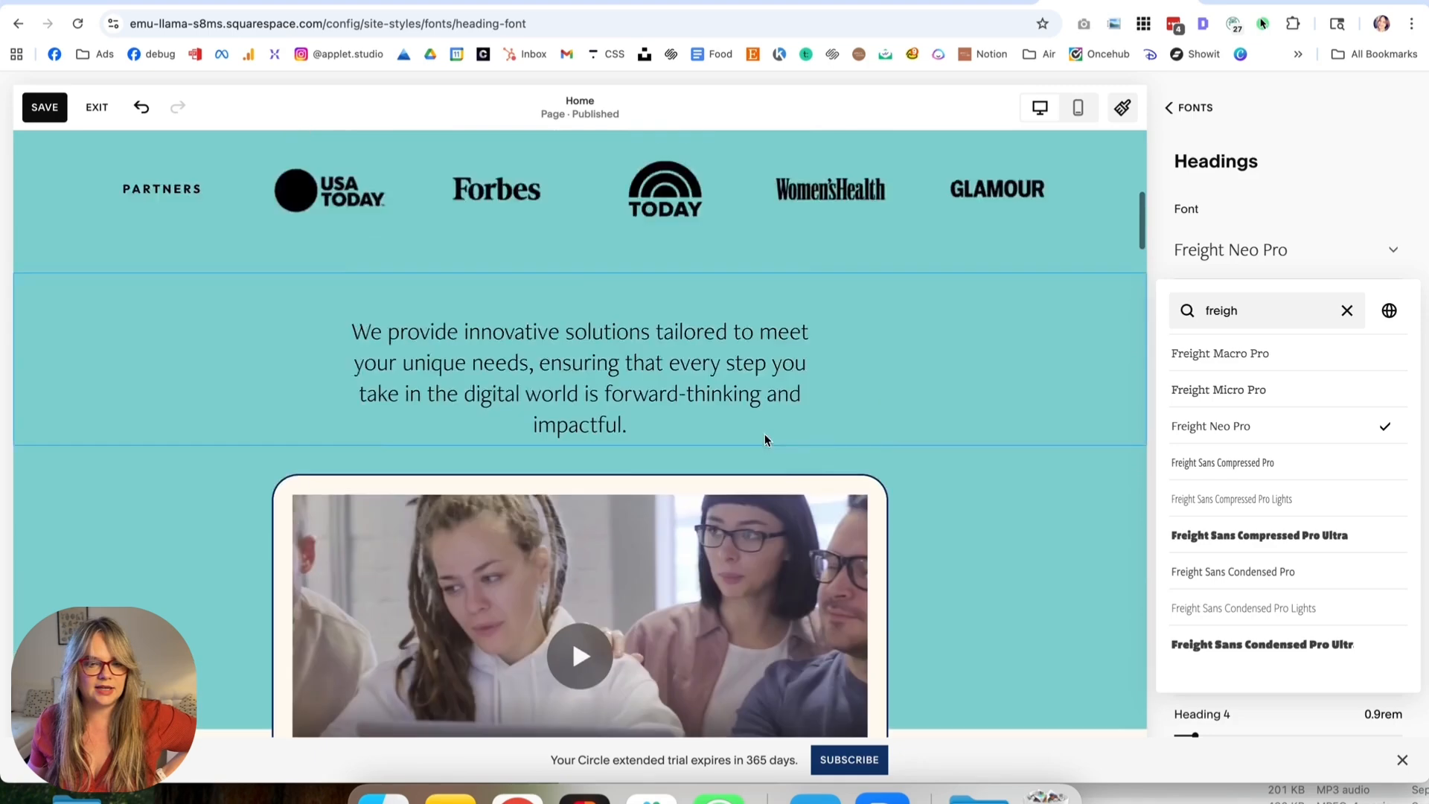
pyautogui.scroll(2, 766, 441)
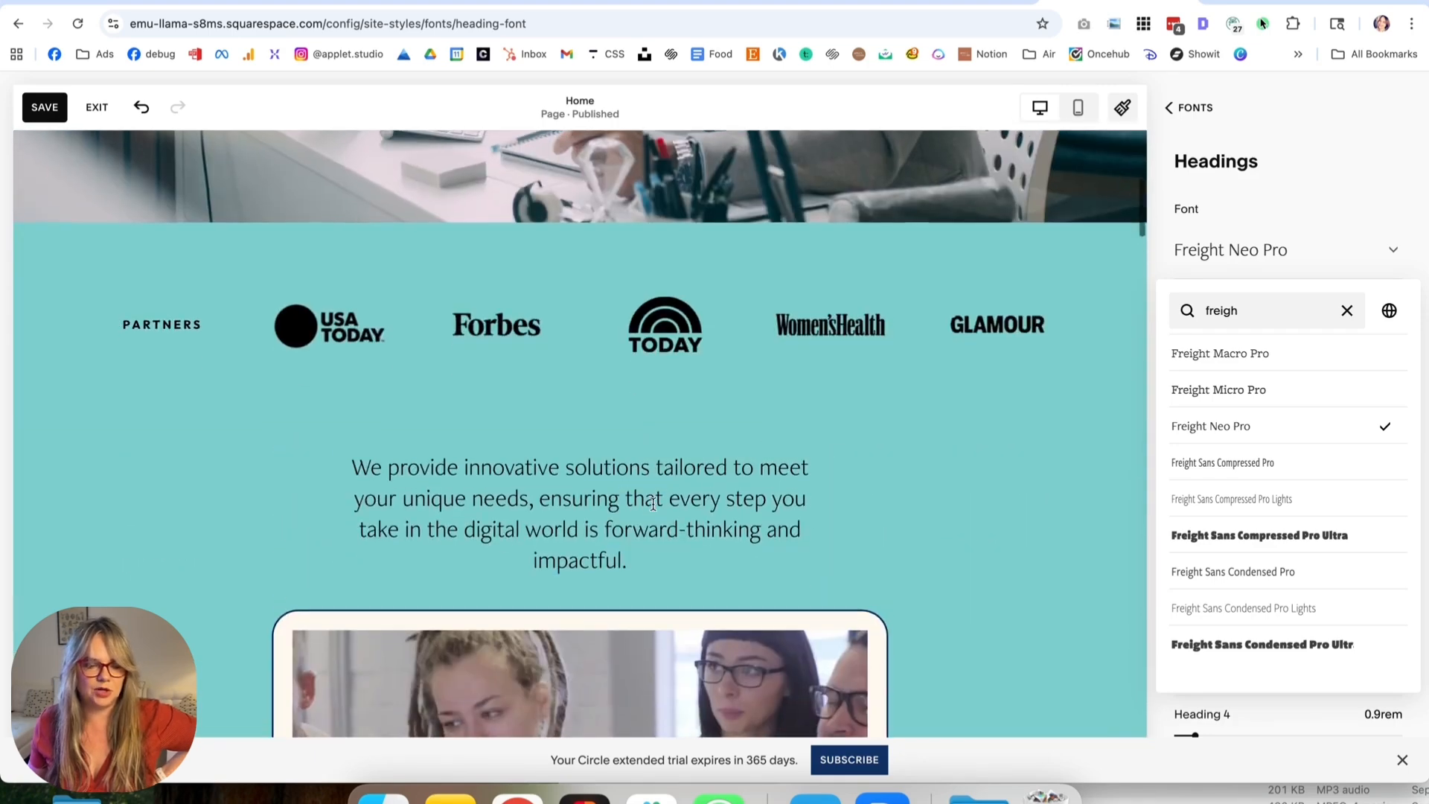
pyautogui.scroll(-2, 653, 505)
pyautogui.click(1200, 110)
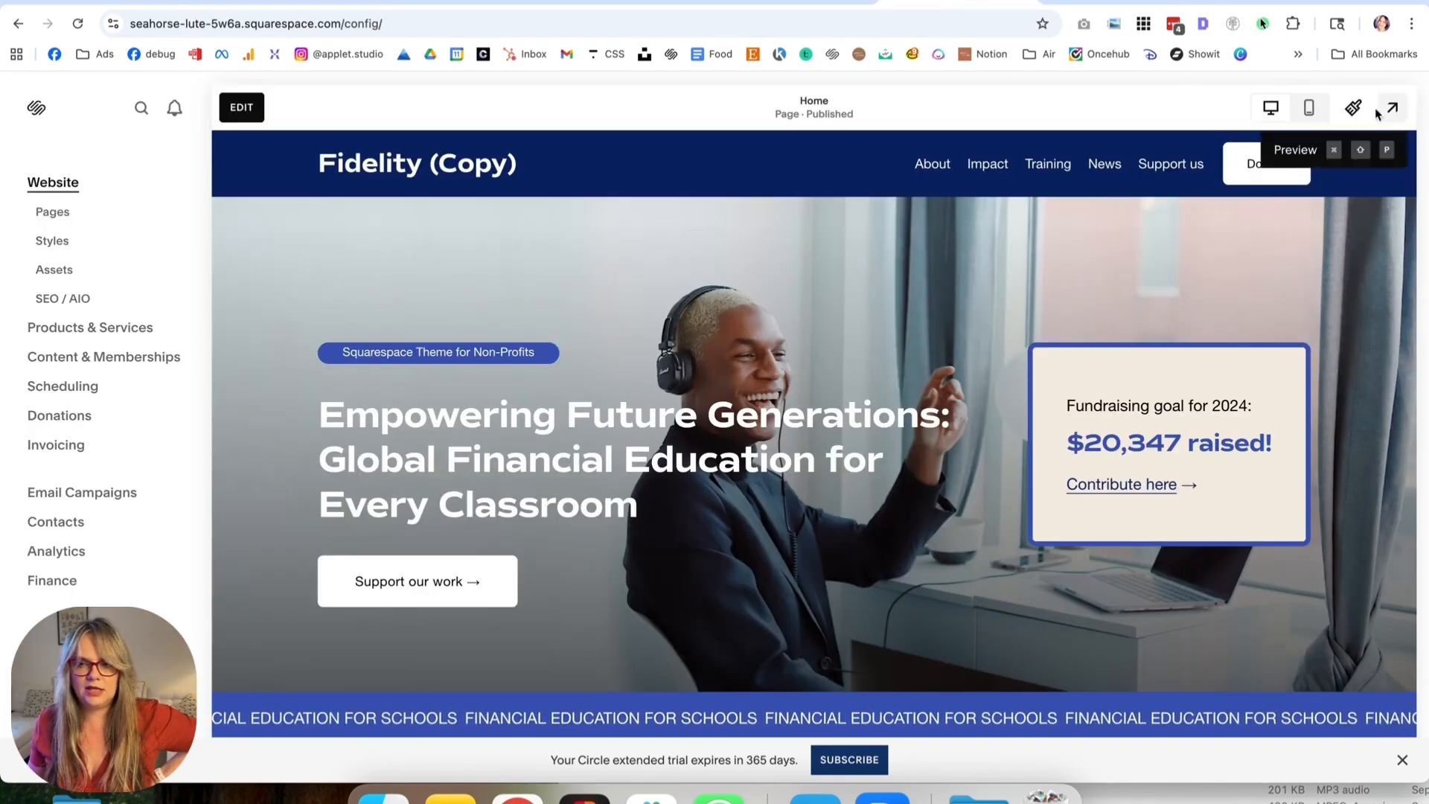
# Open the heading font settings in the Fidelity (Copy) site's Site Styles and examine the font, heading sizes and page headings.
pyautogui.click(1354, 107)
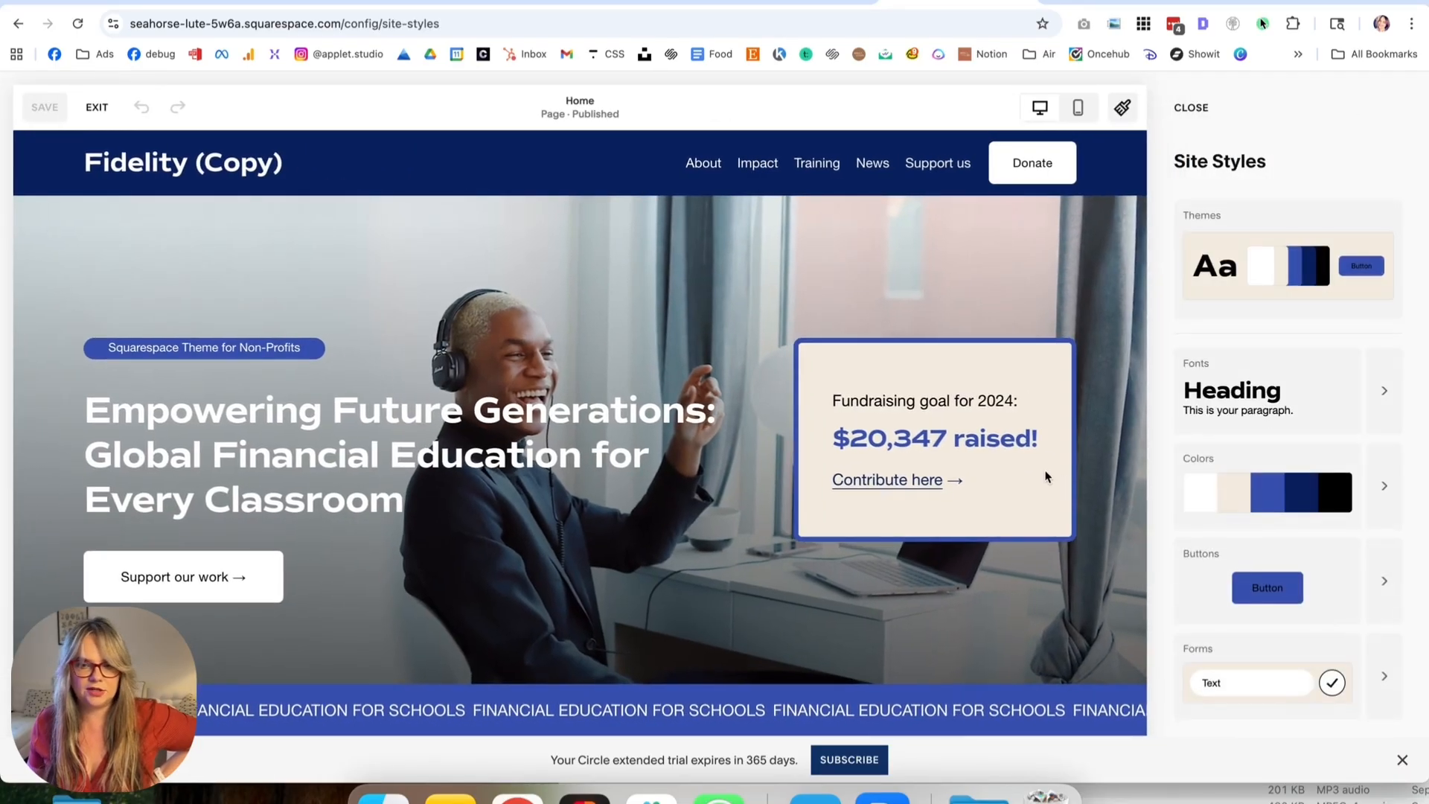
pyautogui.click(1383, 409)
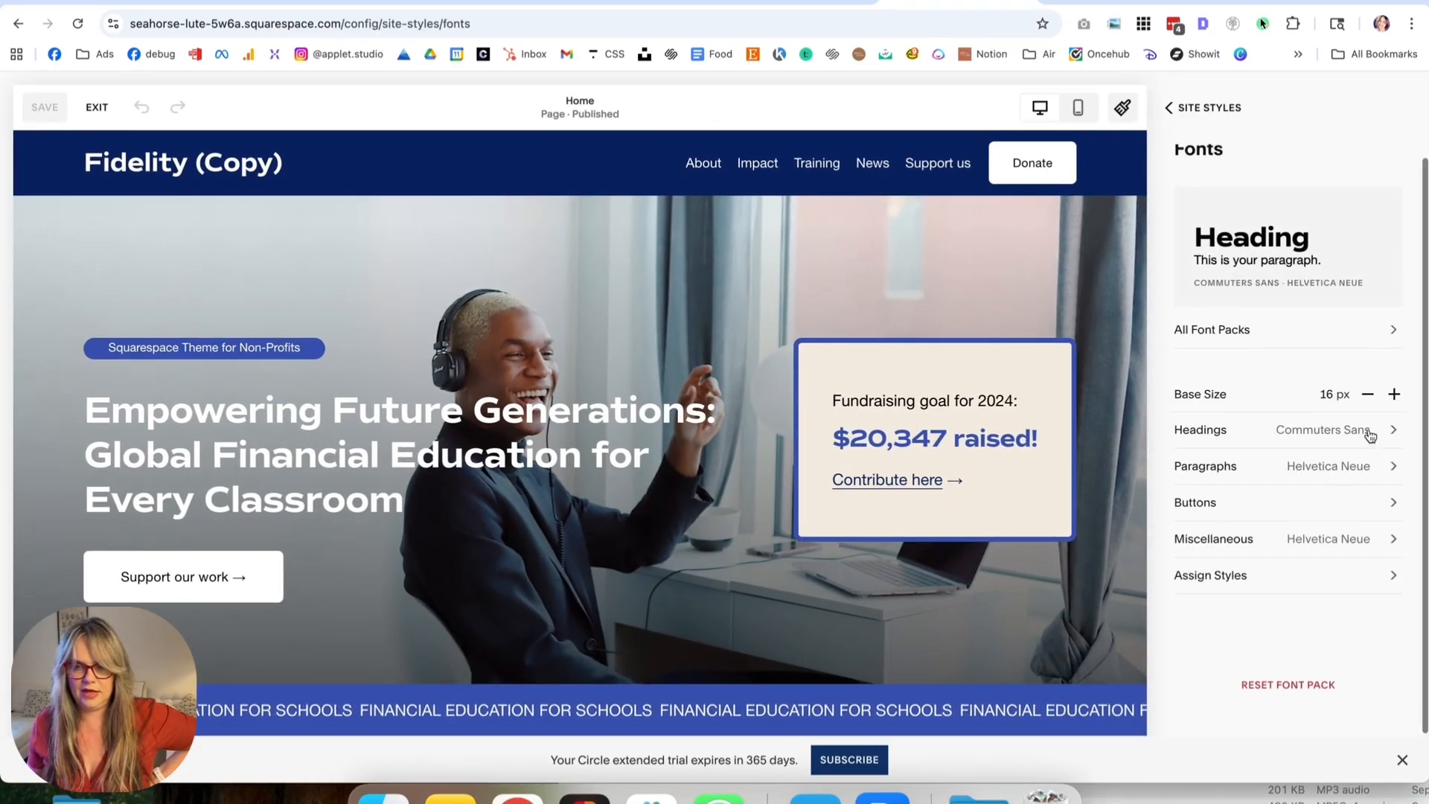
pyautogui.click(1370, 432)
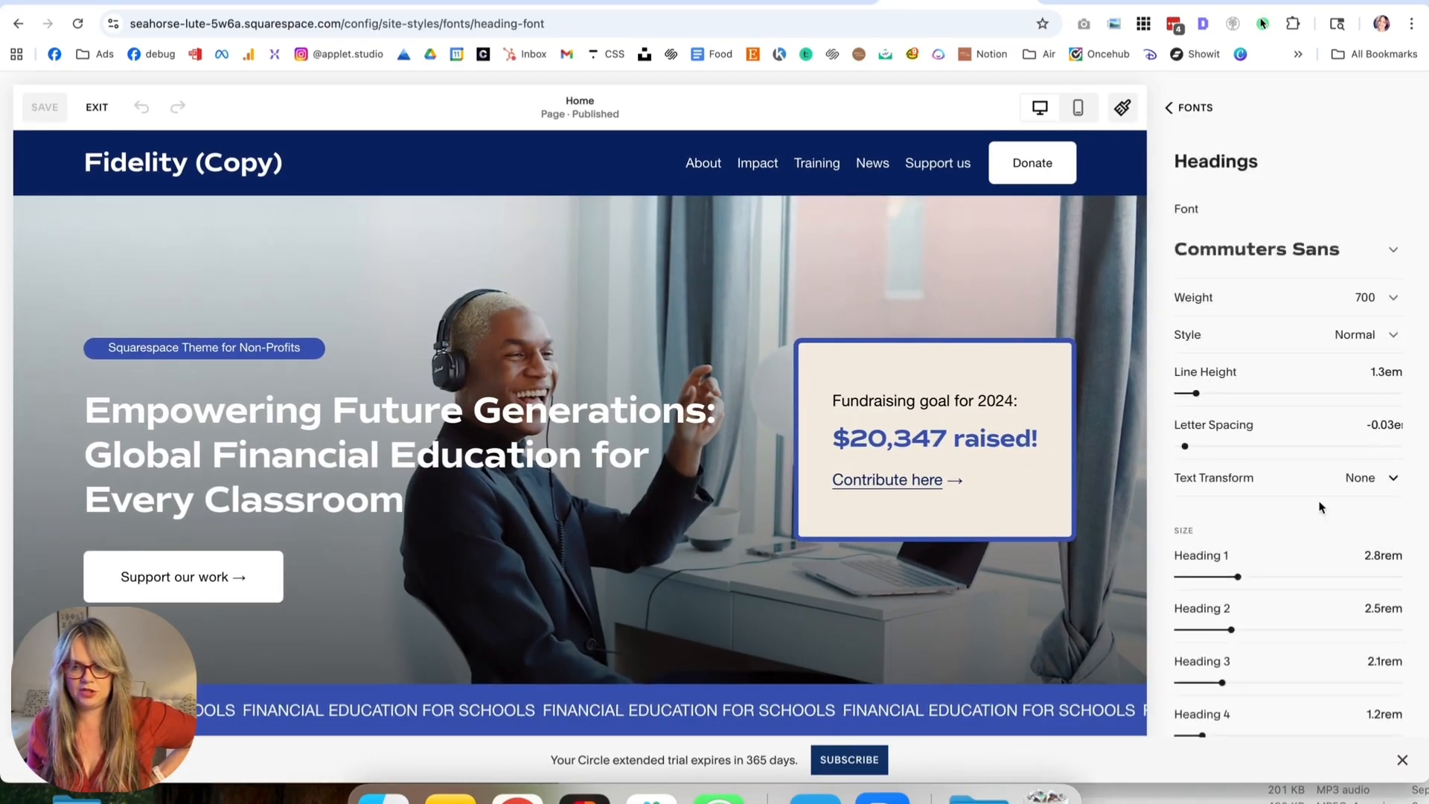
pyautogui.scroll(-2, 1311, 521)
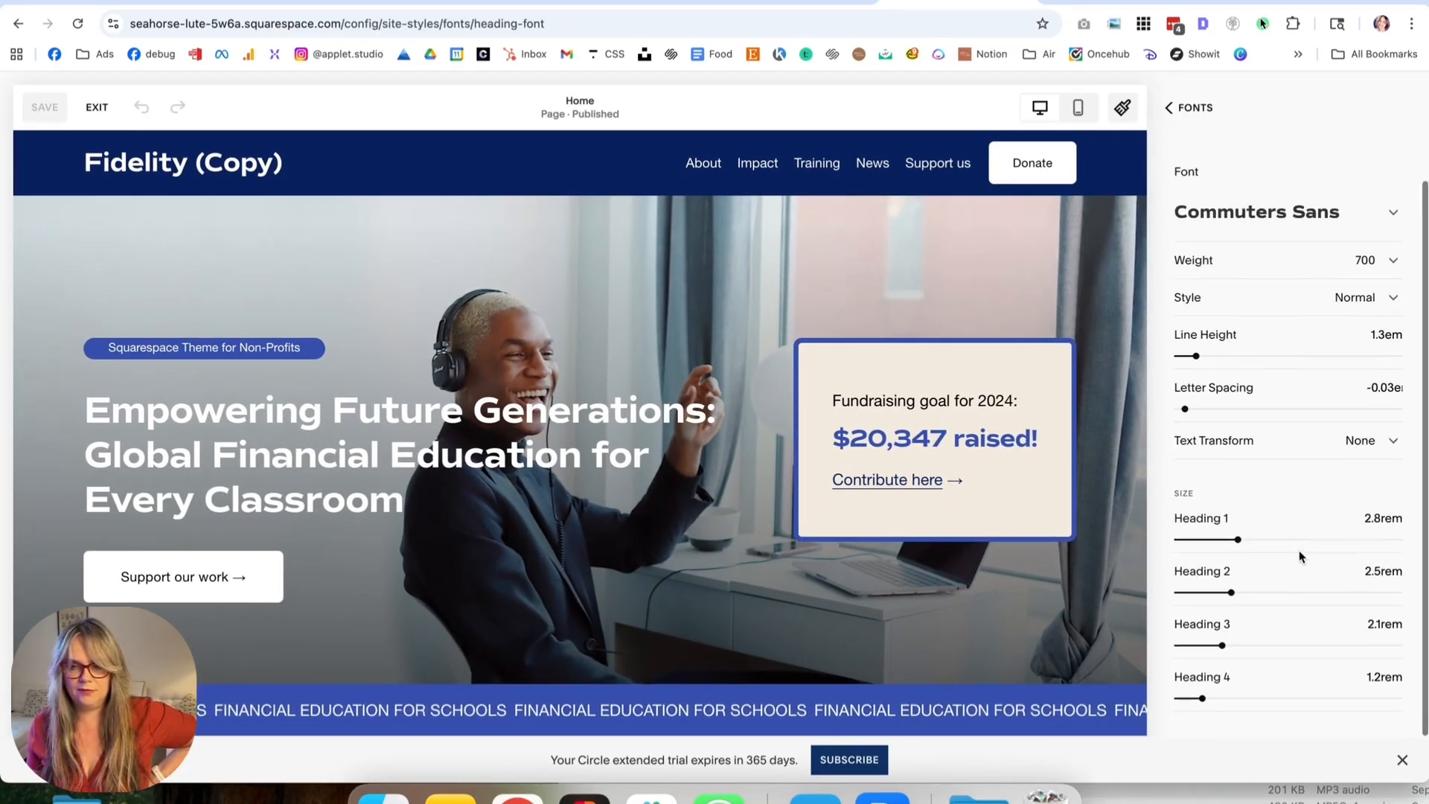
pyautogui.click(1267, 221)
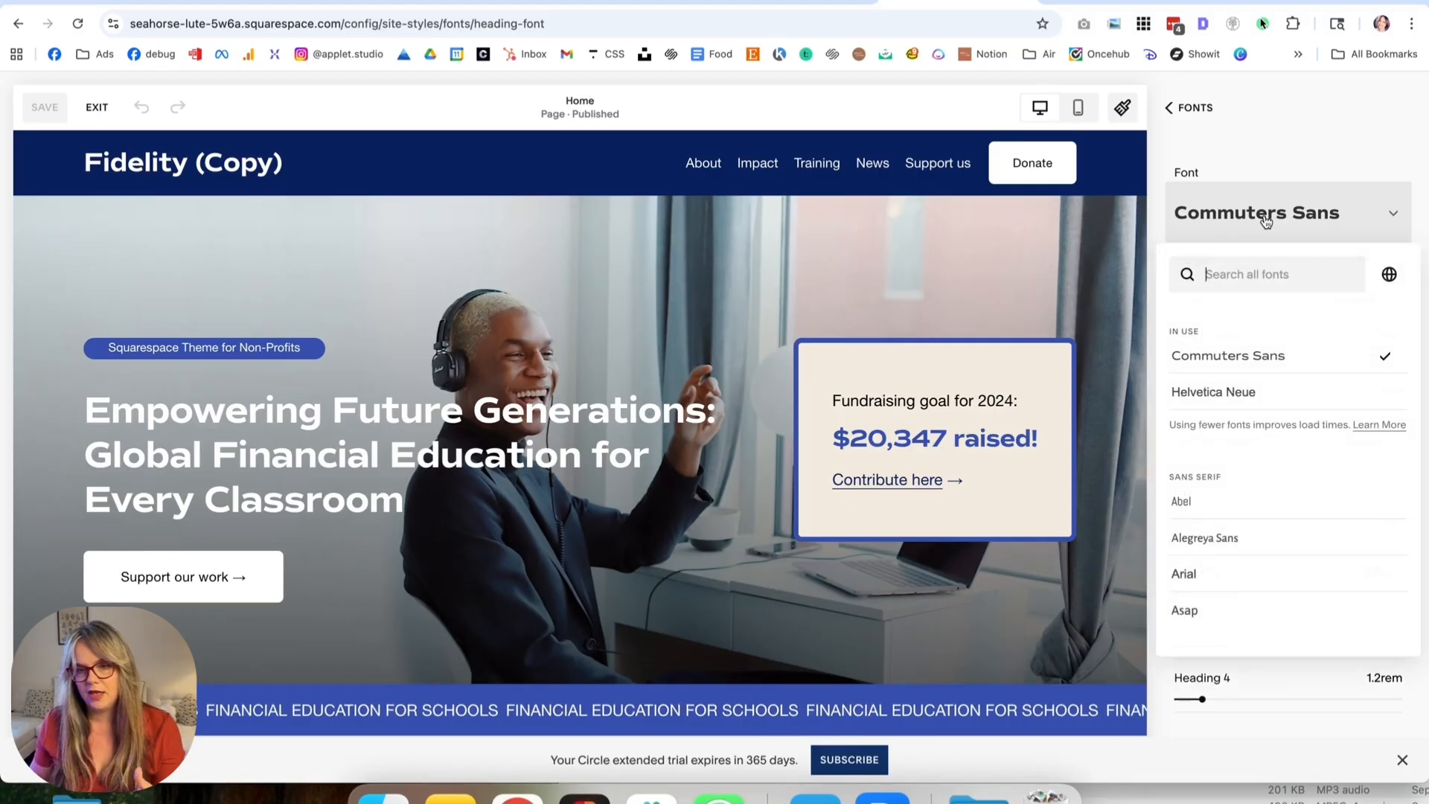
pyautogui.click(1248, 171)
pyautogui.scroll(-8, 878, 498)
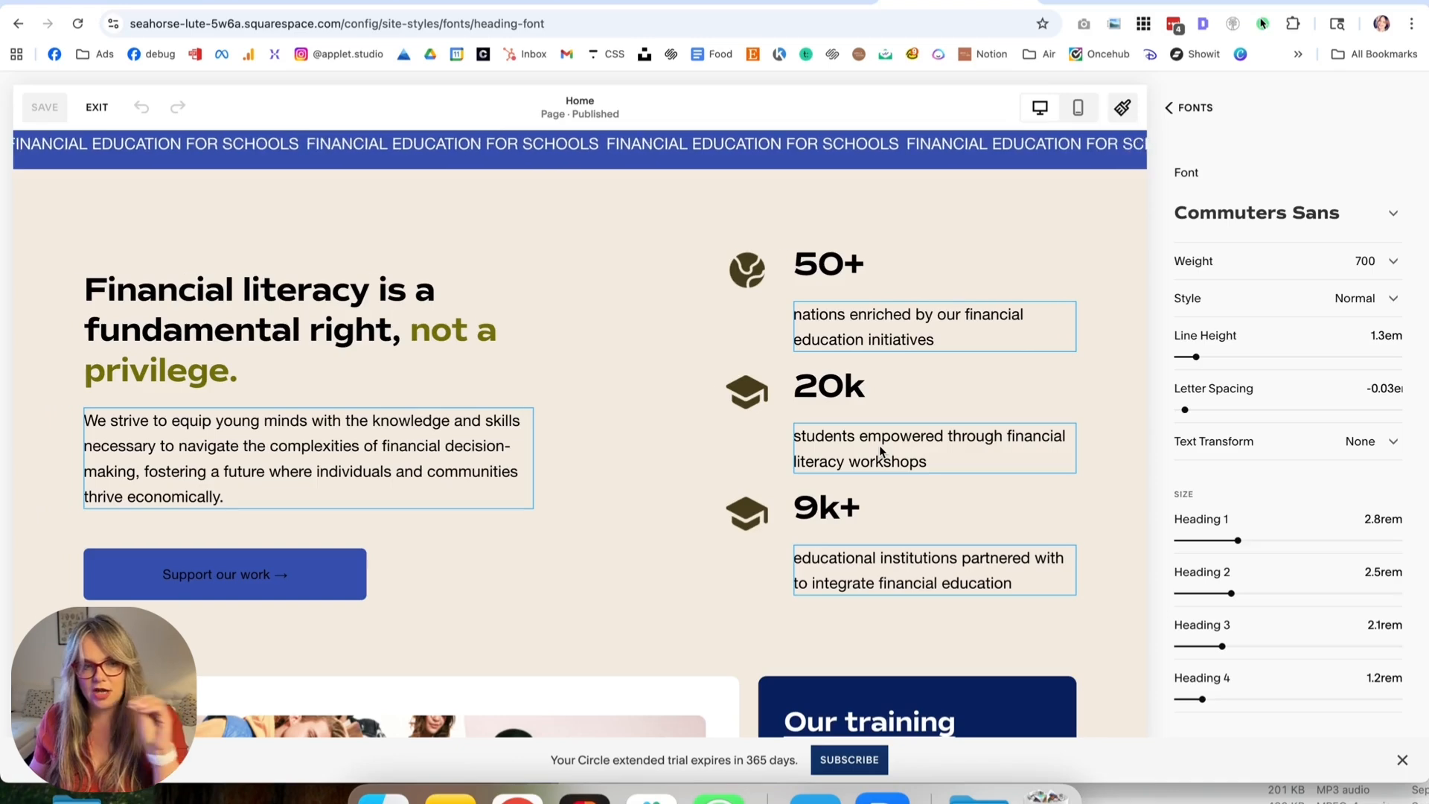
# Search the fonts for "ivy" and set the Fidelity (Copy) site's heading font to IvyMode.
pyautogui.click(1345, 228)
pyautogui.click(1291, 279)
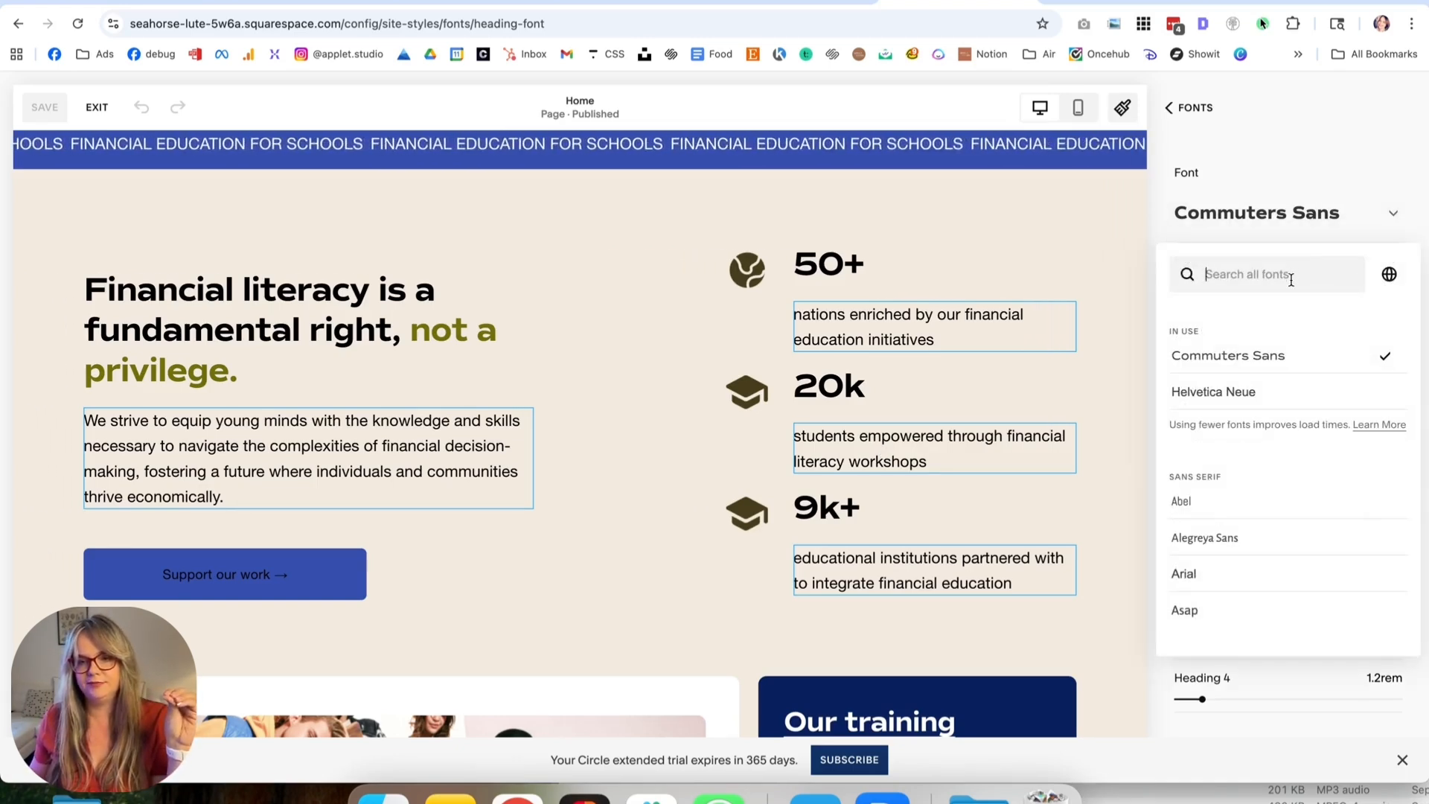
pyautogui.write('ive')
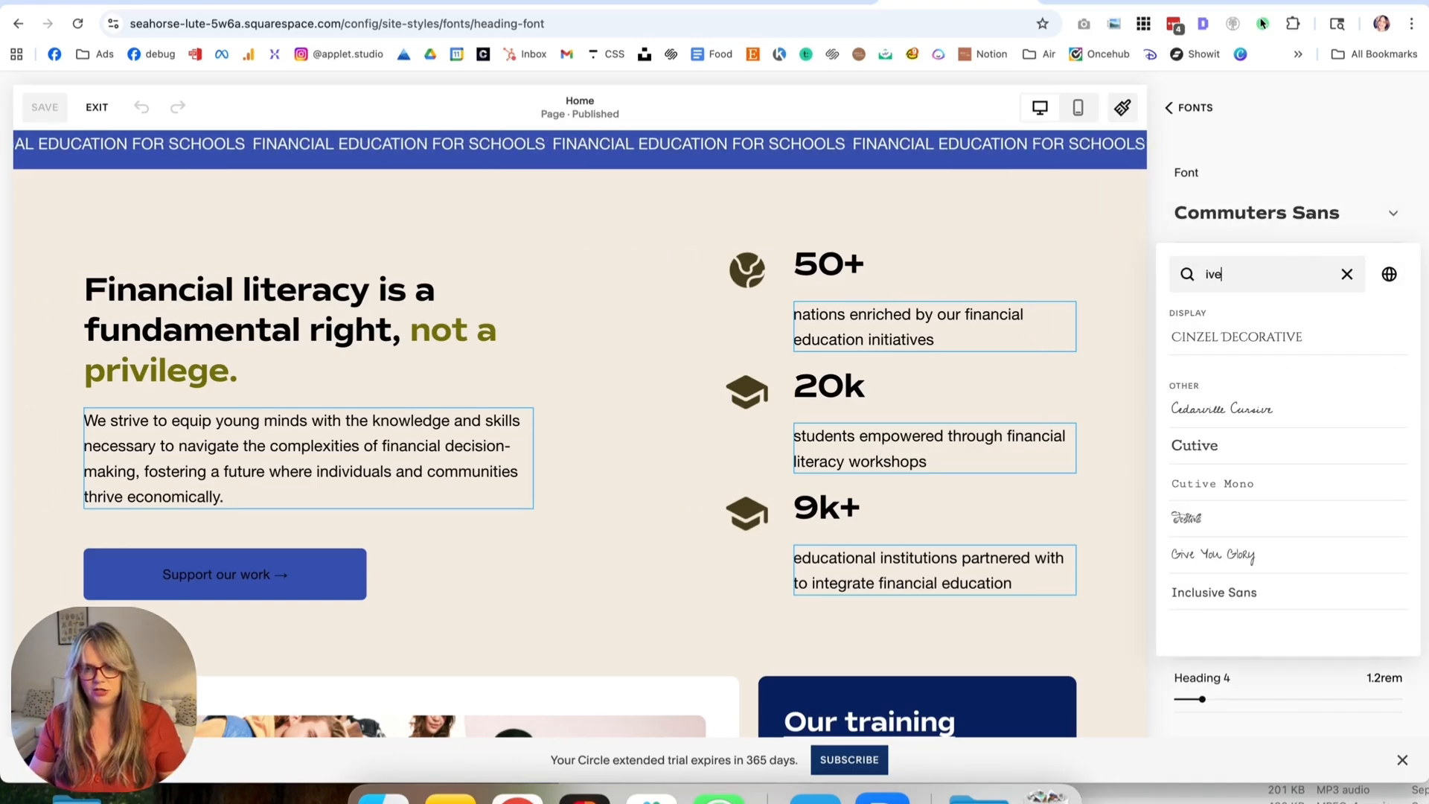
pyautogui.press('BackSpace')
pyautogui.write('y')
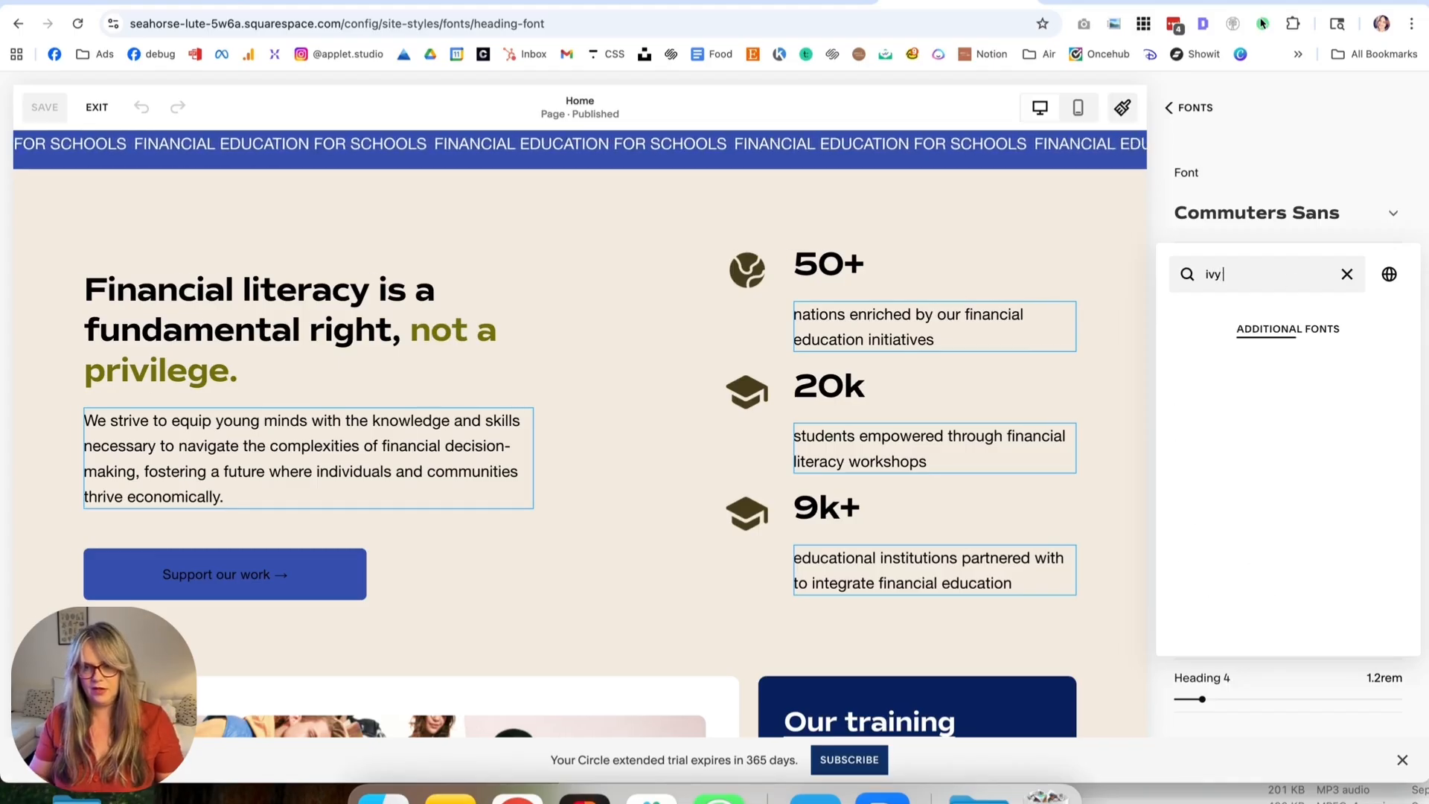
pyautogui.click(1299, 328)
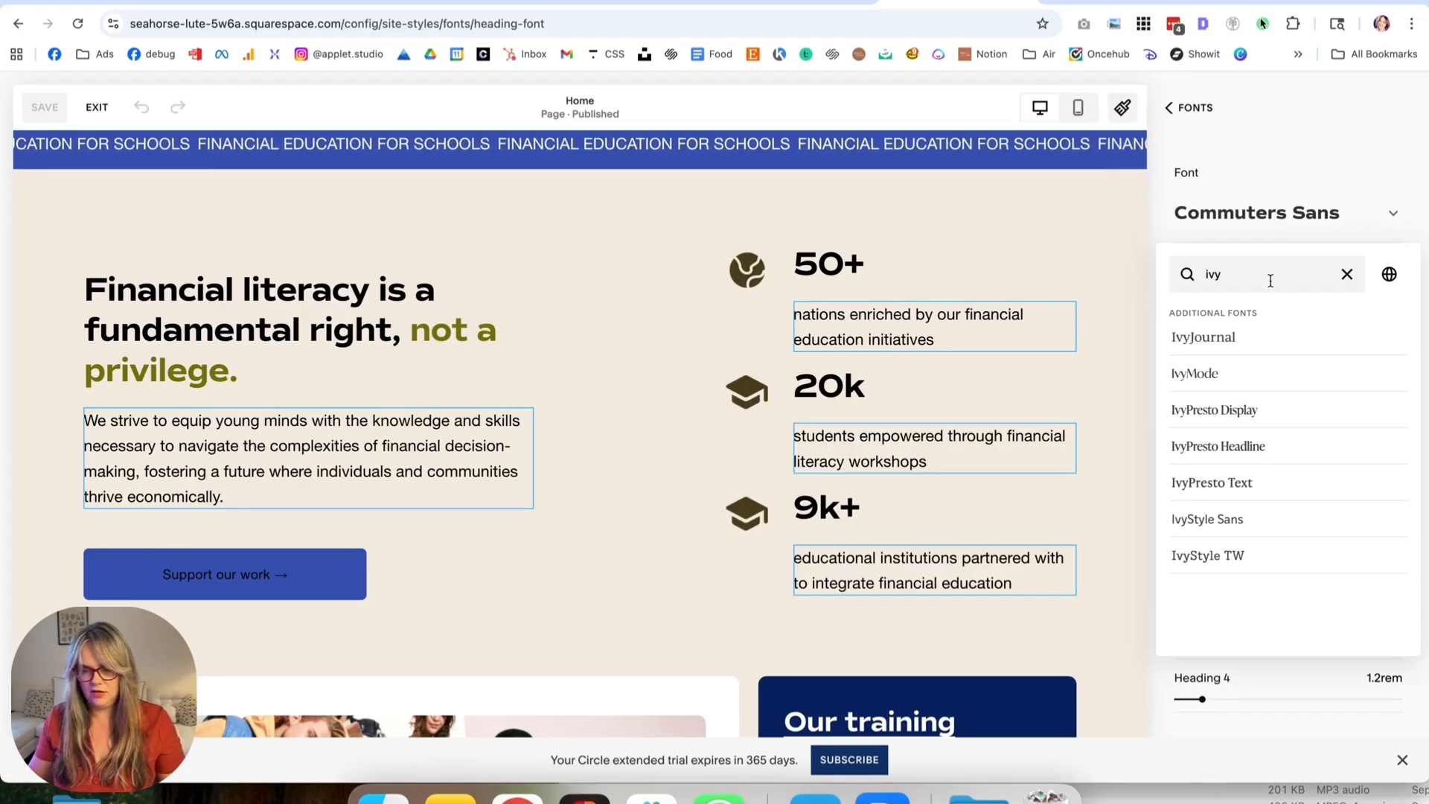
pyautogui.click(1213, 374)
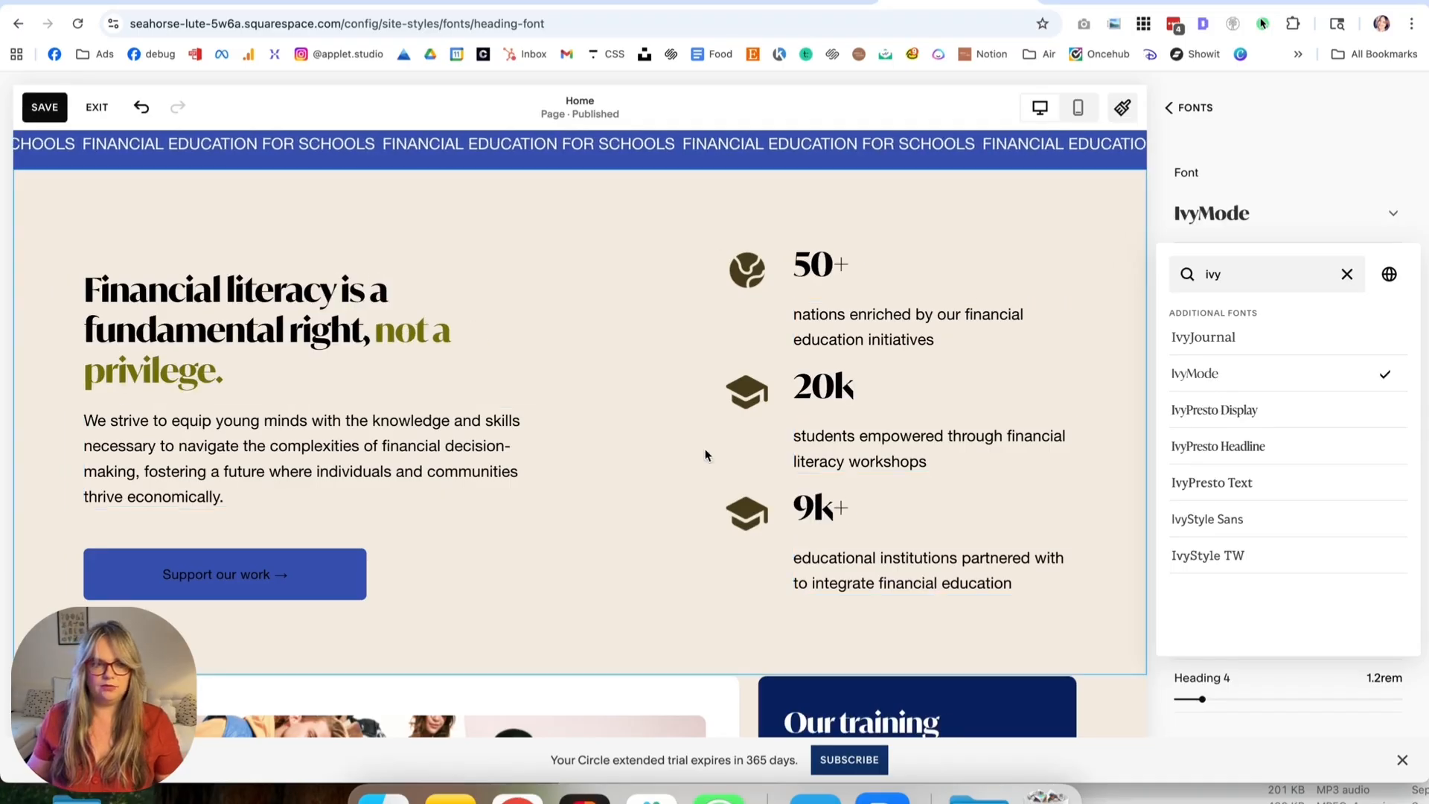
# Examine the headings in the hero, statistics, news card and supporter sections for text that did not take the new font consistently.
pyautogui.scroll(2, 649, 480)
pyautogui.scroll(5, 649, 480)
pyautogui.scroll(-4, 648, 480)
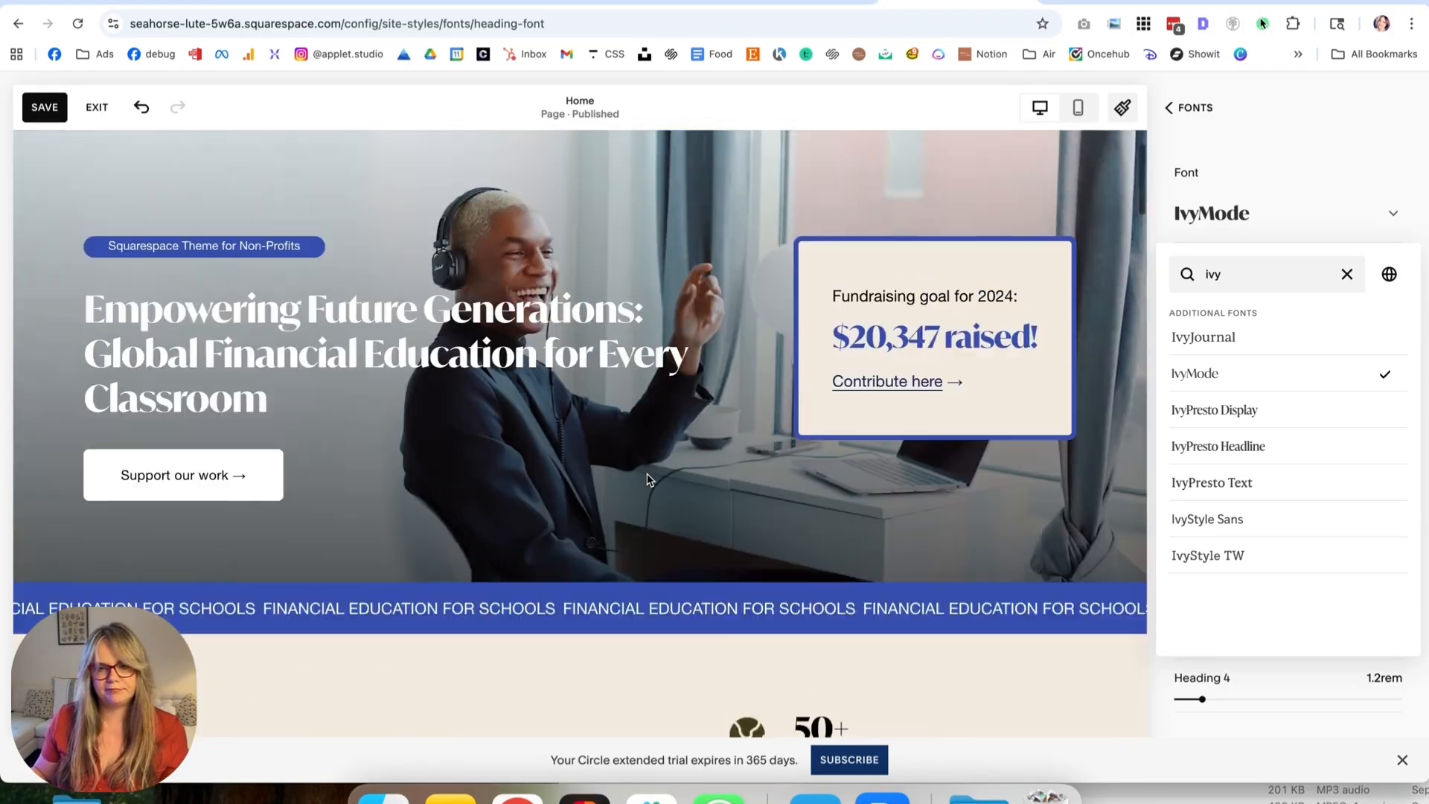
pyautogui.scroll(-5, 646, 478)
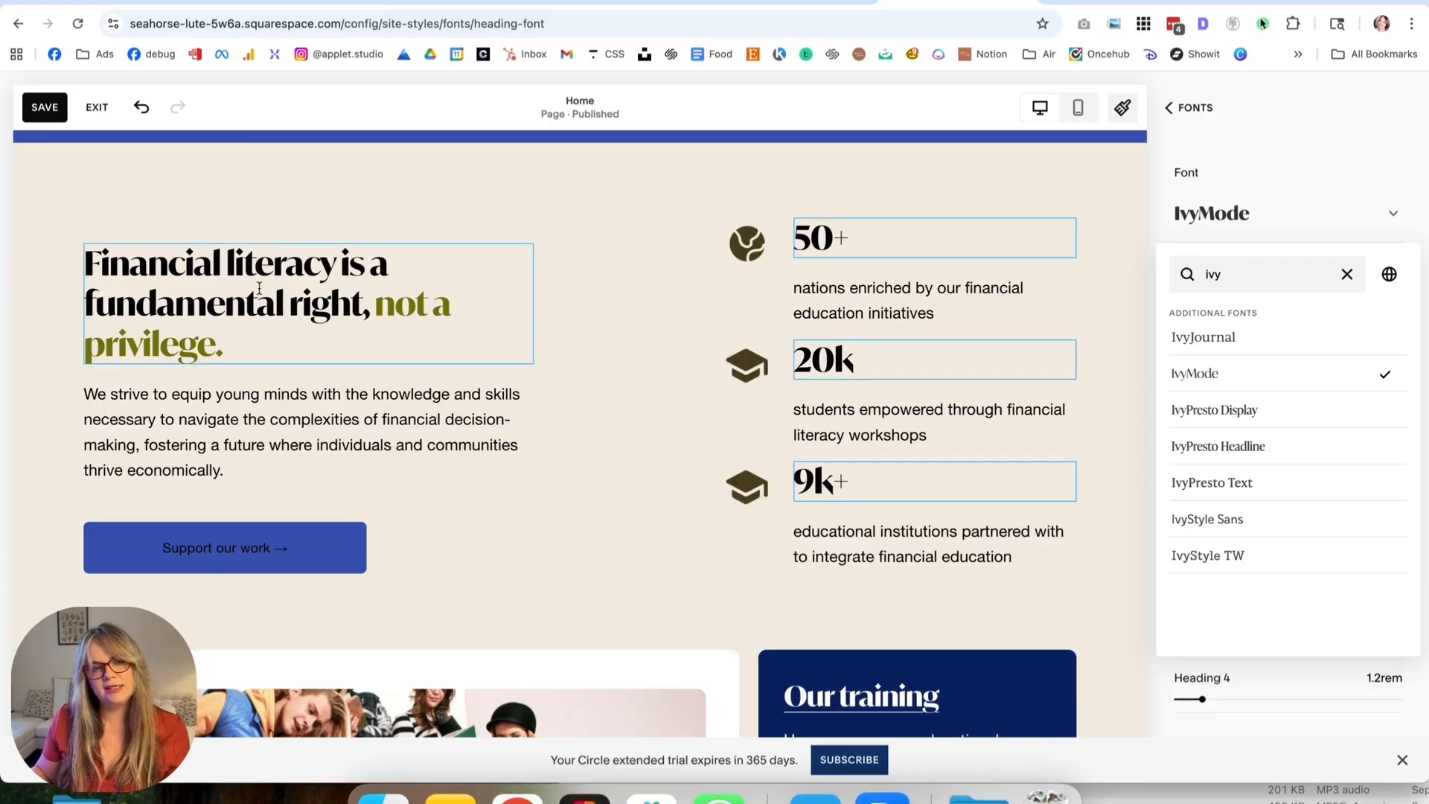
pyautogui.scroll(-10, 294, 329)
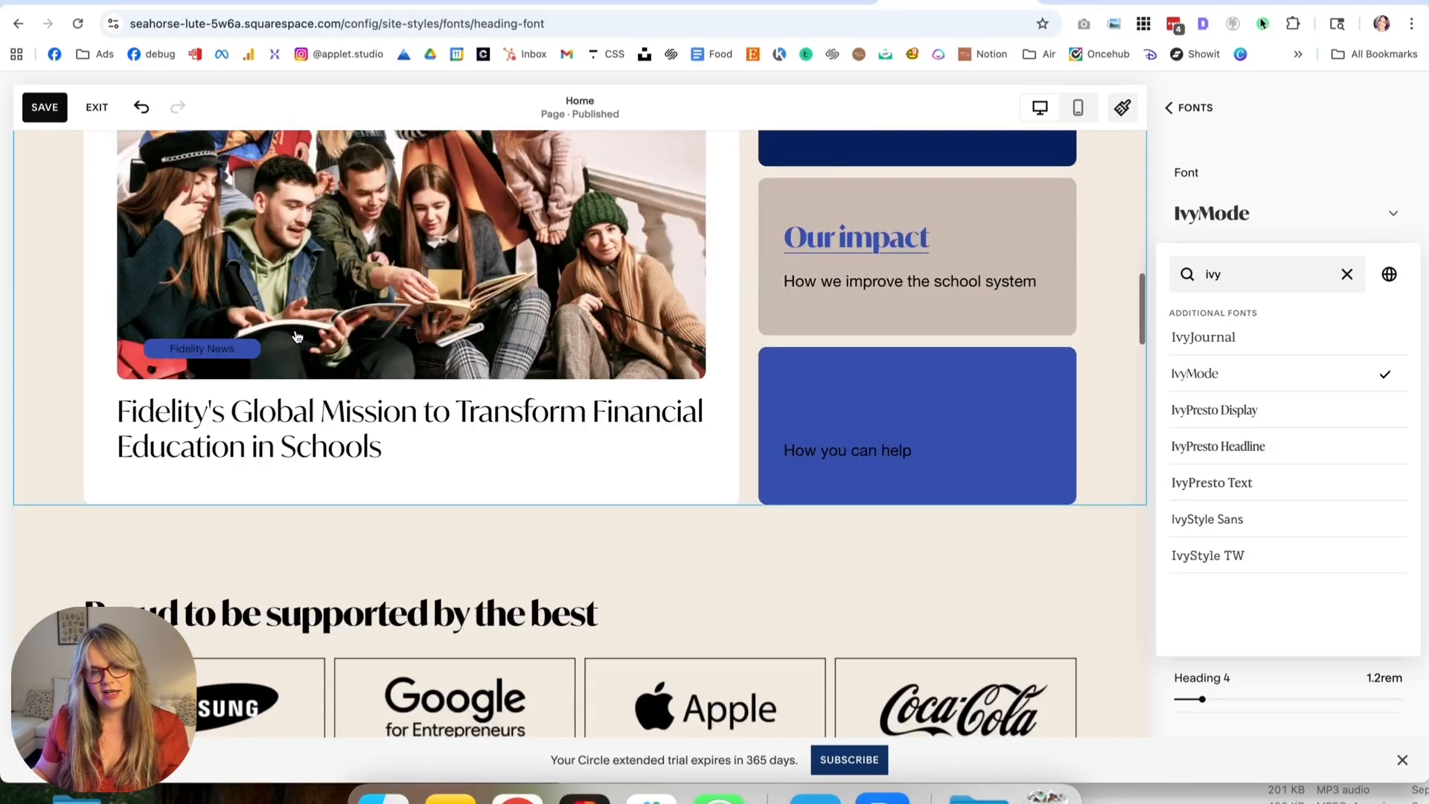
pyautogui.scroll(5, 293, 329)
pyautogui.scroll(-2, 293, 329)
pyautogui.scroll(3, 296, 337)
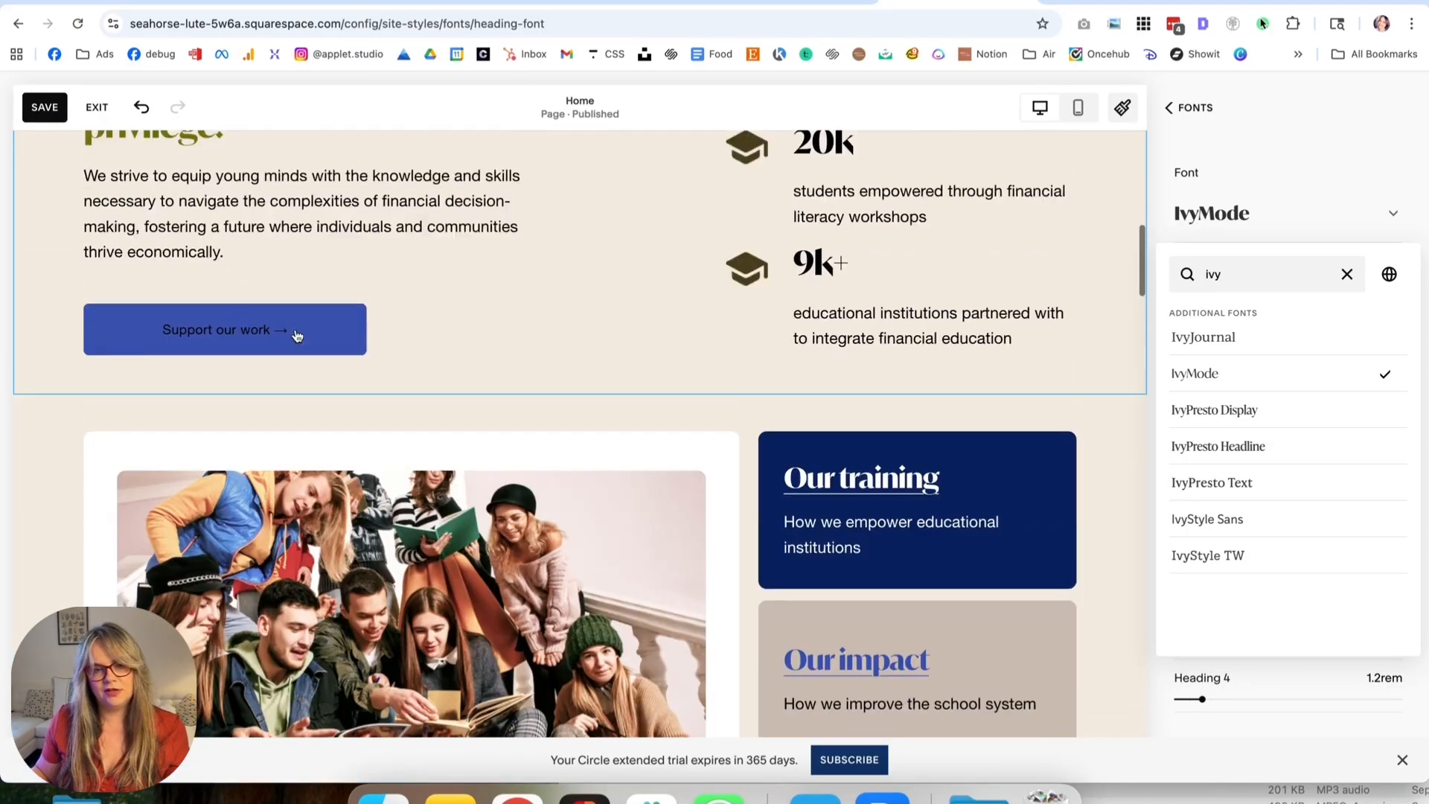
pyautogui.scroll(-10, 297, 336)
pyautogui.scroll(-5, 299, 332)
pyautogui.scroll(10, 300, 329)
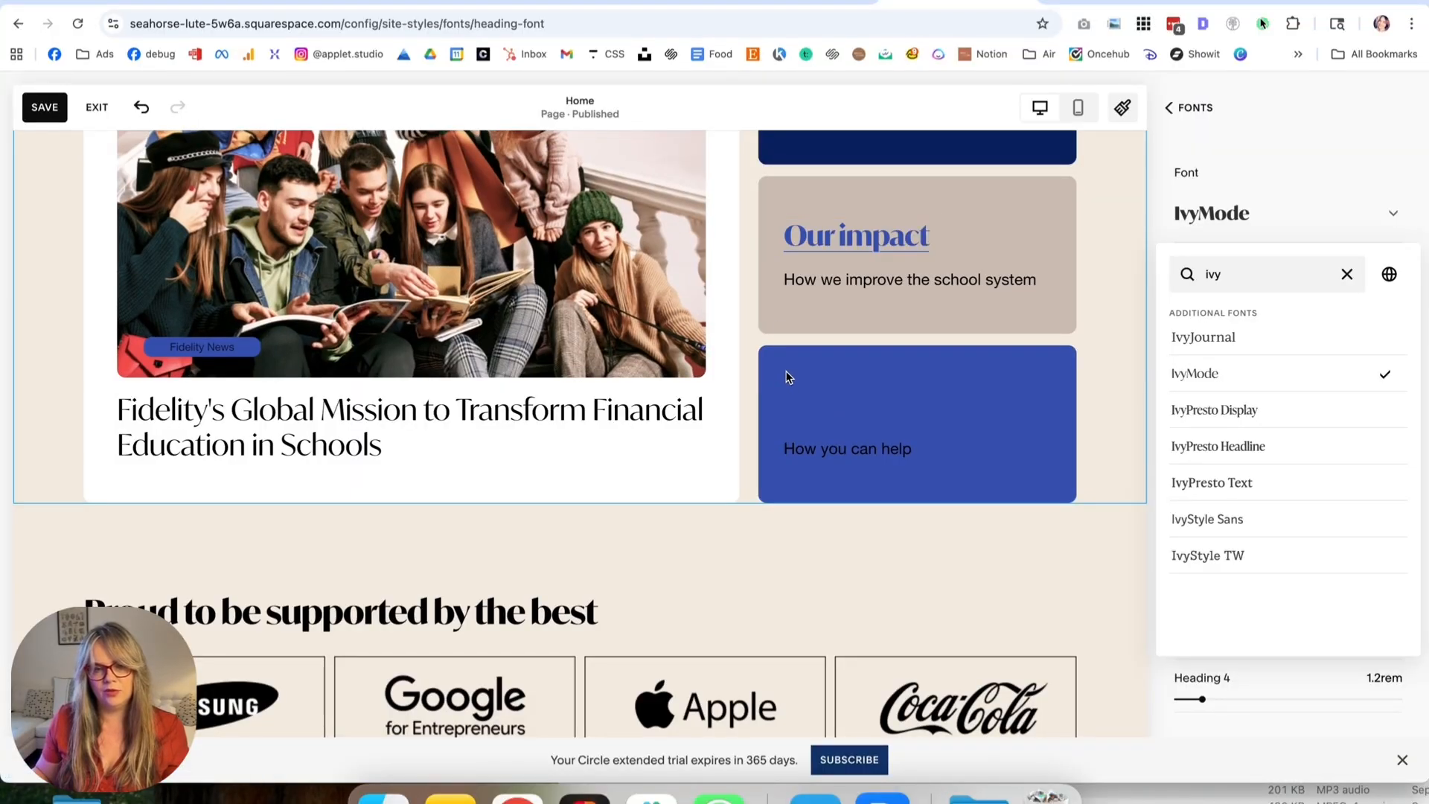
pyautogui.scroll(1, 789, 377)
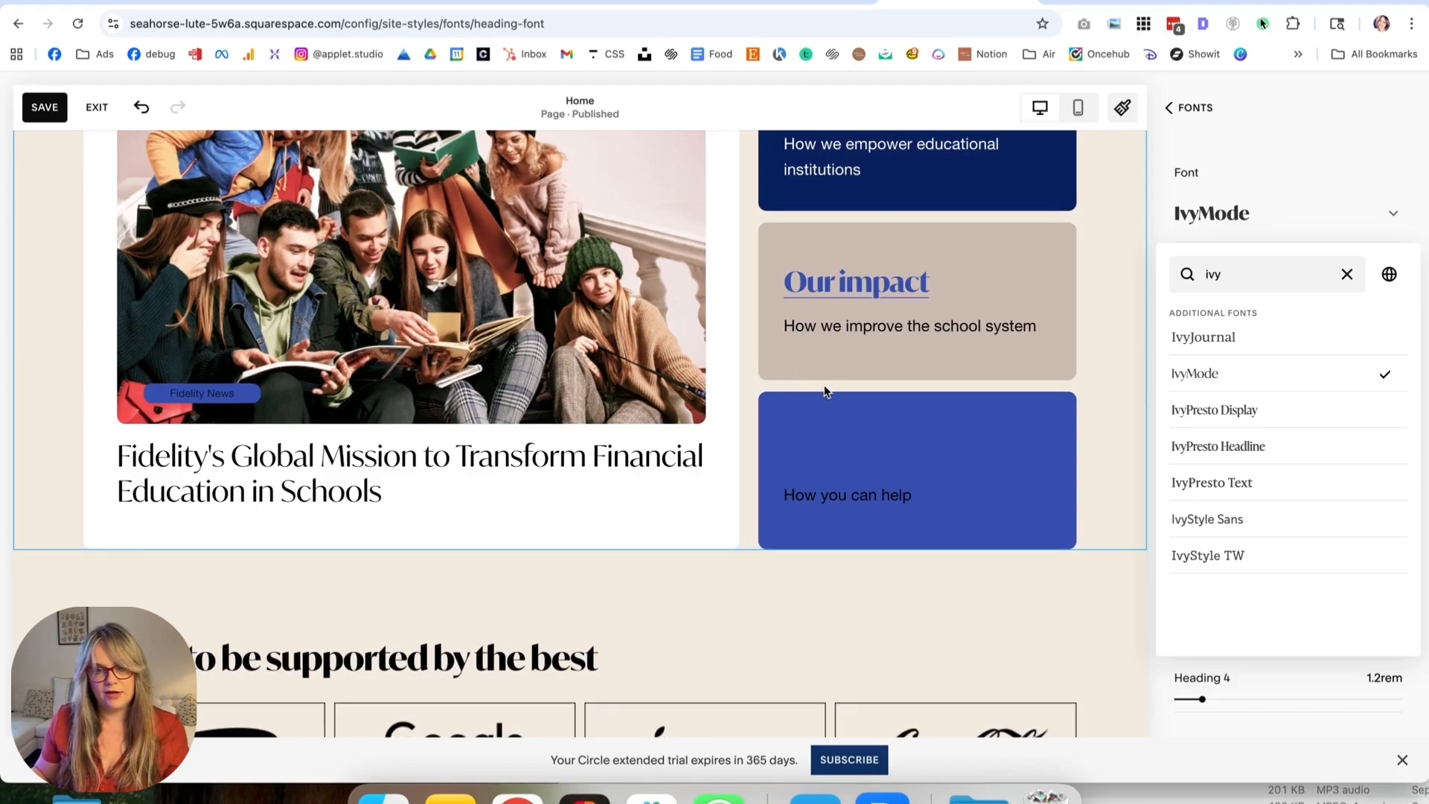
pyautogui.scroll(10, 830, 376)
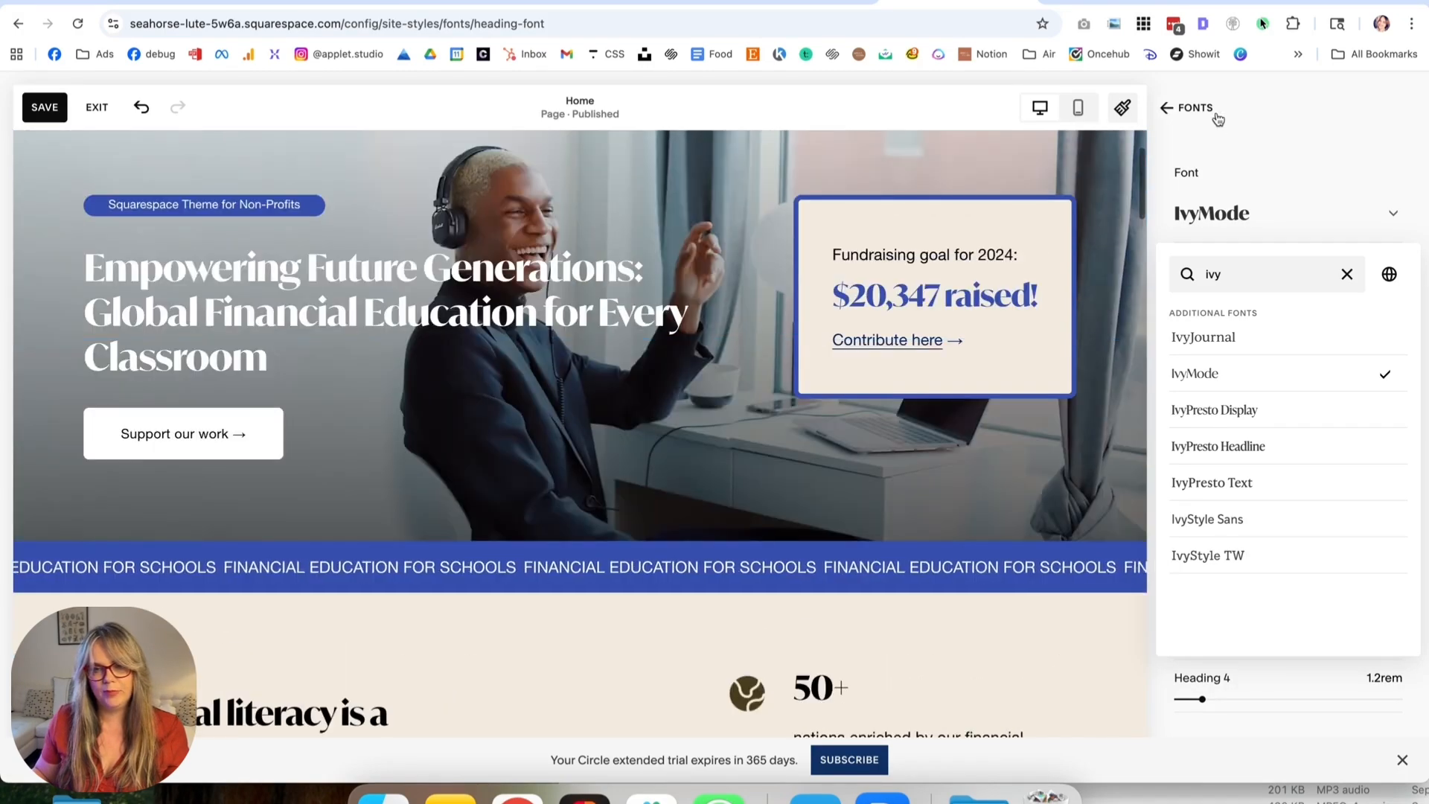
# Leave the heading font settings and close Site Styles to return to page editing.
pyautogui.click(1215, 116)
pyautogui.click(1202, 113)
pyautogui.click(1197, 113)
pyautogui.click(1200, 113)
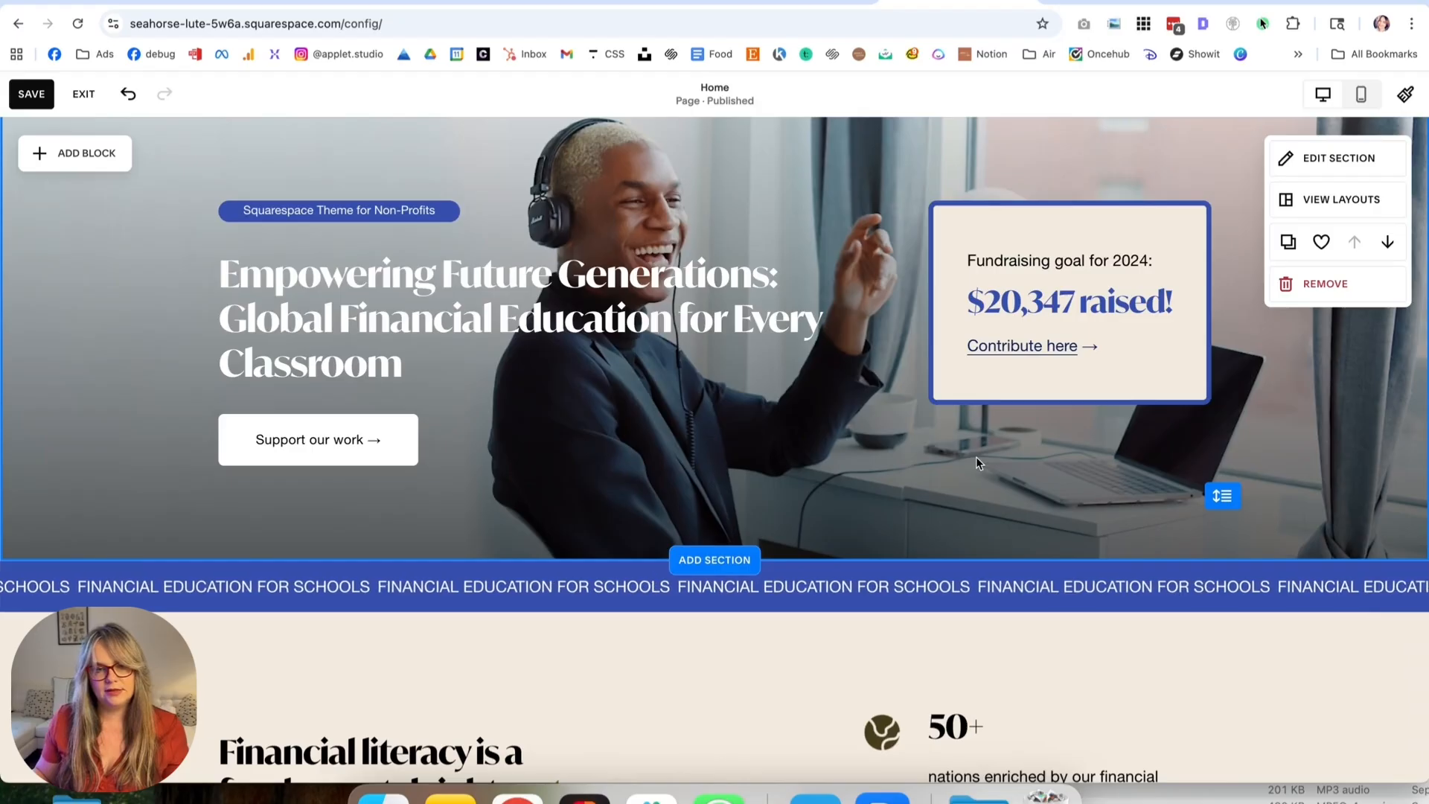
# Save the Home page edits and exit the editor to the site's page list.
pyautogui.scroll(2, 976, 457)
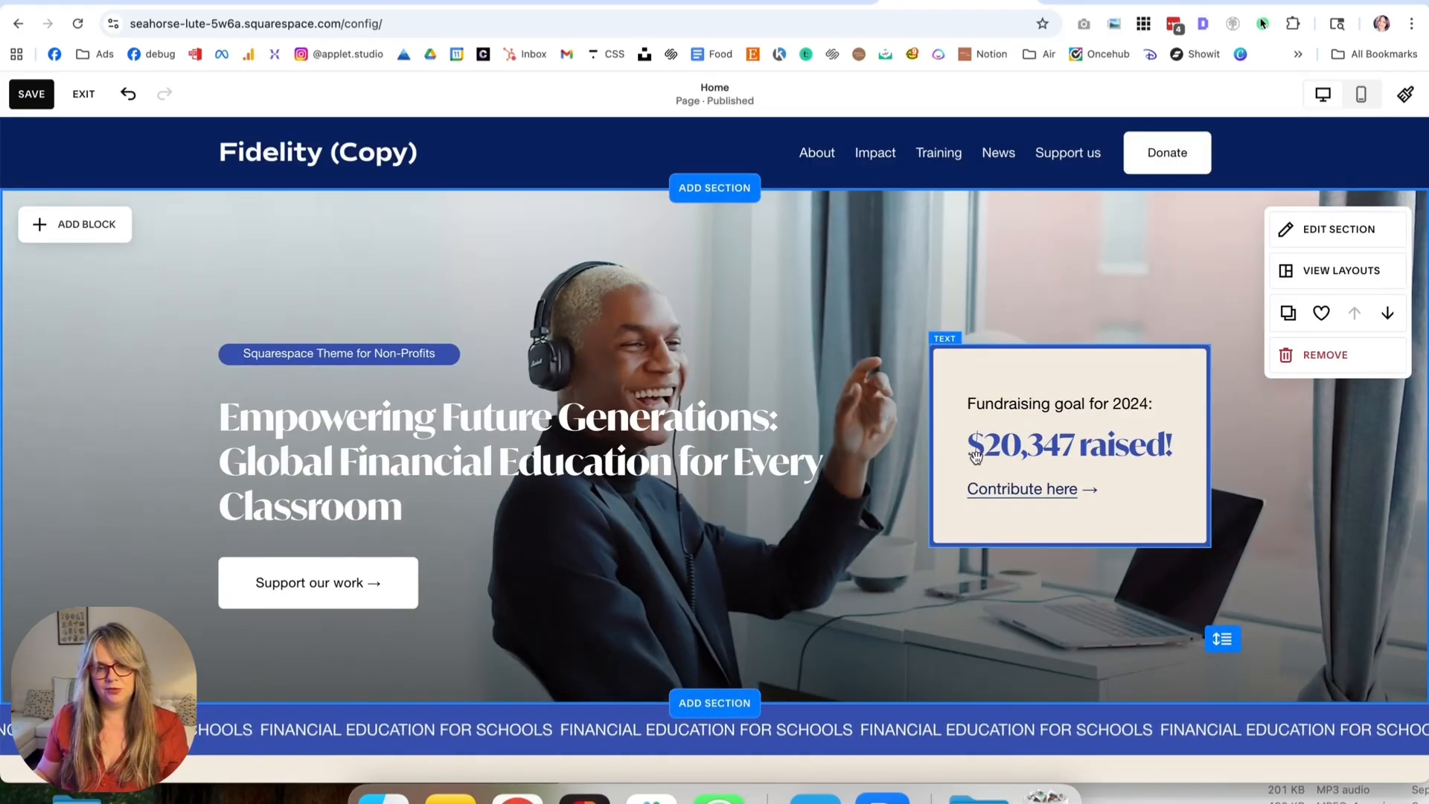
pyautogui.scroll(-1, 976, 457)
pyautogui.scroll(1, 976, 457)
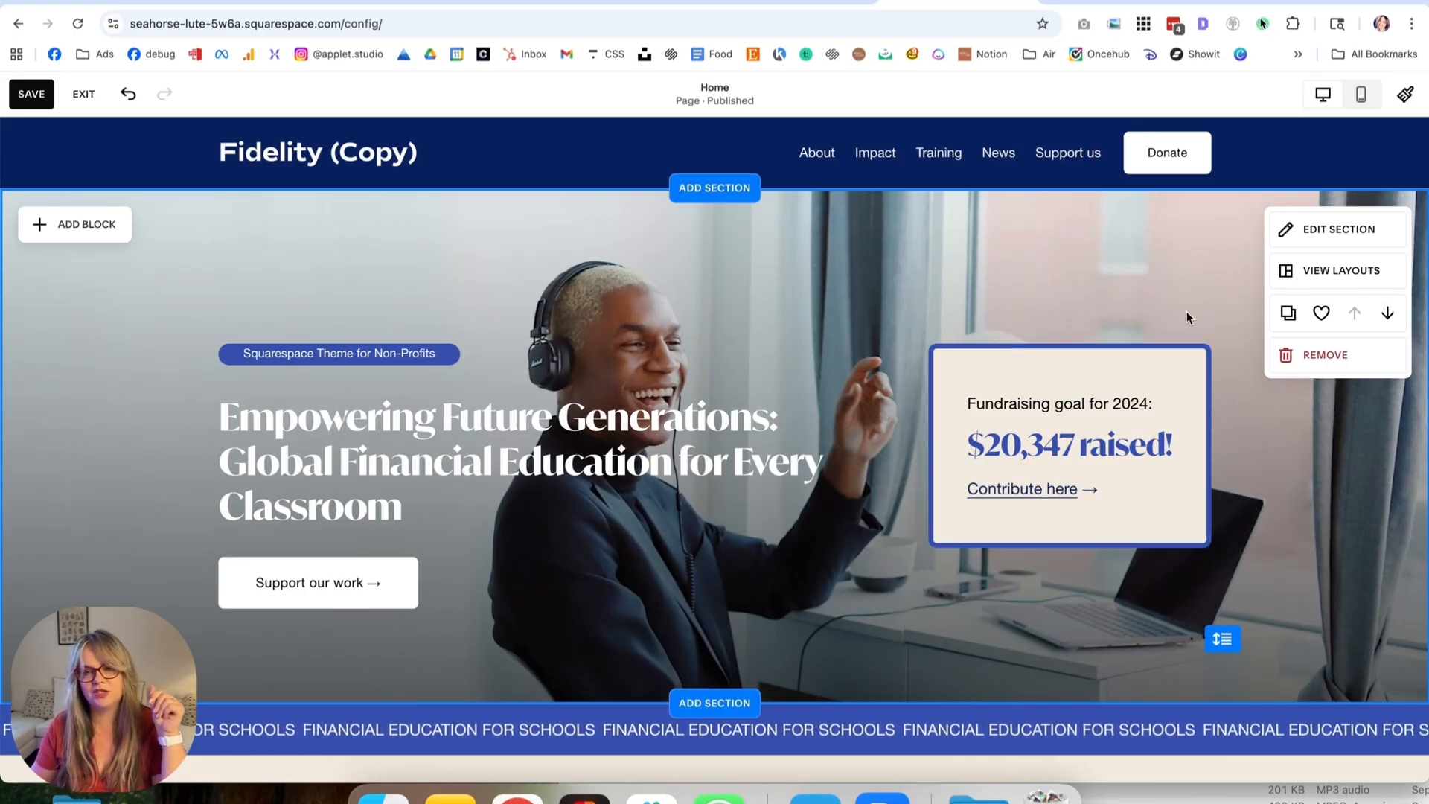
pyautogui.scroll(-3, 1021, 440)
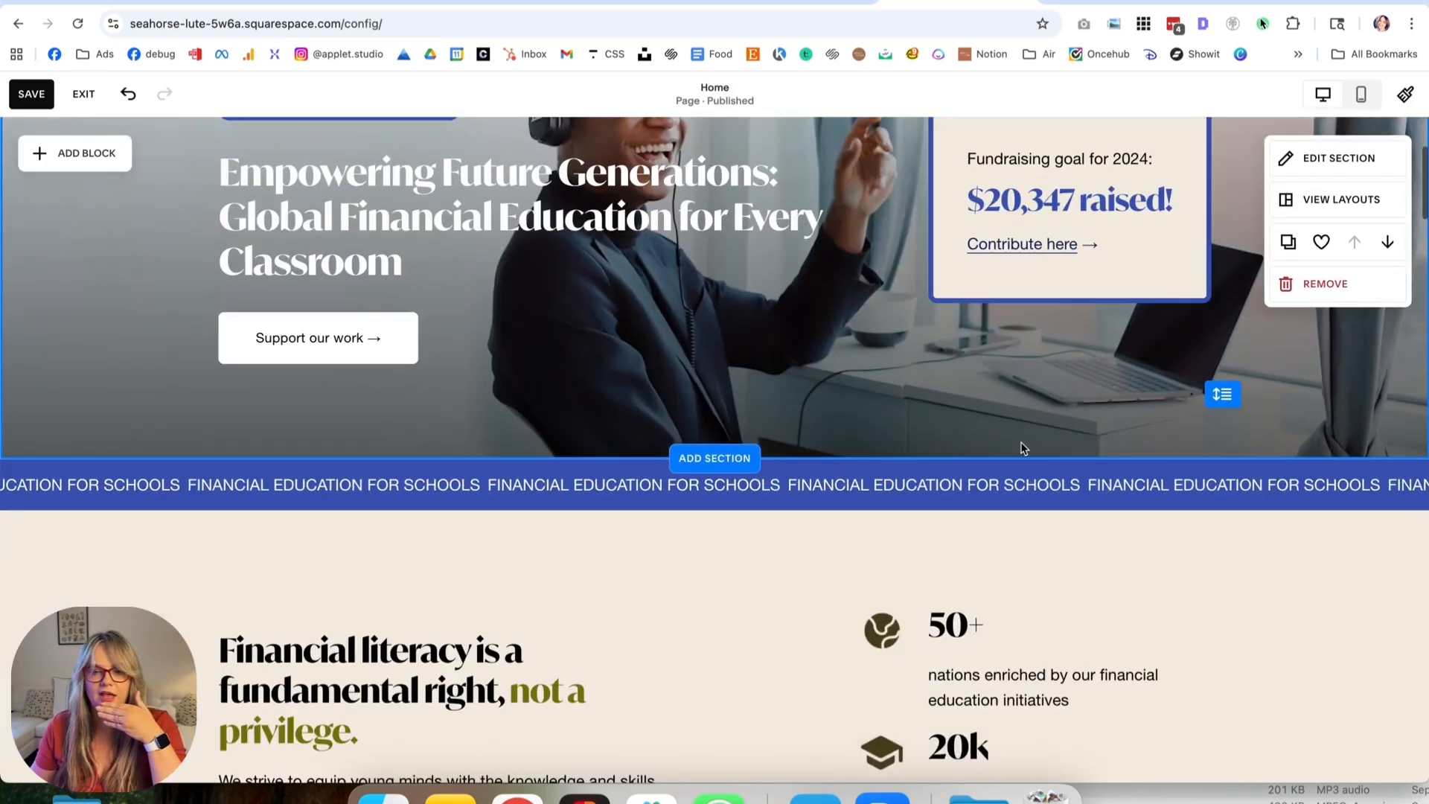
pyautogui.scroll(2, 1020, 440)
pyautogui.scroll(2, 1020, 440)
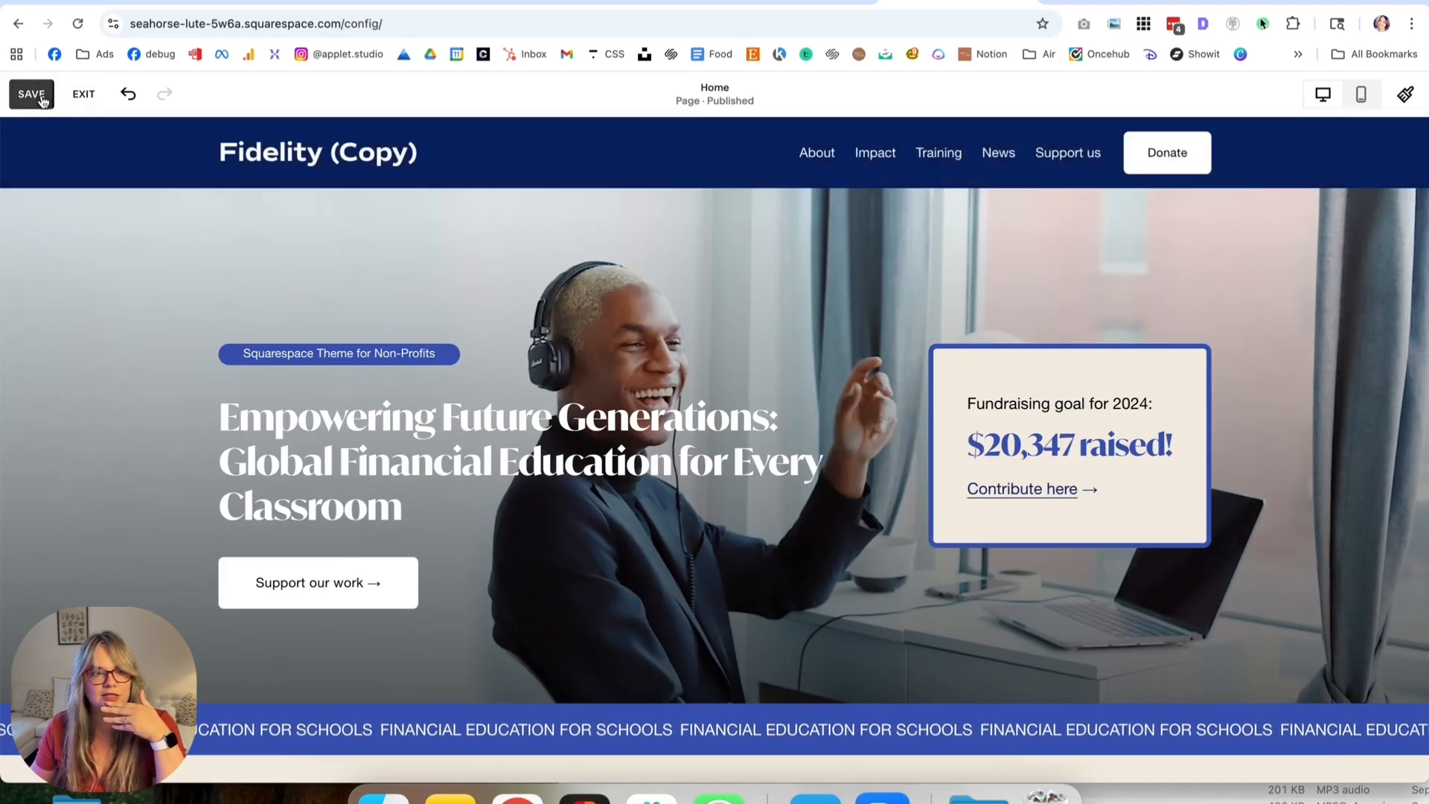
pyautogui.click(43, 101)
pyautogui.click(84, 95)
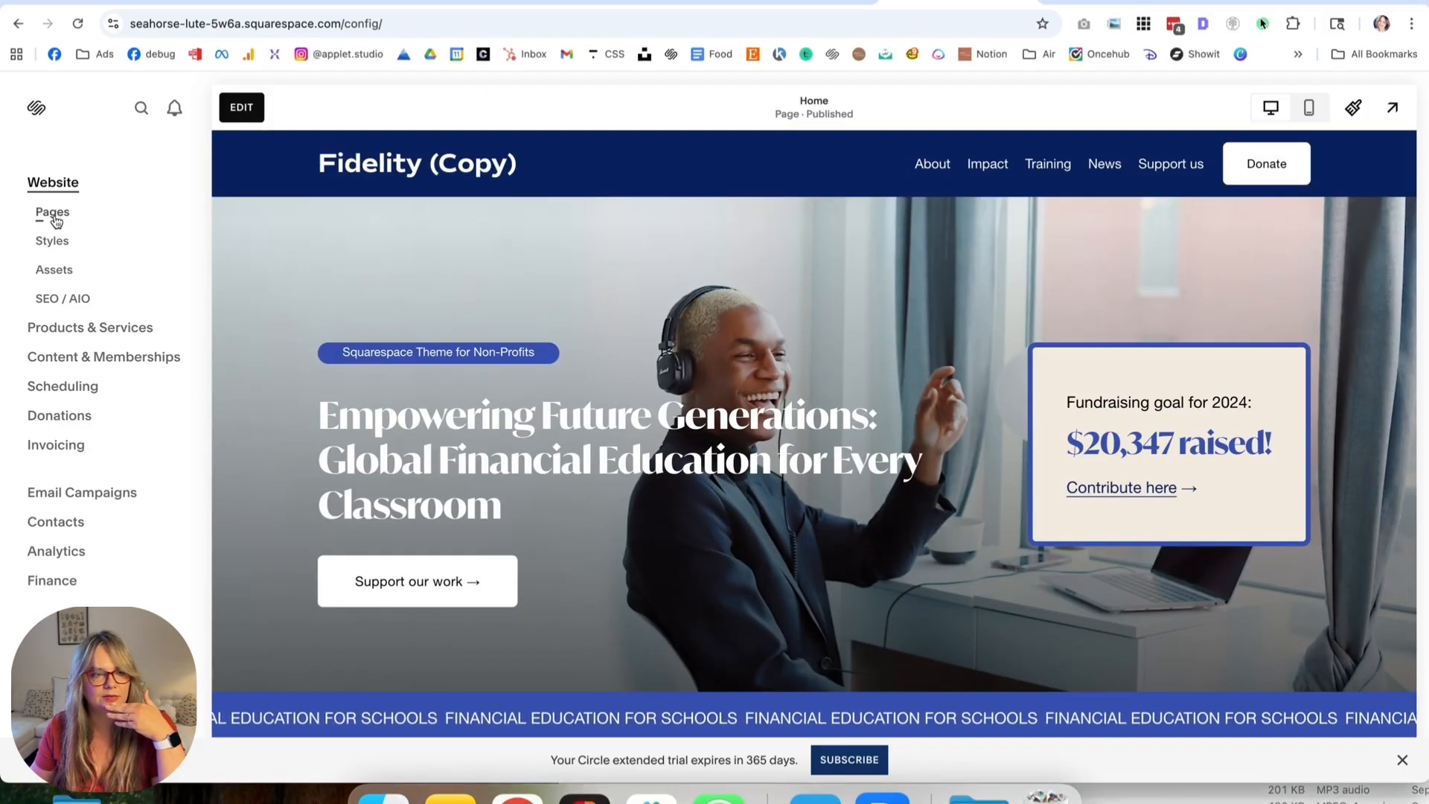
pyautogui.click(52, 212)
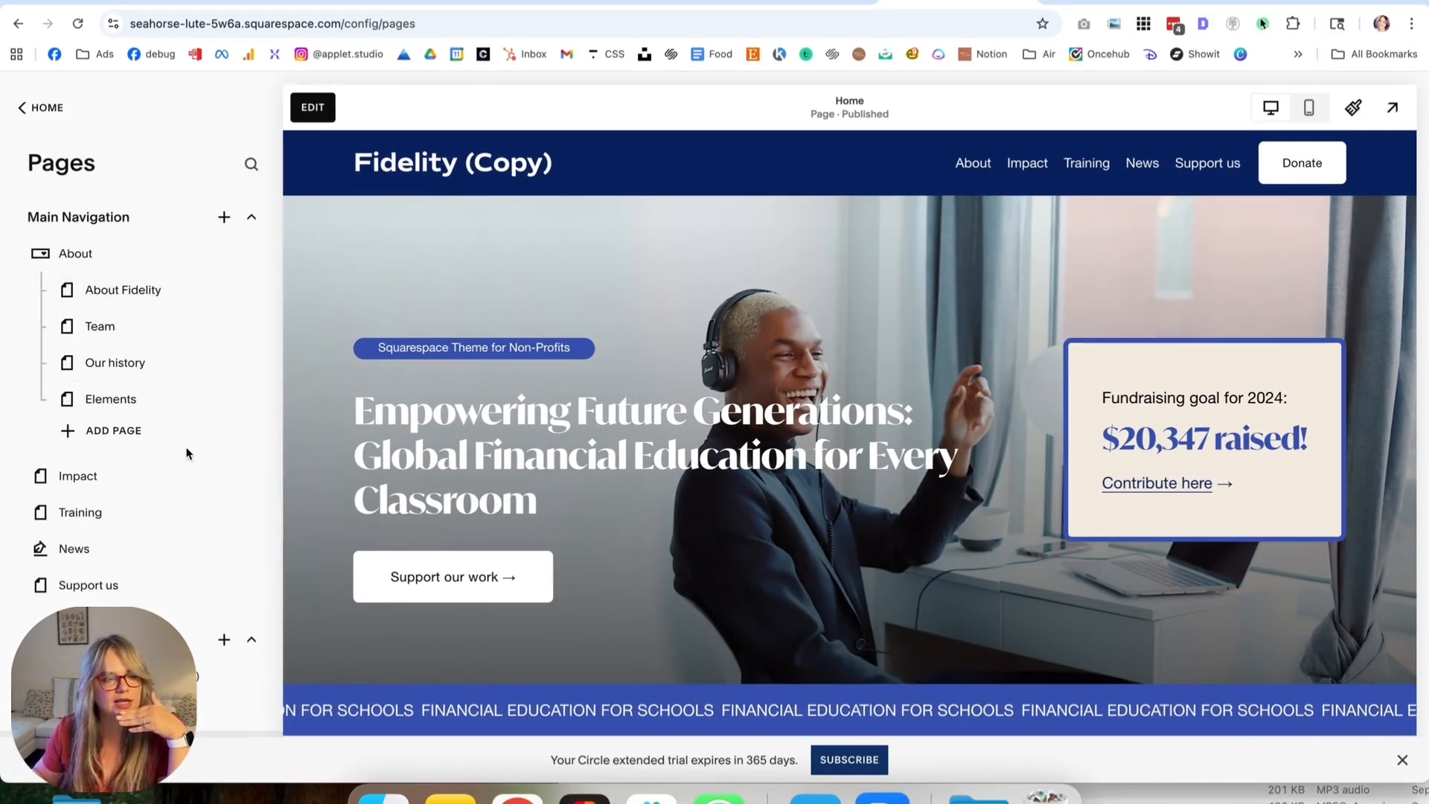
pyautogui.scroll(-3, 149, 462)
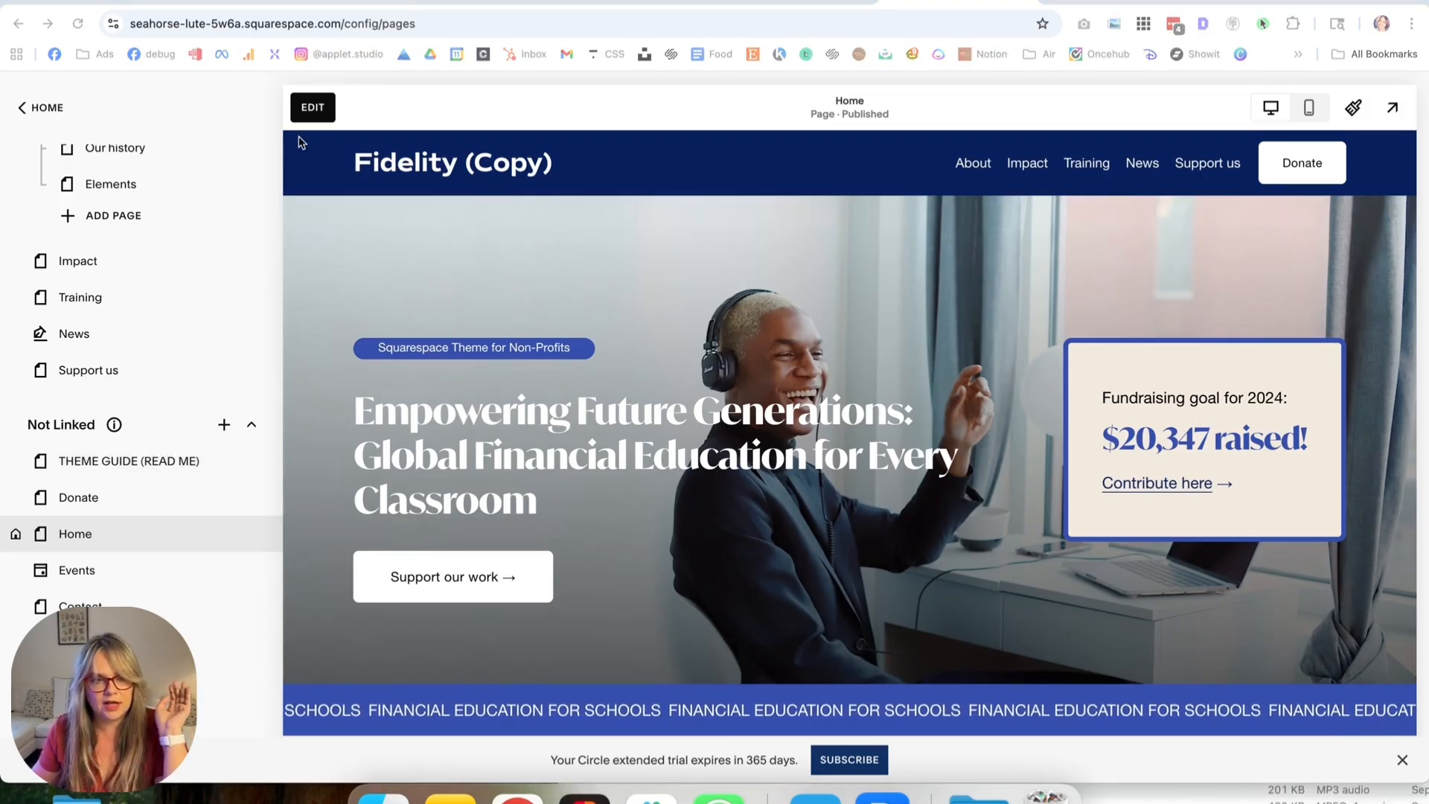
# Reopen the Home page for editing, then save its hero section to this site and open the saved sections.
pyautogui.click(313, 107)
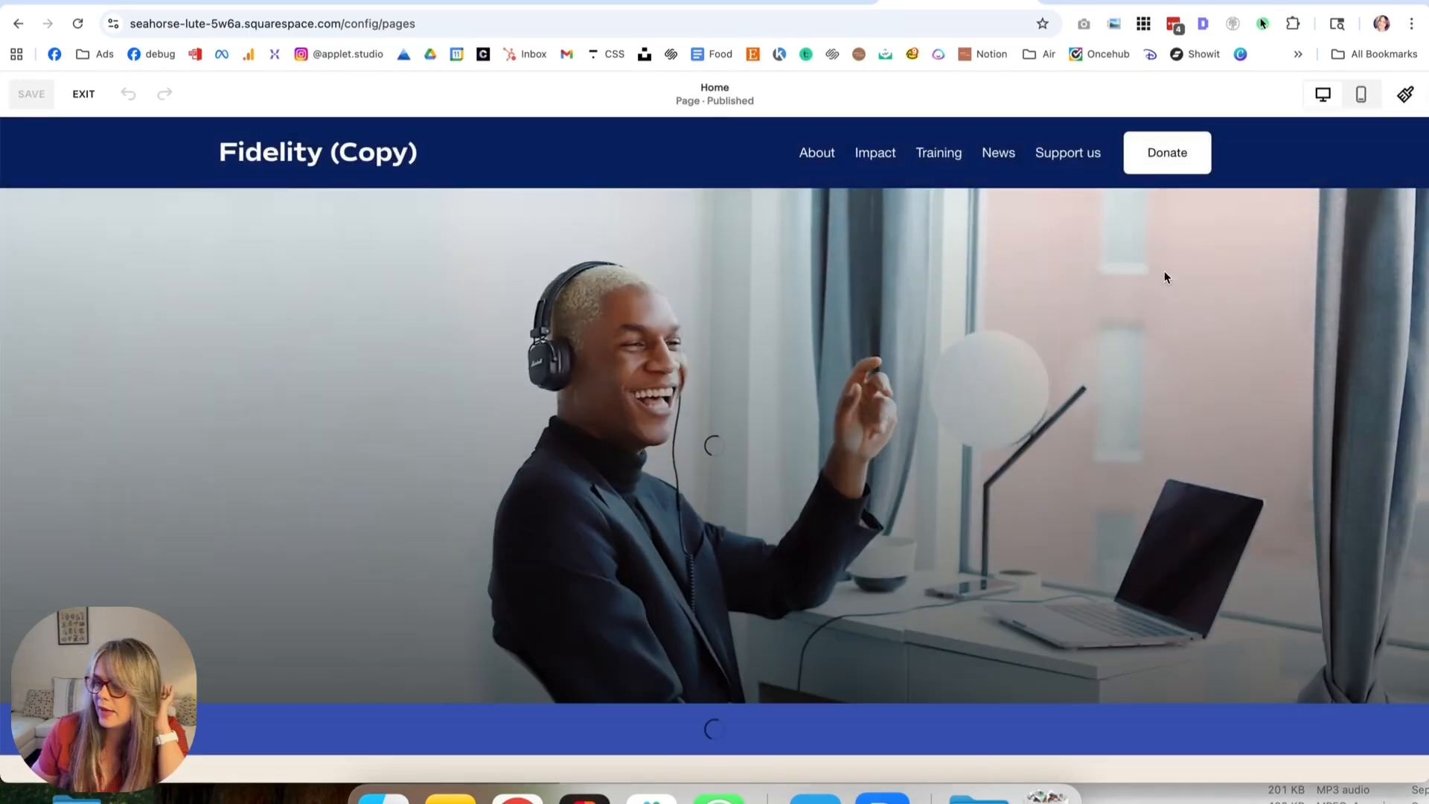
pyautogui.click(1322, 314)
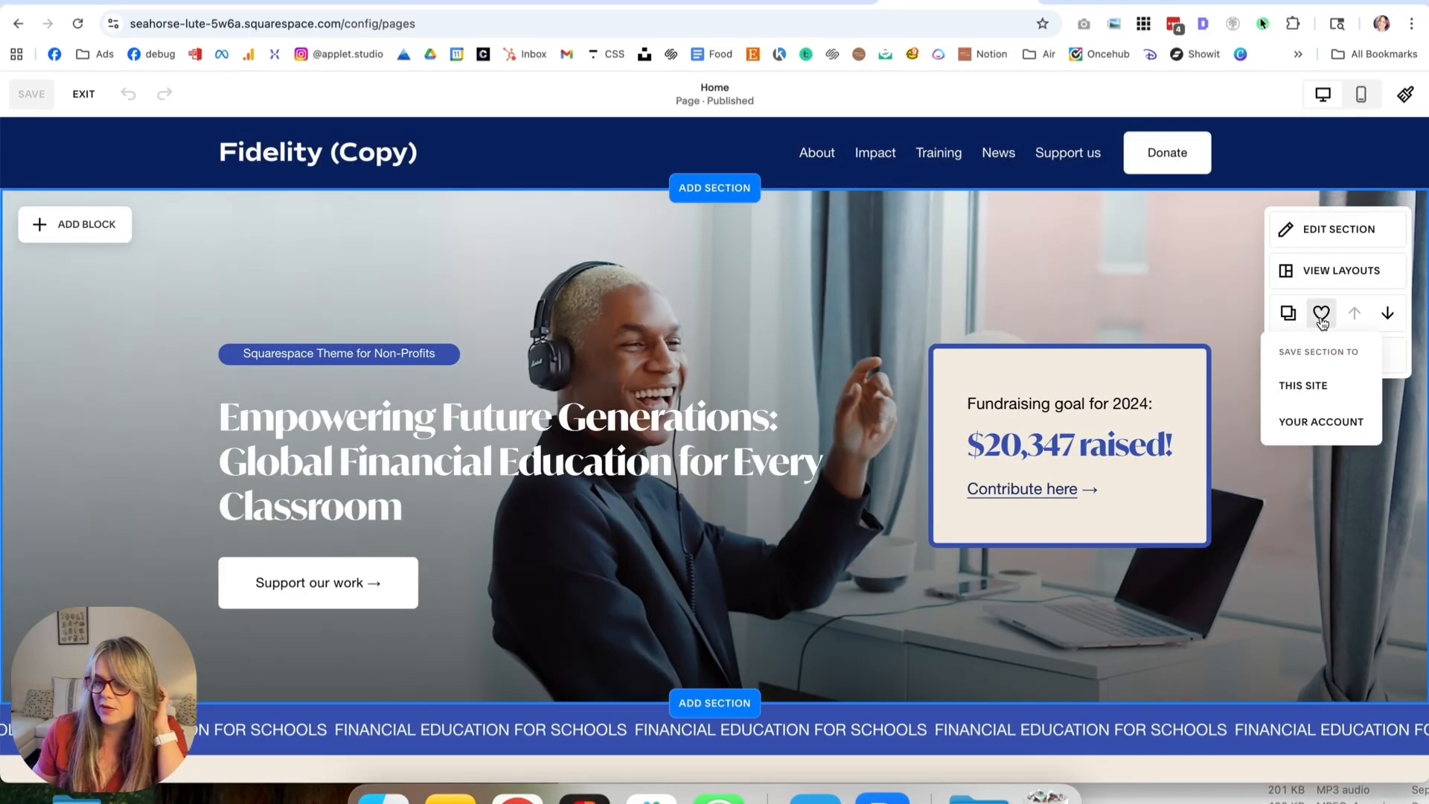
pyautogui.click(1332, 387)
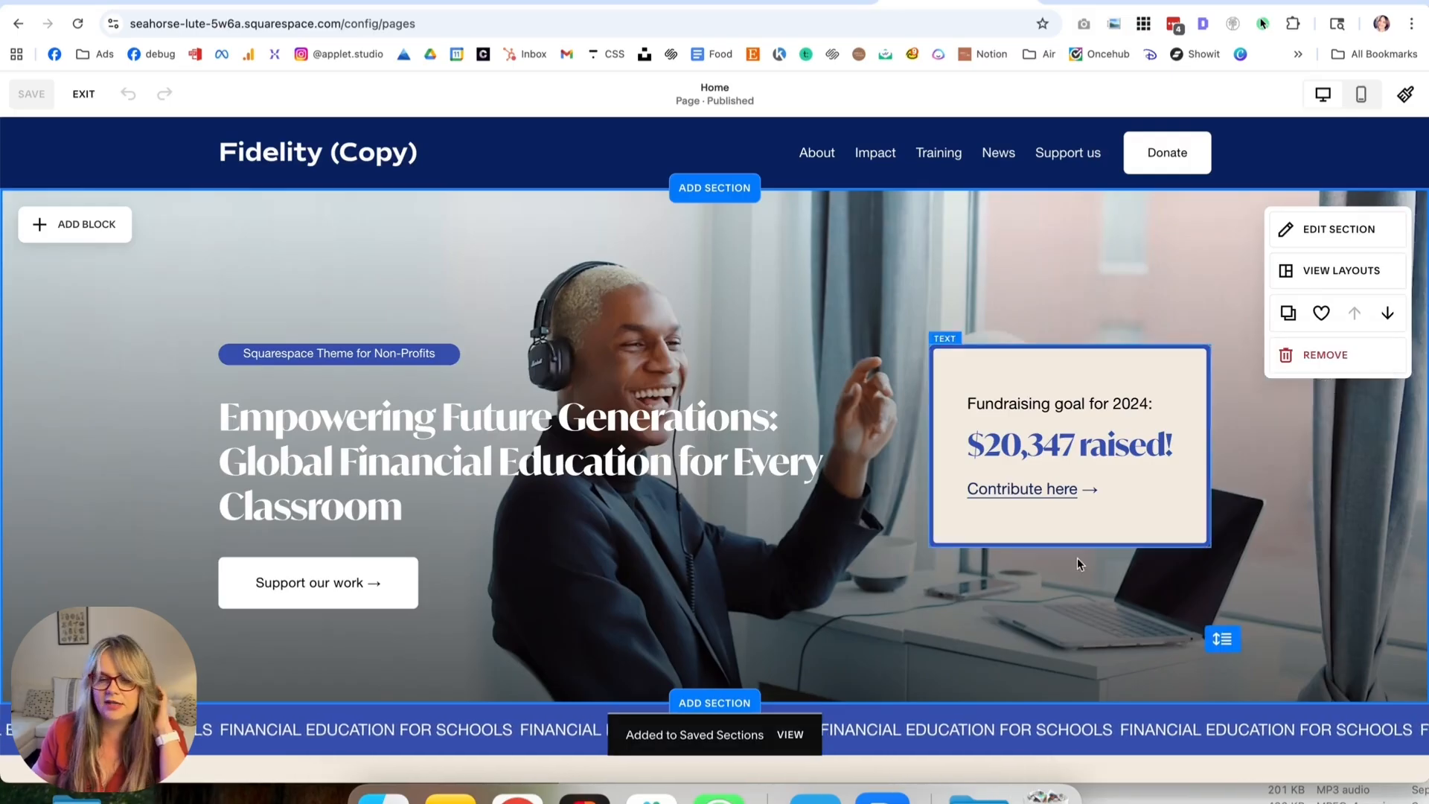
pyautogui.click(714, 702)
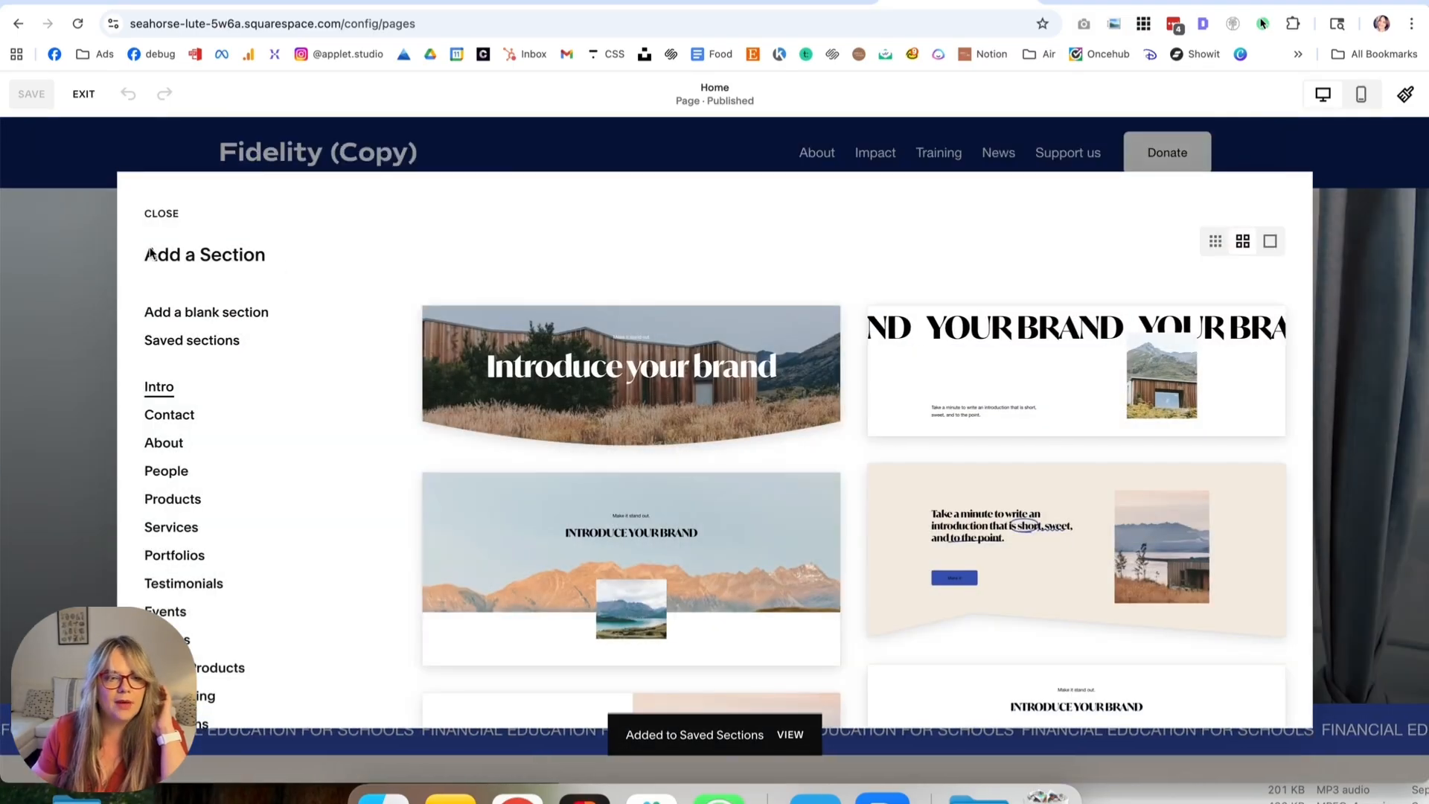
pyautogui.click(193, 341)
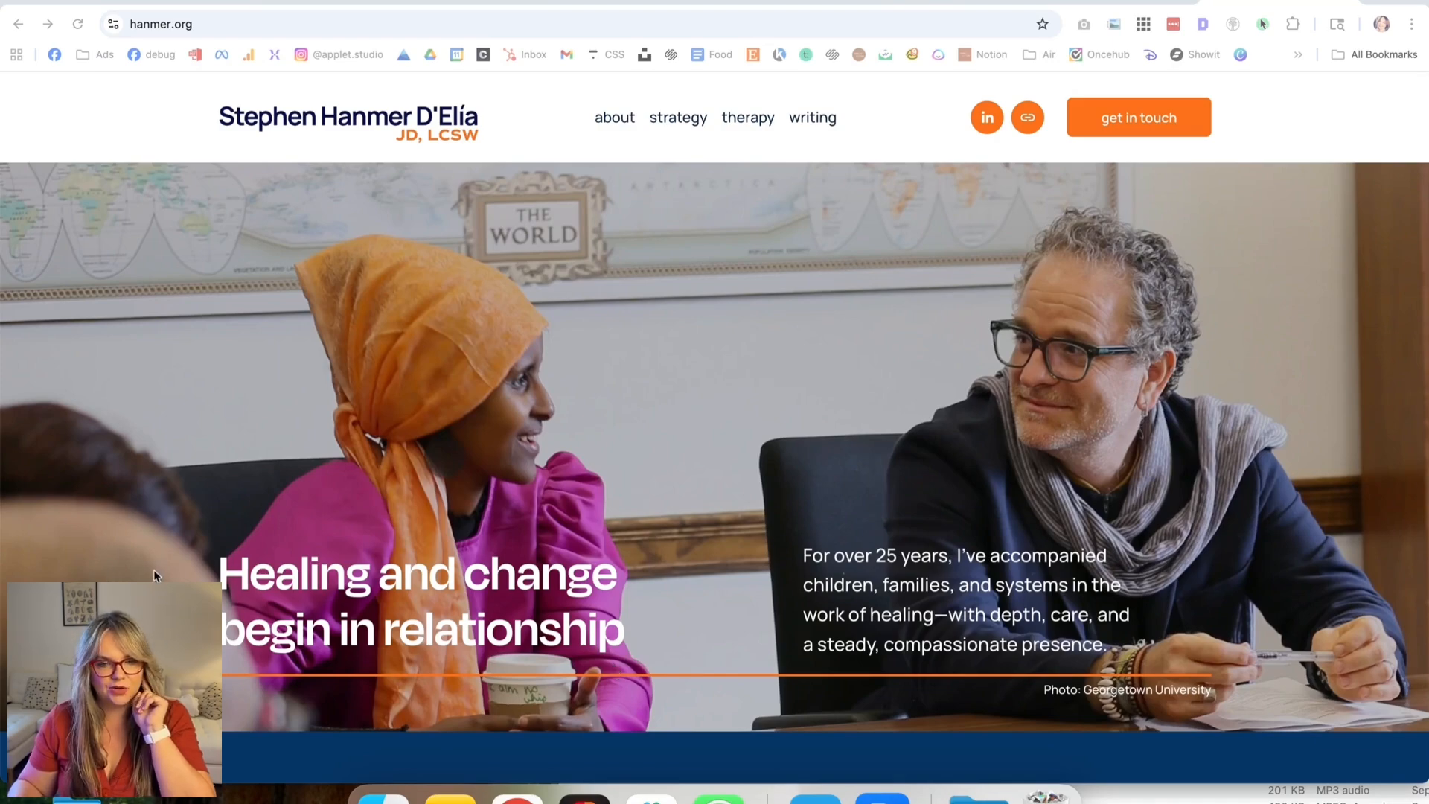
# Examine the therapist's live website home page, including the hero, affiliation logos and the strategy, therapy and writing cards.
pyautogui.scroll(-15, 896, 551)
pyautogui.scroll(-20, 896, 558)
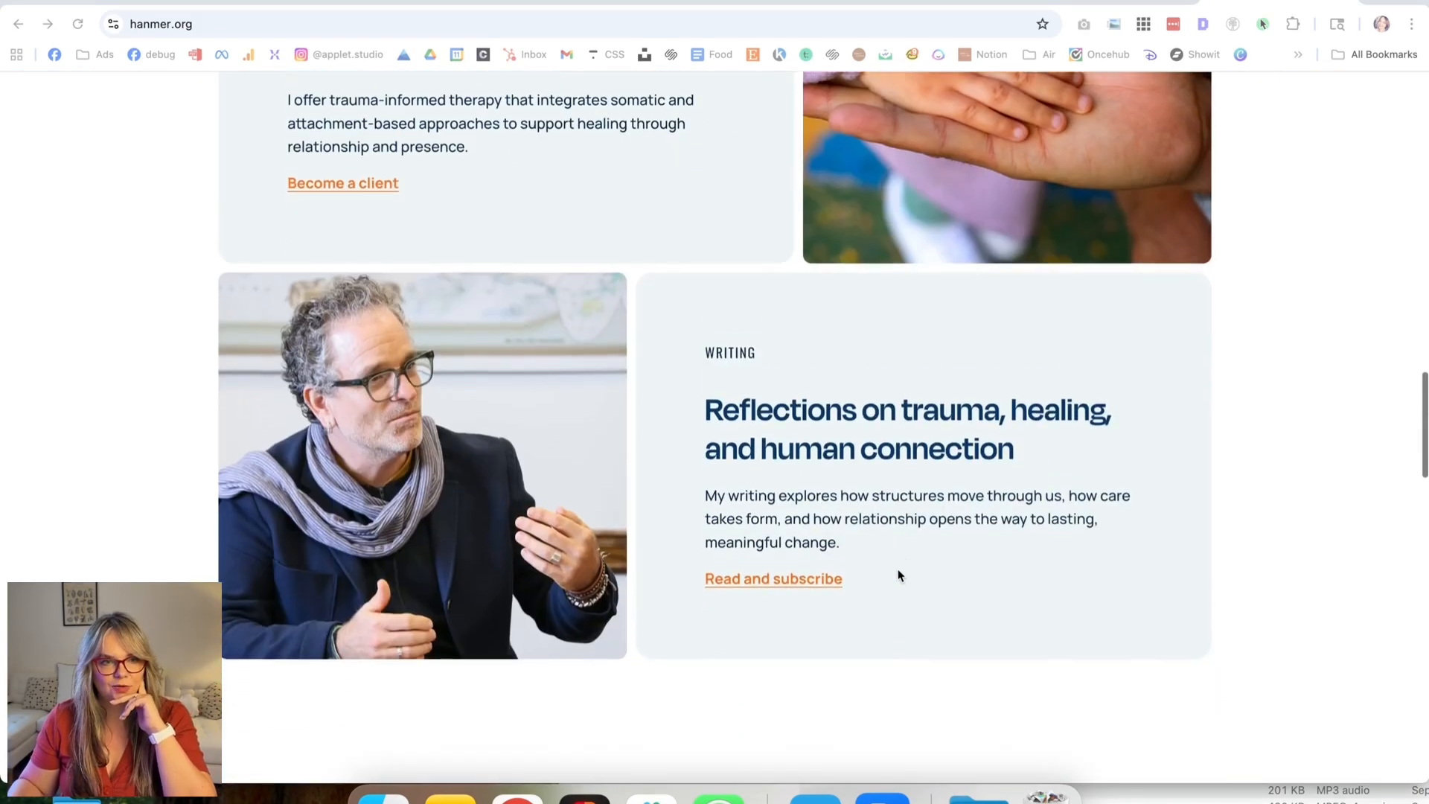
pyautogui.scroll(20, 898, 574)
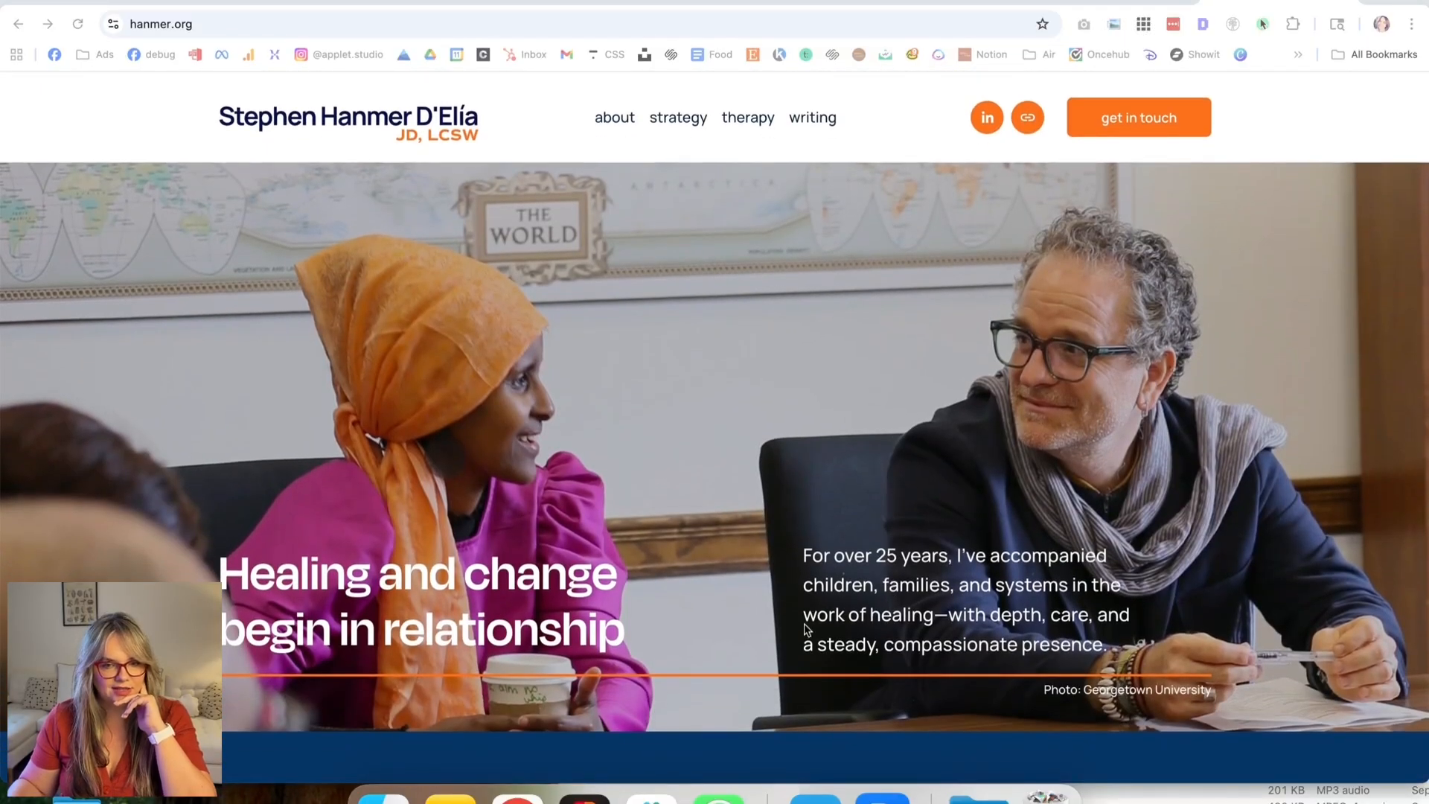
pyautogui.scroll(-2, 807, 630)
pyautogui.scroll(2, 807, 632)
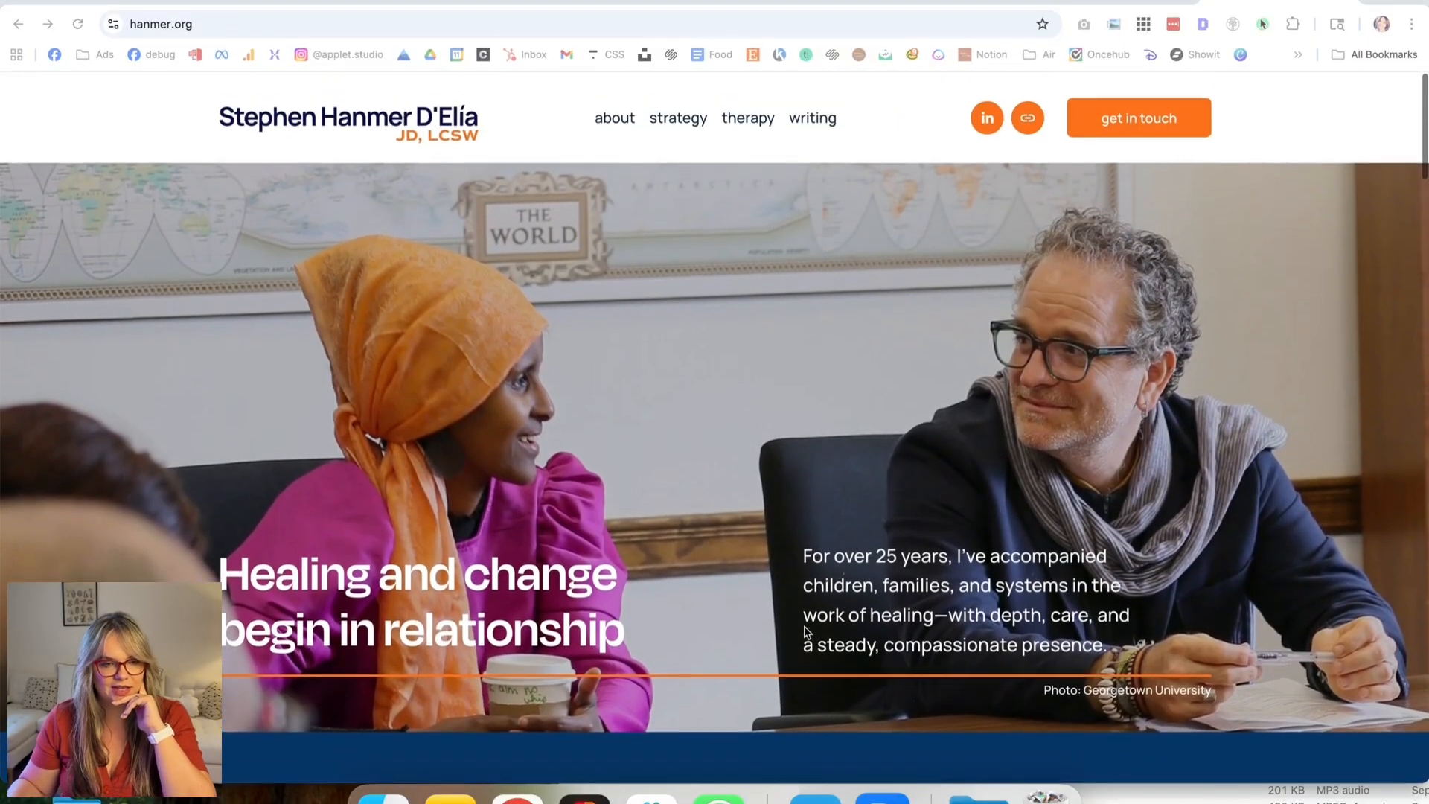
pyautogui.scroll(-10, 805, 631)
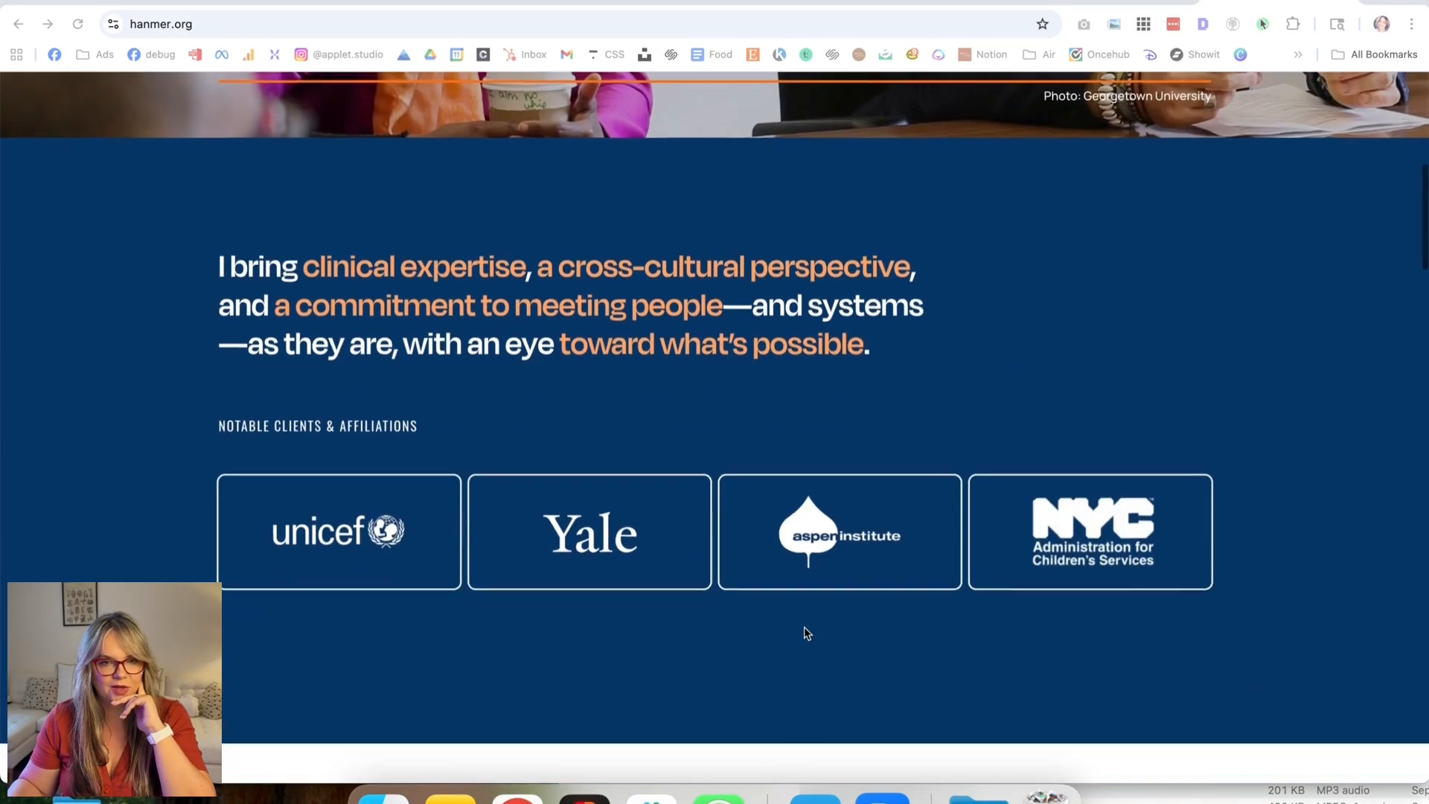
pyautogui.scroll(-15, 806, 631)
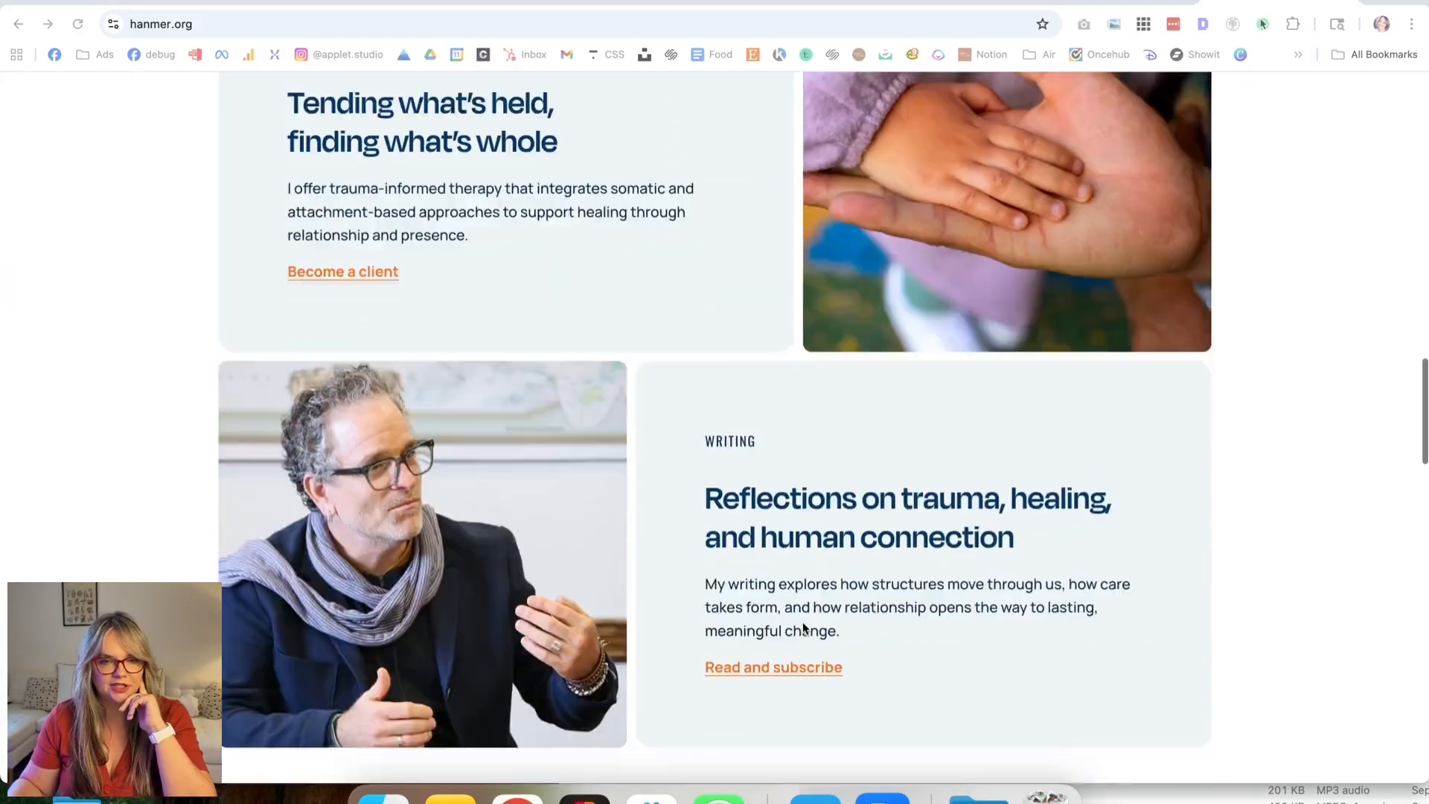
pyautogui.scroll(20, 803, 629)
pyautogui.scroll(-10, 737, 481)
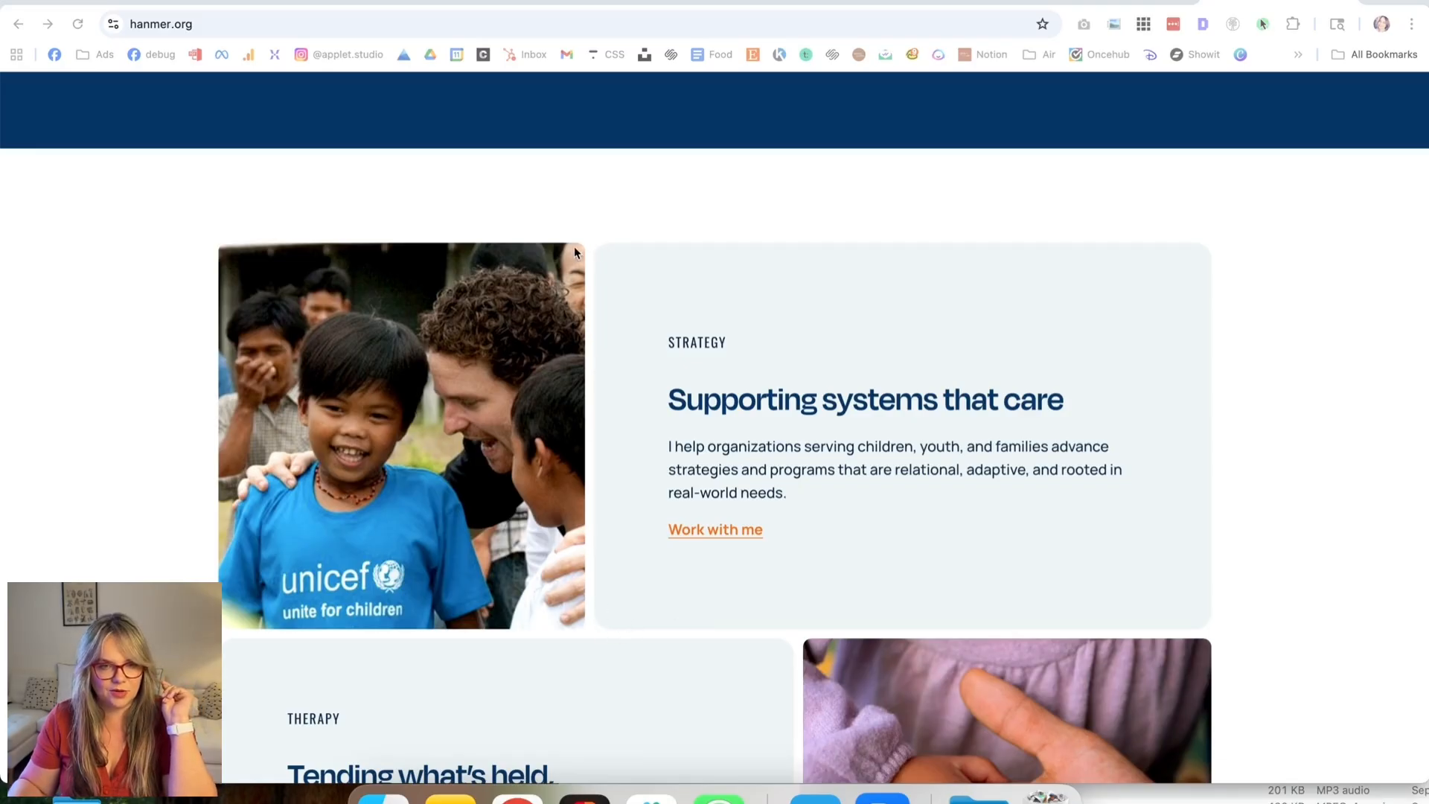
pyautogui.scroll(-5, 573, 241)
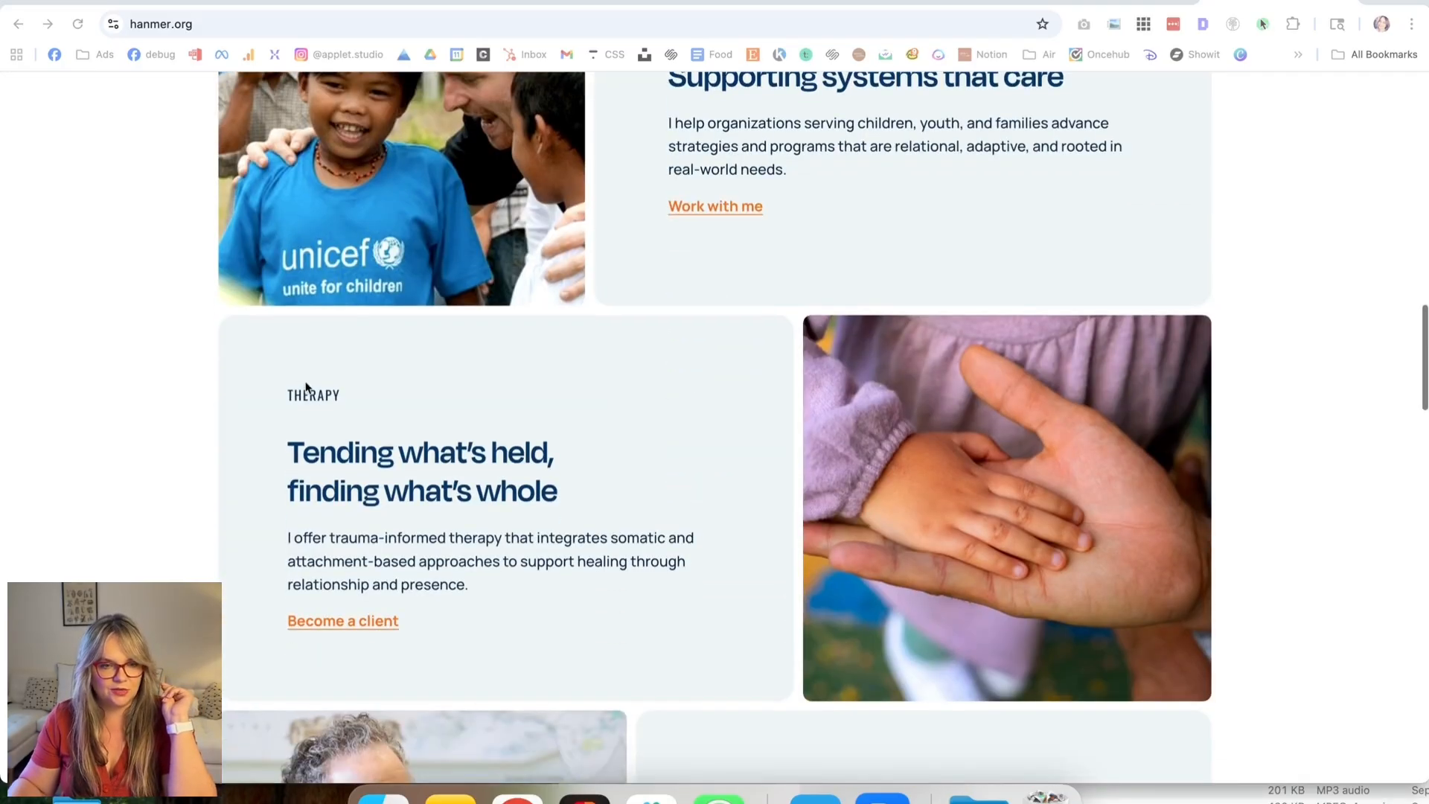
# Open the live site's About page and look over its banner, overlapping heading card and introduction.
pyautogui.scroll(15, 675, 158)
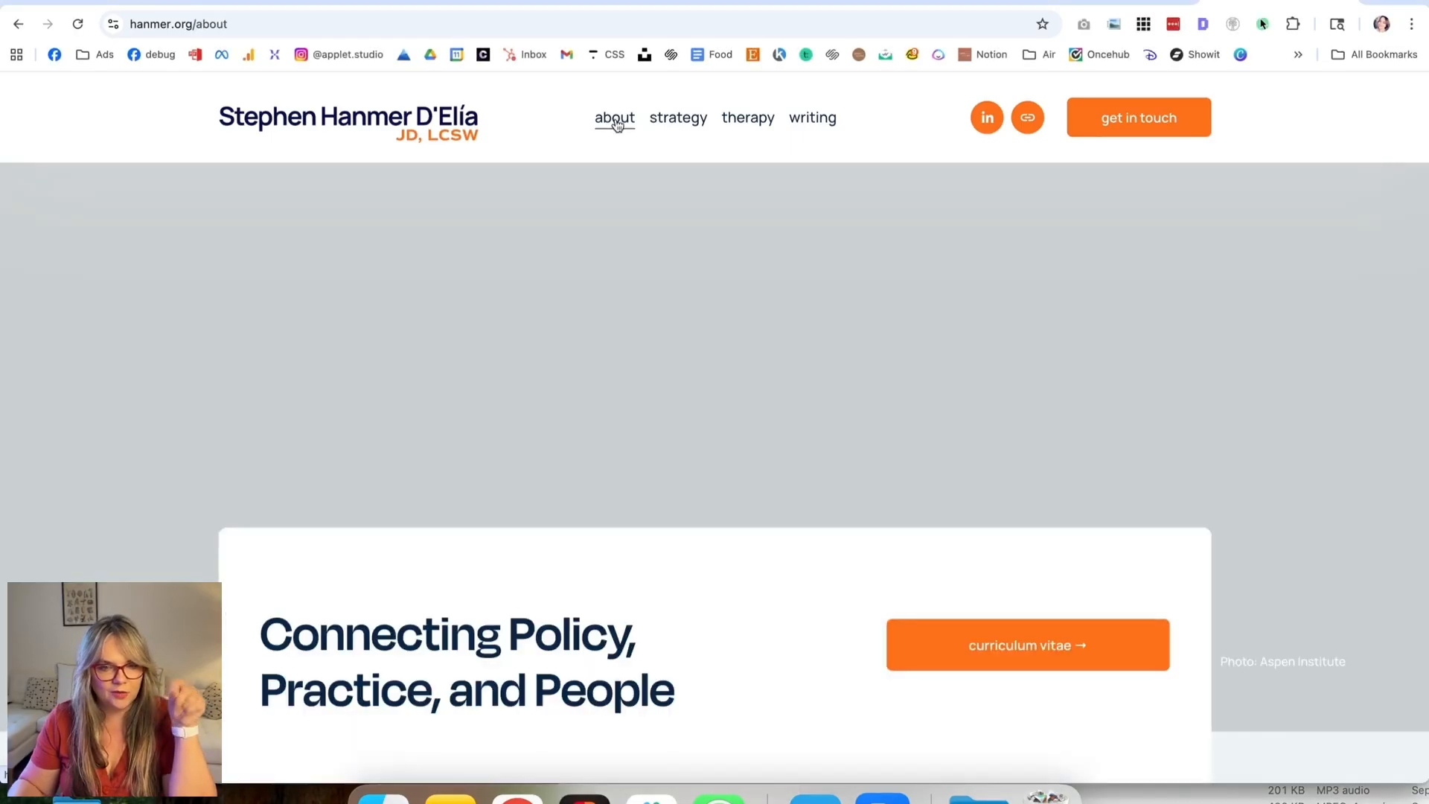
pyautogui.scroll(-3, 842, 494)
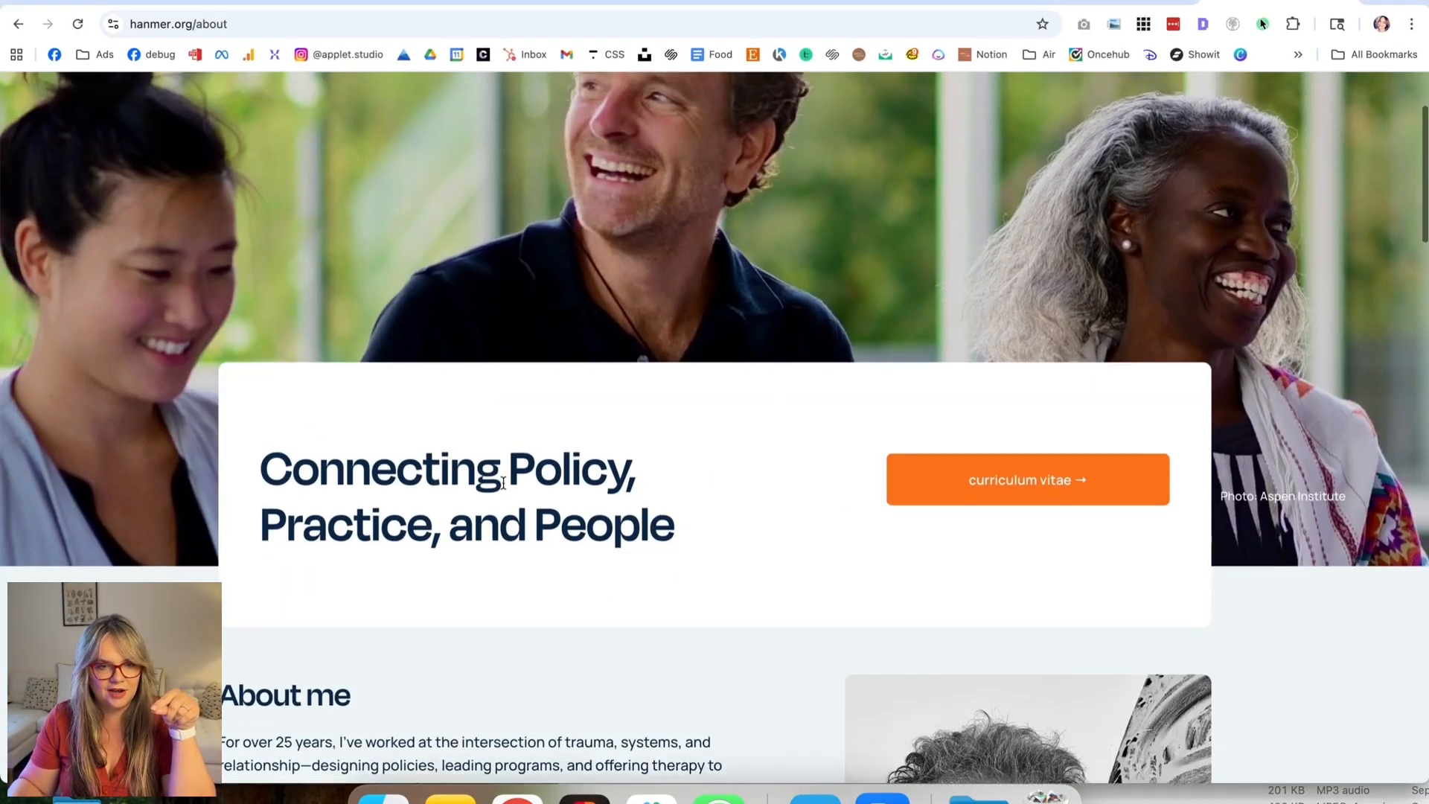
pyautogui.scroll(3, 504, 483)
# Open the Strategy page and examine its support section, accordion, client logo grid and Child Welfare section.
pyautogui.click(678, 118)
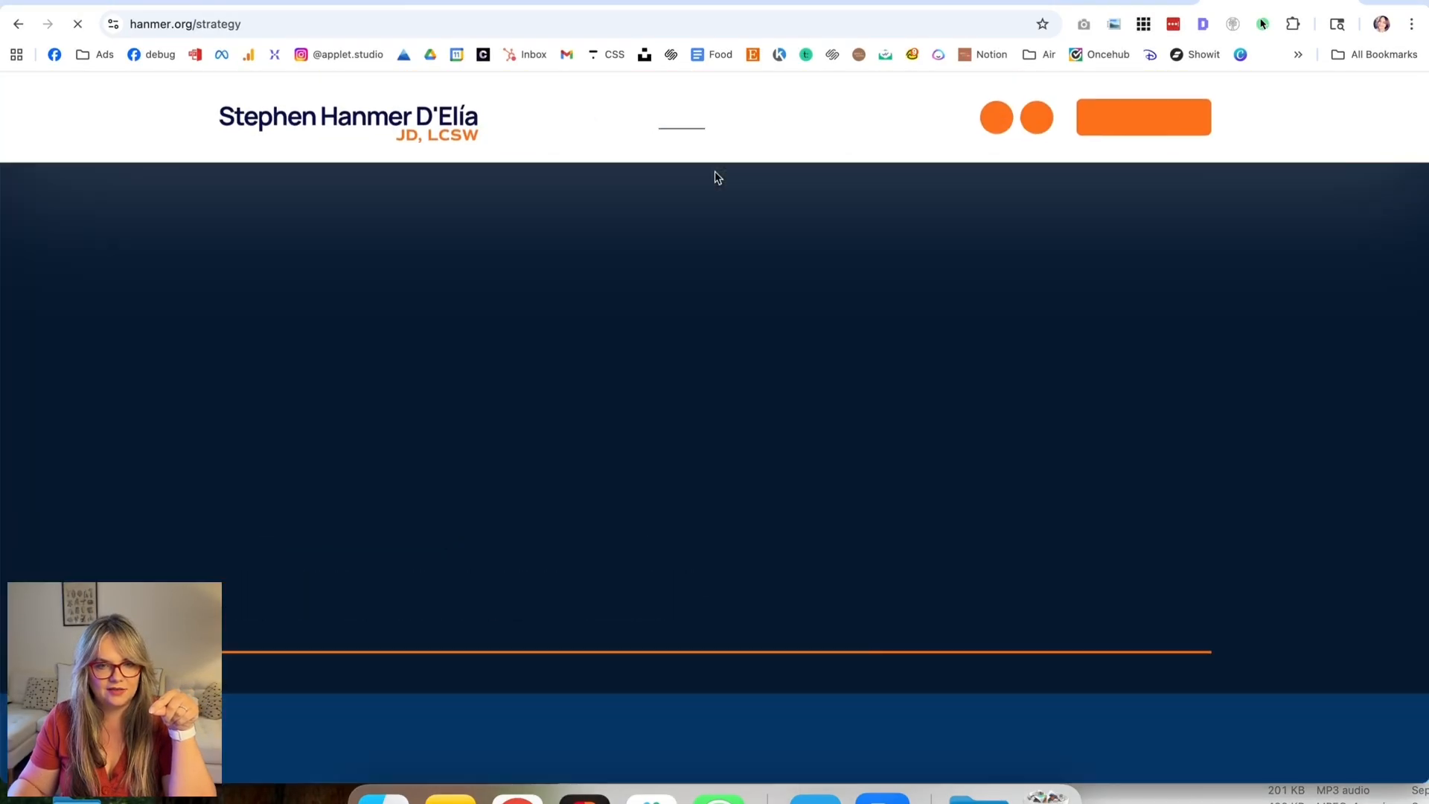
pyautogui.scroll(-10, 700, 259)
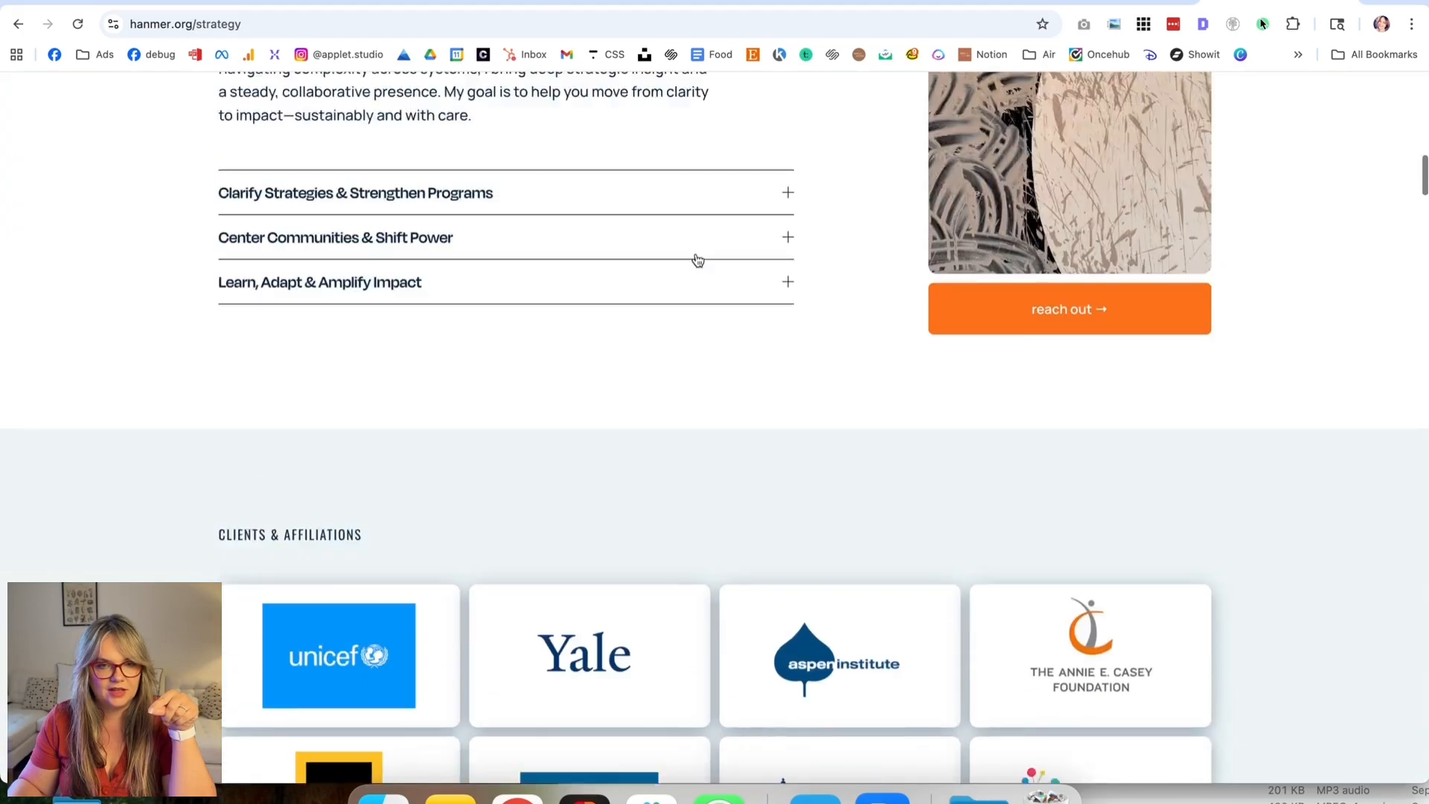
pyautogui.scroll(4, 697, 259)
pyautogui.scroll(-2, 634, 295)
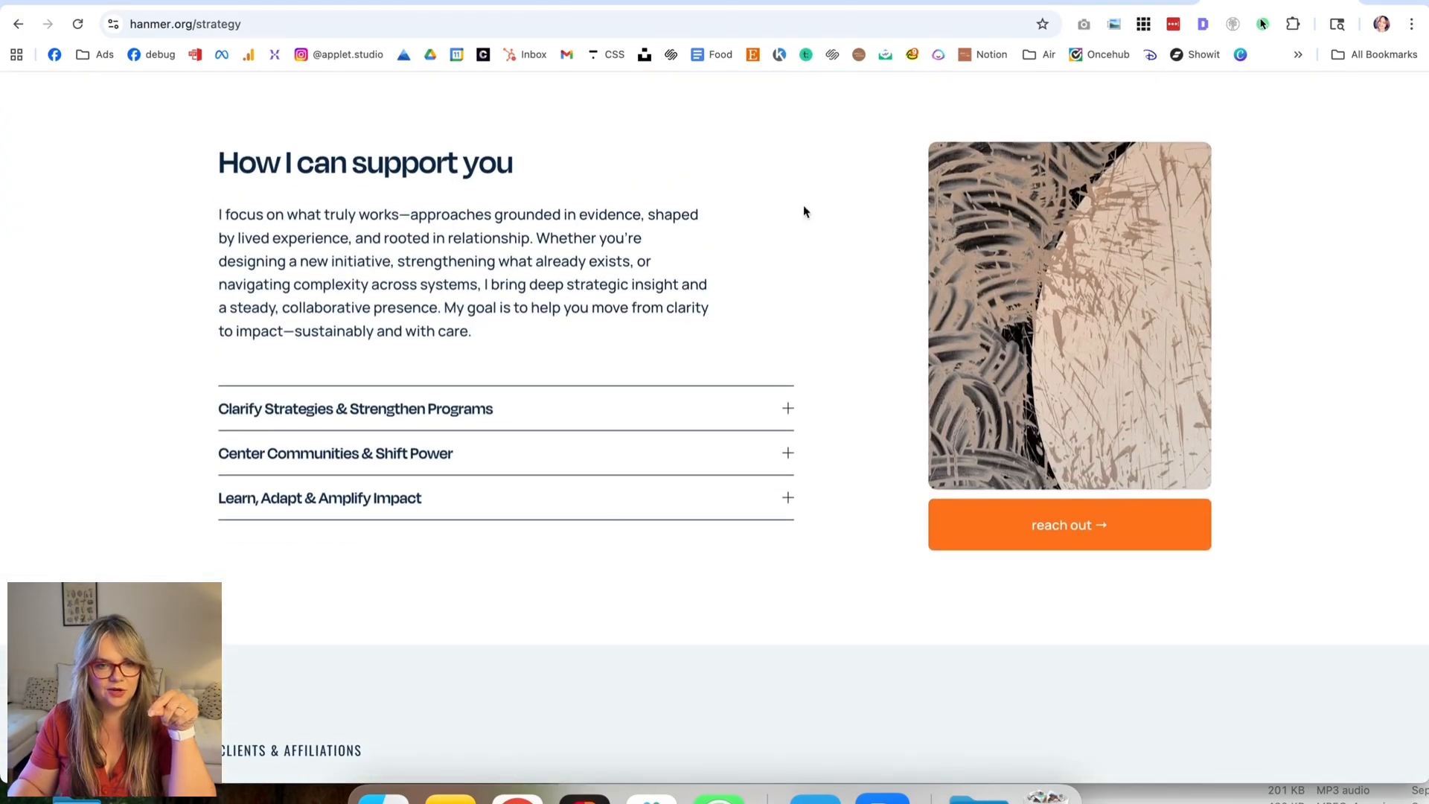
pyautogui.scroll(-15, 769, 262)
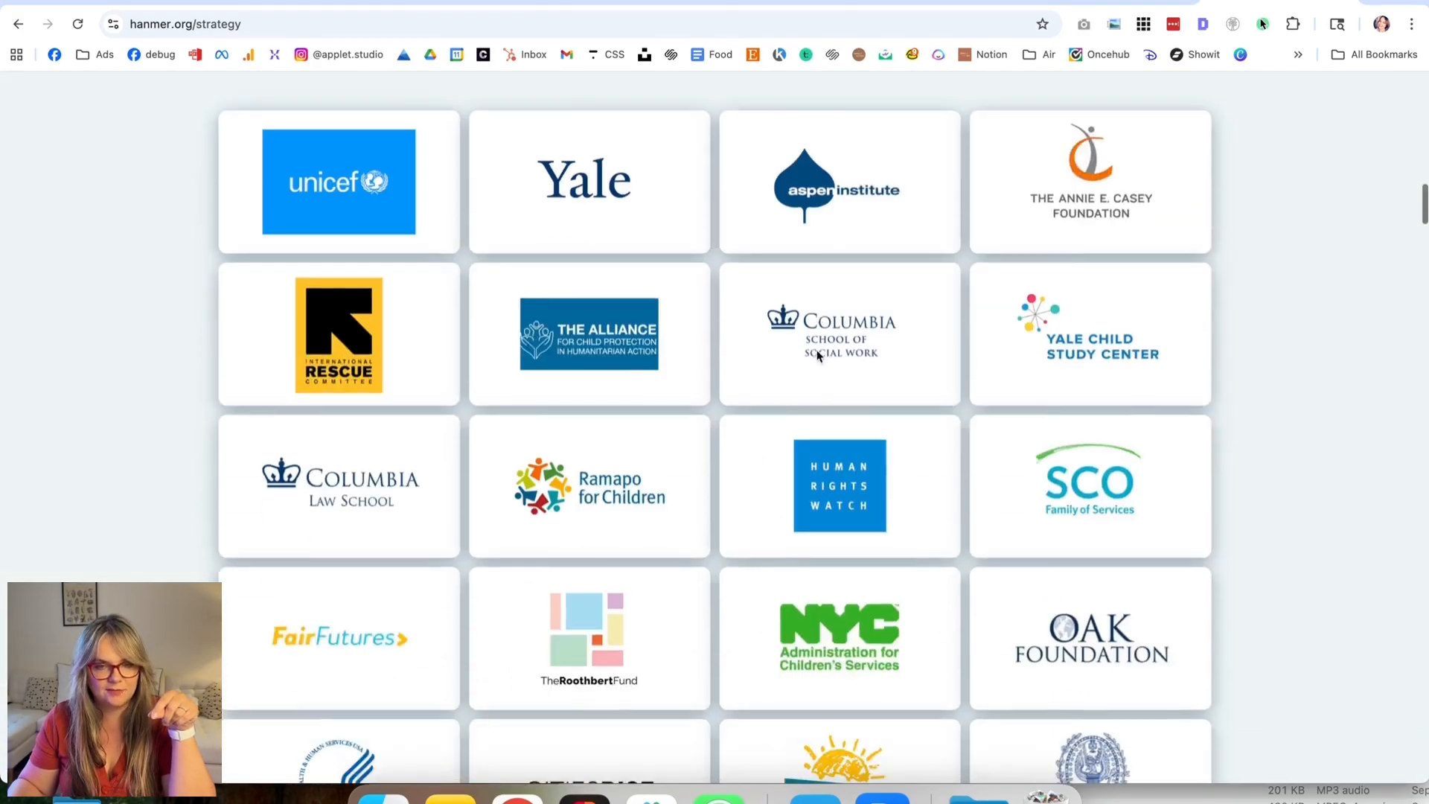
pyautogui.scroll(-12, 817, 357)
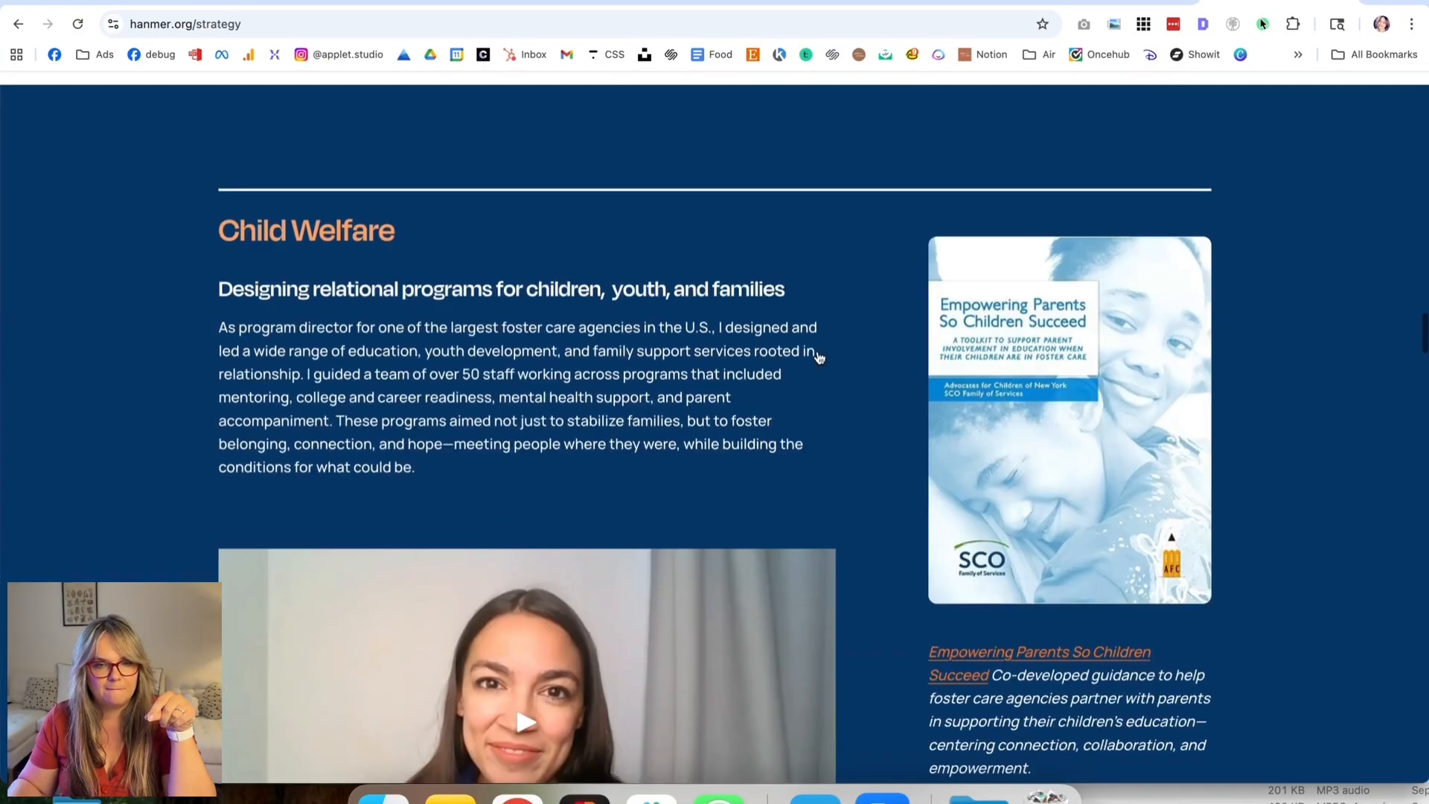
pyautogui.scroll(1, 408, 160)
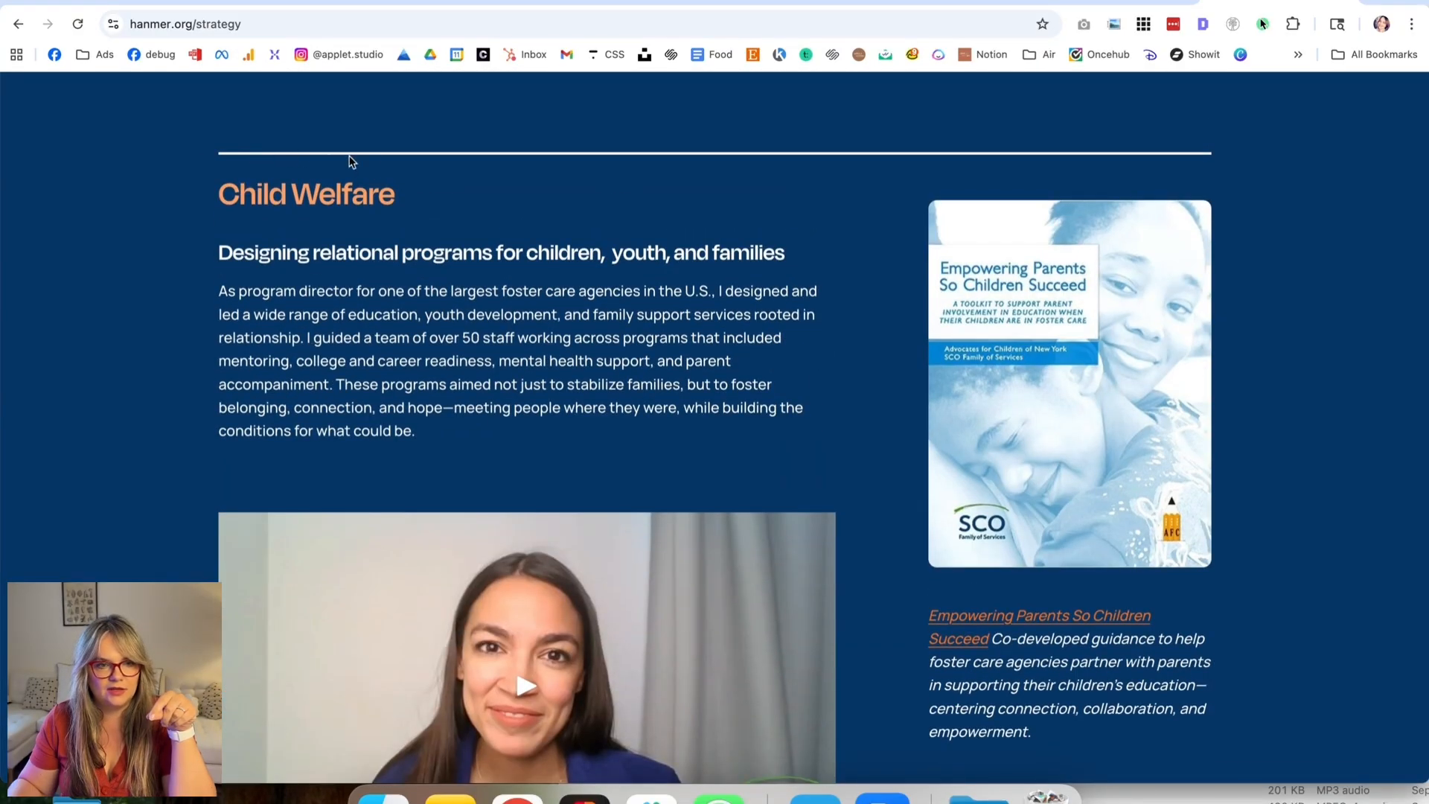
pyautogui.scroll(20, 640, 247)
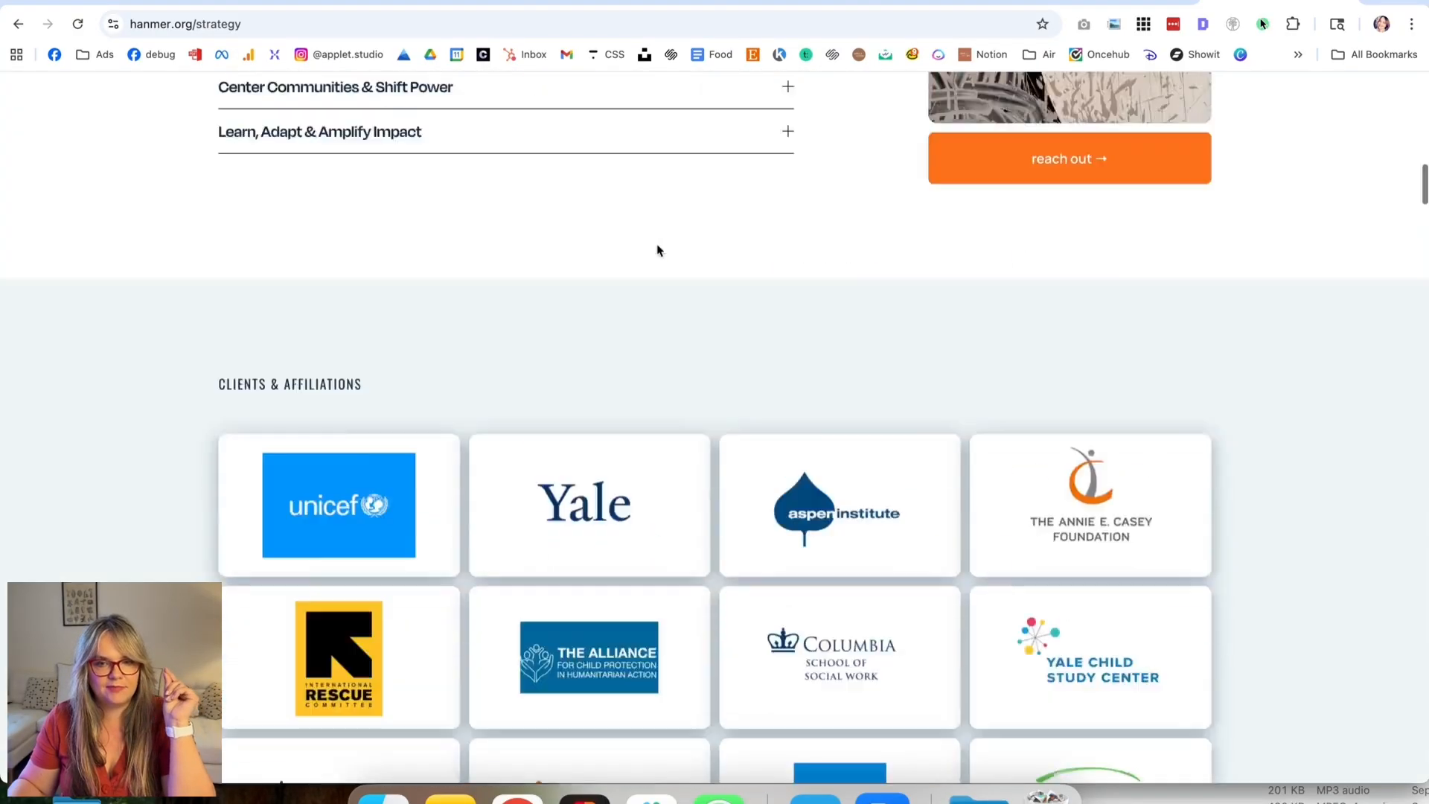
# Open the Therapy page and examine its heading card, consultation button, introduction and highlighted statement band.
pyautogui.click(763, 121)
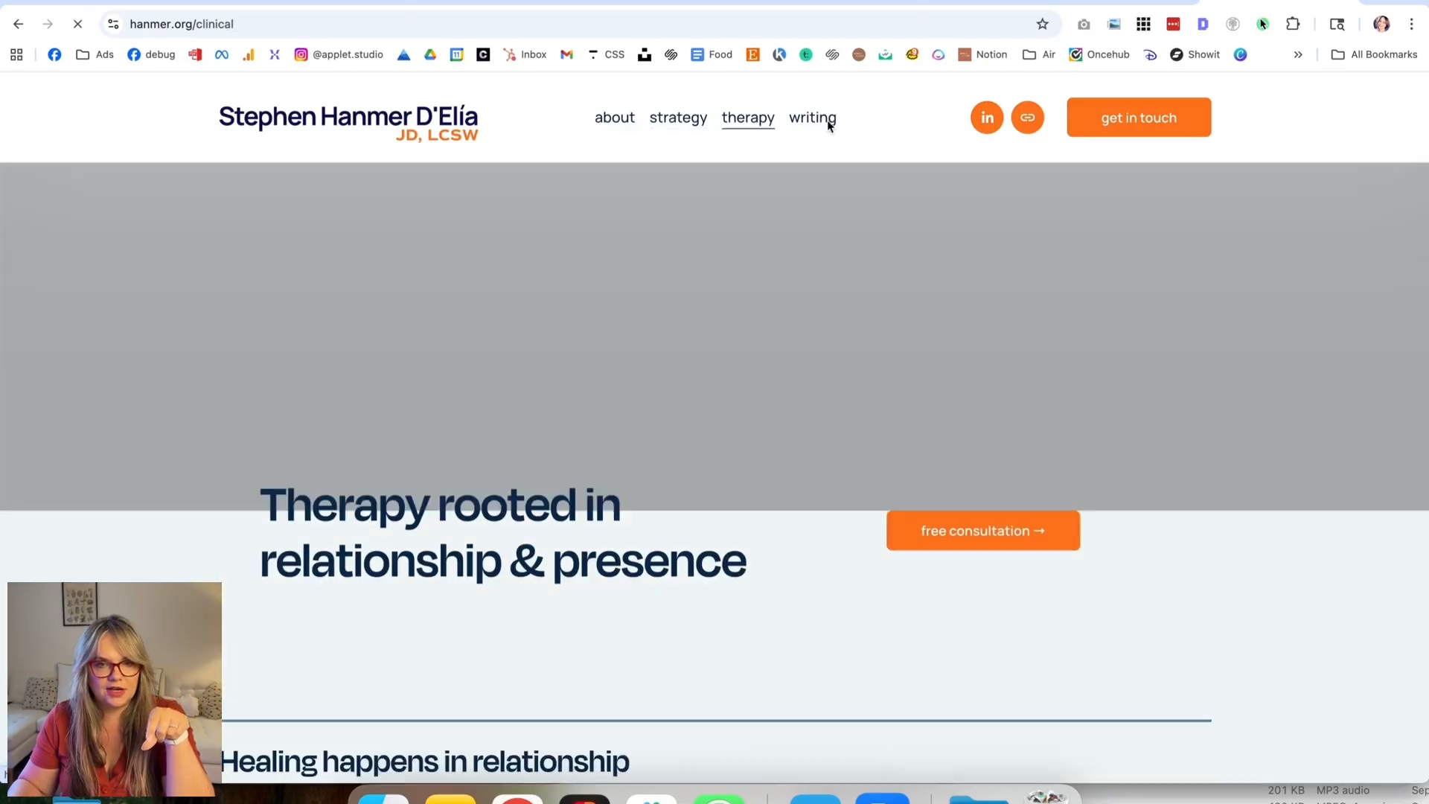
pyautogui.scroll(-5, 814, 262)
pyautogui.scroll(5, 811, 254)
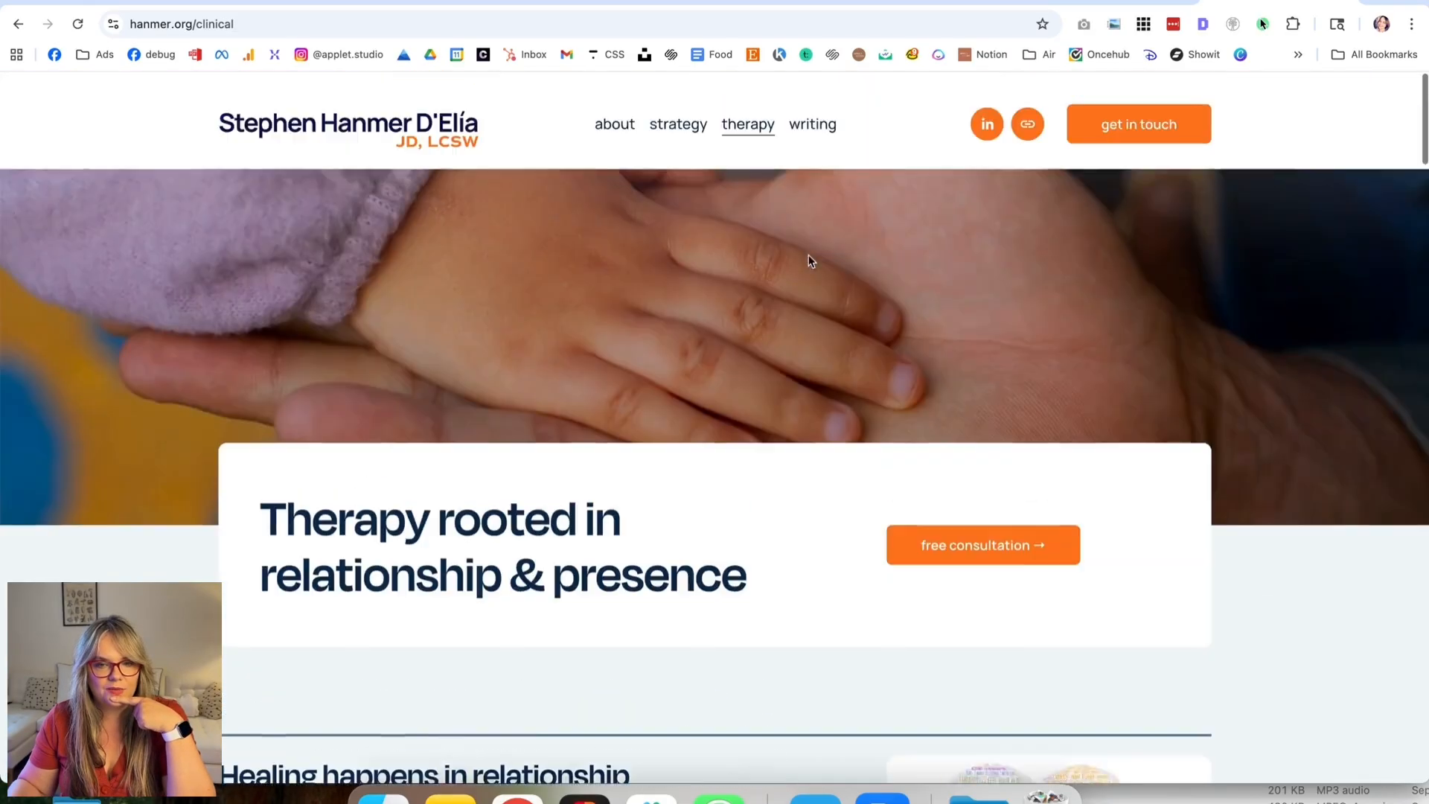
pyautogui.scroll(-12, 808, 261)
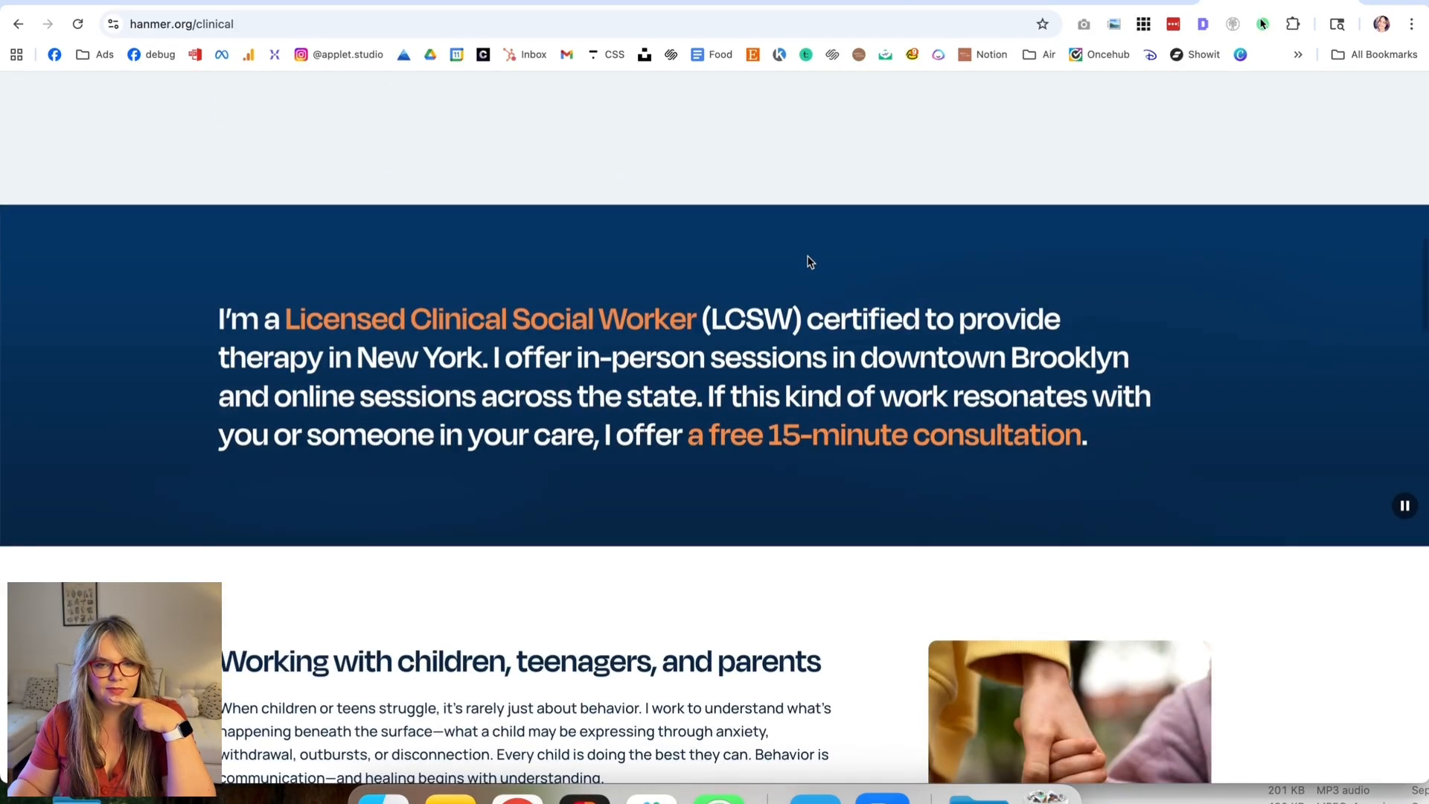
pyautogui.scroll(12, 809, 260)
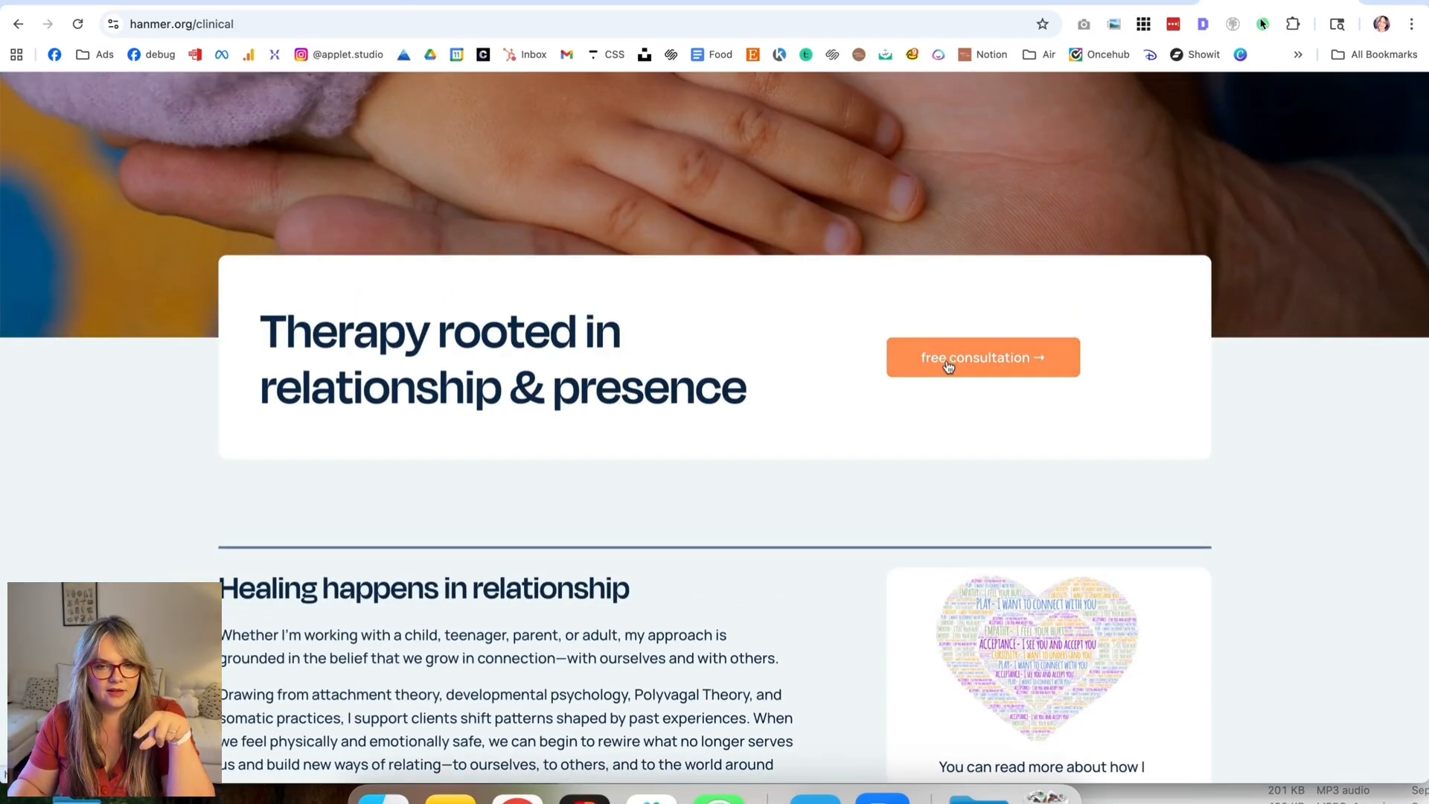
pyautogui.scroll(-3, 732, 347)
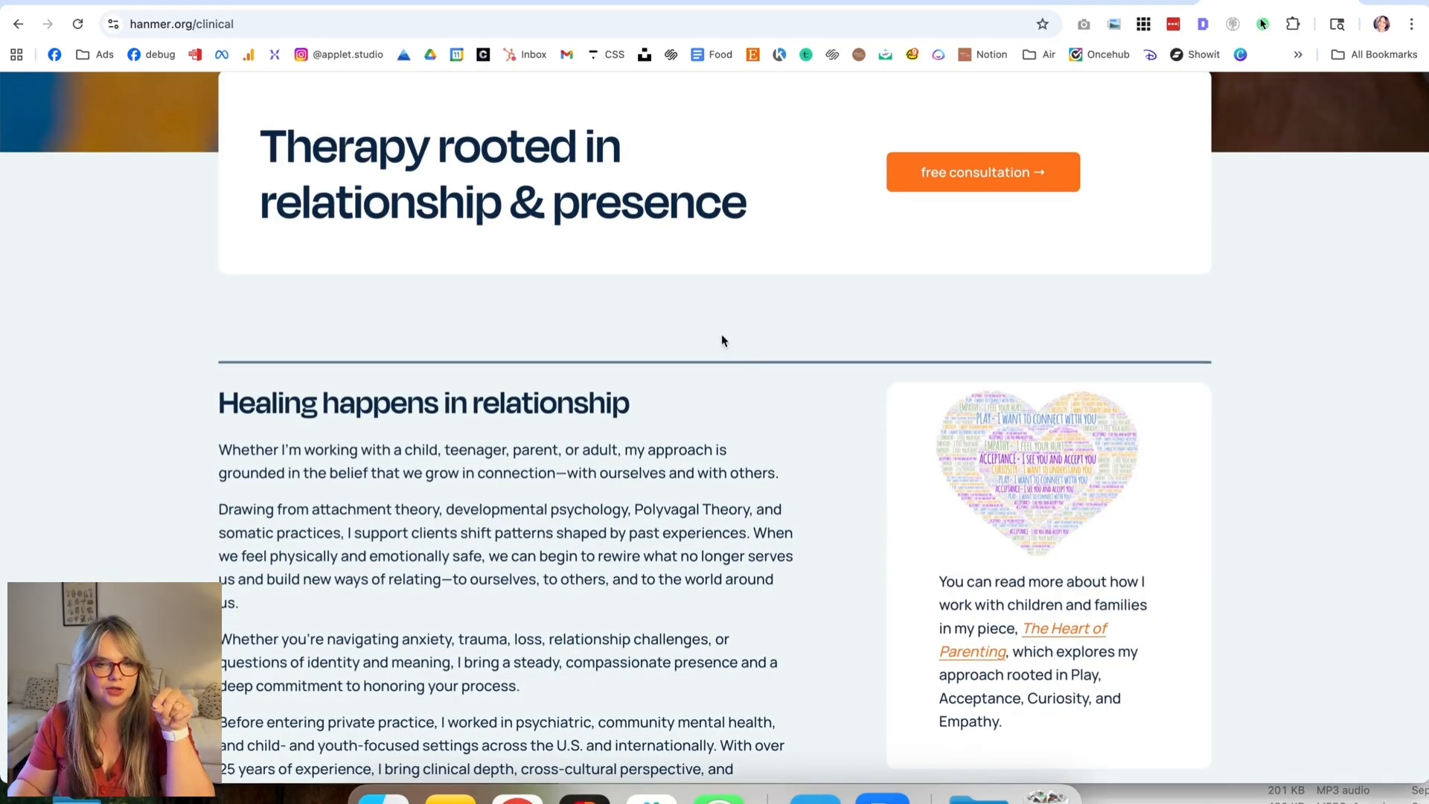
pyautogui.scroll(-10, 731, 350)
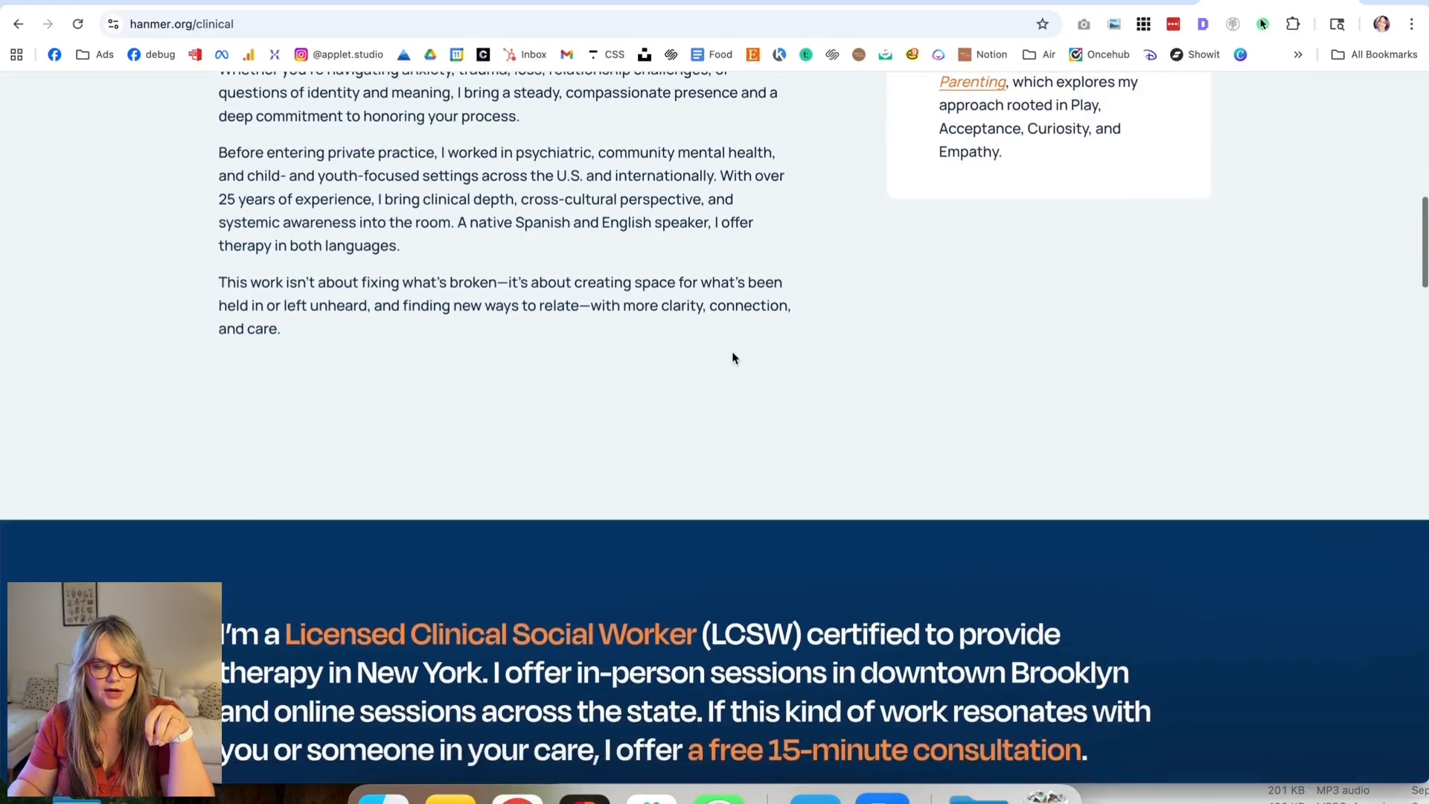
pyautogui.scroll(-1, 763, 308)
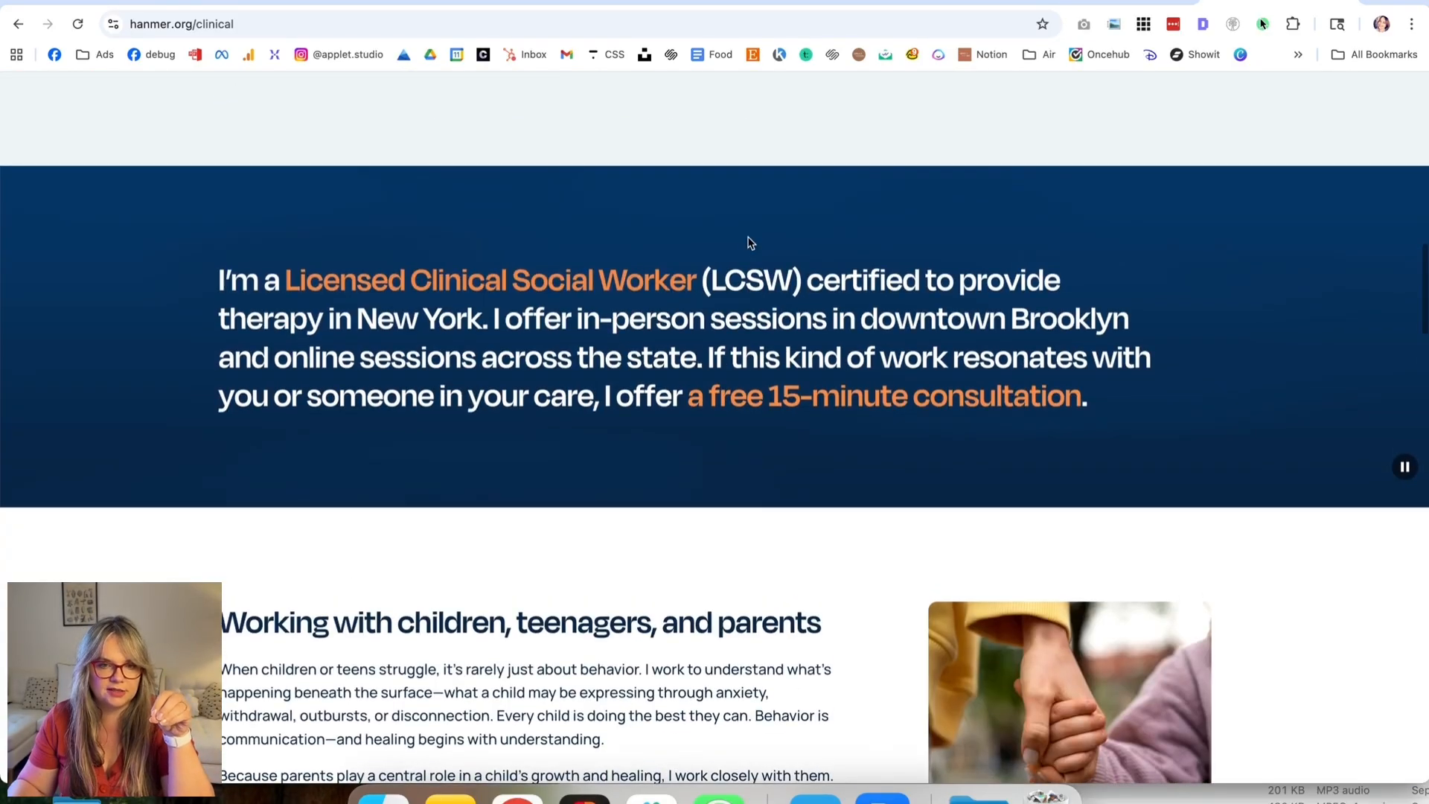
# Examine the rest of the Therapy page, including the embedded videos, the Practices I Draw From cards, the contact banner and the footer.
pyautogui.scroll(-20, 749, 240)
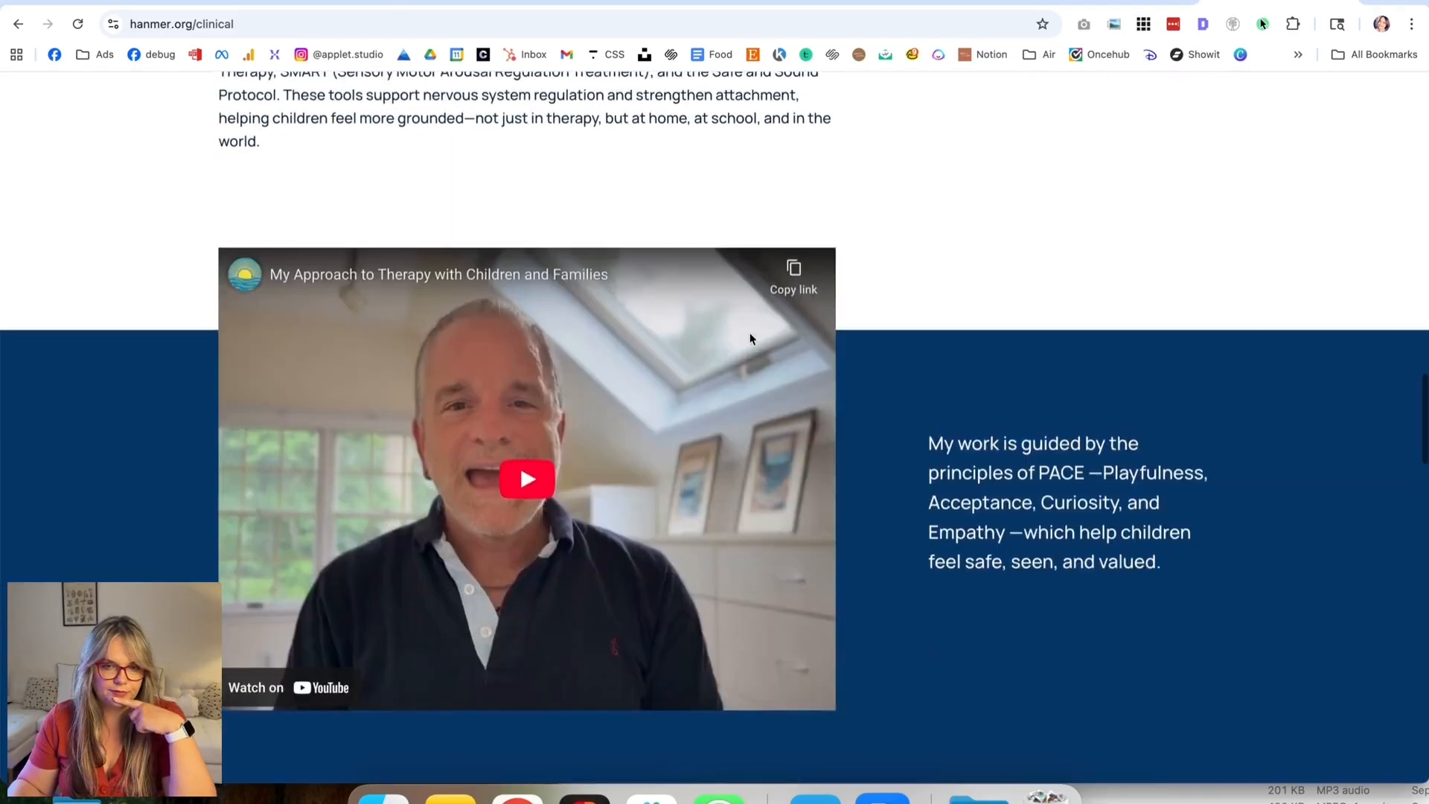
pyautogui.scroll(-20, 751, 342)
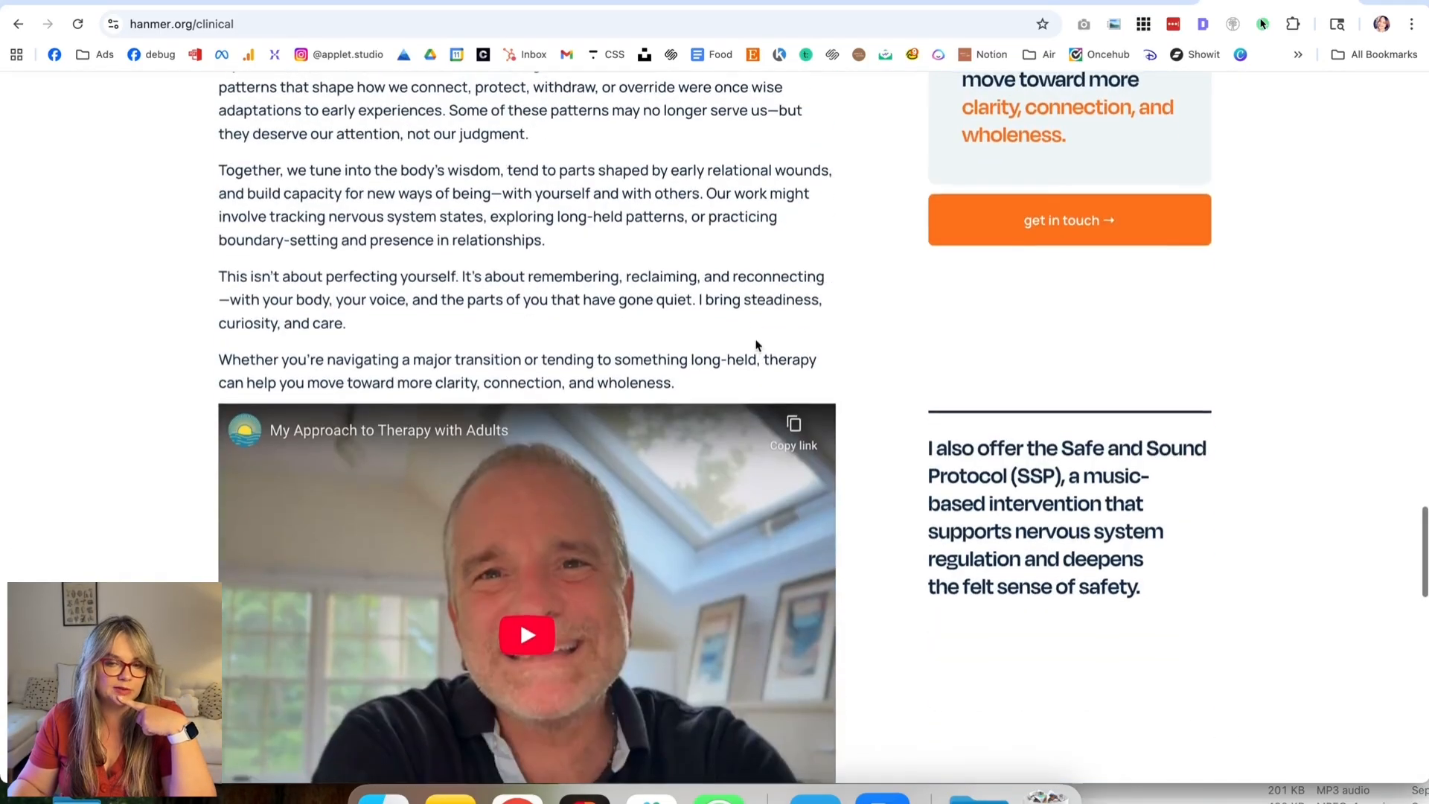
pyautogui.scroll(-15, 757, 347)
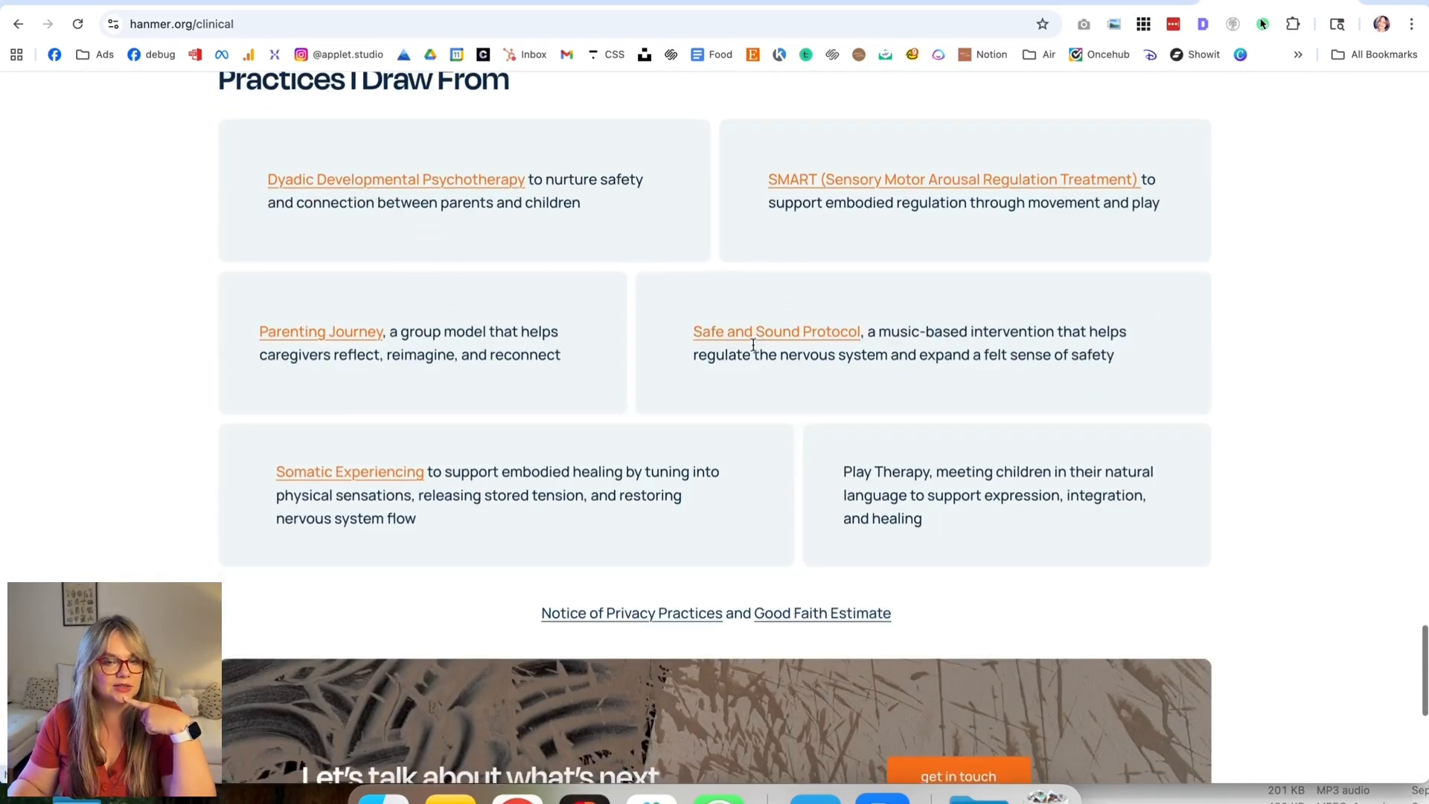
pyautogui.scroll(-5, 759, 343)
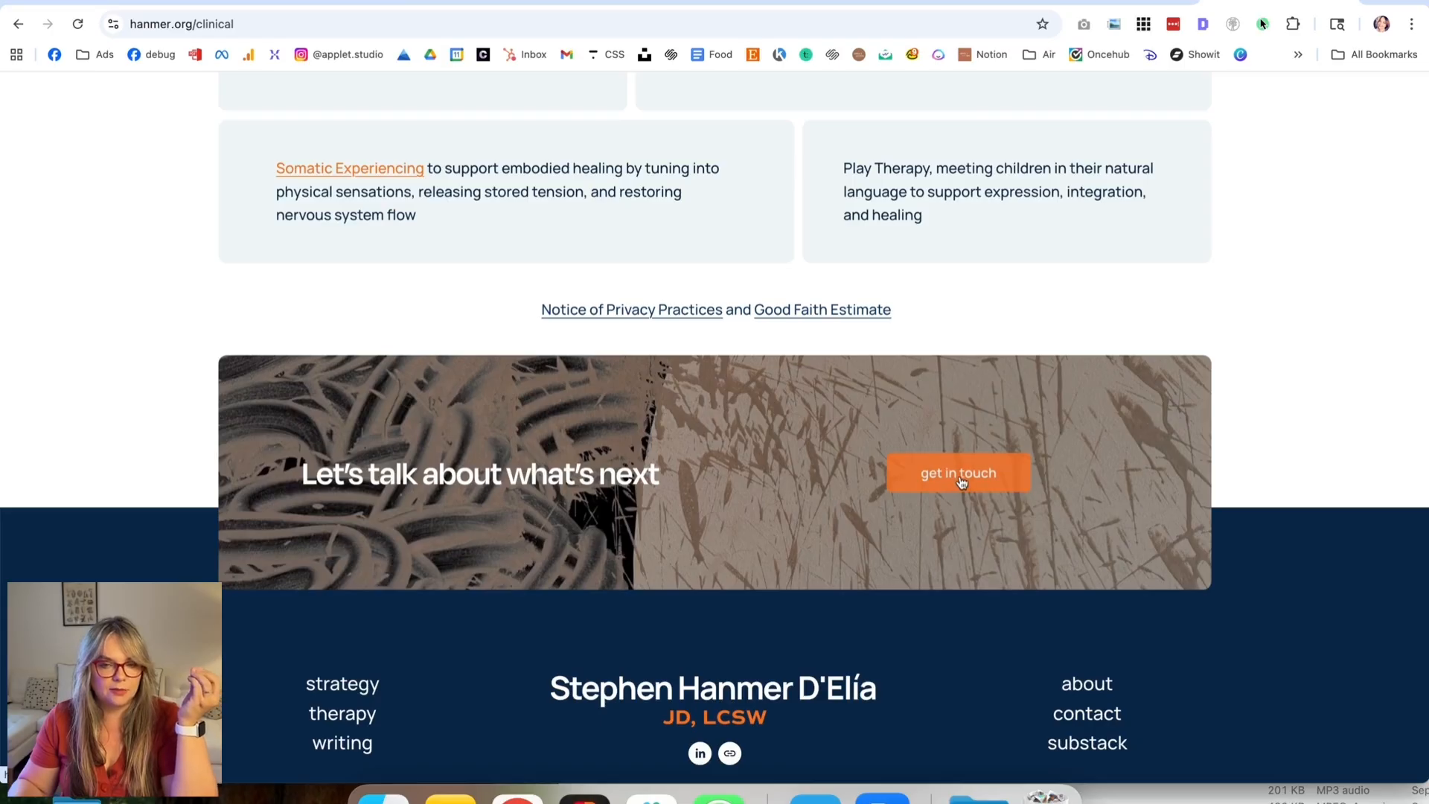
pyautogui.scroll(-3, 774, 579)
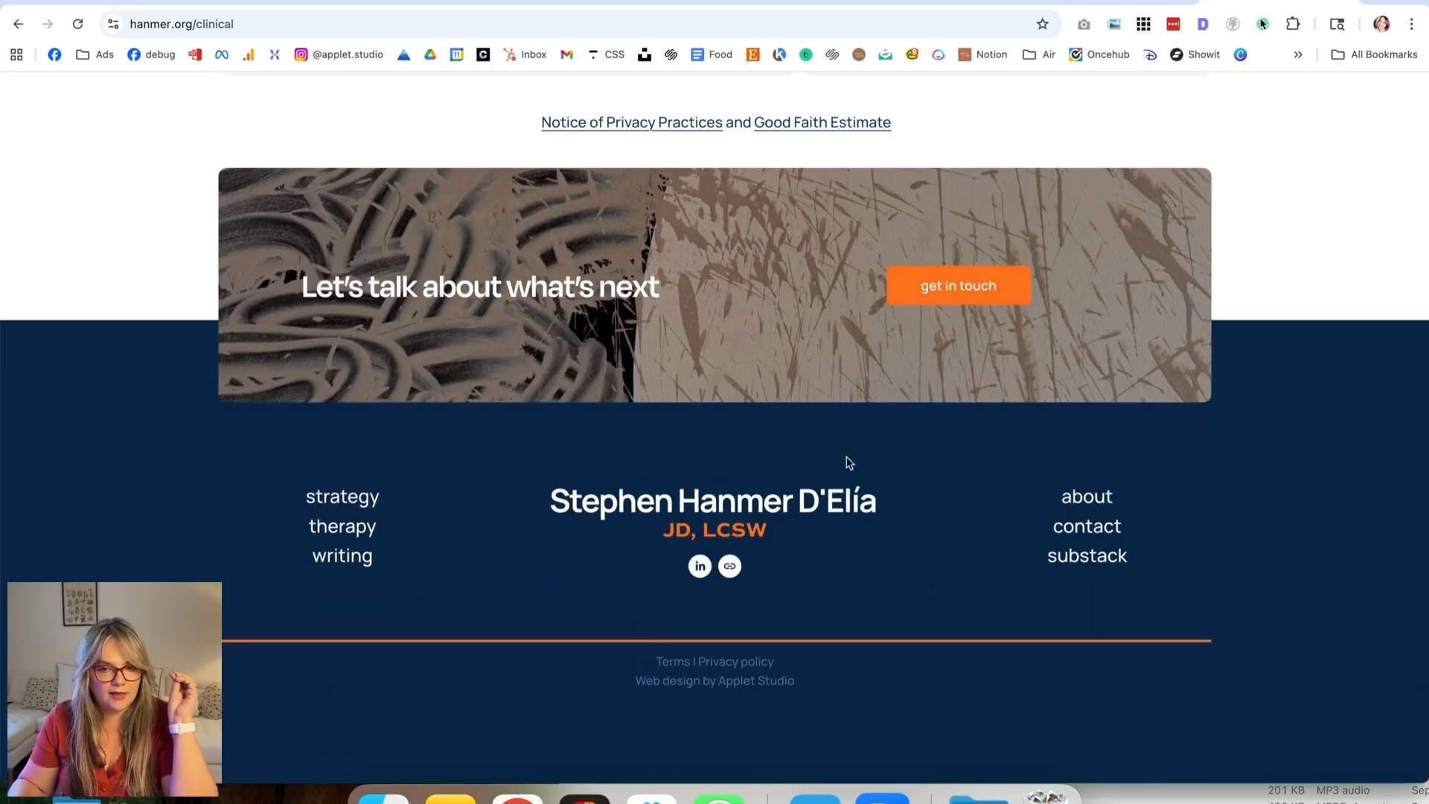
# Review the Therapy page's header, contact button, dark blue statement band and section on working with children, teenagers and parents again.
pyautogui.scroll(15, 850, 462)
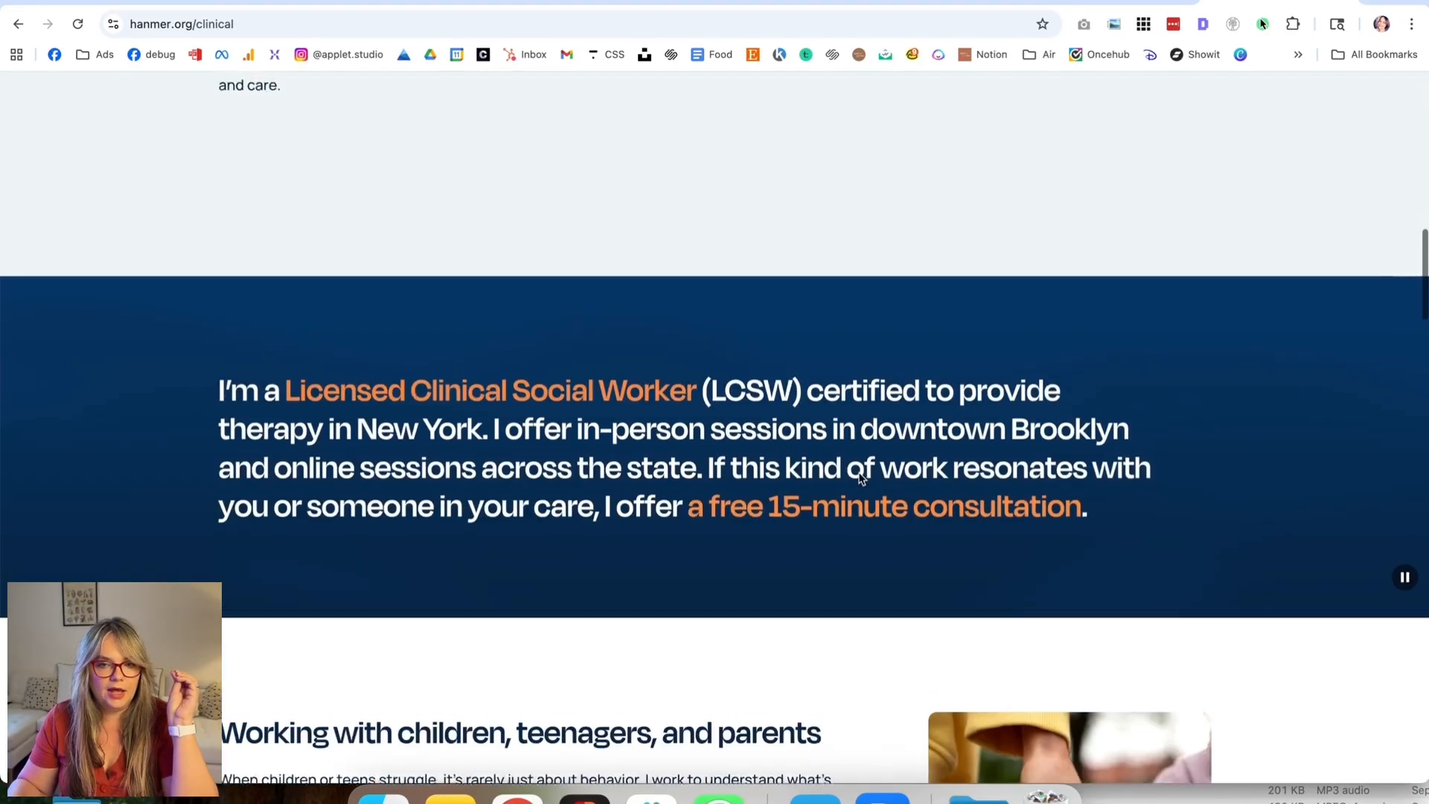
pyautogui.scroll(15, 329, 413)
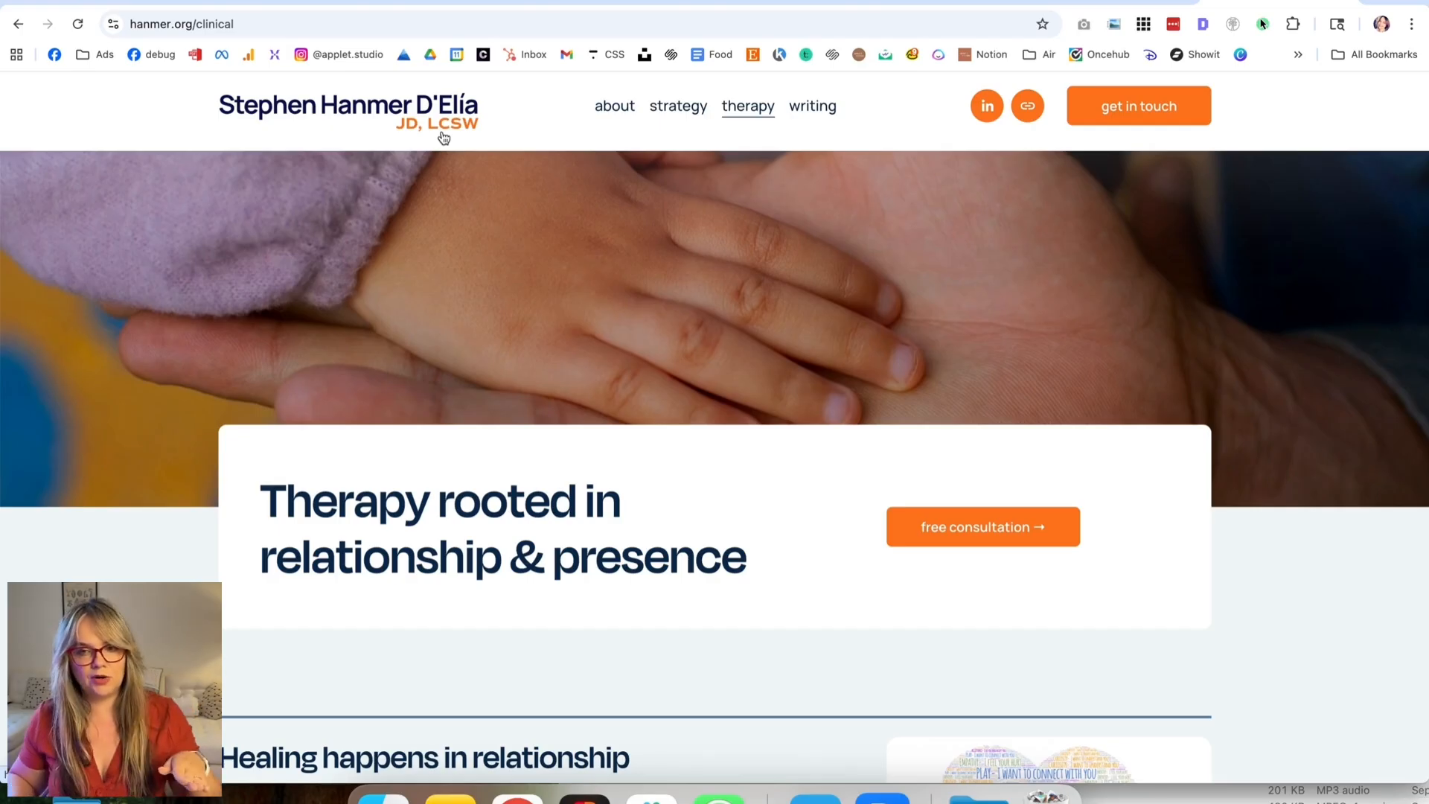
pyautogui.scroll(1, 444, 137)
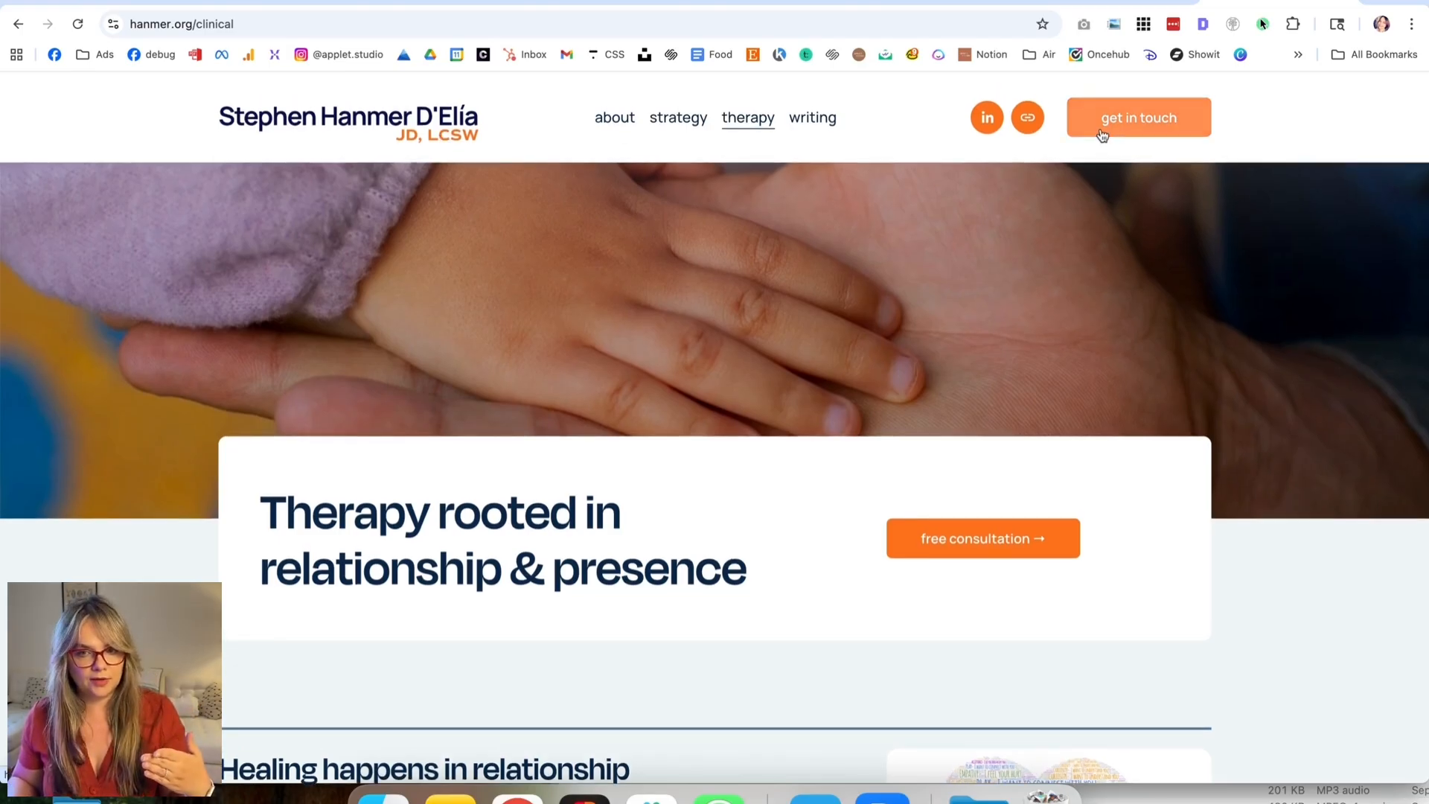
pyautogui.scroll(-10, 1072, 261)
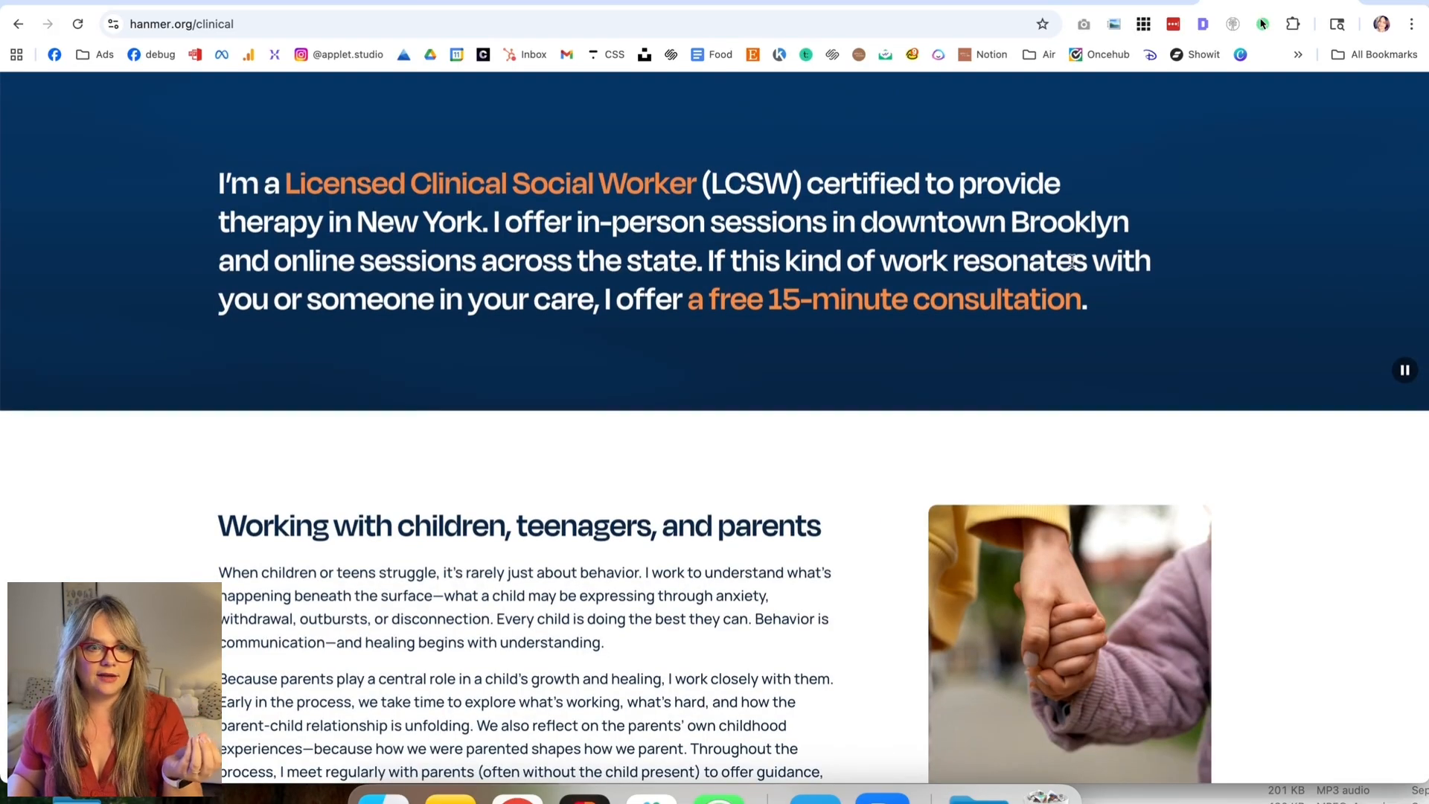
pyautogui.scroll(1, 649, 149)
pyautogui.scroll(-8, 685, 190)
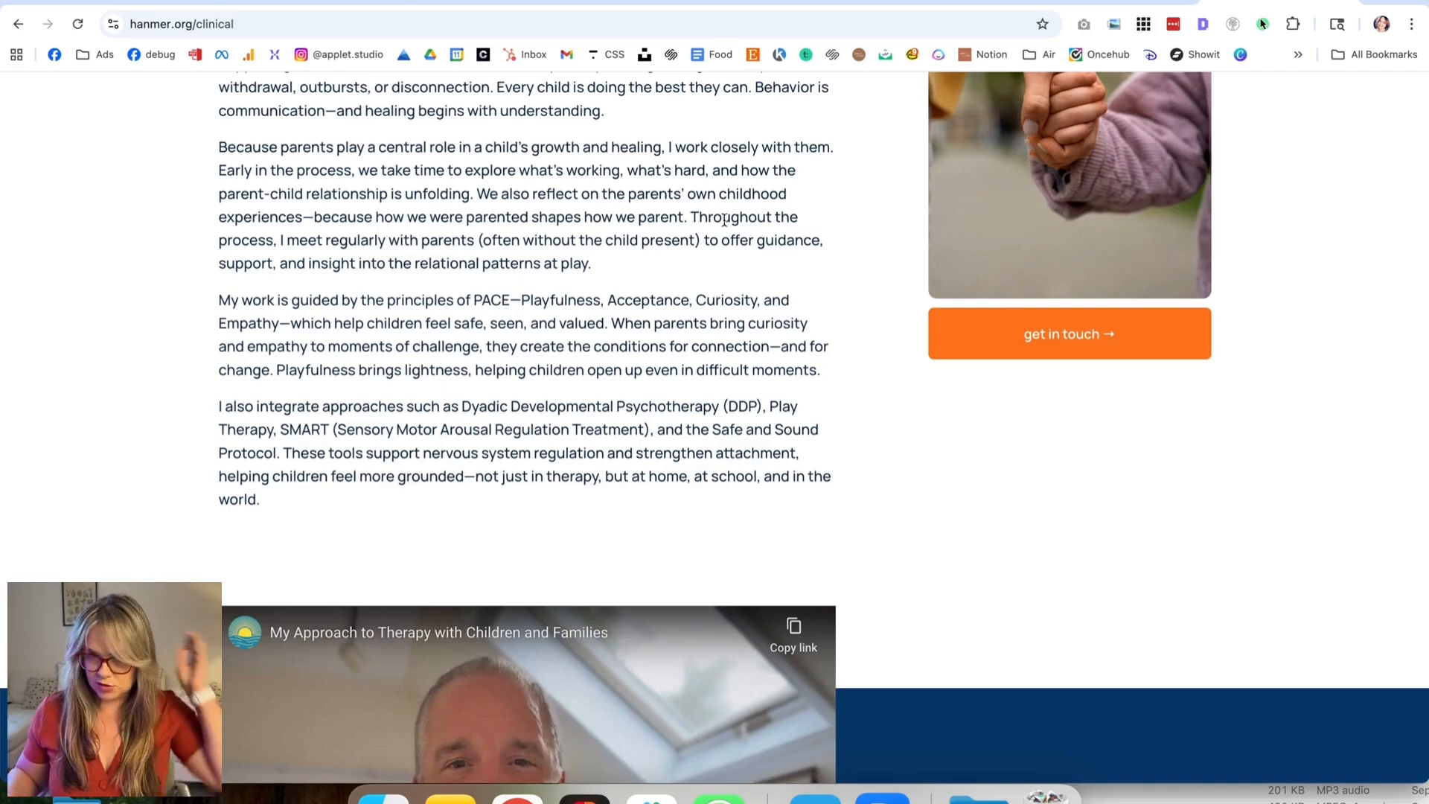
pyautogui.scroll(8, 1075, 399)
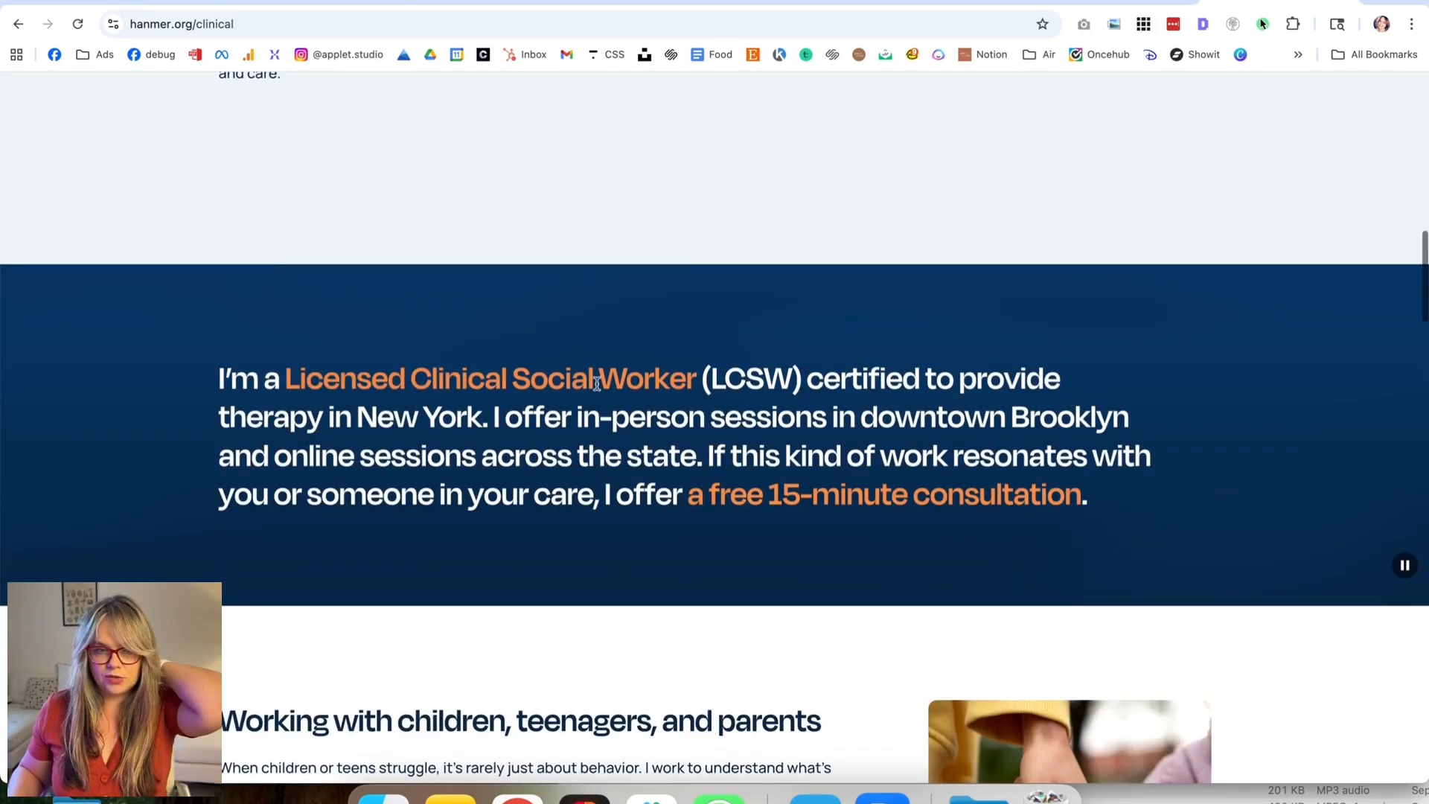
pyautogui.scroll(10, 619, 414)
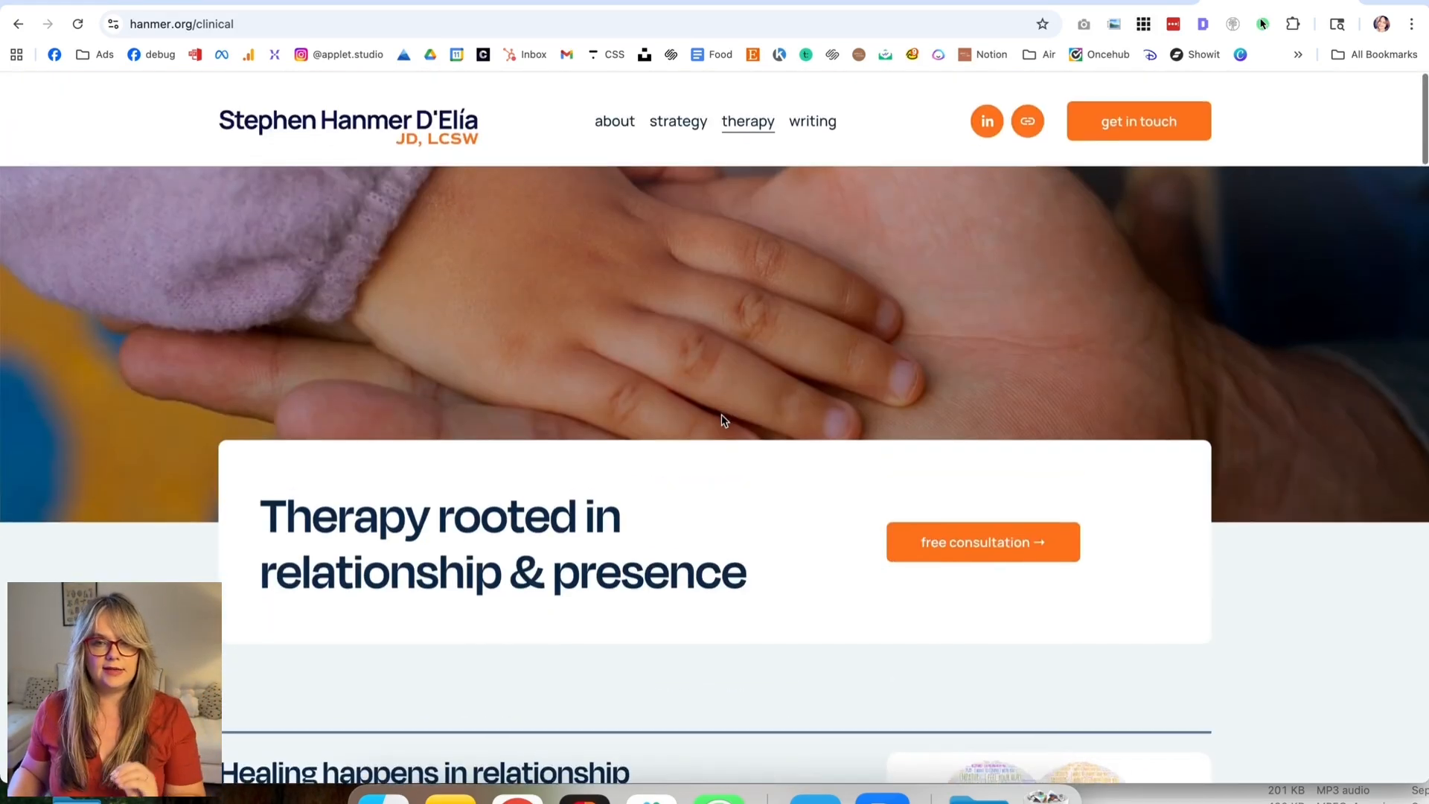
pyautogui.scroll(3, 721, 420)
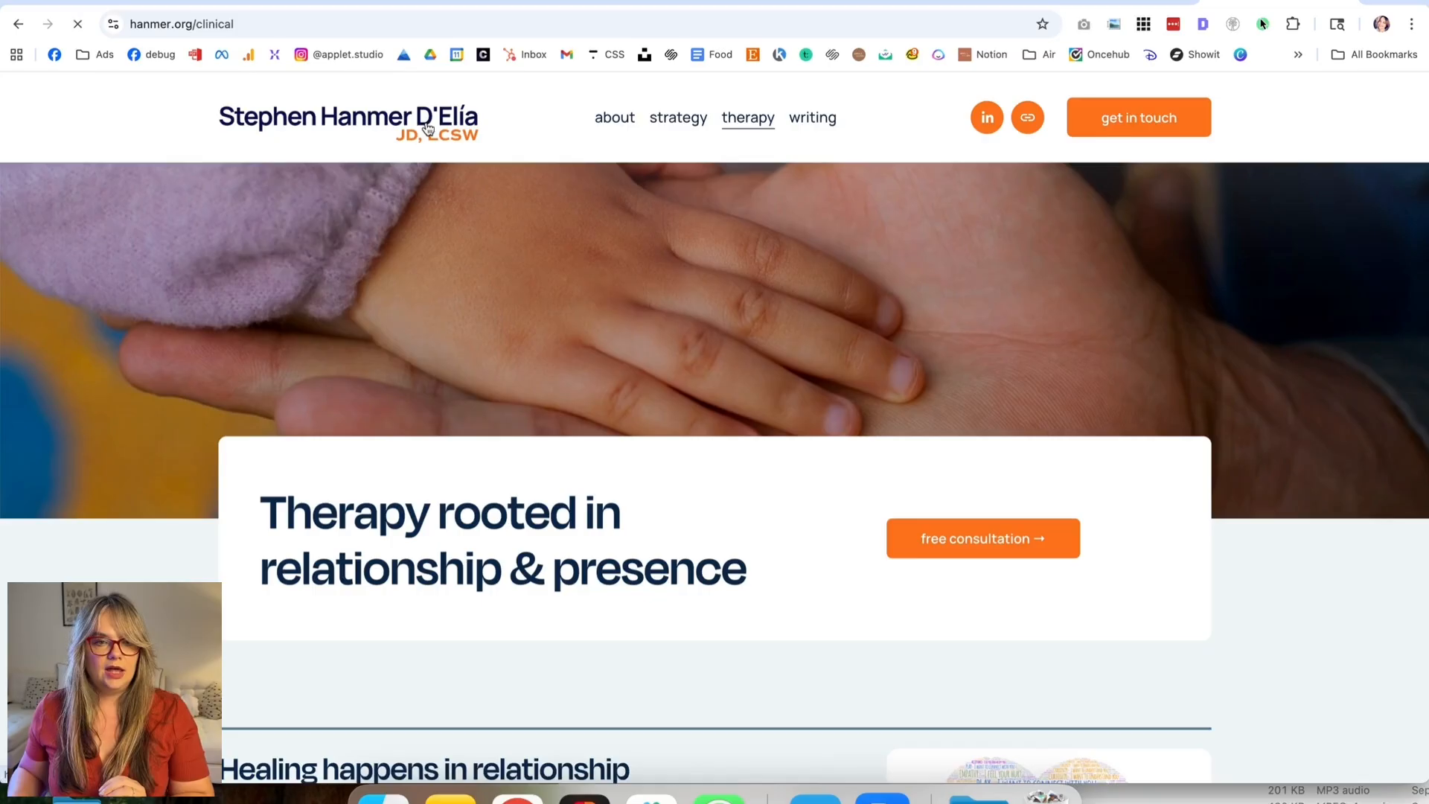
# Return to the live site's home page and examine its logos and service cards, highlighting the writing card's paragraph and heading.
pyautogui.scroll(-10, 645, 211)
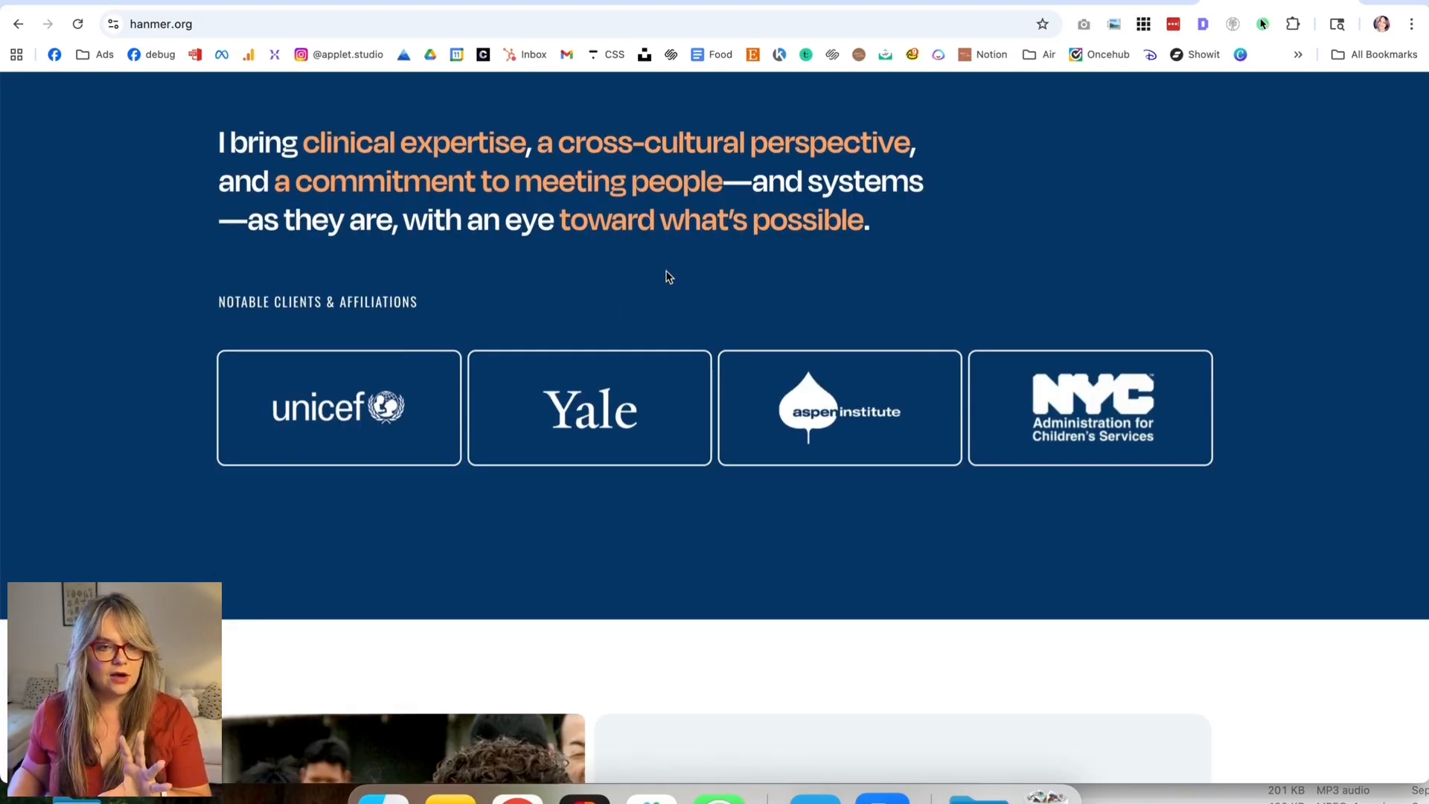
pyautogui.scroll(-15, 667, 275)
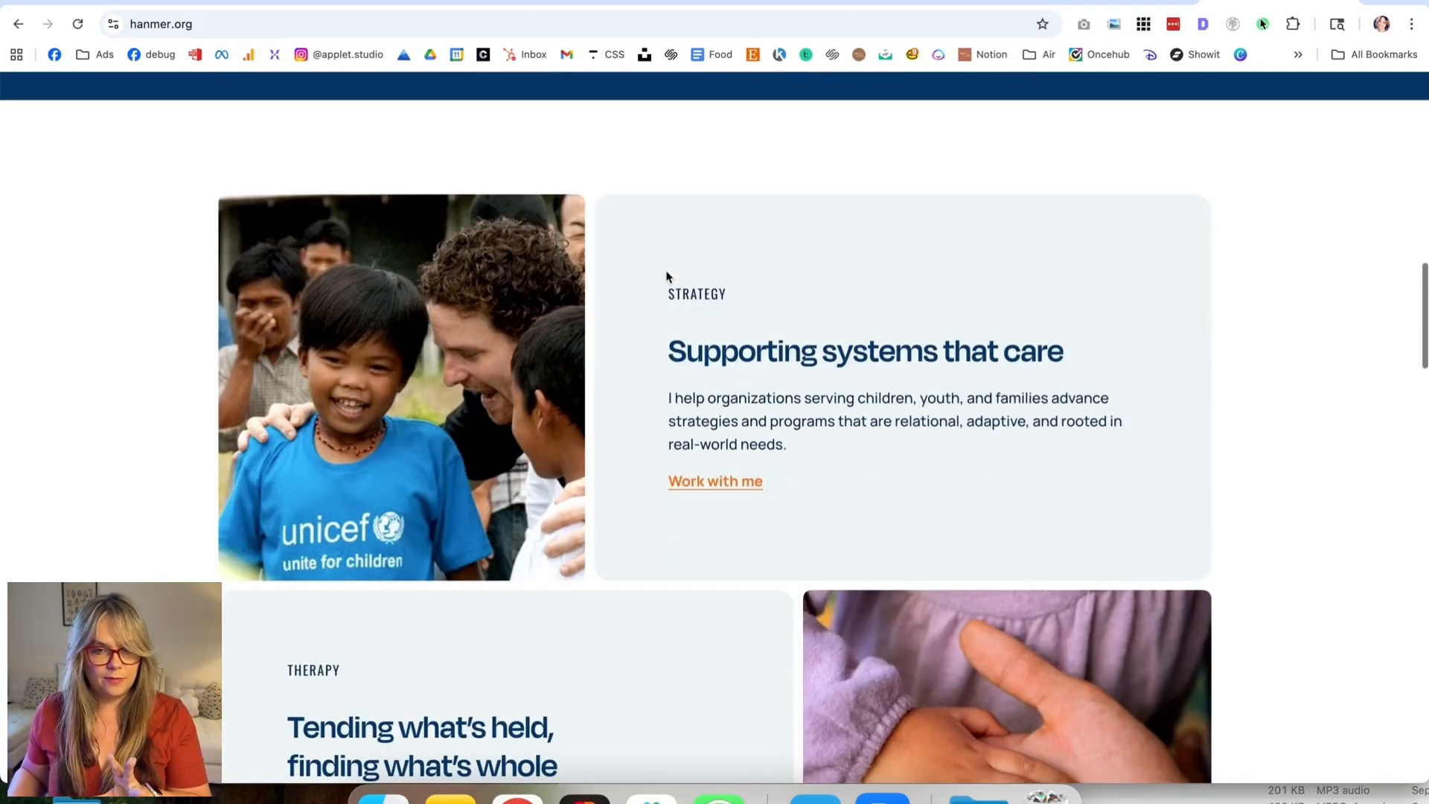
pyautogui.tripleClick(849, 400)
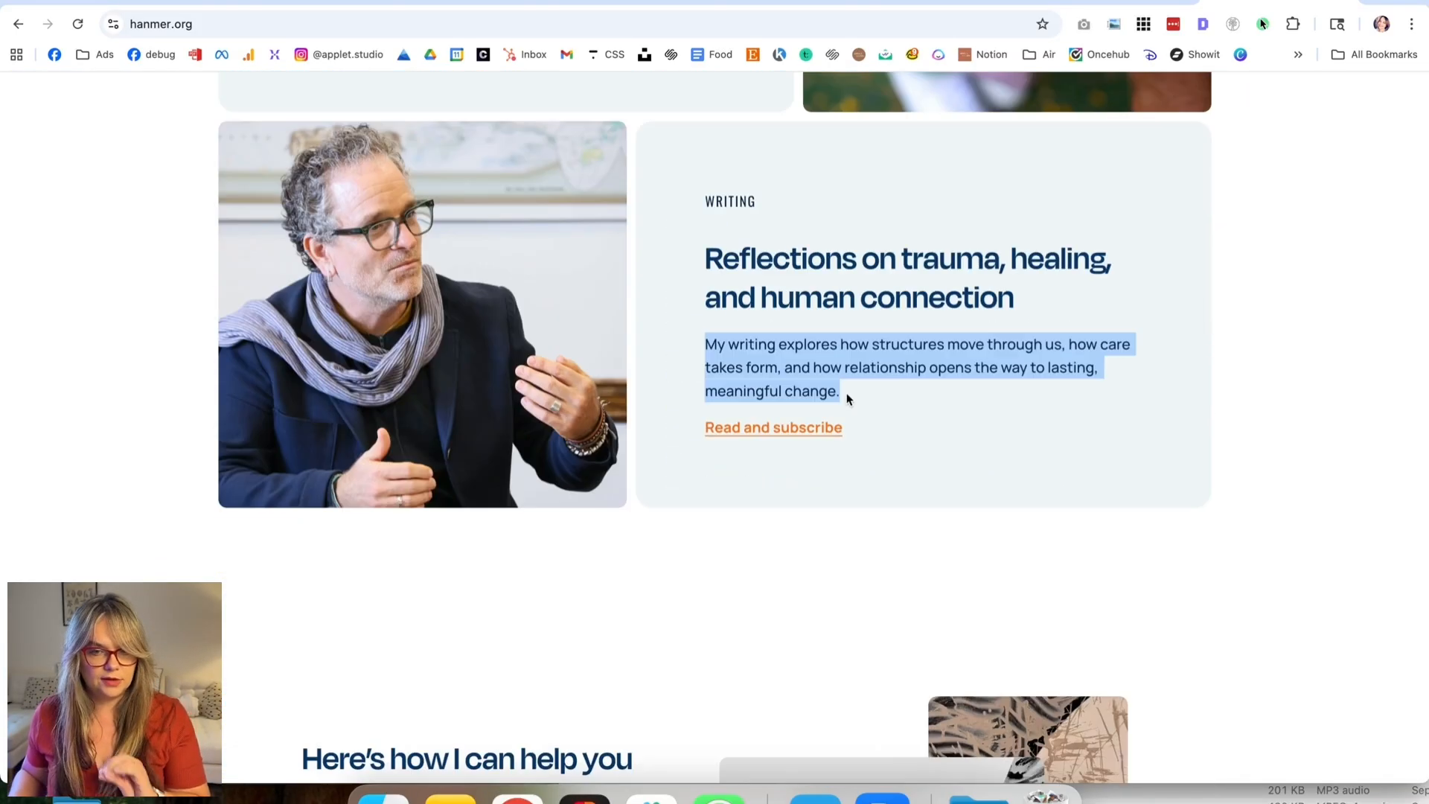
pyautogui.scroll(-1, 845, 397)
pyautogui.moveTo(707, 237); pyautogui.dragTo(998, 274)
pyautogui.scroll(-1, 1015, 280)
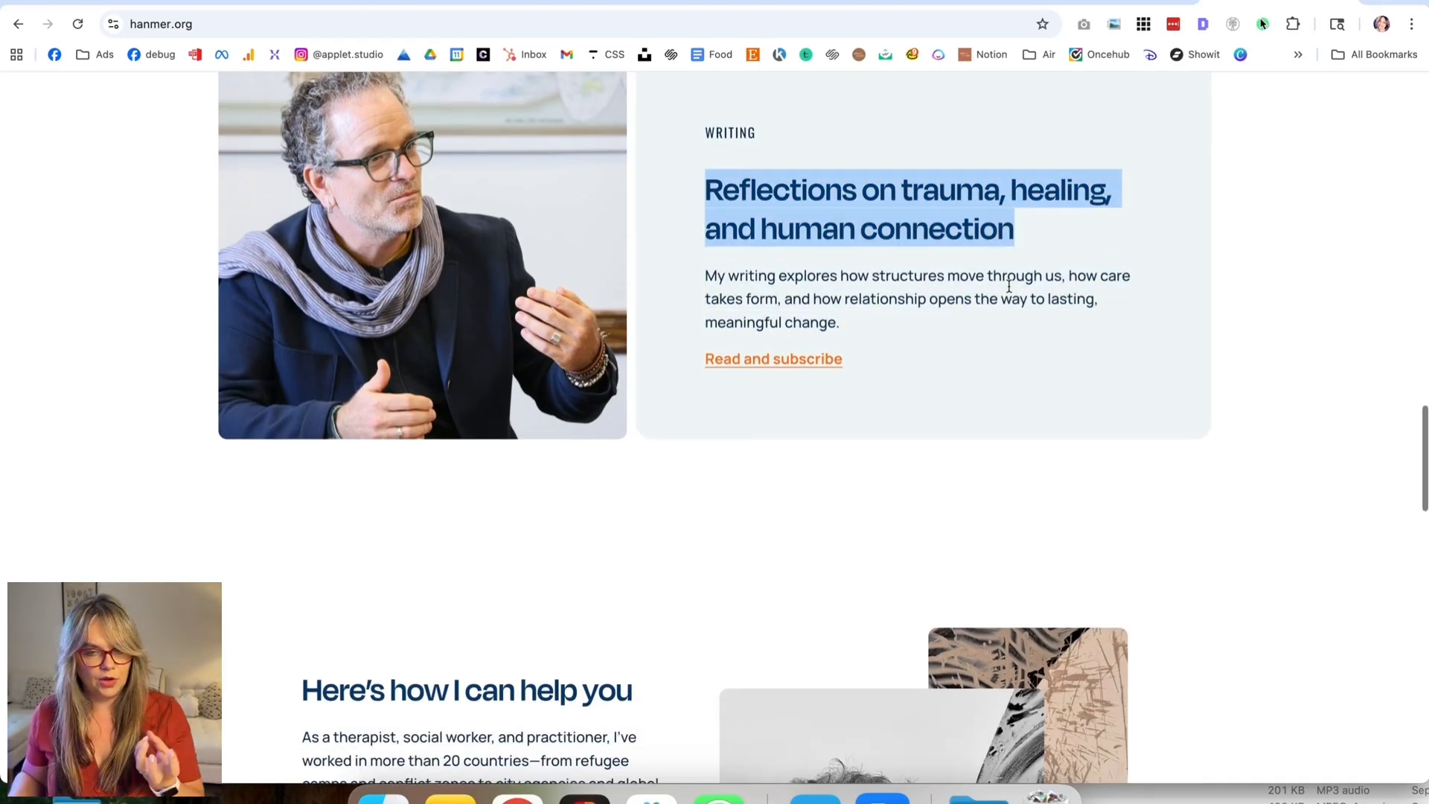
# Look over the home page's "Here's how I can help you" section with its service buttons and overlapping portrait.
pyautogui.scroll(-7, 1009, 290)
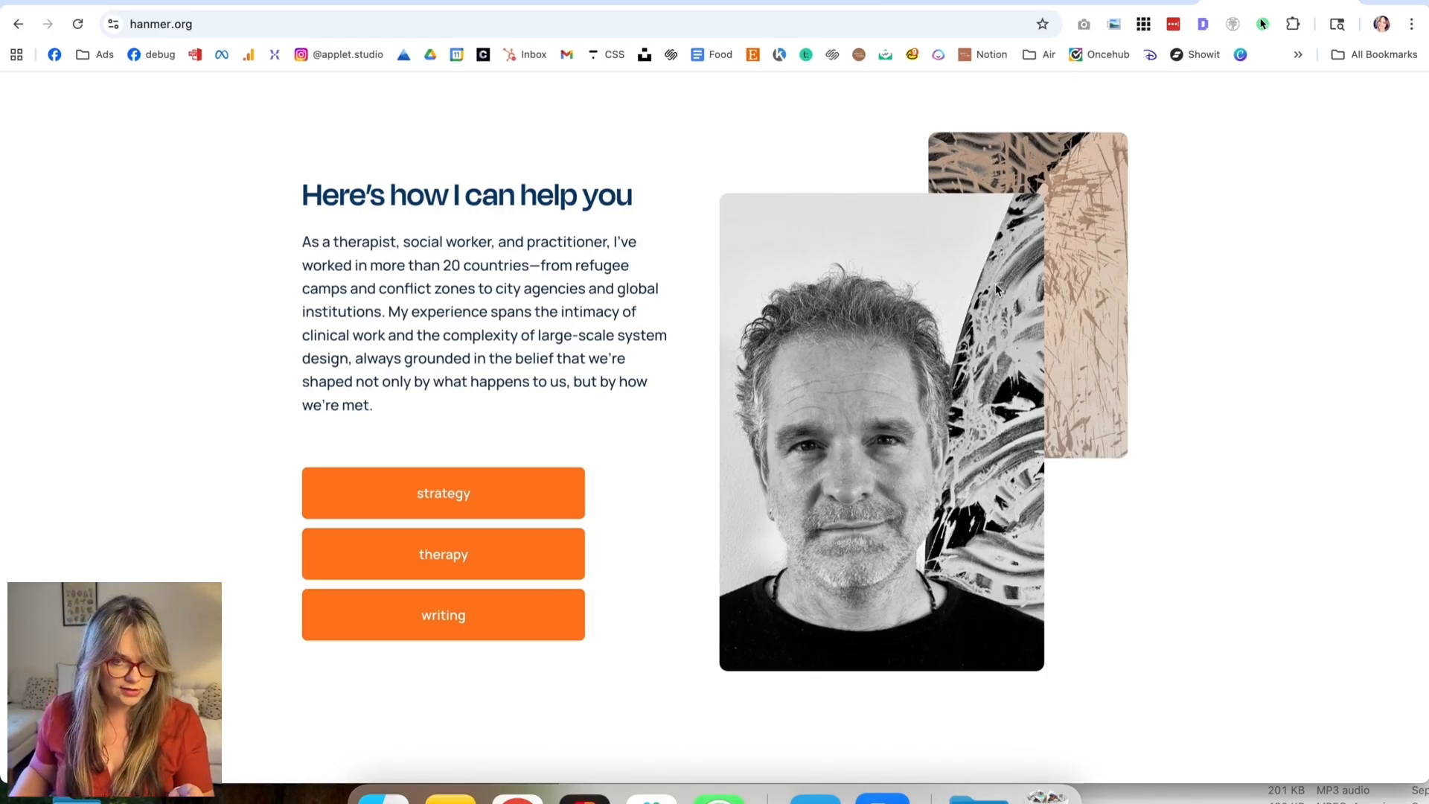
pyautogui.scroll(-12, 994, 286)
pyautogui.scroll(20, 1079, 273)
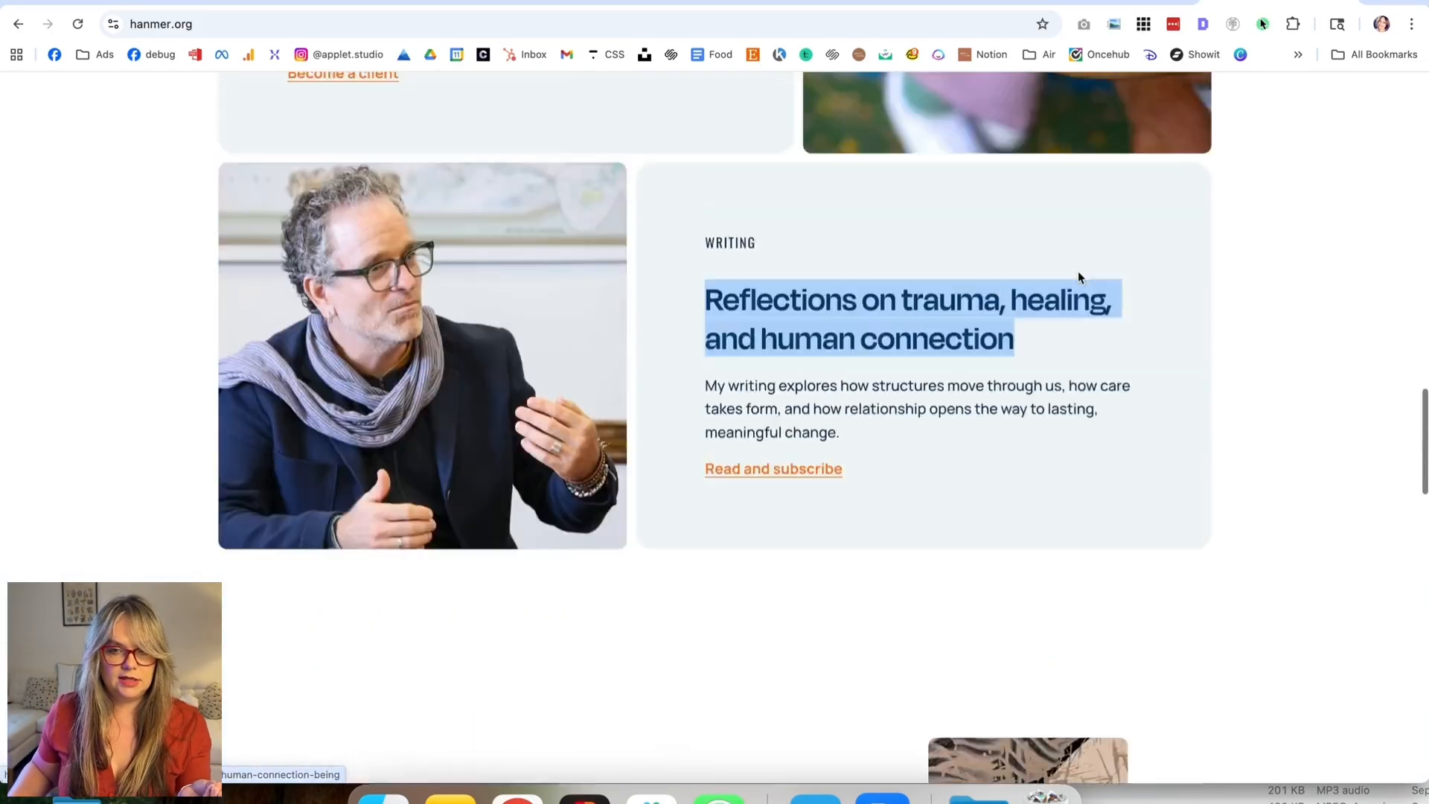
# Reopen the Strategy page and look over its banner photo and "Supporting systems that care" heading.
pyautogui.scroll(20, 1079, 273)
pyautogui.click(672, 121)
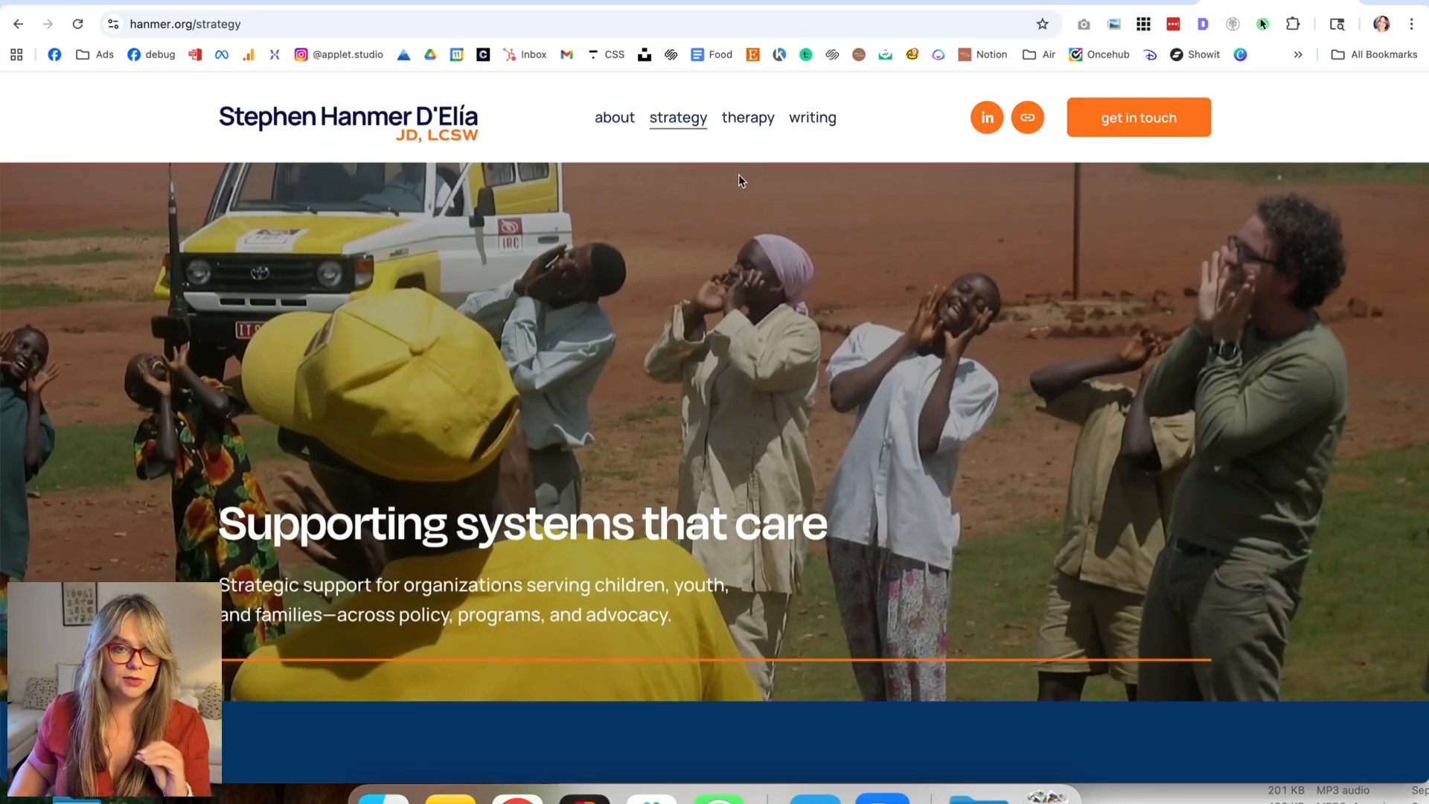
pyautogui.scroll(-15, 740, 190)
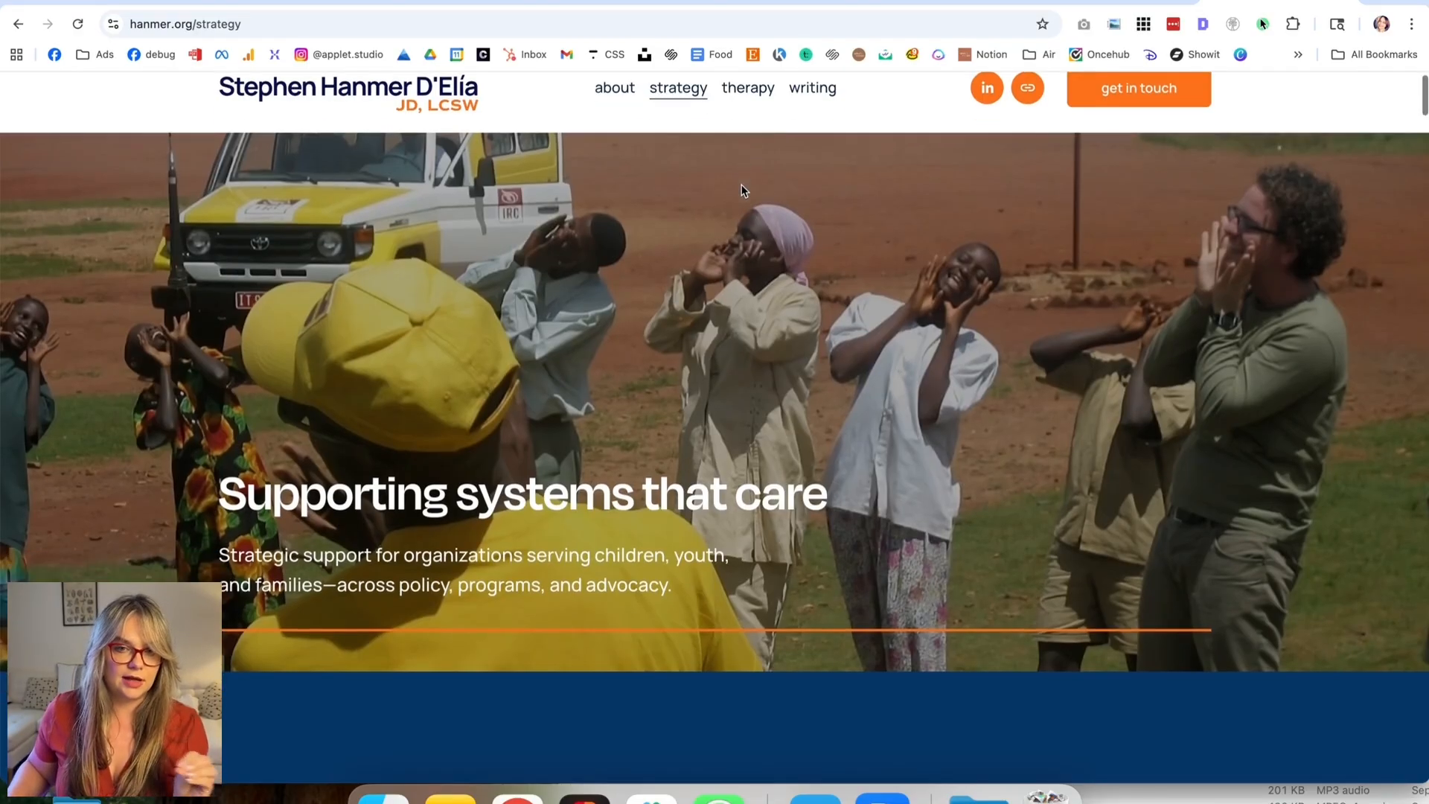
pyautogui.scroll(15, 739, 198)
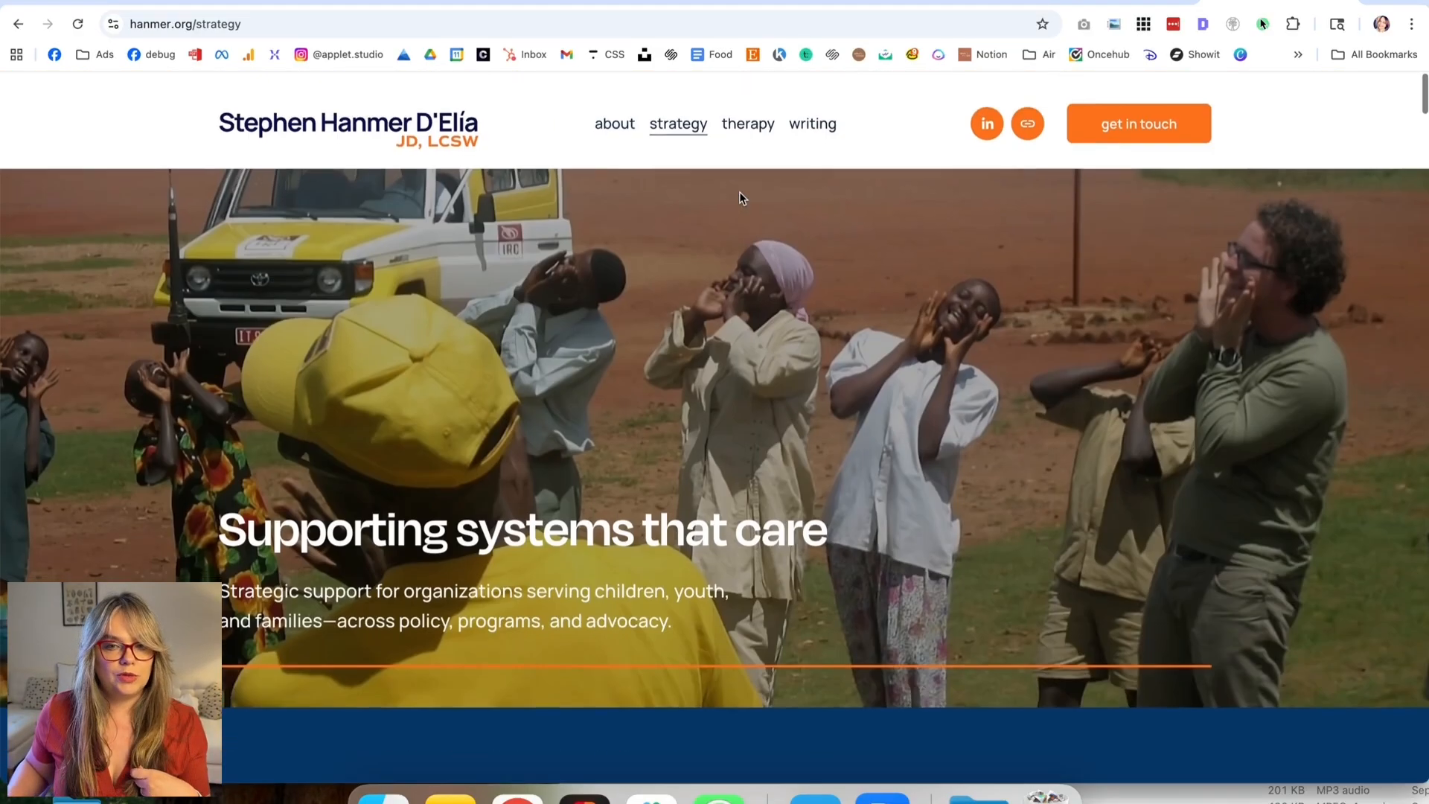